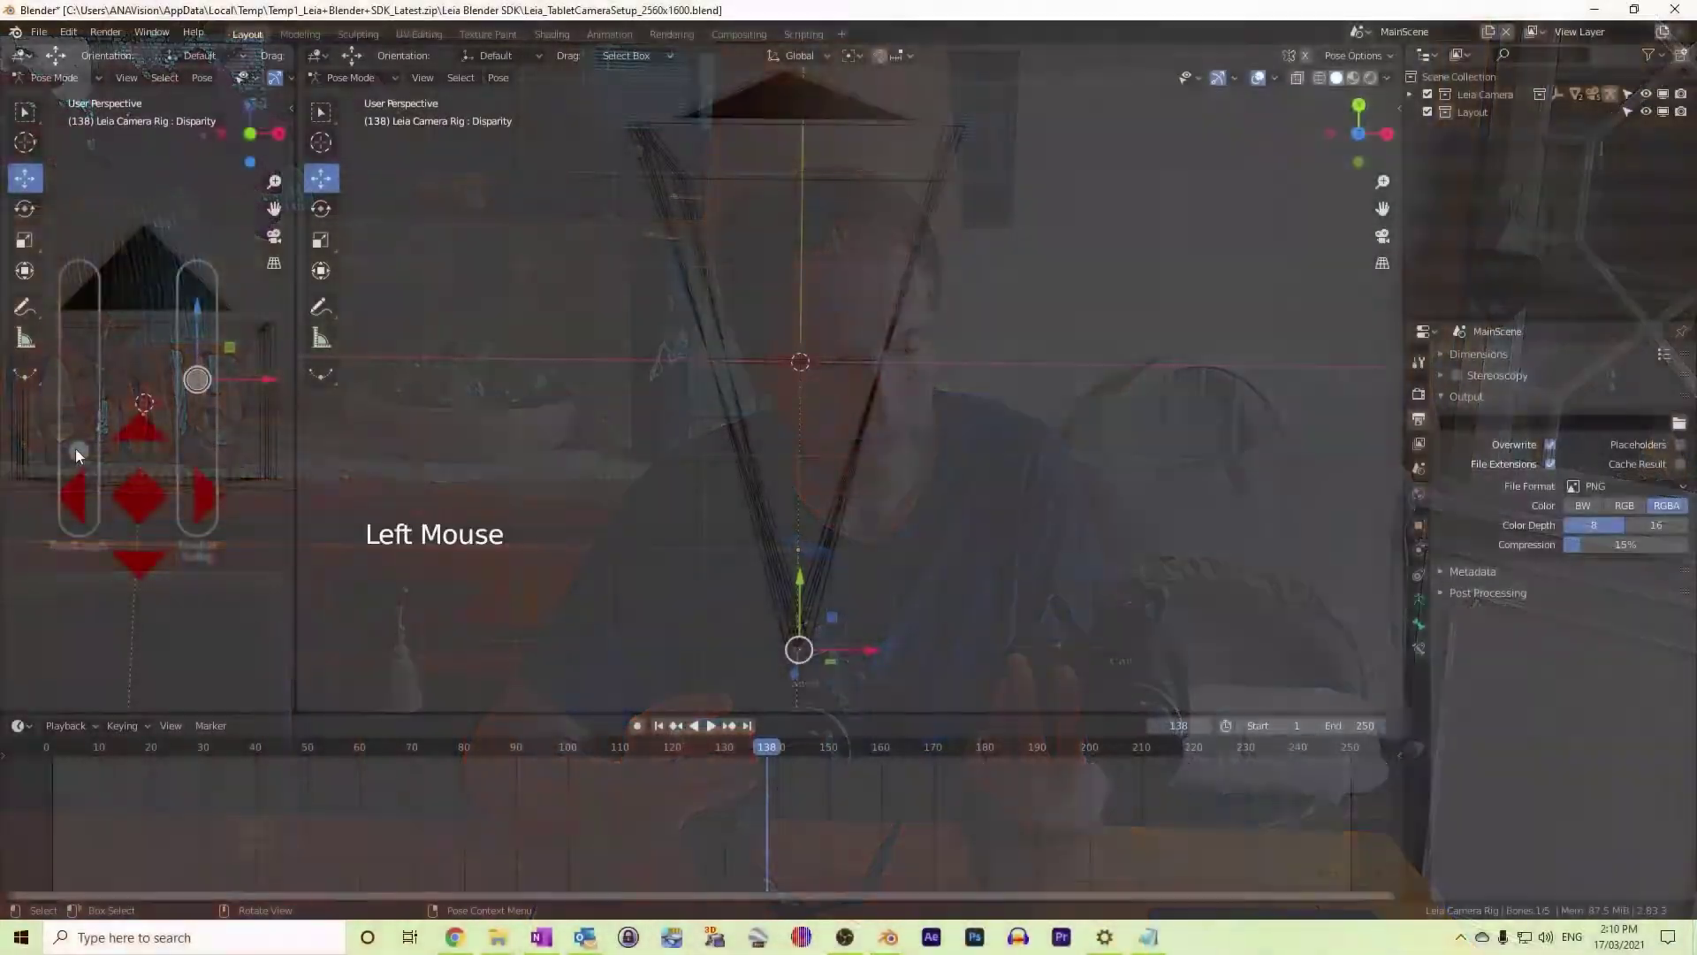
Drag the Leia rig's FocalLength bone upward to narrow the camera frustum
{"action": "left_click", "coordinate": [76, 451]}
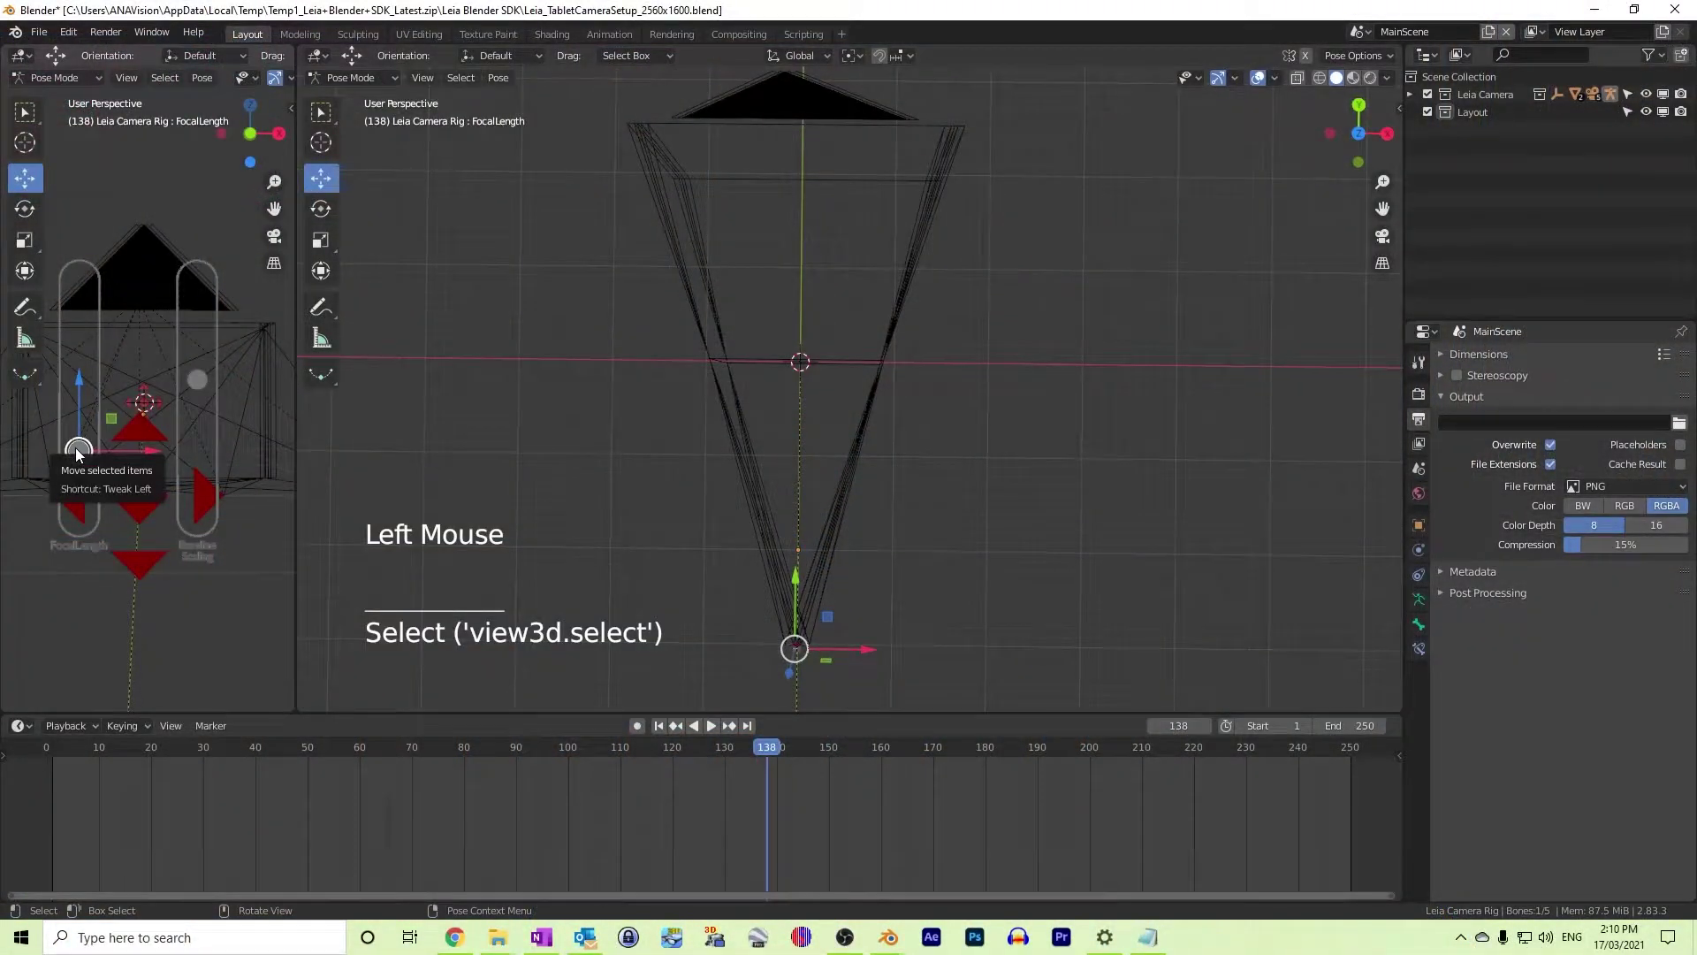
{"action": "key", "text": "ctrl"}
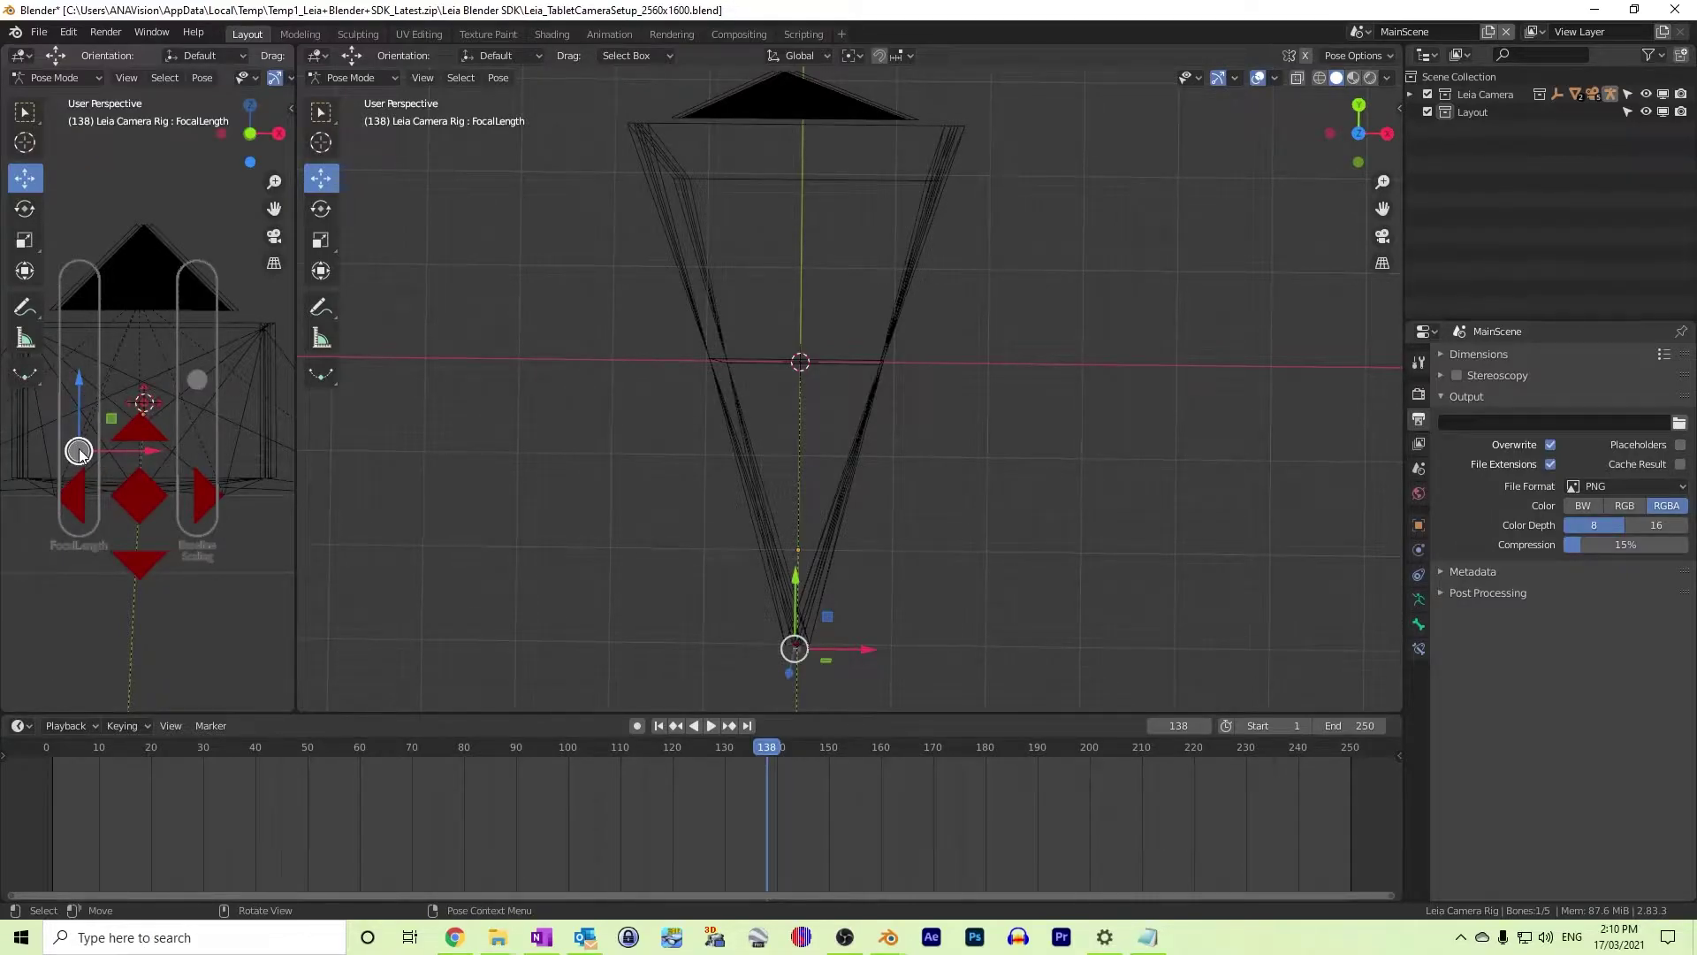
{"action": "left_click_drag", "start_coordinate": [79, 451], "coordinate": [79, 494]}
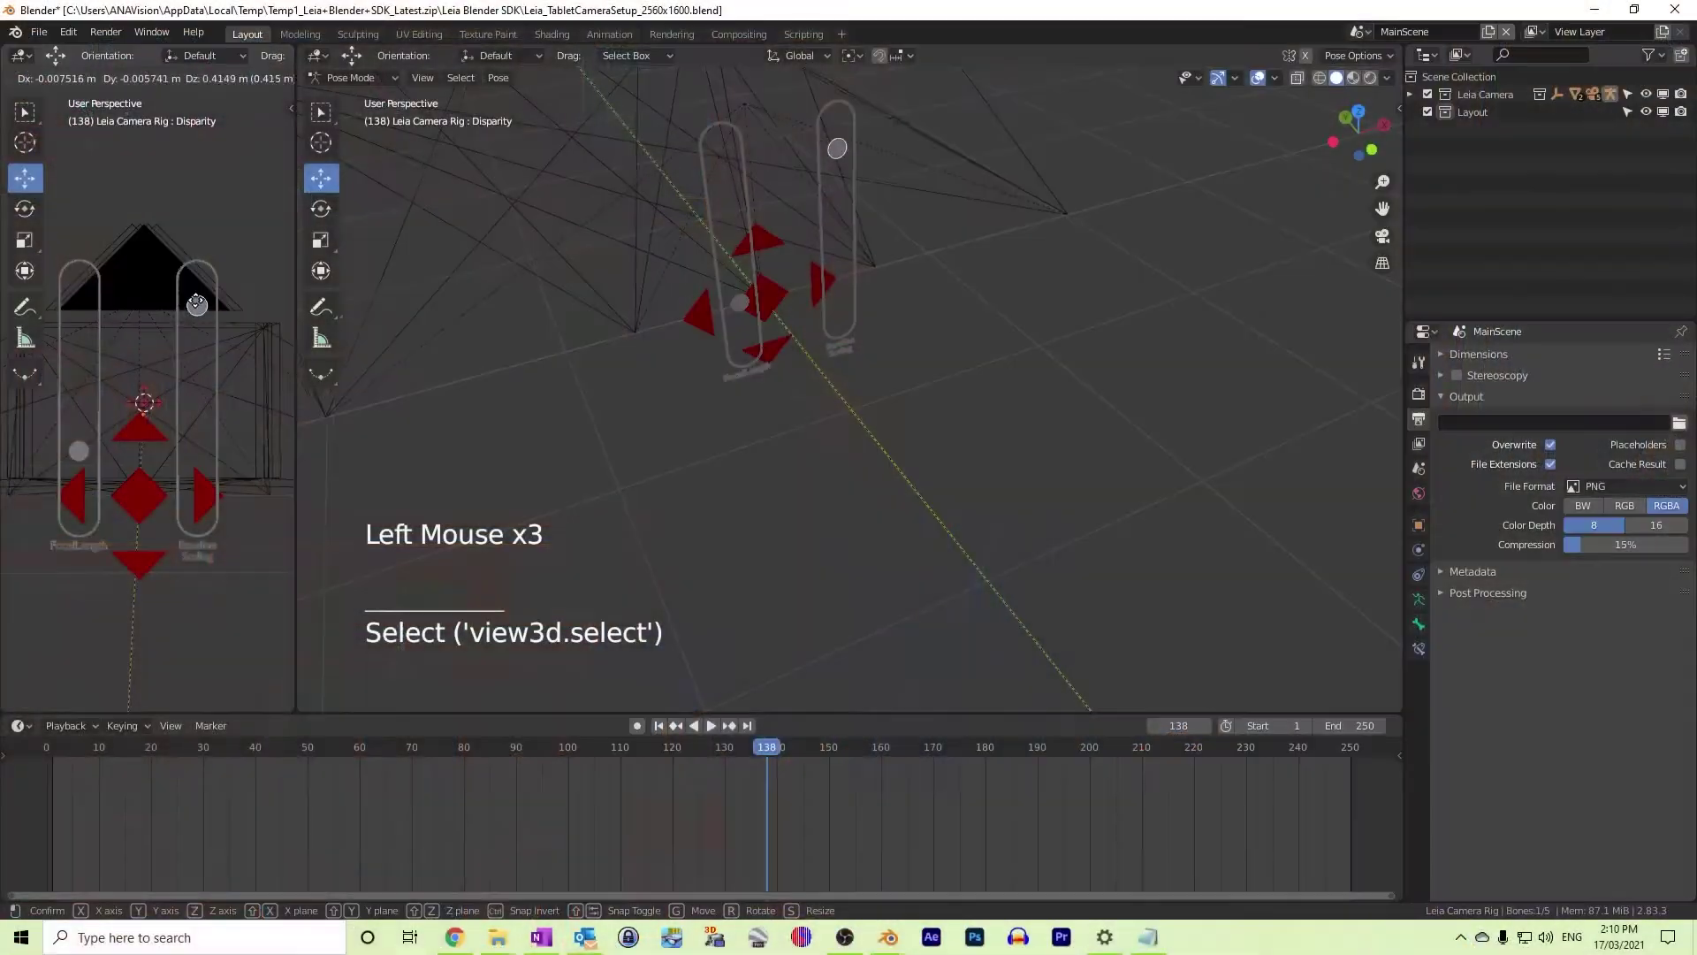
{"action": "left_click_drag", "start_coordinate": [197, 298], "coordinate": [198, 359]}
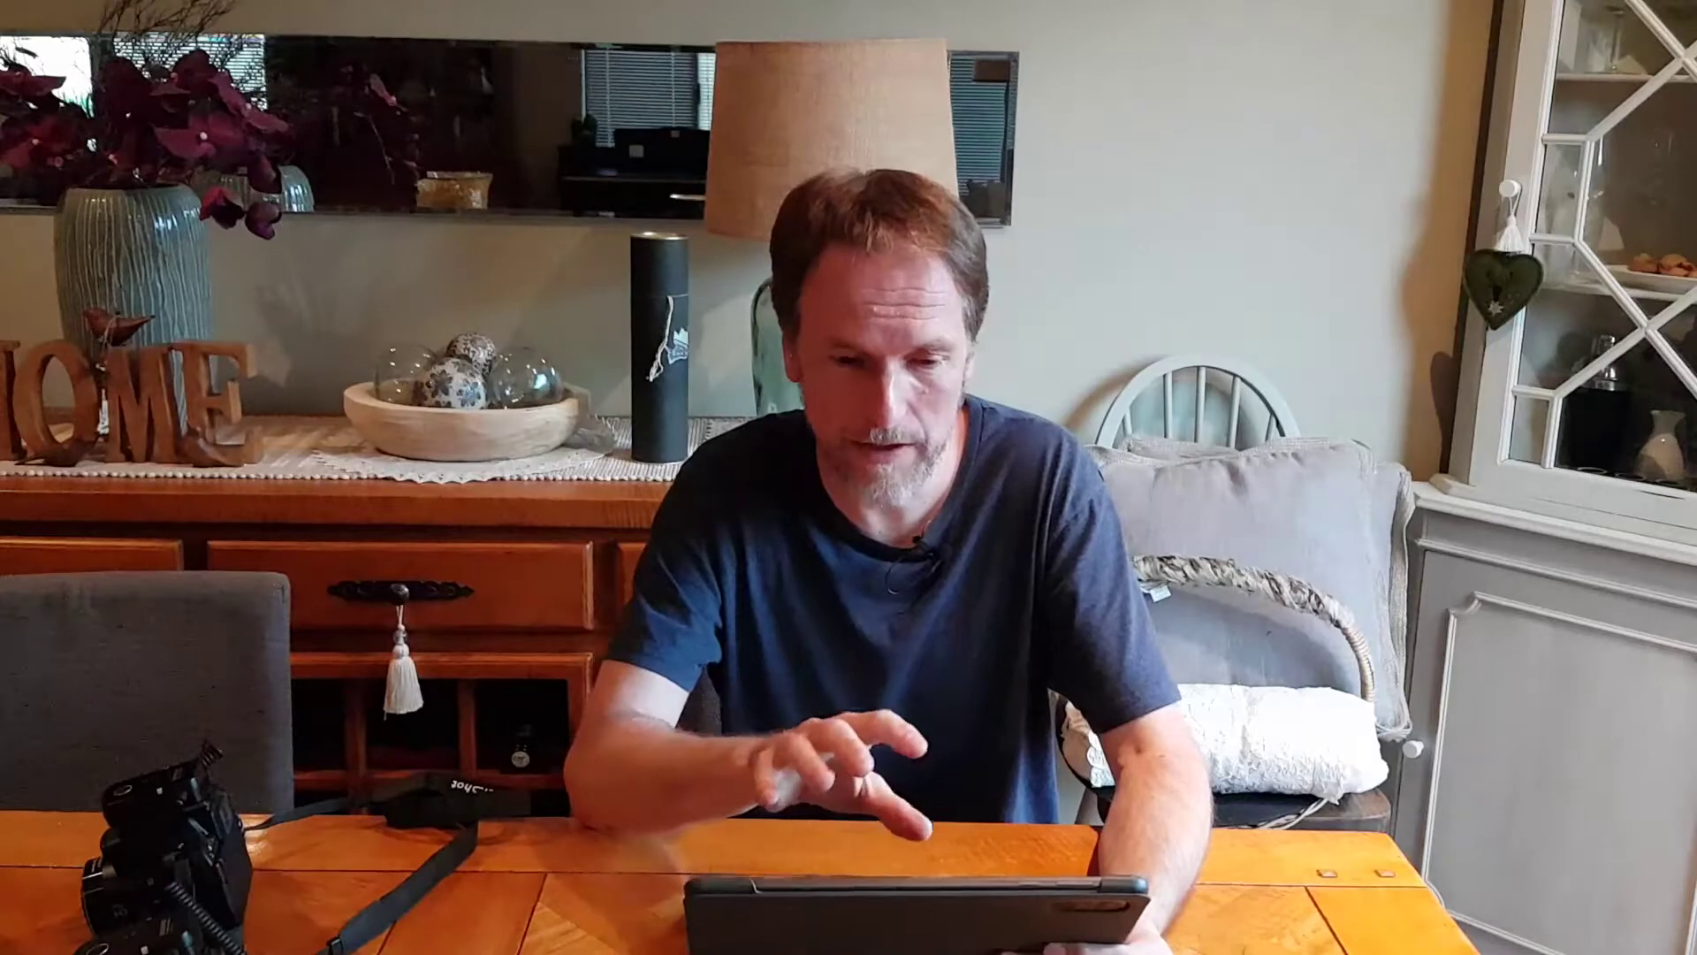
Move the Focus object constrained to the Y axis
{"action": "key", "text": "g"}
{"action": "key", "text": "y"}
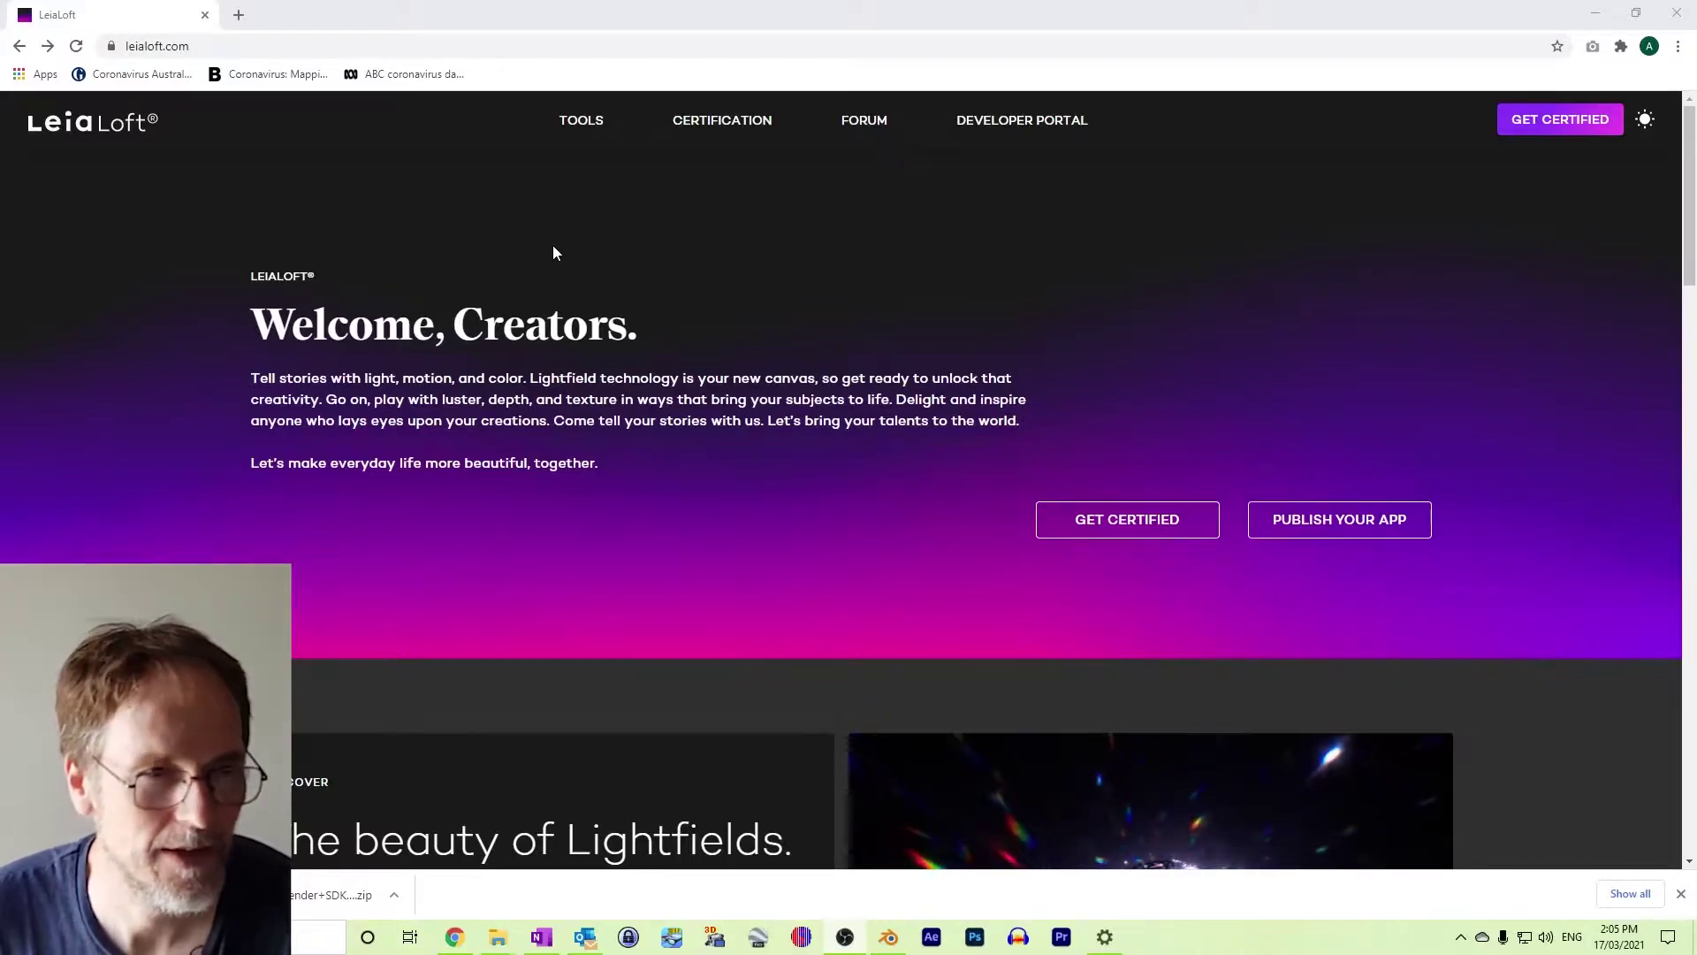
Open LeiaLoft's Tools page and scroll down to the Blender PLUGIN card
{"action": "left_click", "coordinate": [586, 124]}
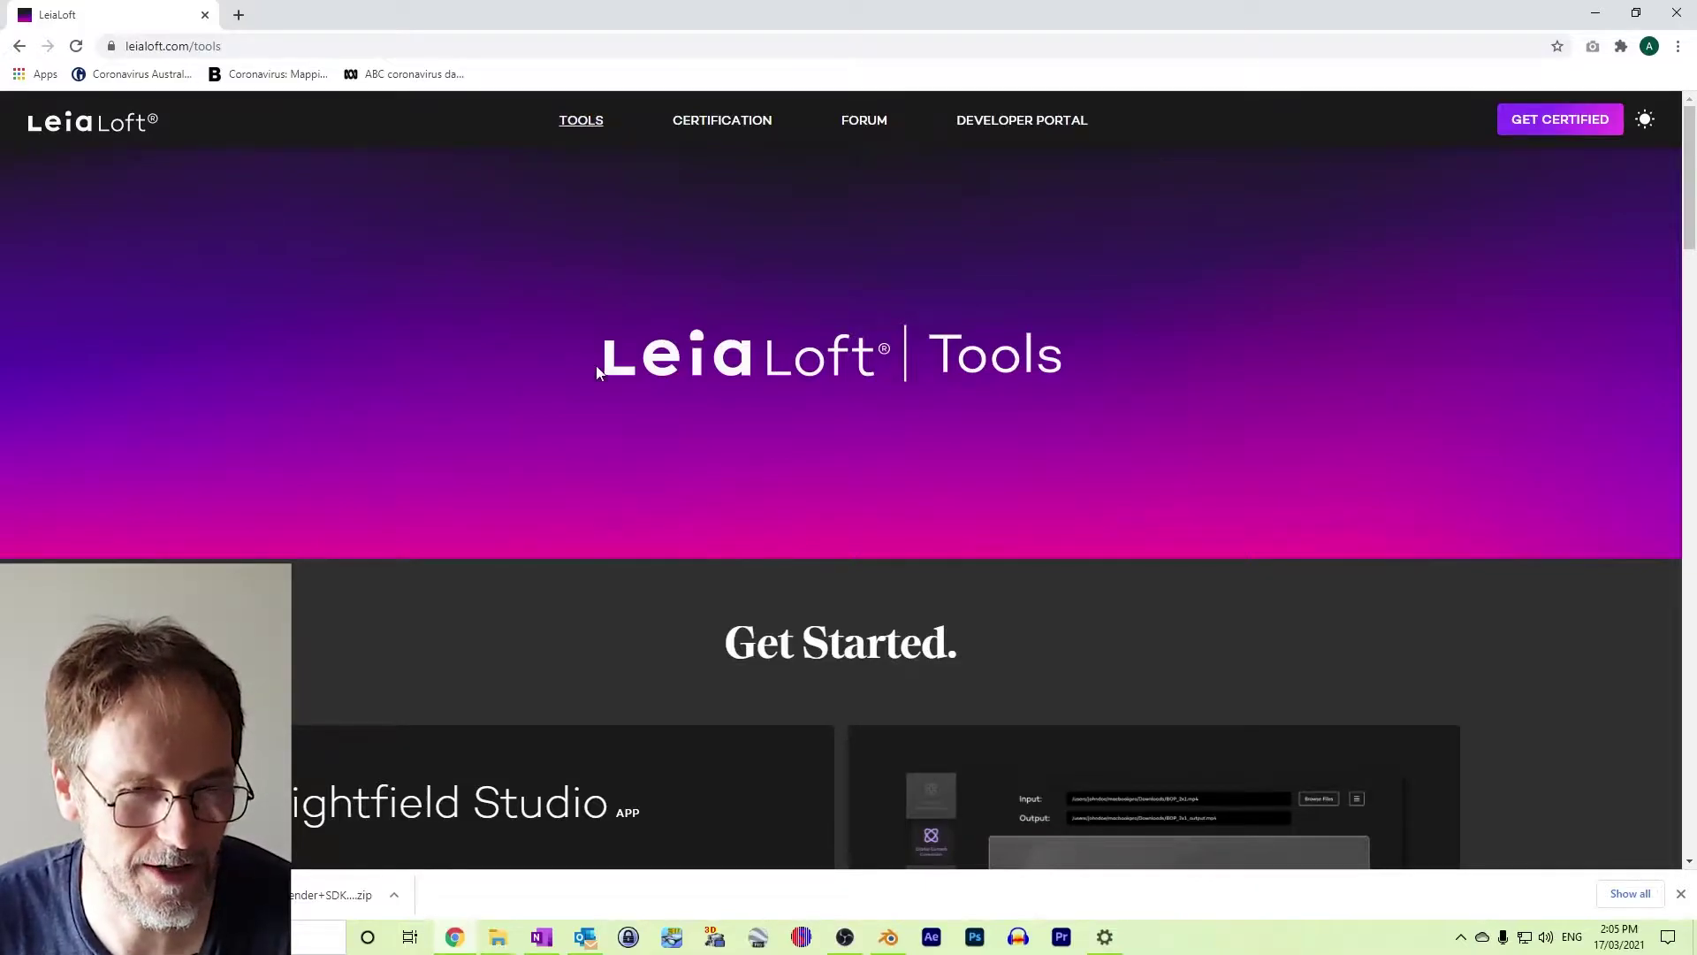
{"action": "scroll", "coordinate": [615, 447], "scroll_direction": "down", "scroll_amount": 8}
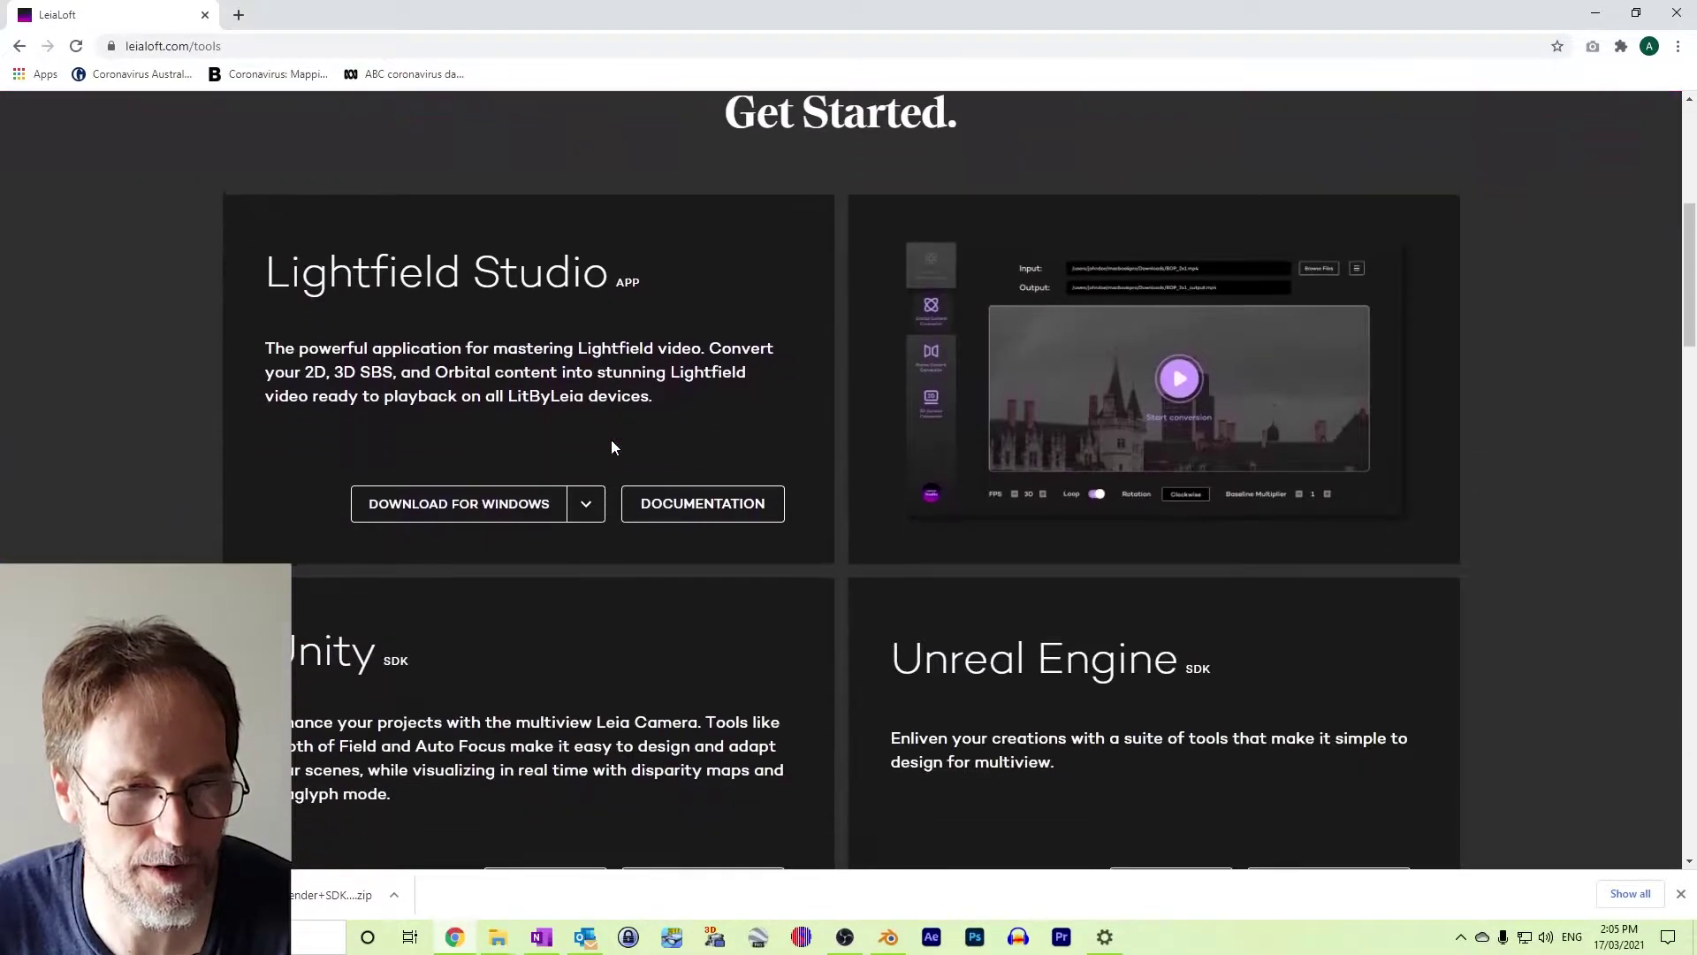
{"action": "scroll", "coordinate": [614, 447], "scroll_direction": "down", "scroll_amount": 5}
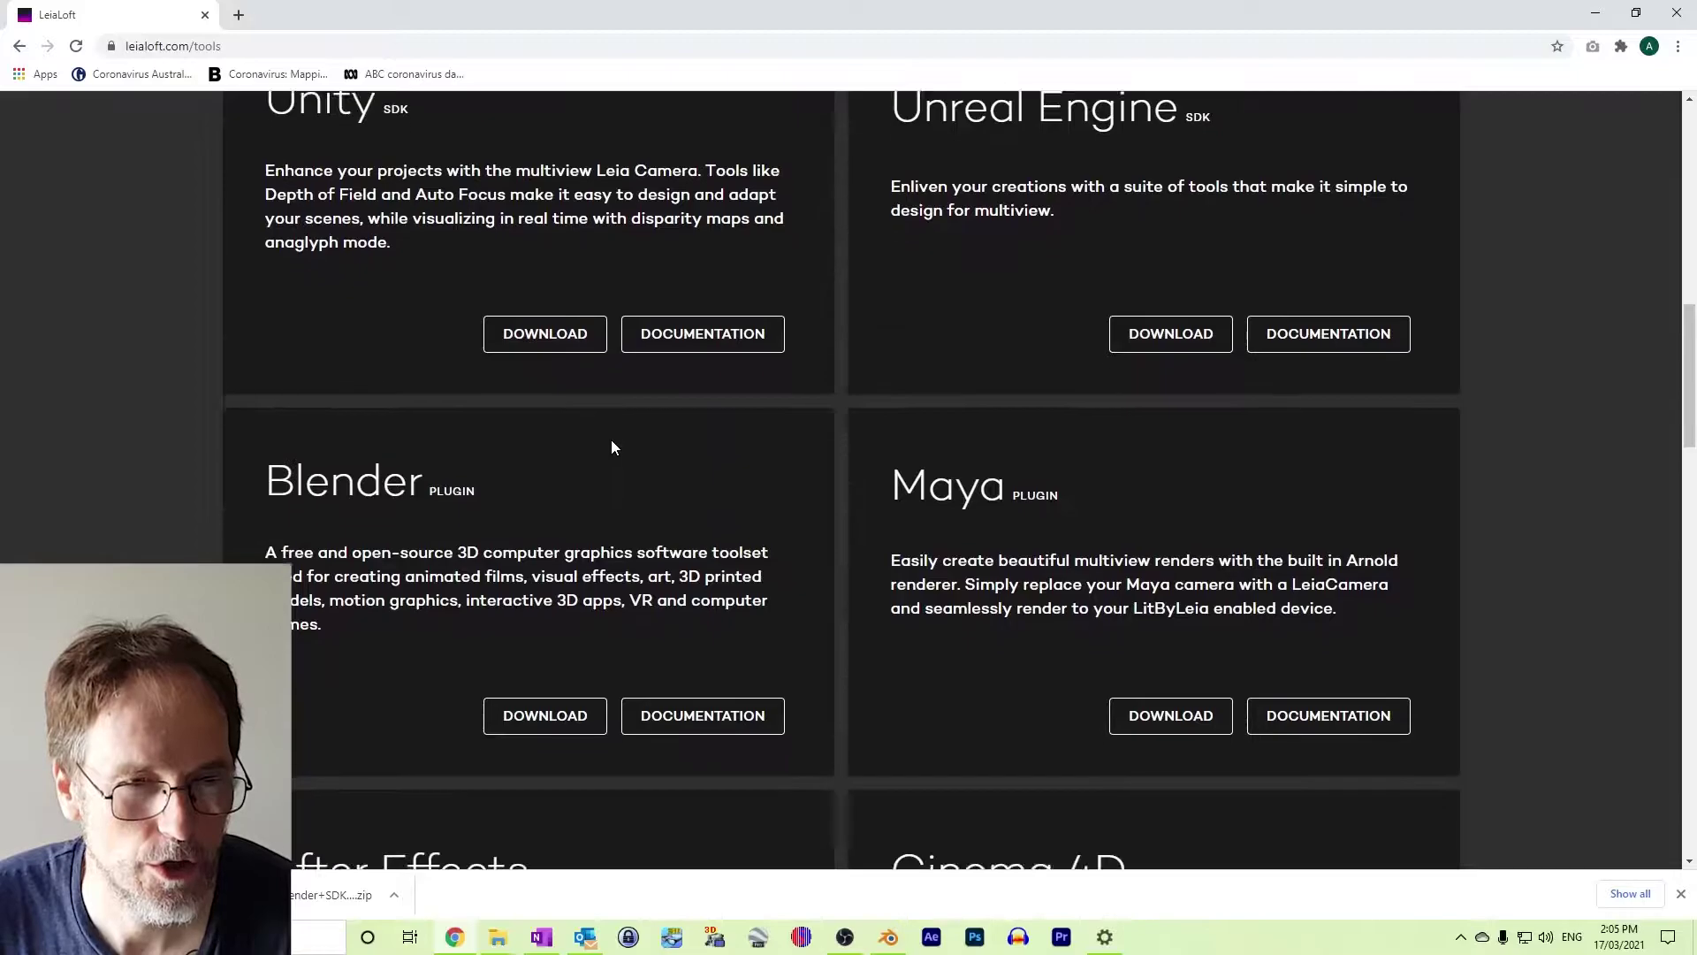
Accept the LeiaLoft license terms and download the Leia+Blender+SDK zip
{"action": "left_click", "coordinate": [575, 651]}
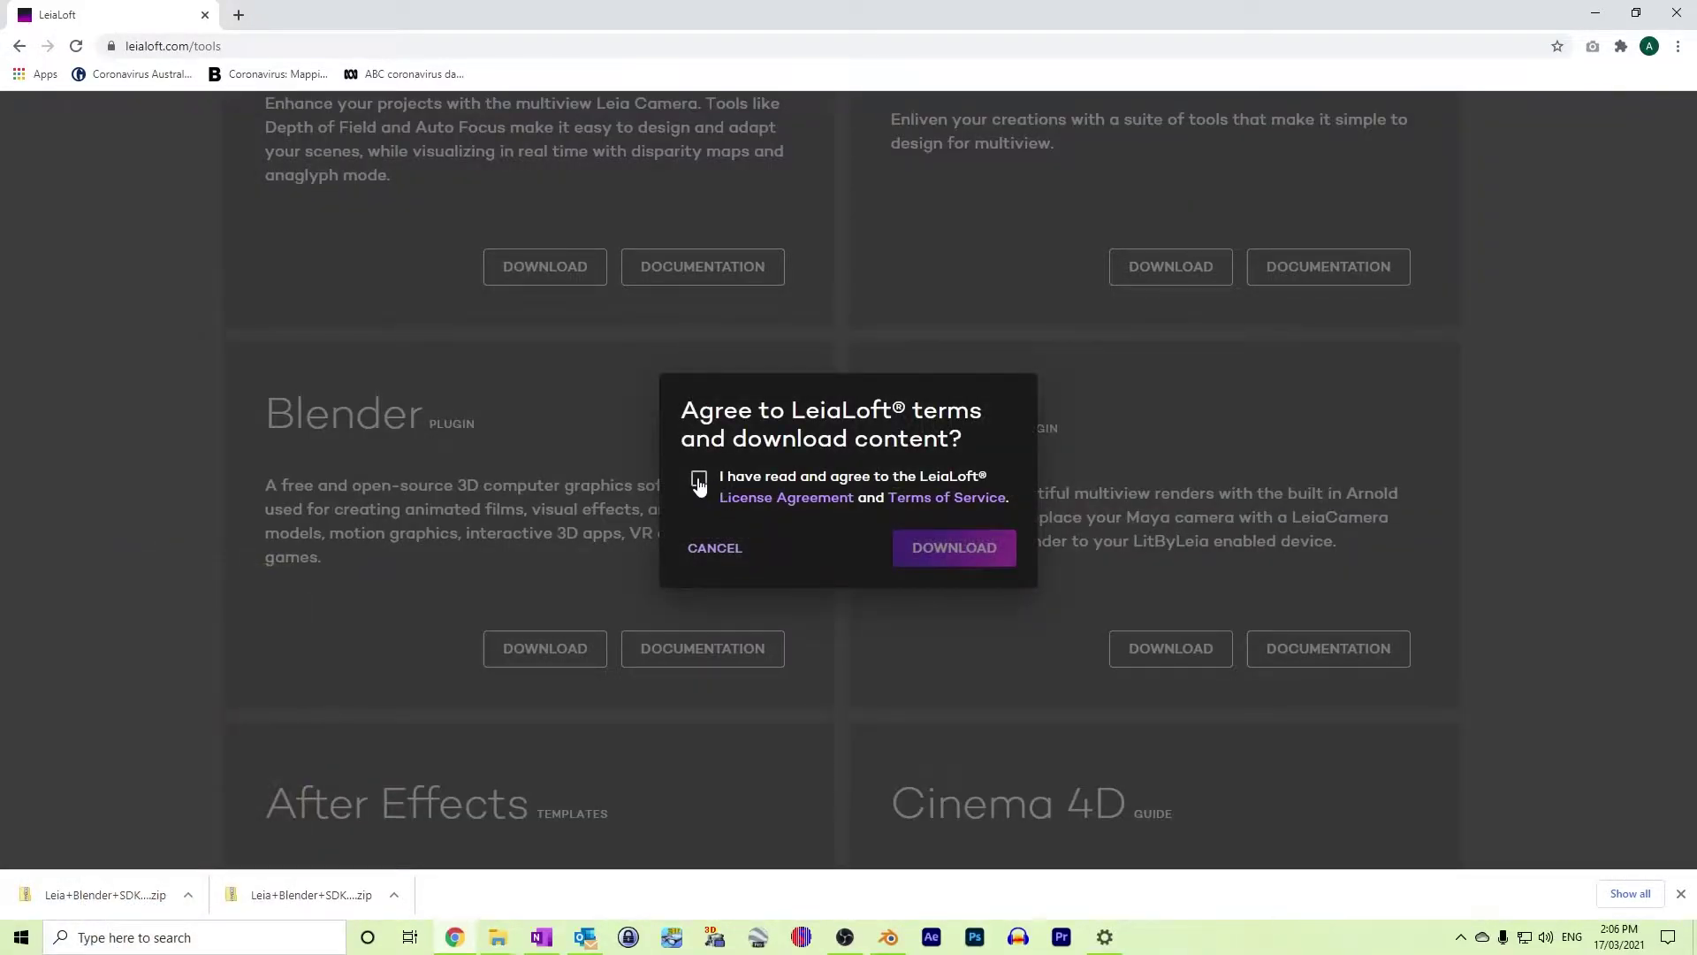
{"action": "left_click", "coordinate": [698, 480]}
{"action": "left_click", "coordinate": [950, 548]}
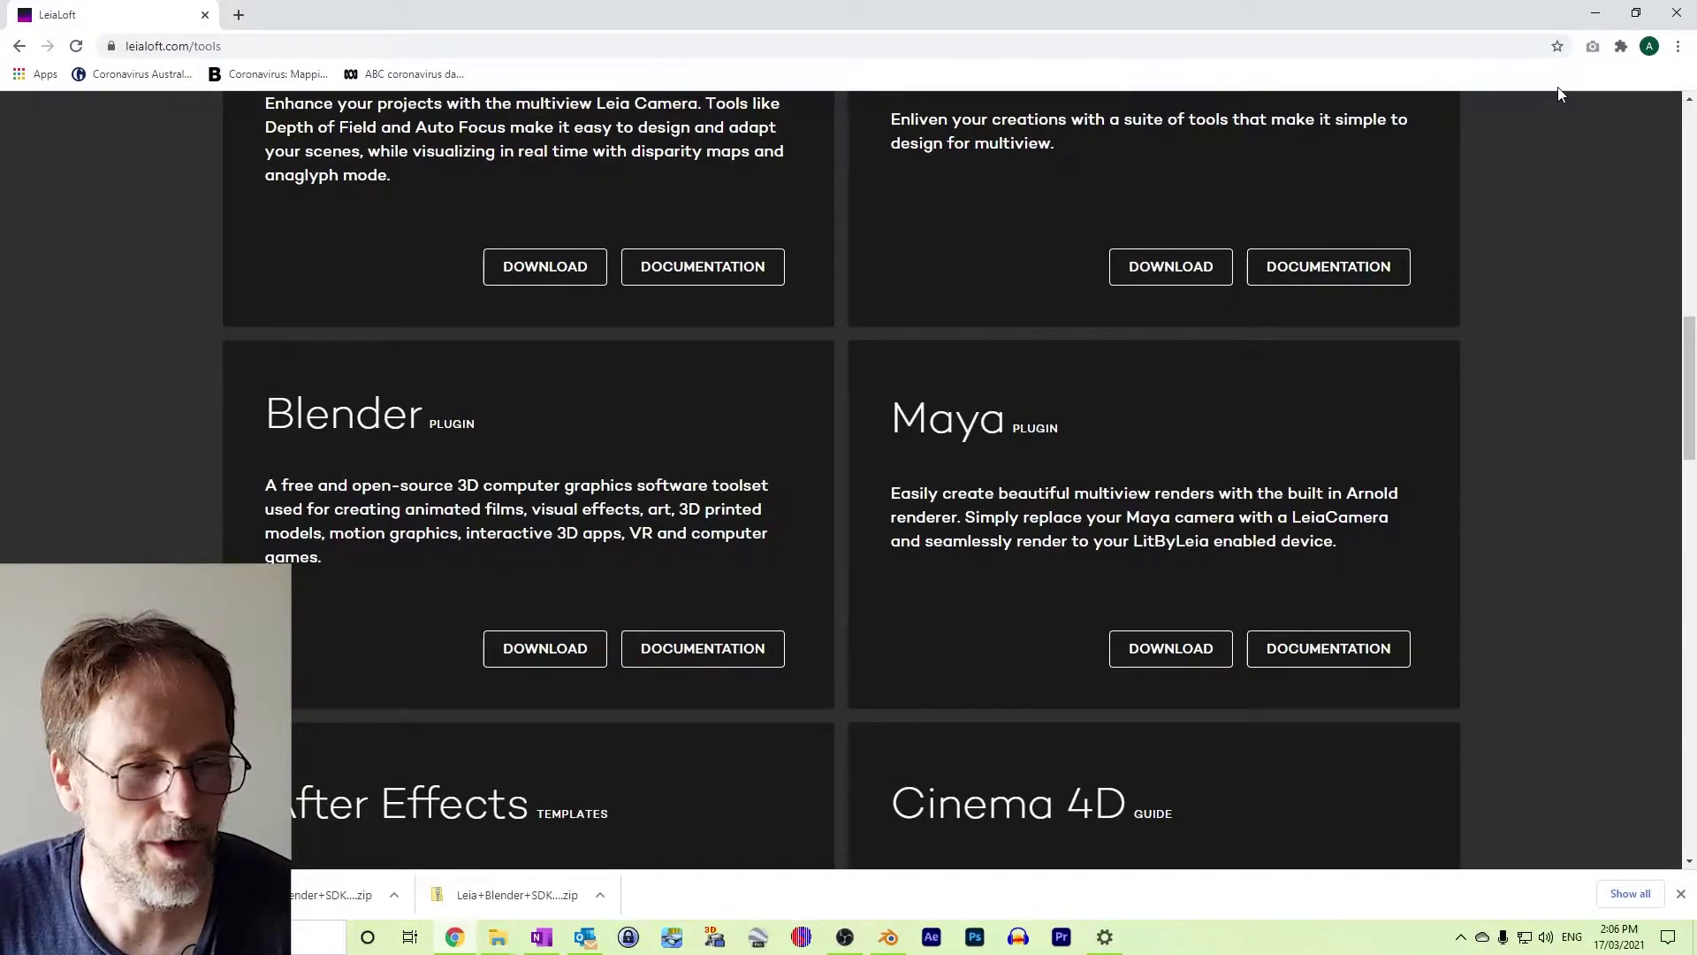
Minimise Chrome and open Leia+Blender+SDK_Latest.zip in the Blender SDK Tutorial folder
{"action": "left_click", "coordinate": [1594, 13]}
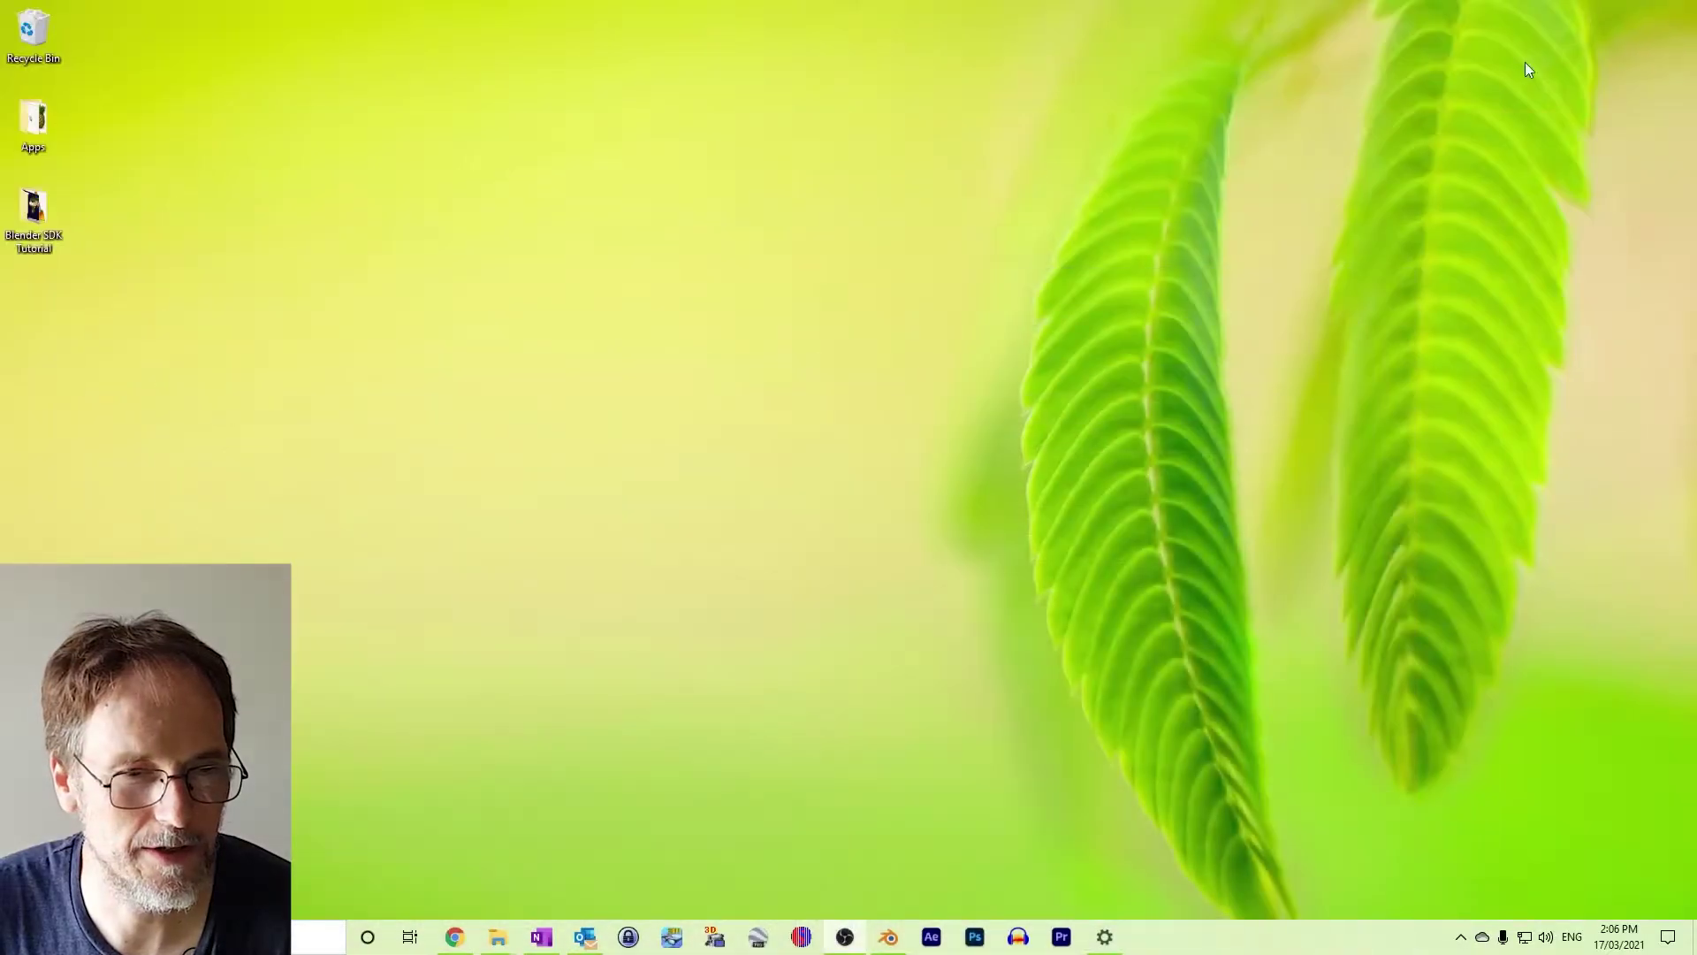
{"action": "double_click", "coordinate": [31, 205]}
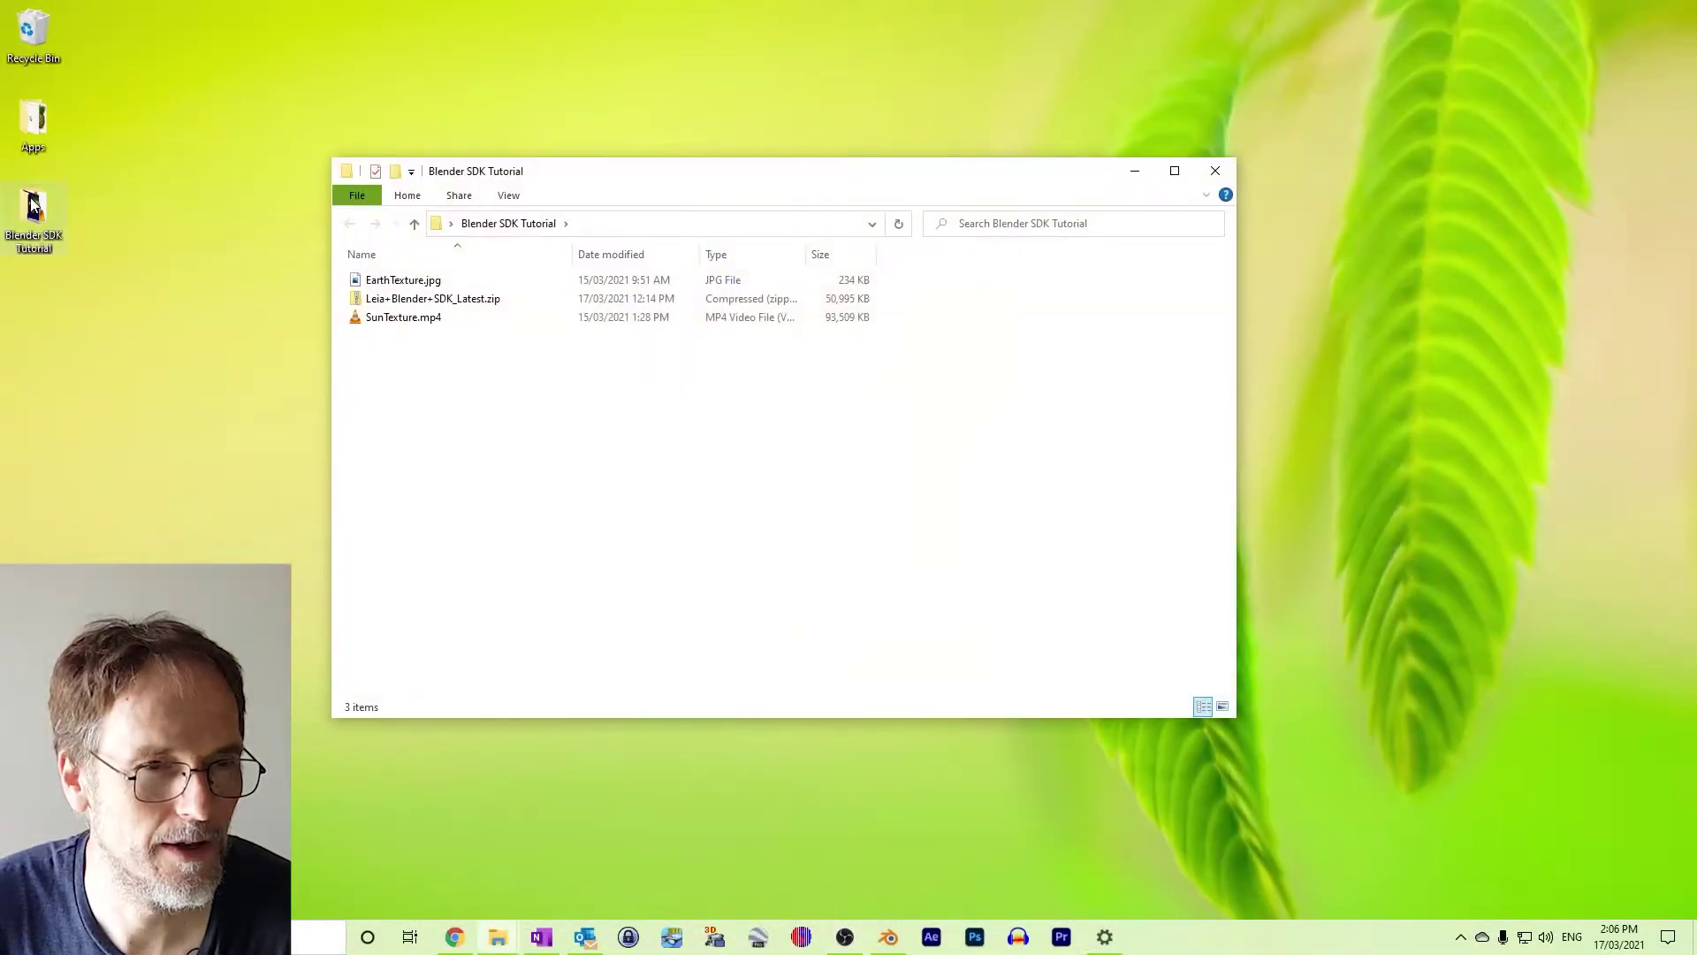
{"action": "left_click", "coordinate": [433, 299]}
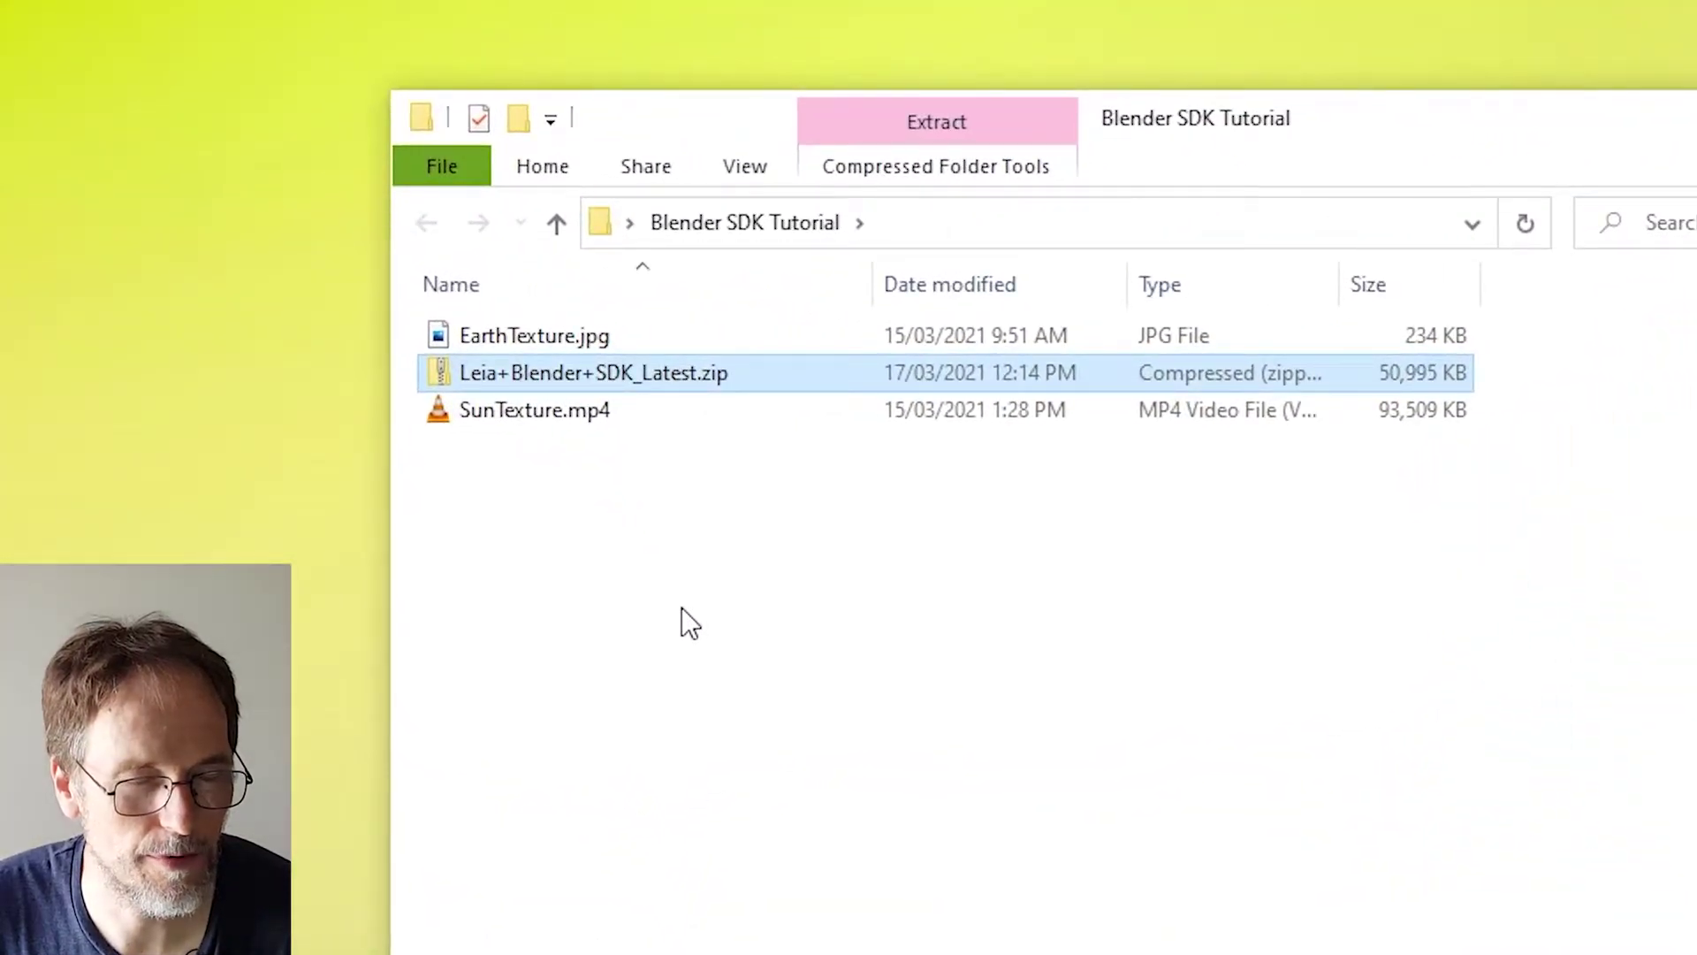
{"action": "double_click", "coordinate": [627, 374]}
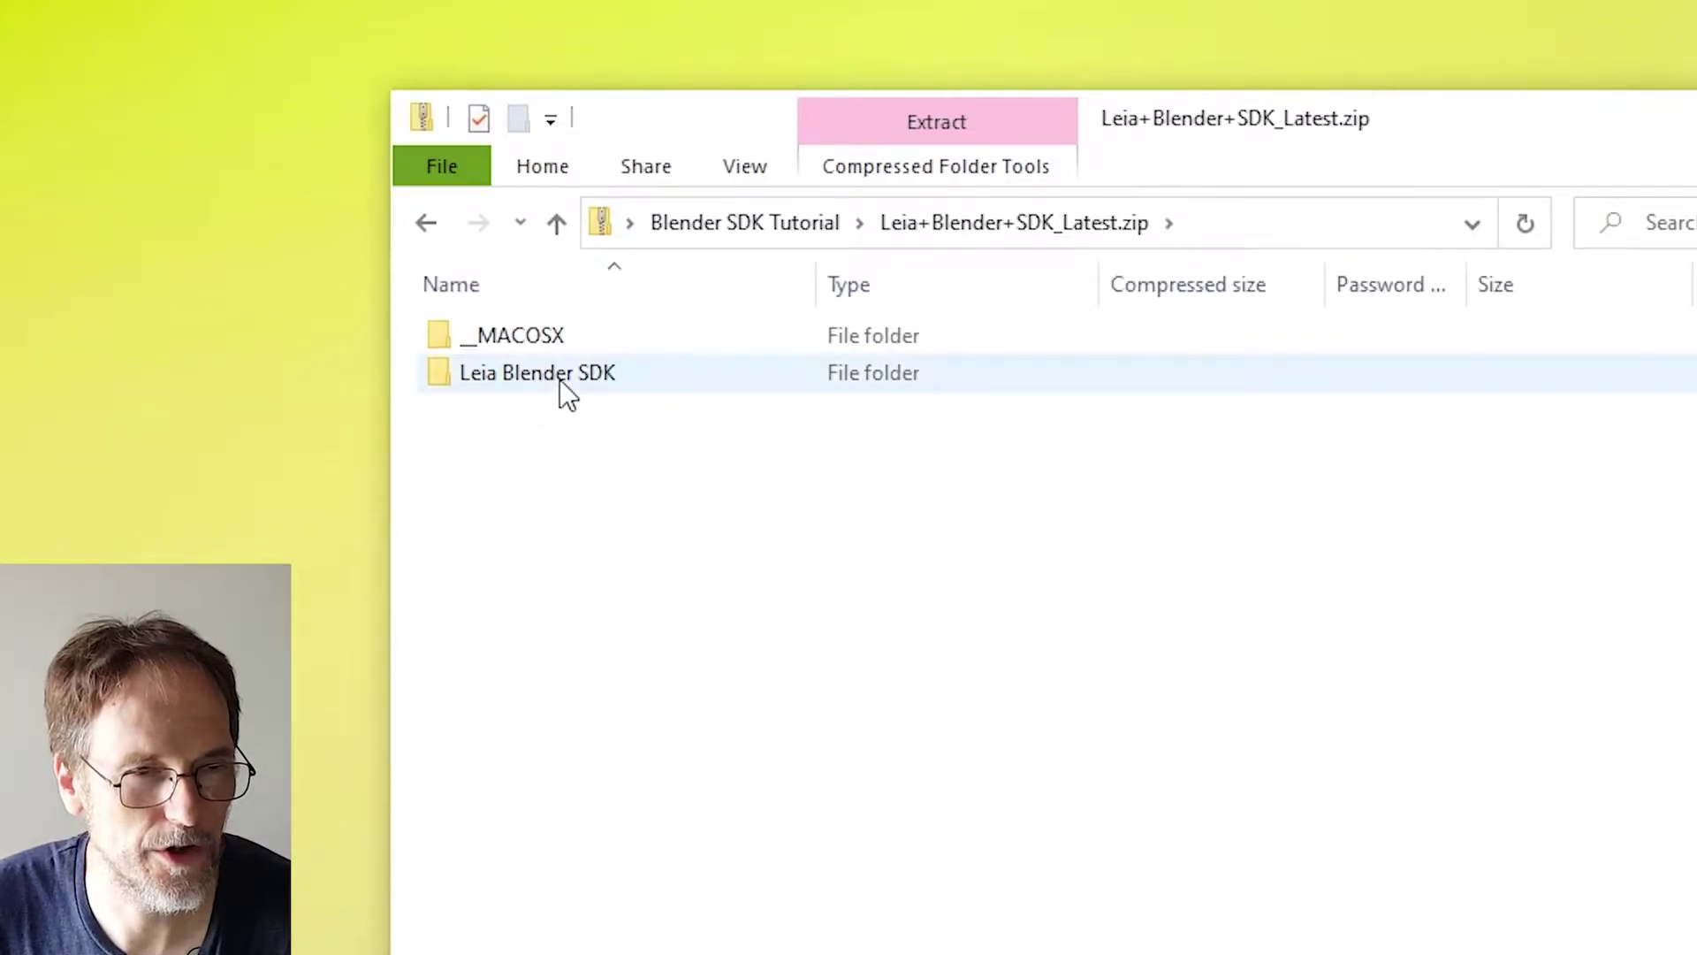
Open the Leia Blender SDK folder and read Leia_Blender_SDK.txt in Notepad beside it
{"action": "double_click", "coordinate": [560, 379]}
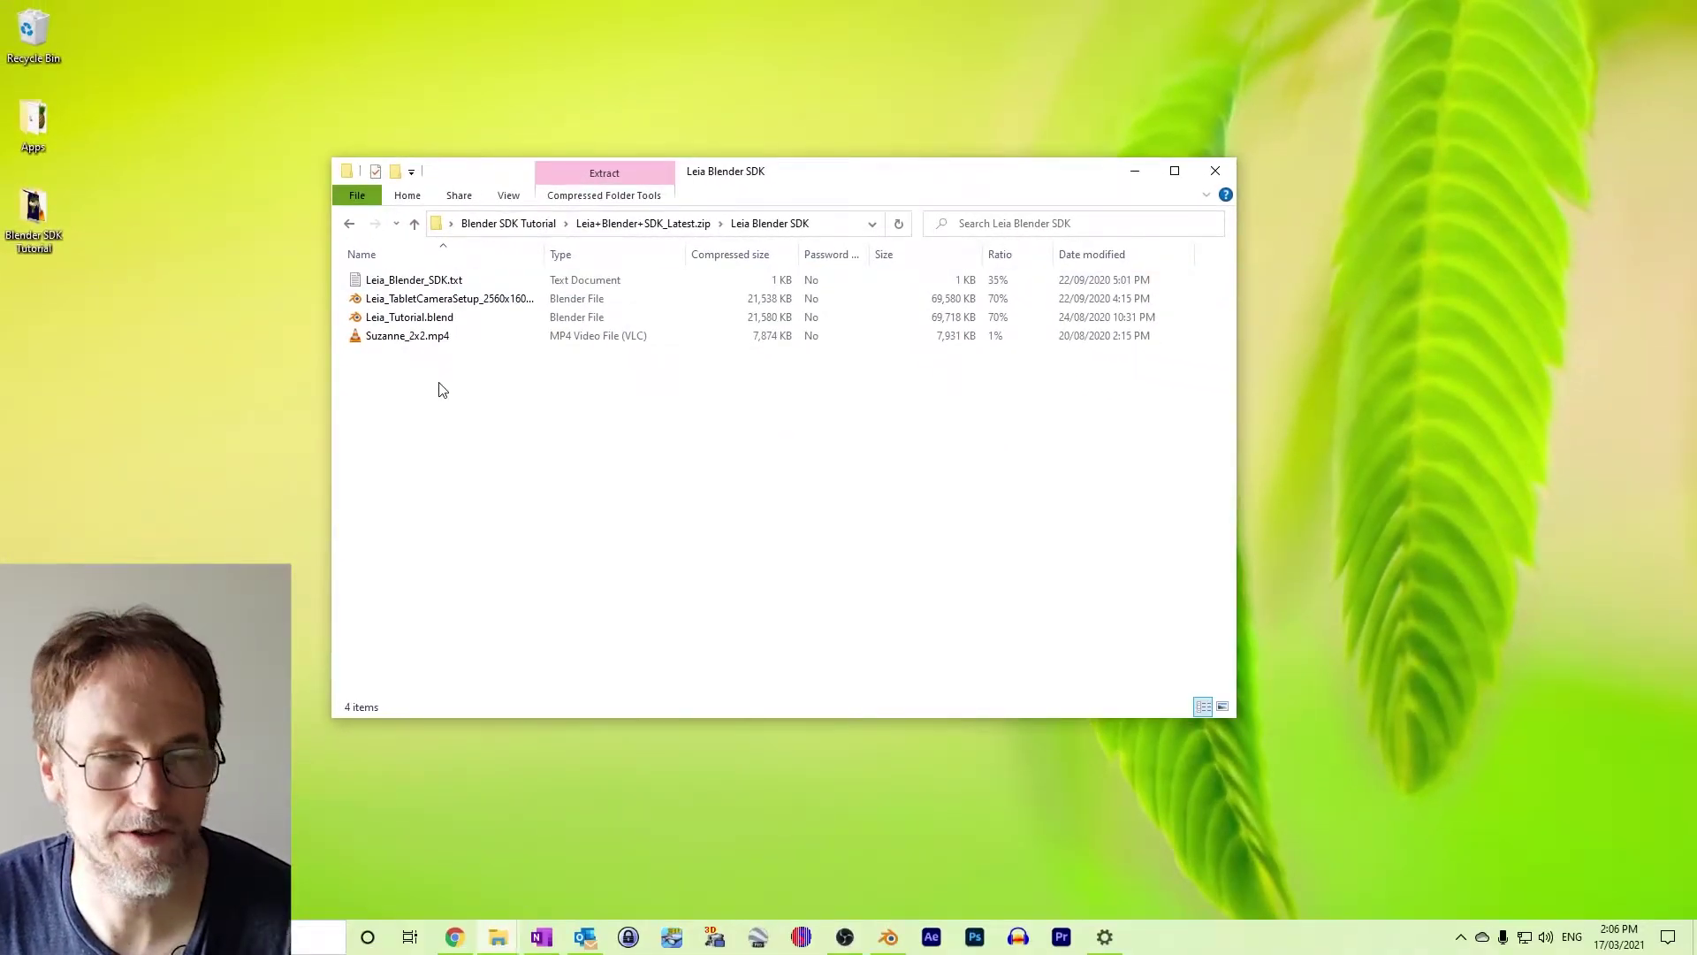
{"action": "double_click", "coordinate": [412, 281]}
{"action": "left_click_drag", "start_coordinate": [1049, 187], "coordinate": [1114, 212]}
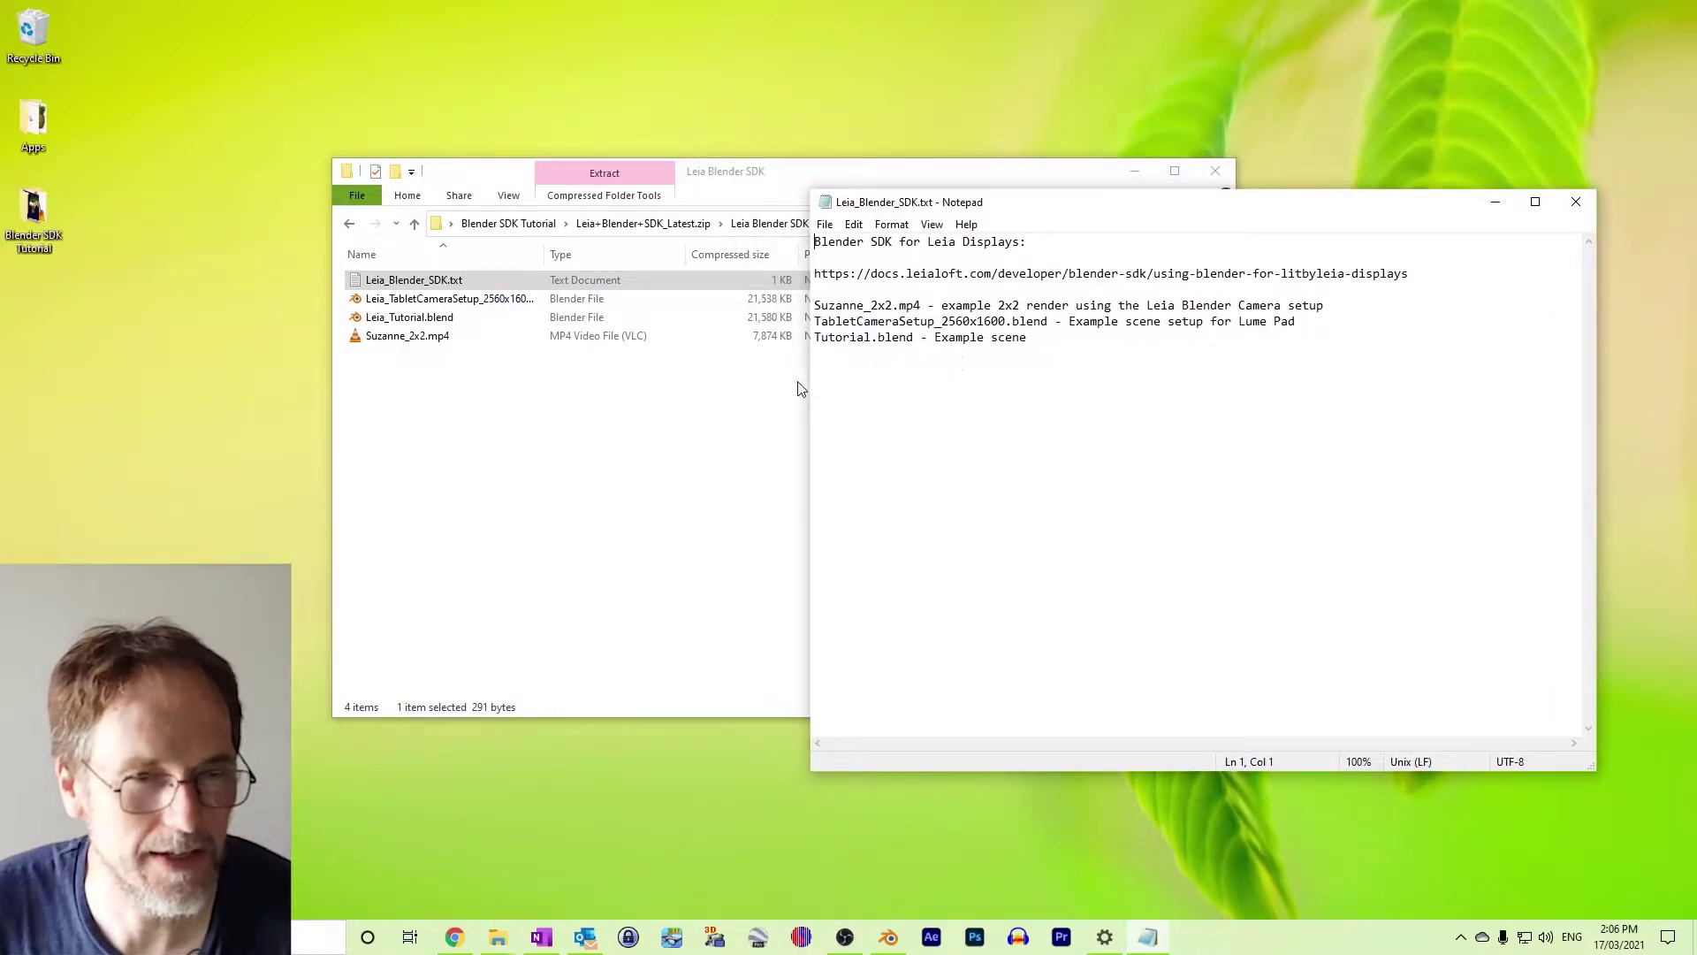
Open Leia_Tutorial.blend from the SDK folder in Blender
{"action": "double_click", "coordinate": [444, 323]}
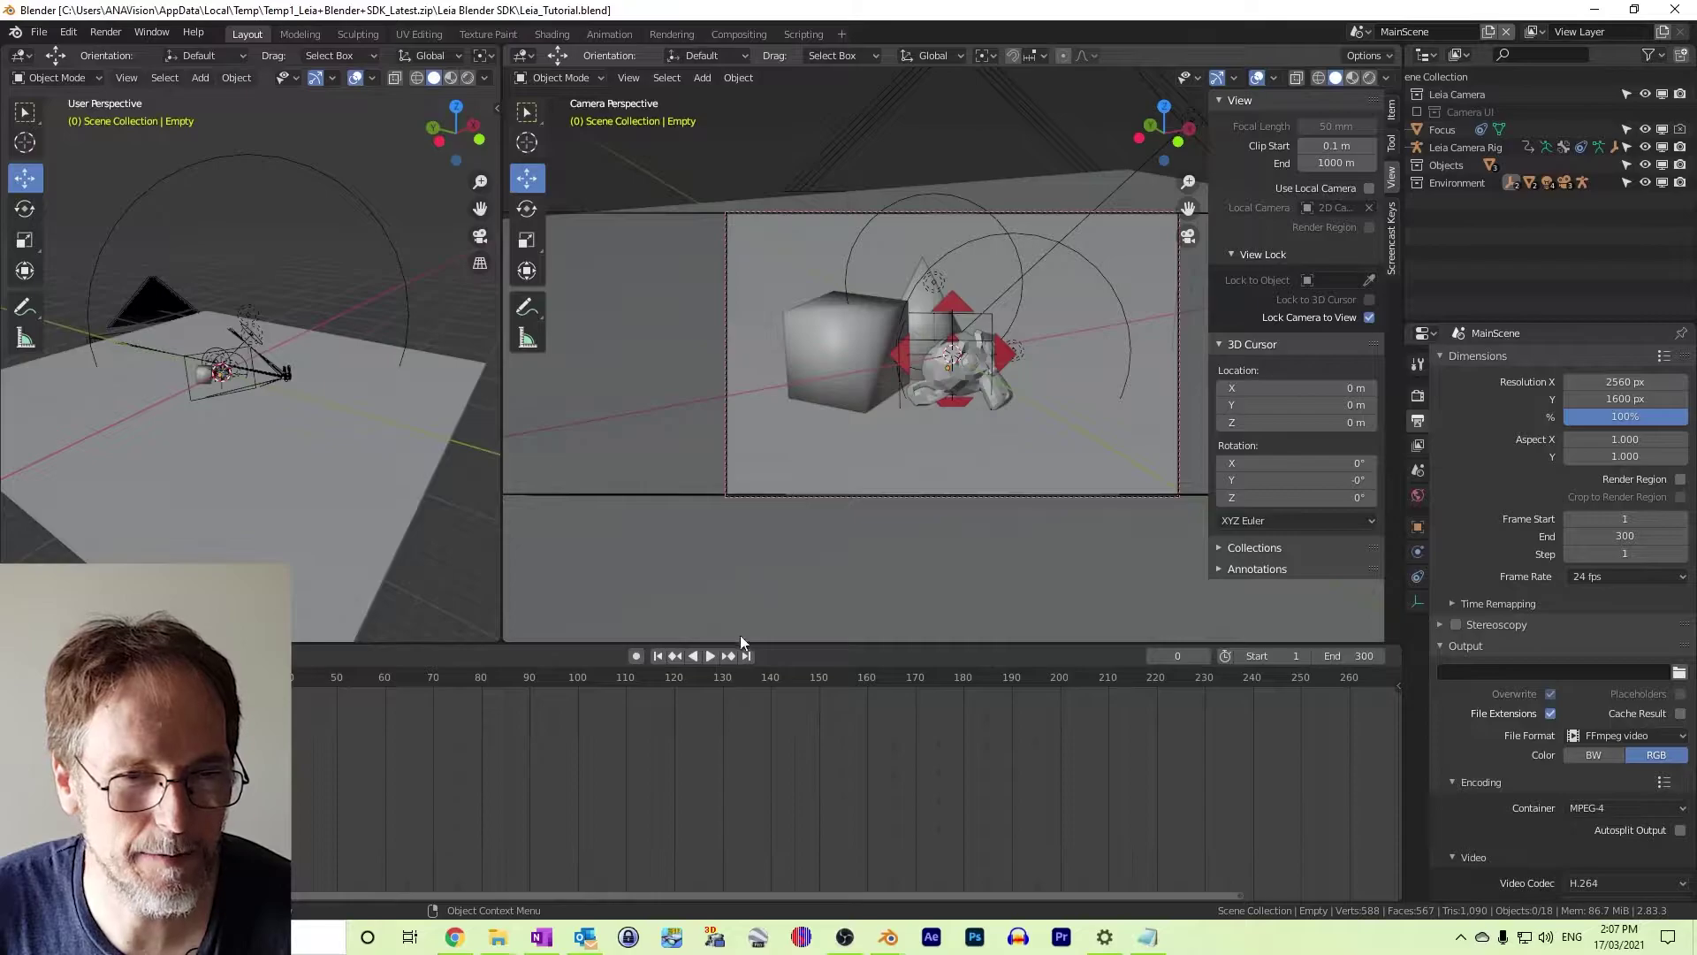
Play the tutorial animation, pause it at frame 138, and minimise Blender
{"action": "left_click", "coordinate": [709, 654]}
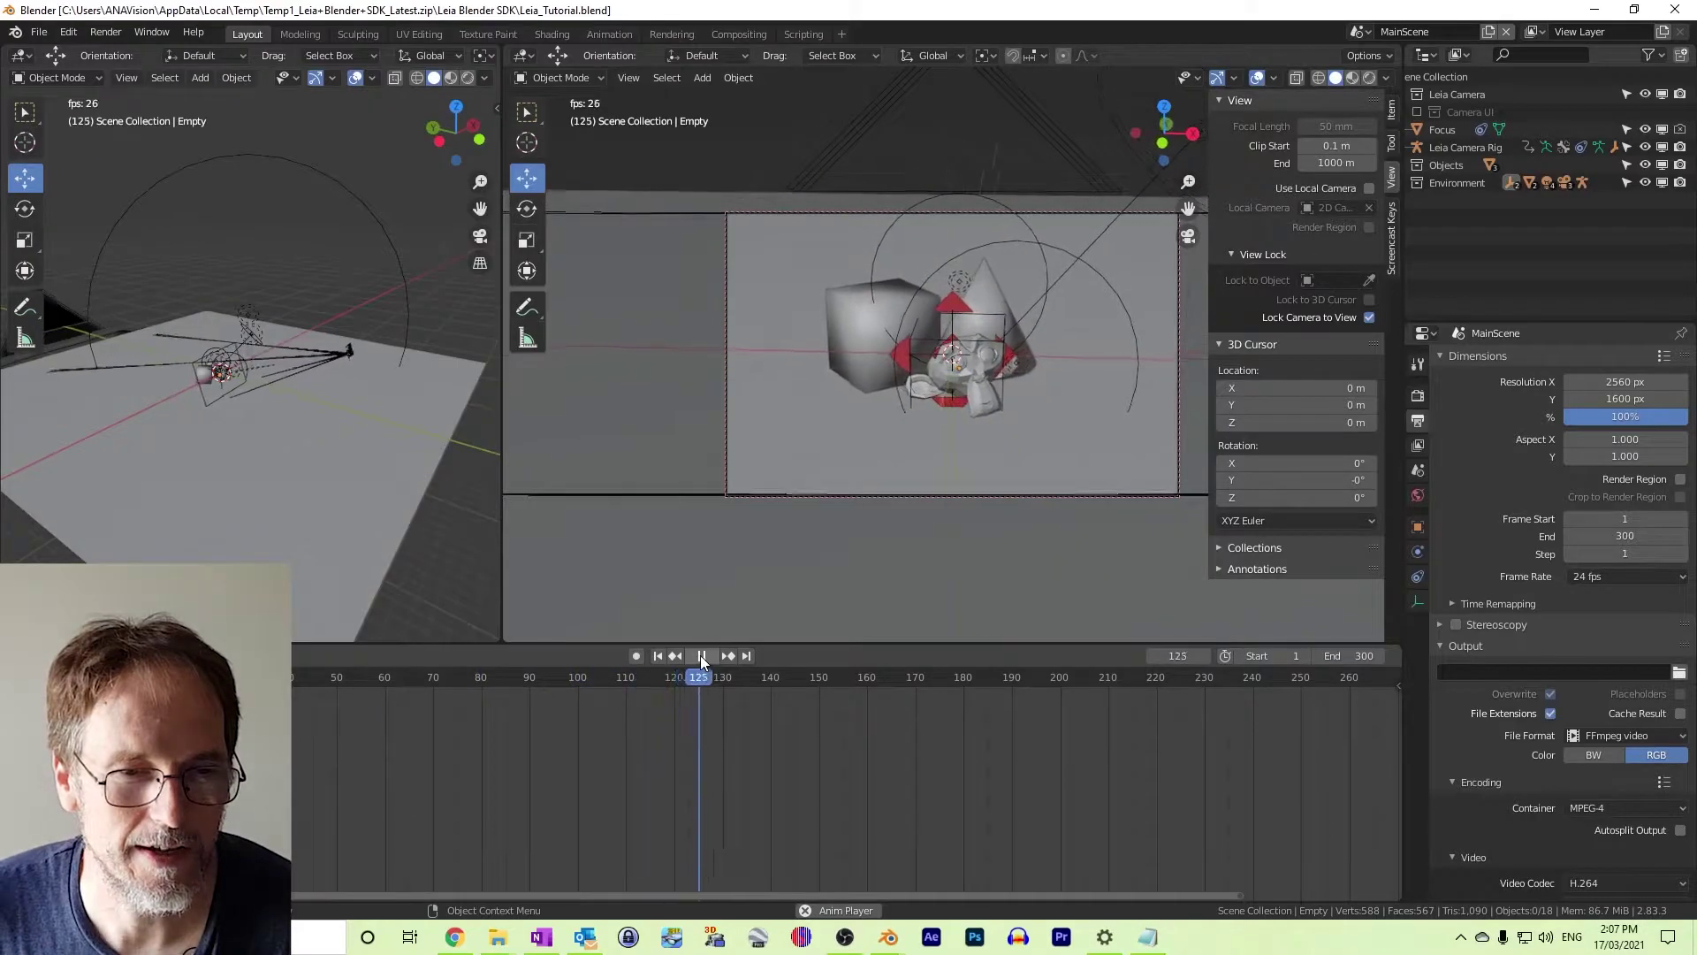
{"action": "left_click", "coordinate": [700, 655]}
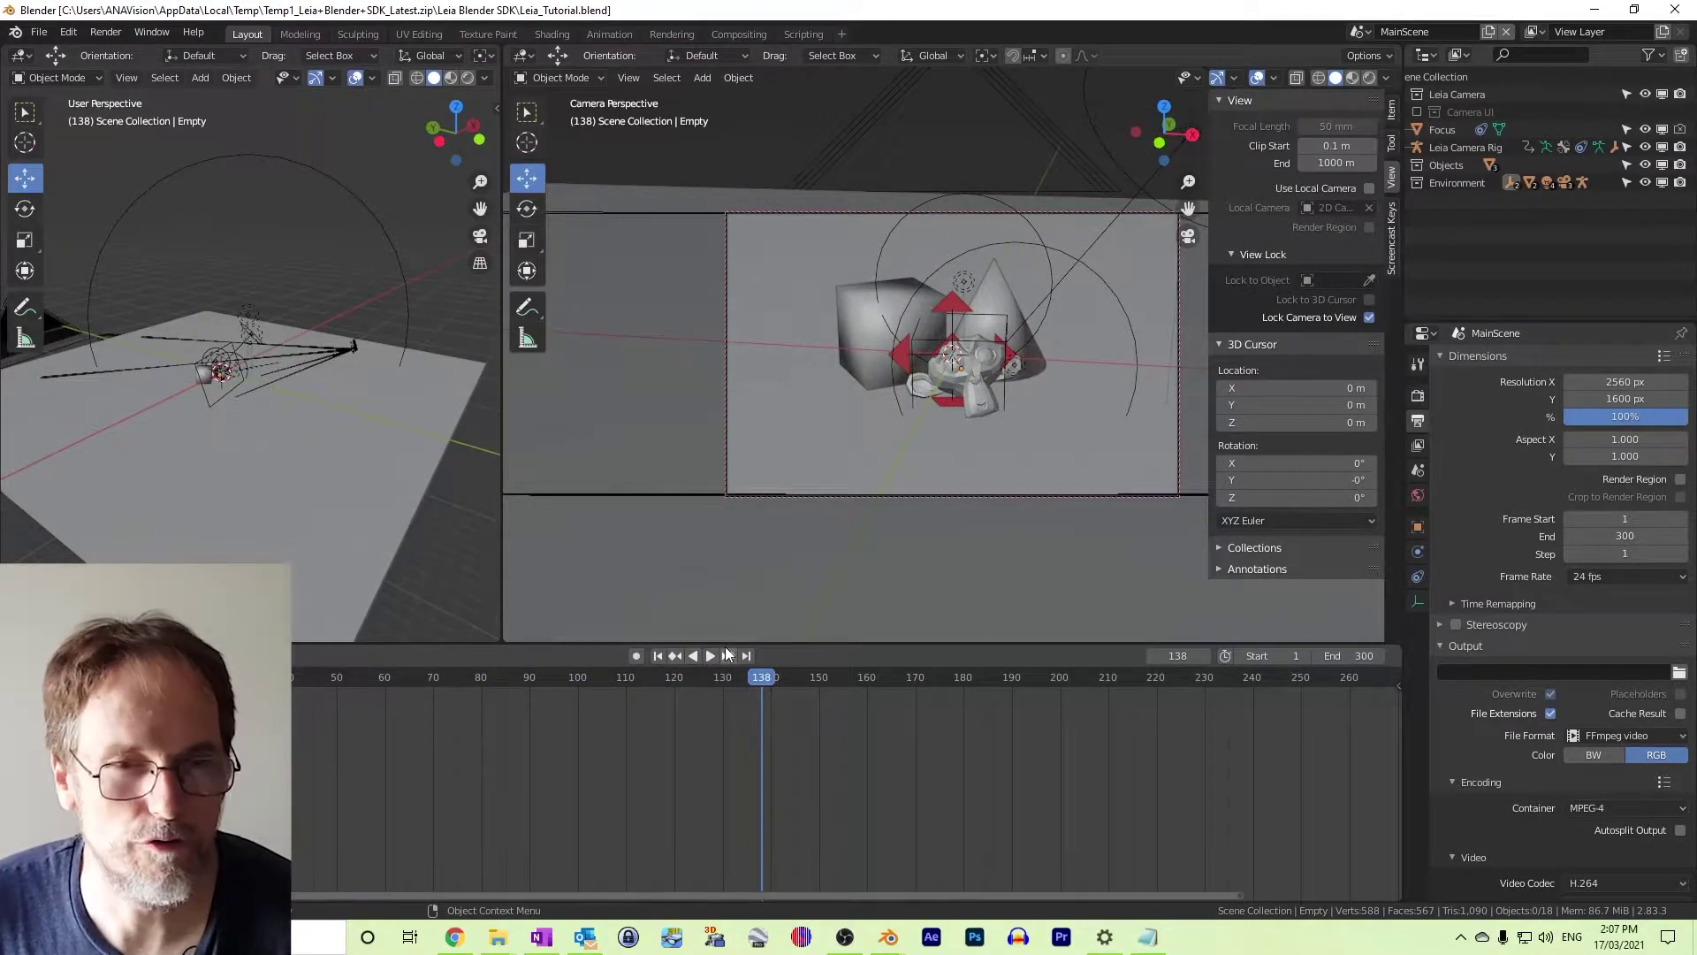
{"action": "left_click", "coordinate": [1594, 12]}
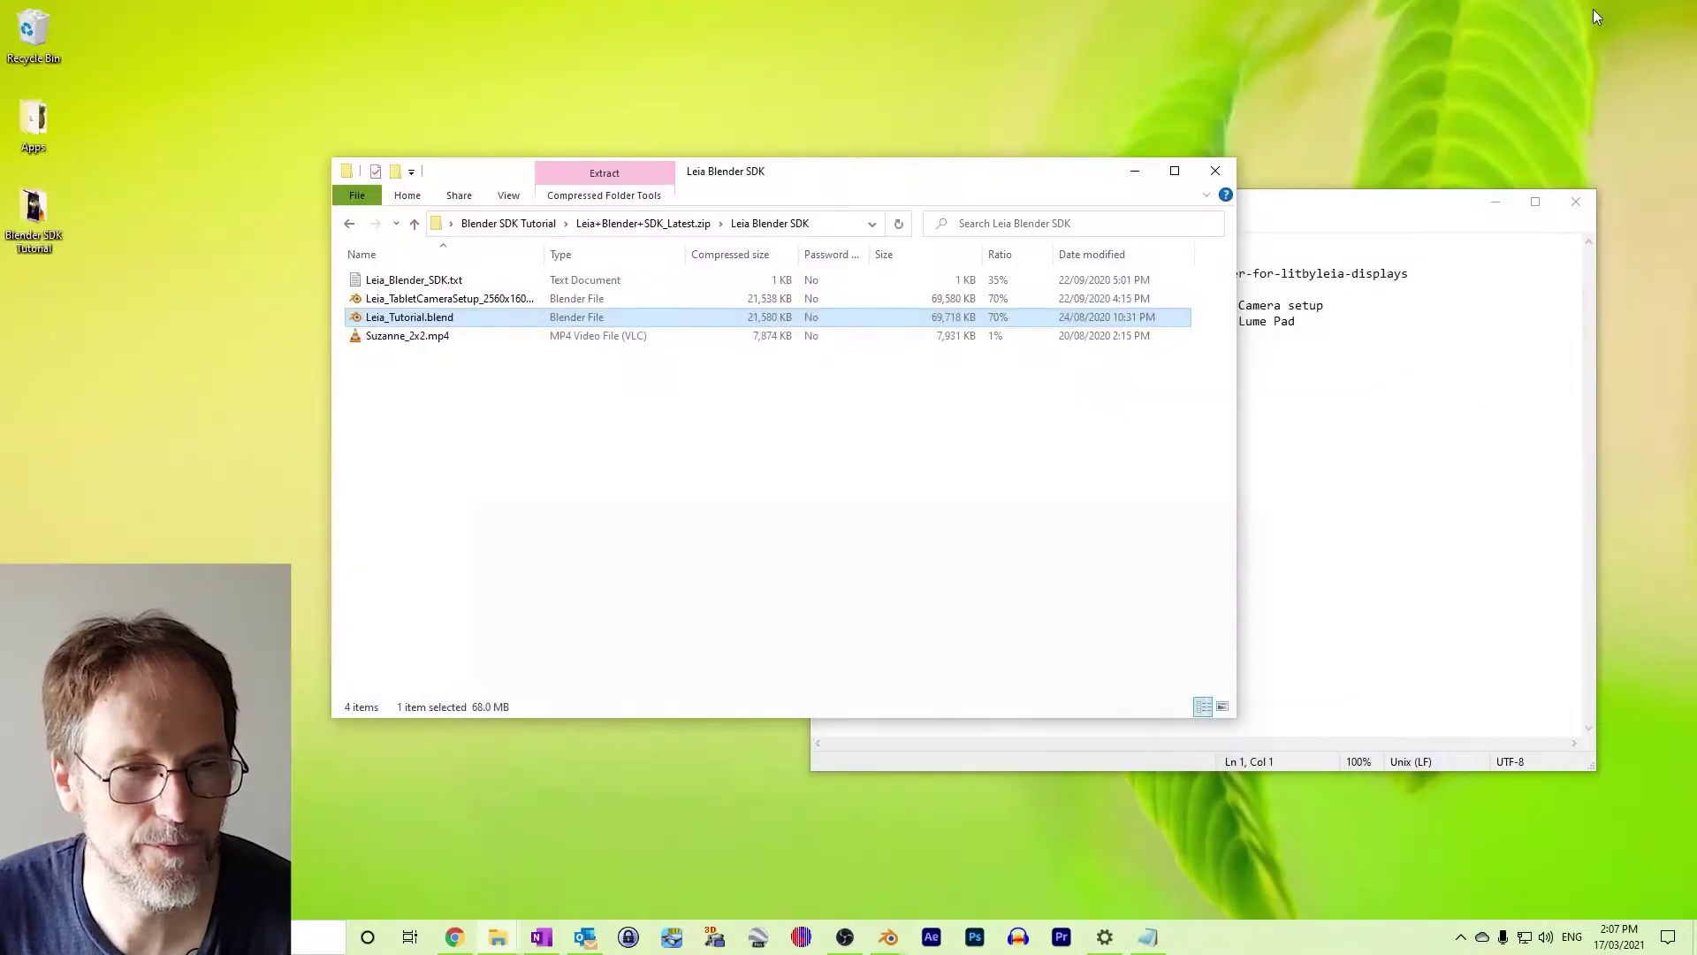
Watch Suzanne_2x2.mp4 in VLC, then close the player
{"action": "double_click", "coordinate": [439, 339]}
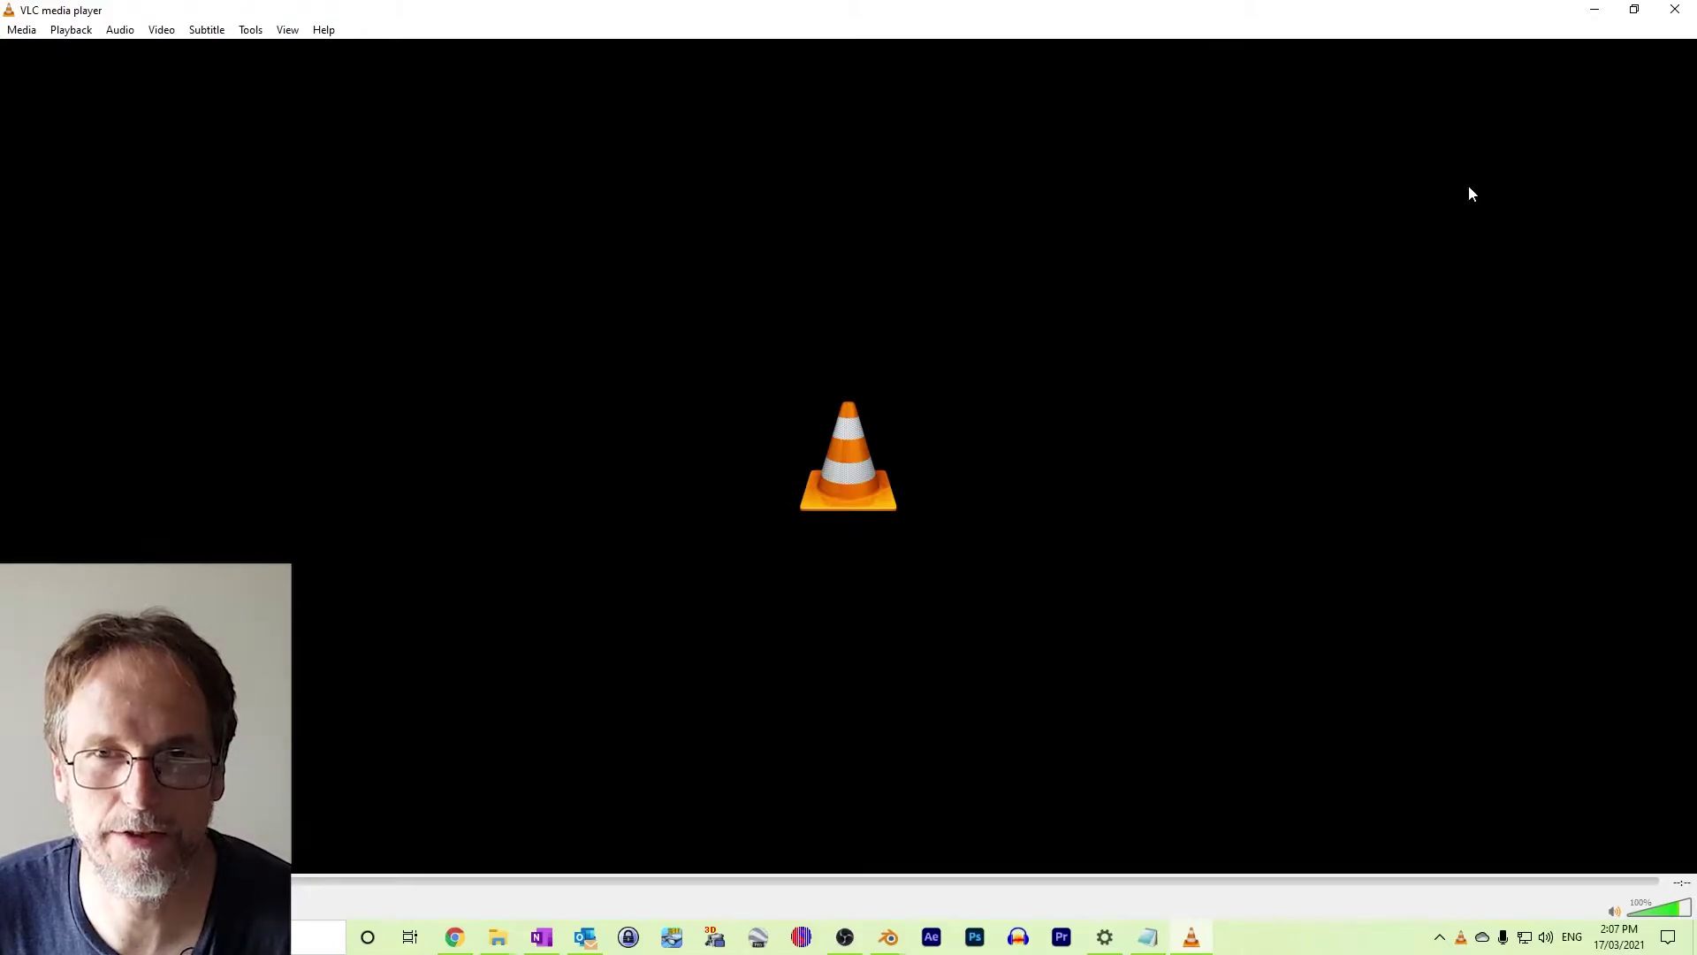
{"action": "left_click", "coordinate": [1676, 11]}
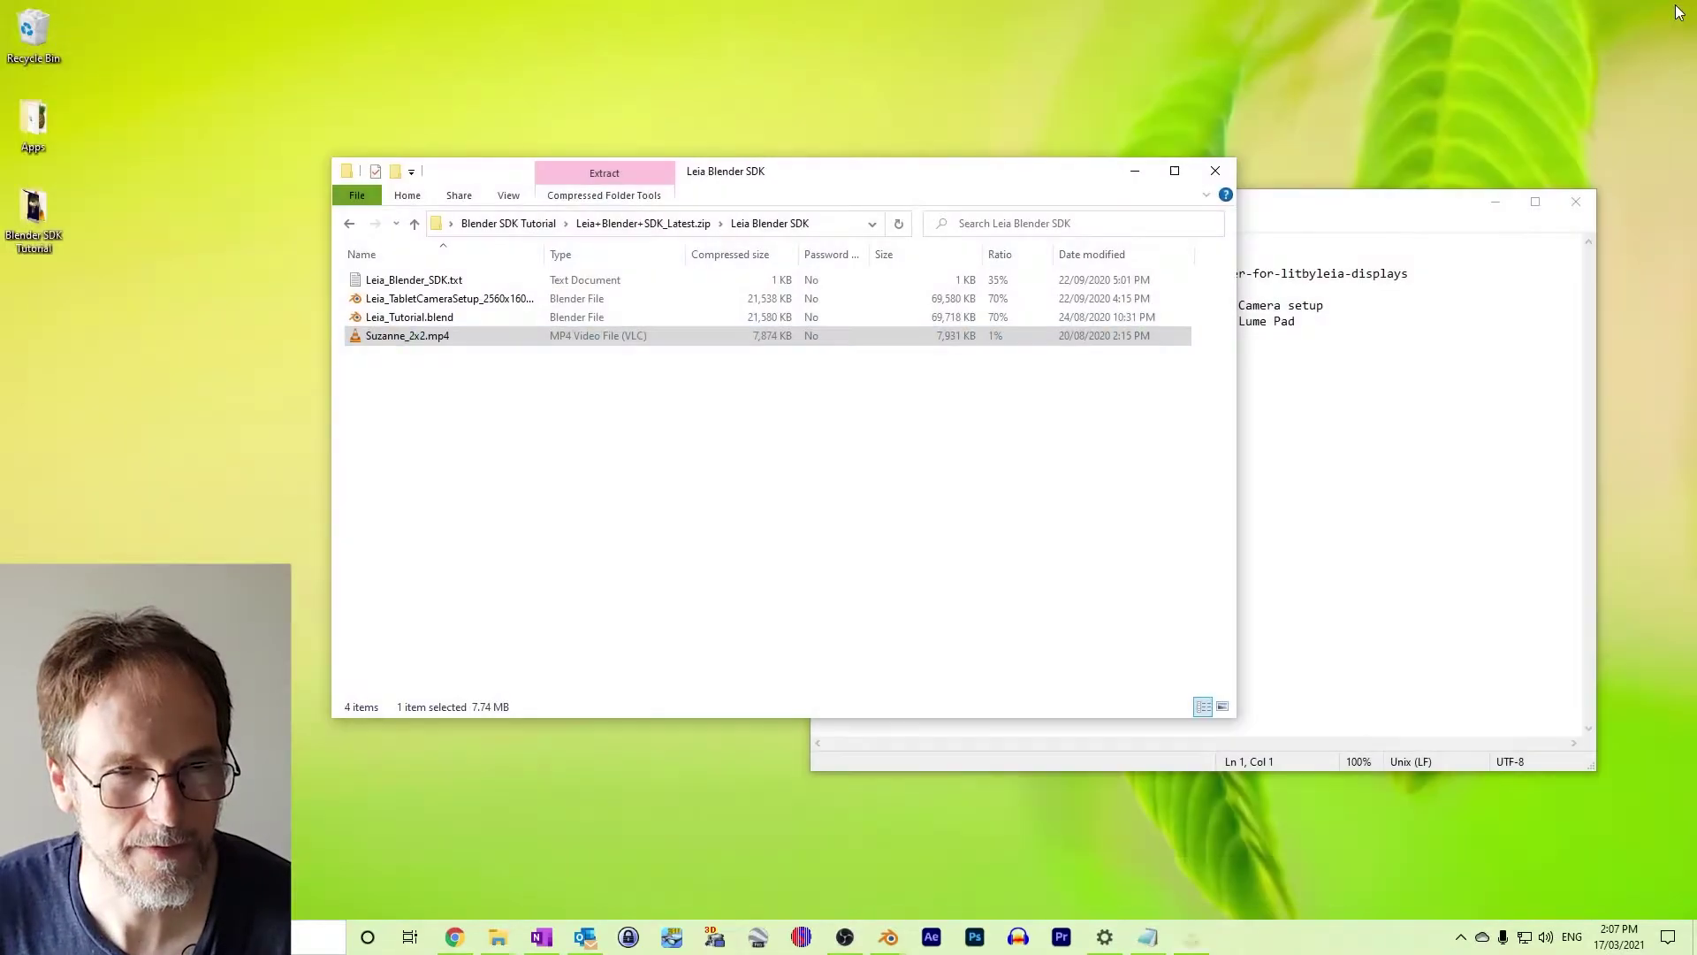
{"action": "left_click", "coordinate": [563, 435]}
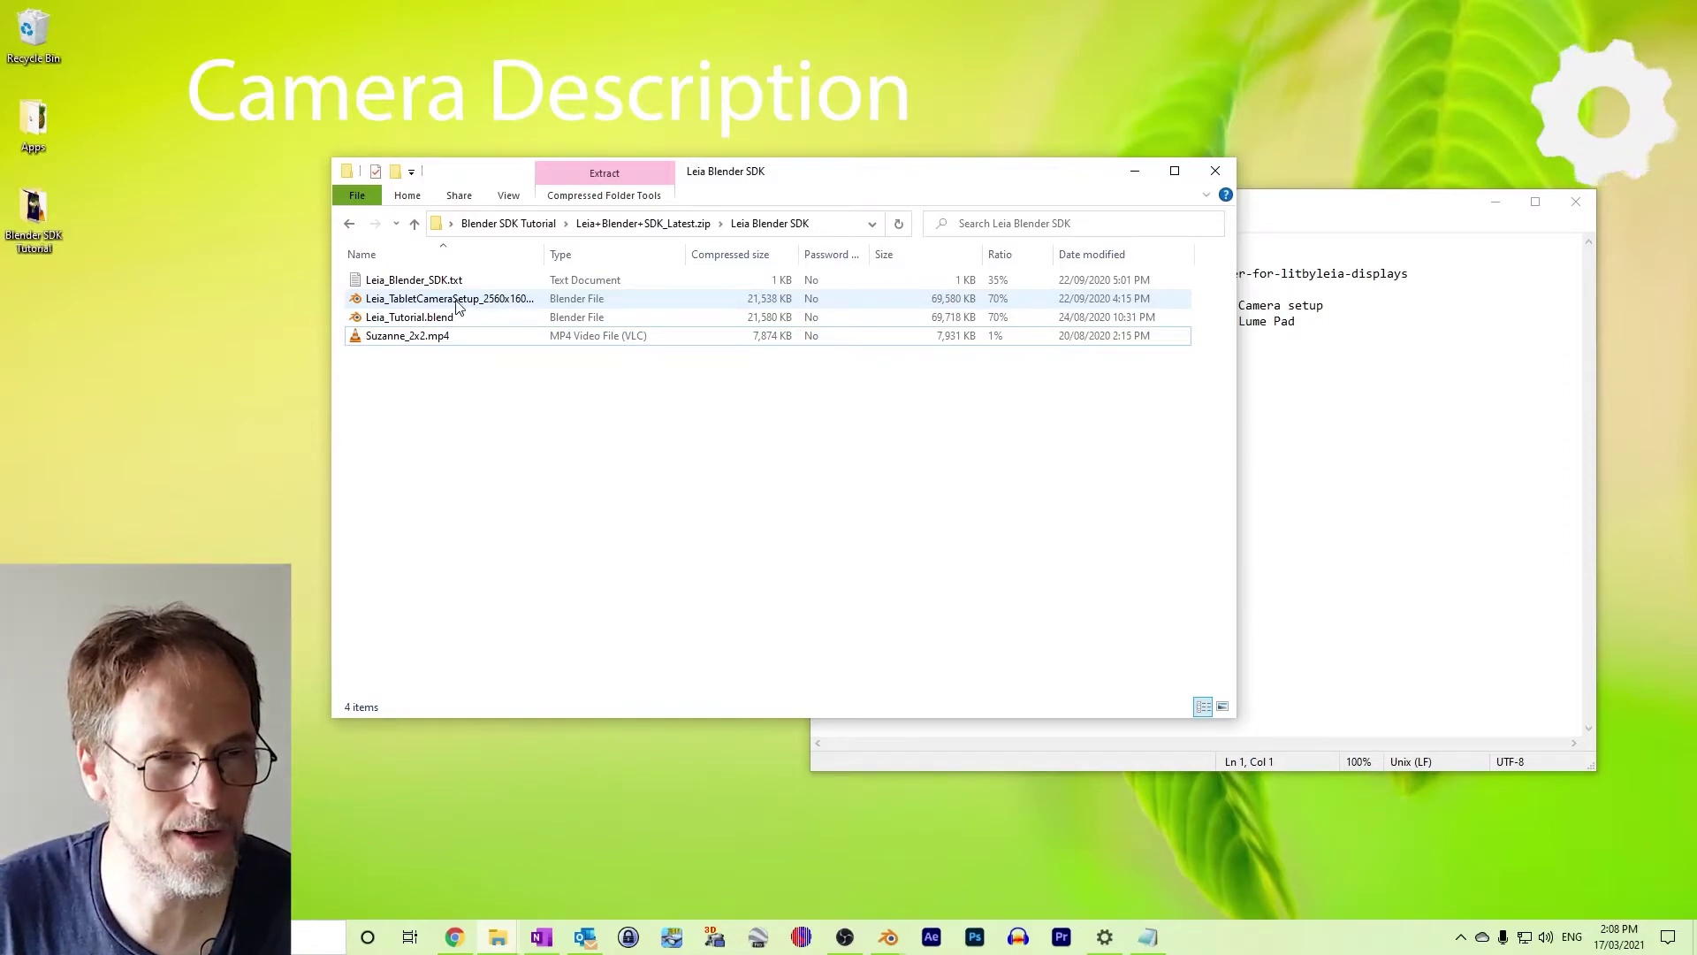
Open Leia_TabletCameraSetup_2560x1600.blend from the SDK folder in Blender
{"action": "double_click", "coordinate": [466, 303]}
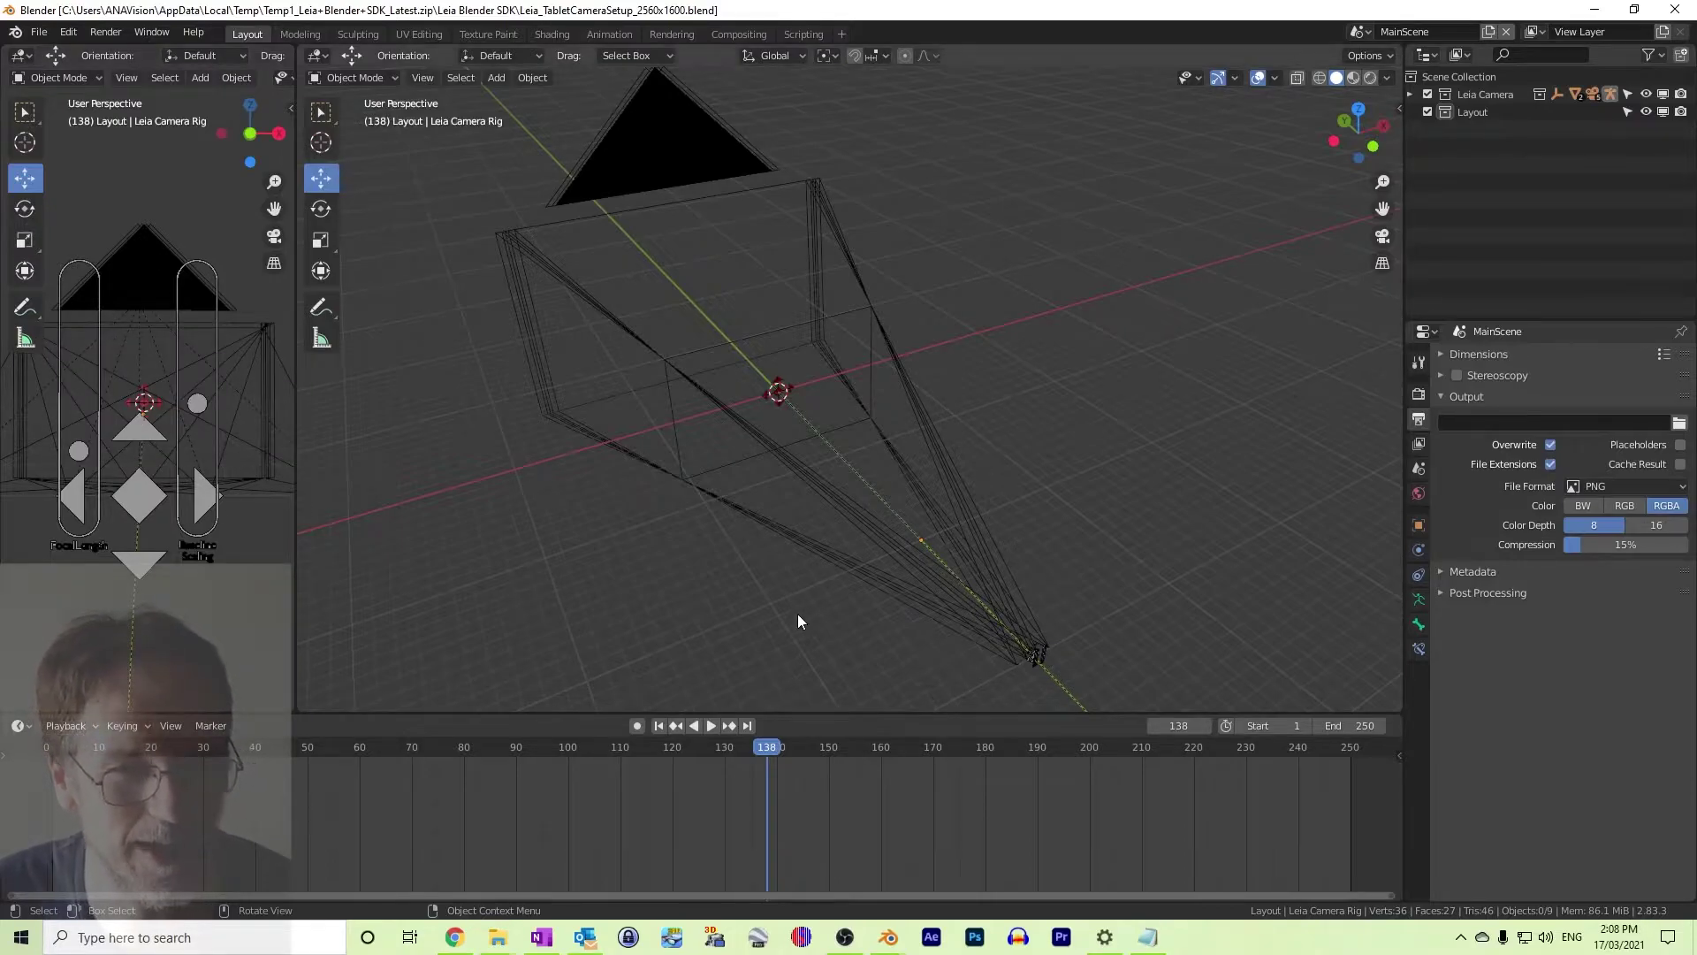
{"action": "left_click", "coordinate": [1033, 661]}
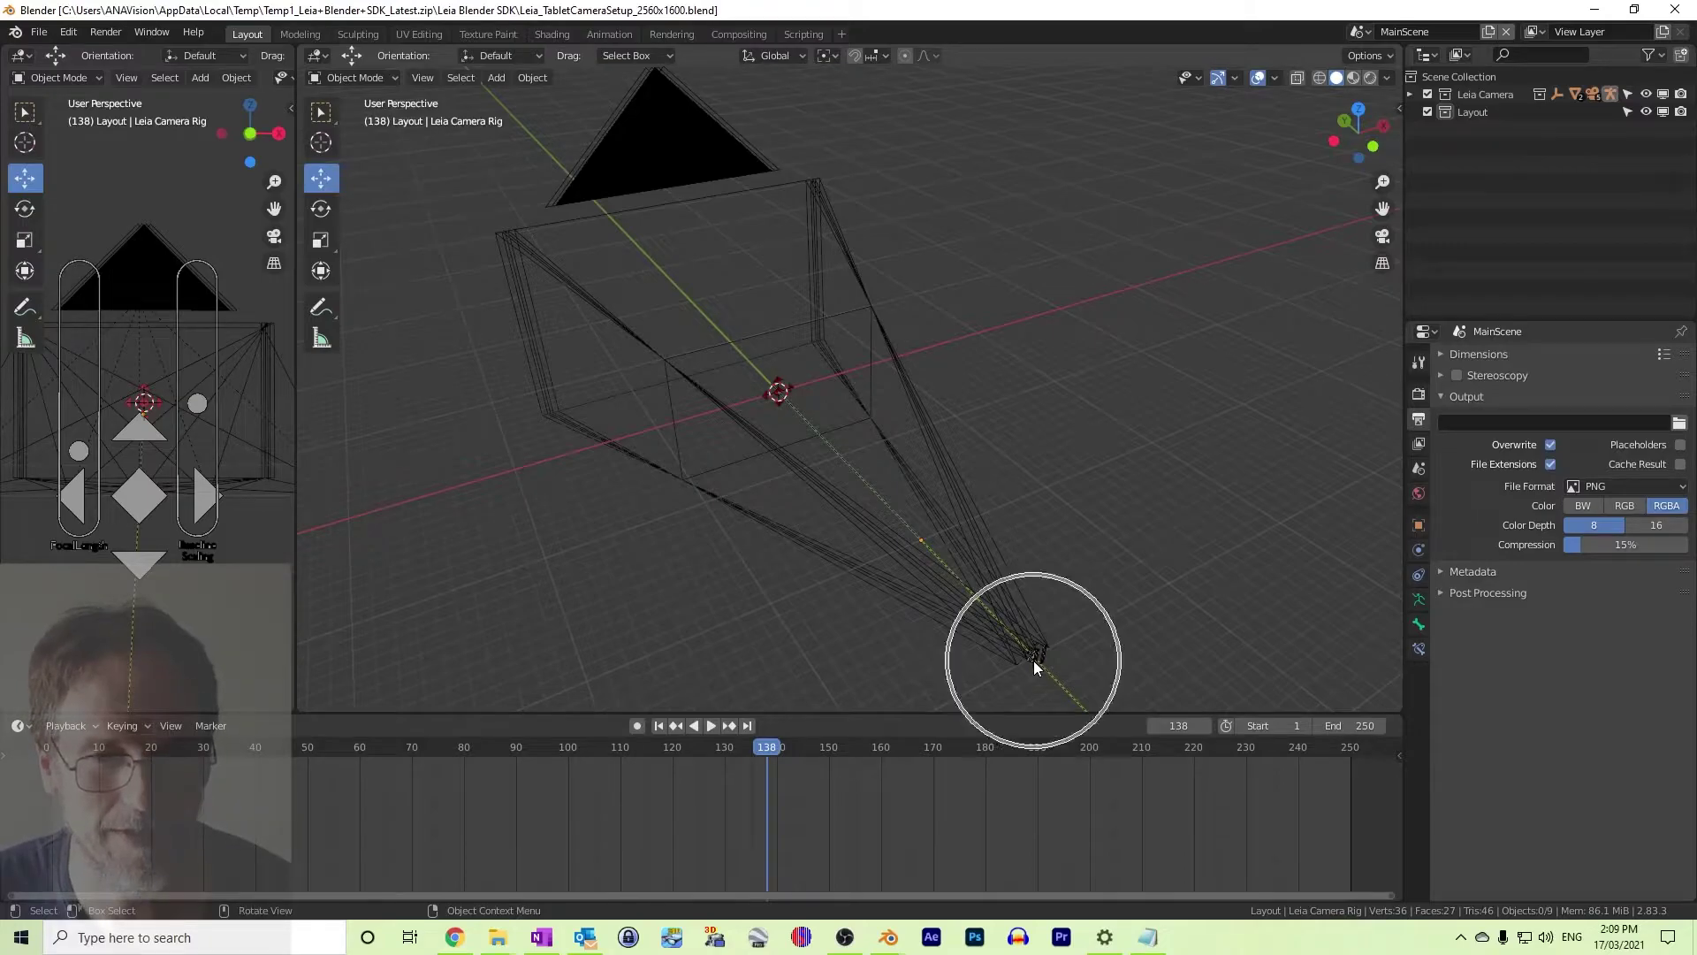
{"action": "left_click", "coordinate": [1033, 662]}
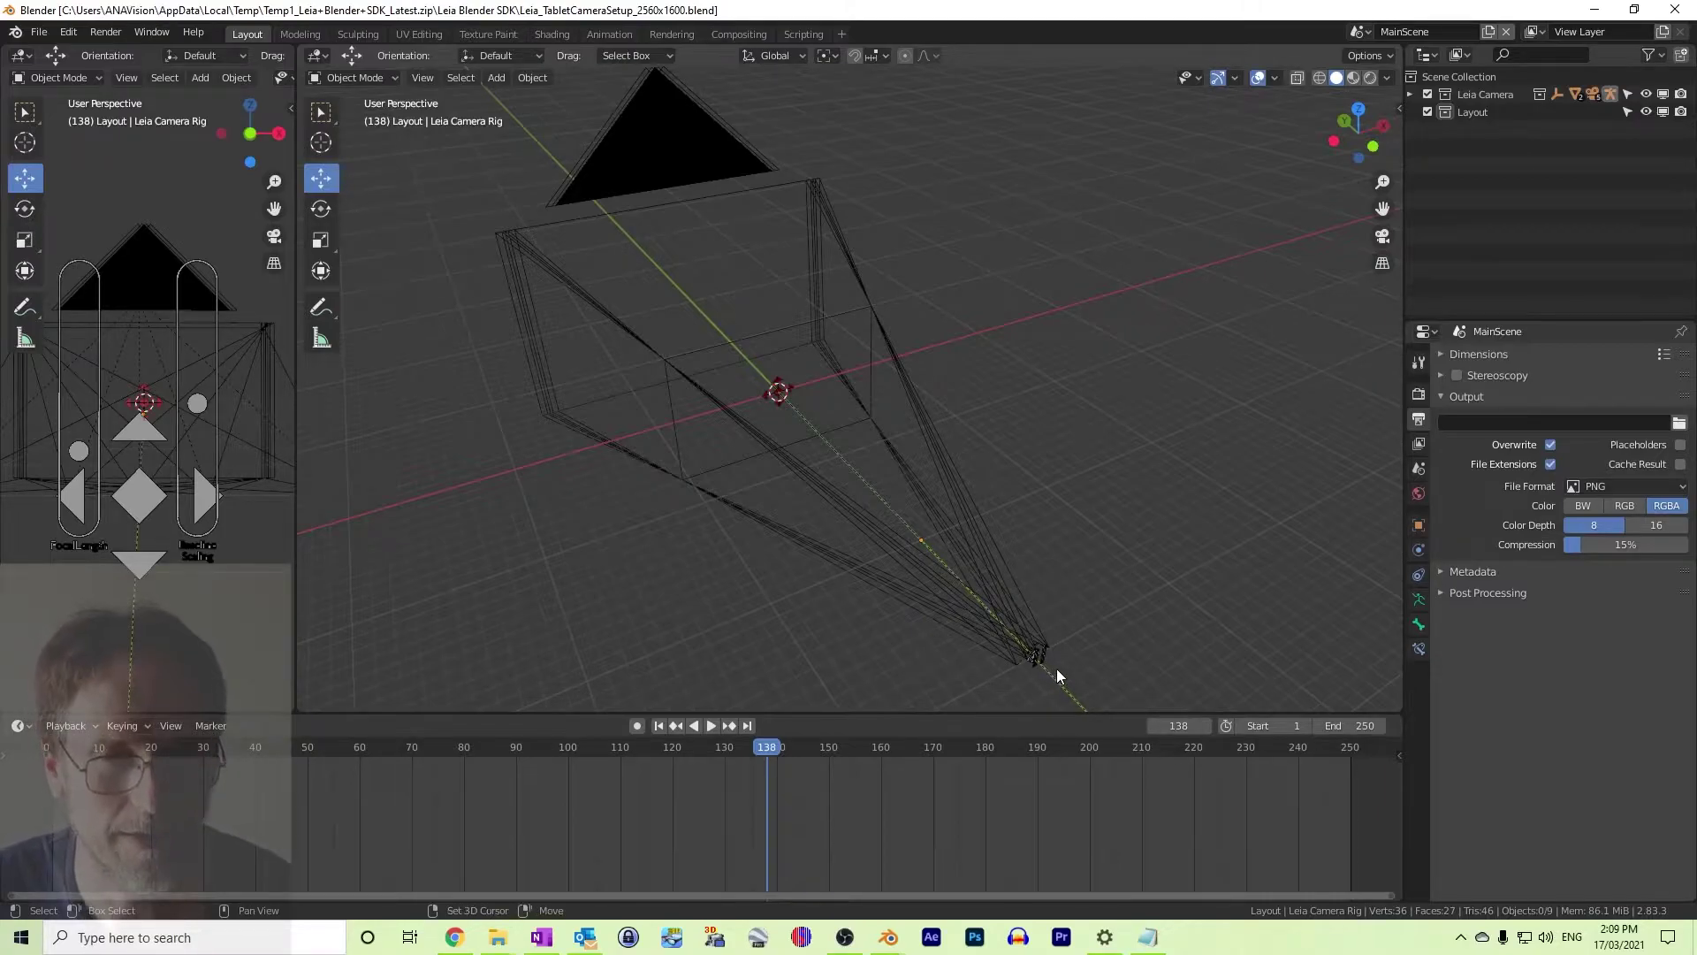
{"action": "key", "text": "n"}
{"action": "middle_click_drag", "start_coordinate": [1066, 557], "coordinate": [837, 347], "text": "shift"}
{"action": "scroll", "coordinate": [890, 341], "scroll_direction": "up", "scroll_amount": 4}
{"action": "scroll", "coordinate": [835, 348], "scroll_direction": "up", "scroll_amount": 3}
{"action": "scroll", "coordinate": [823, 343], "scroll_direction": "down", "scroll_amount": 1}
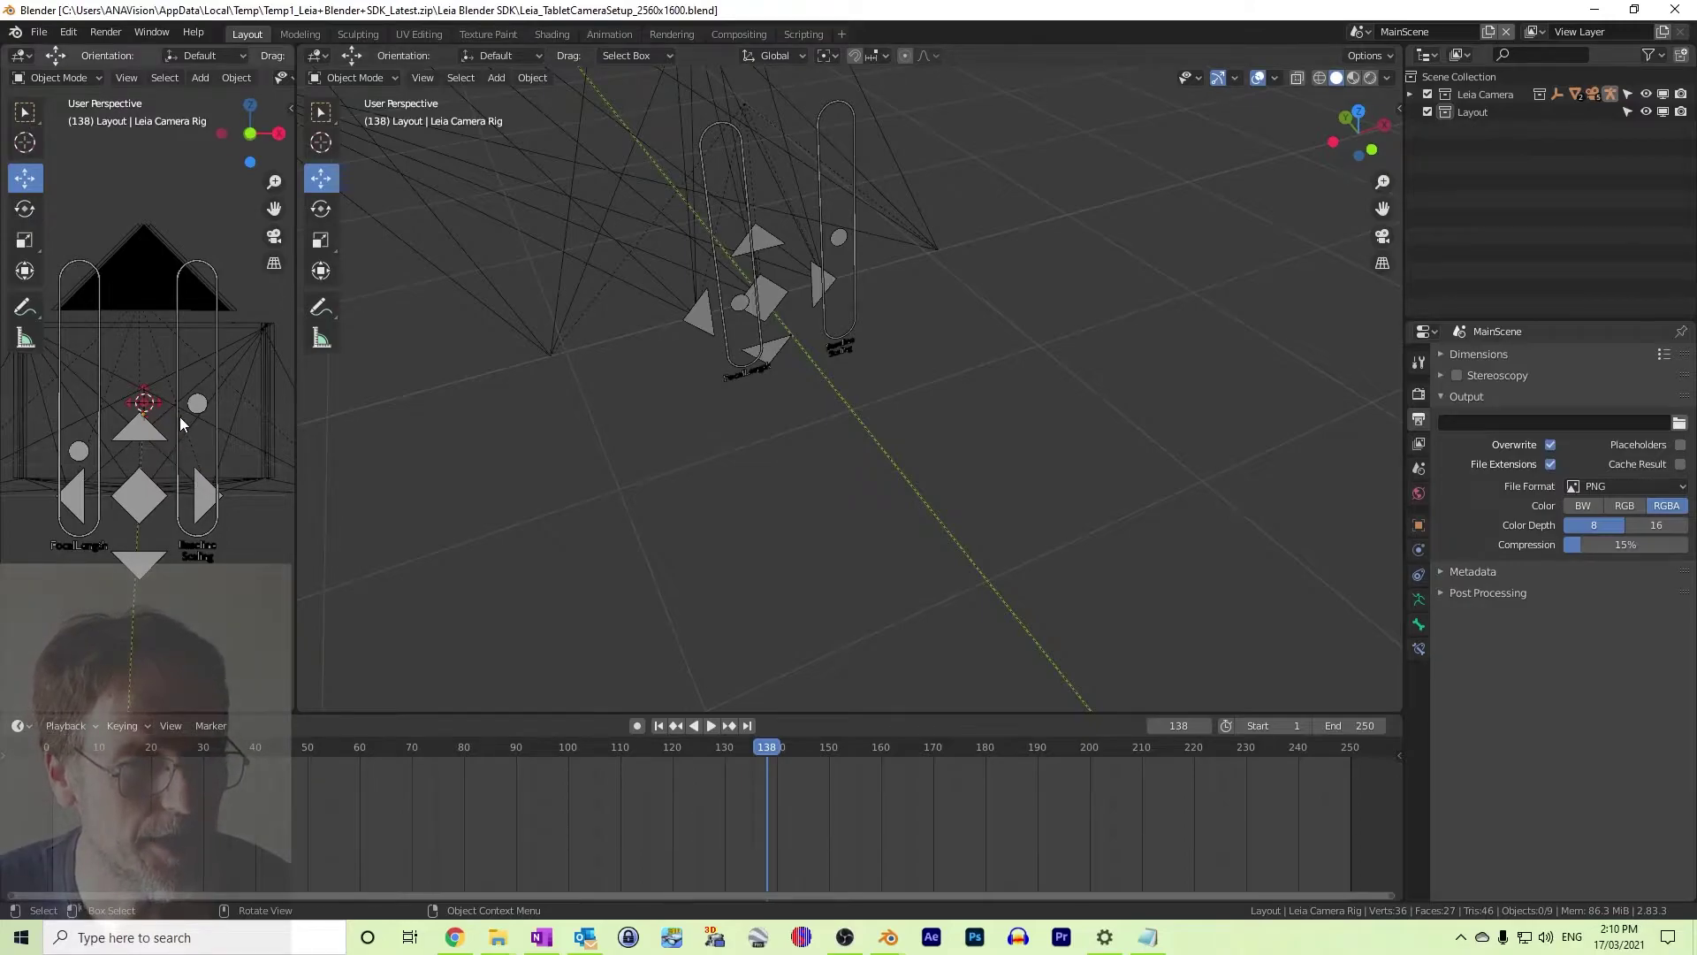
Put the camera rig in Pose Mode, drag the Disparity bone, then undo it
{"action": "left_click", "coordinate": [92, 77]}
{"action": "left_click", "coordinate": [67, 134]}
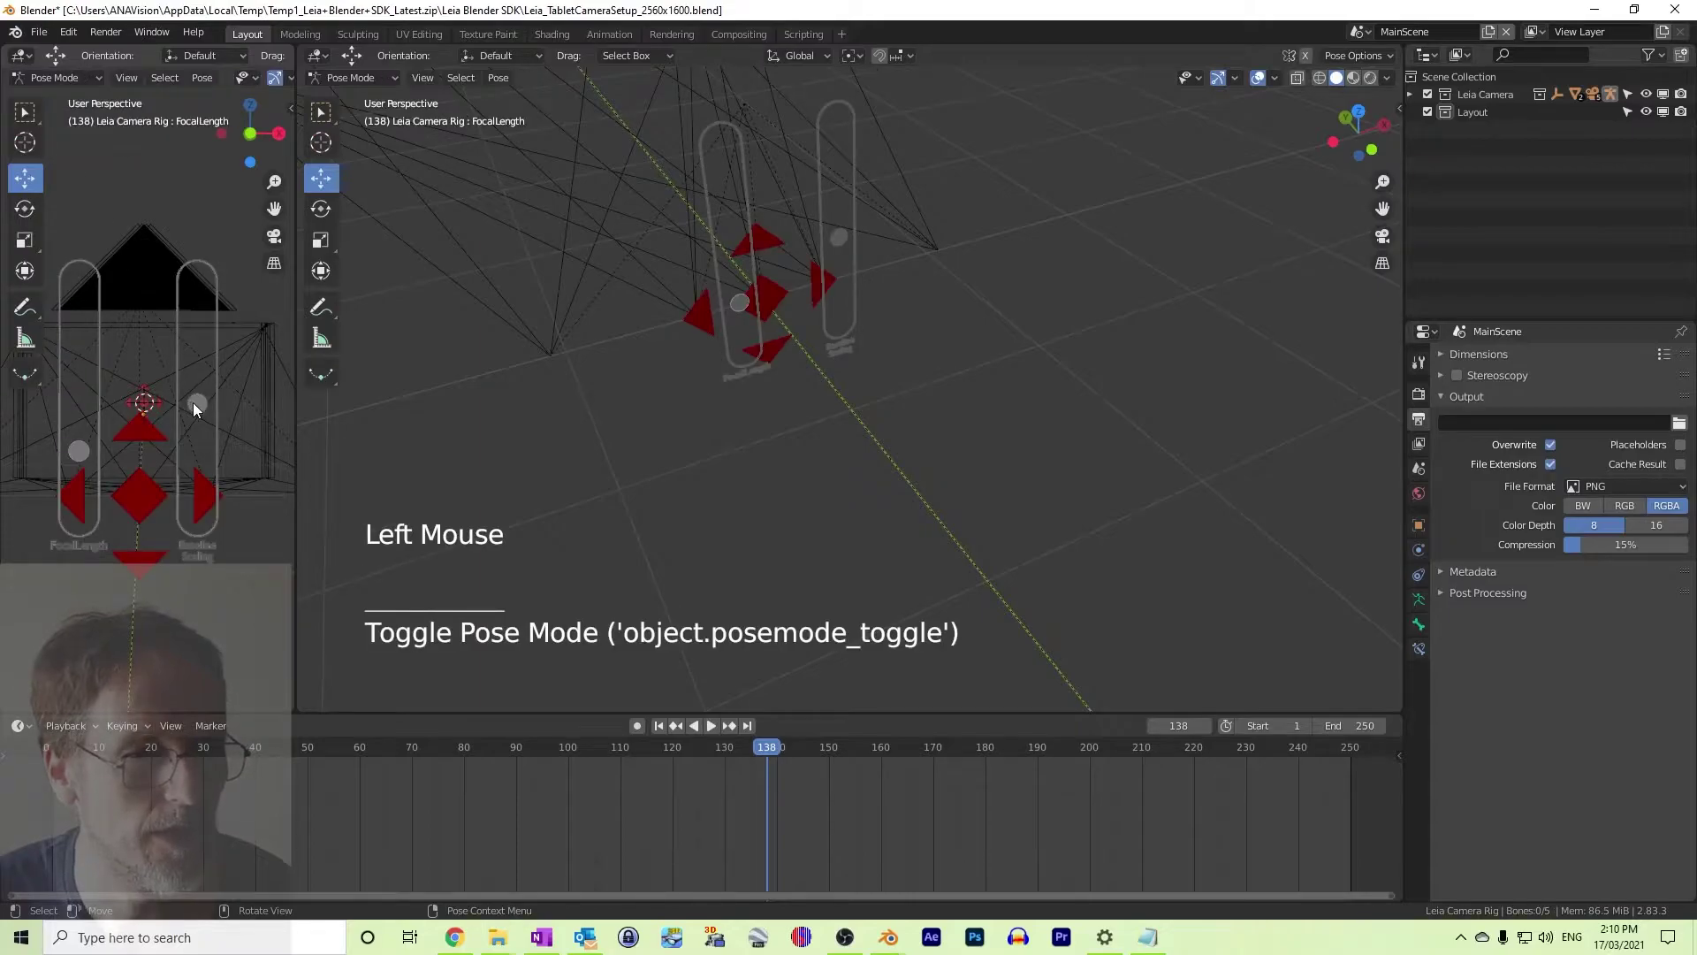
{"action": "left_click", "coordinate": [197, 403]}
{"action": "mouse_move", "coordinate": [196, 403]}
{"action": "left_mouse_down"}
{"action": "mouse_move", "coordinate": [196, 303]}
{"action": "mouse_move", "coordinate": [196, 484]}
{"action": "mouse_move", "coordinate": [199, 352]}
{"action": "mouse_move", "coordinate": [198, 377]}
{"action": "left_mouse_up"}
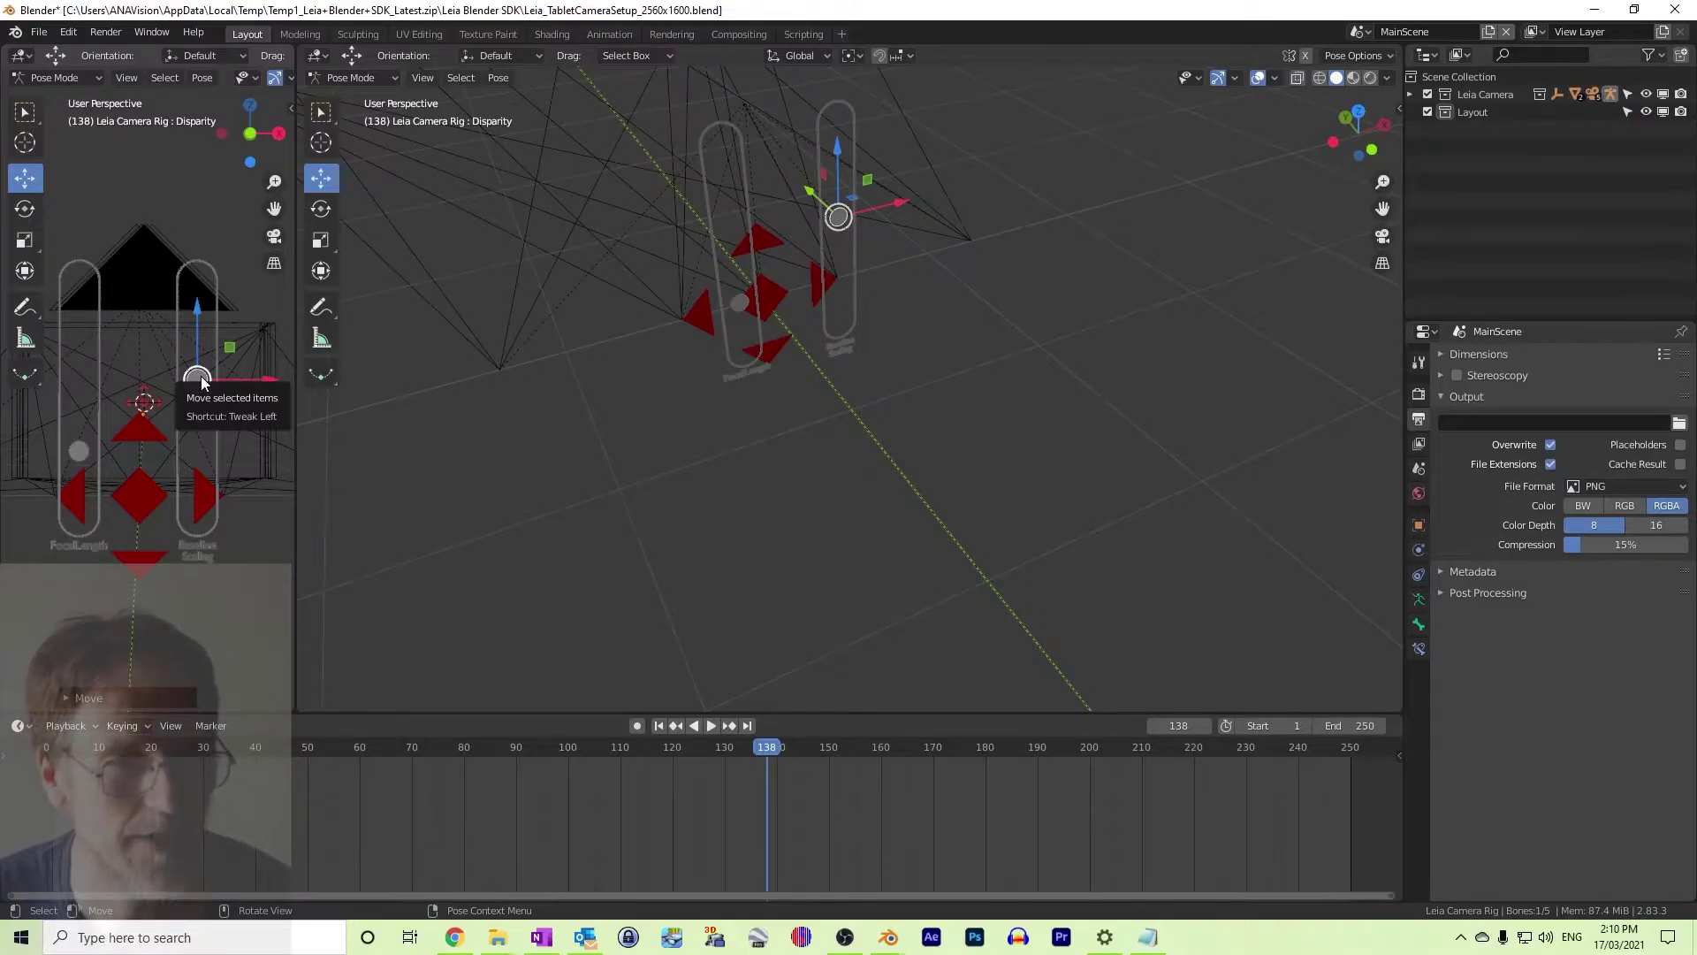
{"action": "left_click_drag", "start_coordinate": [200, 382], "coordinate": [198, 397]}
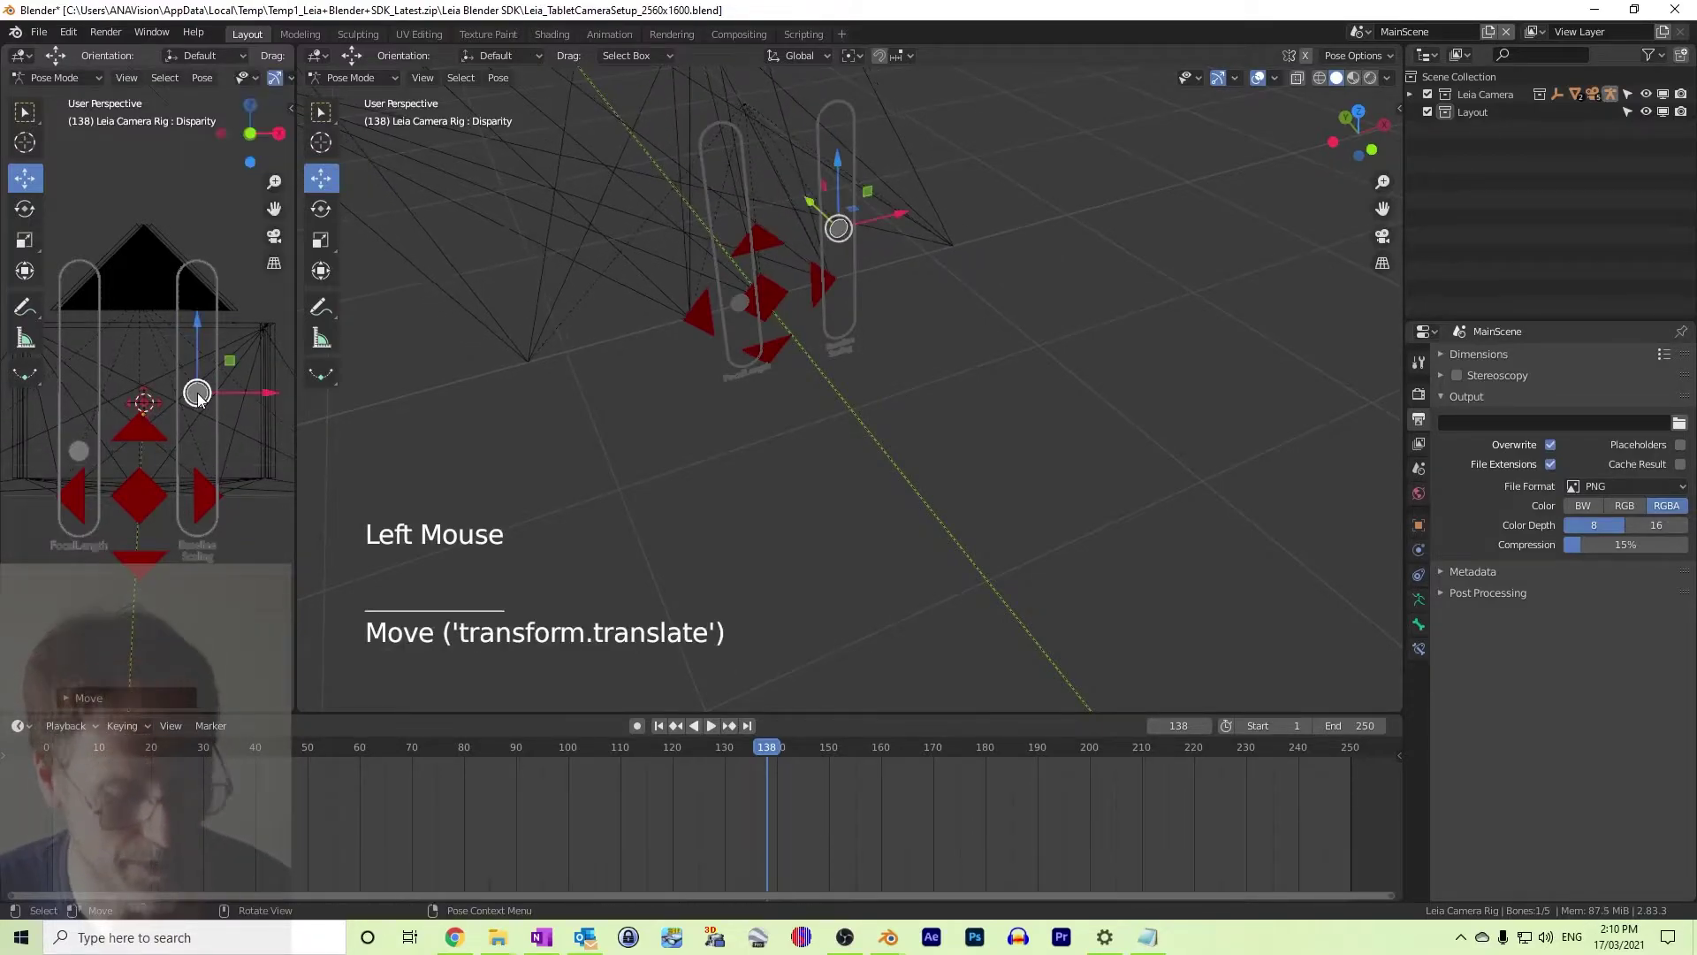
{"action": "key", "text": "ctrl"}
{"action": "key", "text": "ctrl+z"}
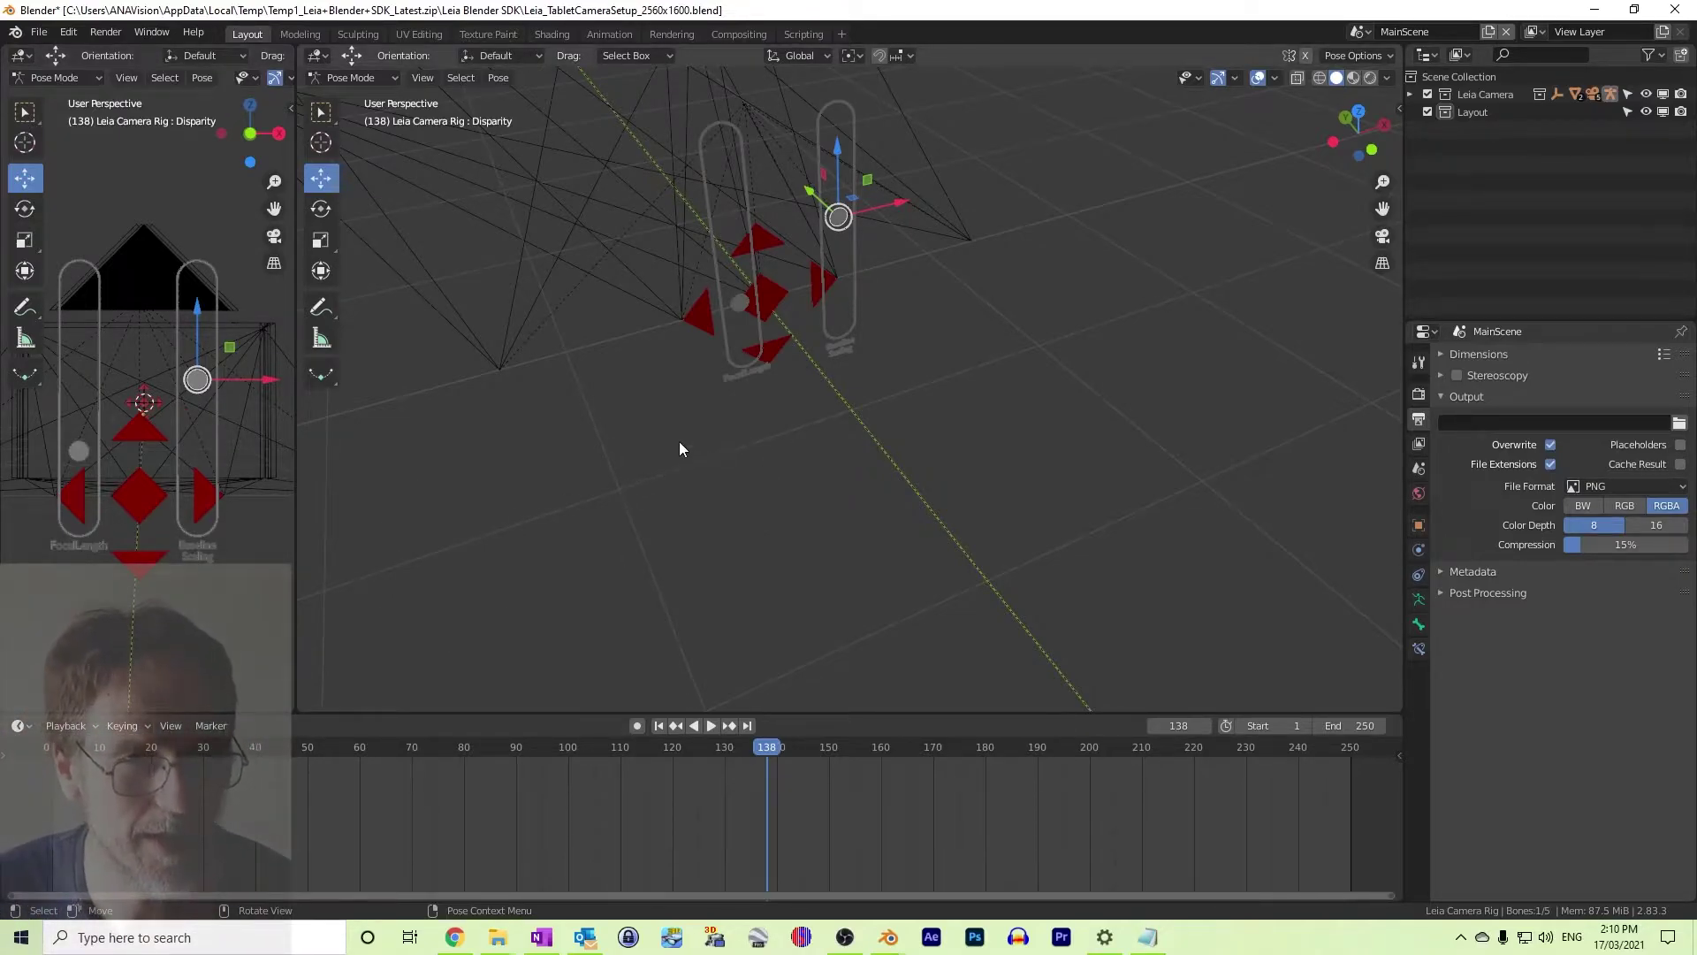
Drag the FocalLength bone to narrow the camera cone, then undo the change
{"action": "scroll", "coordinate": [699, 366], "scroll_direction": "down", "scroll_amount": 8}
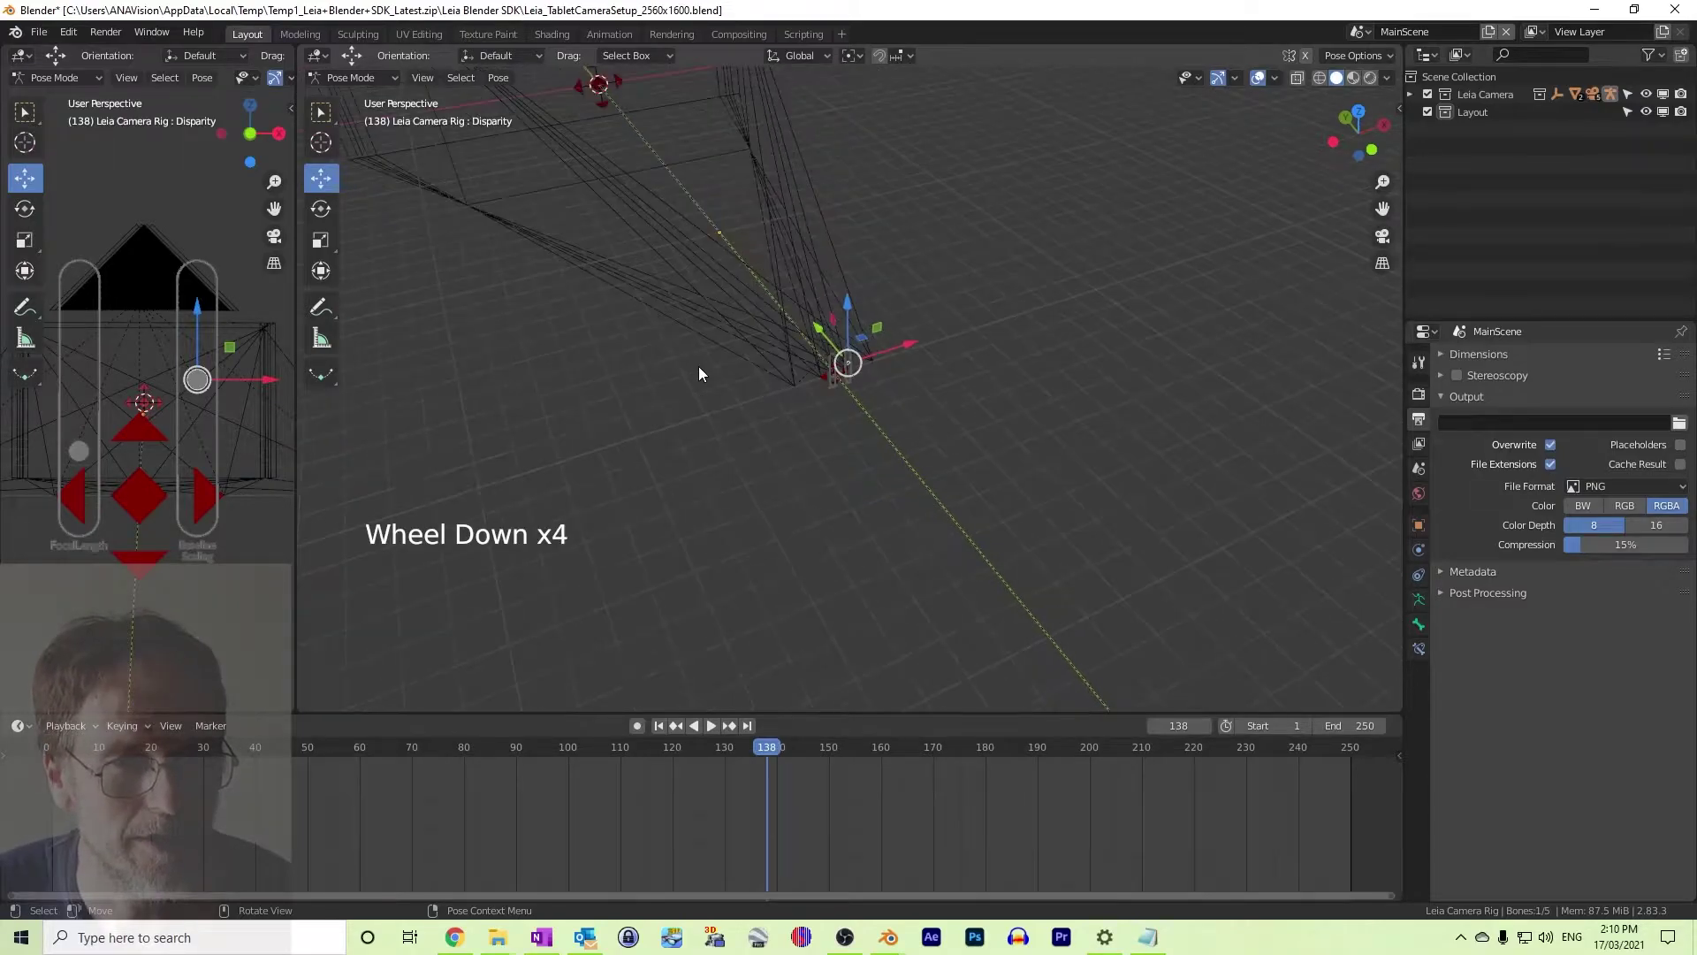
{"action": "scroll", "coordinate": [698, 373], "scroll_direction": "down", "scroll_amount": 1}
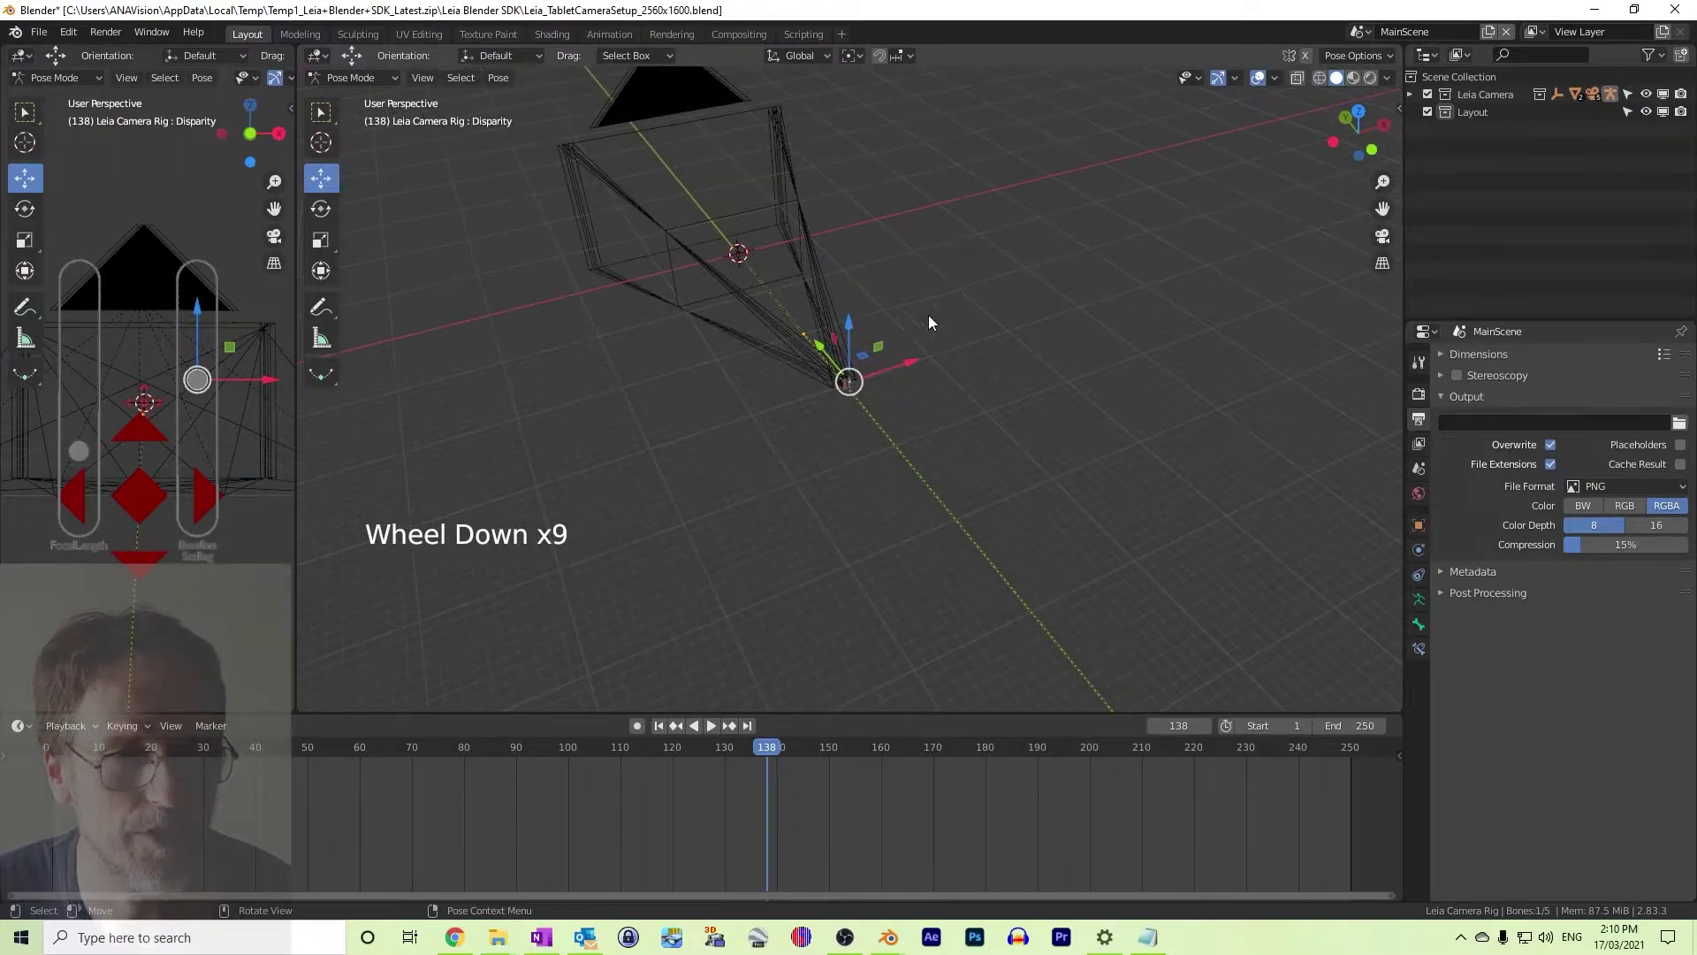
{"action": "middle_click_drag", "start_coordinate": [988, 327], "coordinate": [927, 427]}
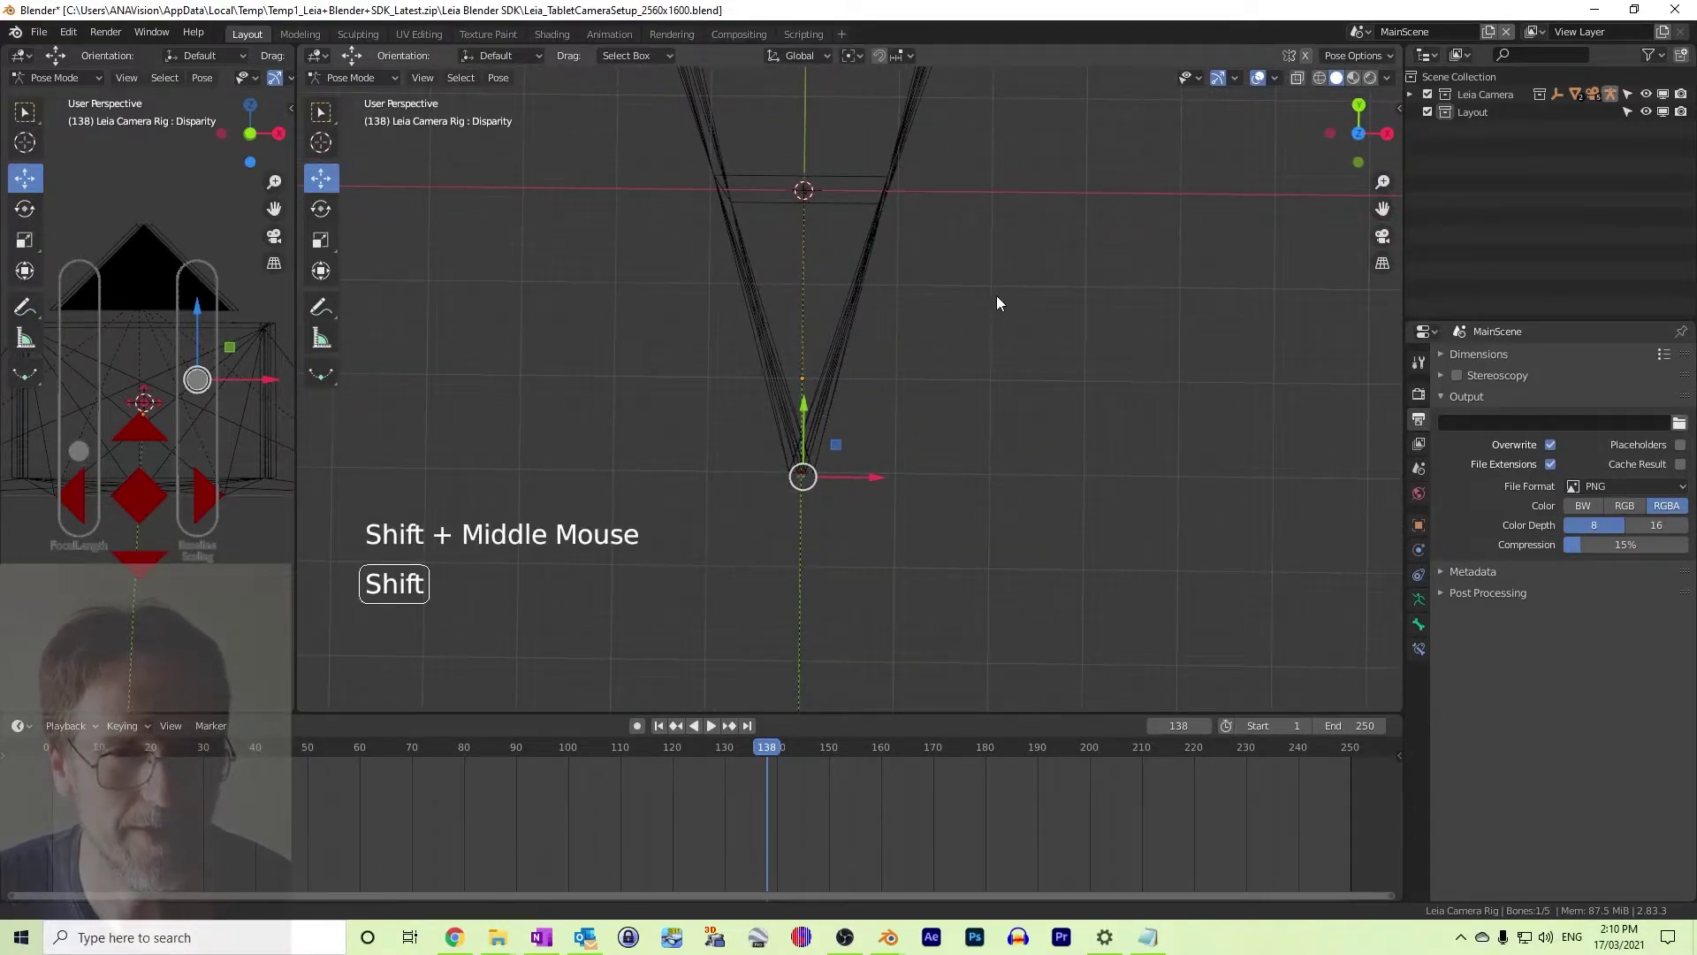
{"action": "middle_click_drag", "start_coordinate": [995, 299], "coordinate": [993, 449], "text": "shift"}
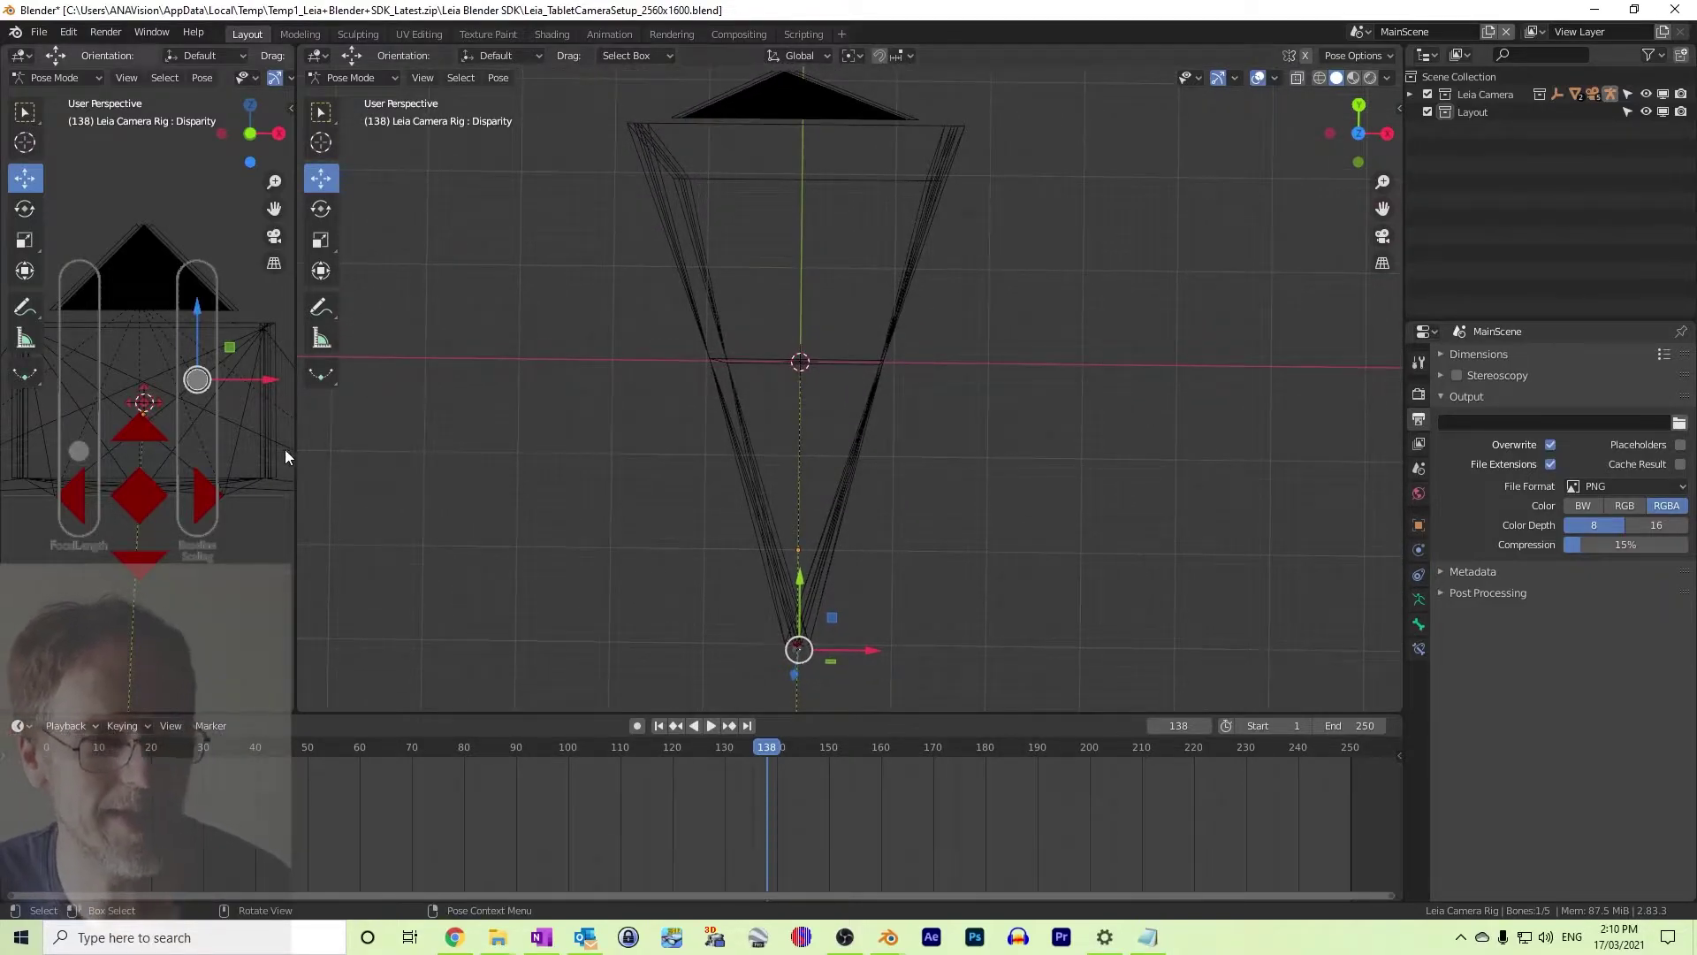
{"action": "left_click", "coordinate": [77, 451]}
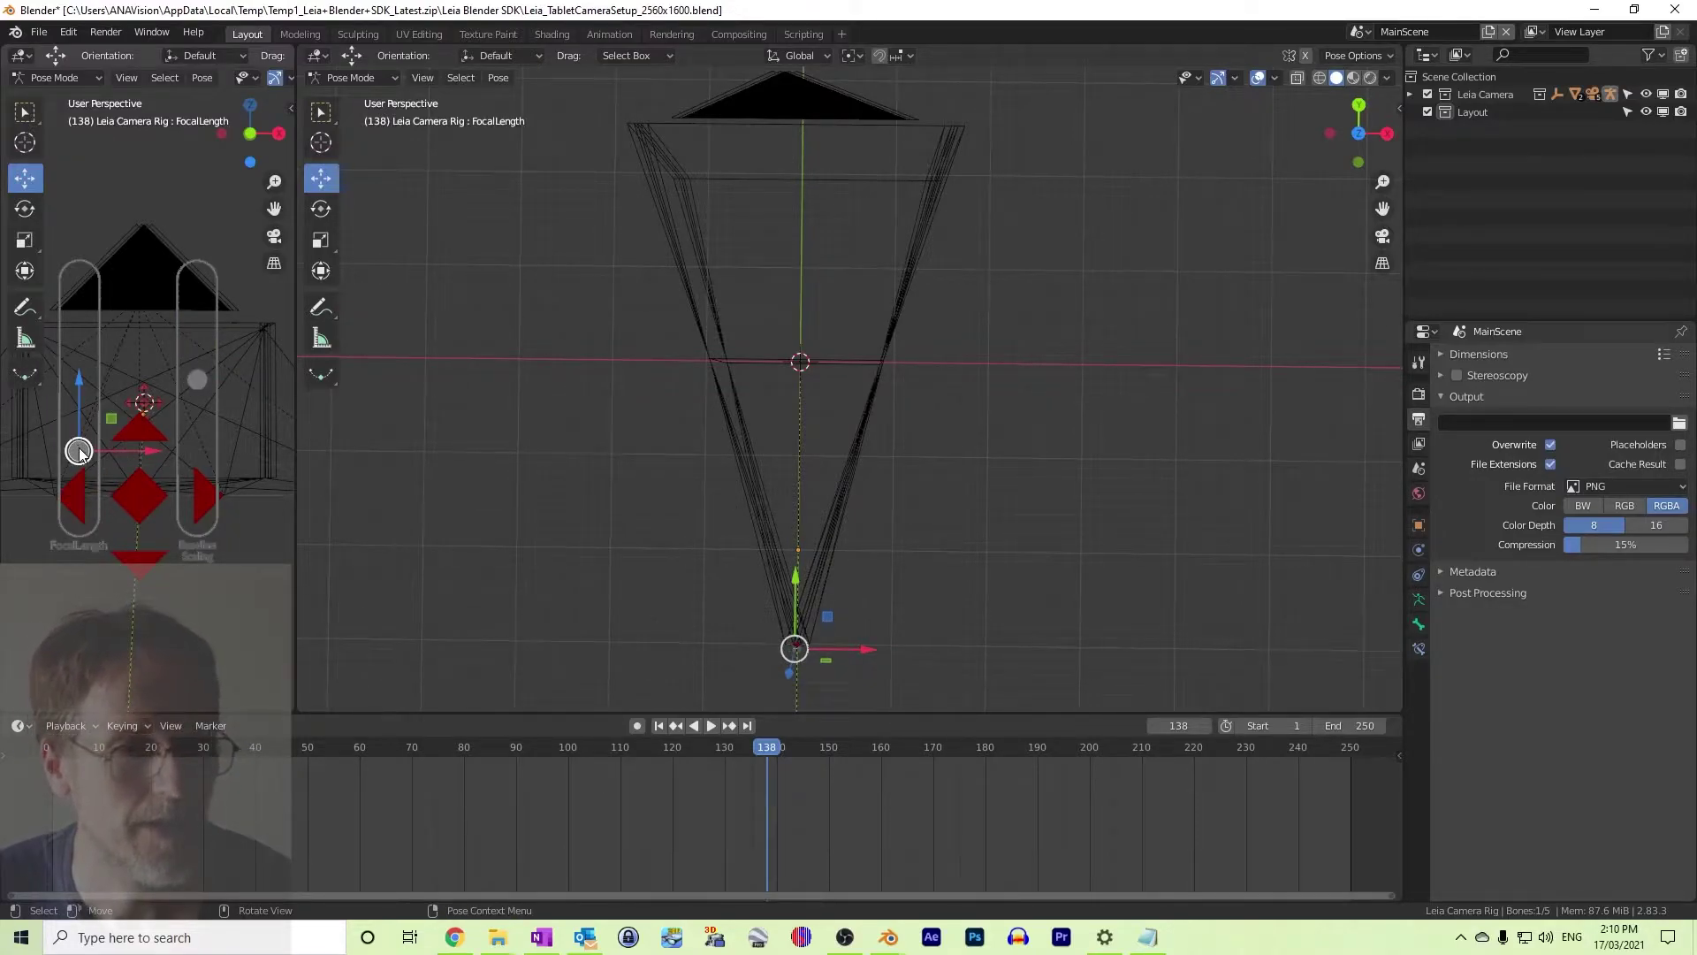
{"action": "mouse_move", "coordinate": [78, 451]}
{"action": "left_mouse_down"}
{"action": "mouse_move", "coordinate": [78, 380]}
{"action": "mouse_move", "coordinate": [79, 495]}
{"action": "mouse_move", "coordinate": [79, 431]}
{"action": "mouse_move", "coordinate": [79, 475]}
{"action": "mouse_move", "coordinate": [80, 443]}
{"action": "mouse_move", "coordinate": [82, 459]}
{"action": "left_mouse_up"}
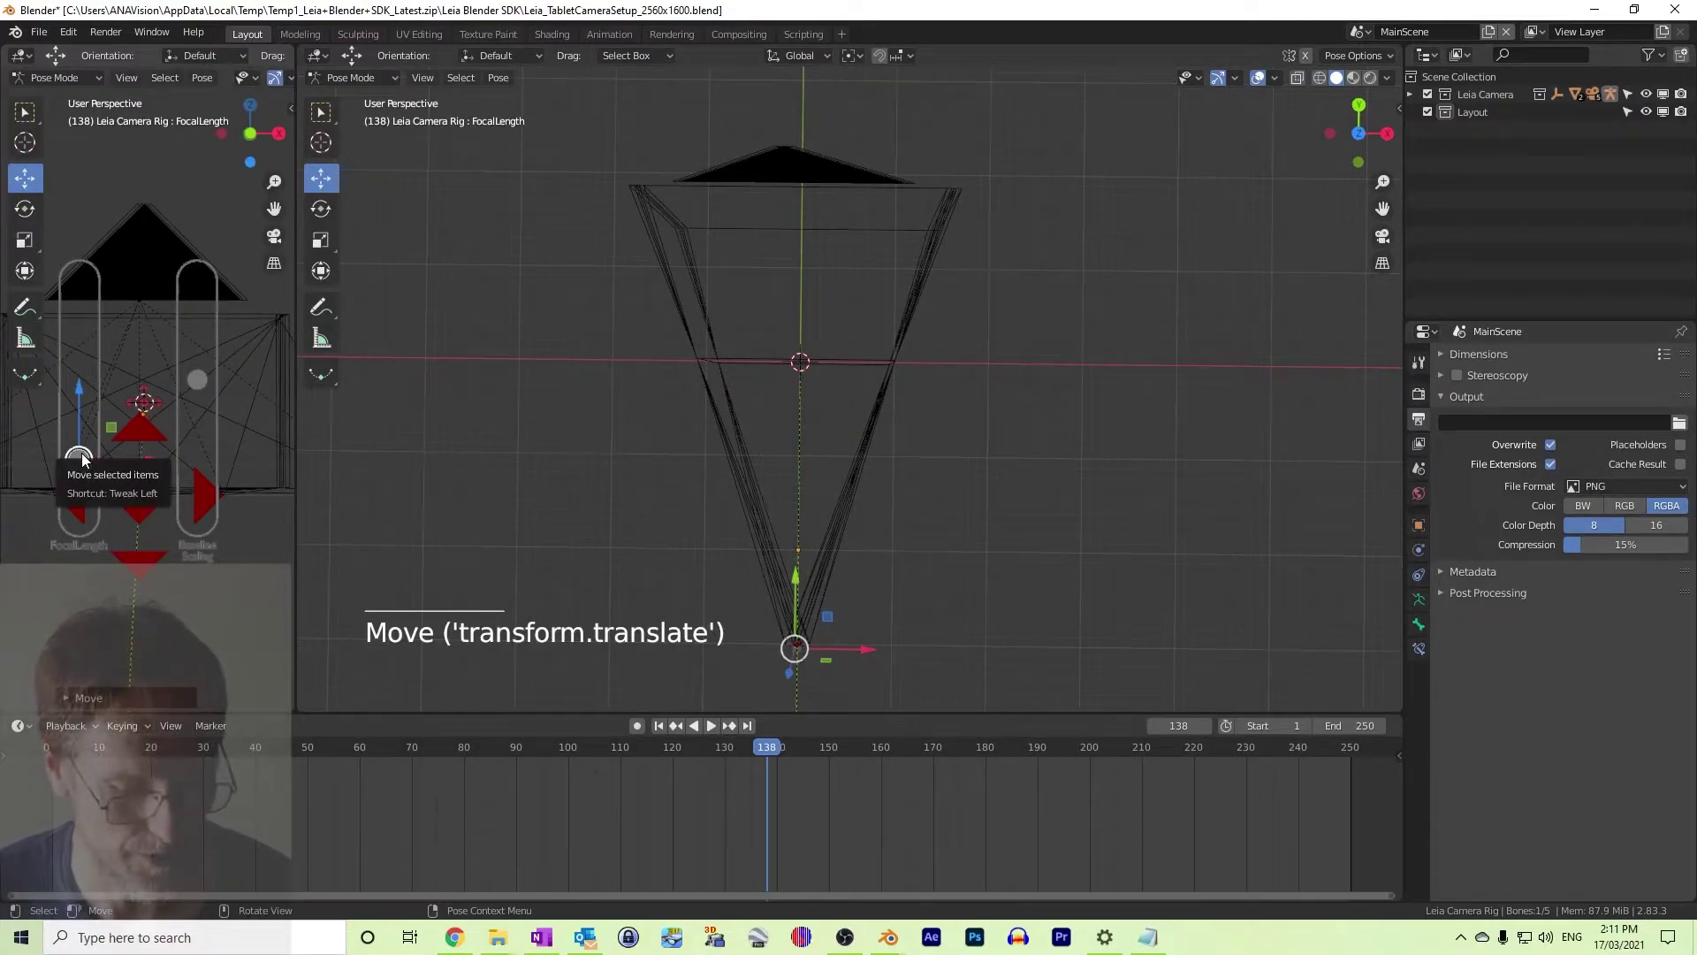
{"action": "key", "text": "ctrl+z"}
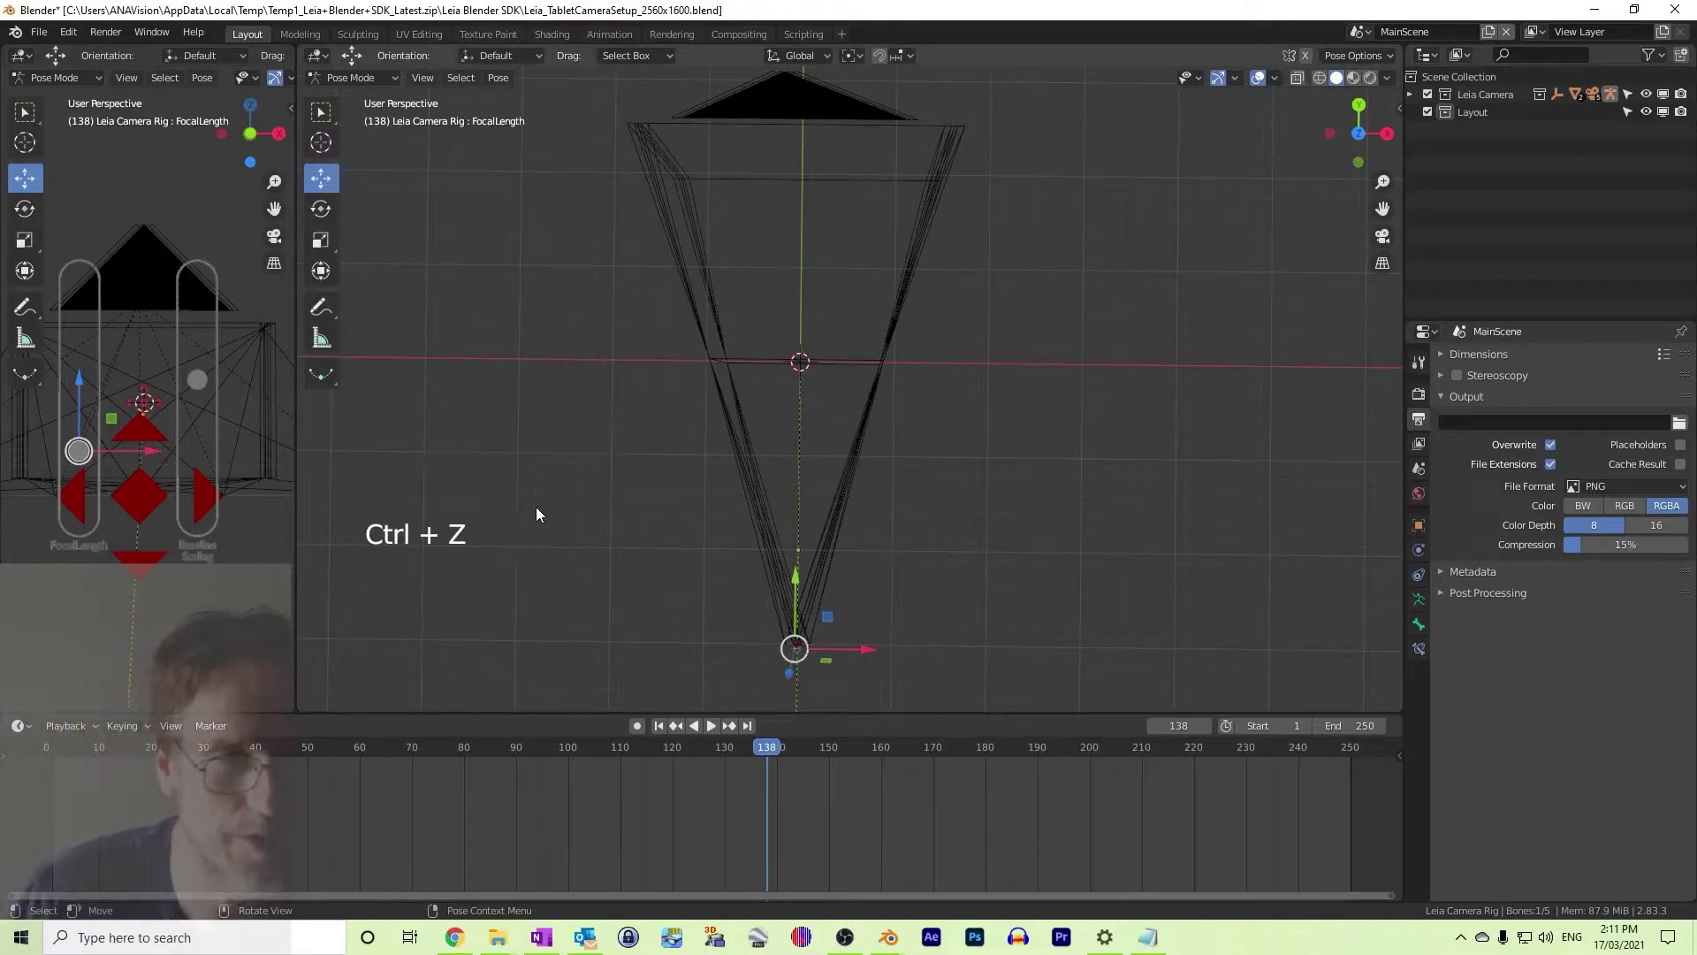
{"action": "middle_click_drag", "start_coordinate": [885, 485], "coordinate": [953, 415]}
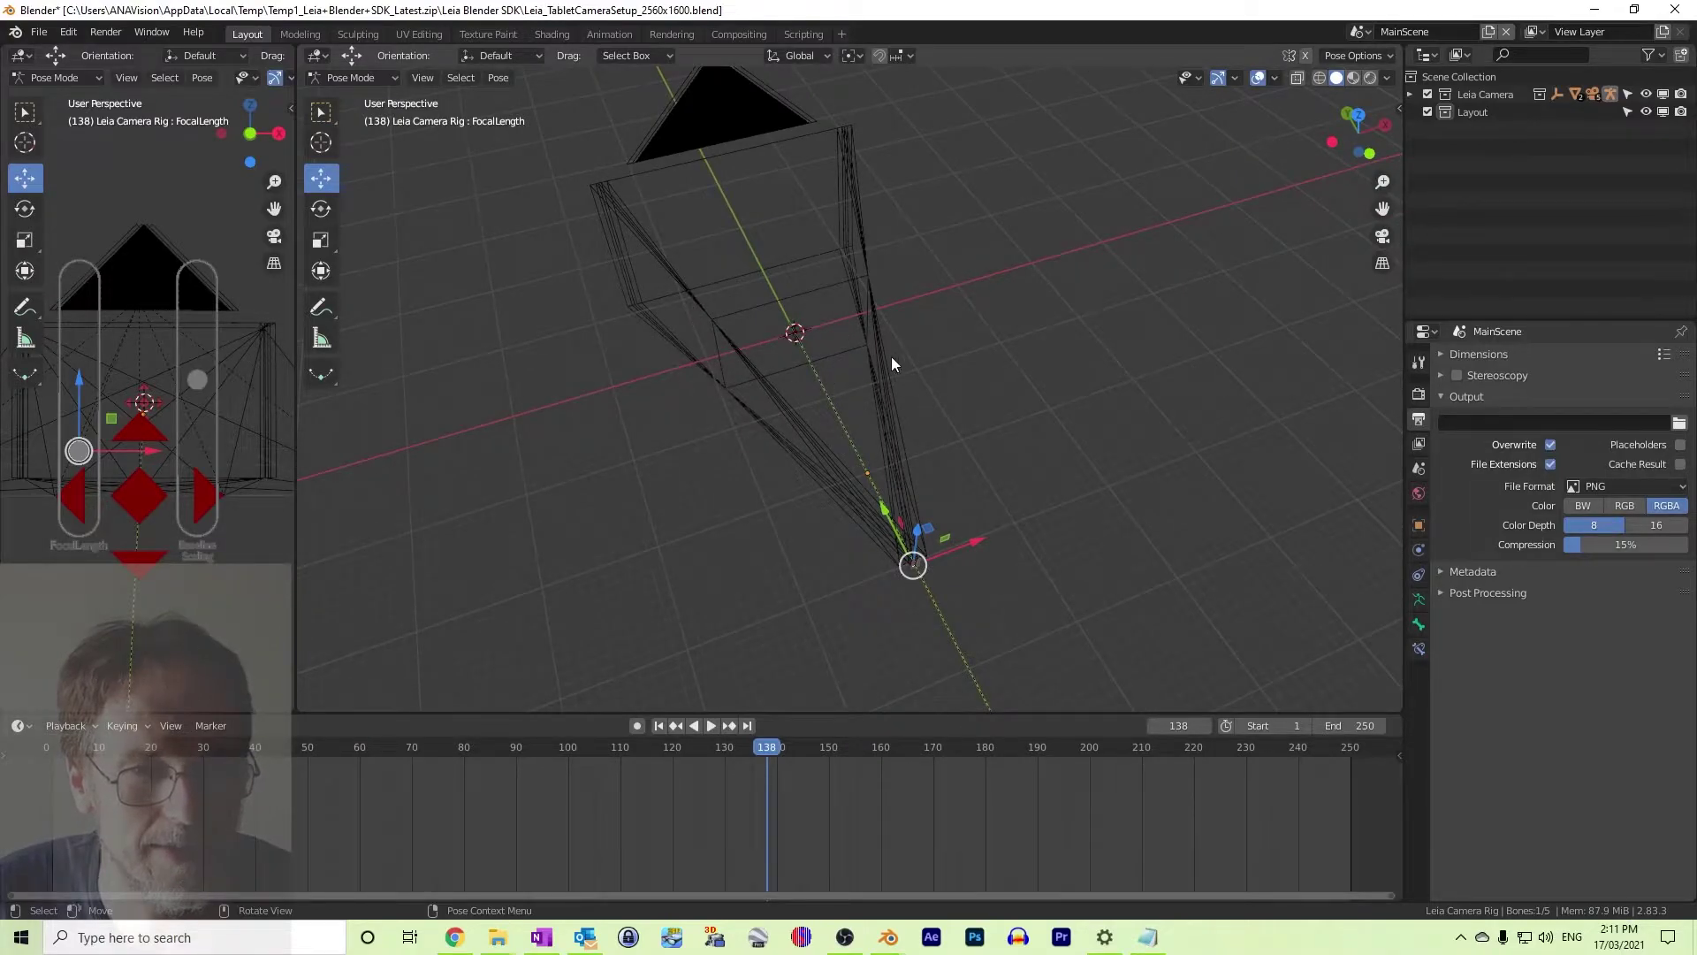
{"action": "left_click", "coordinate": [824, 313]}
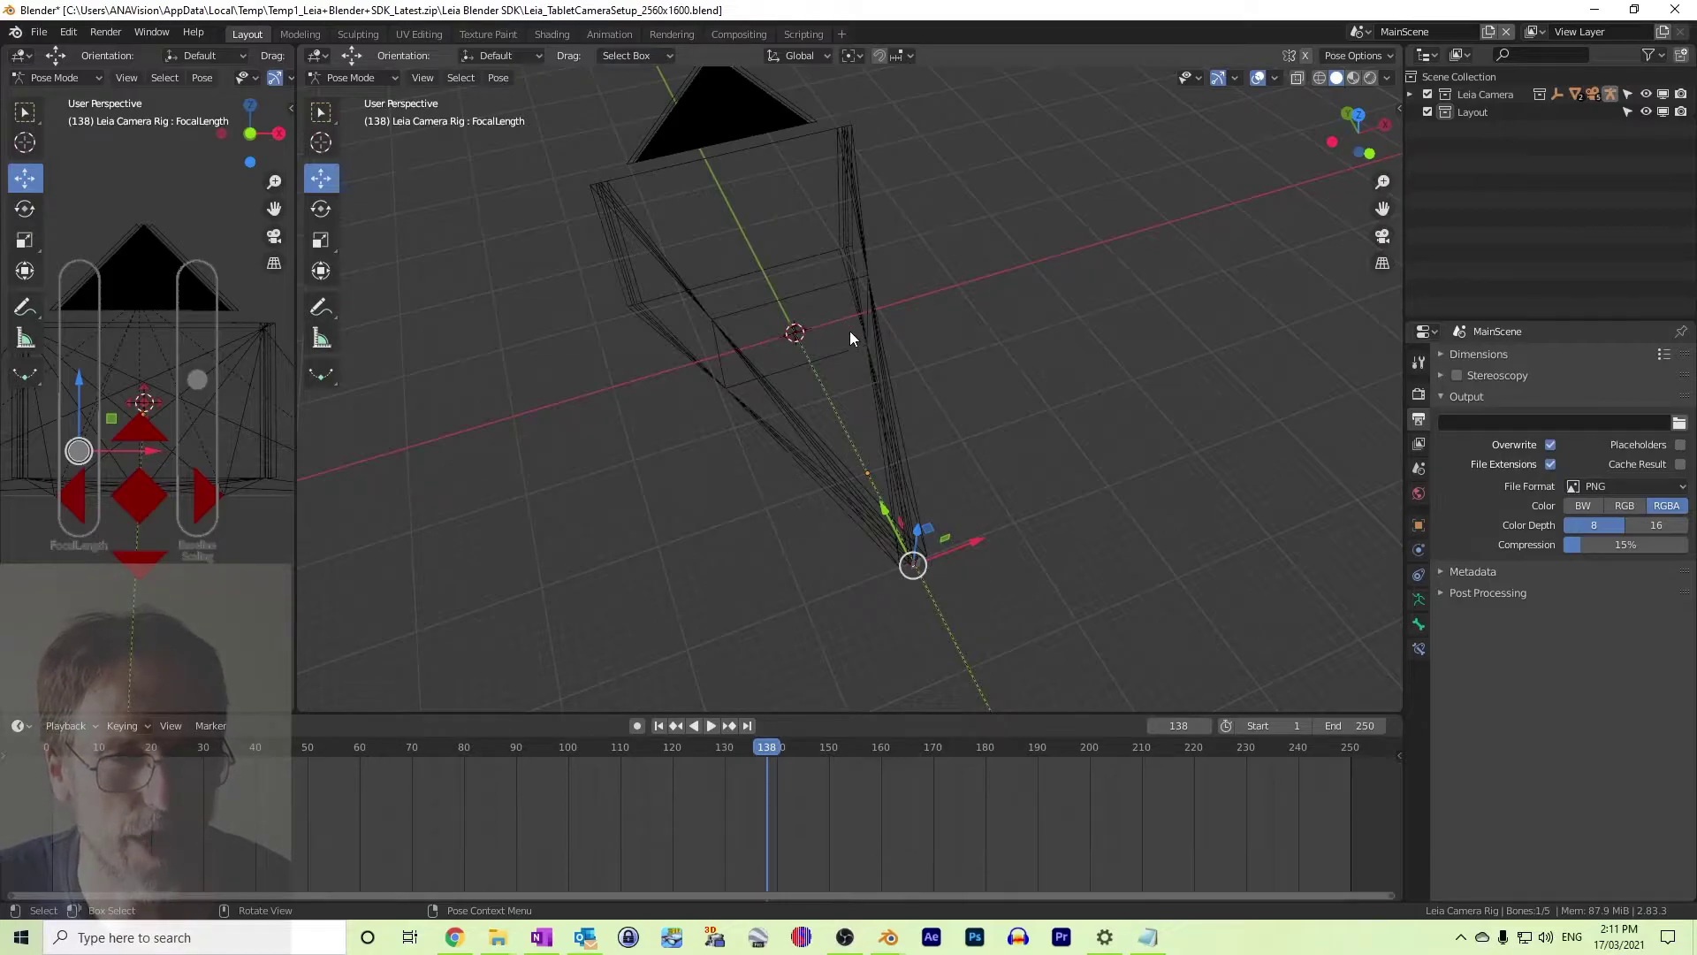
{"action": "middle_click_drag", "start_coordinate": [990, 432], "coordinate": [968, 442]}
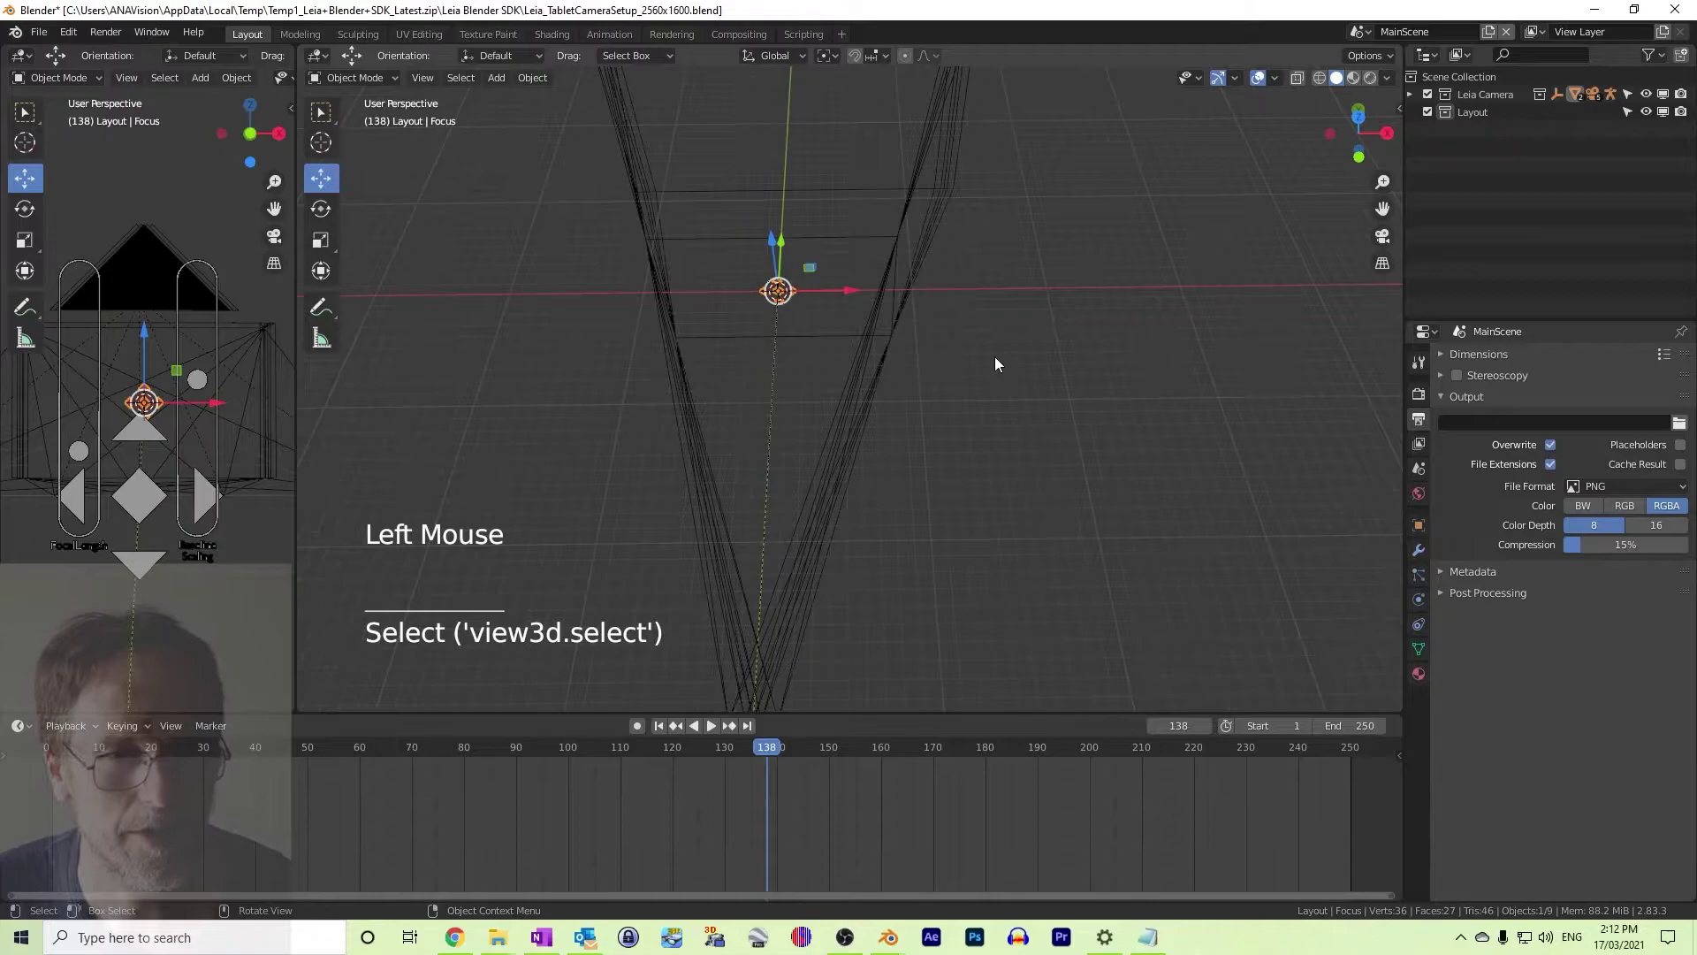
Move the Focus object along the global Y axis with G then Y, and confirm its new position
{"action": "middle_click_drag", "start_coordinate": [994, 357], "coordinate": [996, 425]}
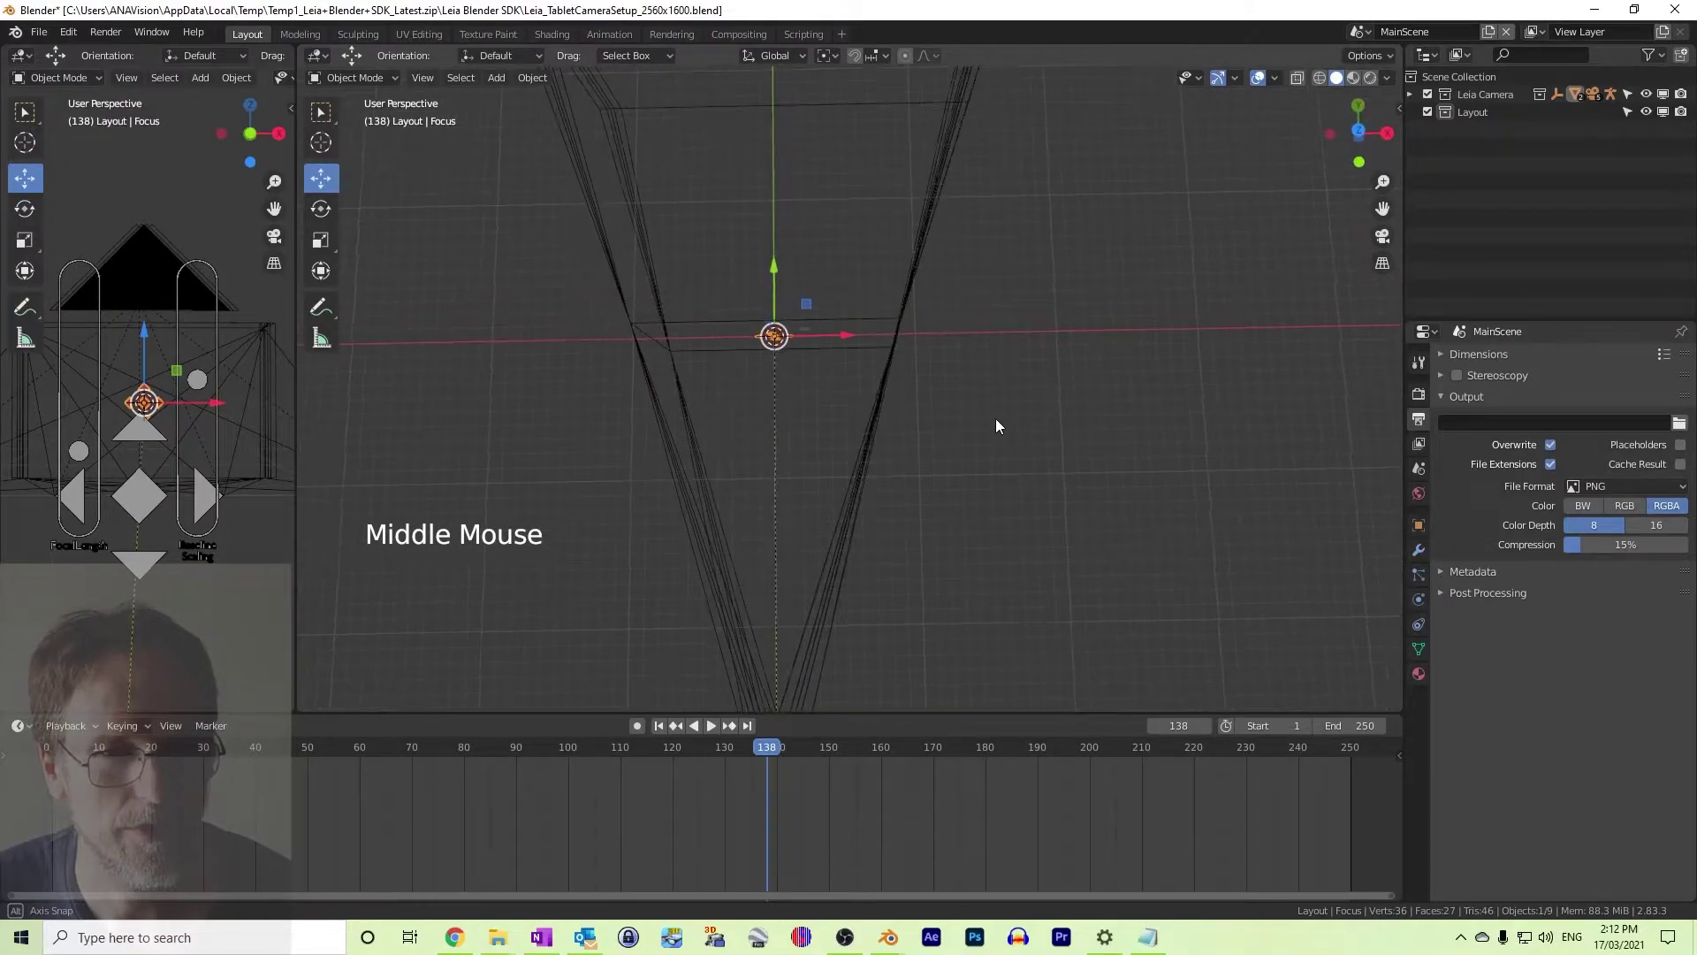
{"action": "scroll", "coordinate": [996, 425], "scroll_direction": "down", "scroll_amount": 2}
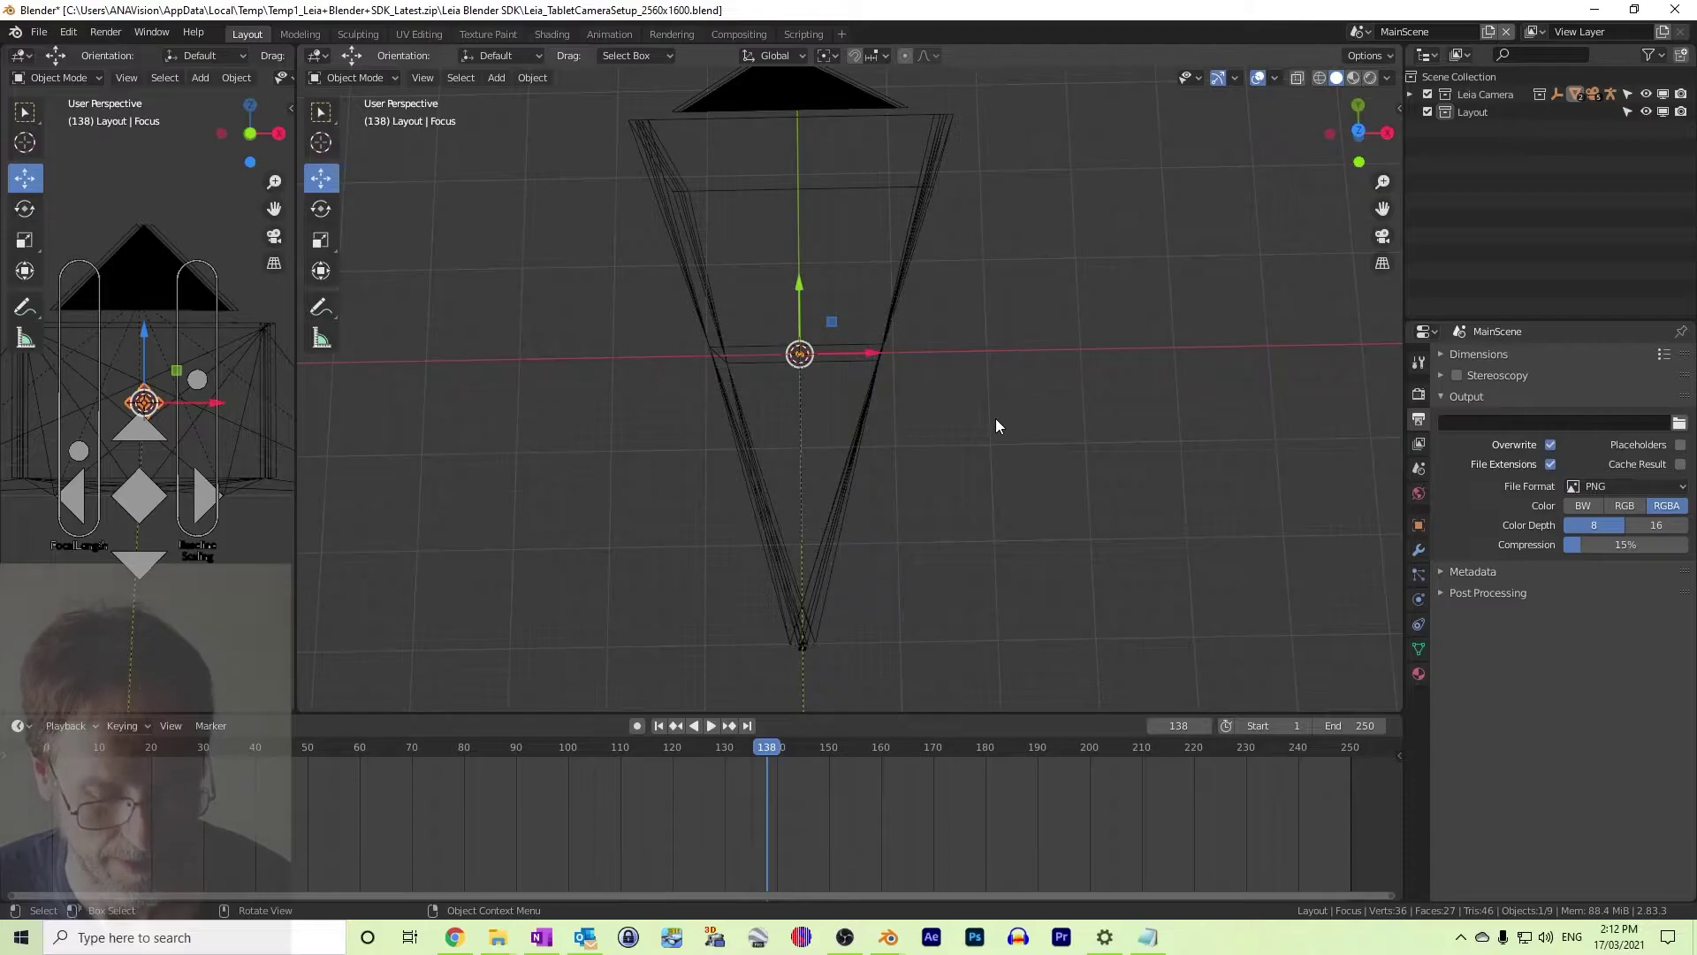
{"action": "key", "text": "g"}
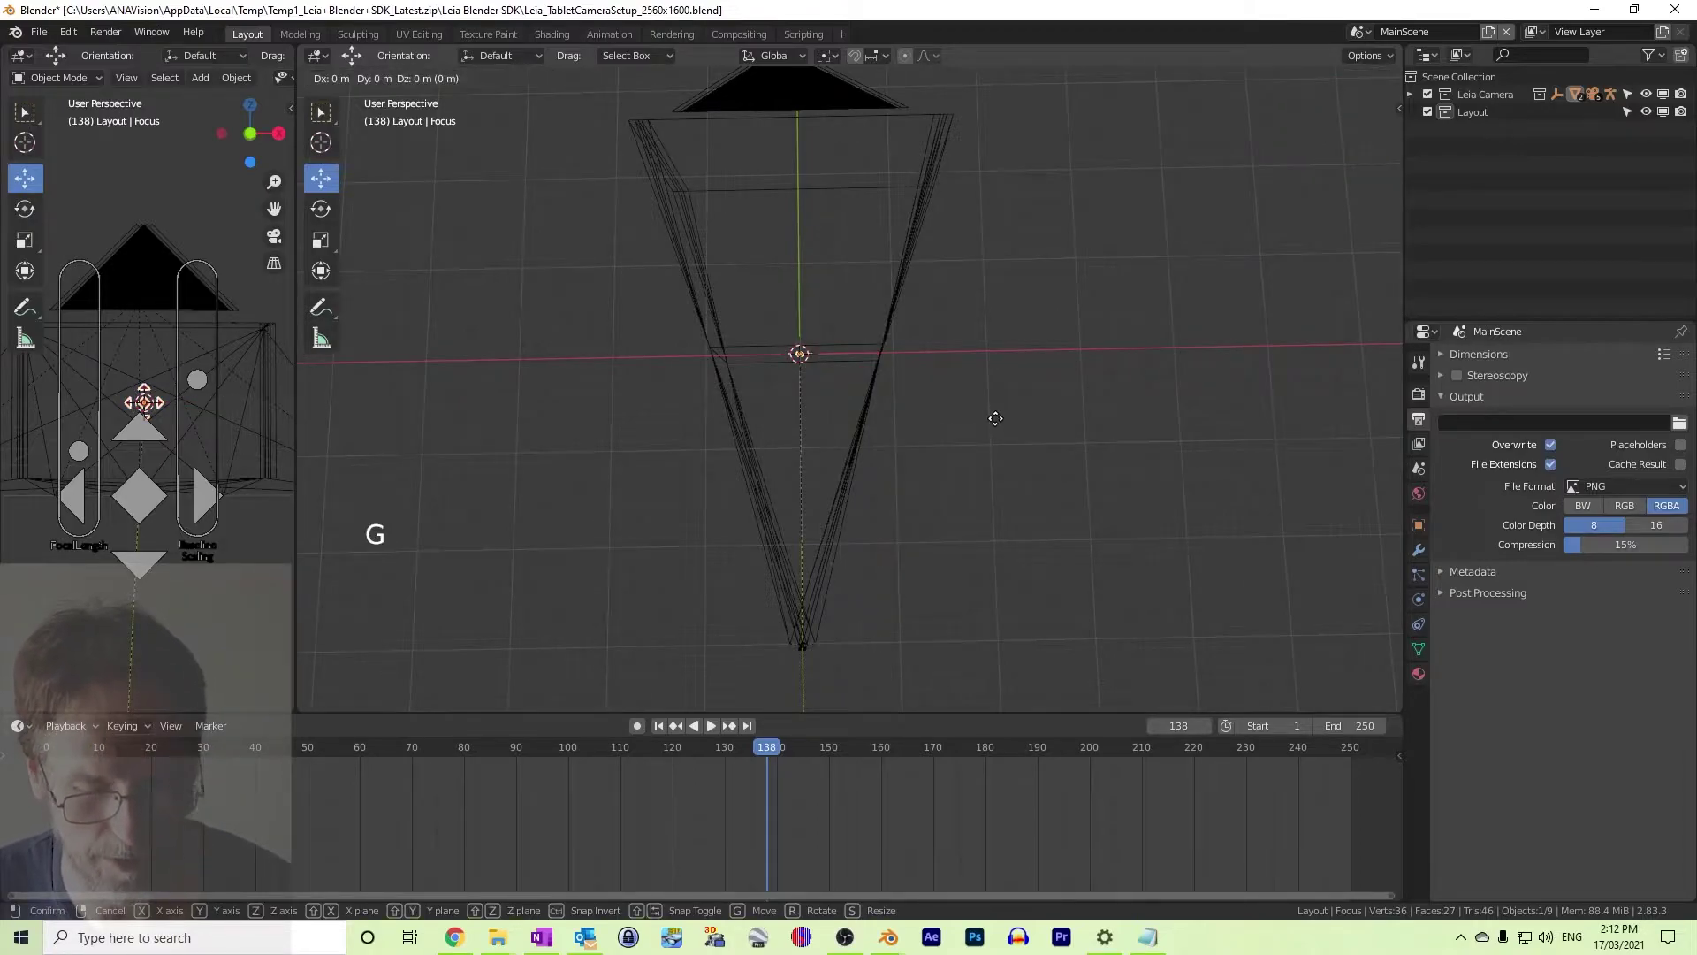
{"action": "key", "text": "y"}
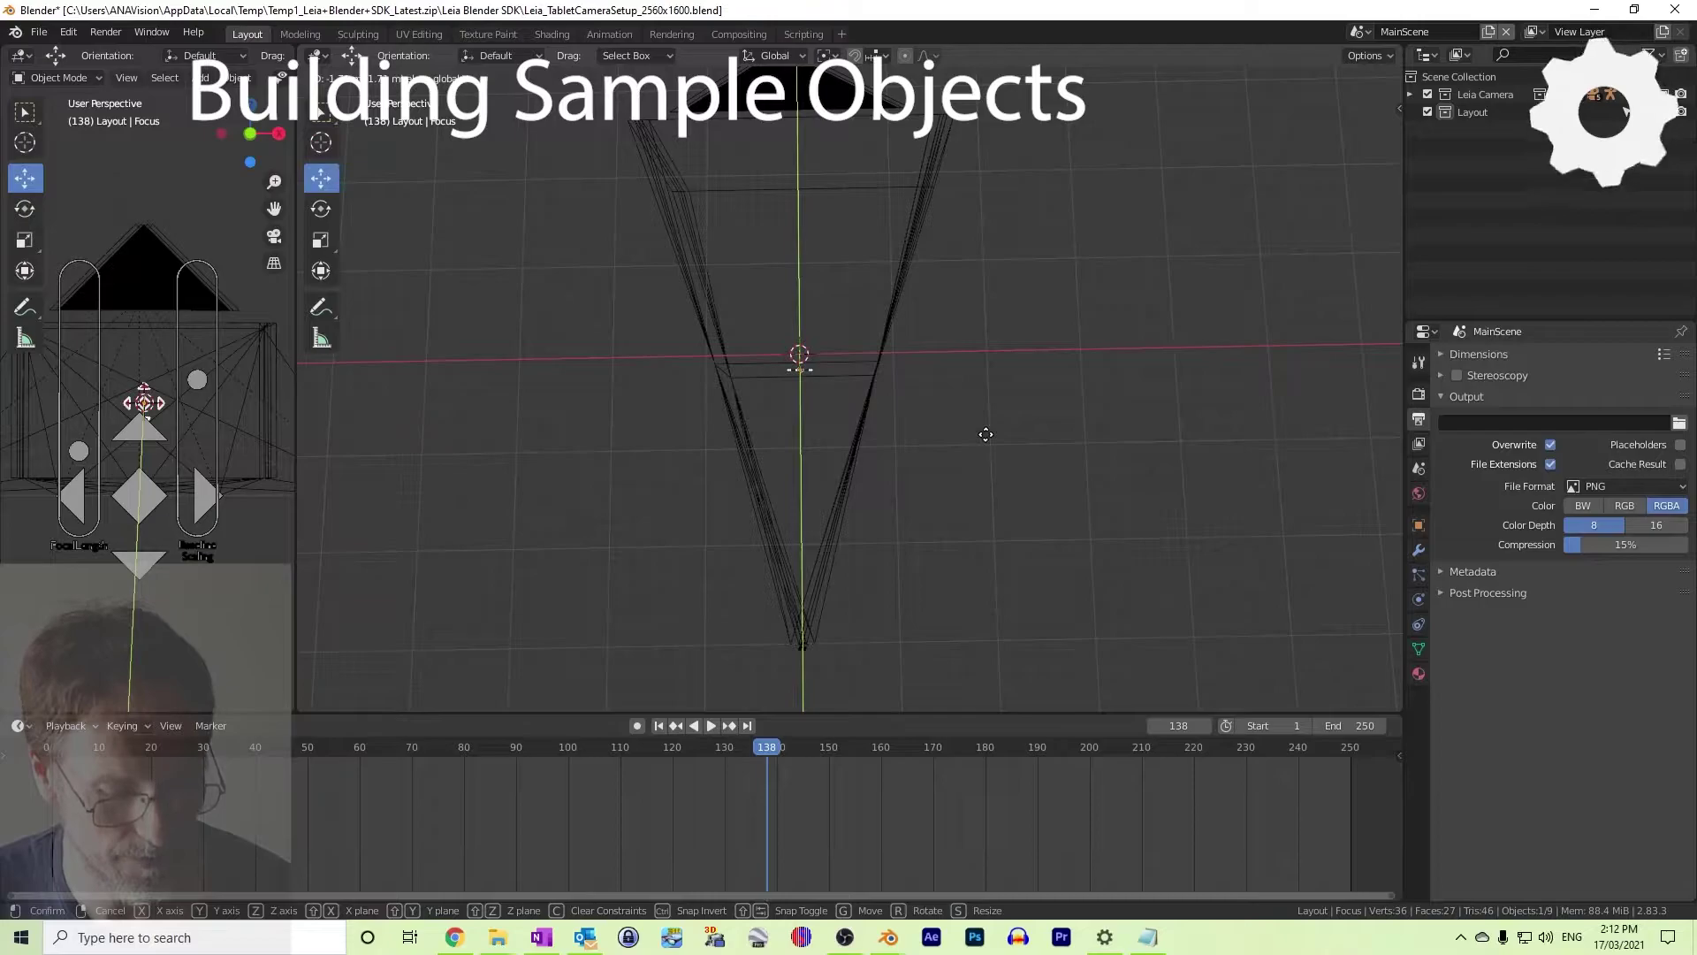
{"action": "key", "text": "ctrl"}
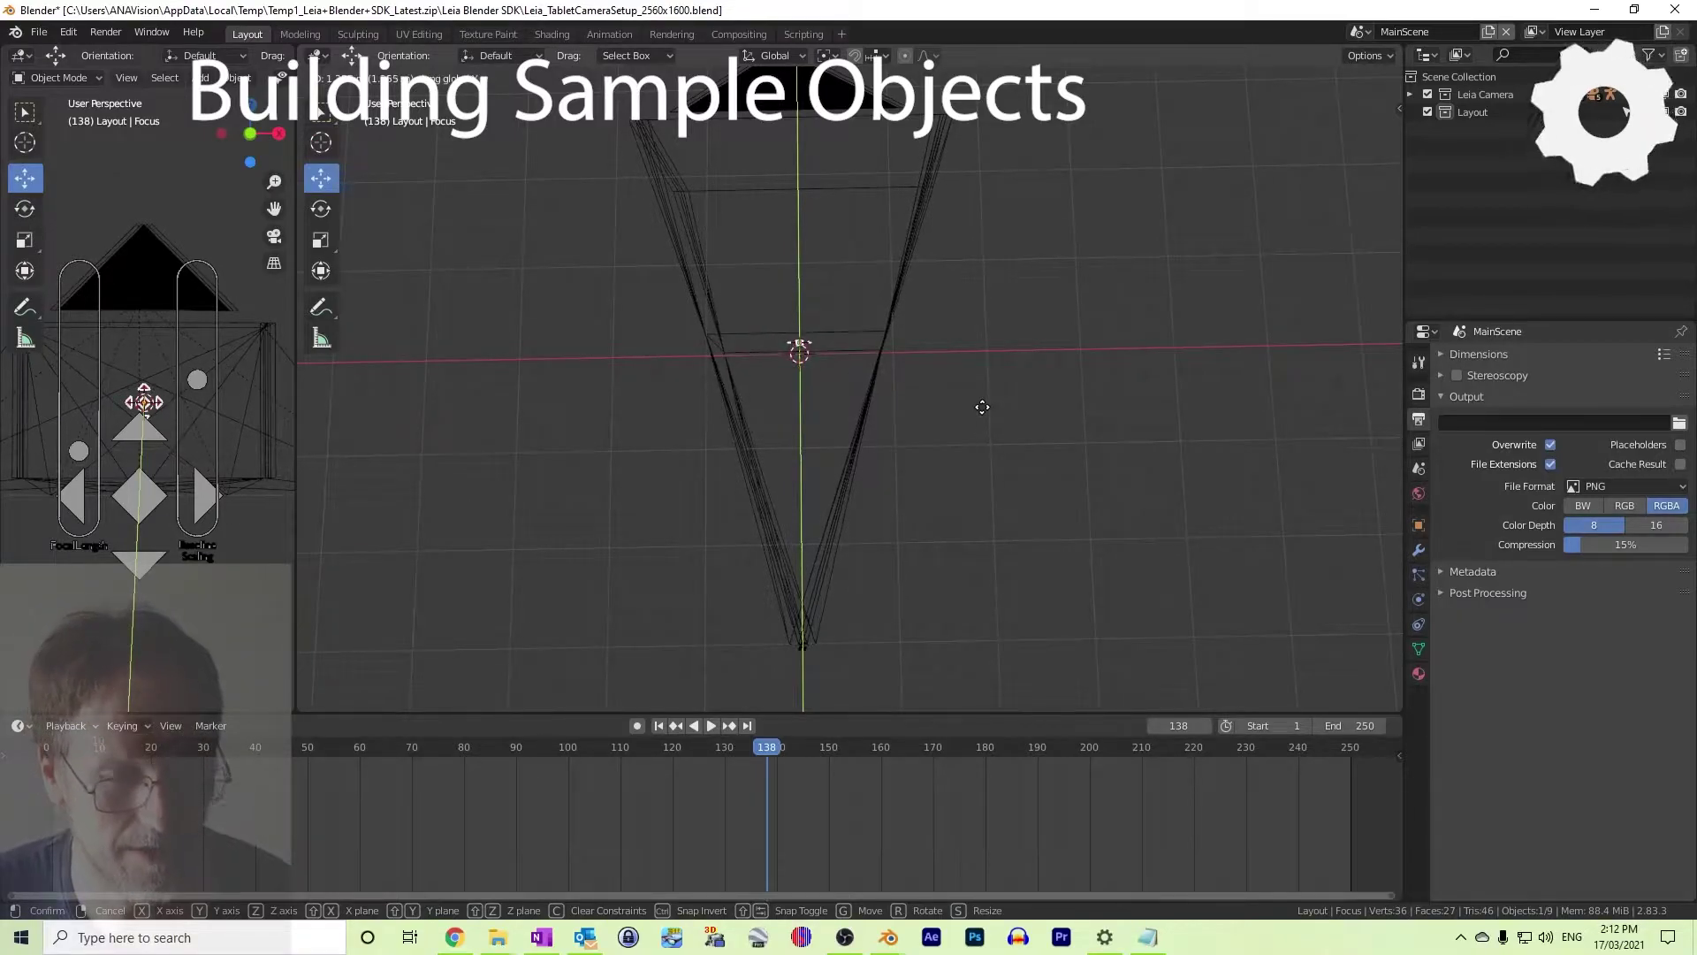
{"action": "left_click", "coordinate": [984, 408]}
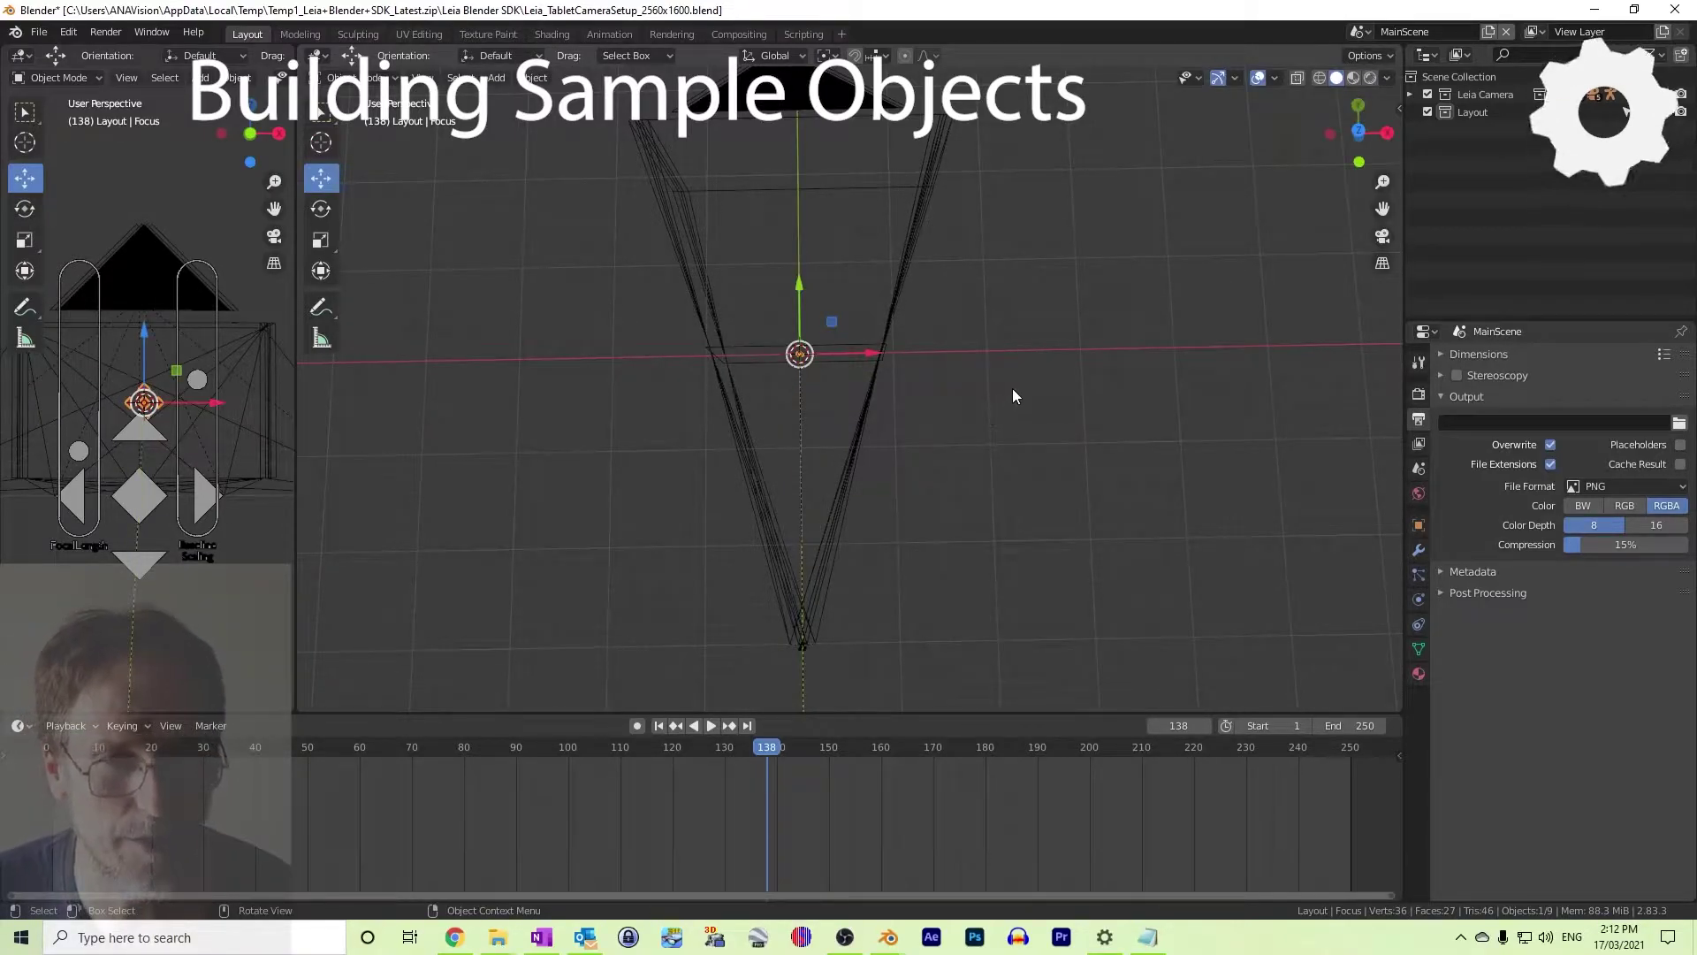
{"action": "middle_click_drag", "start_coordinate": [1011, 388], "coordinate": [935, 312]}
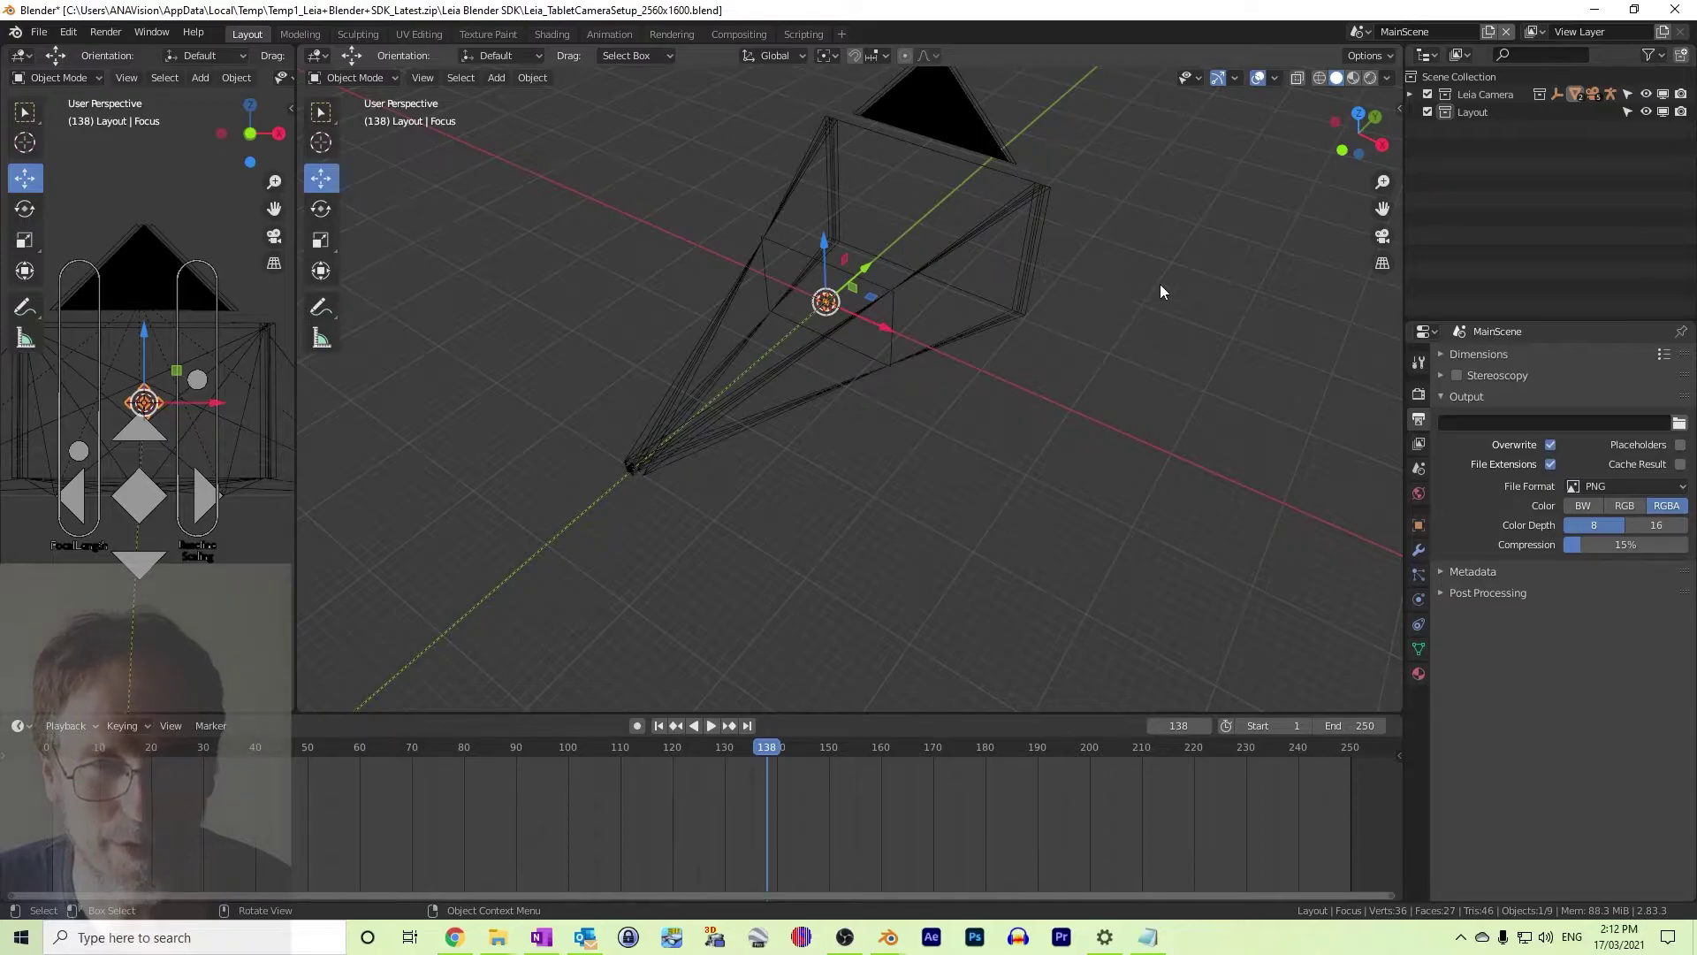
{"action": "middle_click_drag", "start_coordinate": [1143, 316], "coordinate": [1116, 422], "text": "shift"}
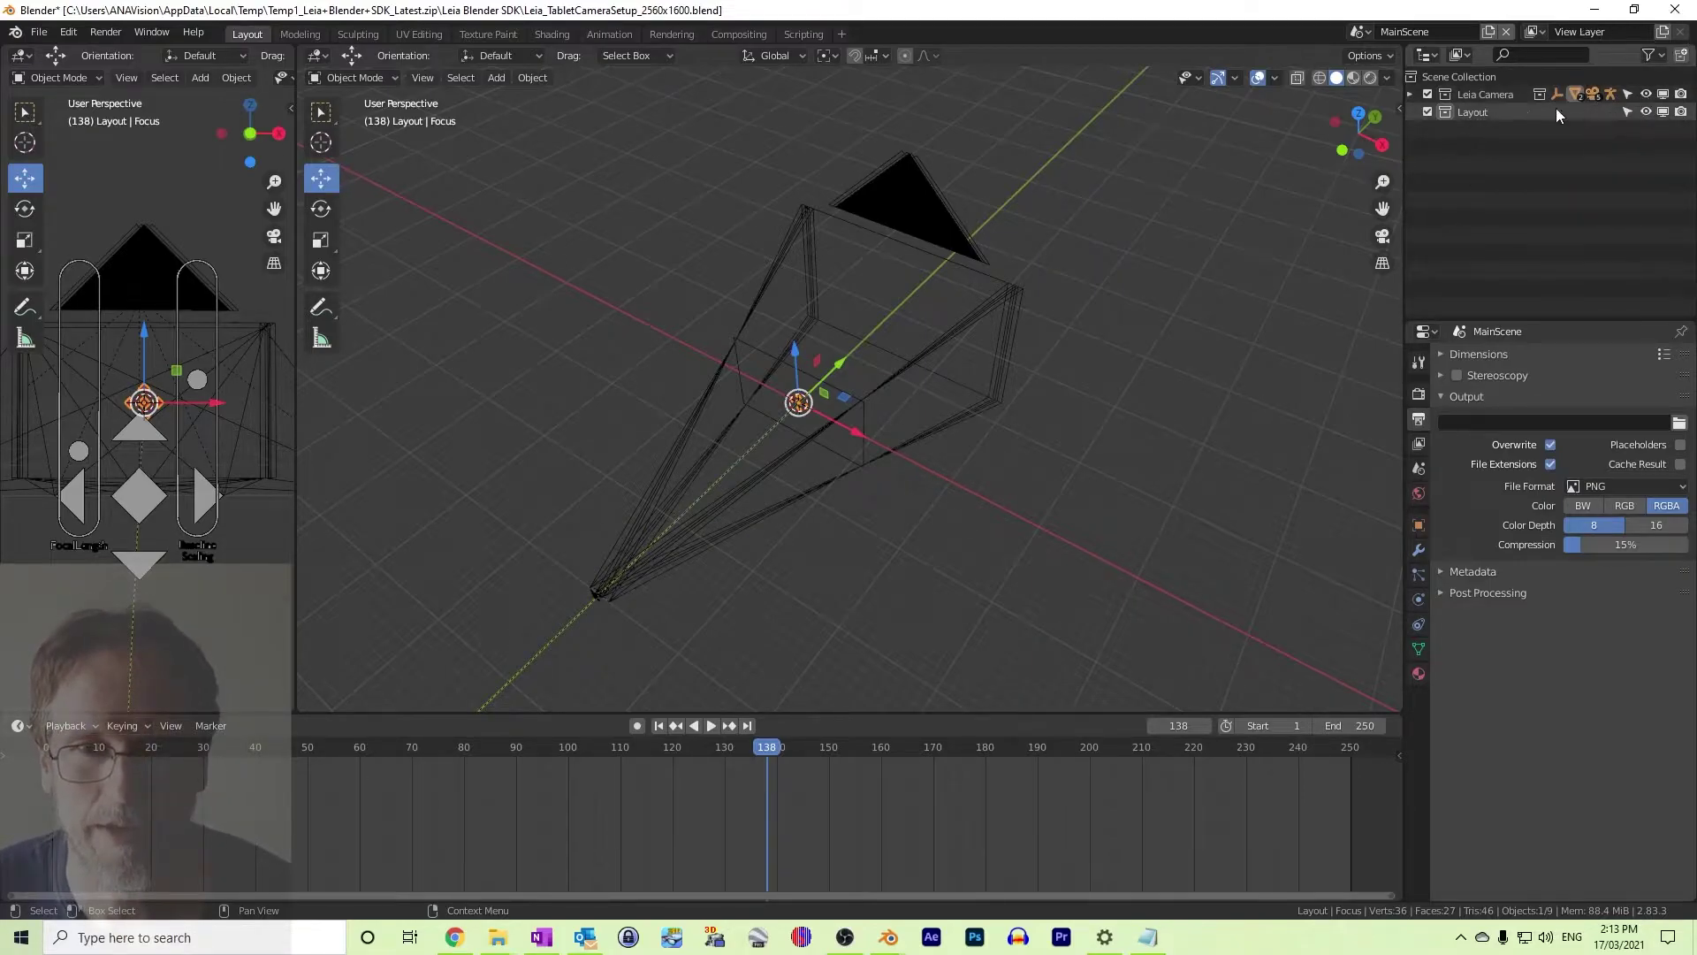
Hide the Leia Camera collection, set the timeline End frame to 600, and zoom the timeline out
{"action": "left_click", "coordinate": [1646, 94]}
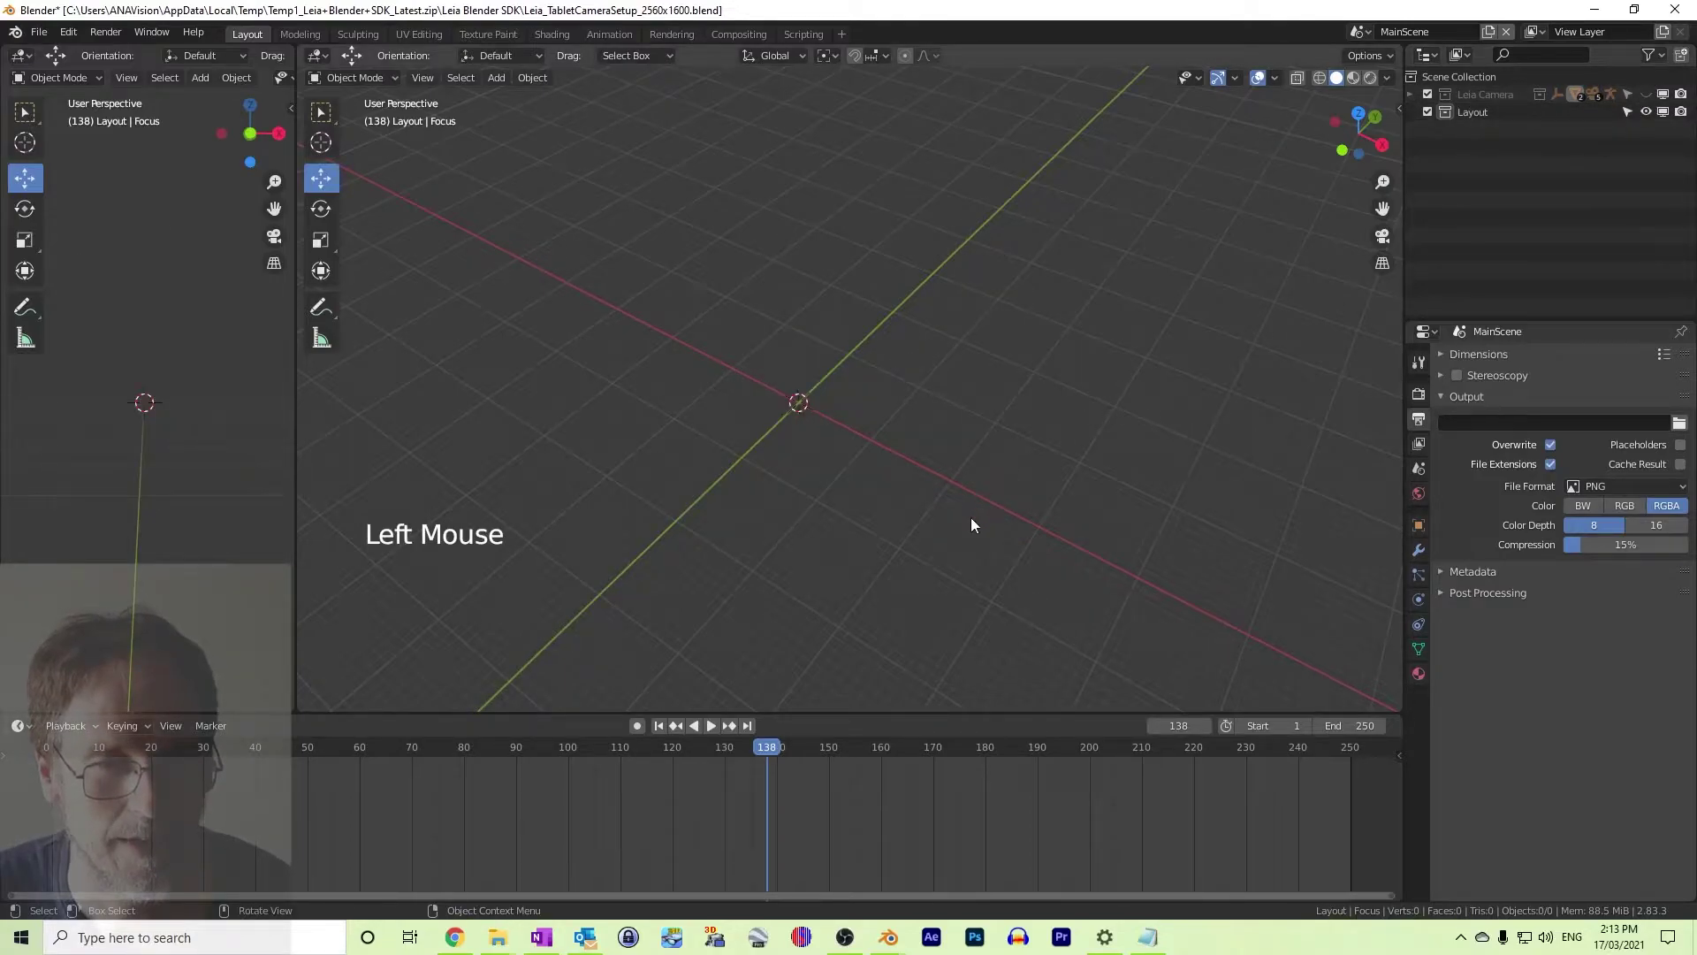
{"action": "middle_click_drag", "start_coordinate": [971, 519], "coordinate": [1019, 465]}
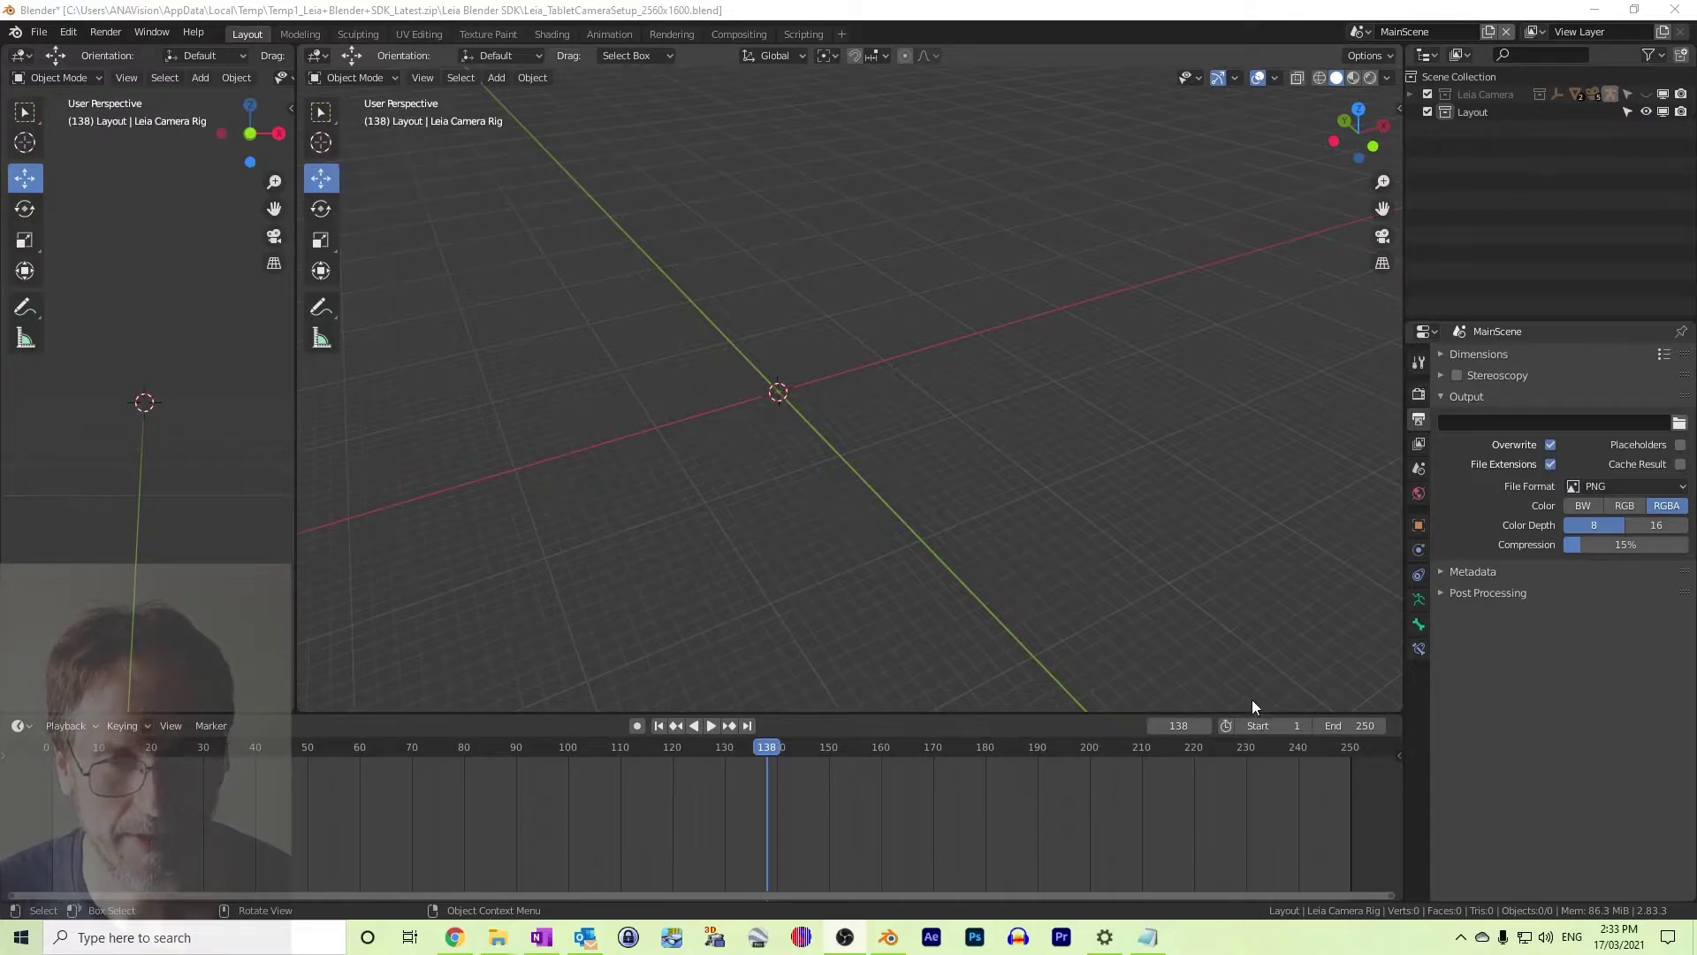
{"action": "left_click", "coordinate": [1362, 726]}
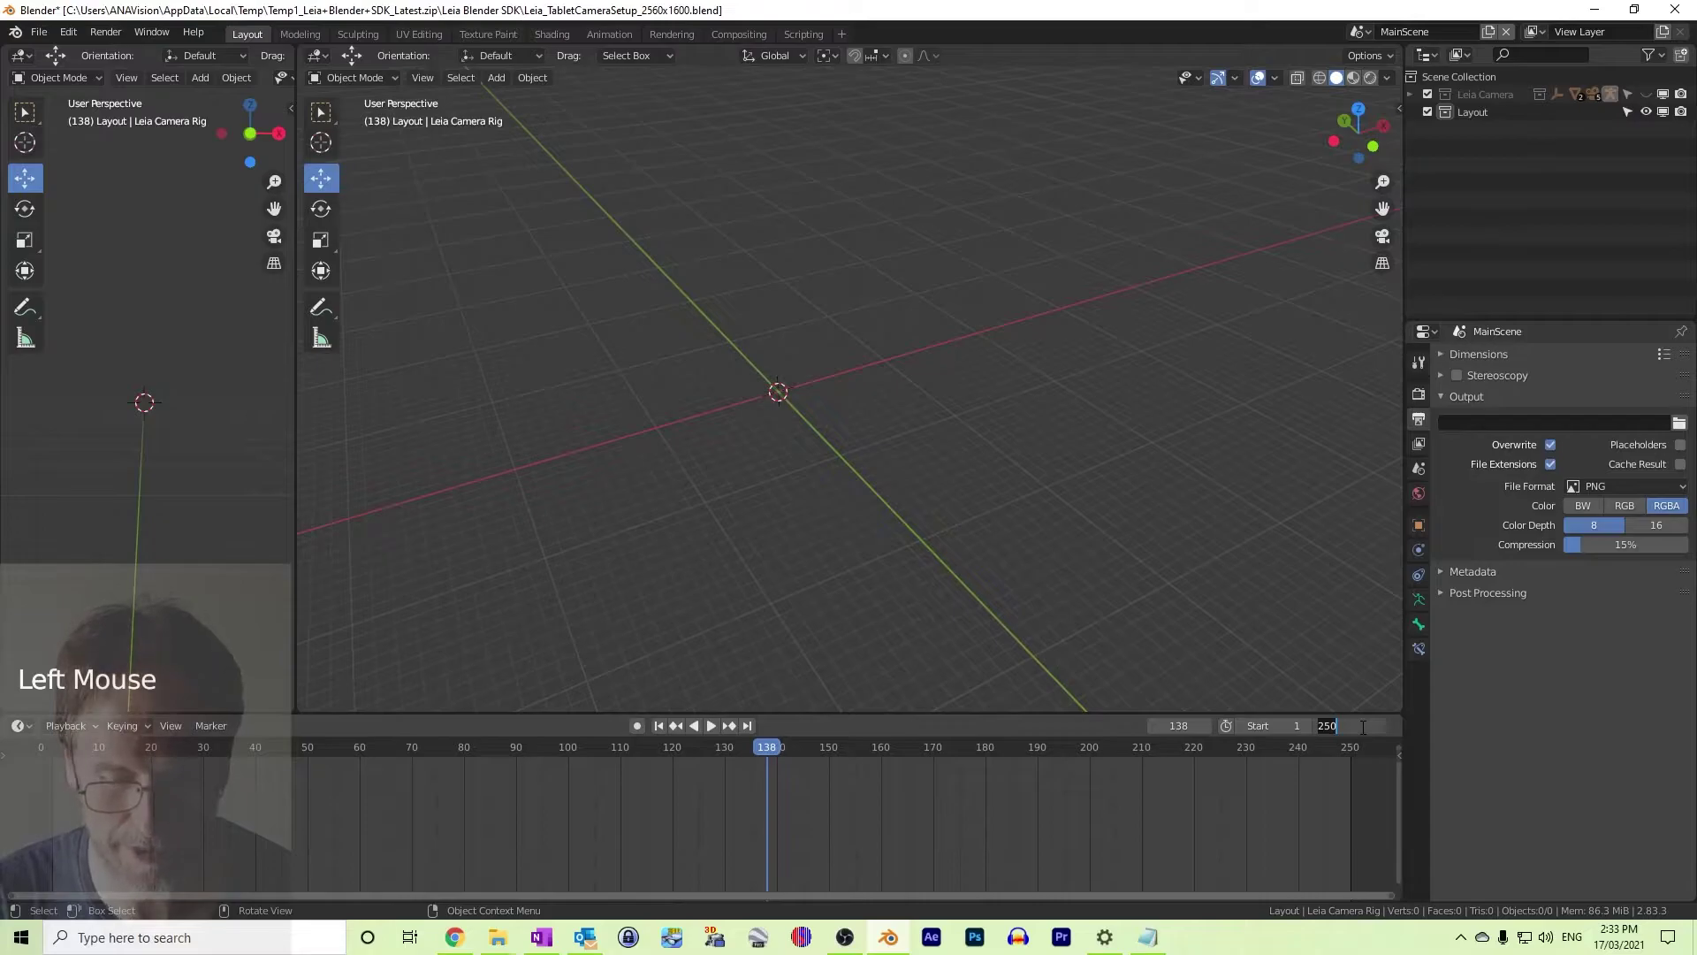
{"action": "key", "text": "Return"}
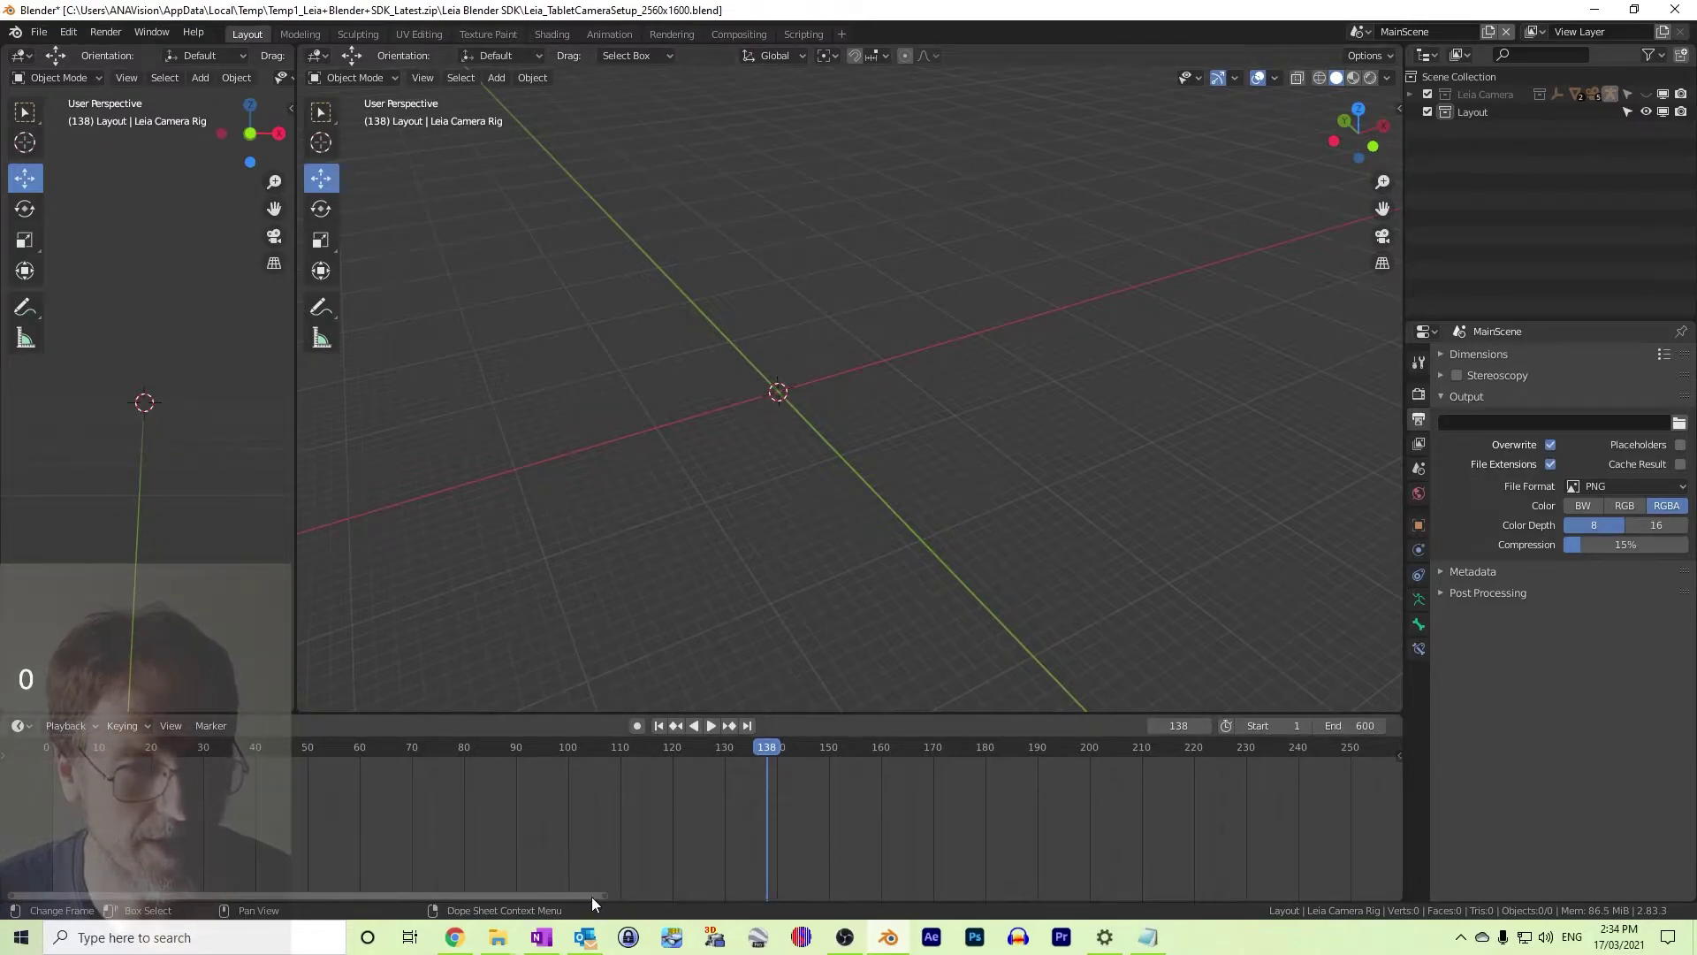
{"action": "left_click_drag", "start_coordinate": [599, 896], "coordinate": [1411, 916]}
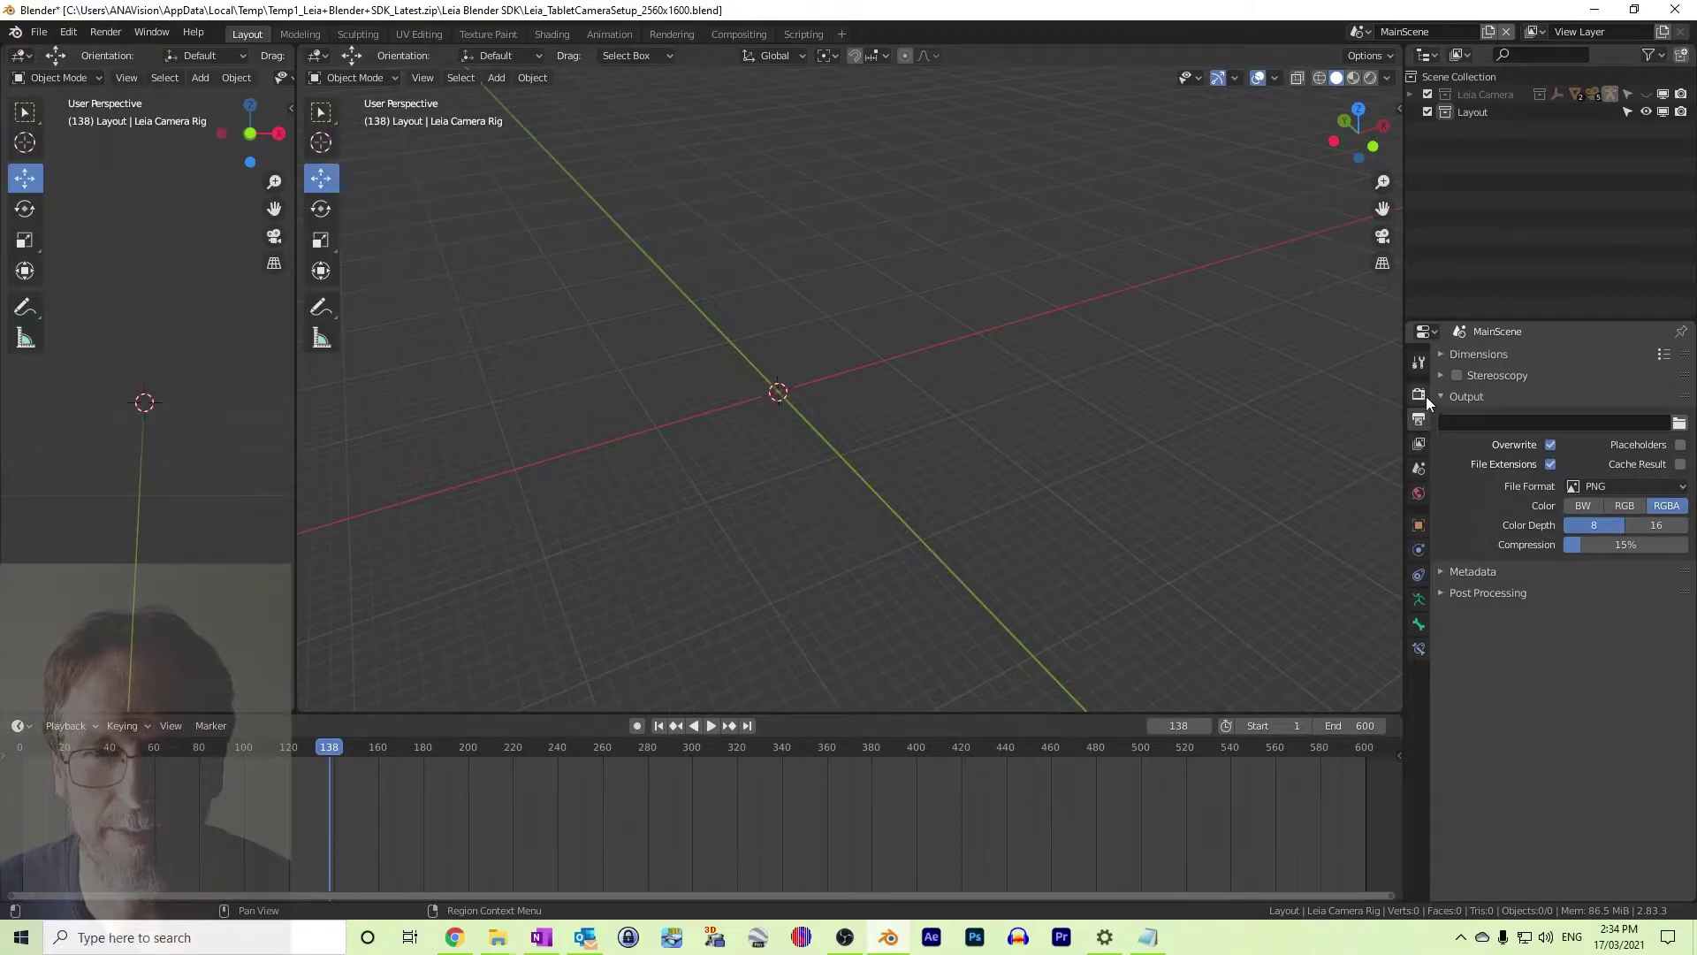
Set the Frame Rate under Output Properties > Dimensions to 60 fps
{"action": "left_click", "coordinate": [1439, 354]}
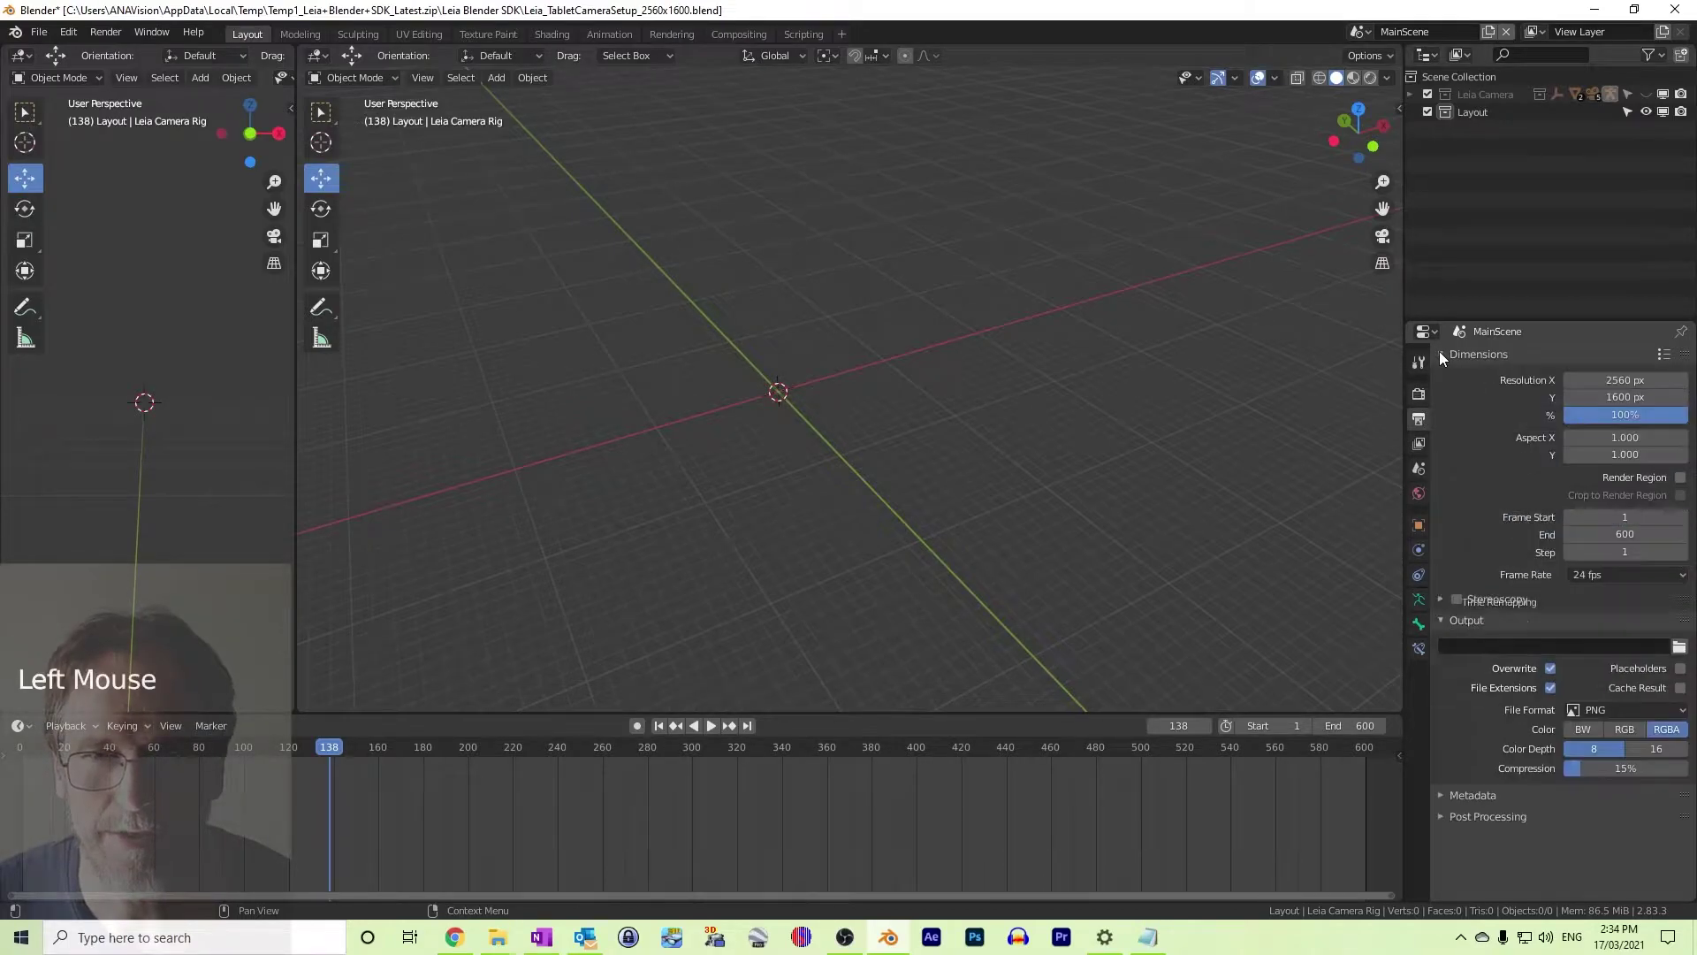
{"action": "left_click", "coordinate": [1662, 574]}
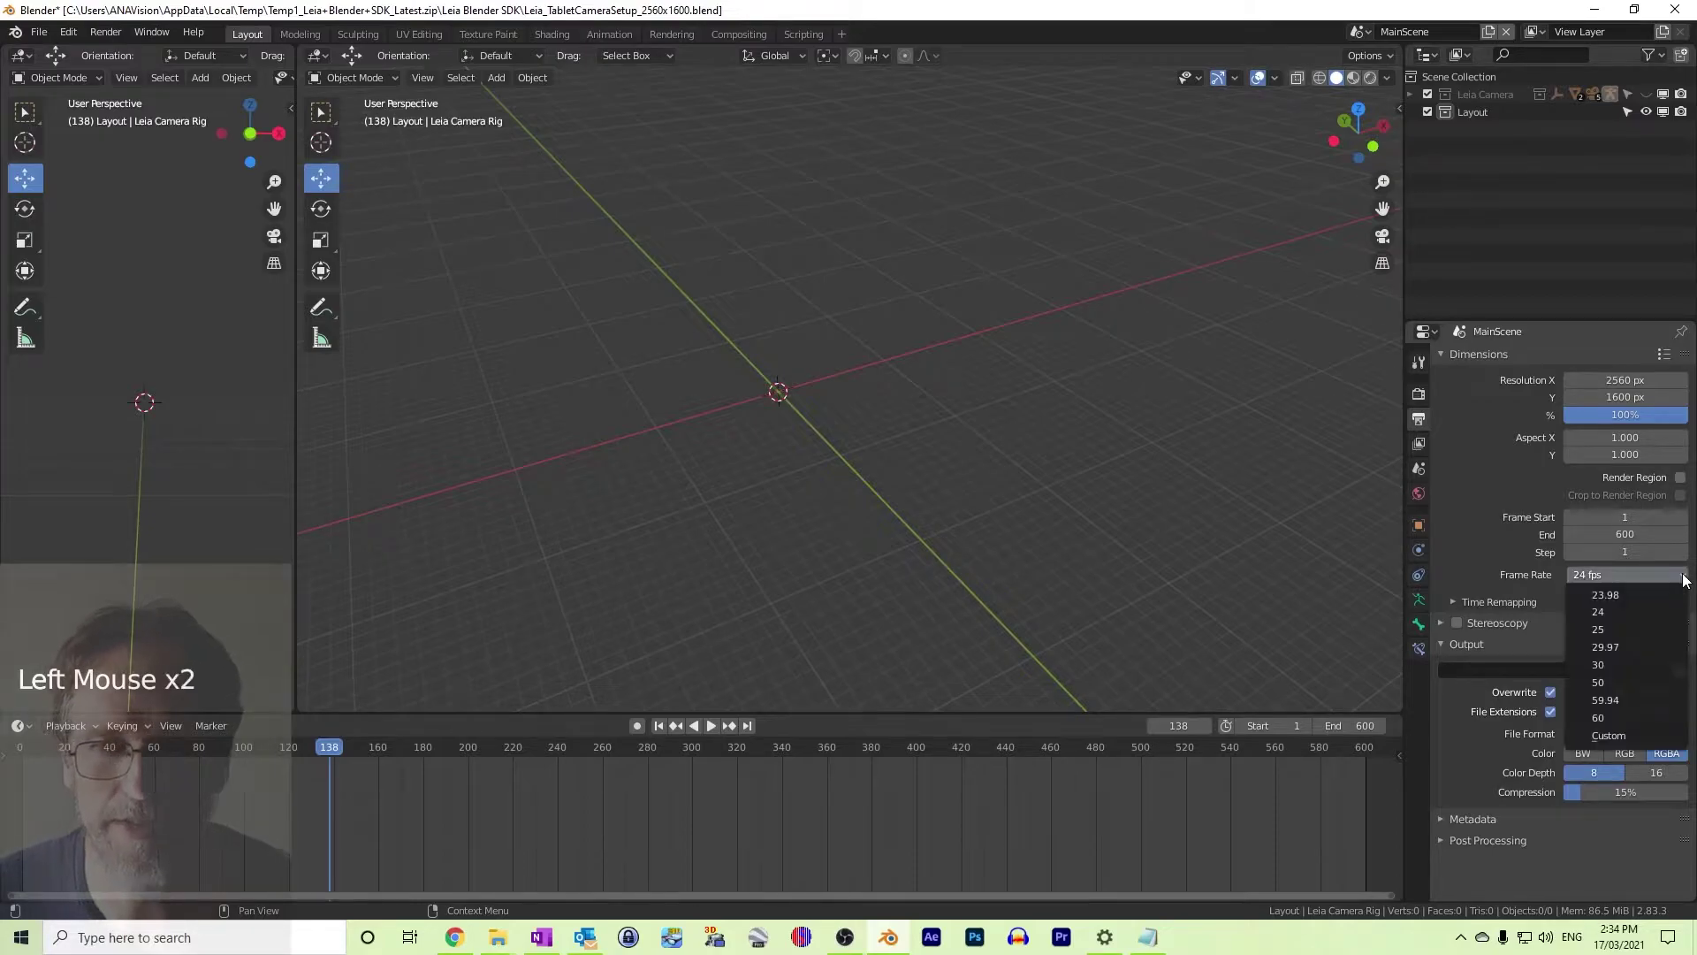
{"action": "left_click", "coordinate": [1631, 715]}
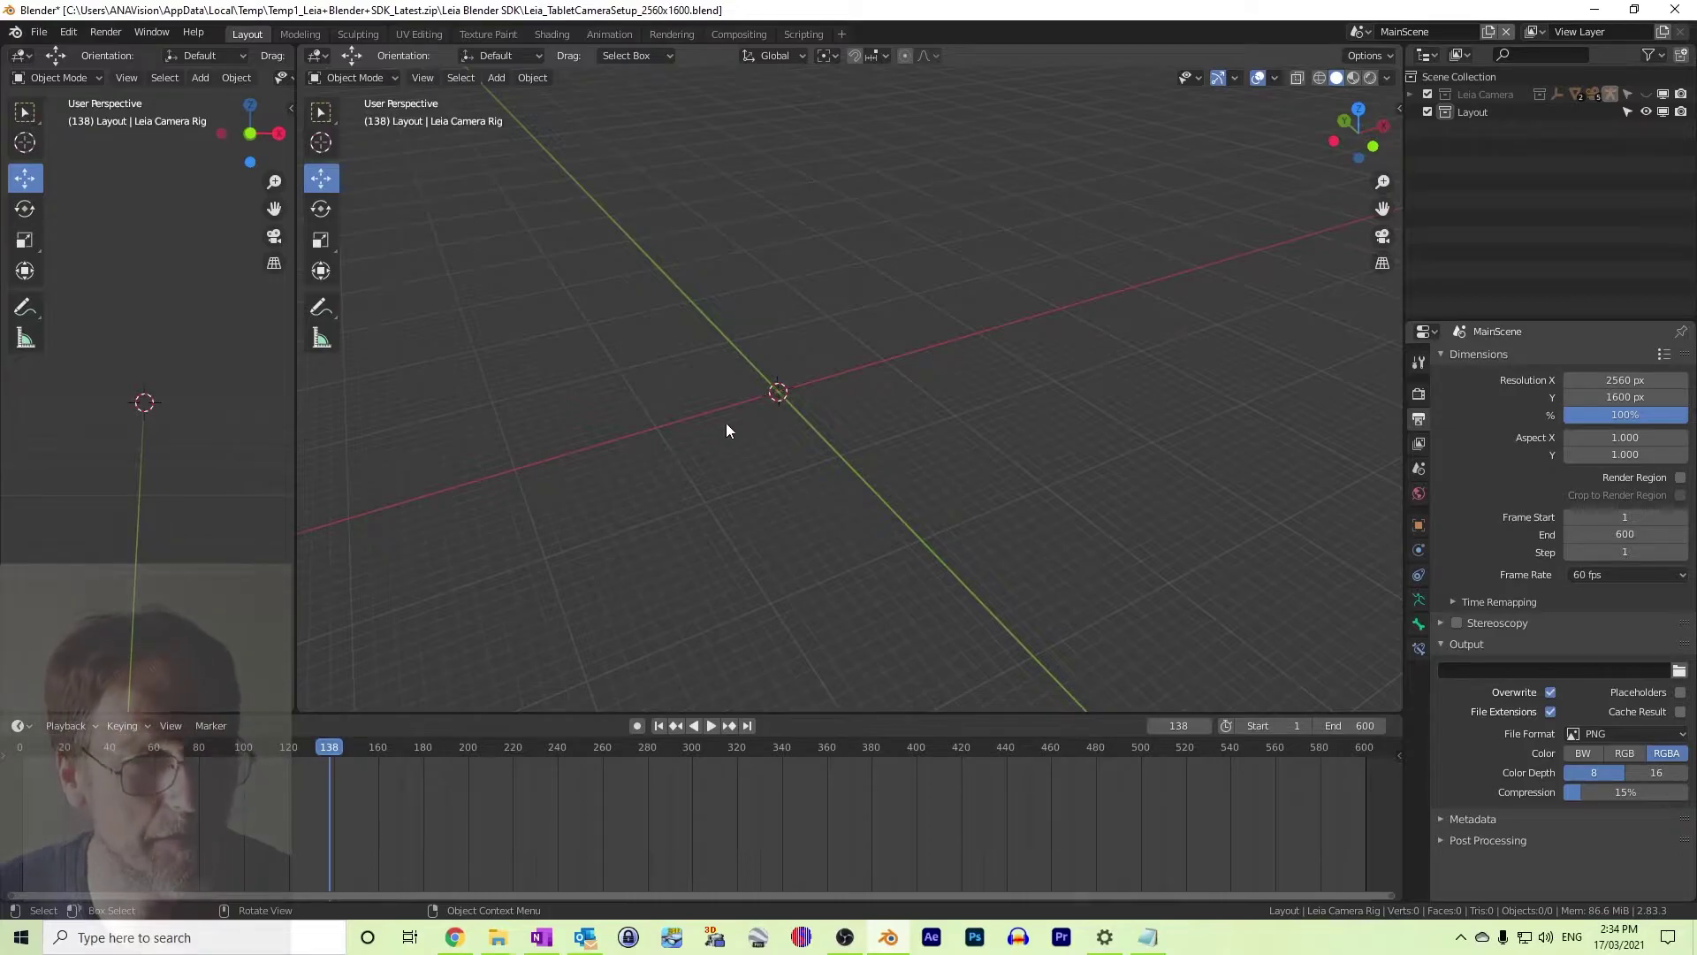
Add a UV sphere mesh at the scene origin
{"action": "left_click", "coordinate": [497, 80]}
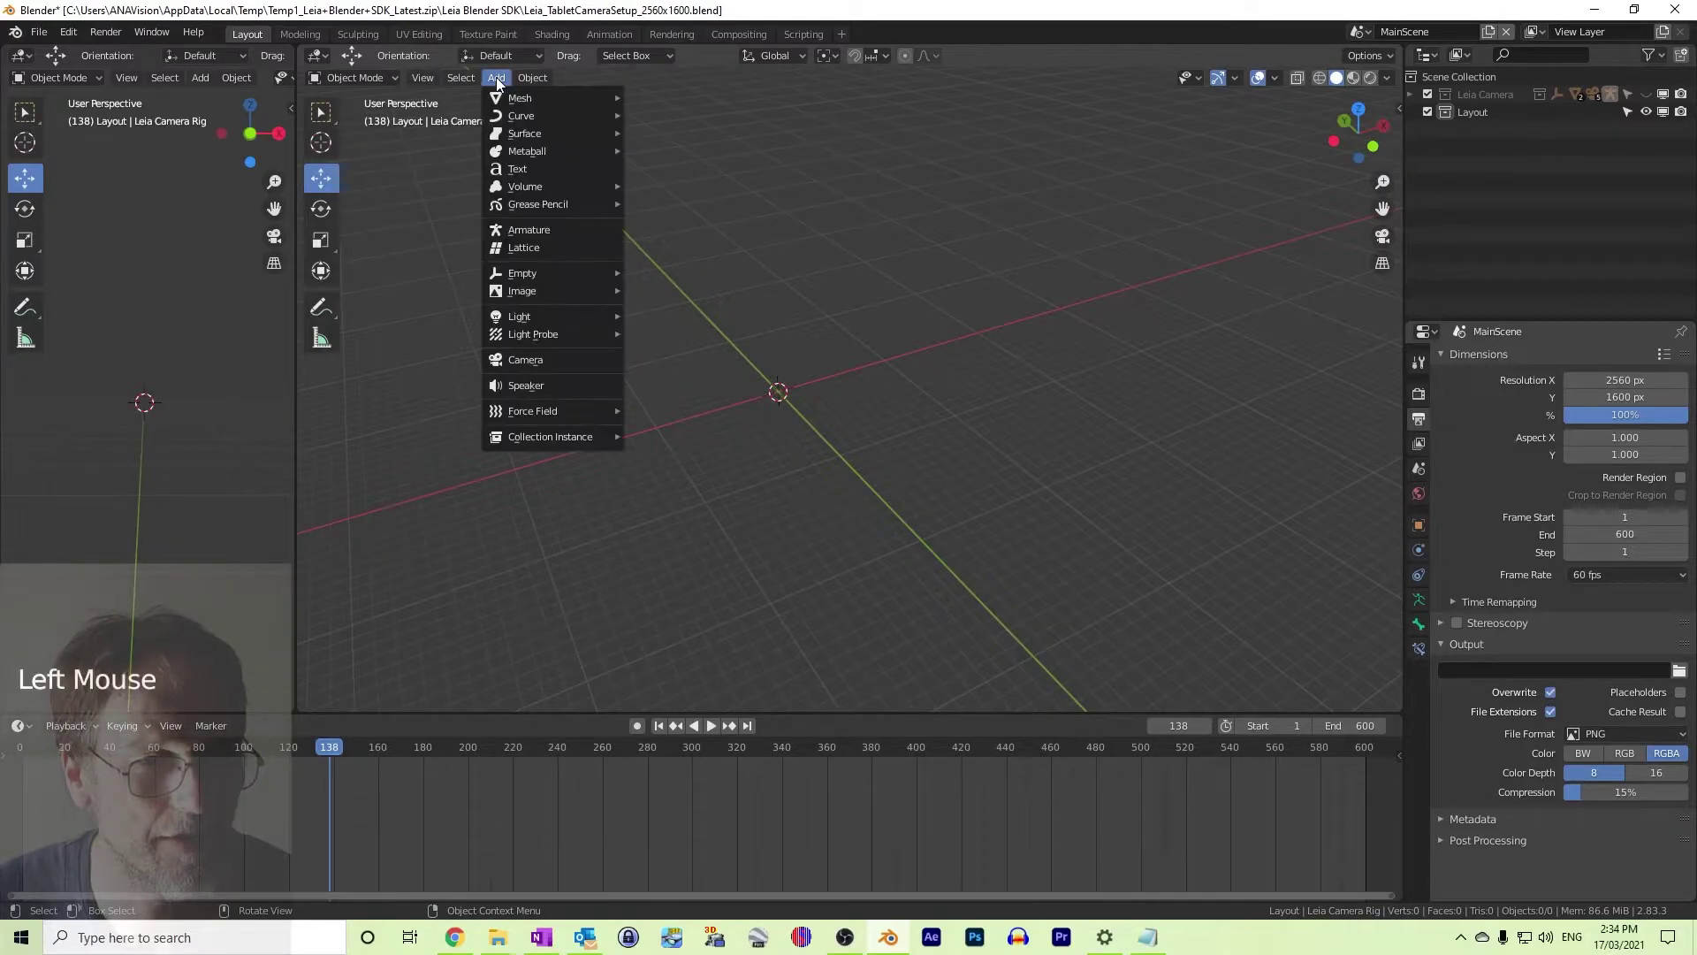
{"action": "mouse_move", "coordinate": [505, 99]}
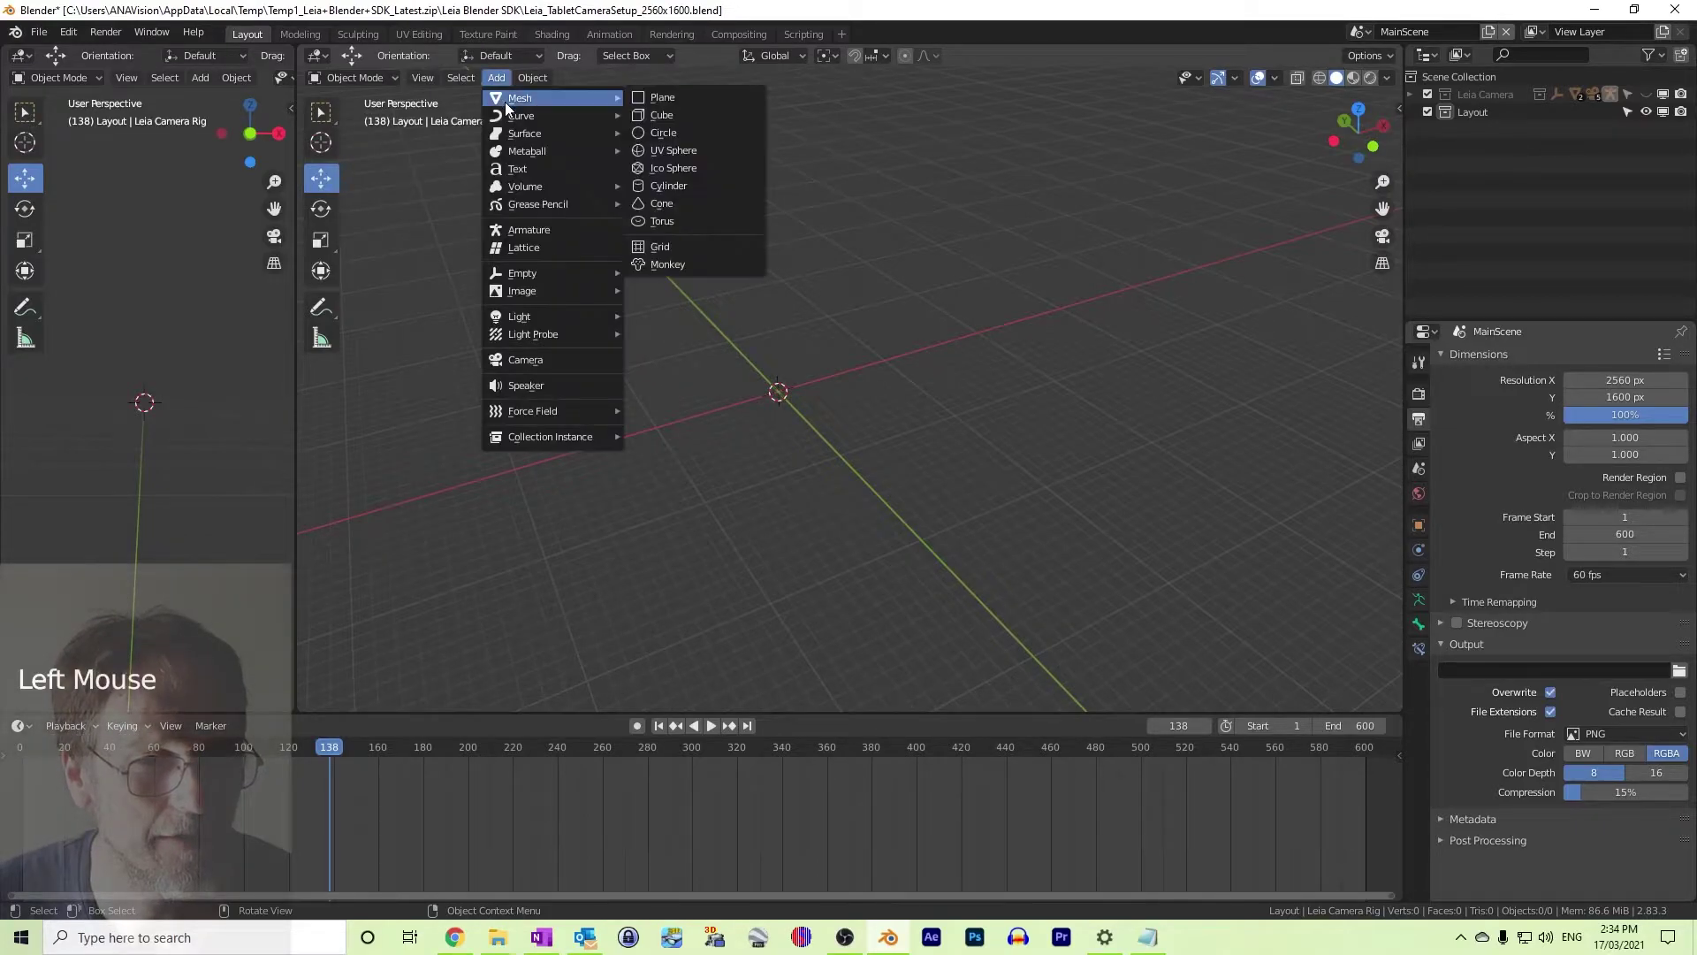
{"action": "left_click", "coordinate": [675, 150]}
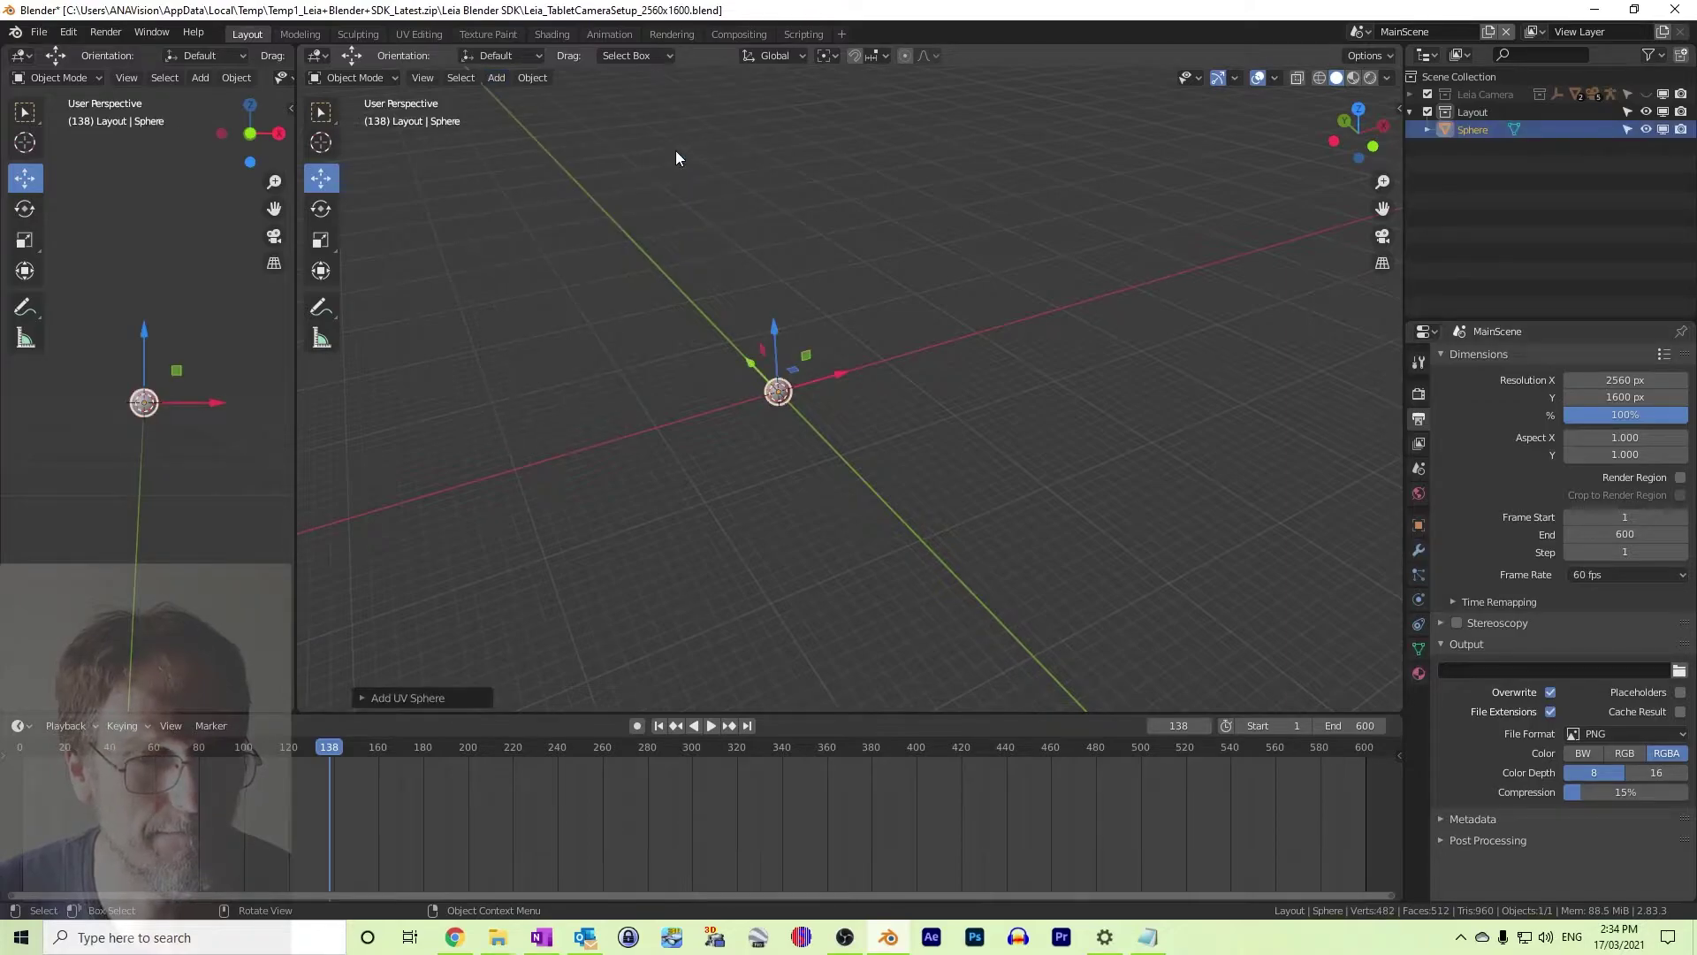
{"action": "left_click", "coordinate": [364, 698]}
Set the sphere's radius to 0.5 m, segments to 100 and rings to 50
{"action": "double_click", "coordinate": [525, 544]}
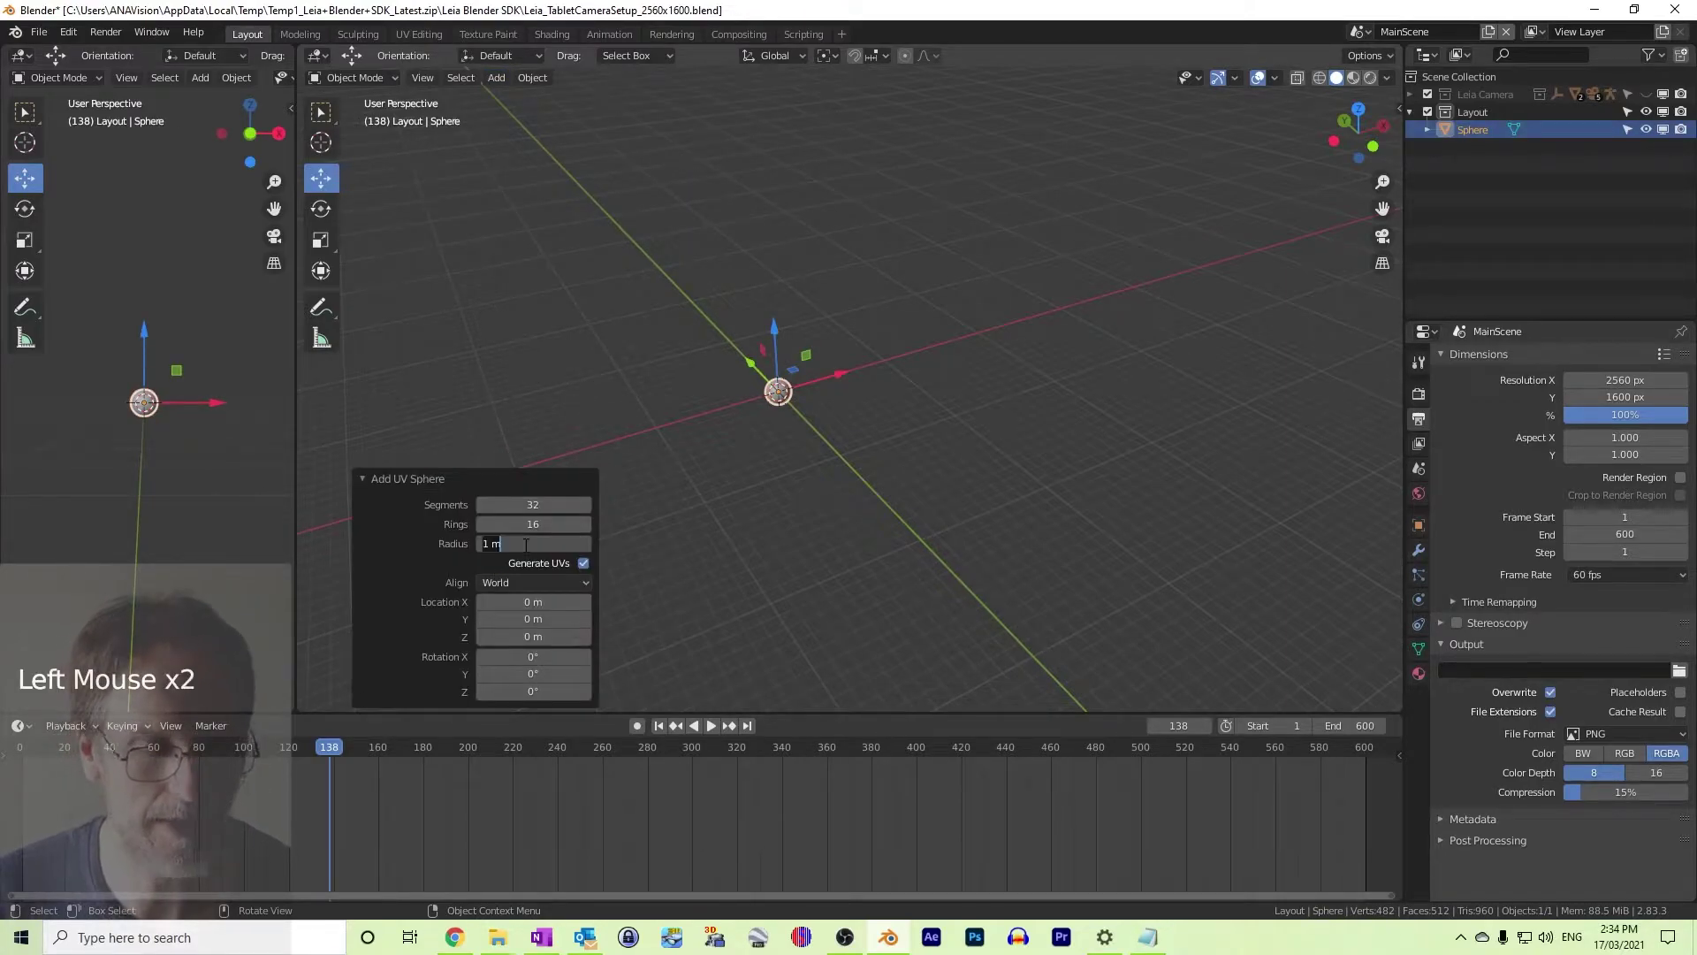
{"action": "type", "text": "0.5"}
{"action": "key", "text": "Tab"}
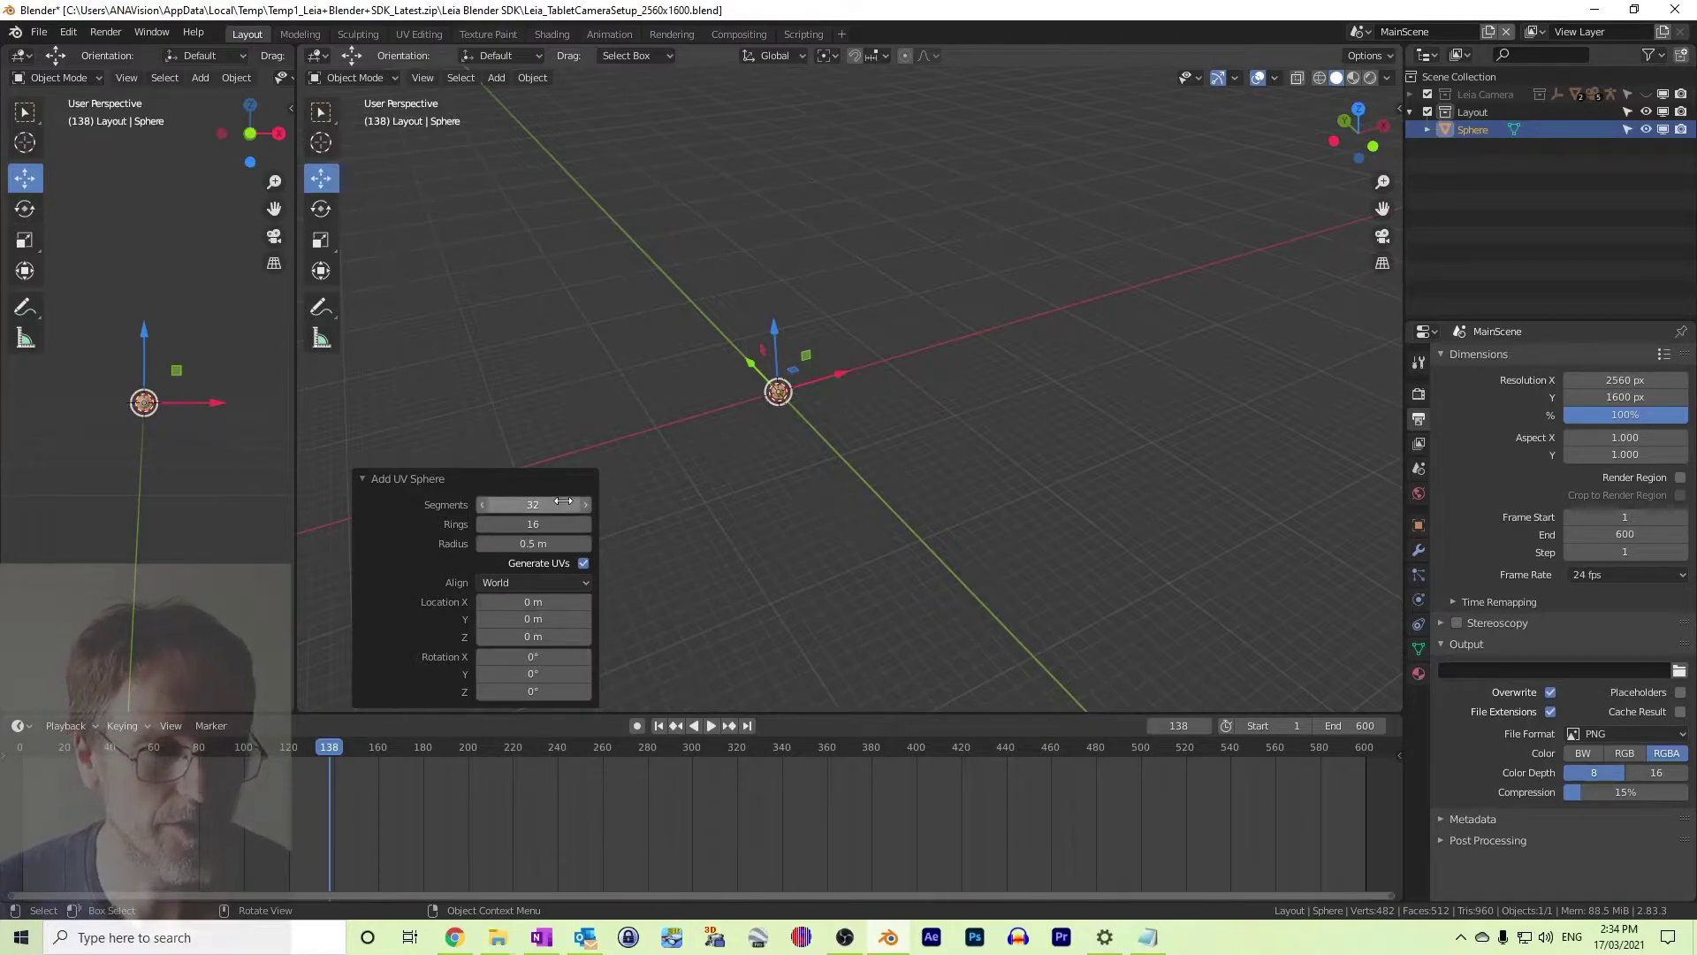
{"action": "left_click", "coordinate": [532, 505]}
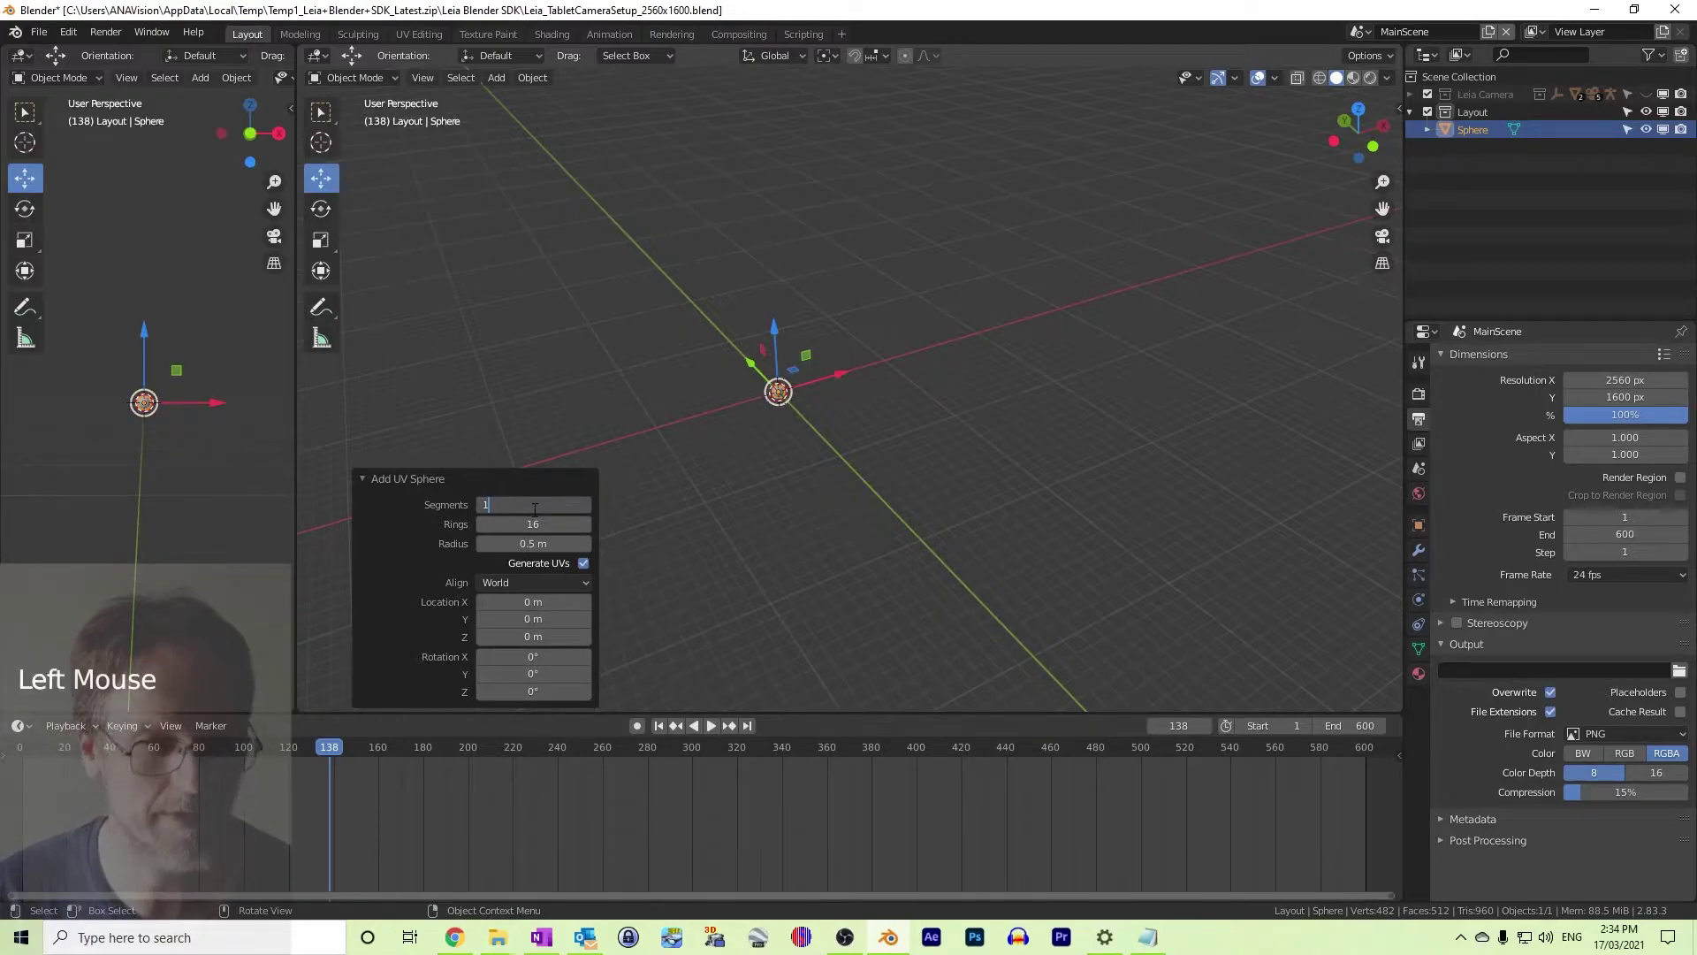
{"action": "type", "text": "100"}
{"action": "key", "text": "Tab"}
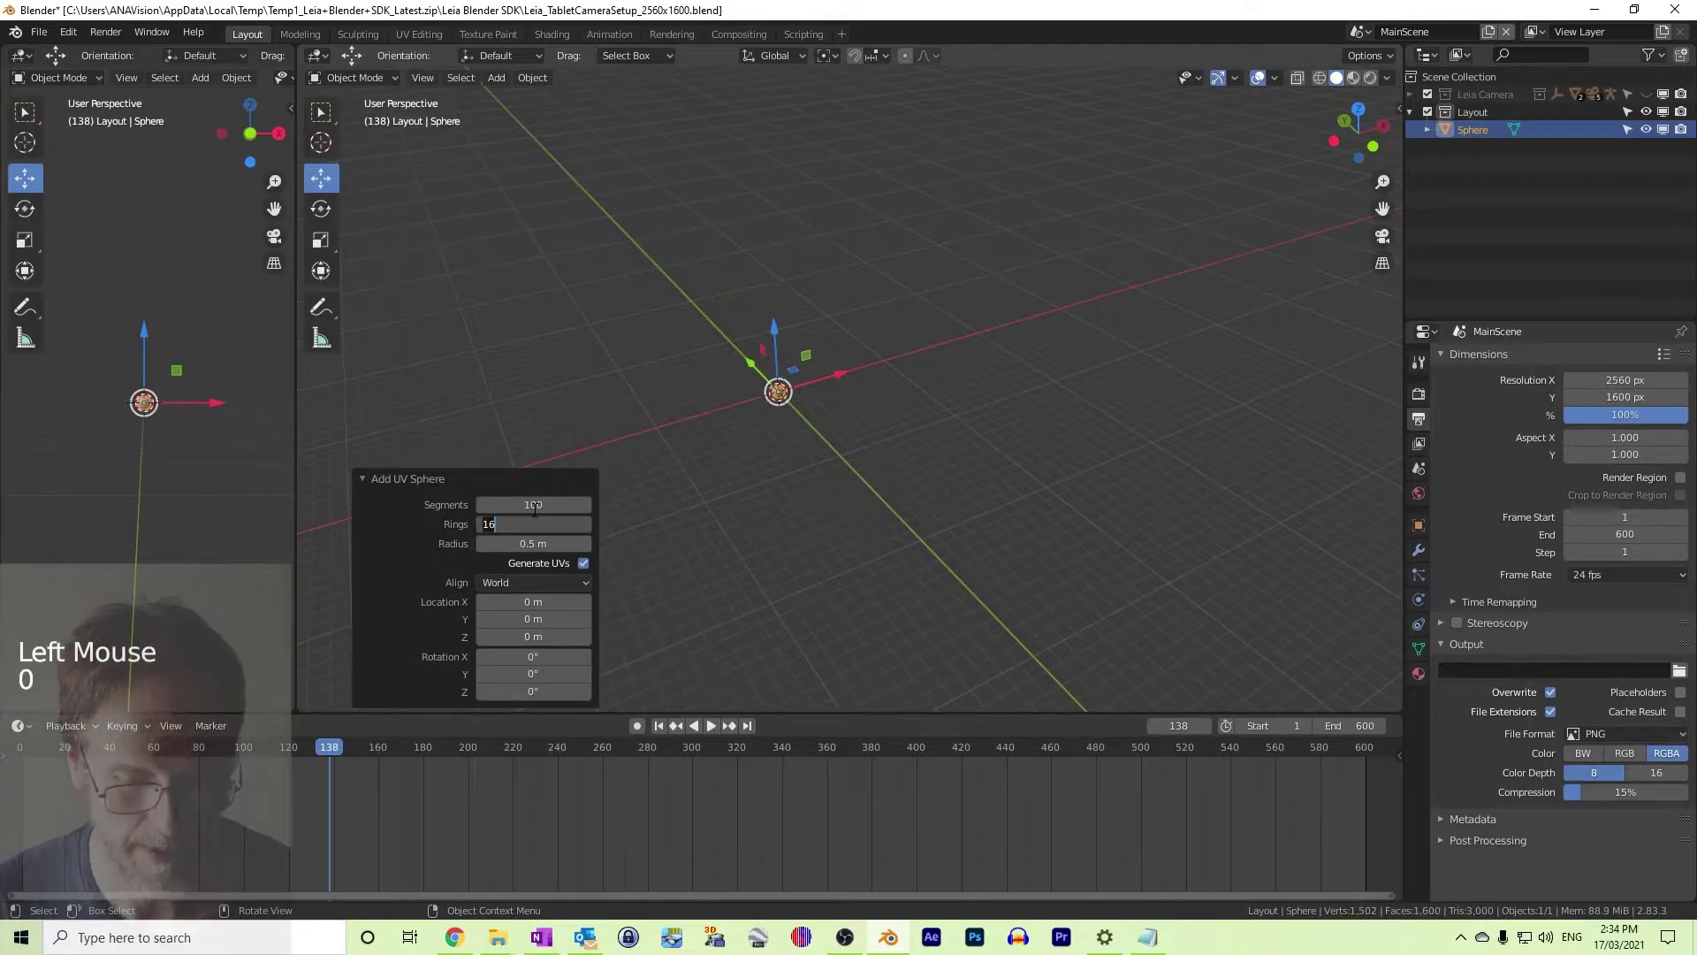
{"action": "type", "text": "50"}
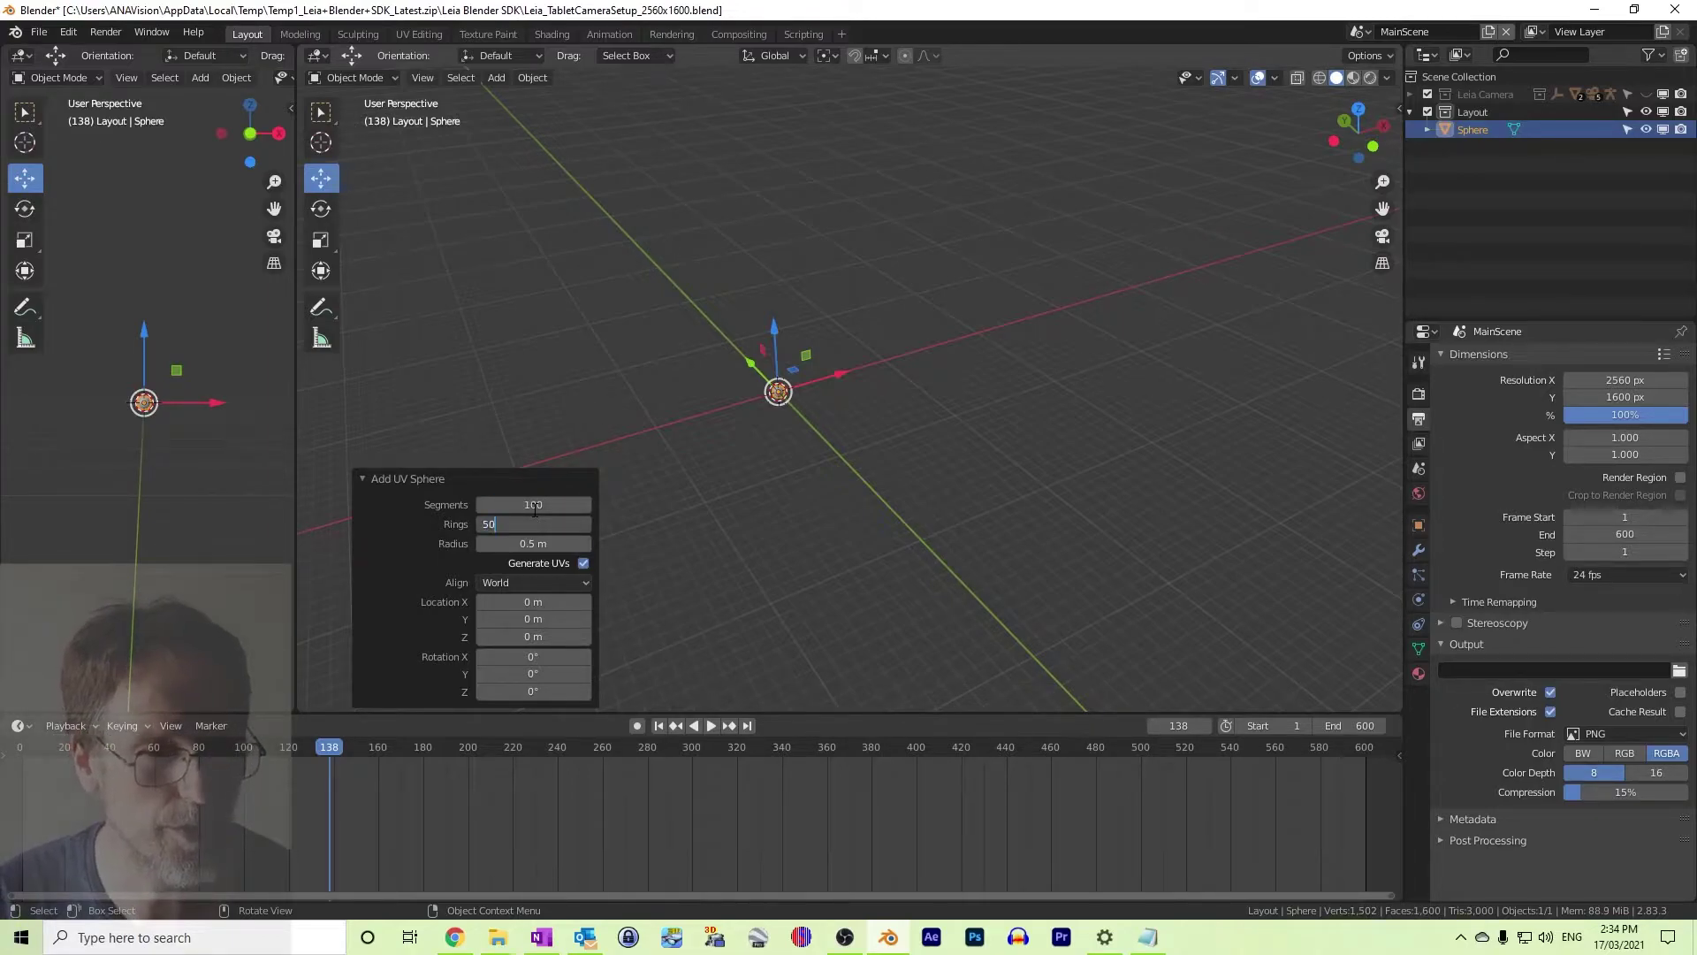
{"action": "key", "text": "Return"}
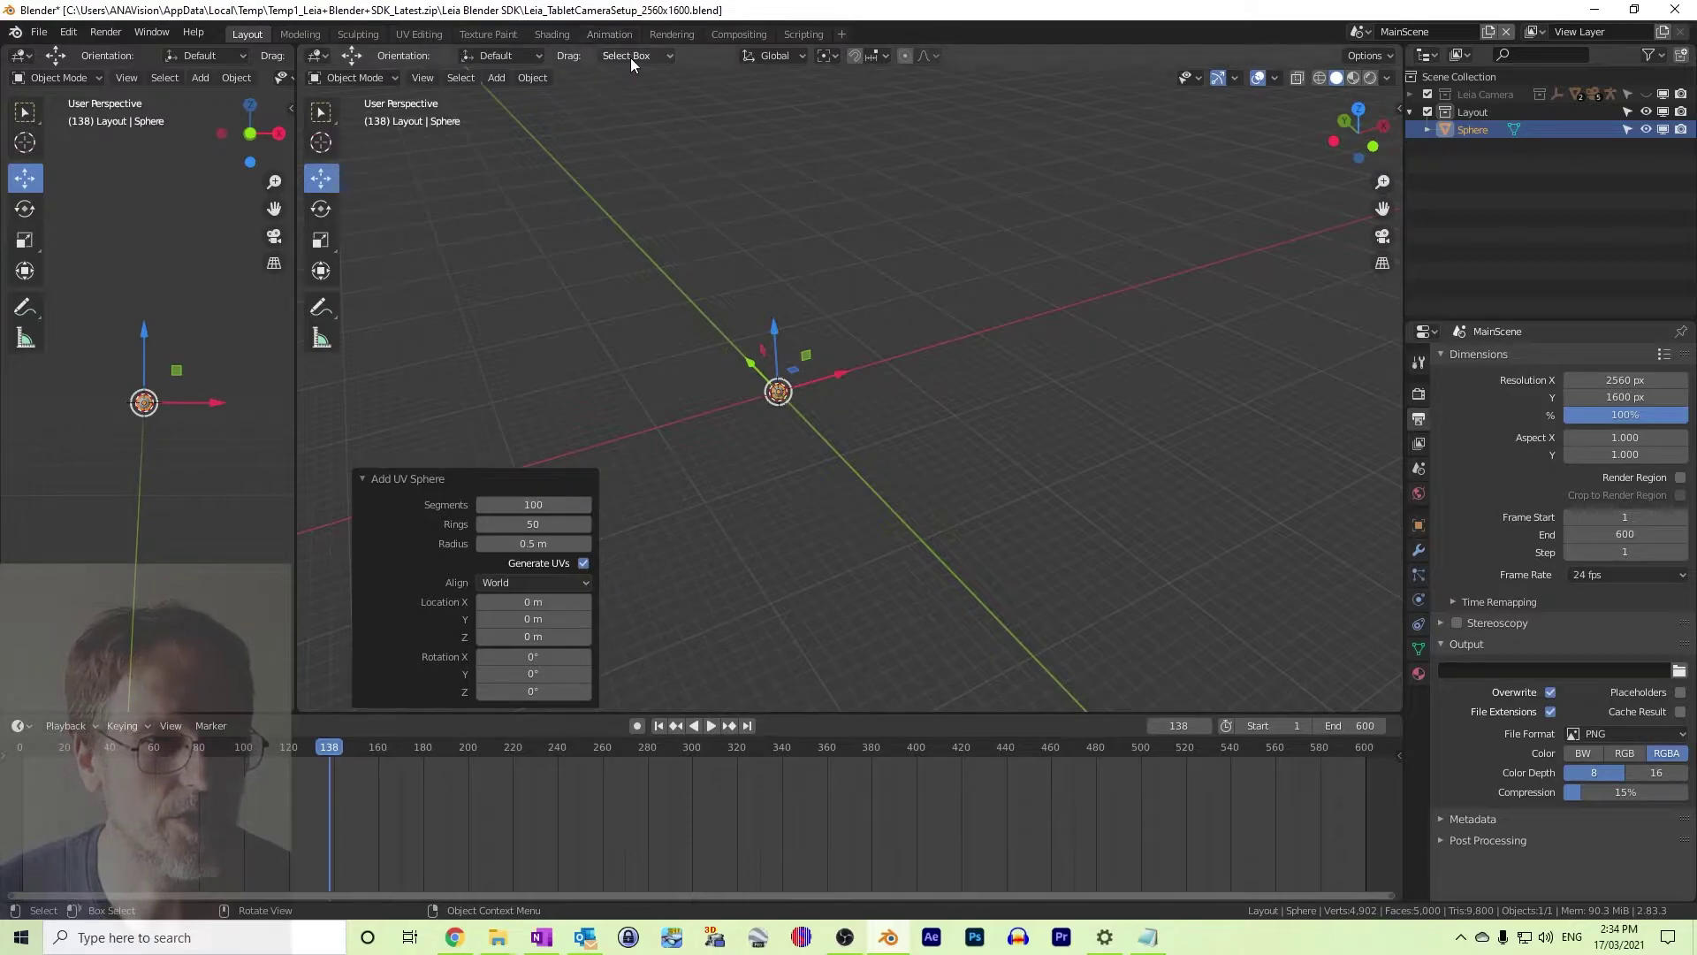
{"action": "left_click", "coordinate": [533, 78]}
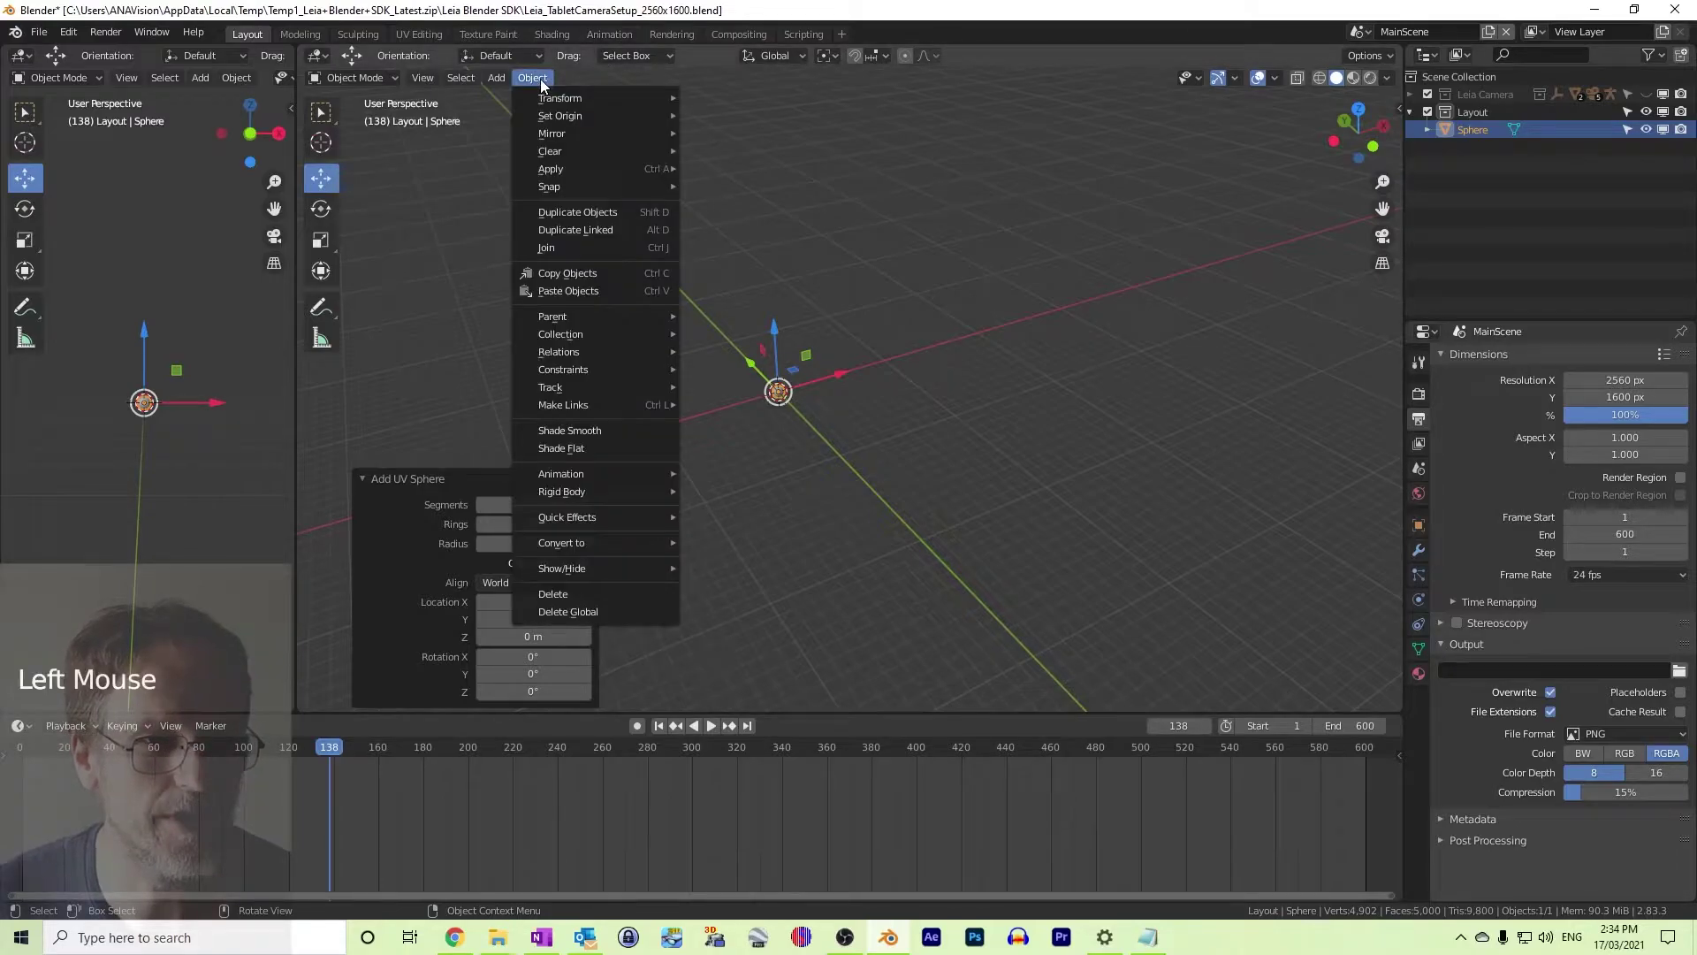
Apply Shade Smooth to the sphere and zoom in so it sits near the centre
{"action": "left_click", "coordinate": [588, 431]}
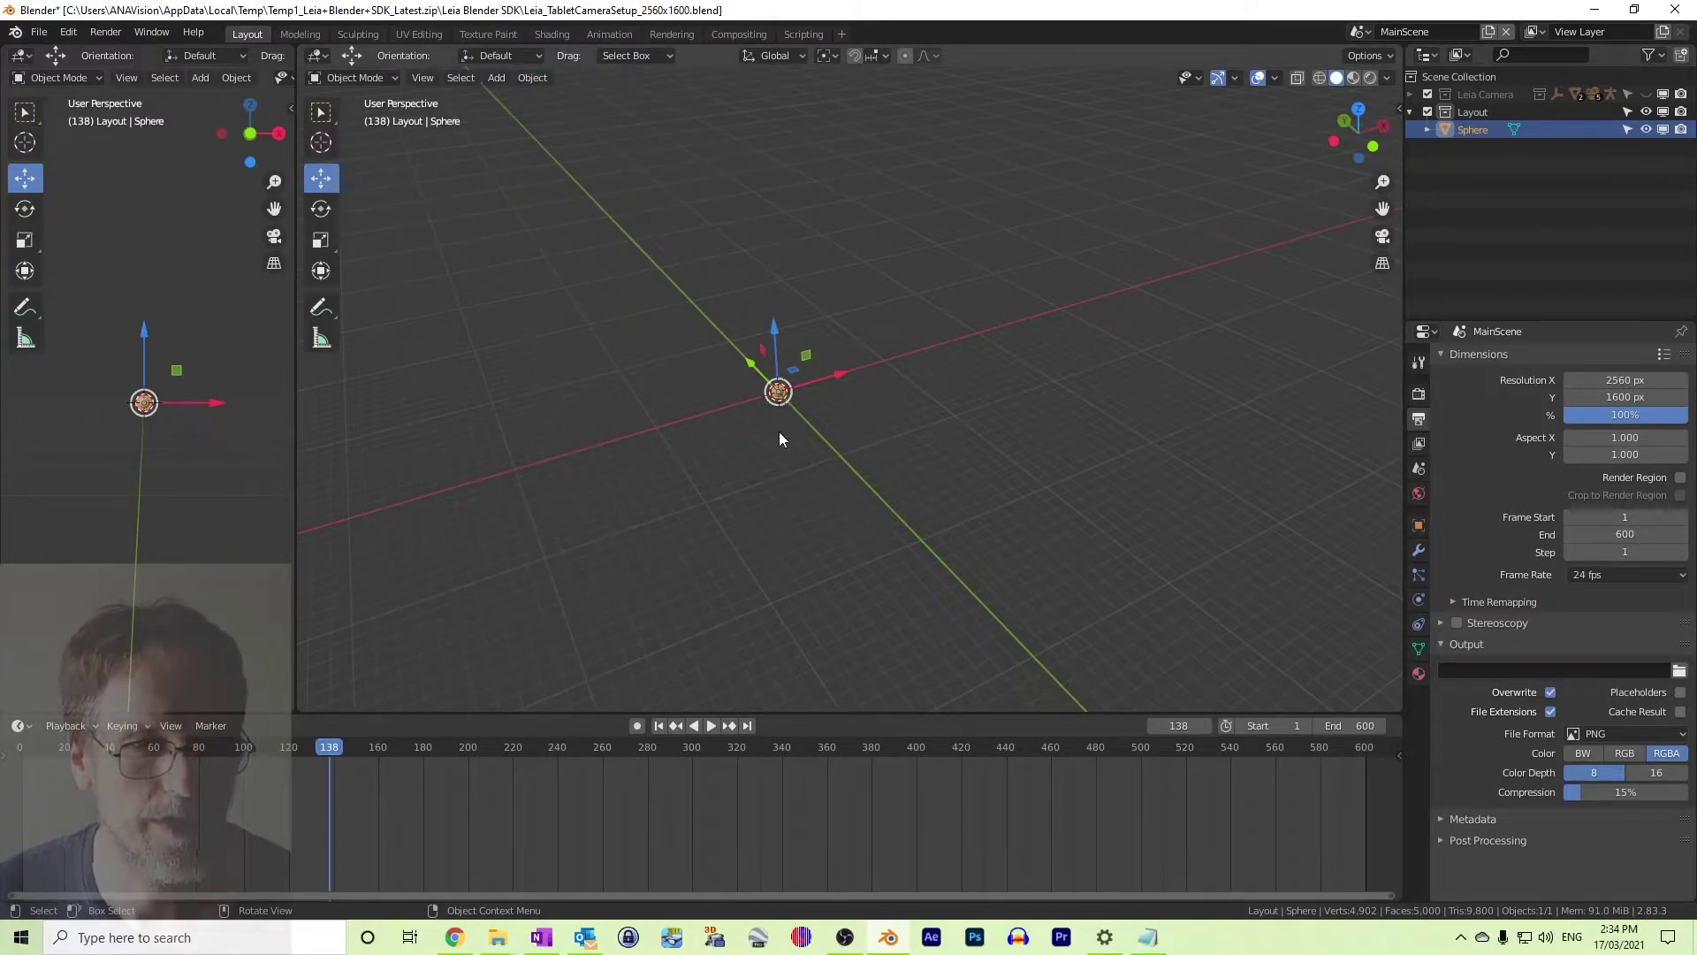
{"action": "scroll", "coordinate": [781, 415], "scroll_direction": "up", "scroll_amount": 3}
{"action": "scroll", "coordinate": [781, 395], "scroll_direction": "up", "scroll_amount": 8}
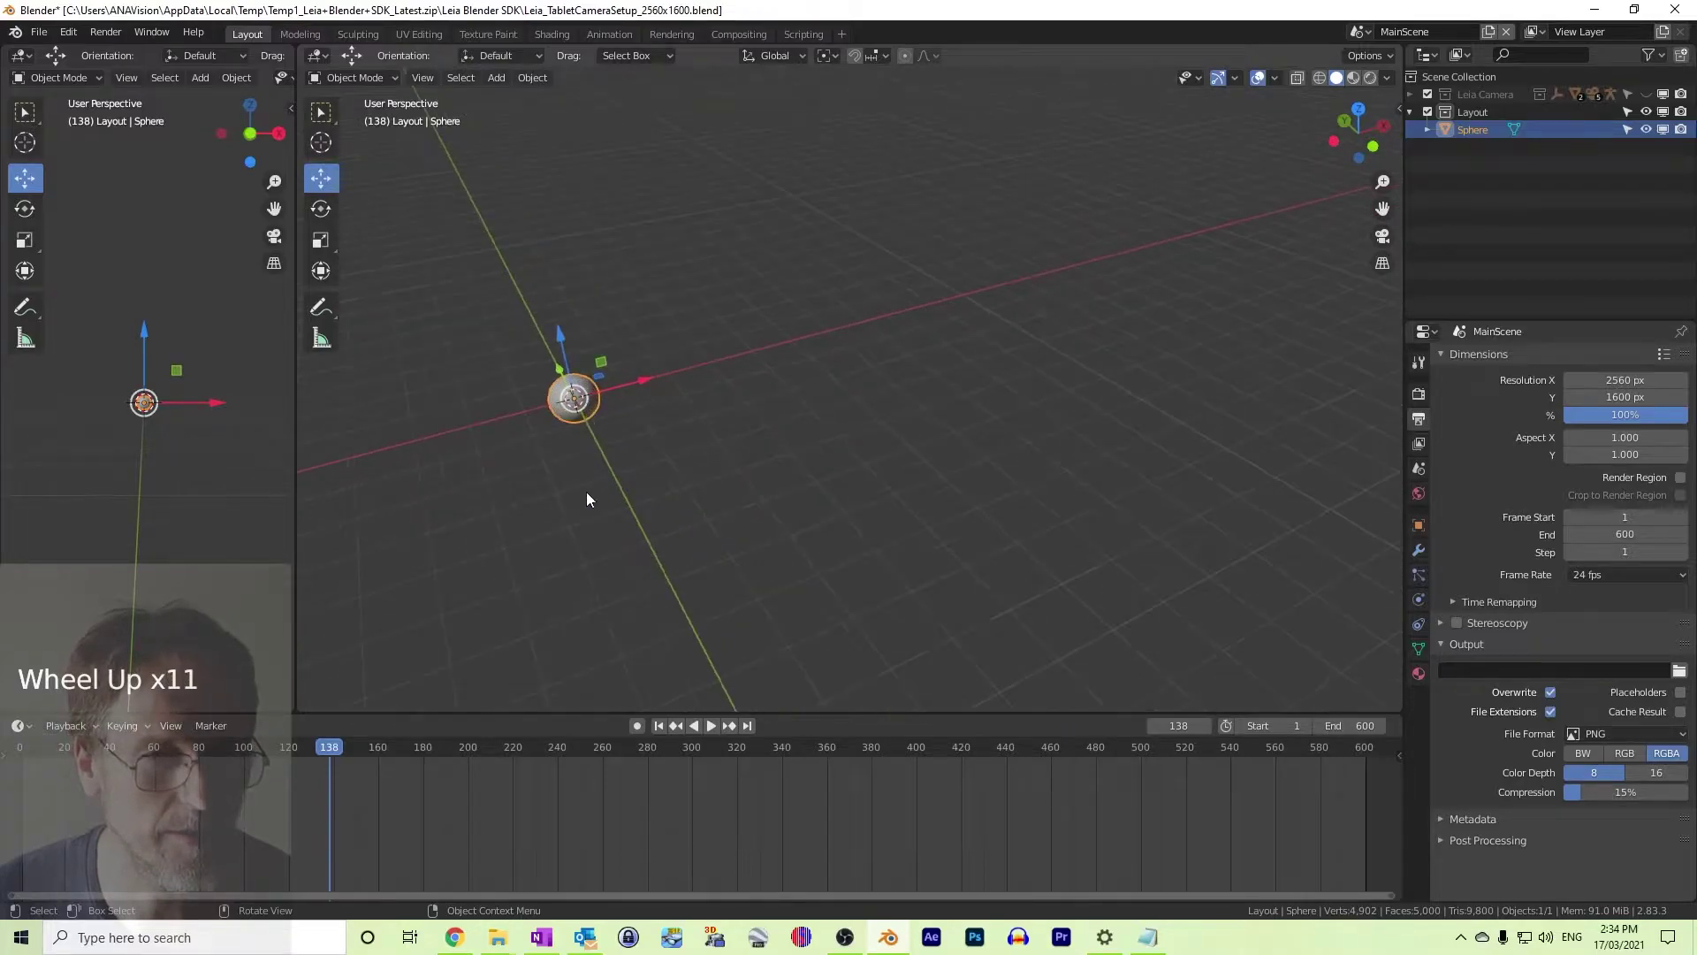
{"action": "middle_click_drag", "start_coordinate": [549, 509], "coordinate": [1111, 540], "text": "shift"}
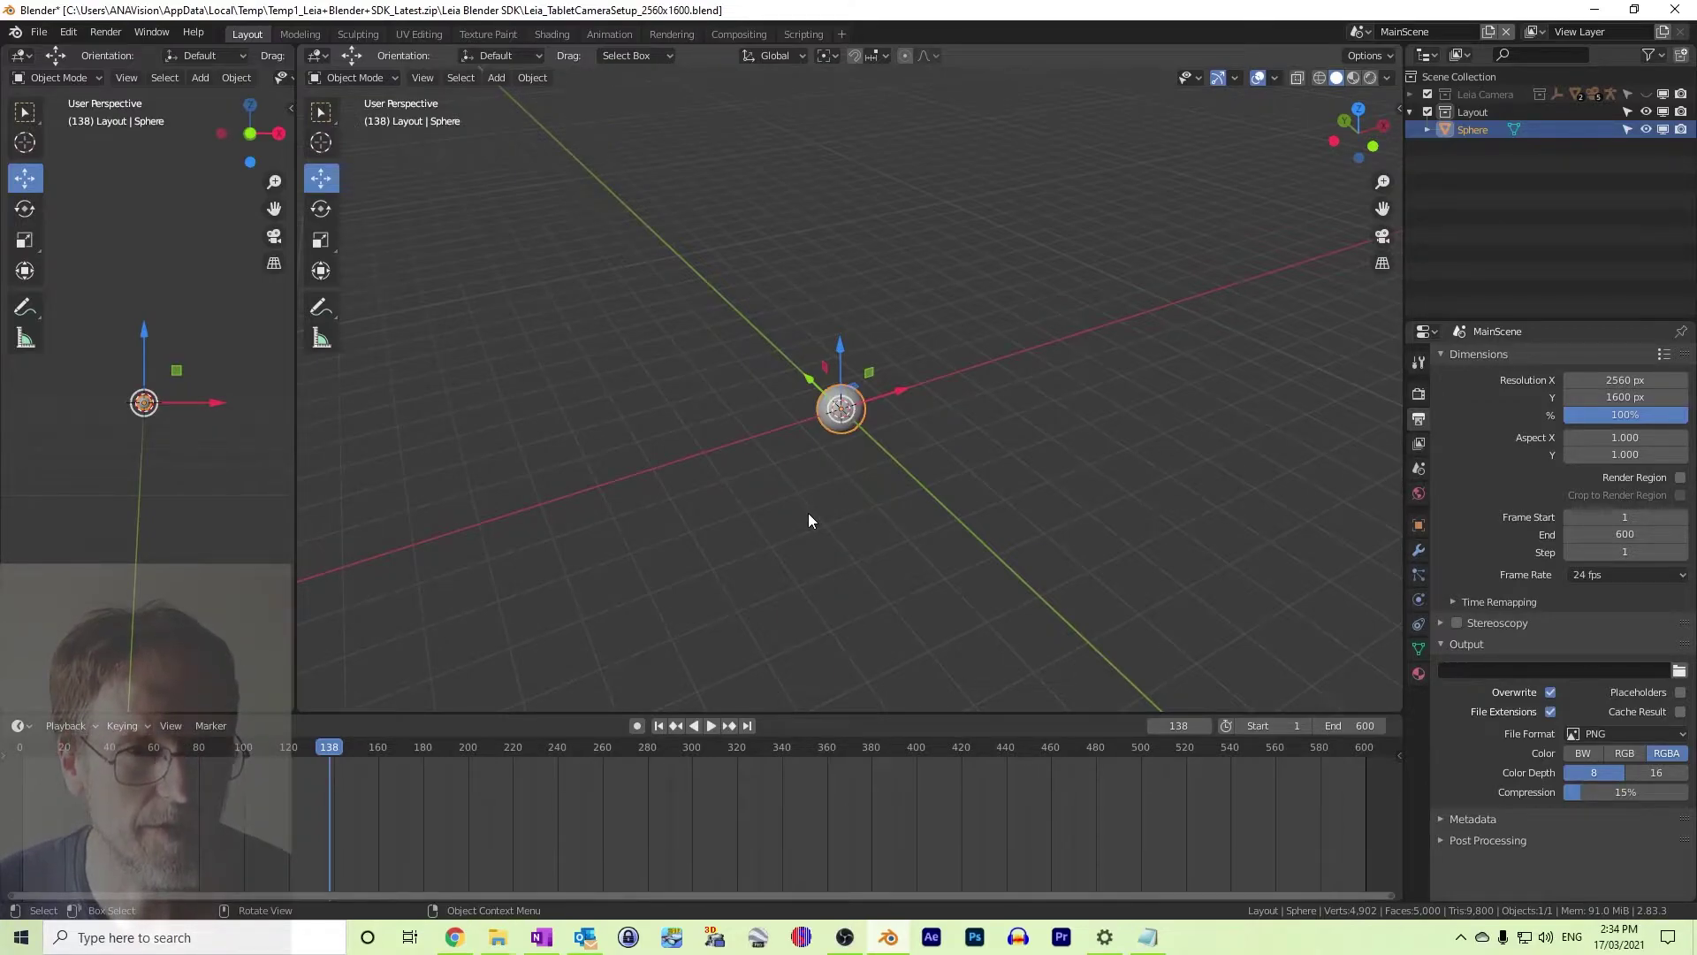
{"action": "left_click", "coordinate": [497, 78]}
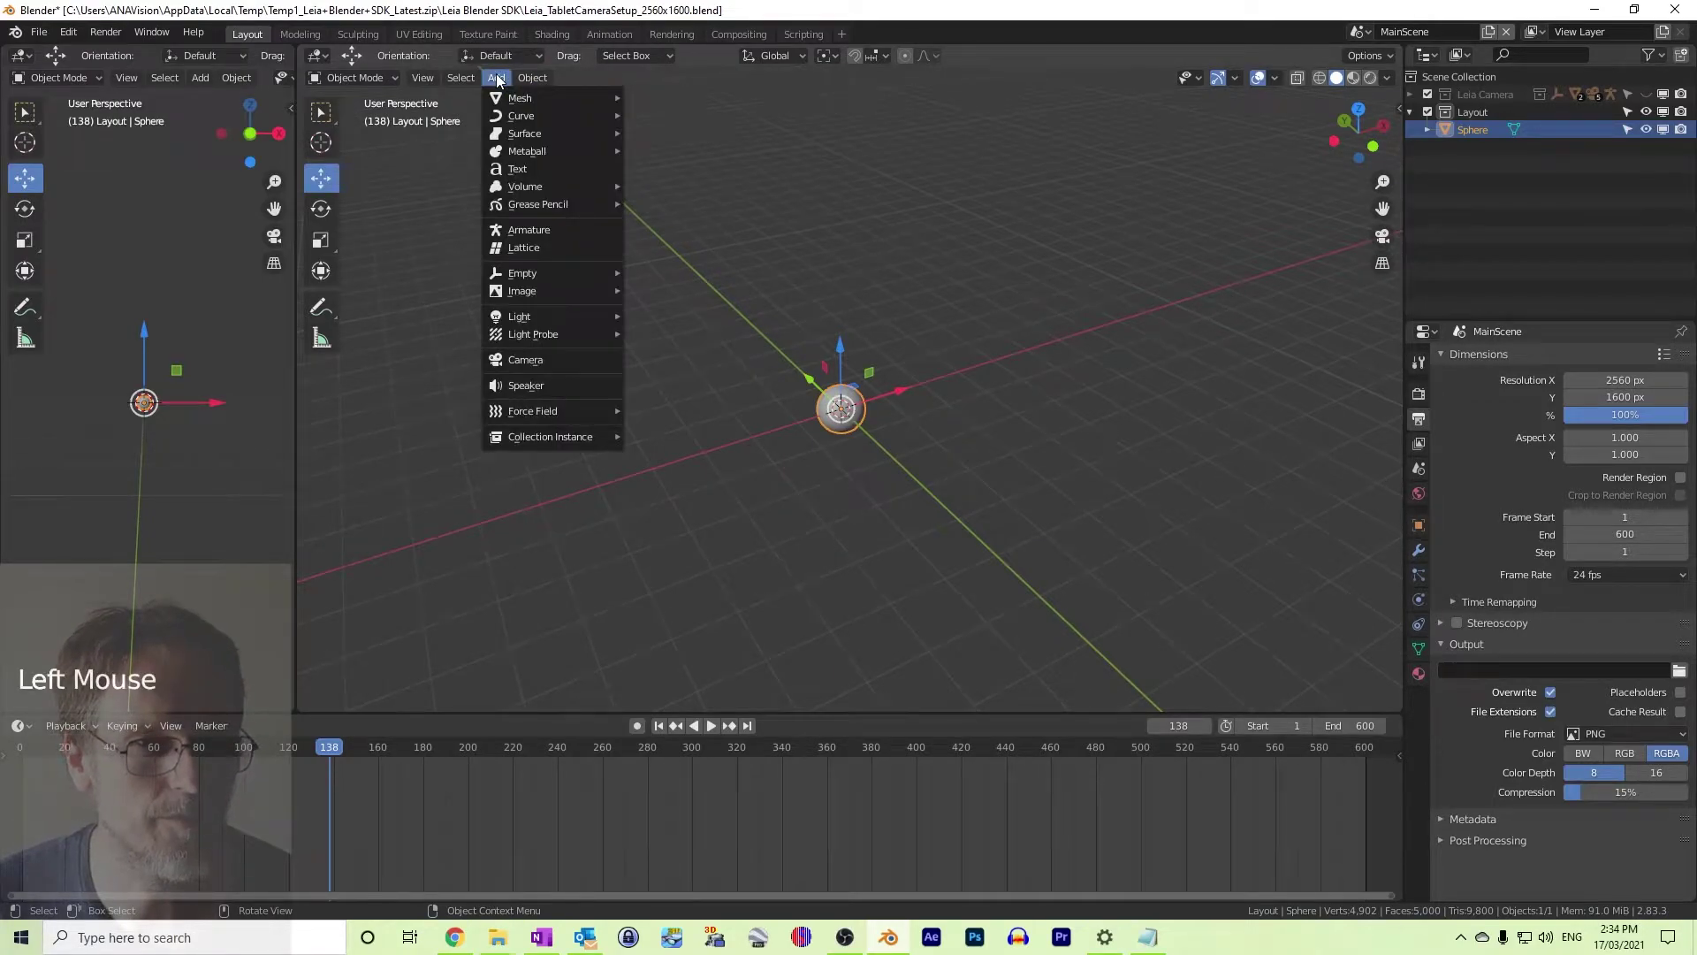
Add a Bezier circle with a 5 m radius, then reselect the sphere
{"action": "mouse_move", "coordinate": [531, 116]}
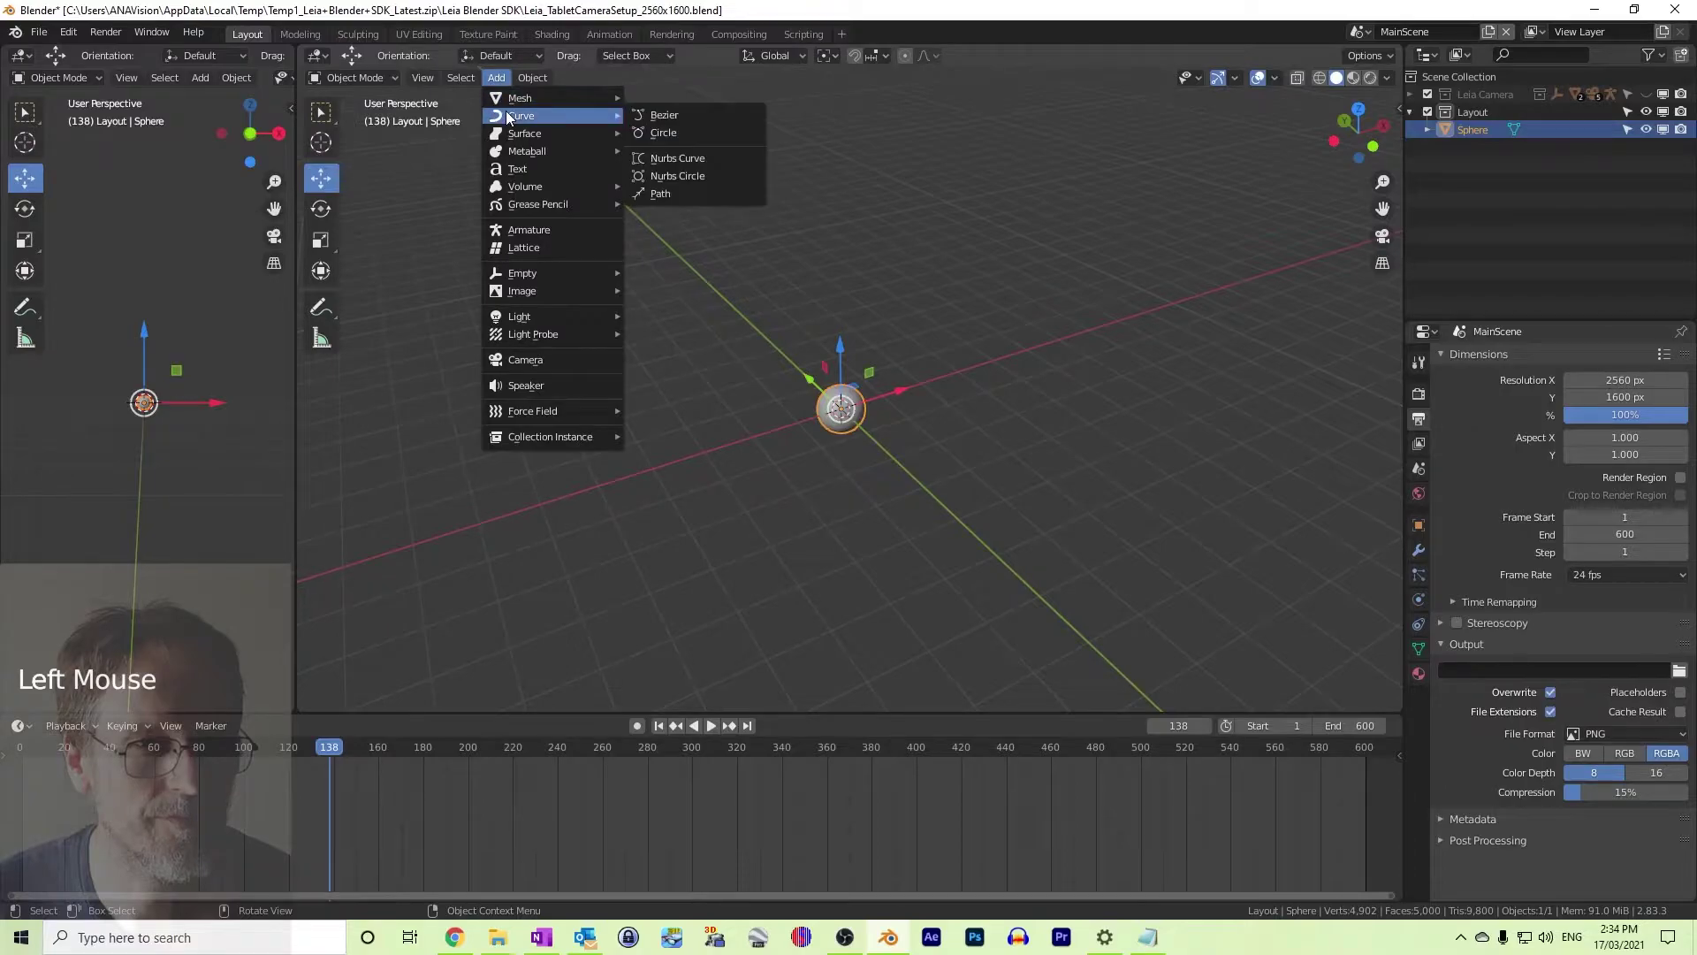
{"action": "left_click", "coordinate": [677, 131]}
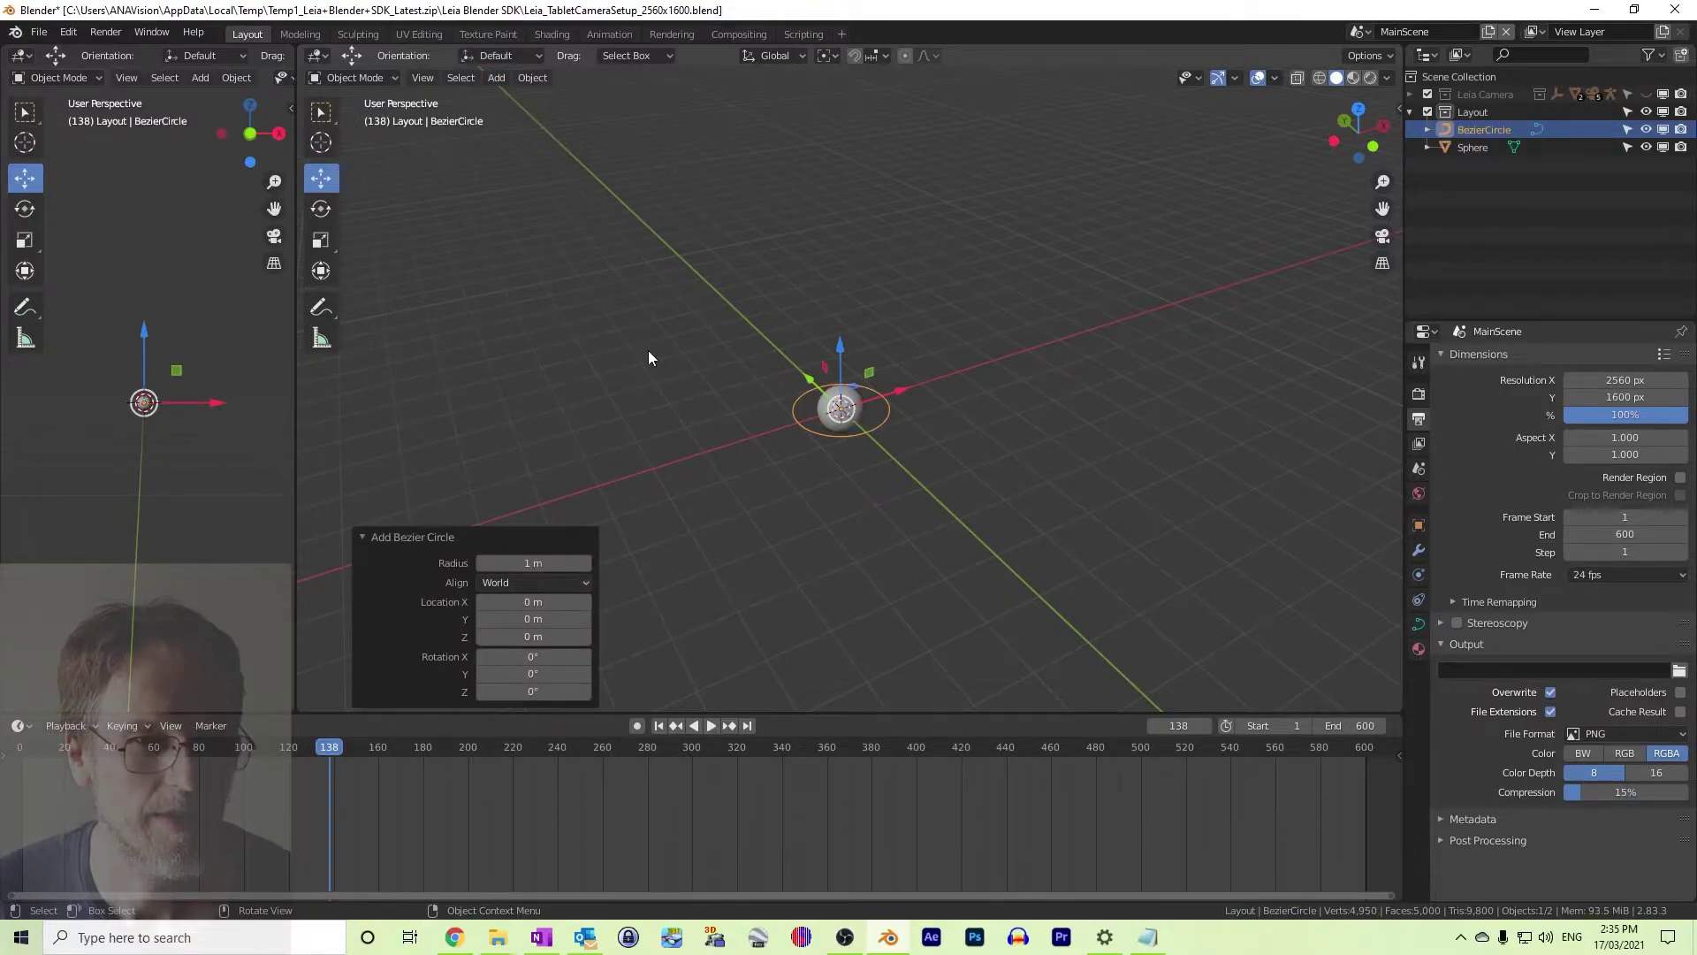
{"action": "left_click", "coordinate": [554, 563]}
{"action": "type", "text": "5"}
{"action": "key", "text": "Return"}
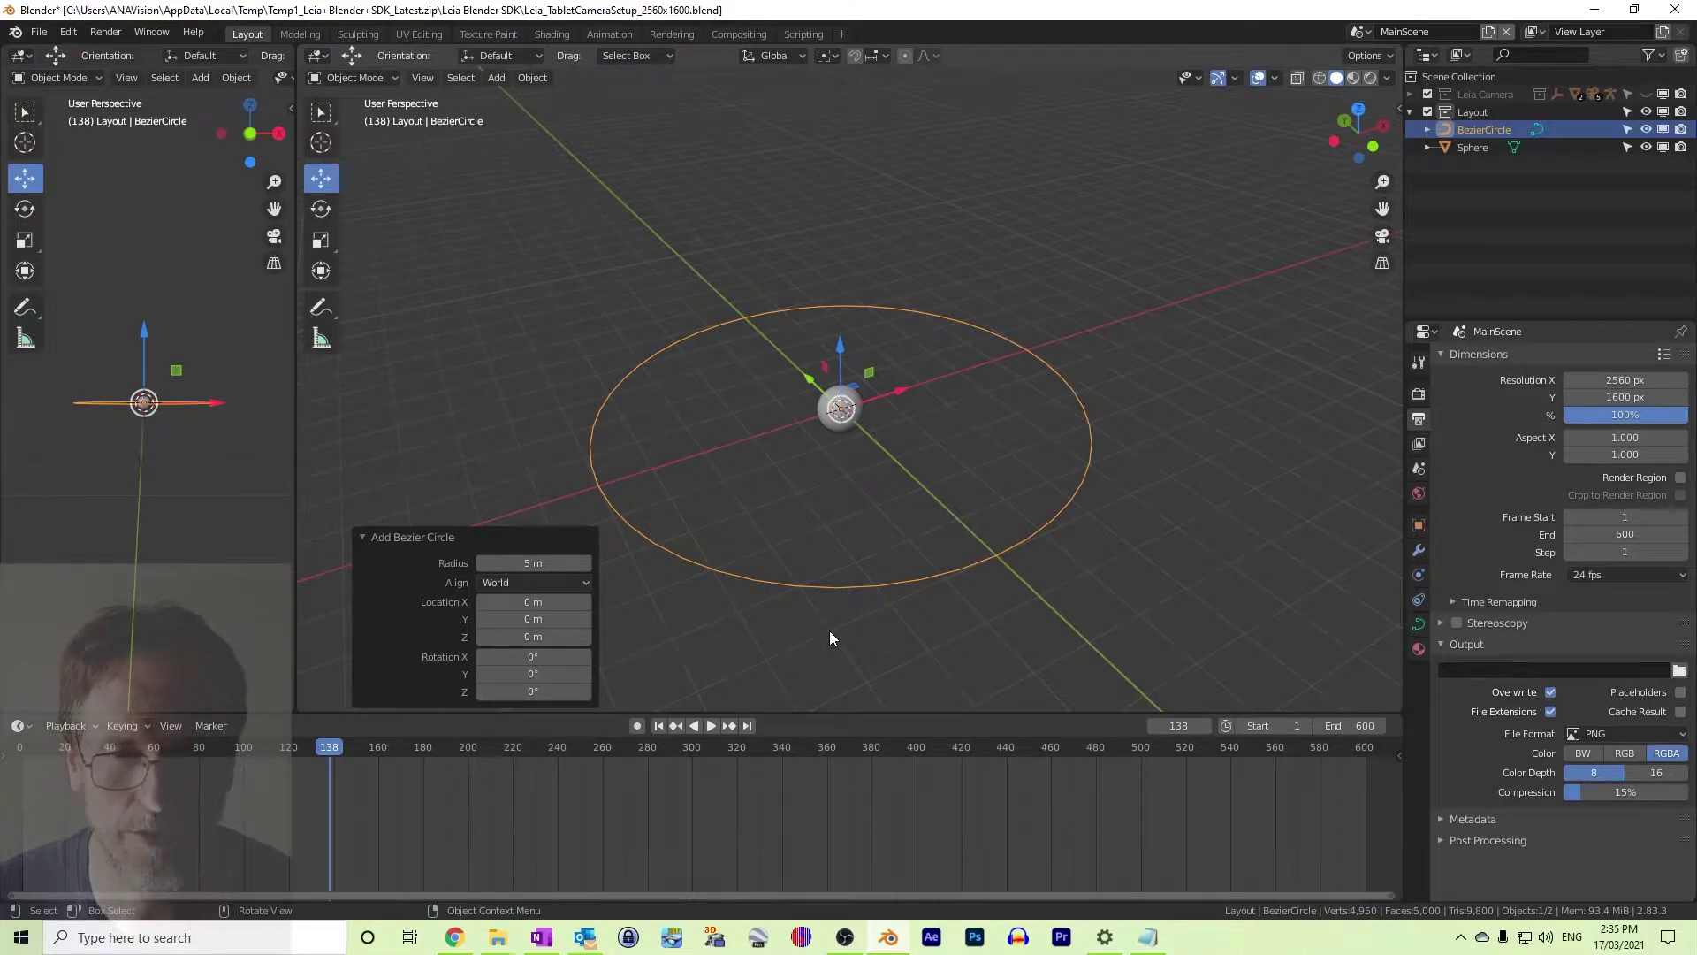
{"action": "left_click", "coordinate": [852, 394]}
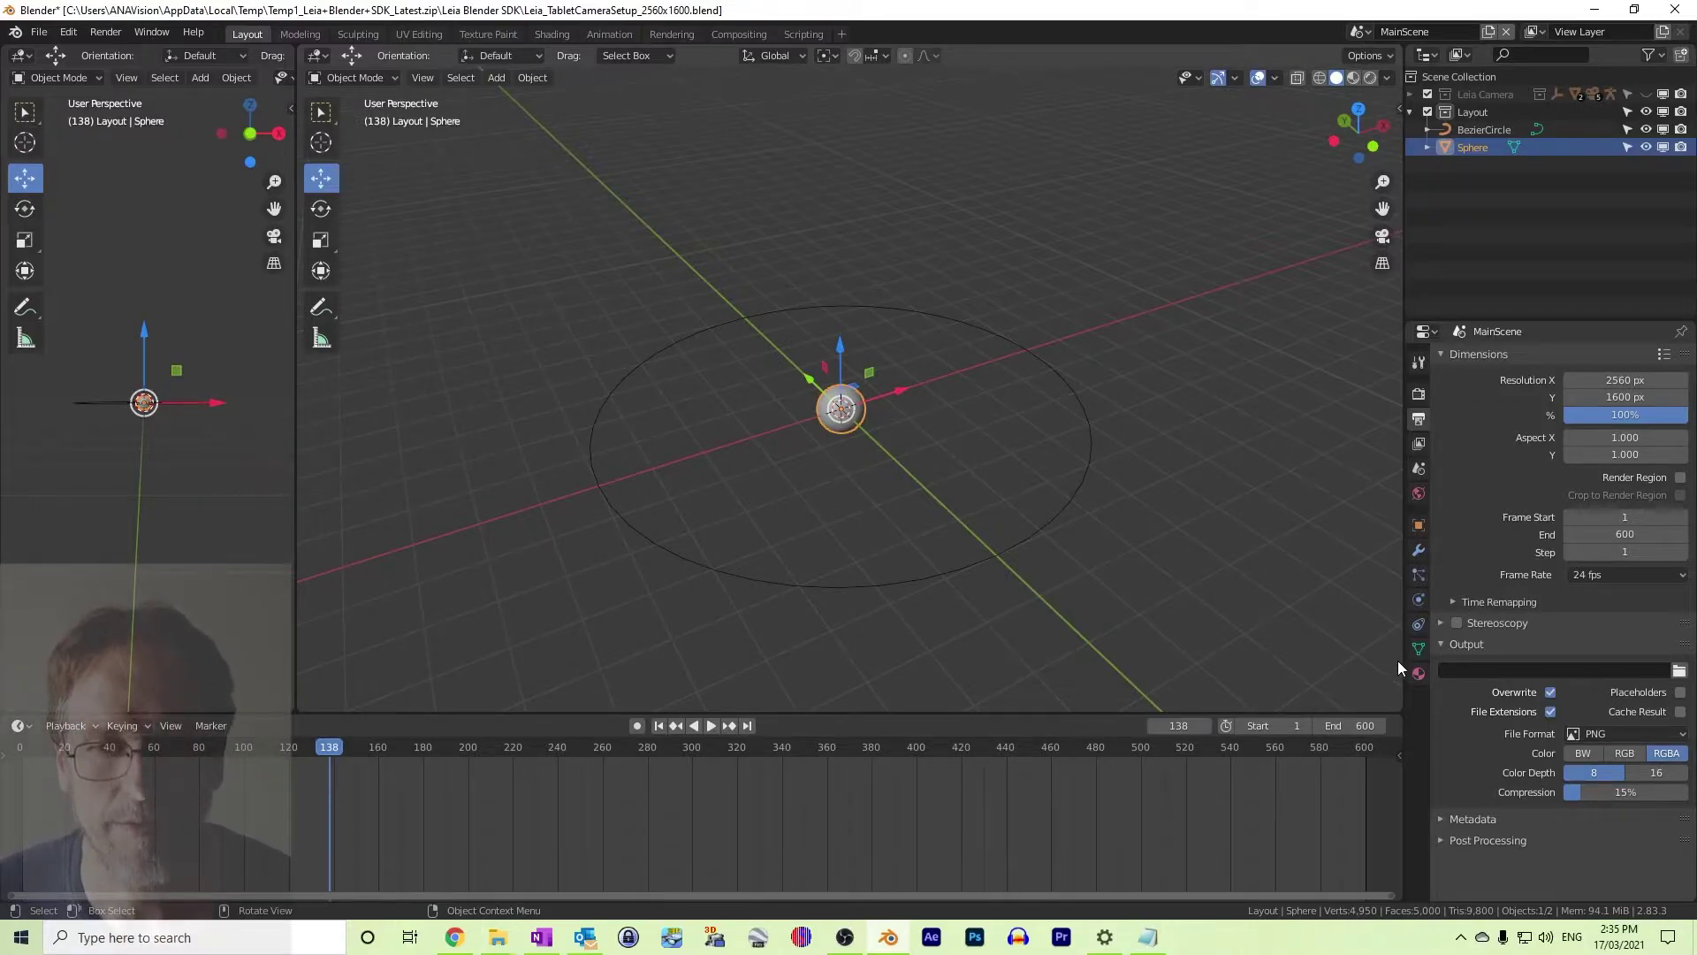
Give the sphere a Follow Path constraint targeting BezierCircle
{"action": "left_click", "coordinate": [1417, 624]}
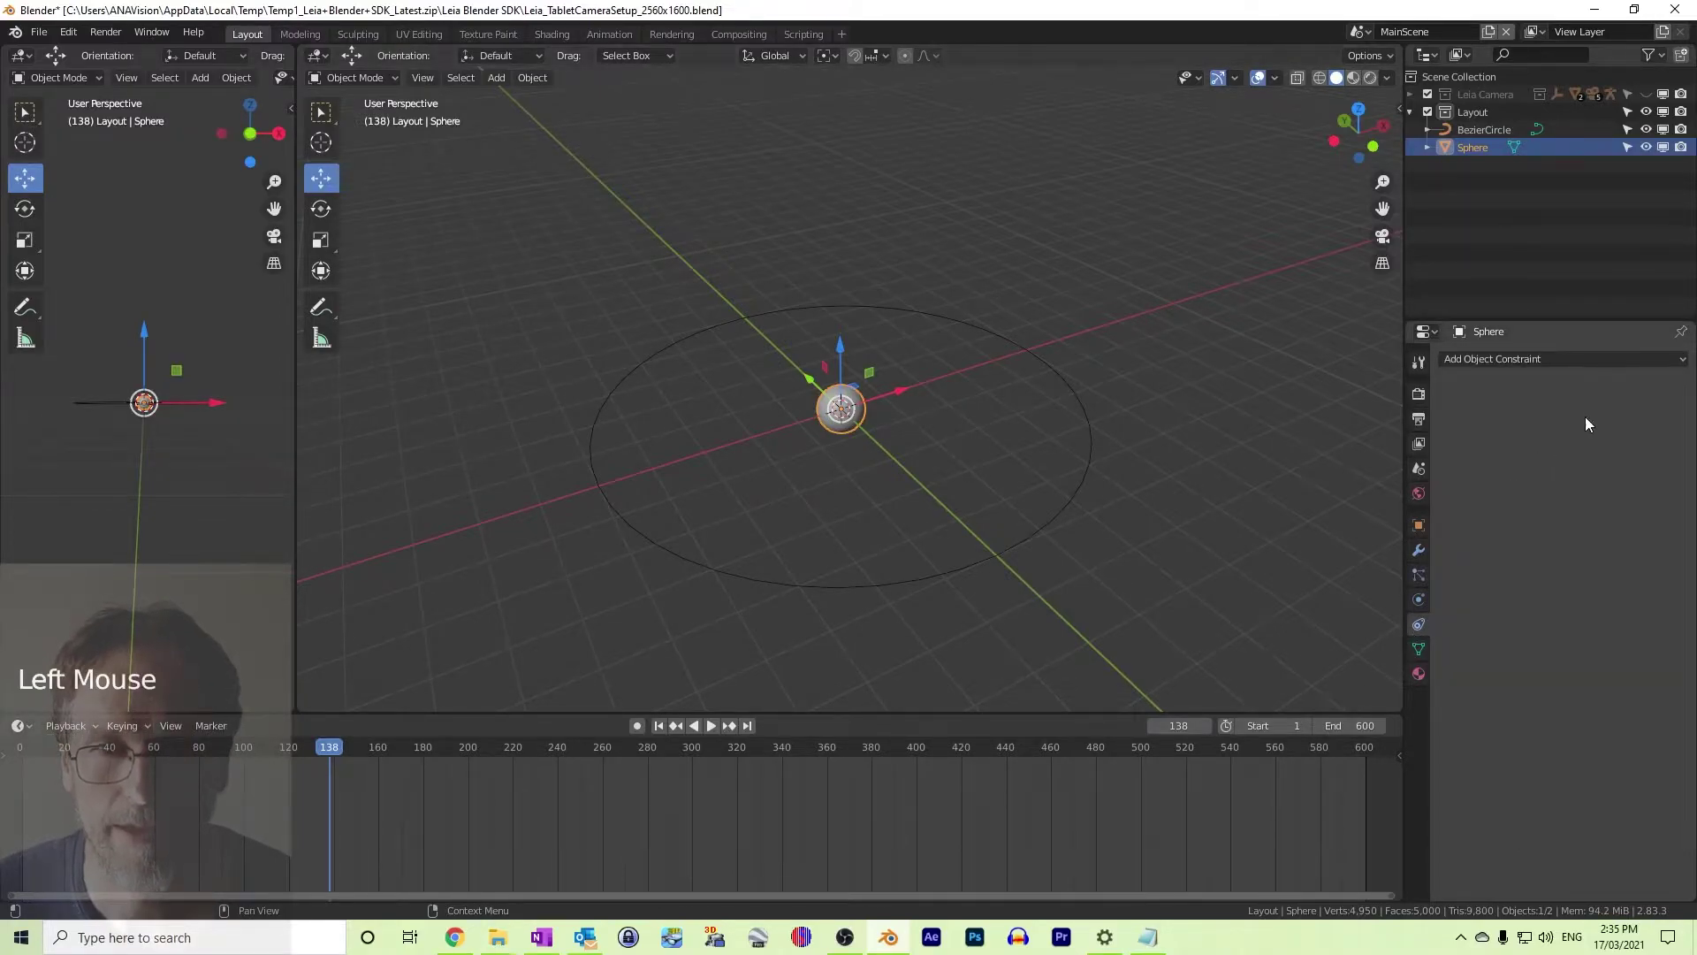
{"action": "left_click", "coordinate": [1676, 362]}
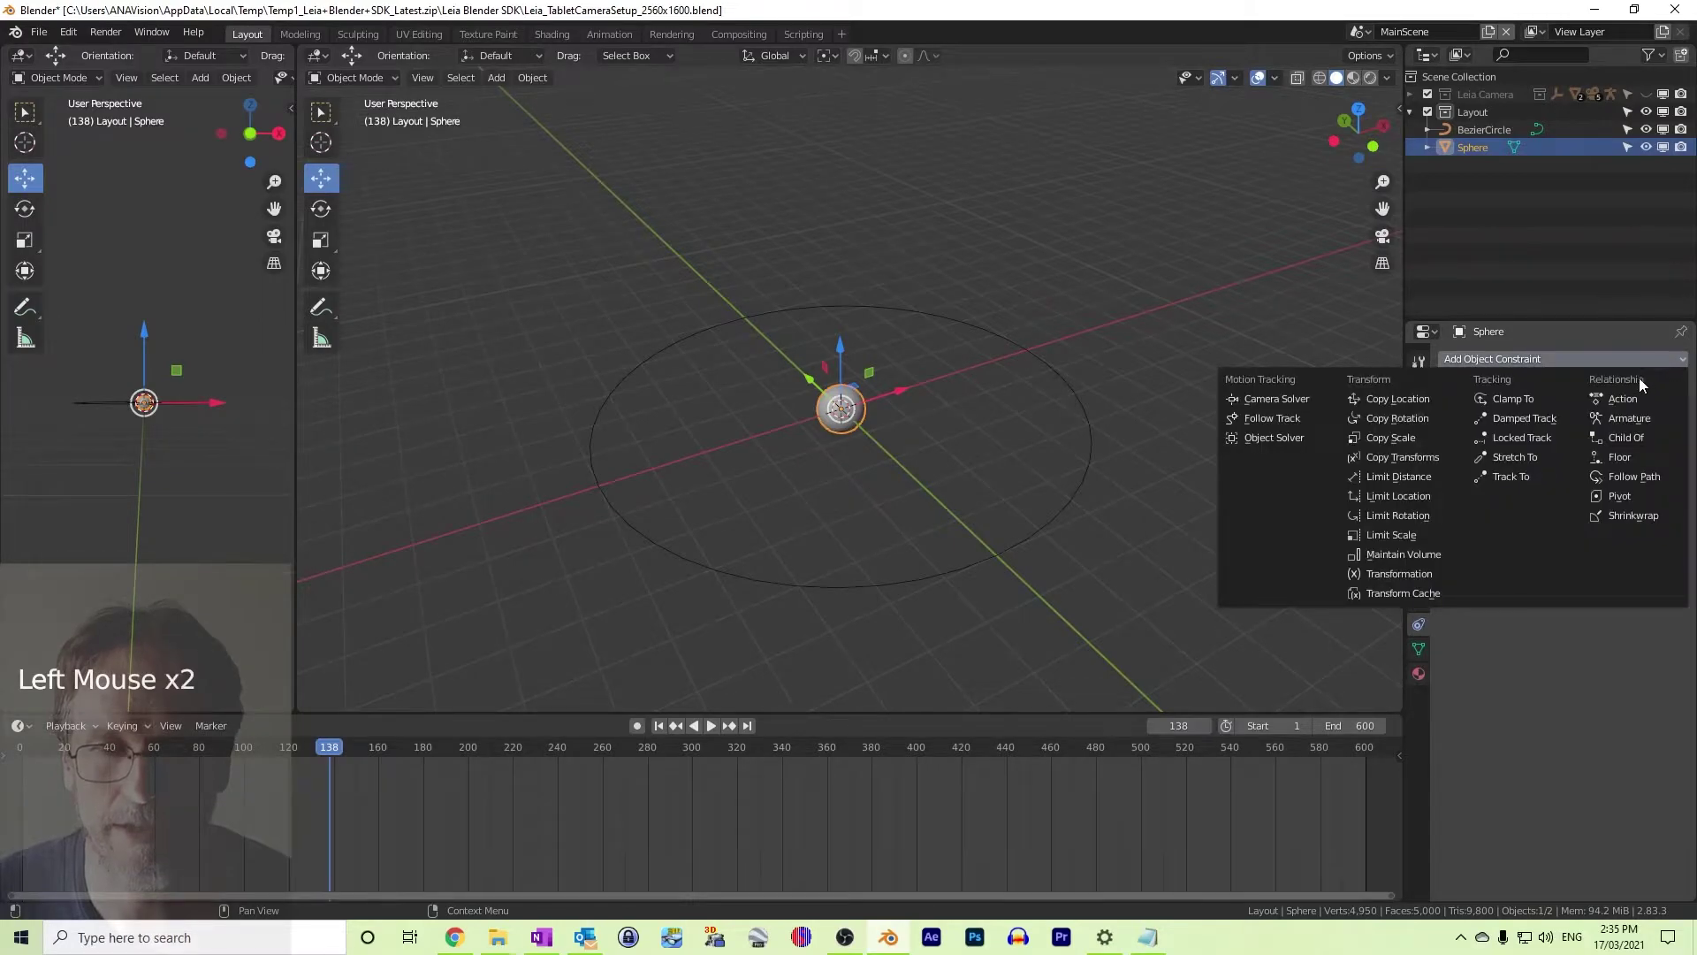
{"action": "left_click", "coordinate": [1631, 477]}
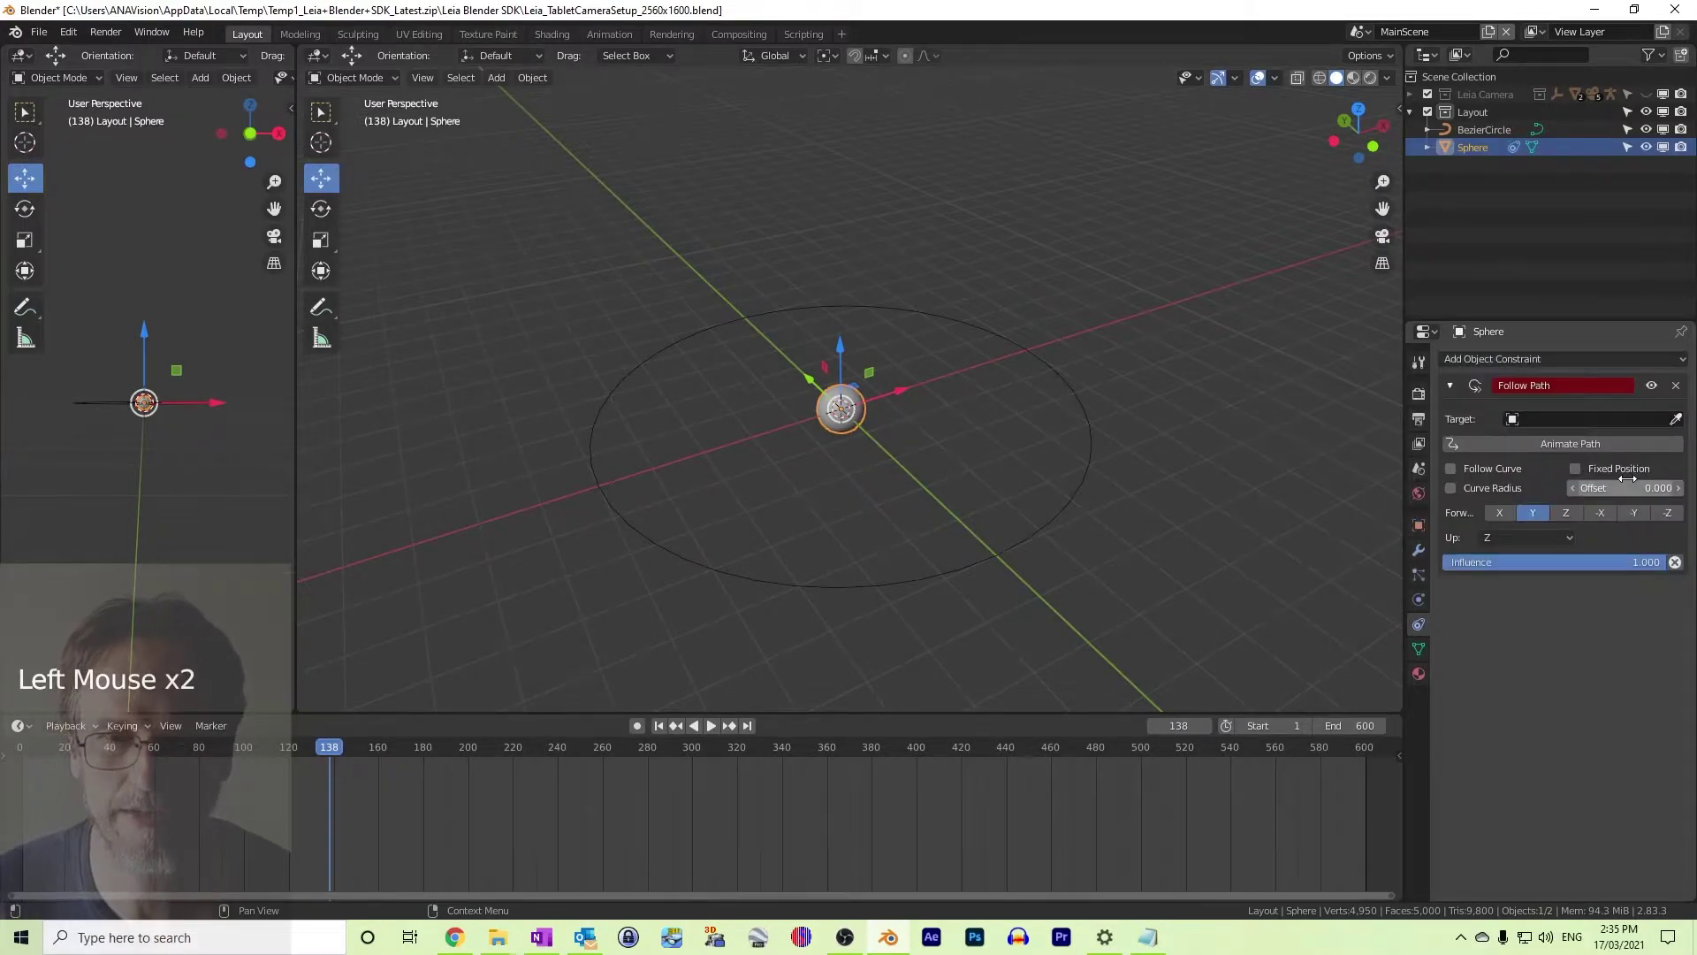
{"action": "left_click", "coordinate": [1570, 417]}
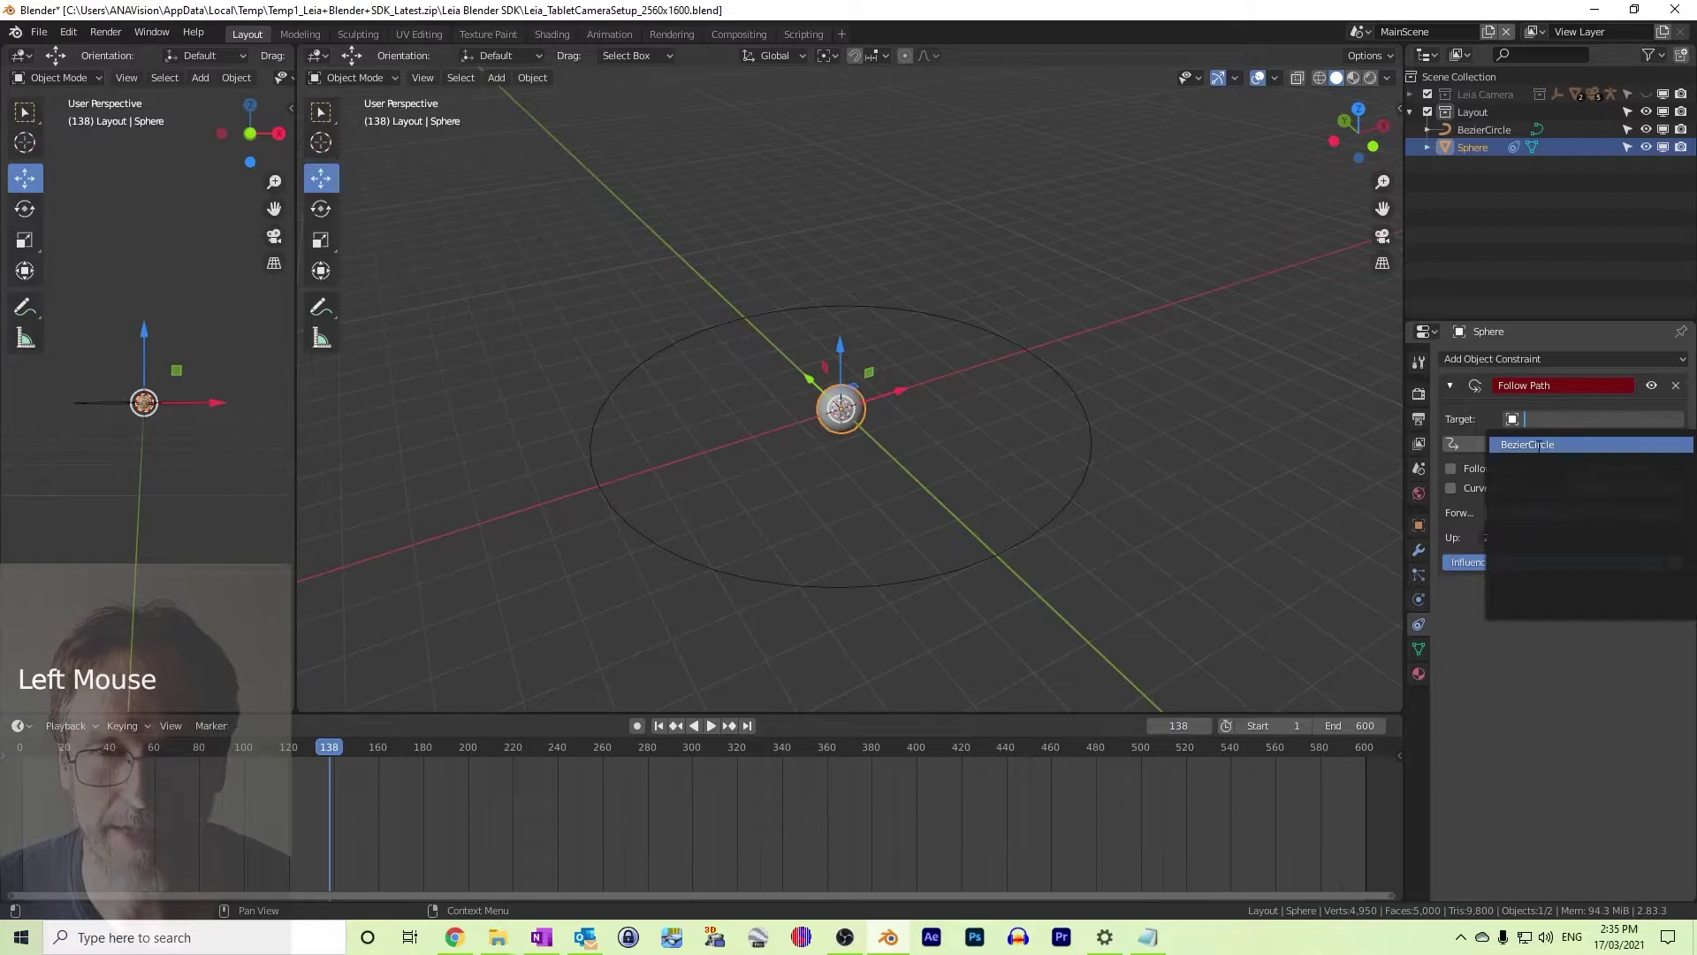
{"action": "left_click", "coordinate": [1539, 444]}
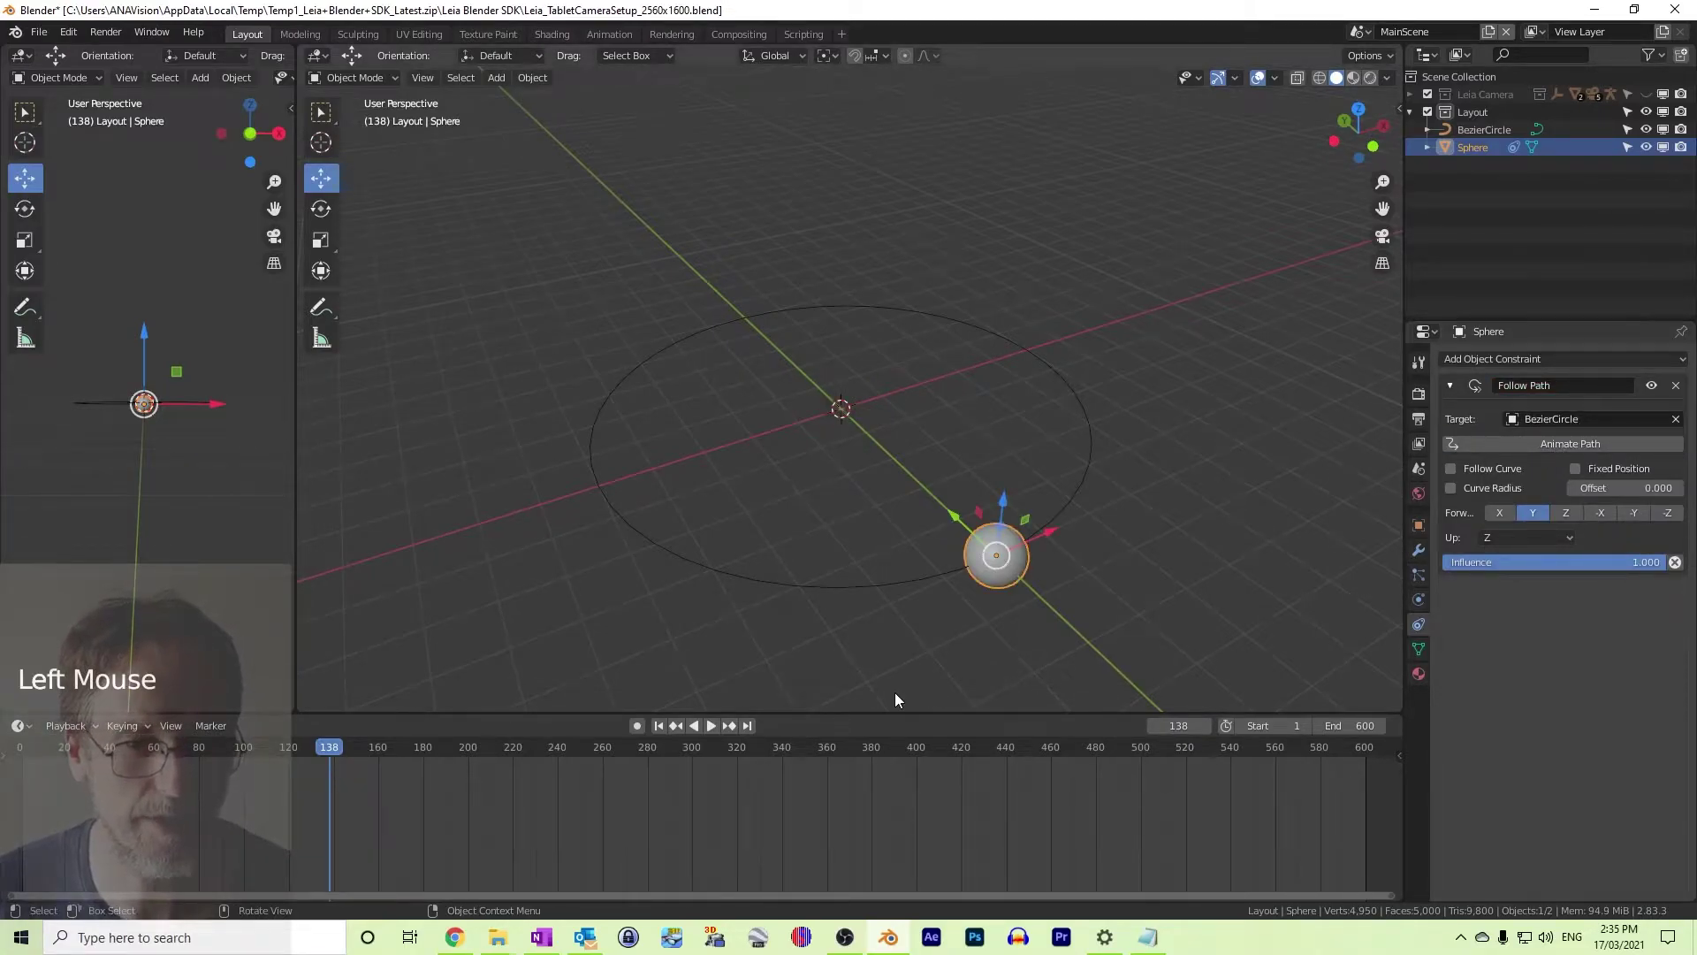
Play the animation to watch the sphere orbit the circle, stopping at frame 204
{"action": "left_click", "coordinate": [709, 725]}
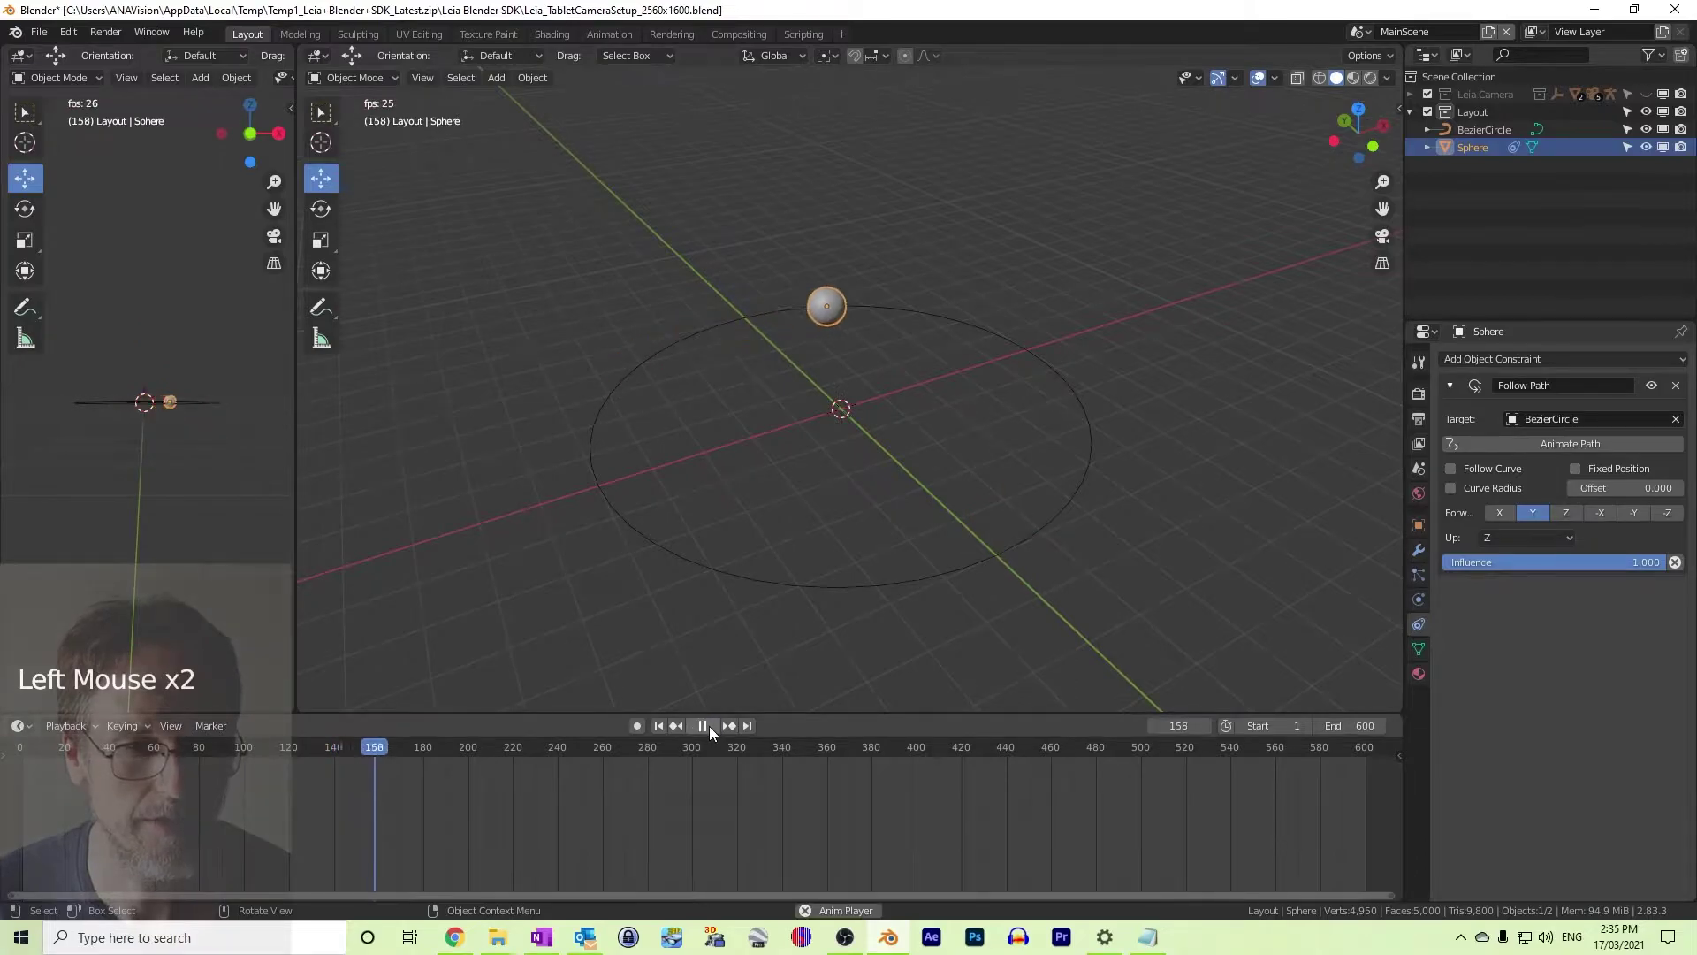
{"action": "left_click", "coordinate": [702, 725]}
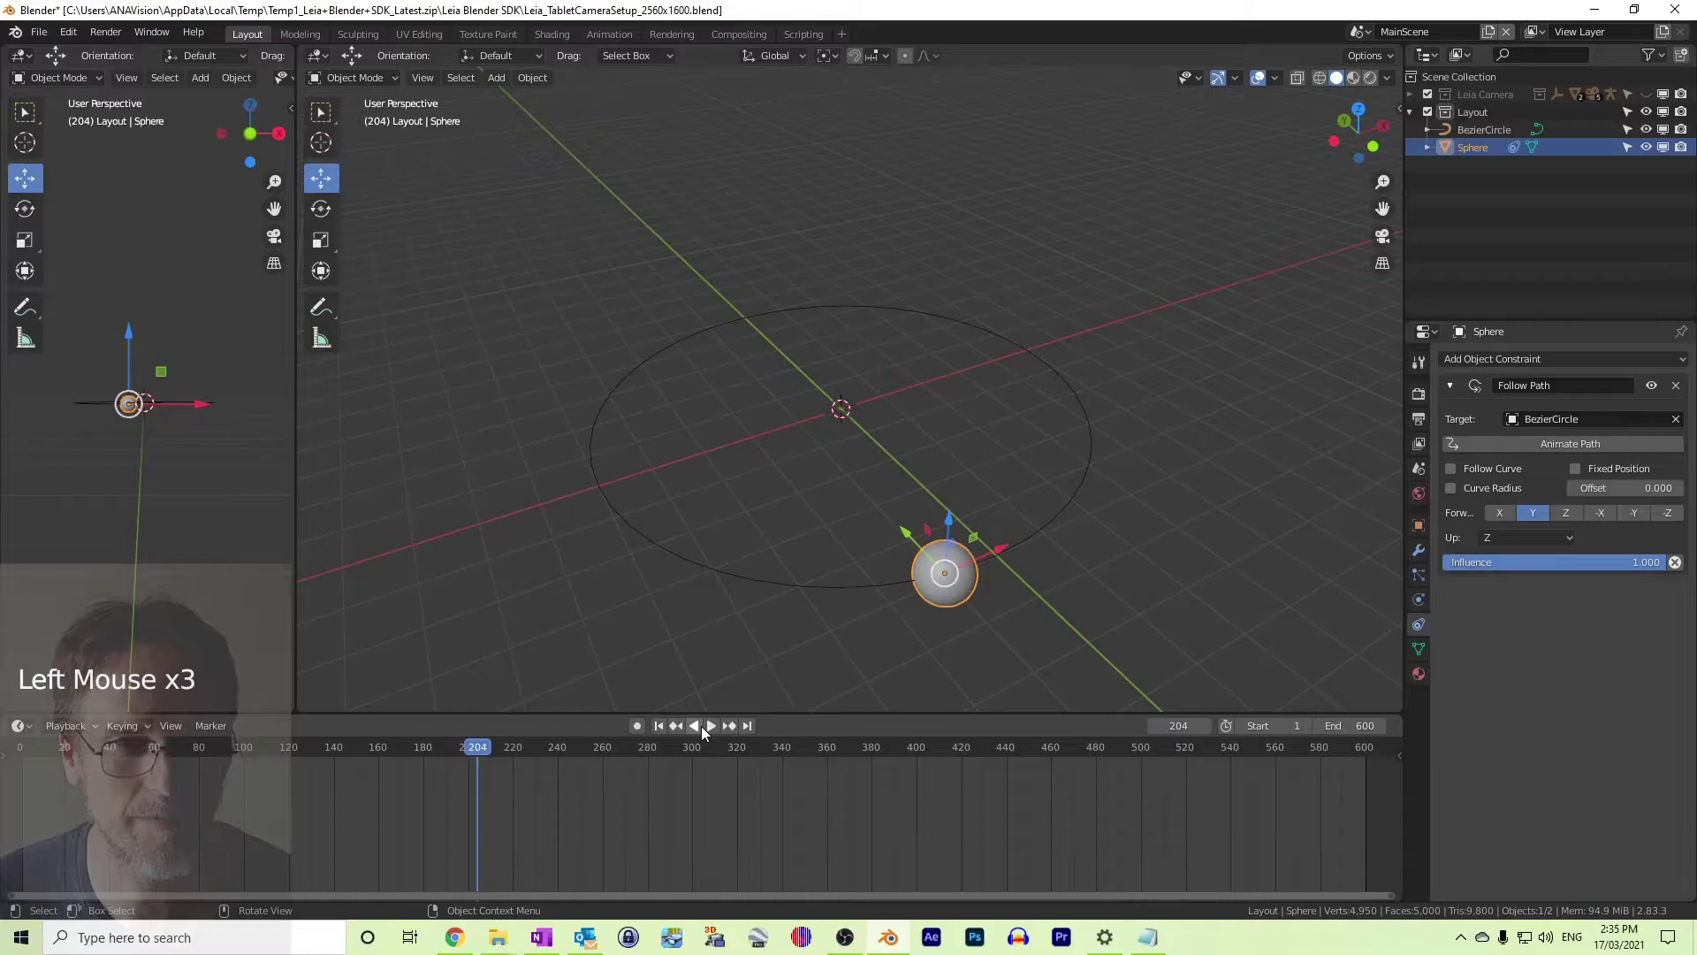
{"action": "left_click", "coordinate": [495, 76]}
Add a second UV sphere with a 2 m radius at the origin
{"action": "mouse_move", "coordinate": [505, 96]}
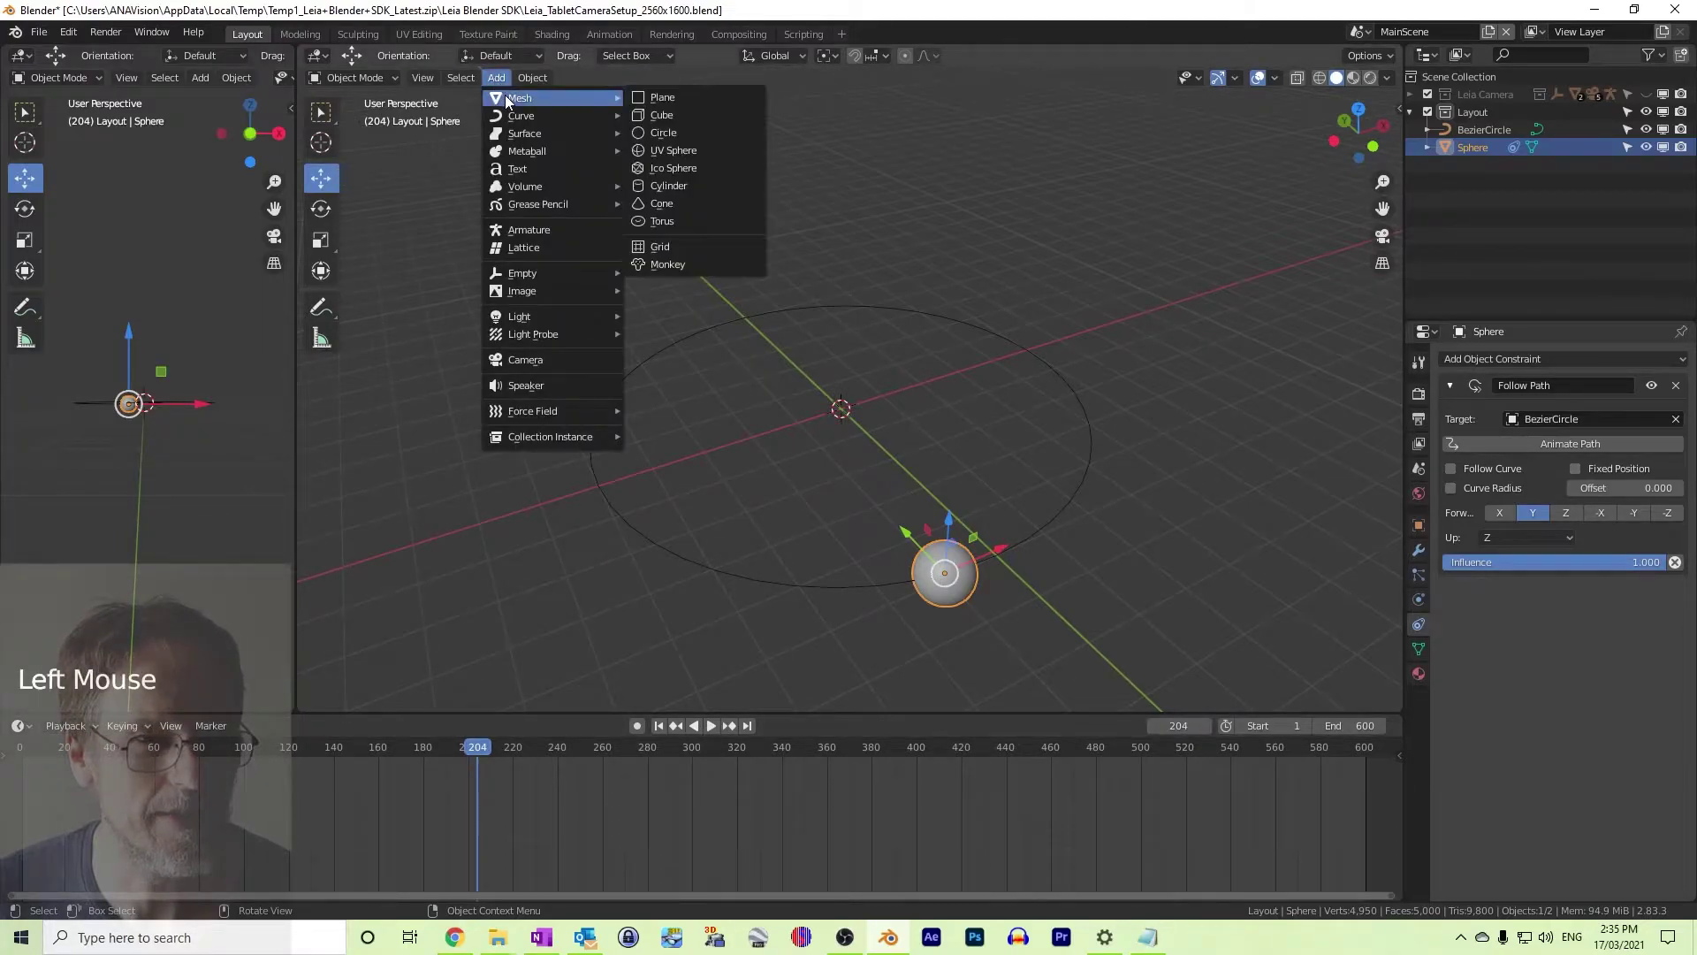
{"action": "left_click", "coordinate": [665, 156]}
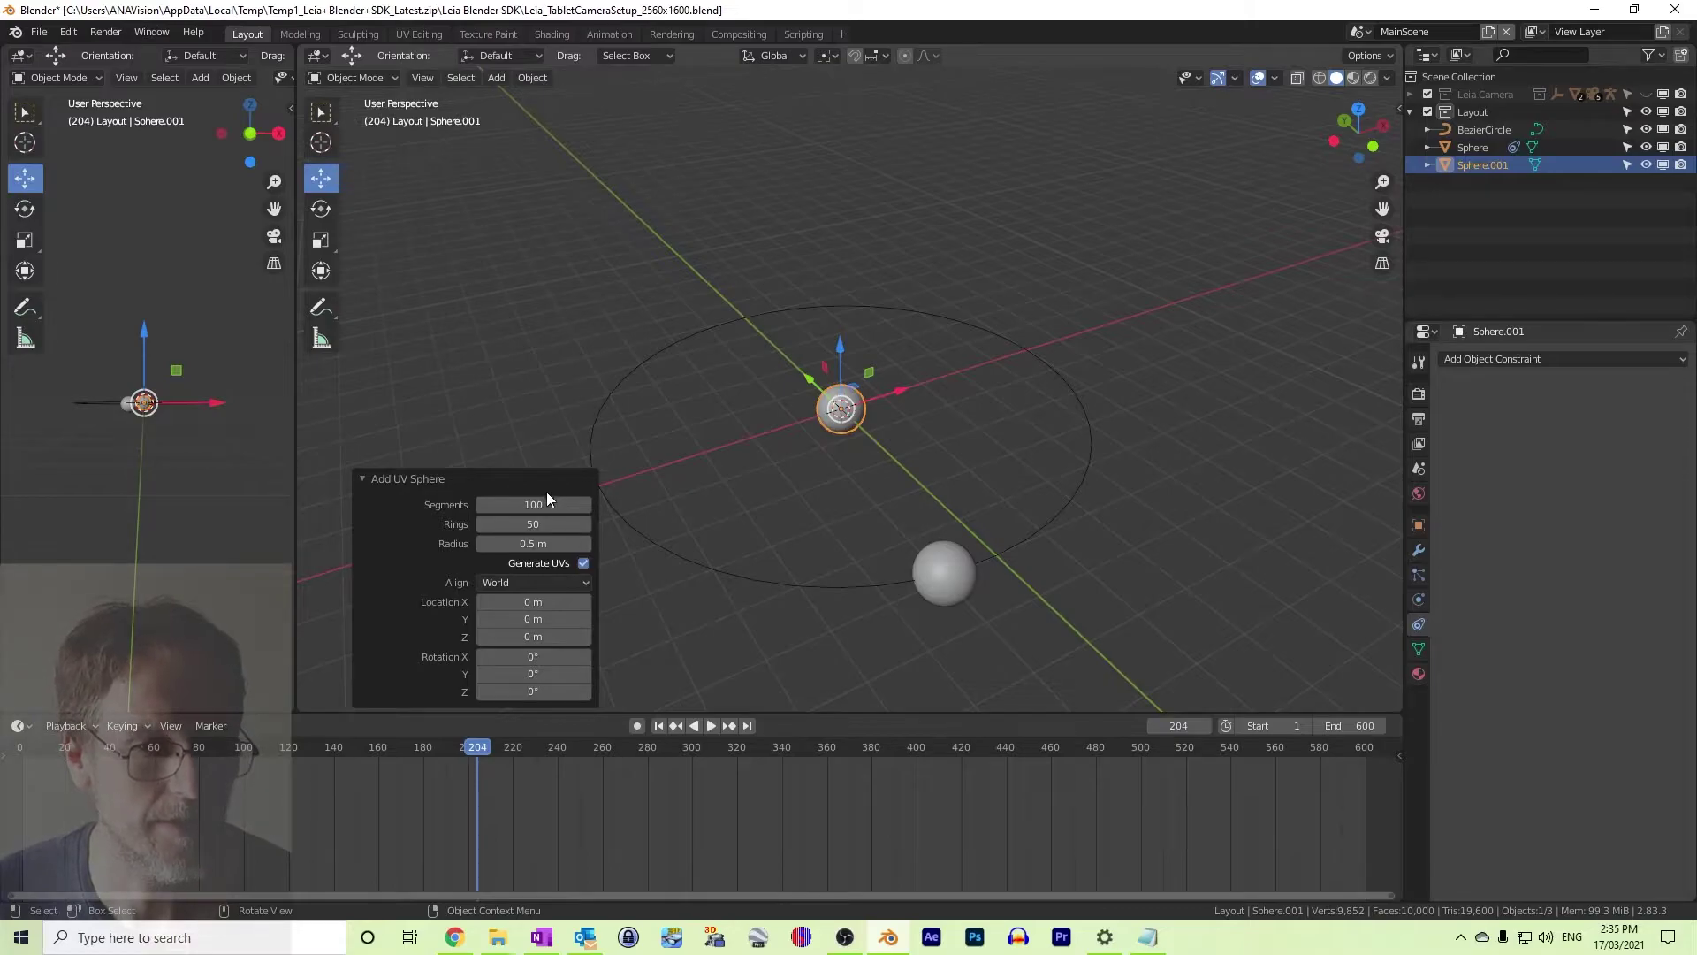
{"action": "left_click", "coordinate": [533, 543]}
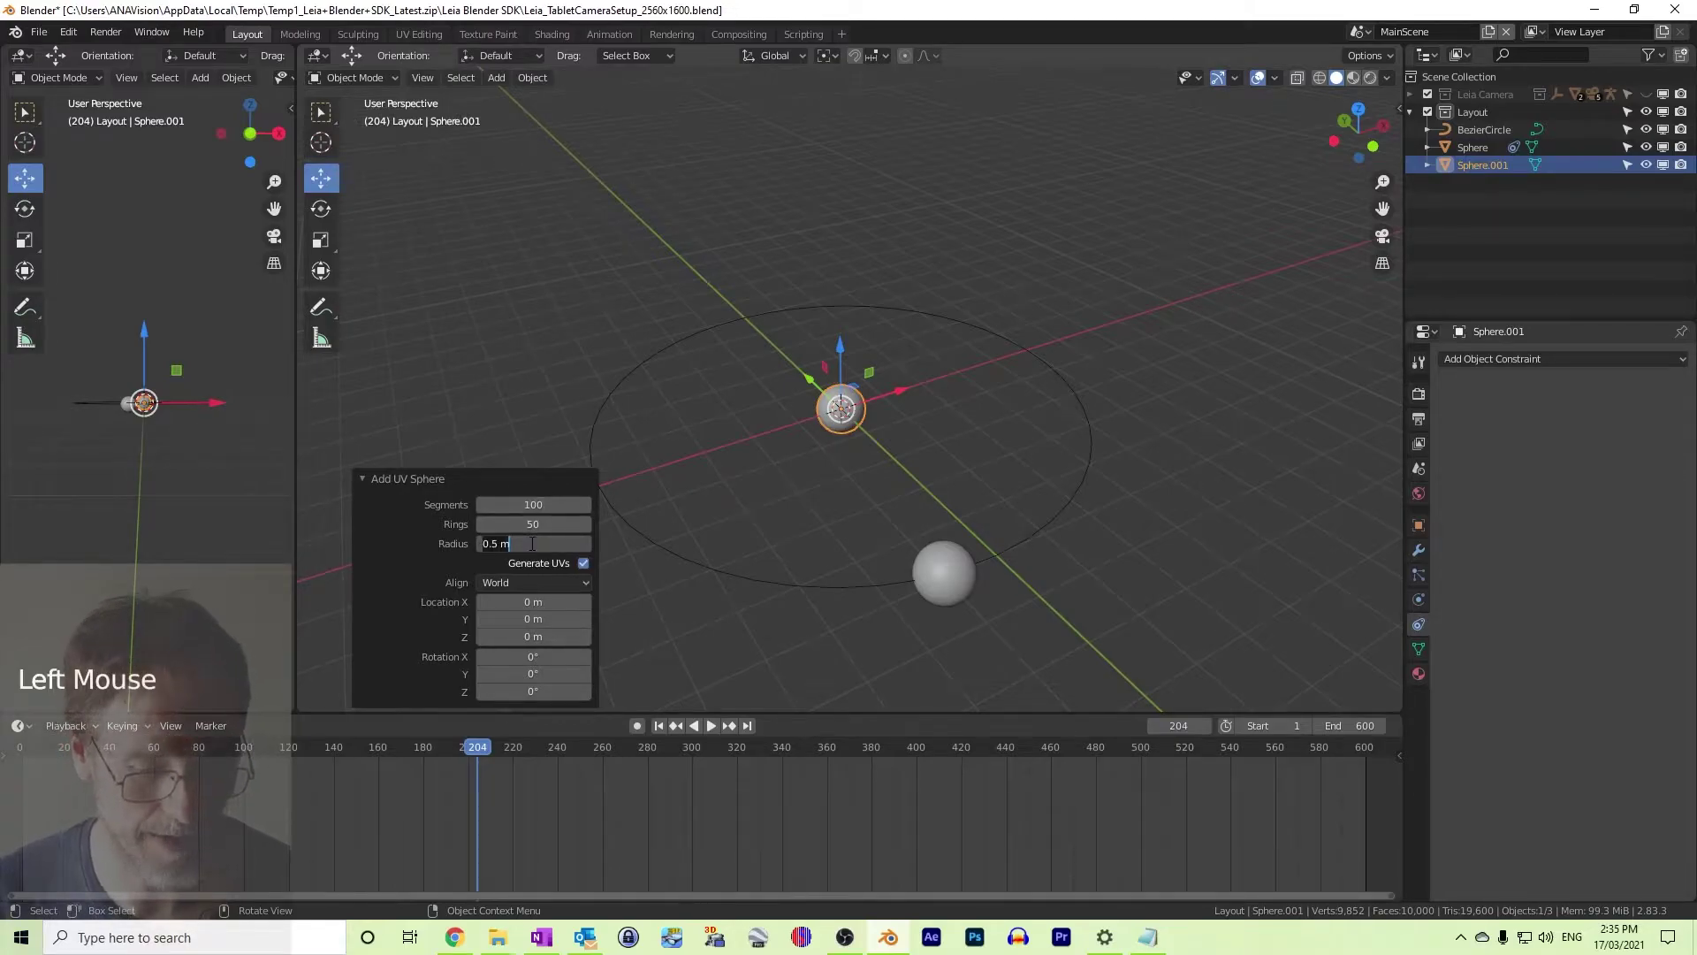
{"action": "type", "text": "2"}
{"action": "key", "text": "Return"}
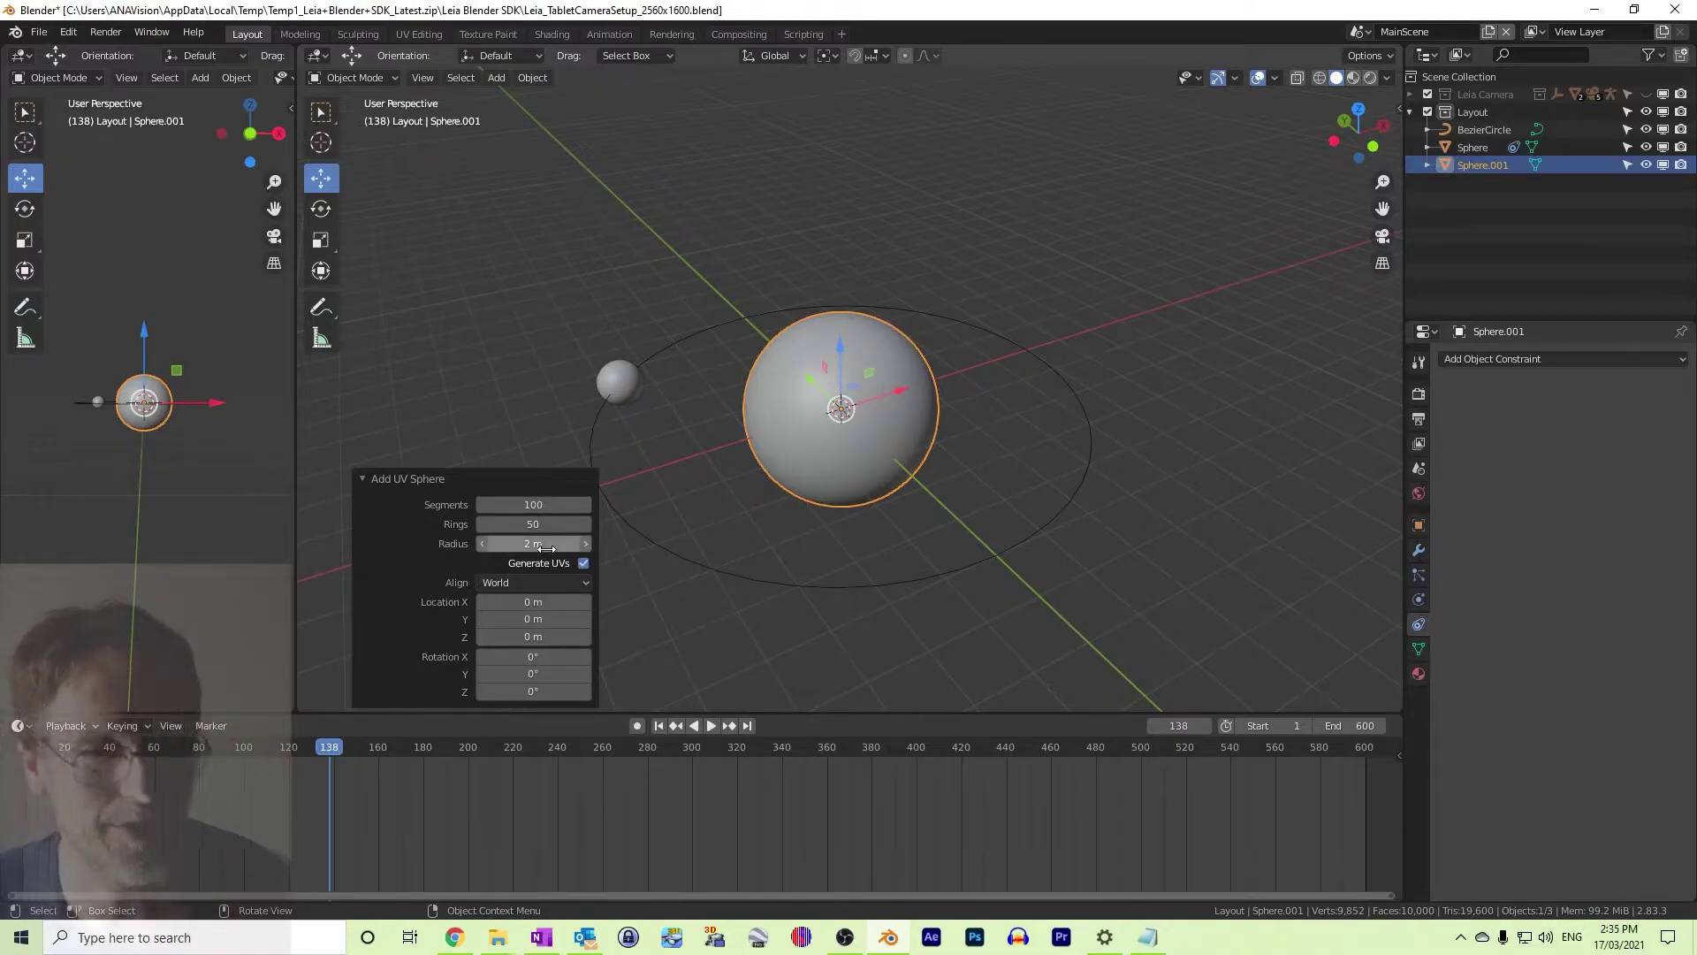
Shade the large sphere smooth and deselect it
{"action": "left_click", "coordinate": [533, 78]}
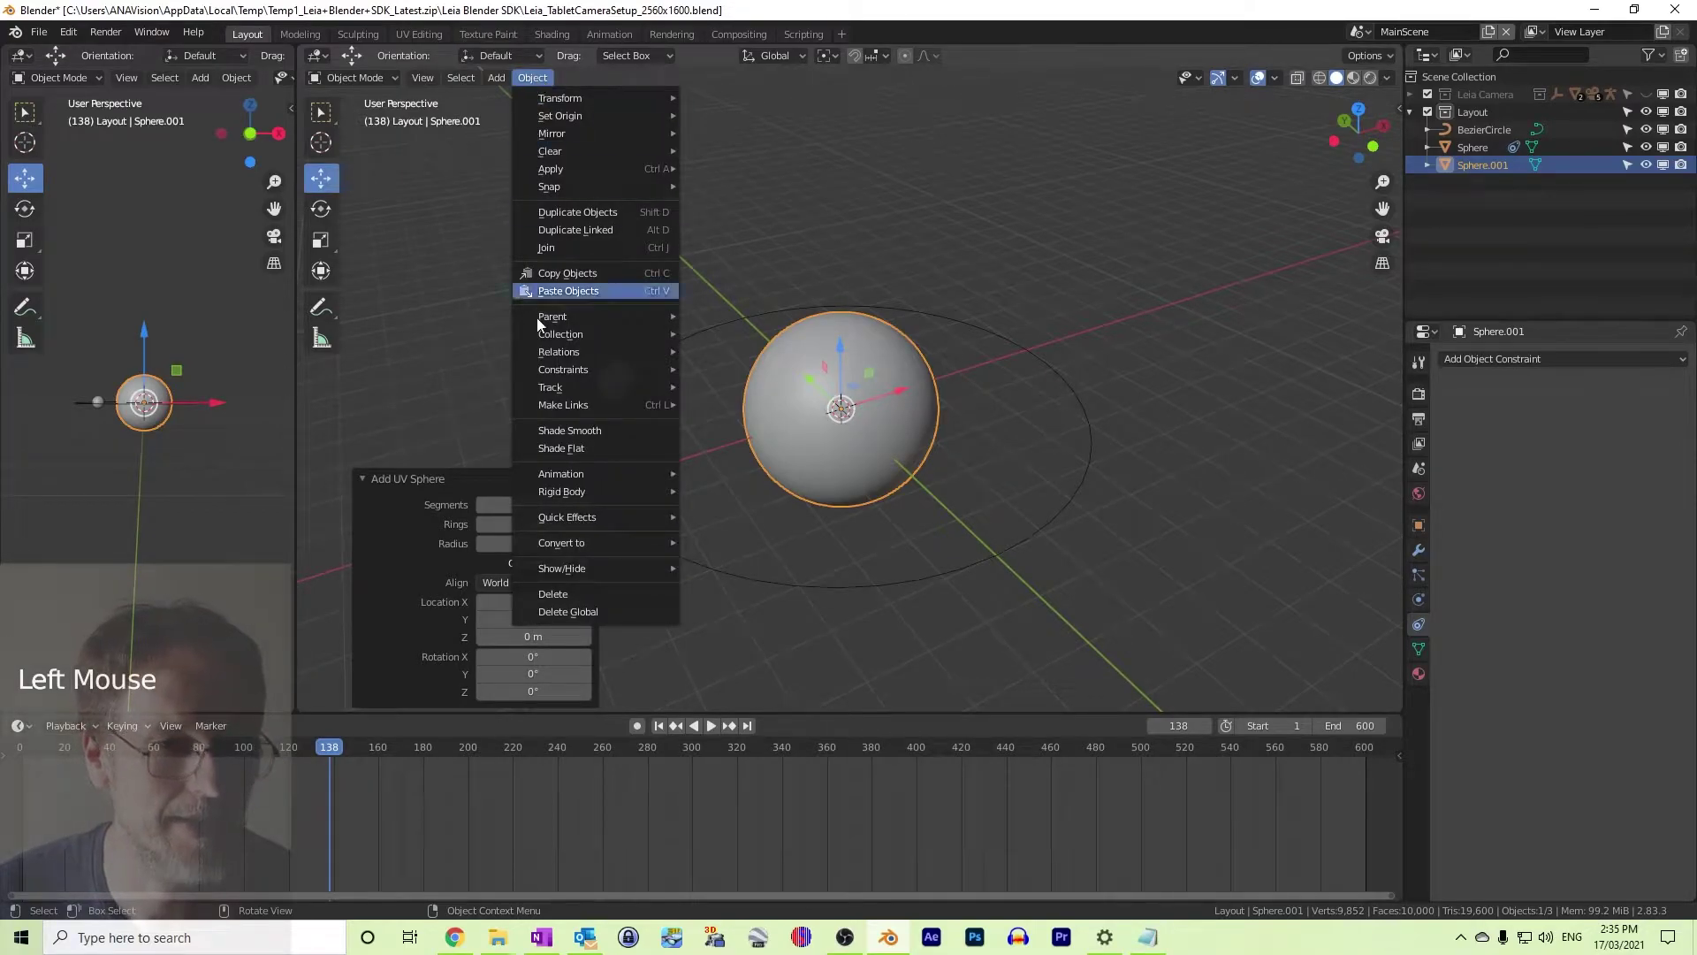
{"action": "left_click", "coordinate": [570, 432]}
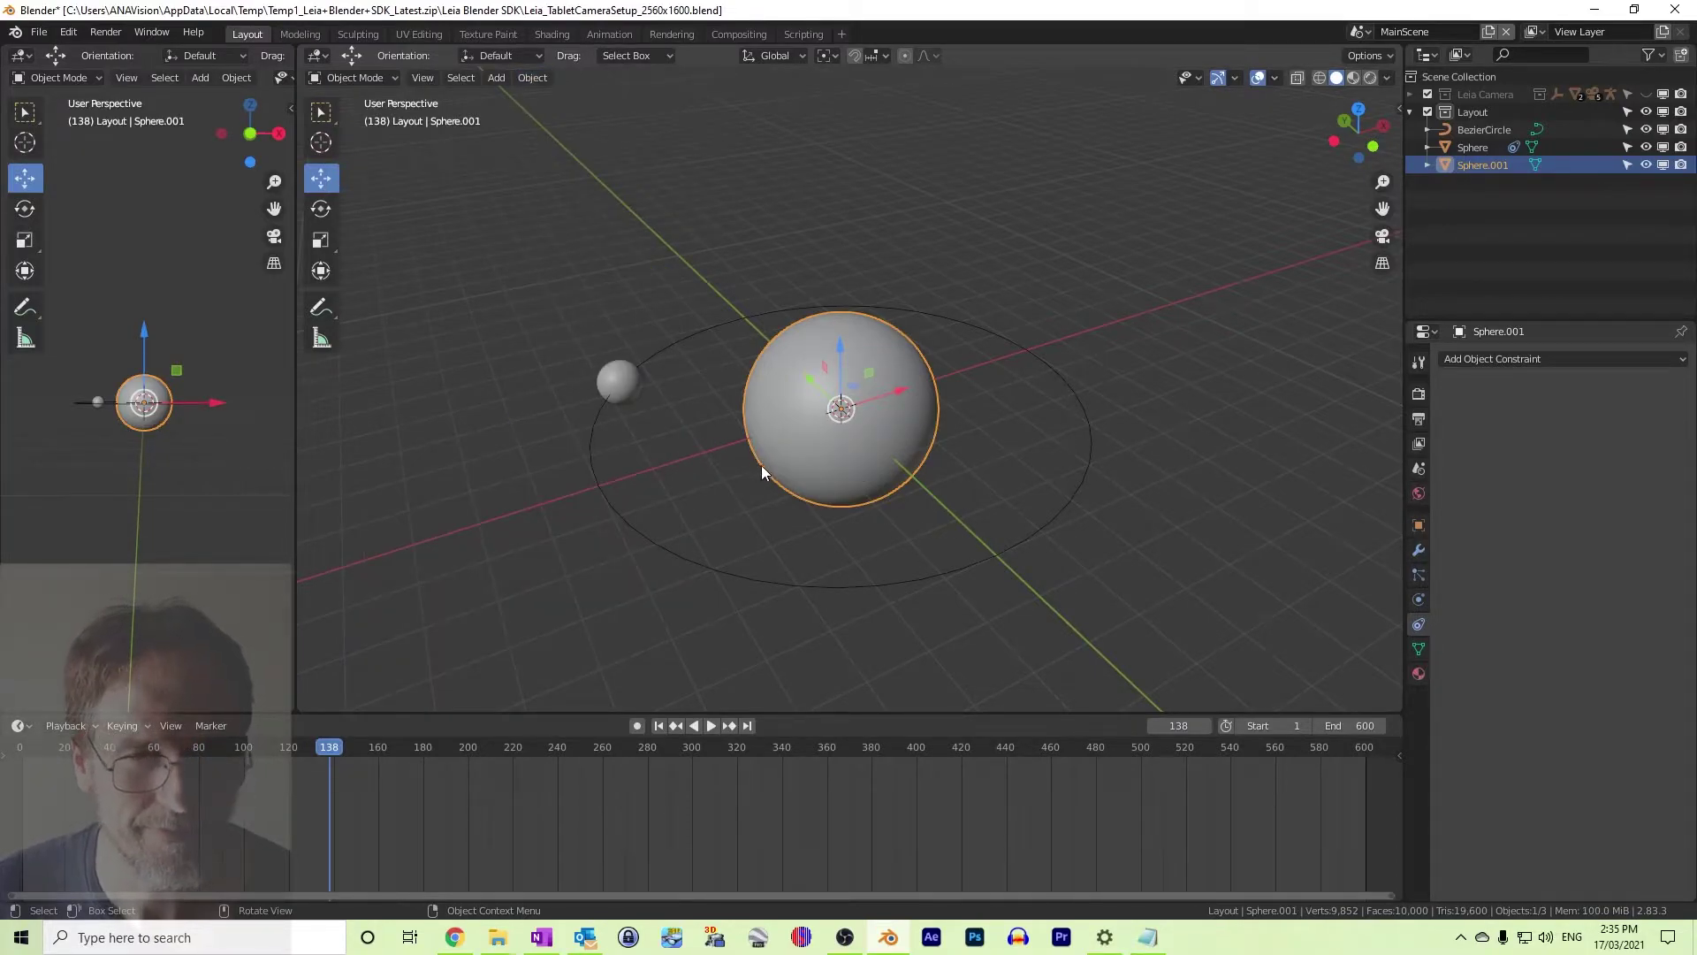
{"action": "left_click", "coordinate": [766, 525]}
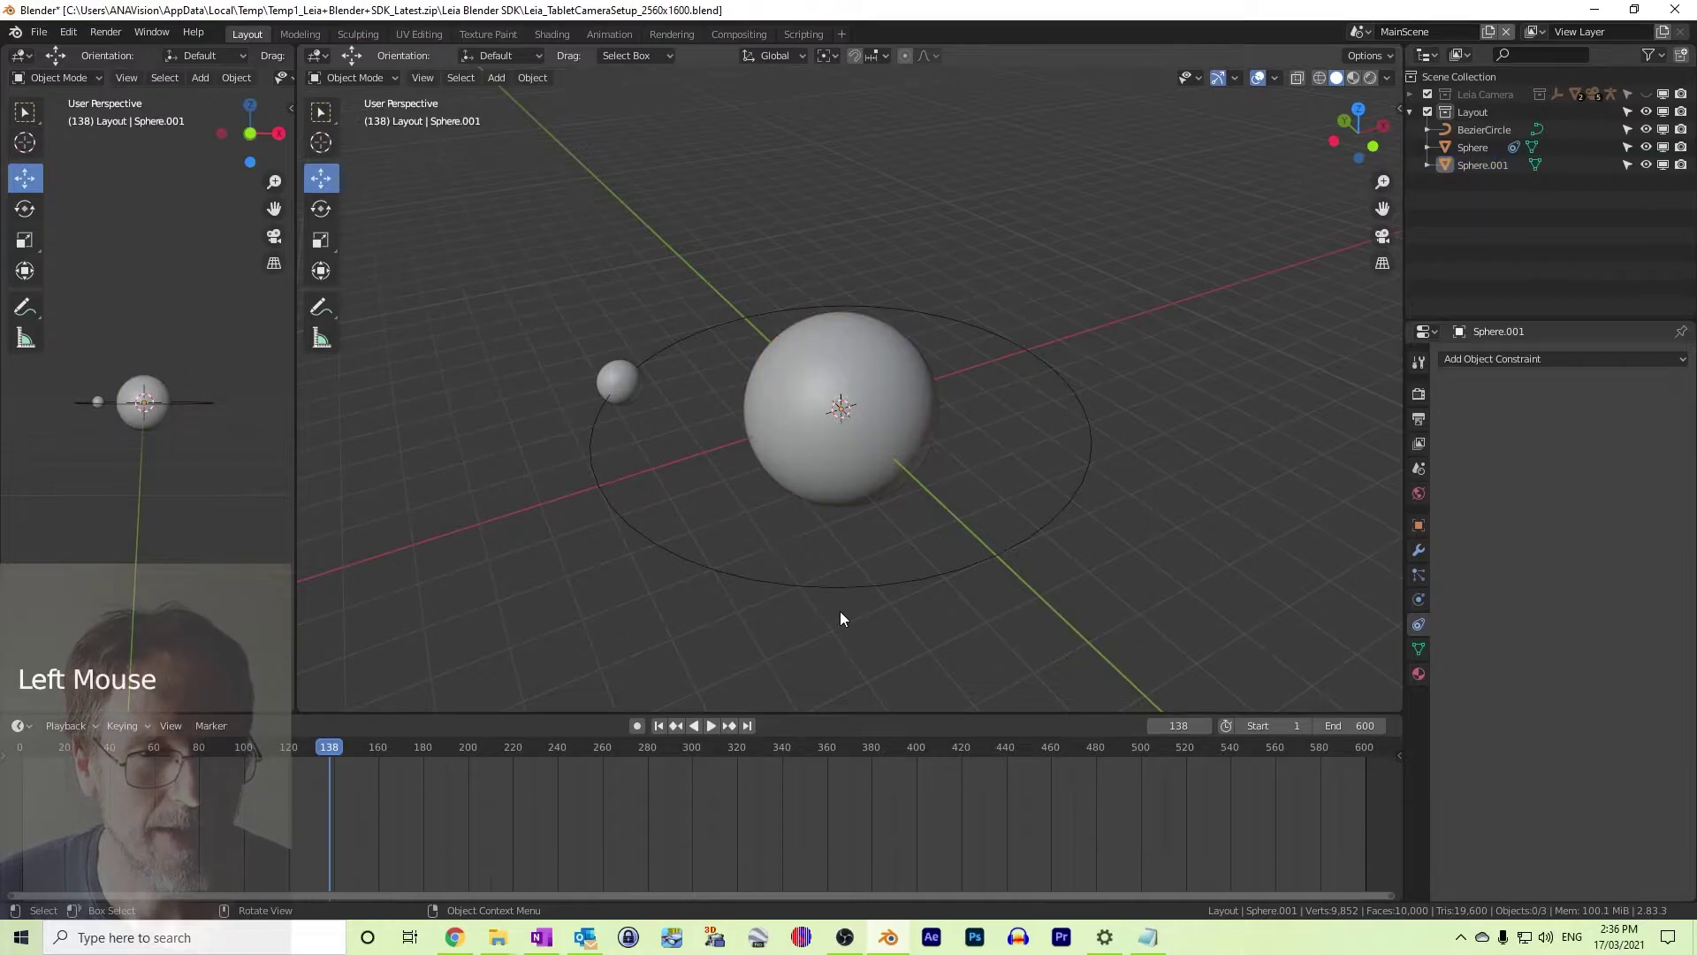
{"action": "left_click", "coordinate": [1369, 78]}
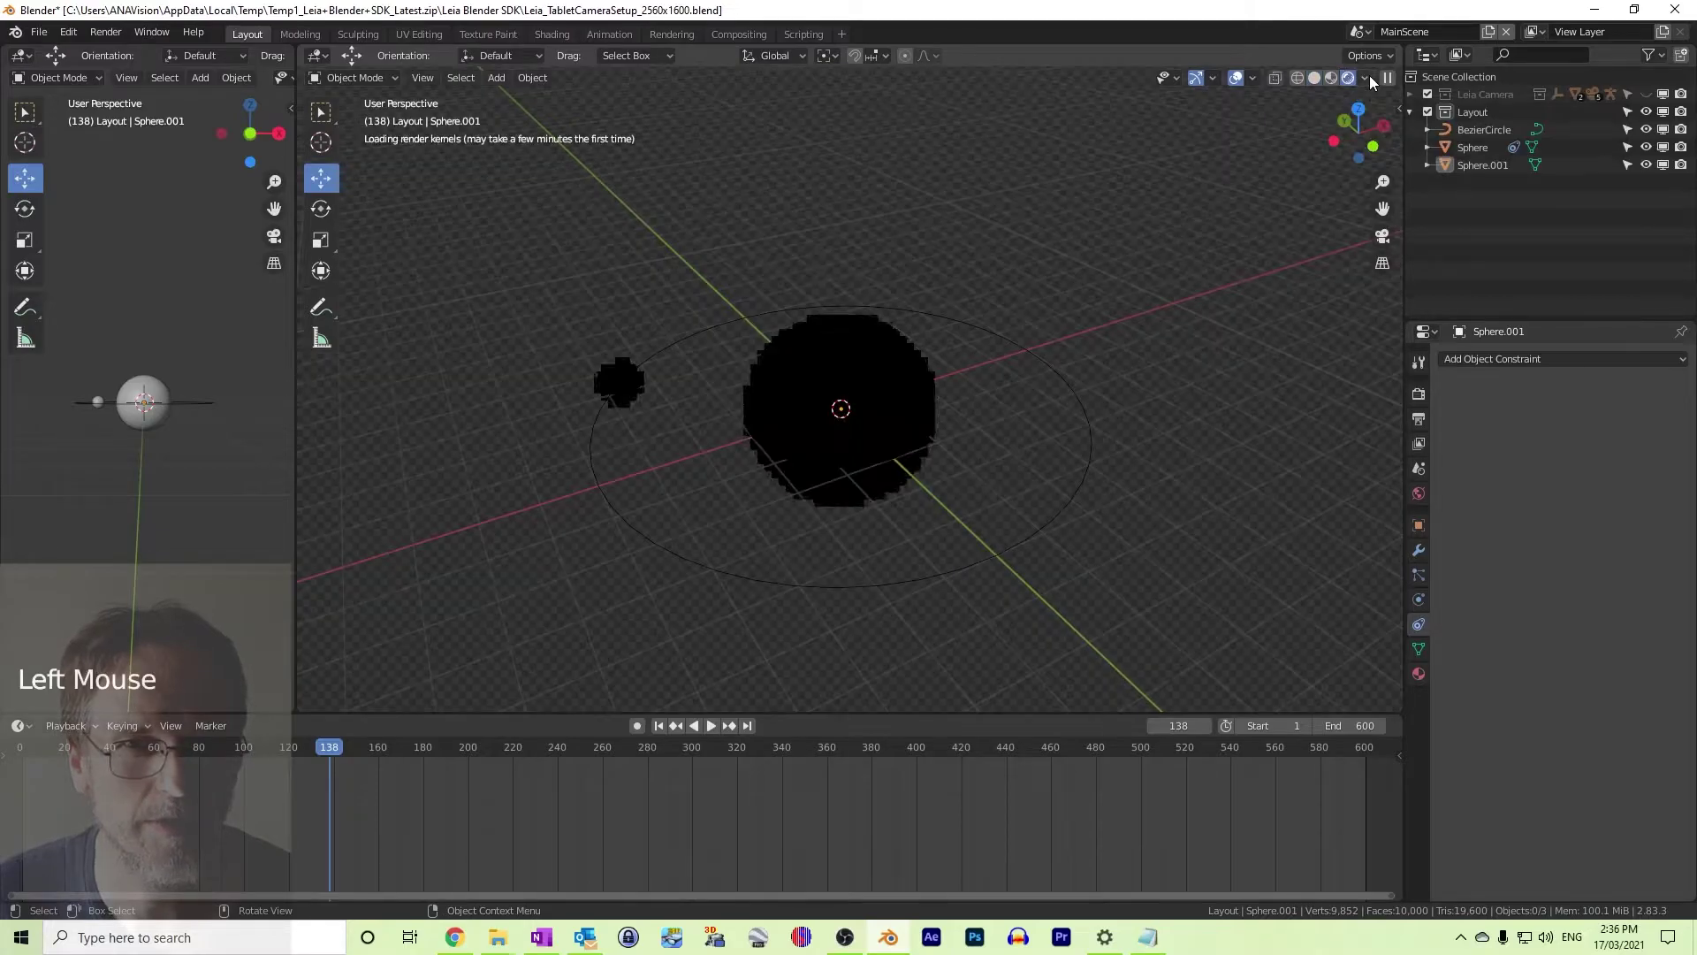
{"action": "left_click", "coordinate": [1313, 78]}
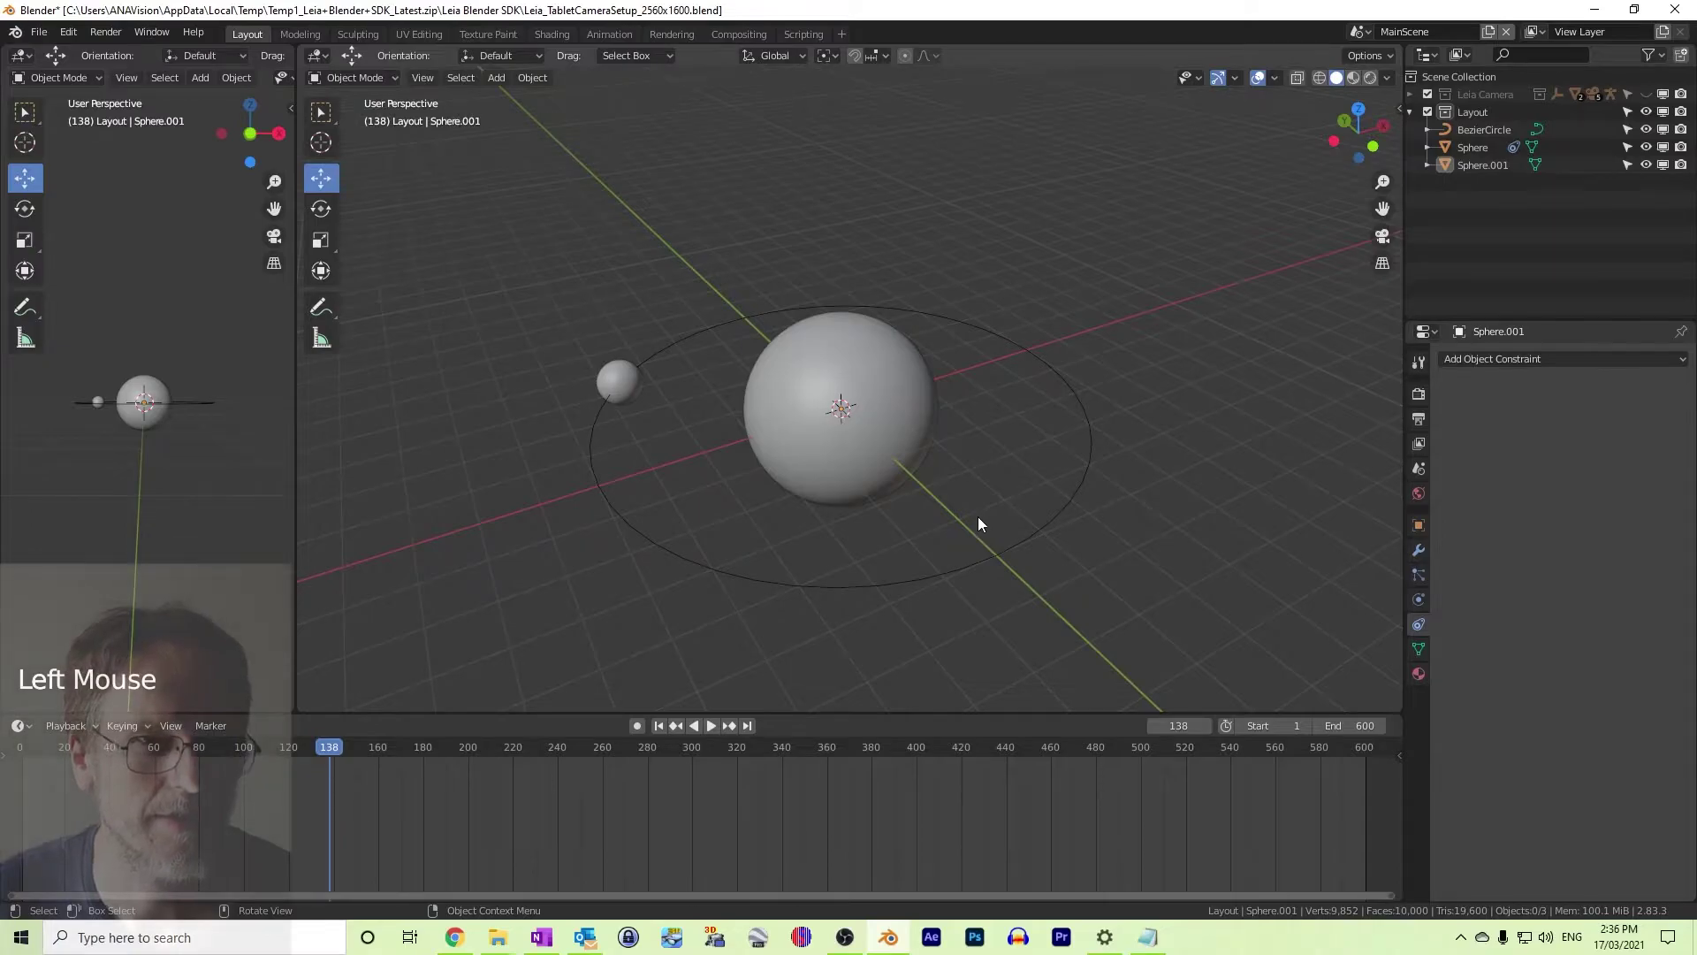
Add a point light positioned at Y = 4 m
{"action": "left_click", "coordinate": [496, 79]}
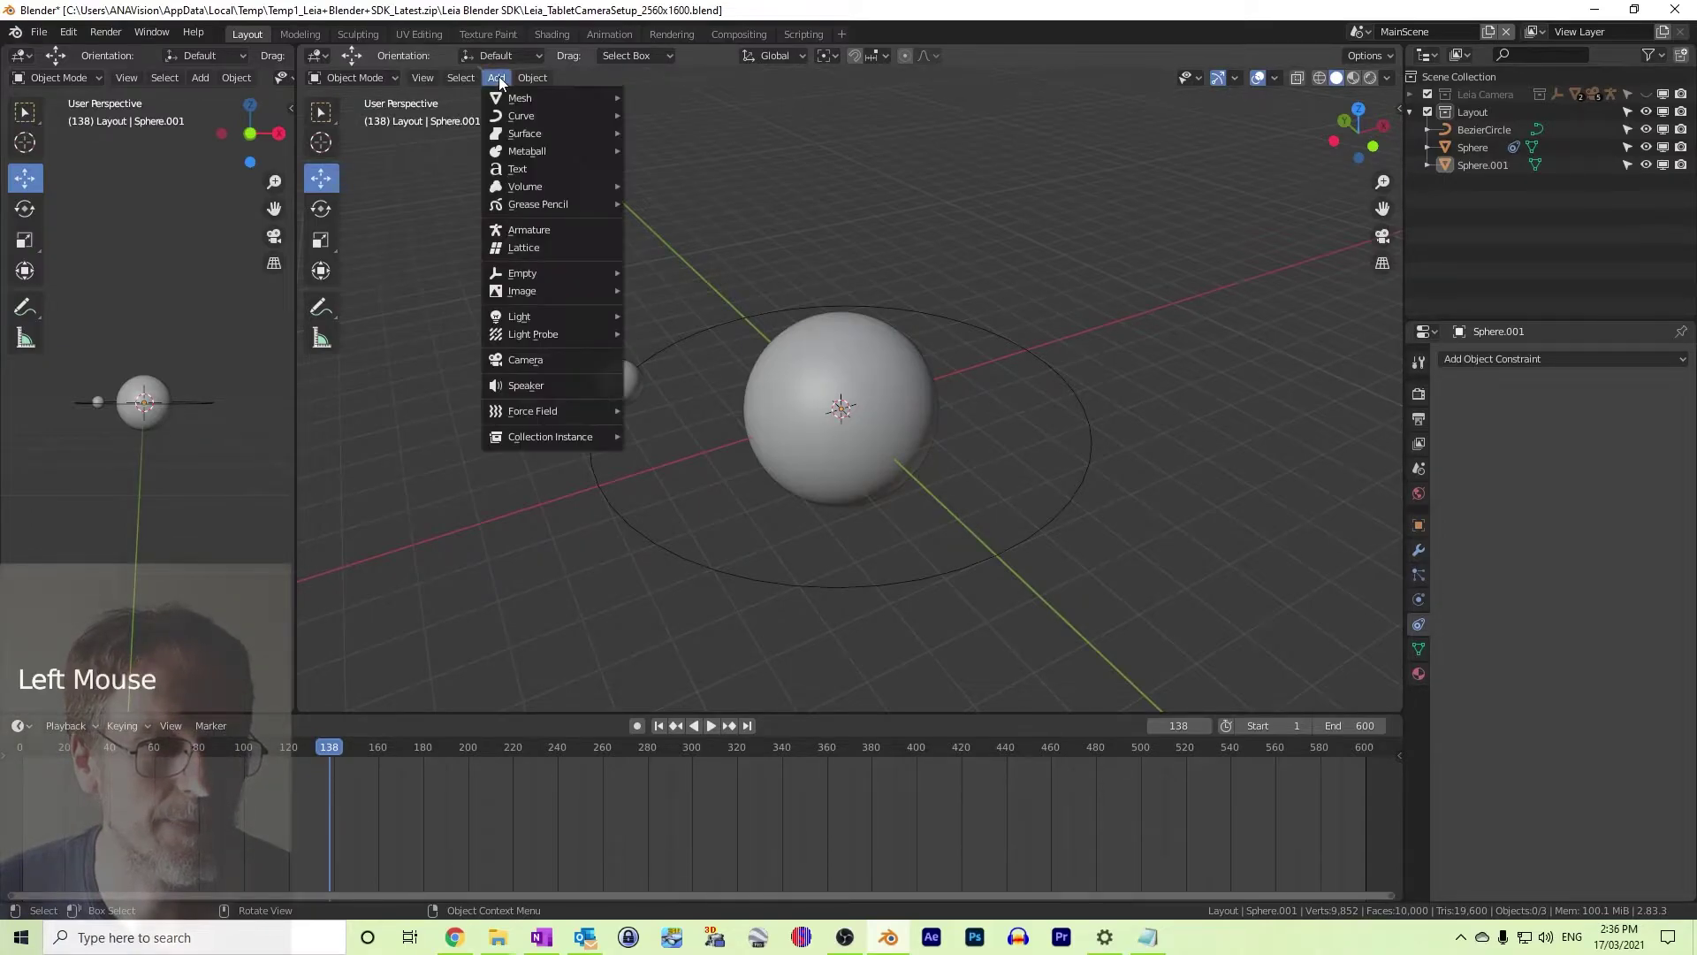
{"action": "mouse_move", "coordinate": [512, 318]}
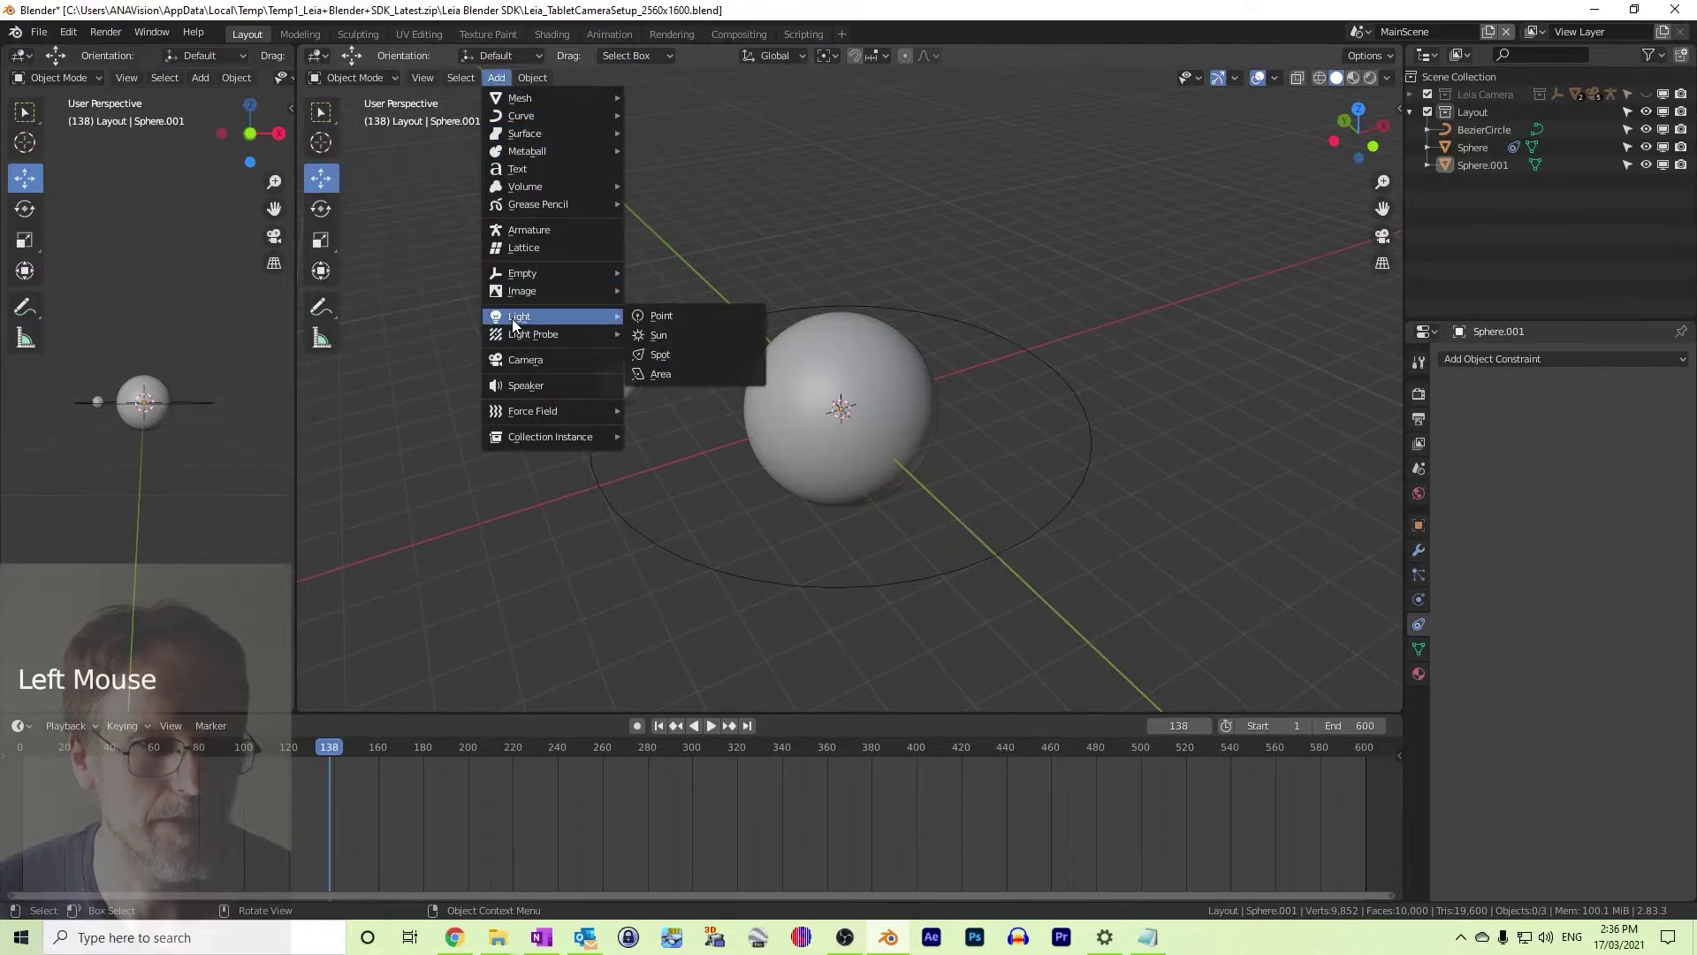
{"action": "left_click", "coordinate": [654, 315]}
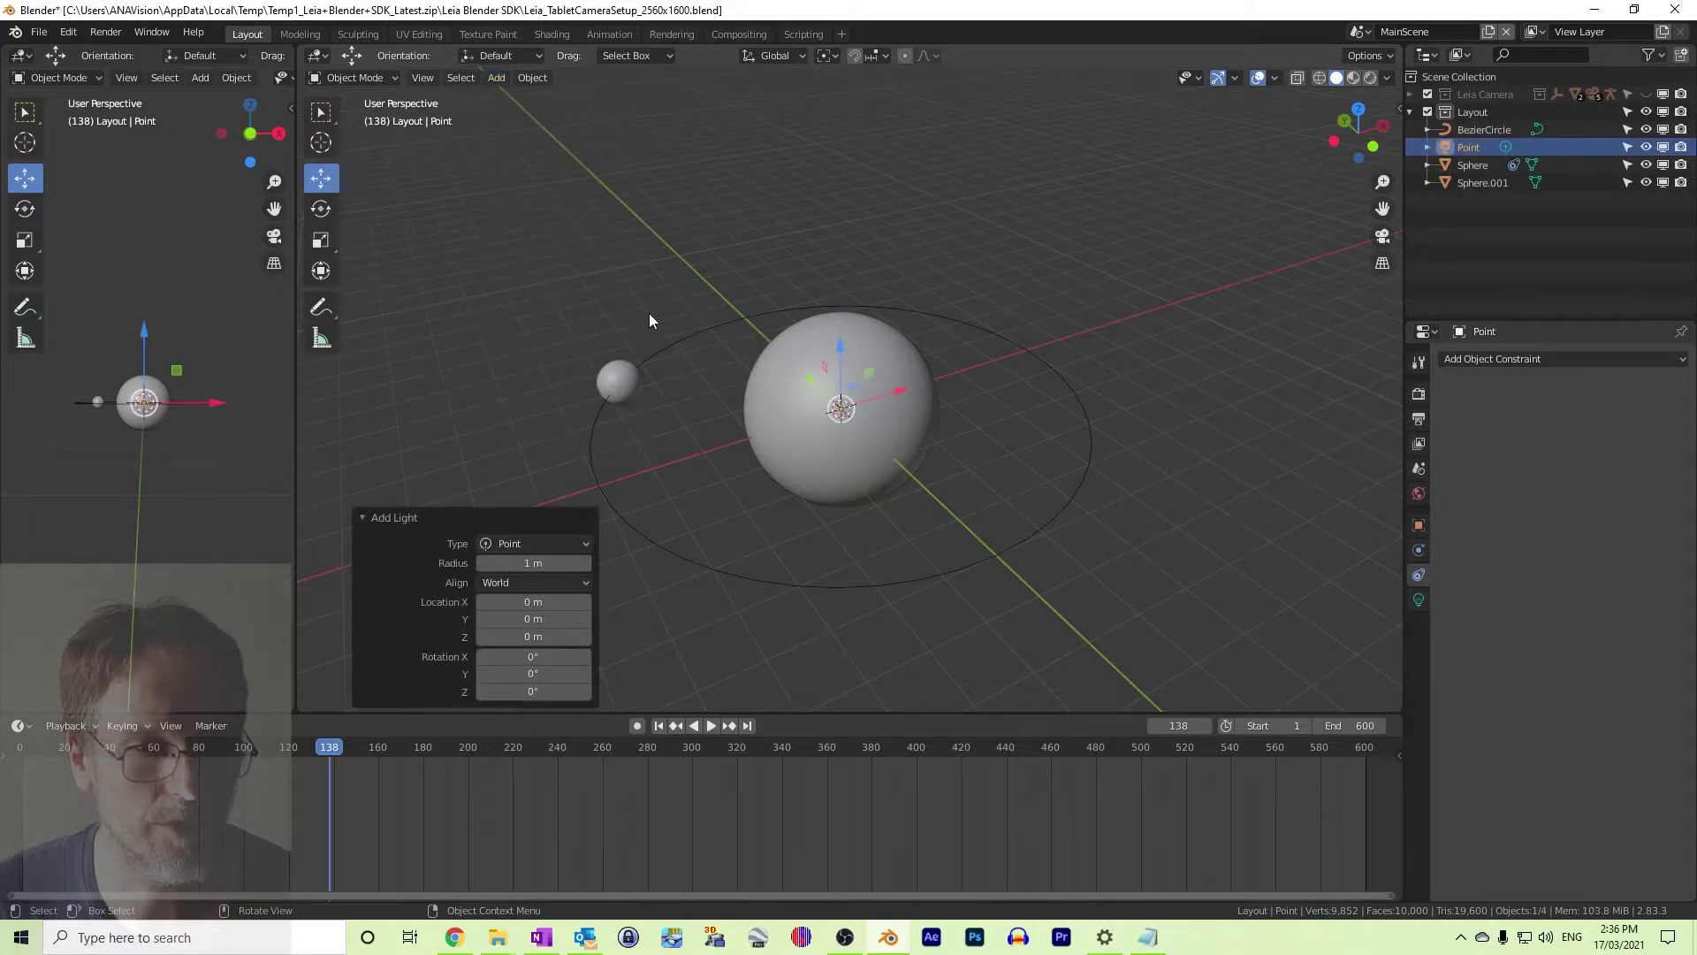
{"action": "left_click", "coordinate": [540, 620]}
{"action": "type", "text": "4"}
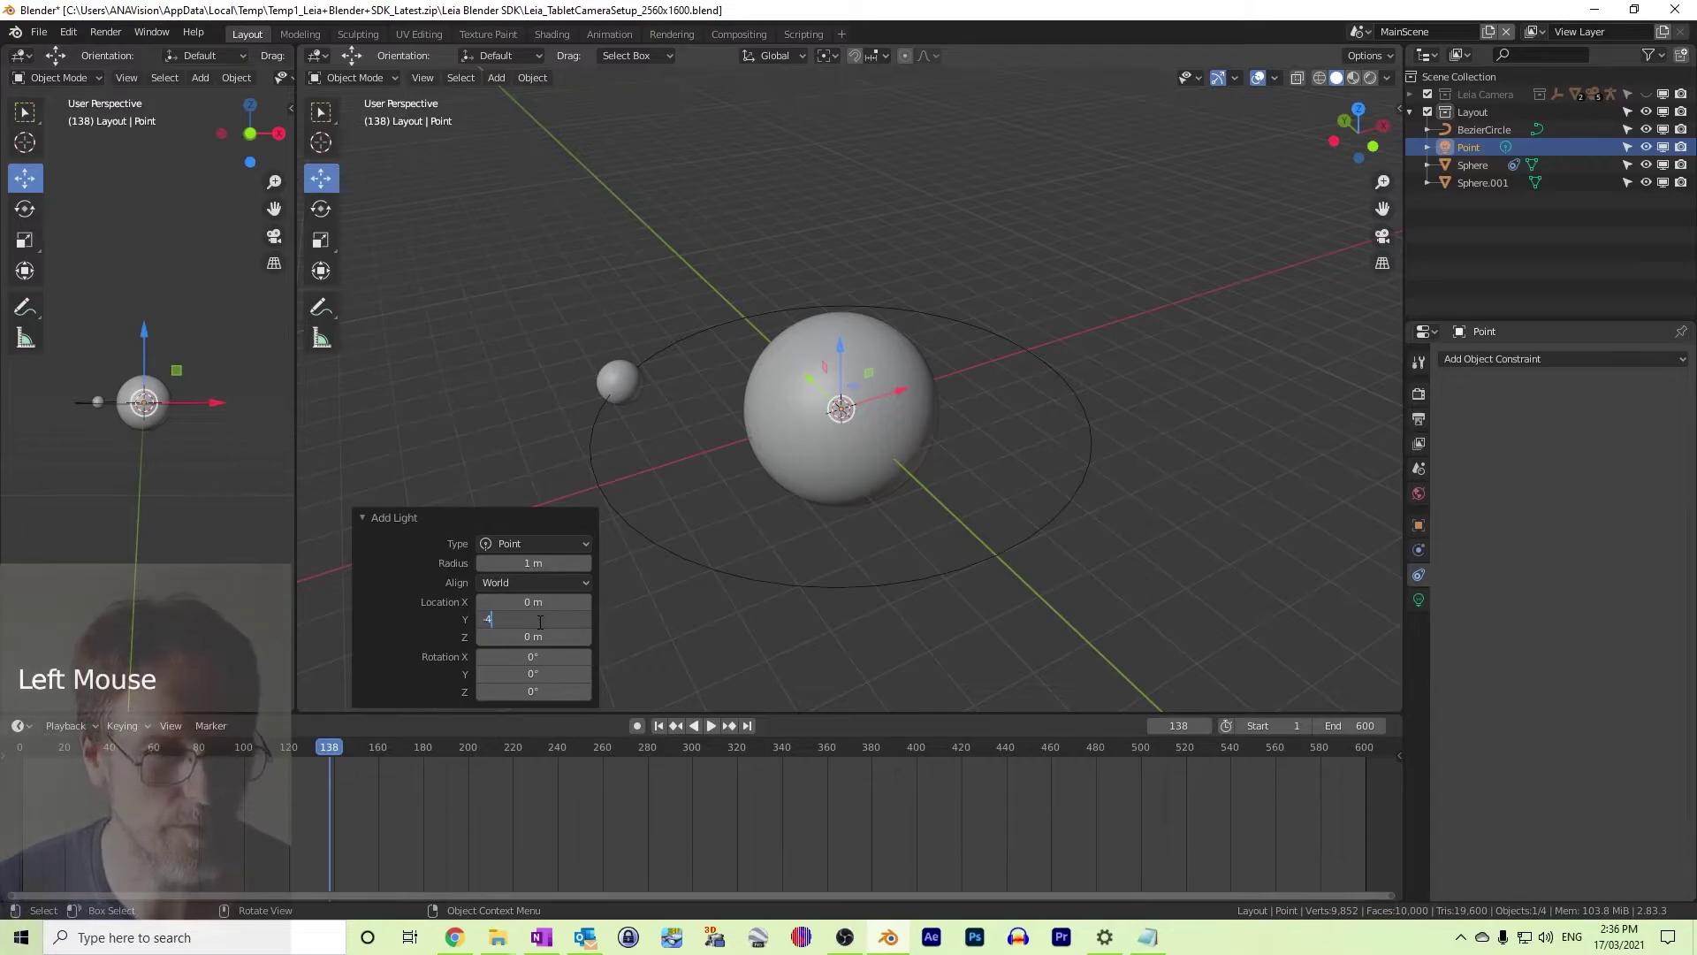
{"action": "key", "text": "Return"}
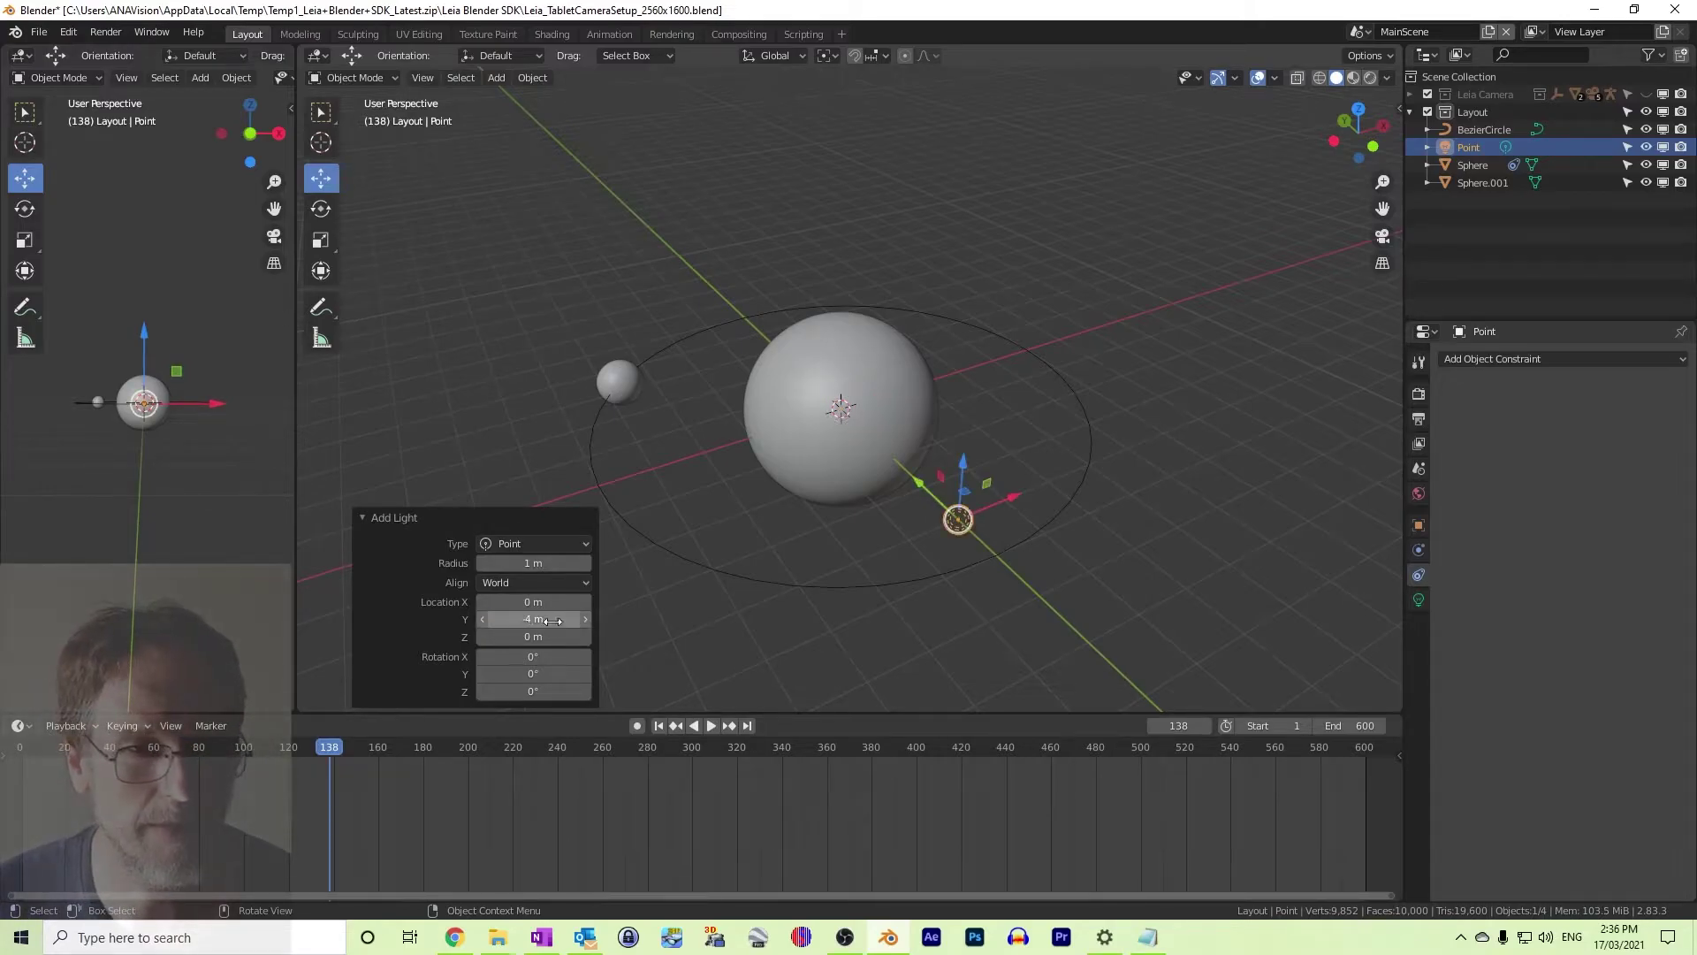
{"action": "left_click", "coordinate": [641, 625]}
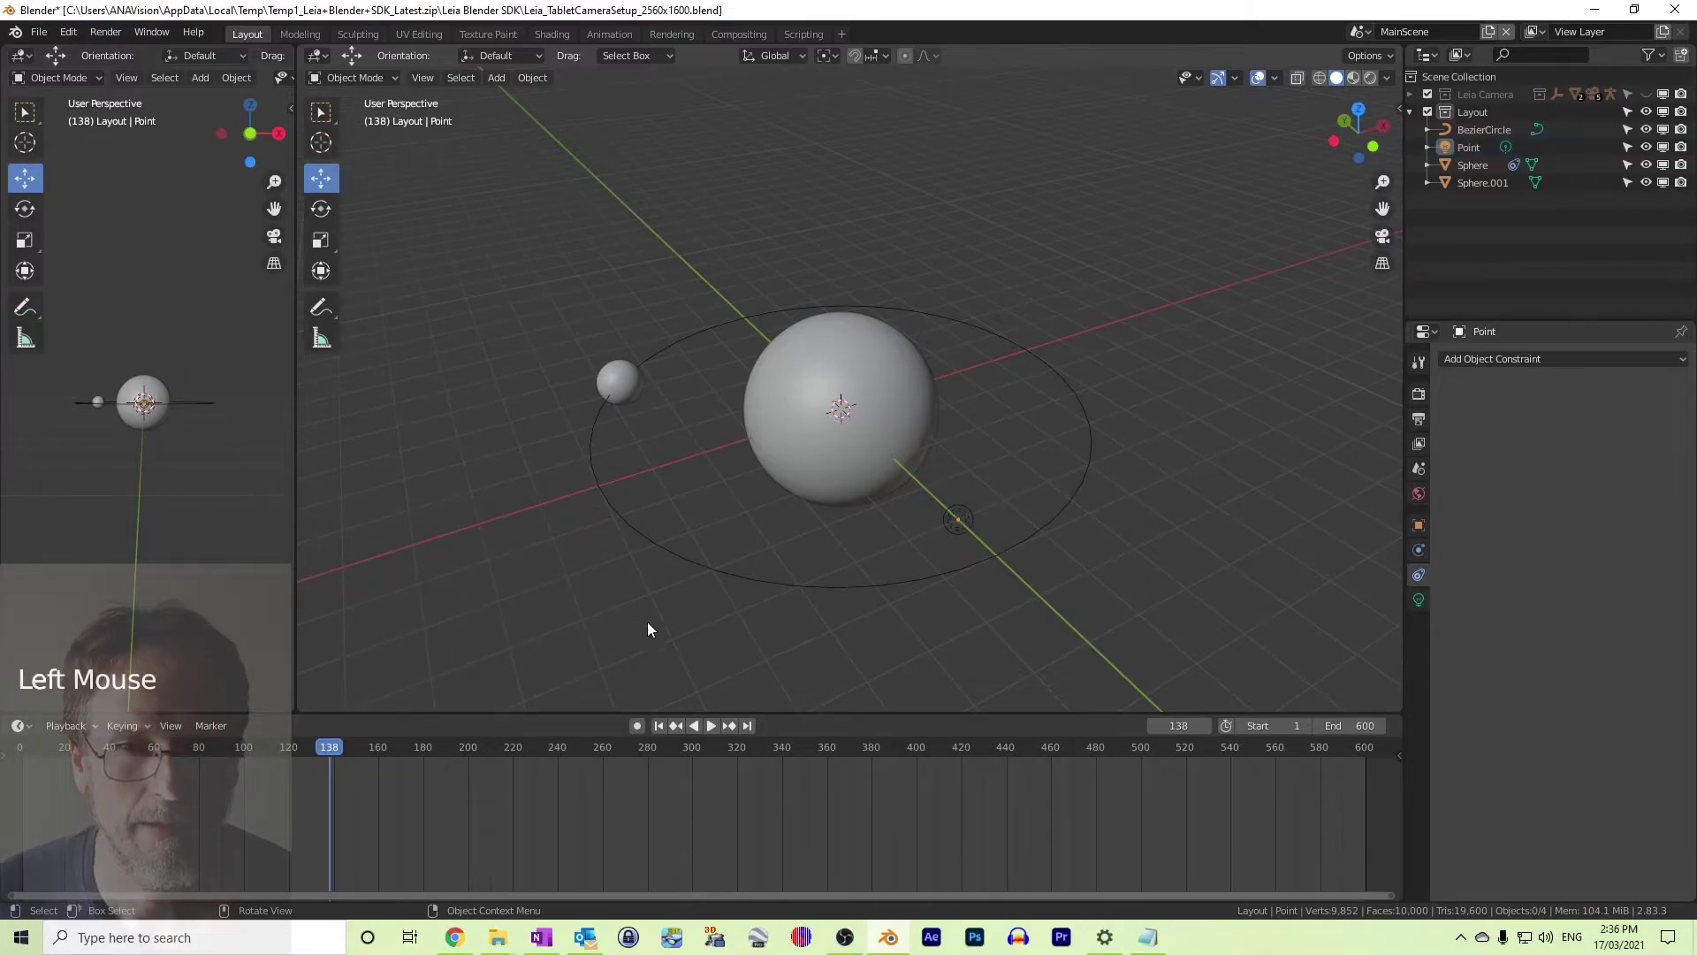
Set the point light's power to 1000 W and preview the lighting in Rendered shading
{"action": "left_click", "coordinate": [1419, 600]}
{"action": "left_click", "coordinate": [1614, 475]}
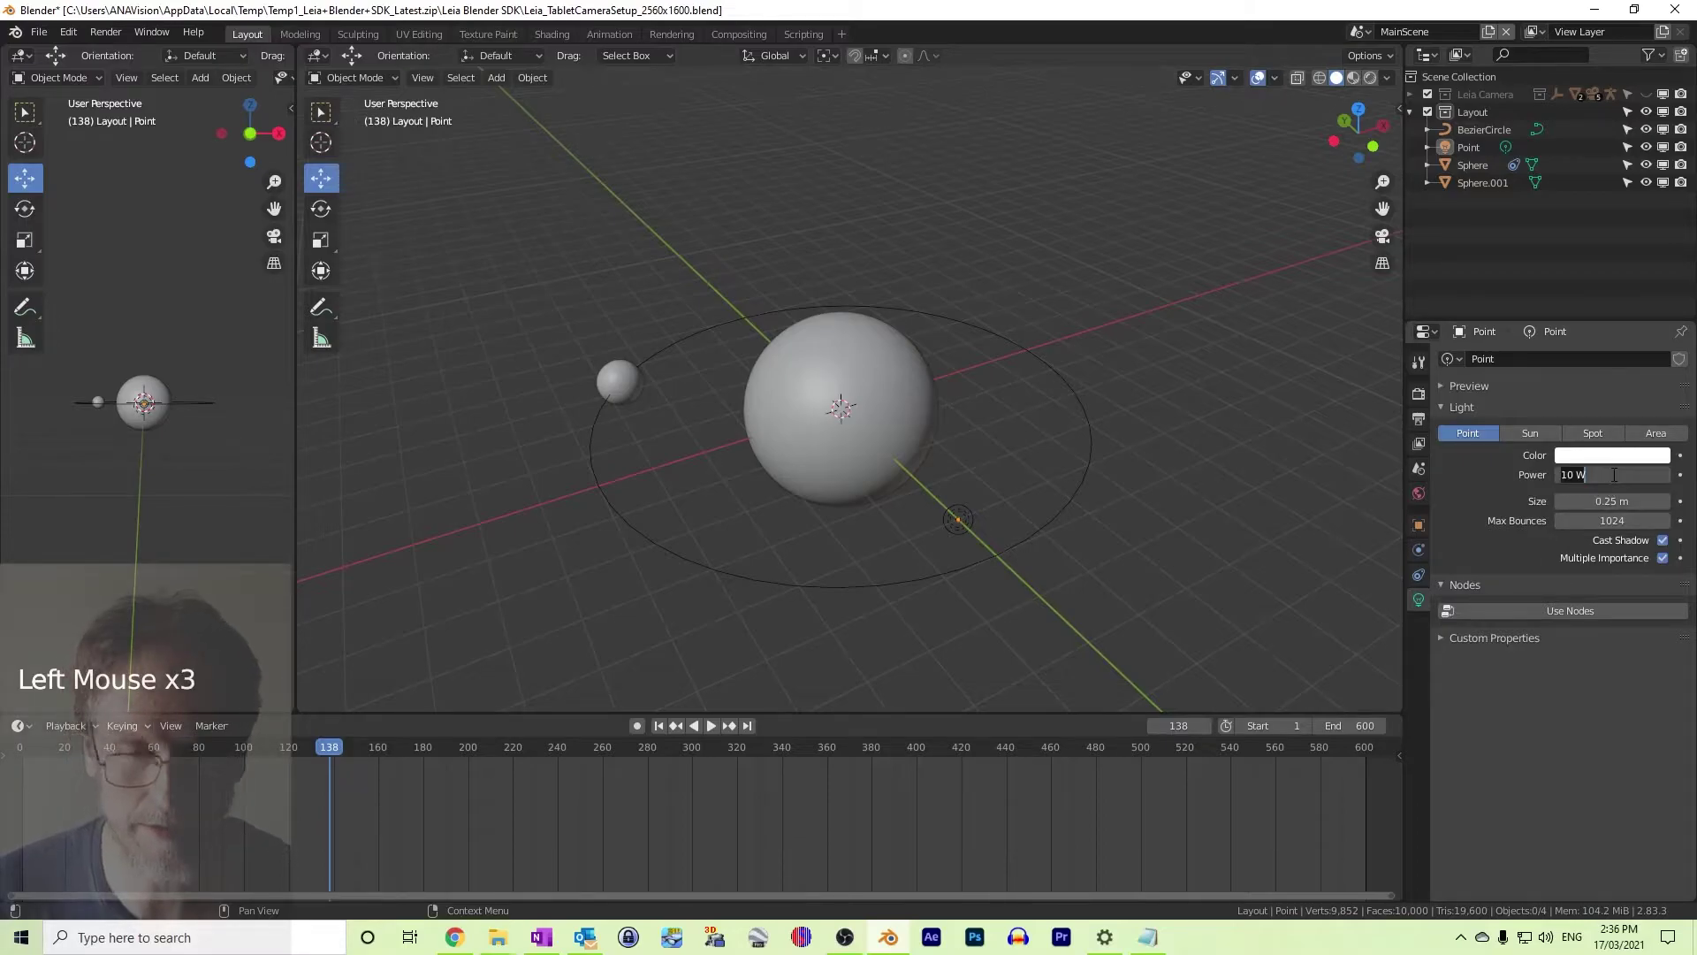
{"action": "type", "text": "10"}
{"action": "key", "text": "Return"}
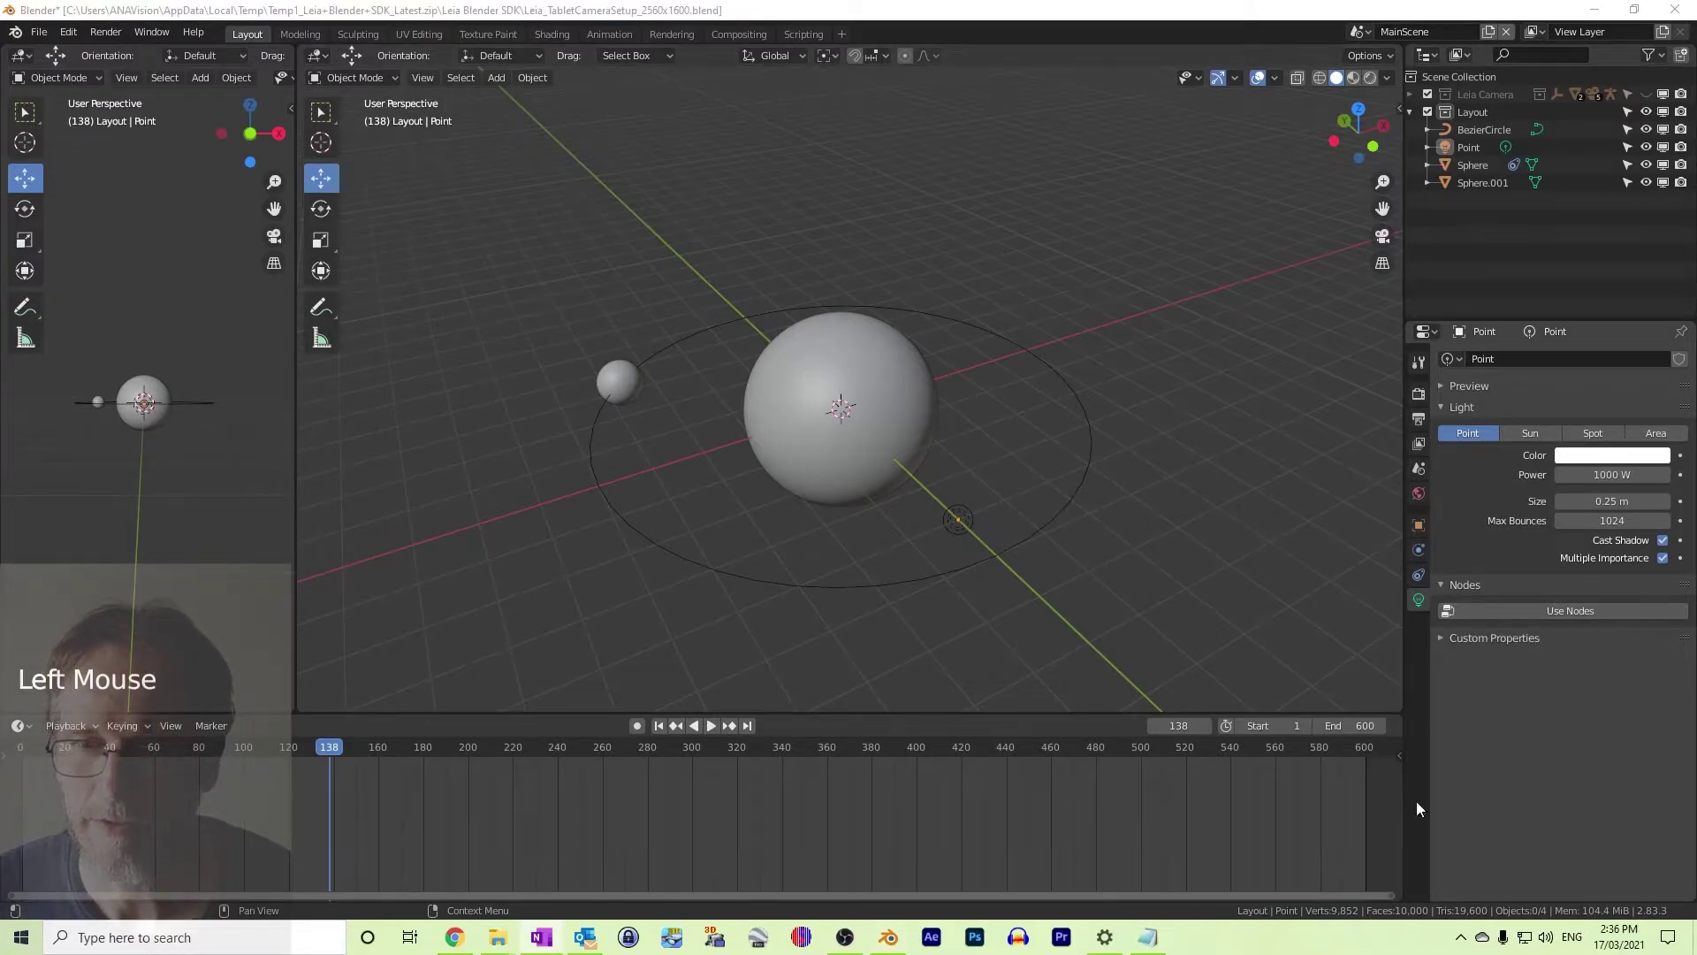
{"action": "left_click", "coordinate": [1371, 78]}
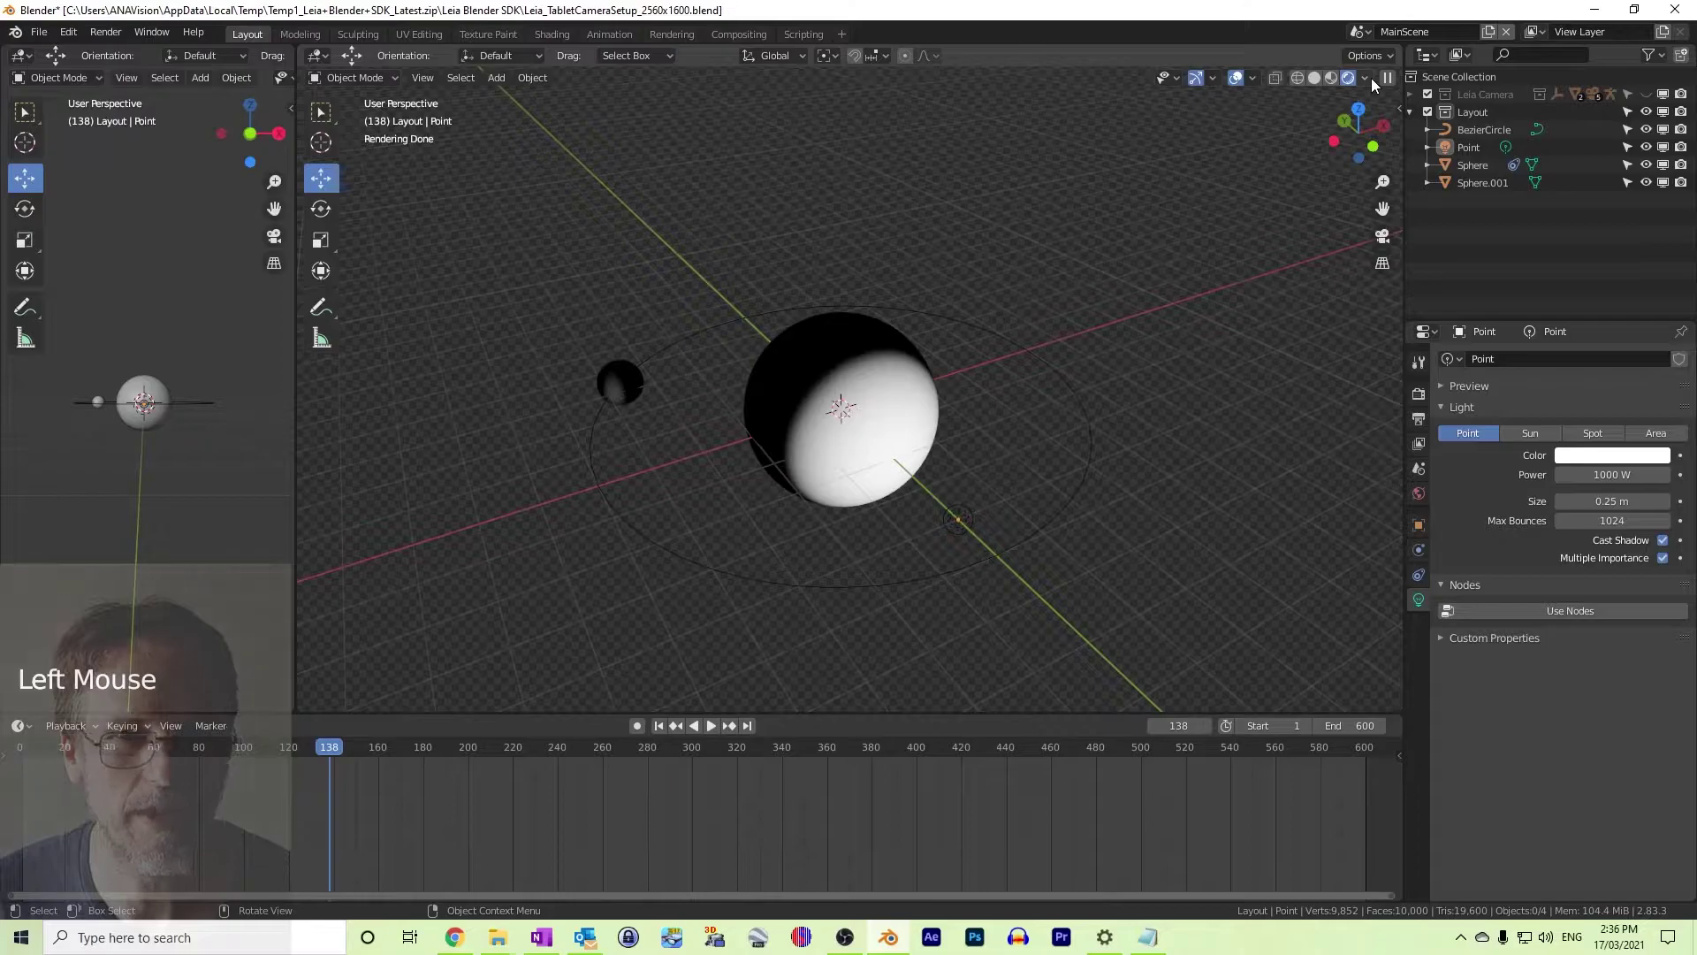
{"action": "left_click", "coordinate": [1315, 79]}
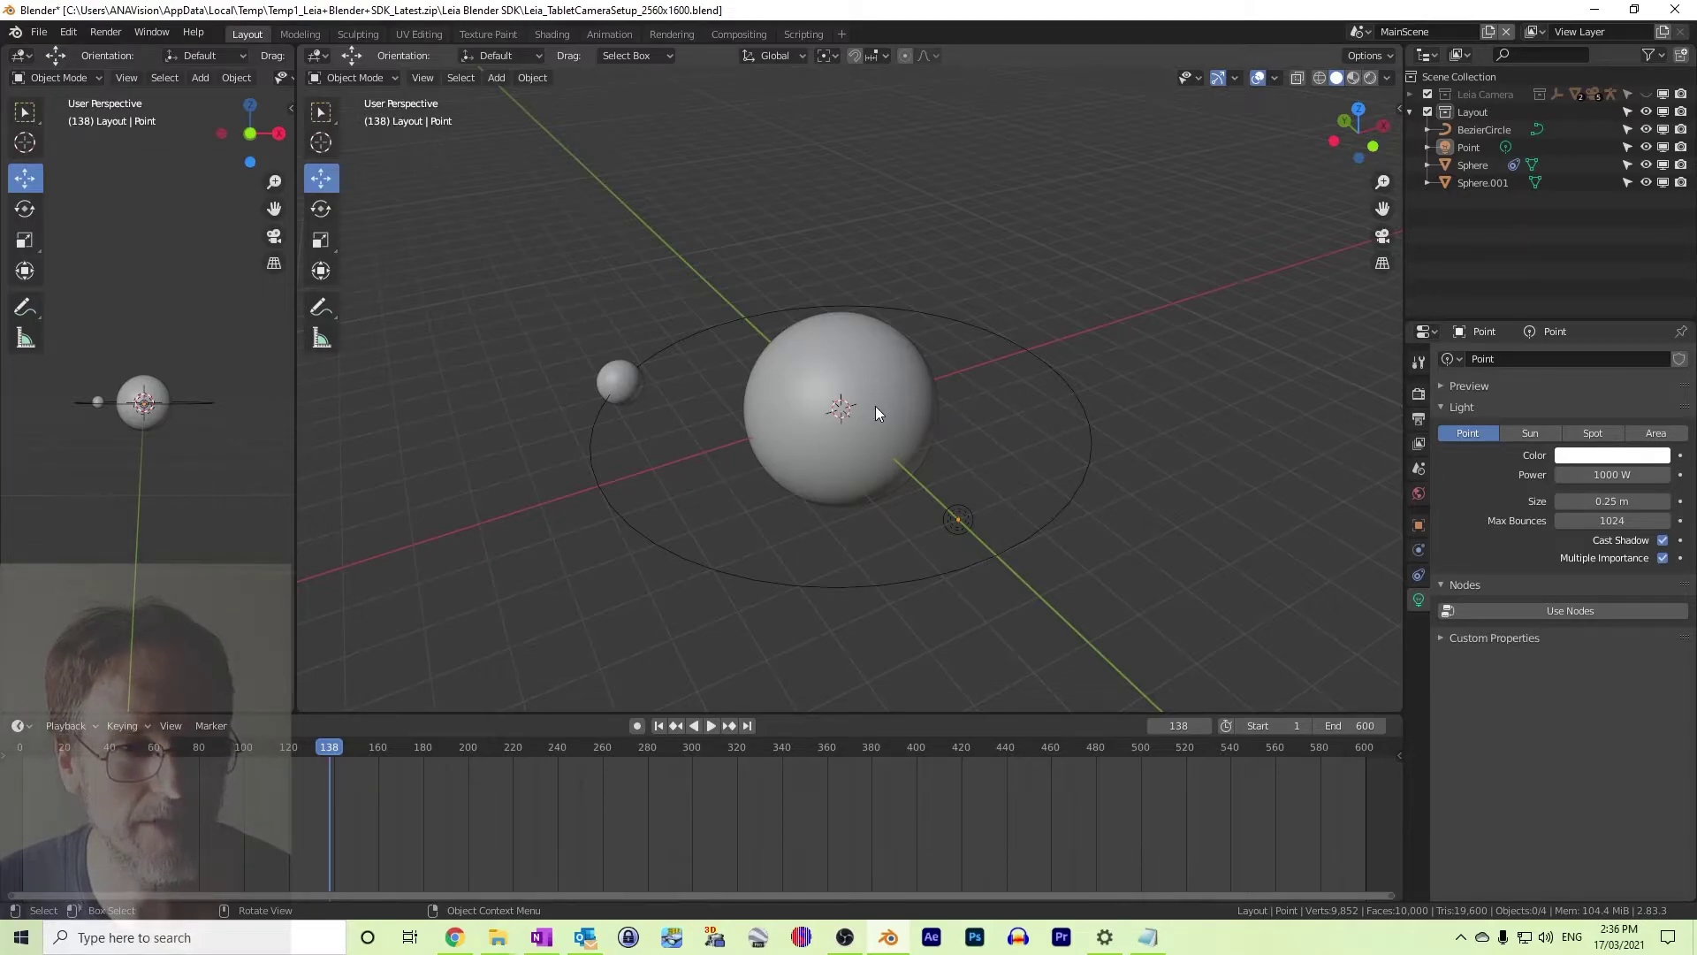
Create a new material on the small sphere with an Image Texture driving Base Color
{"action": "left_click", "coordinate": [626, 383]}
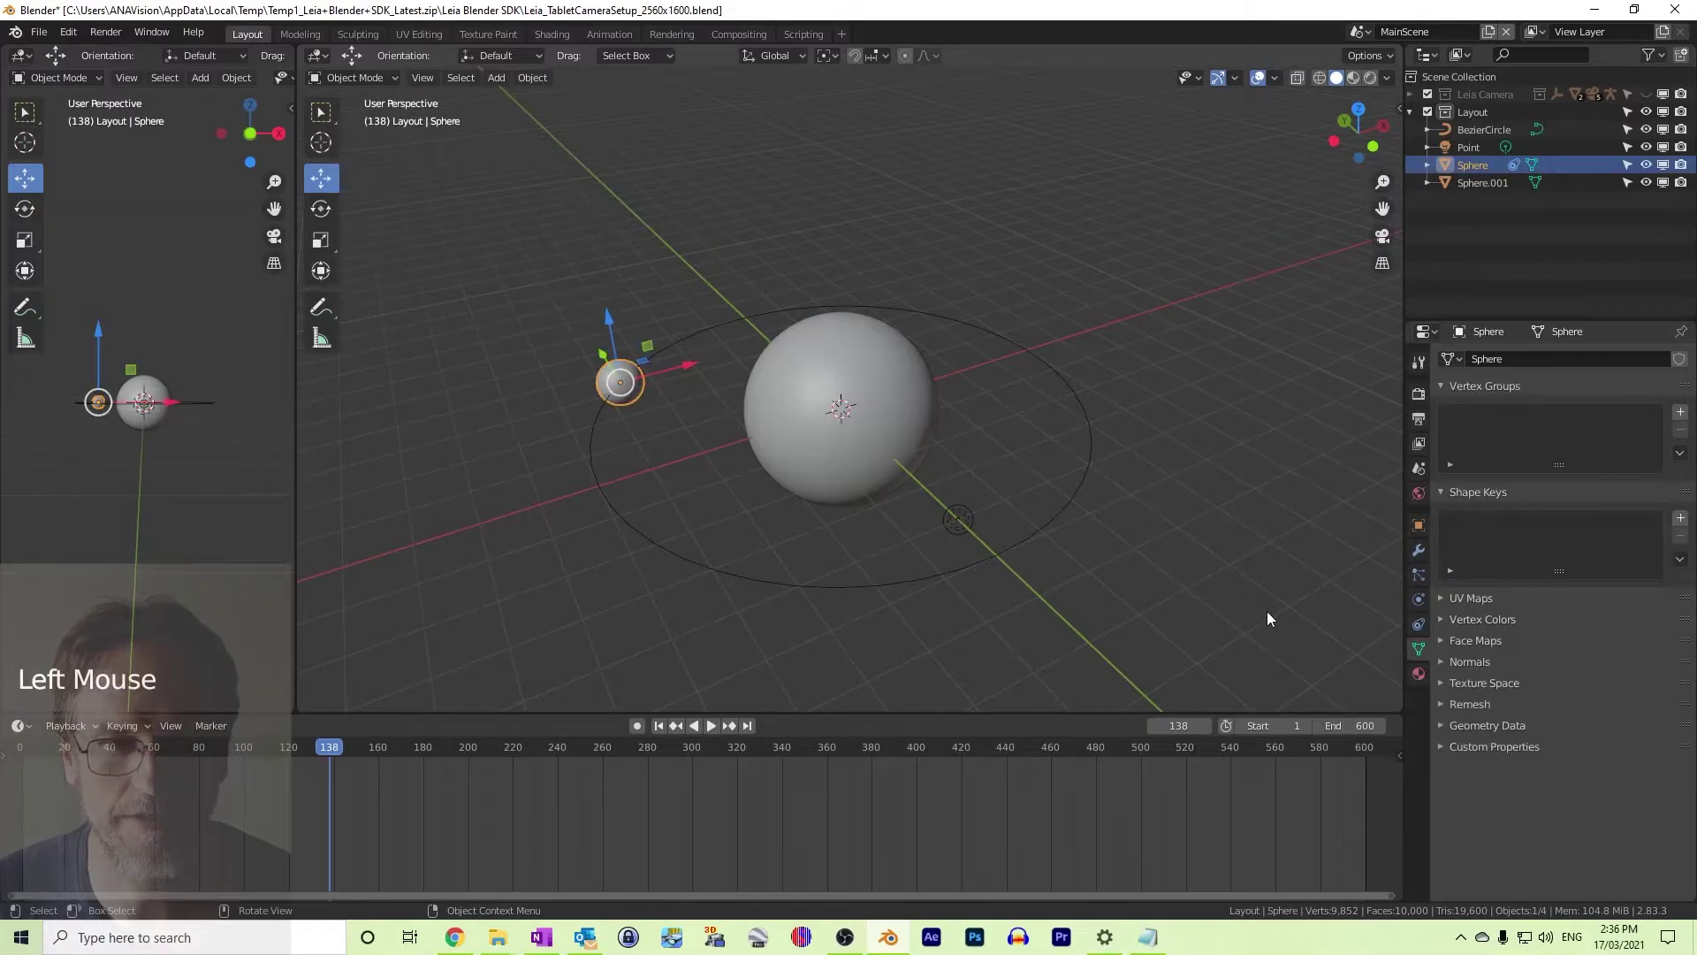
{"action": "left_click", "coordinate": [1419, 673]}
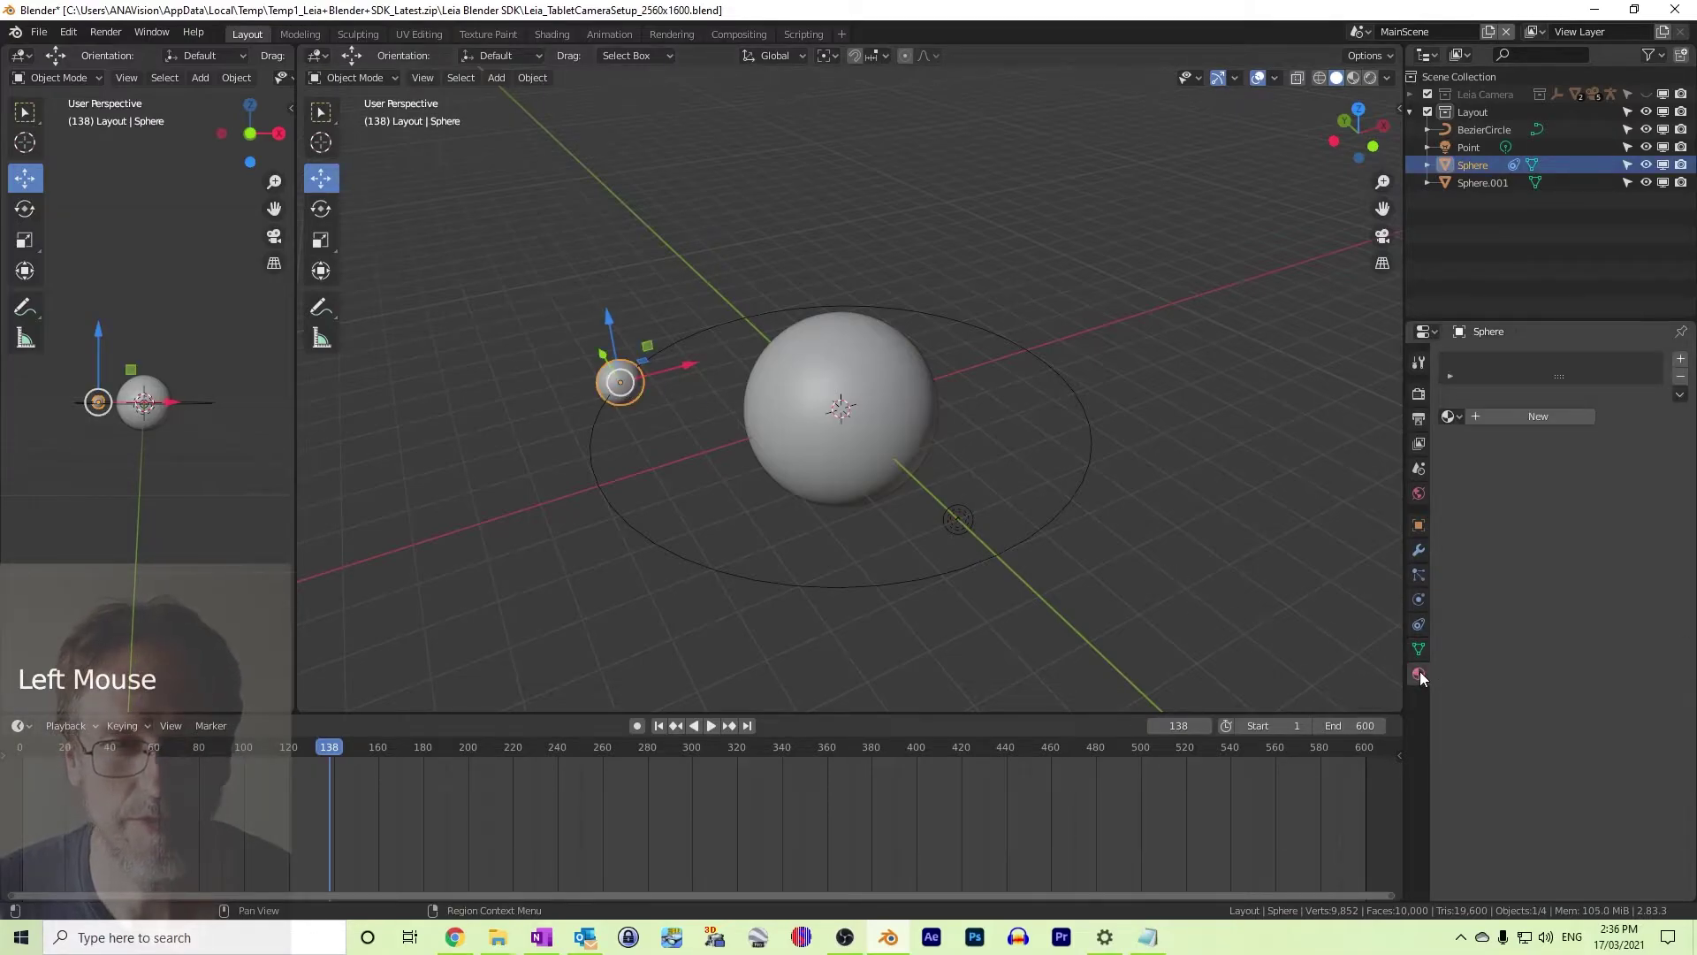
{"action": "left_click", "coordinate": [1474, 417]}
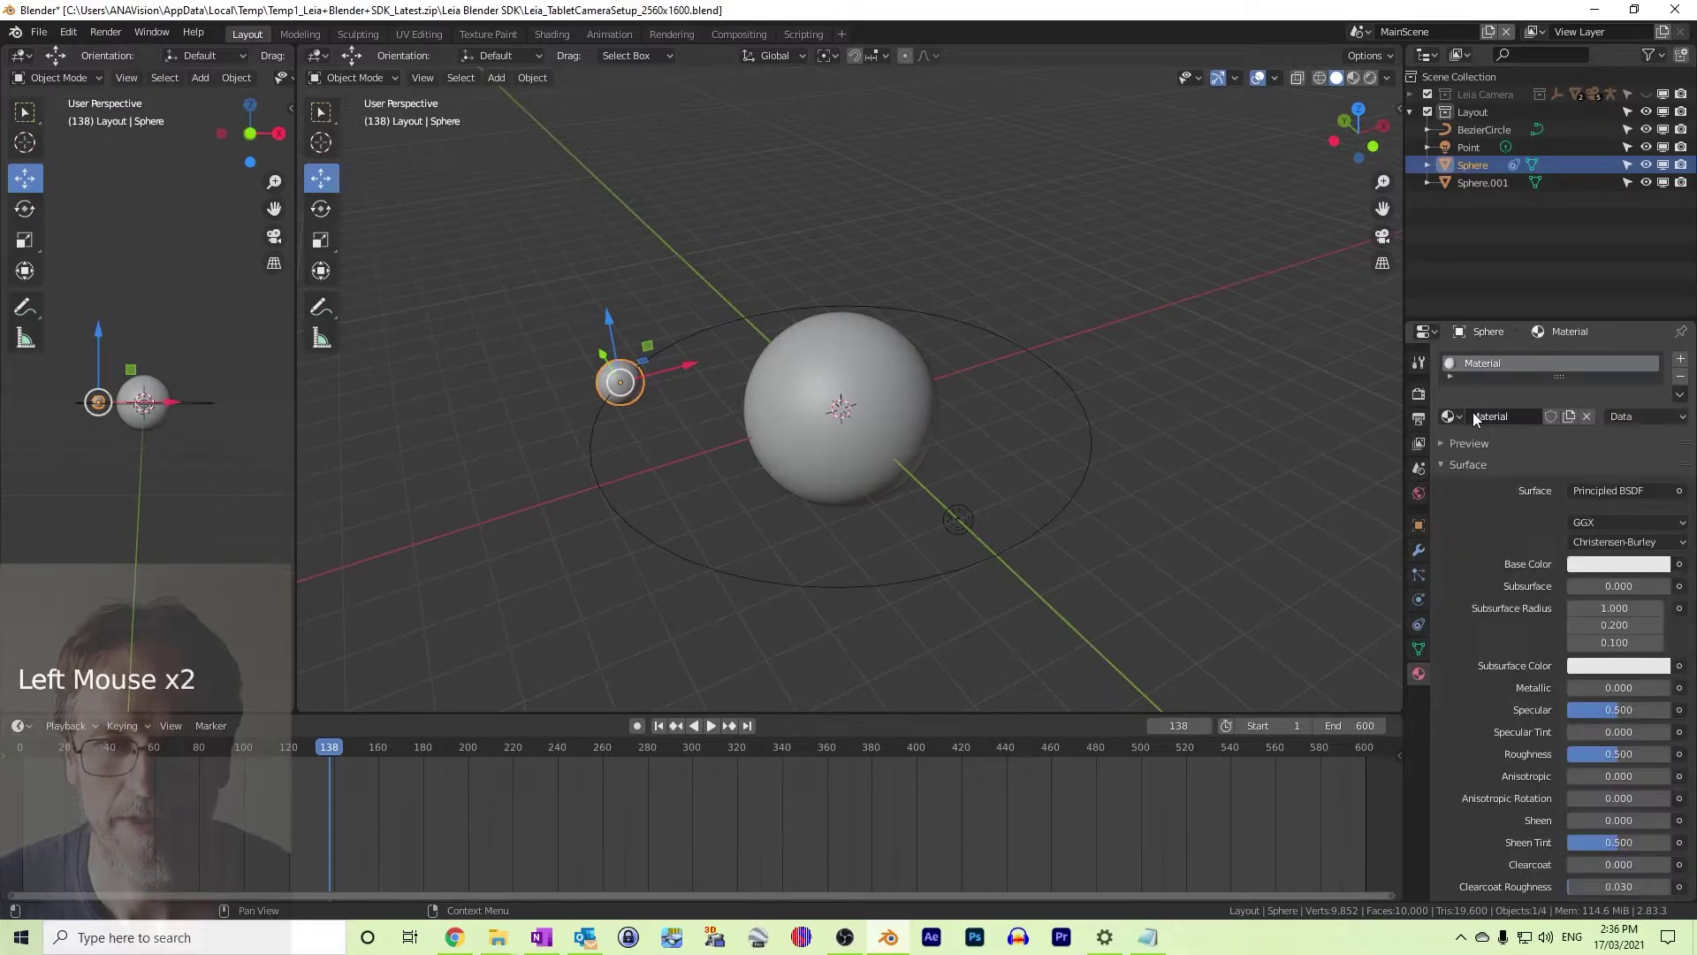
{"action": "left_click", "coordinate": [1679, 566]}
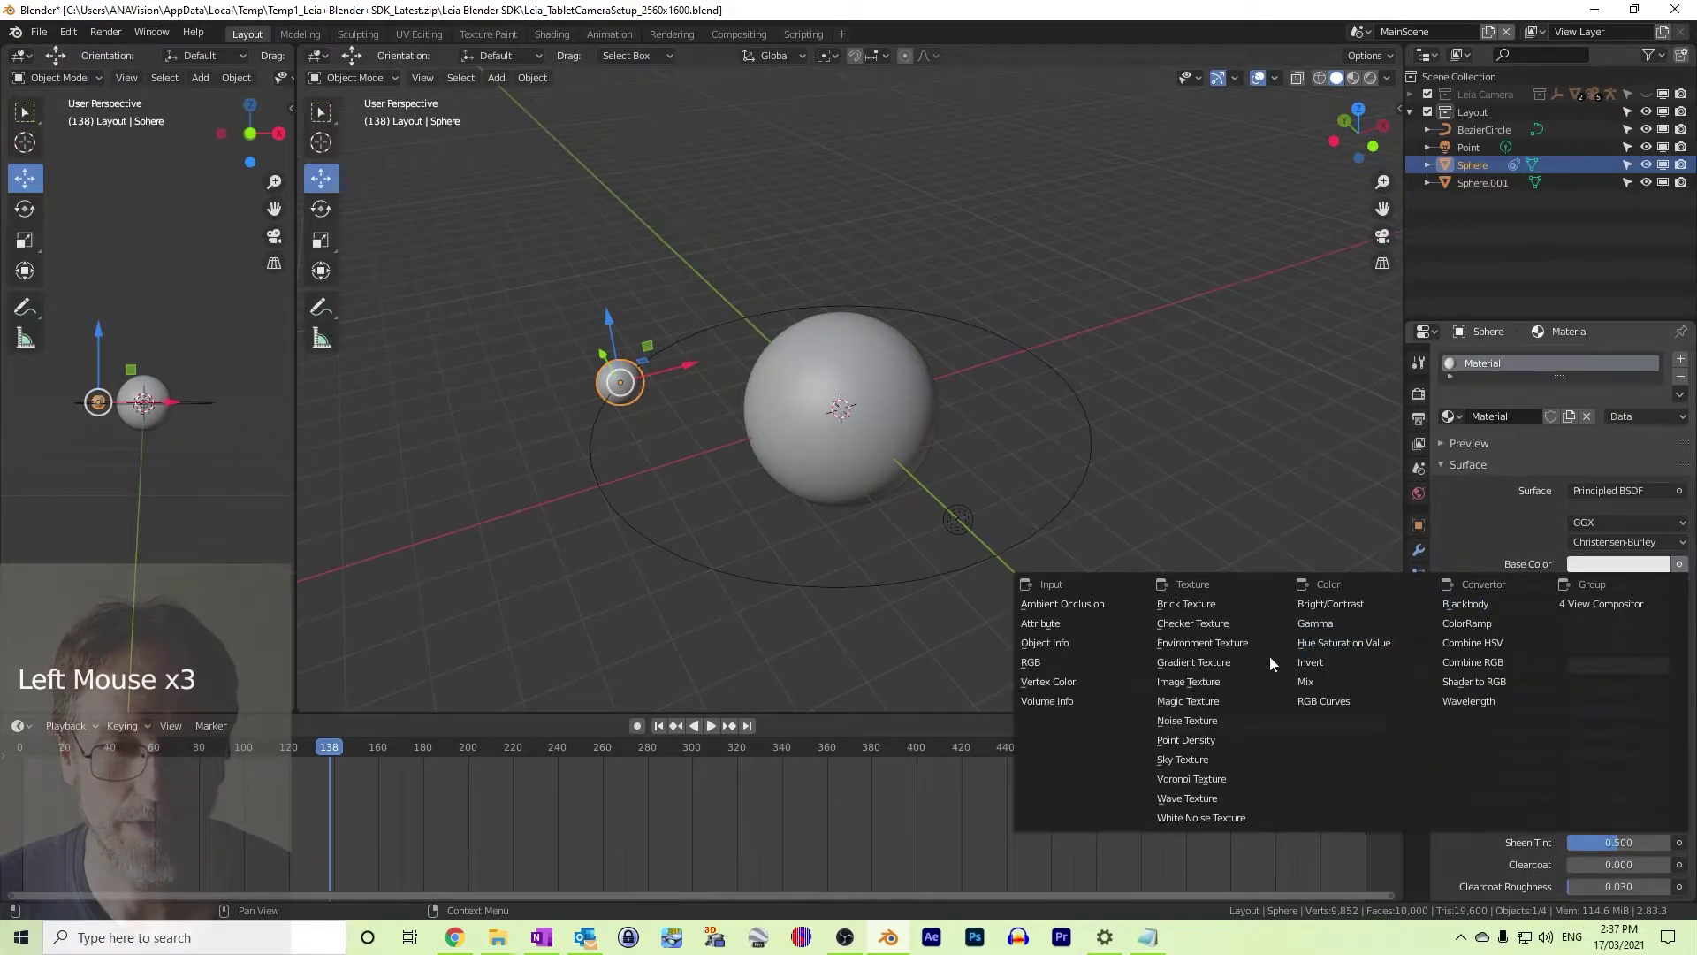
{"action": "left_click", "coordinate": [1205, 680]}
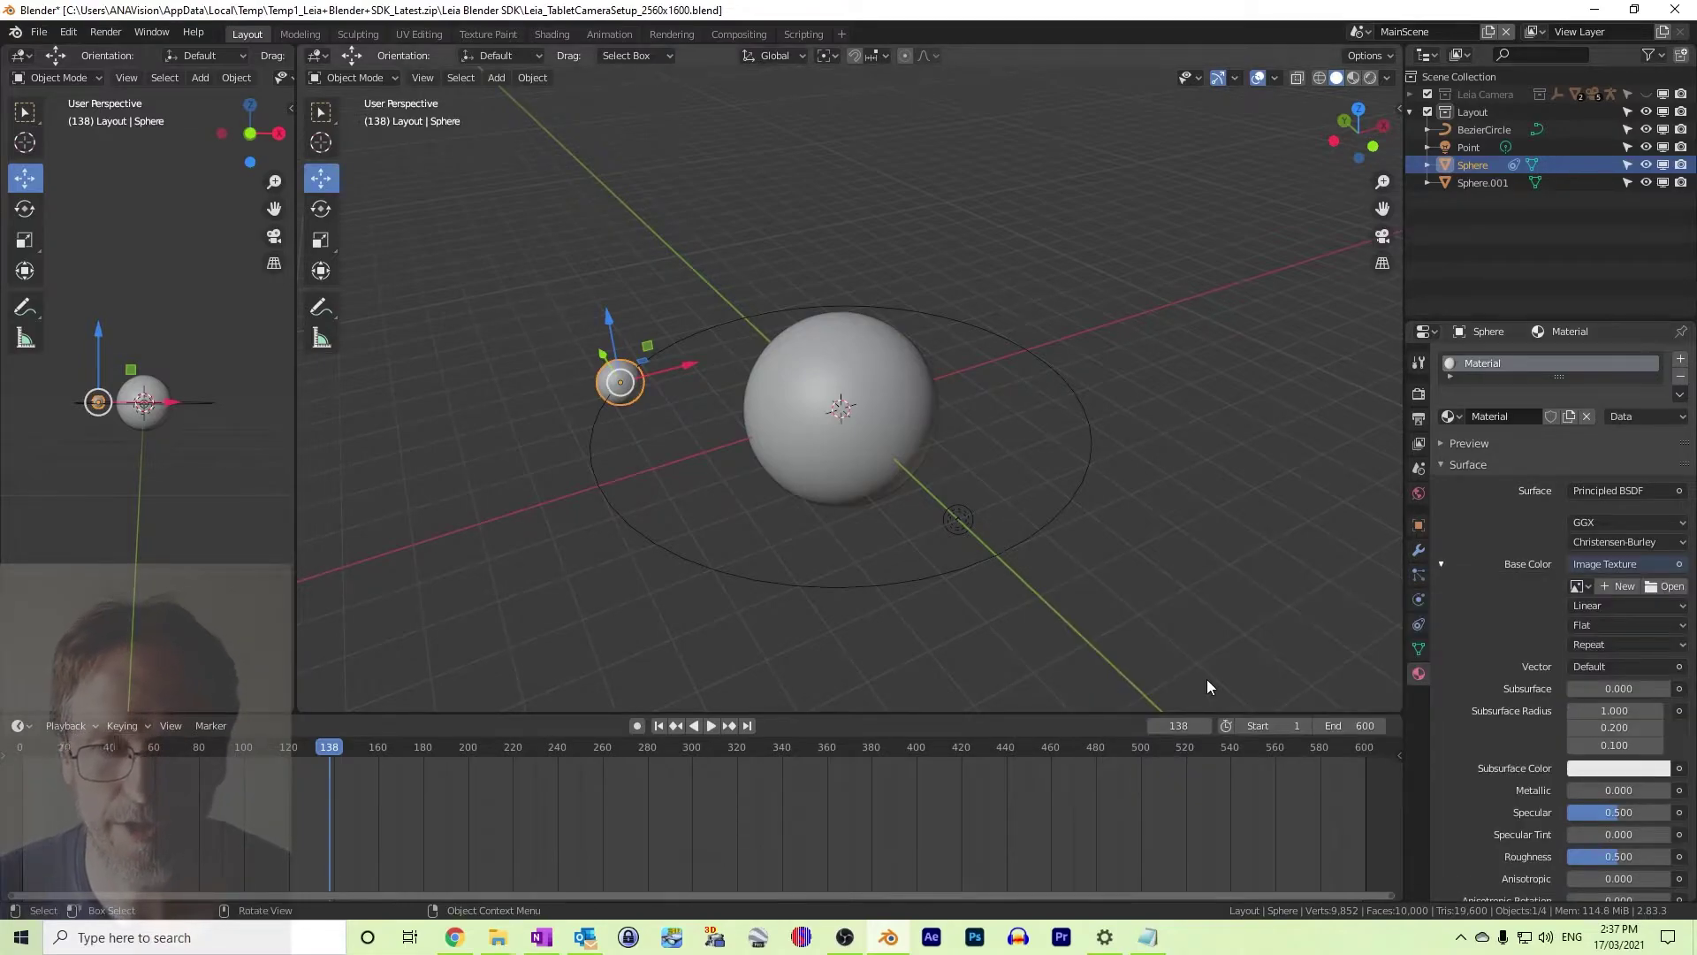
Load EarthTexture.jpg from the Desktop's Blender SDK Tutorial folder into the texture
{"action": "left_click", "coordinate": [1667, 588]}
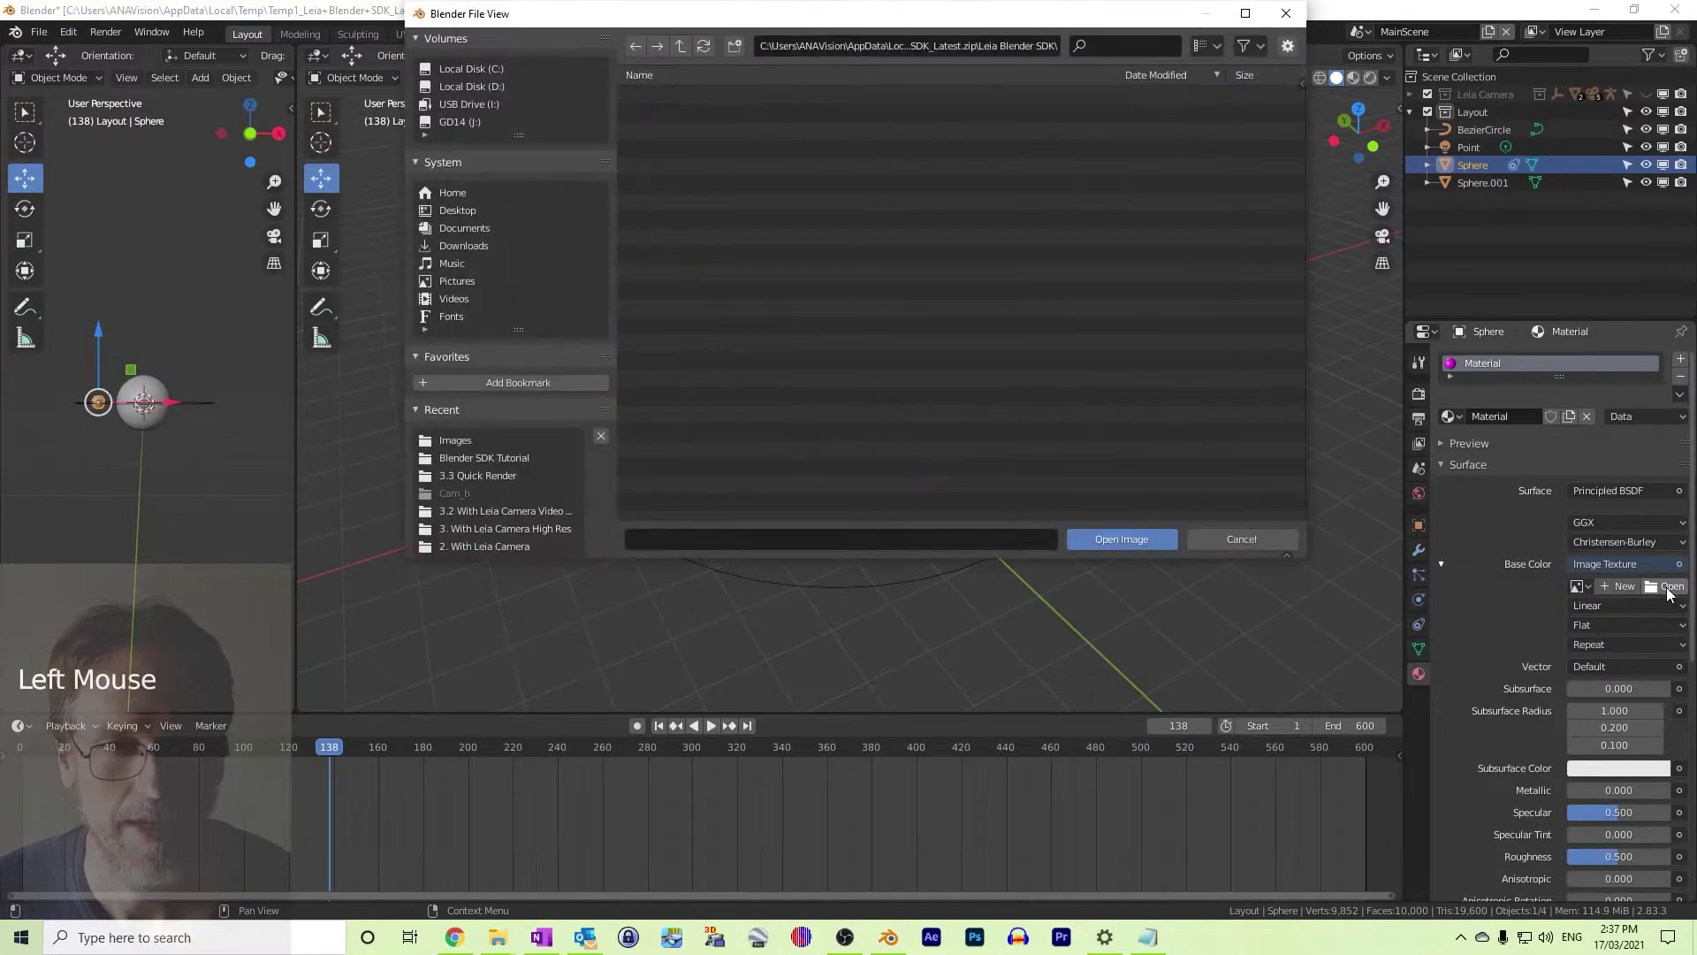
{"action": "left_click", "coordinate": [476, 216]}
{"action": "double_click", "coordinate": [675, 95]}
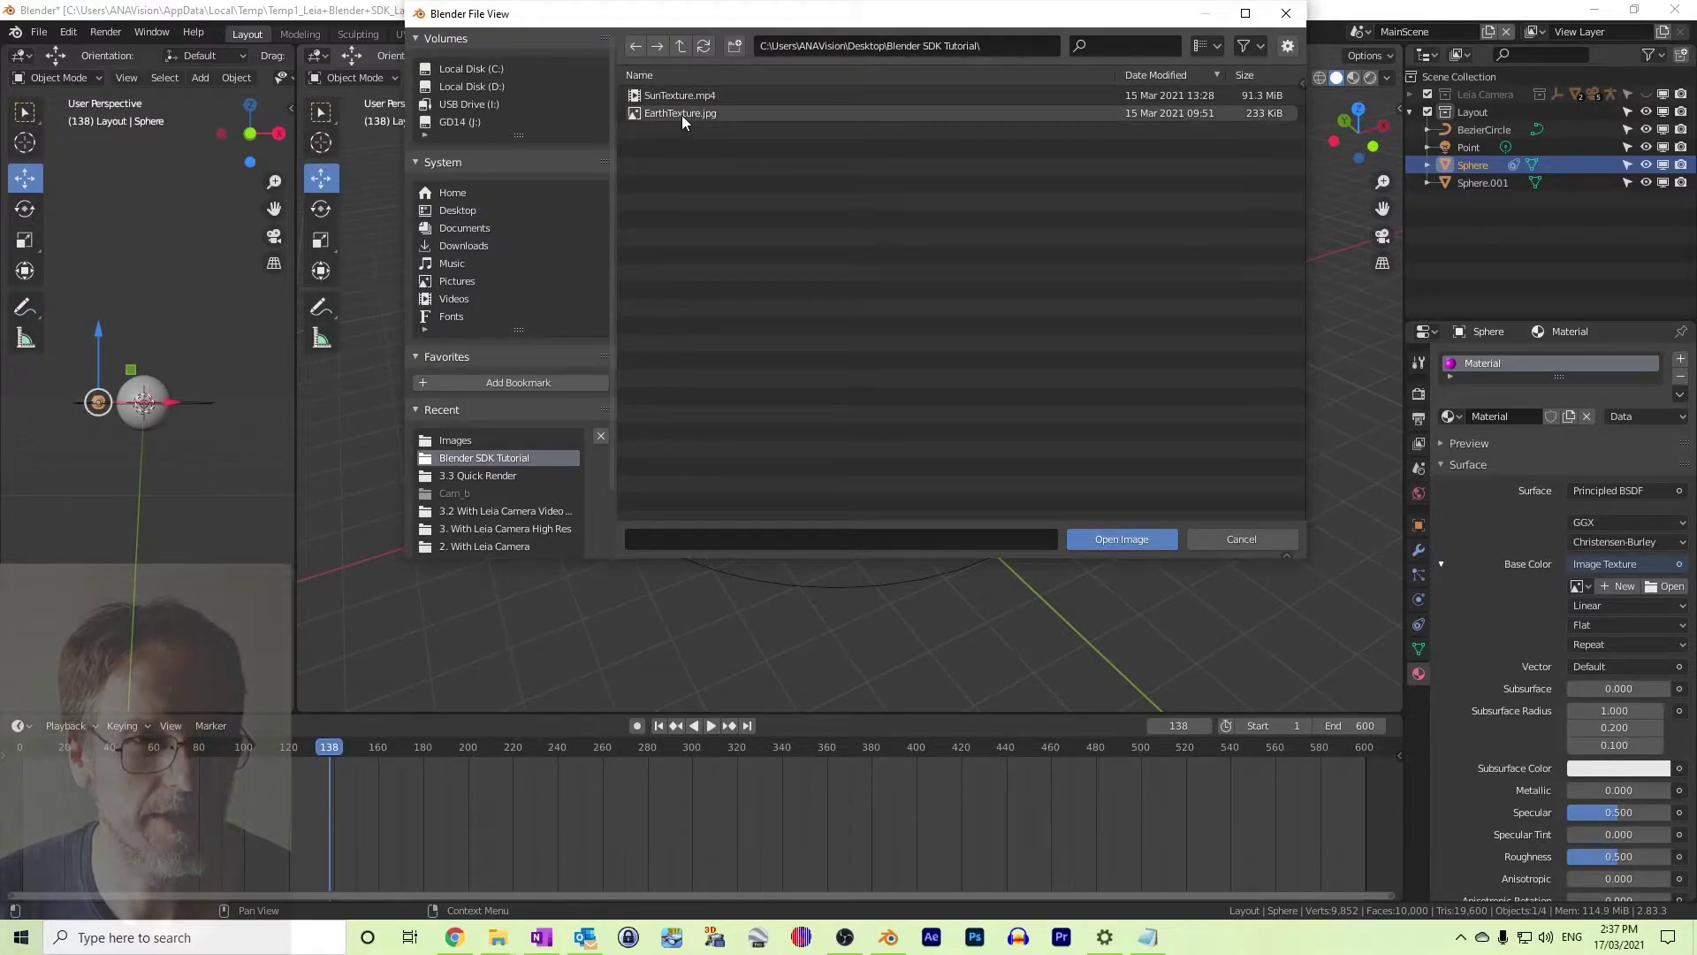
{"action": "left_click", "coordinate": [682, 114]}
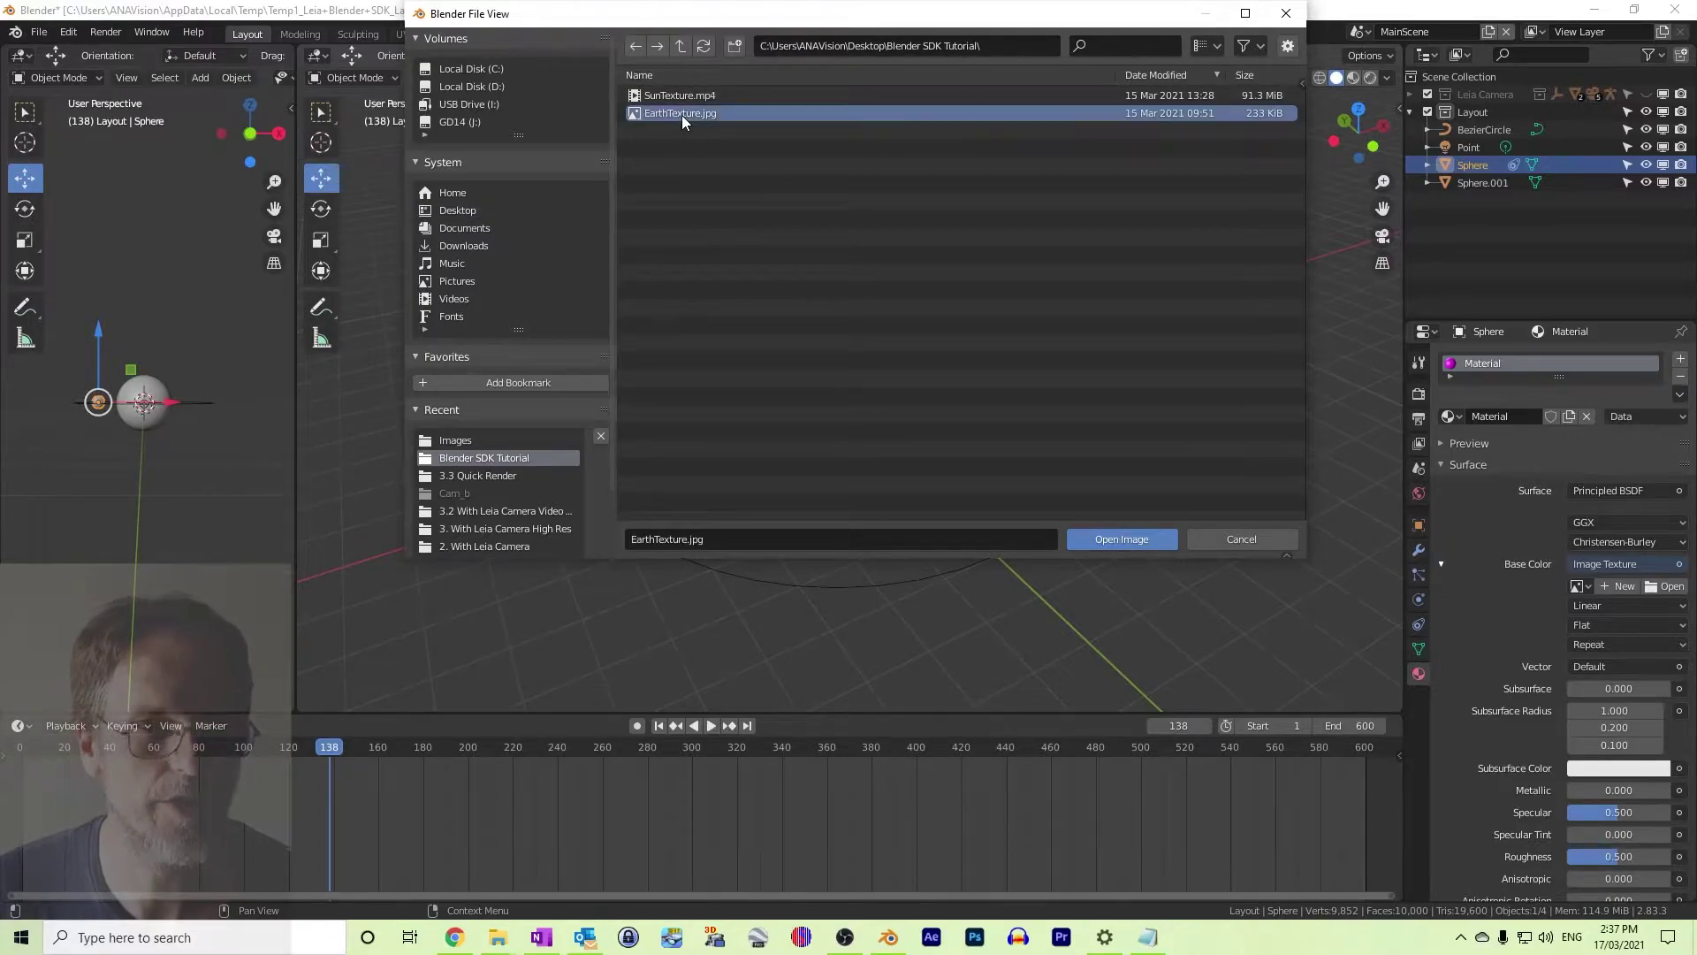
{"action": "left_click", "coordinate": [1119, 540]}
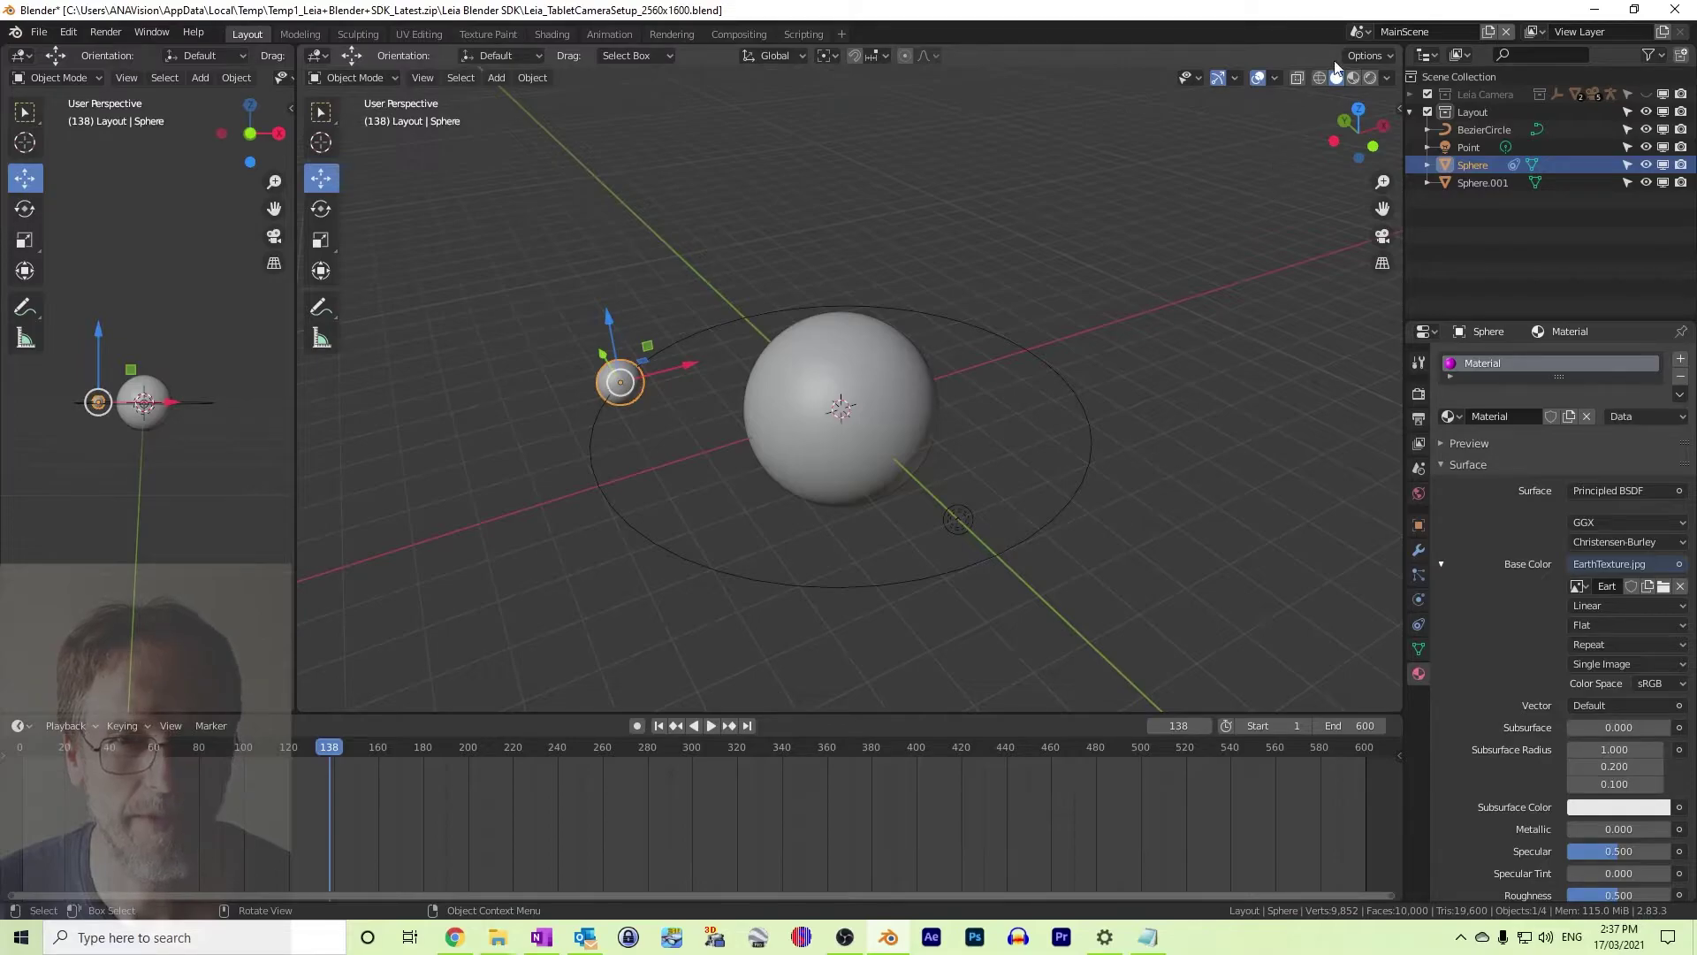
Play the orbit in Rendered shading, pause at frame 193, deselect, then return to Solid shading
{"action": "left_click", "coordinate": [1369, 77]}
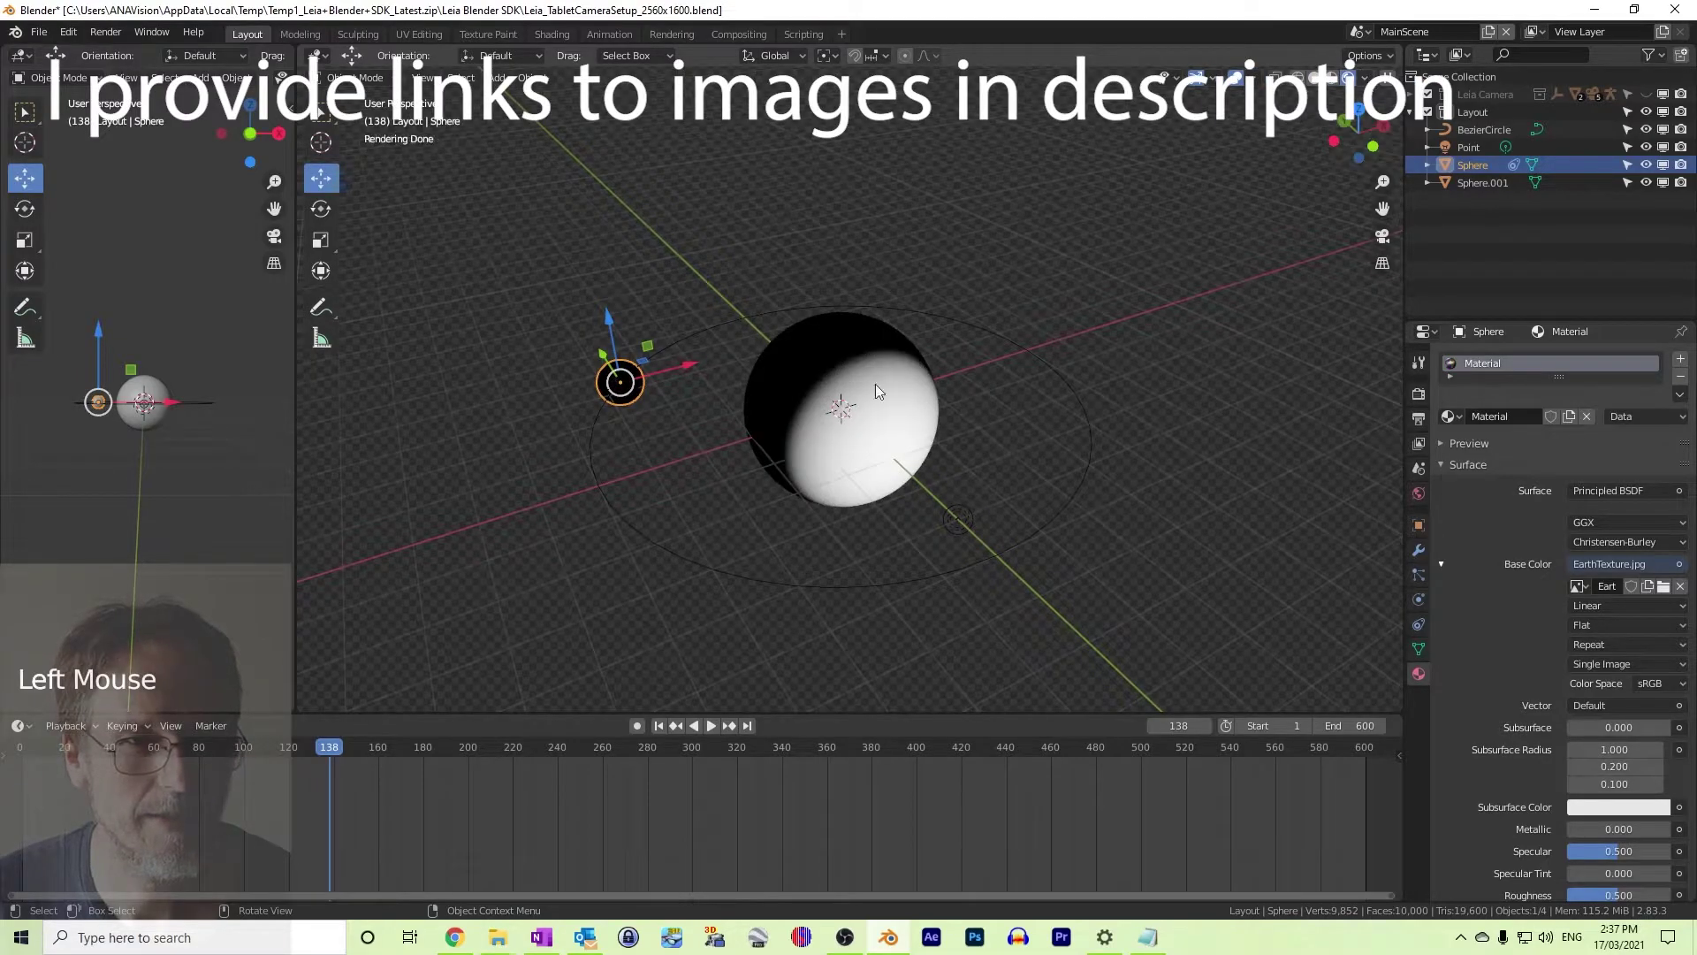
{"action": "left_click", "coordinate": [710, 727]}
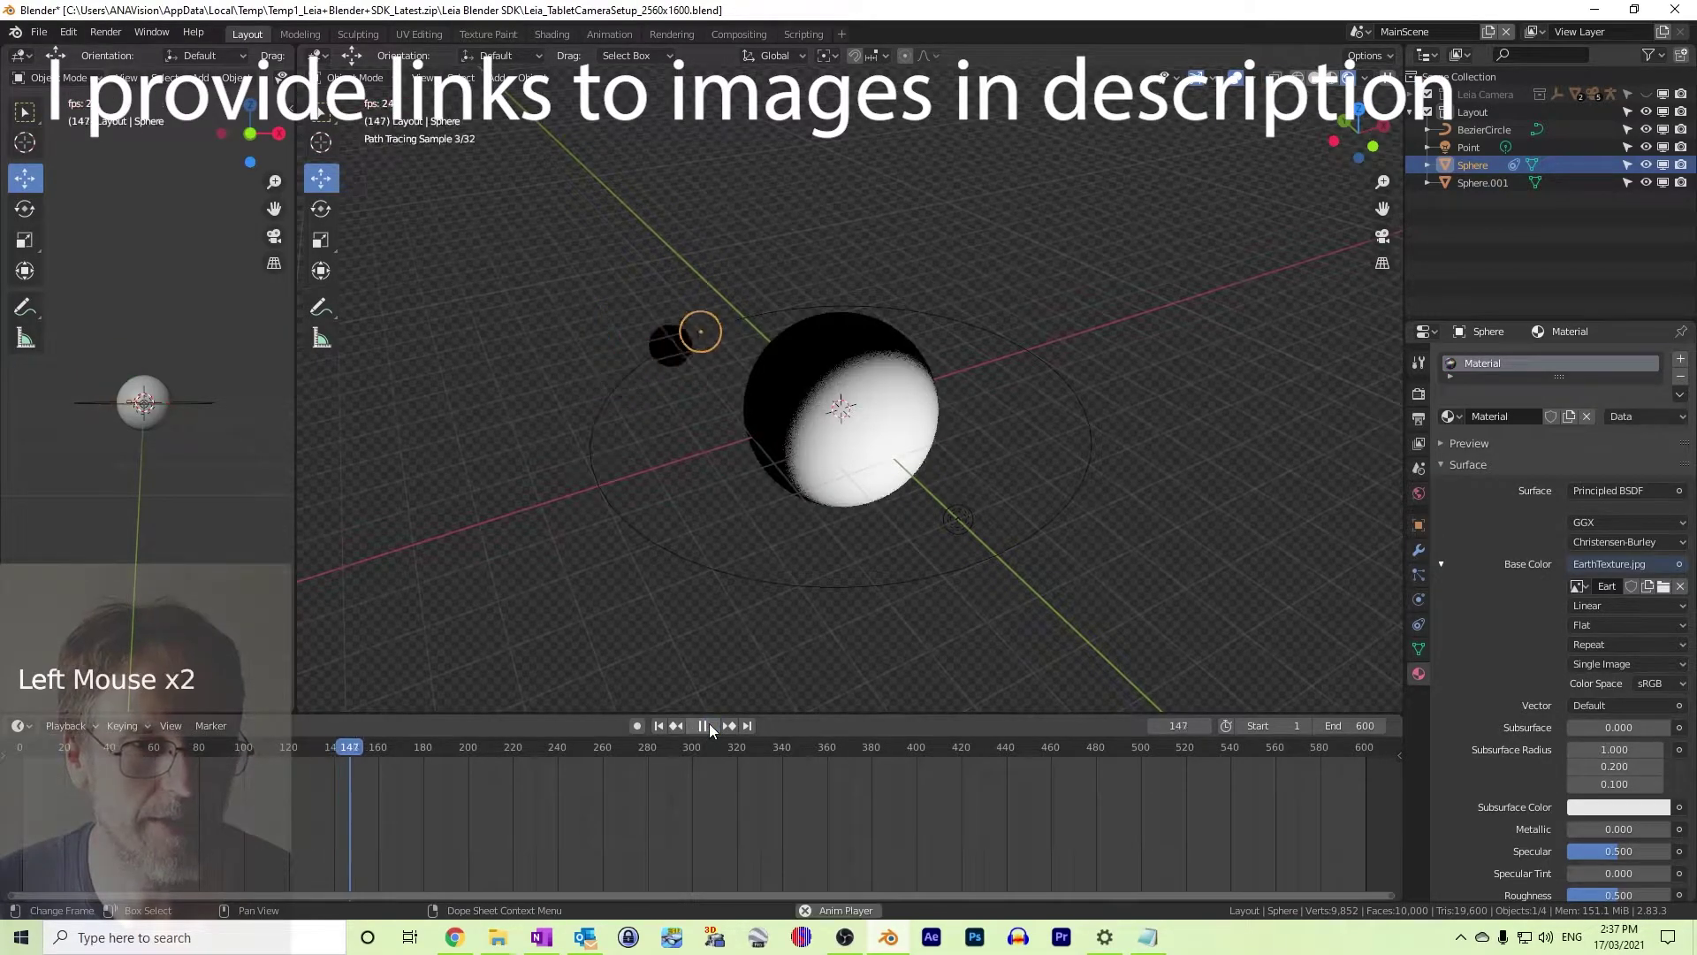
{"action": "left_click", "coordinate": [710, 726]}
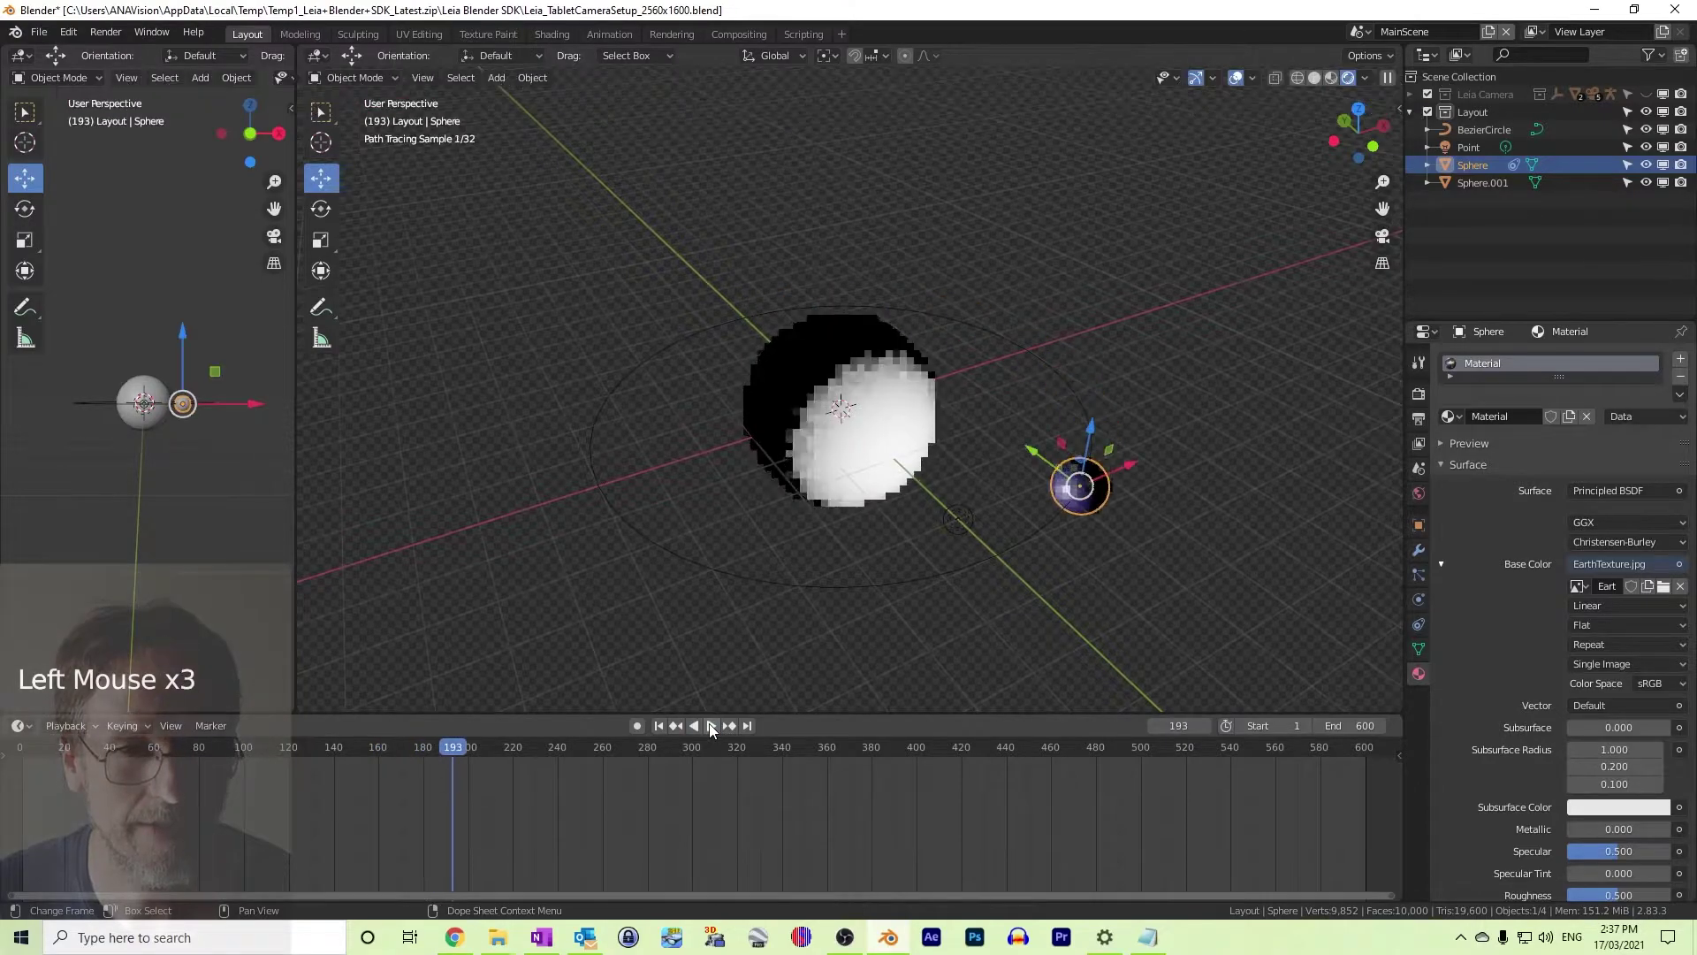
{"action": "left_click", "coordinate": [1156, 560]}
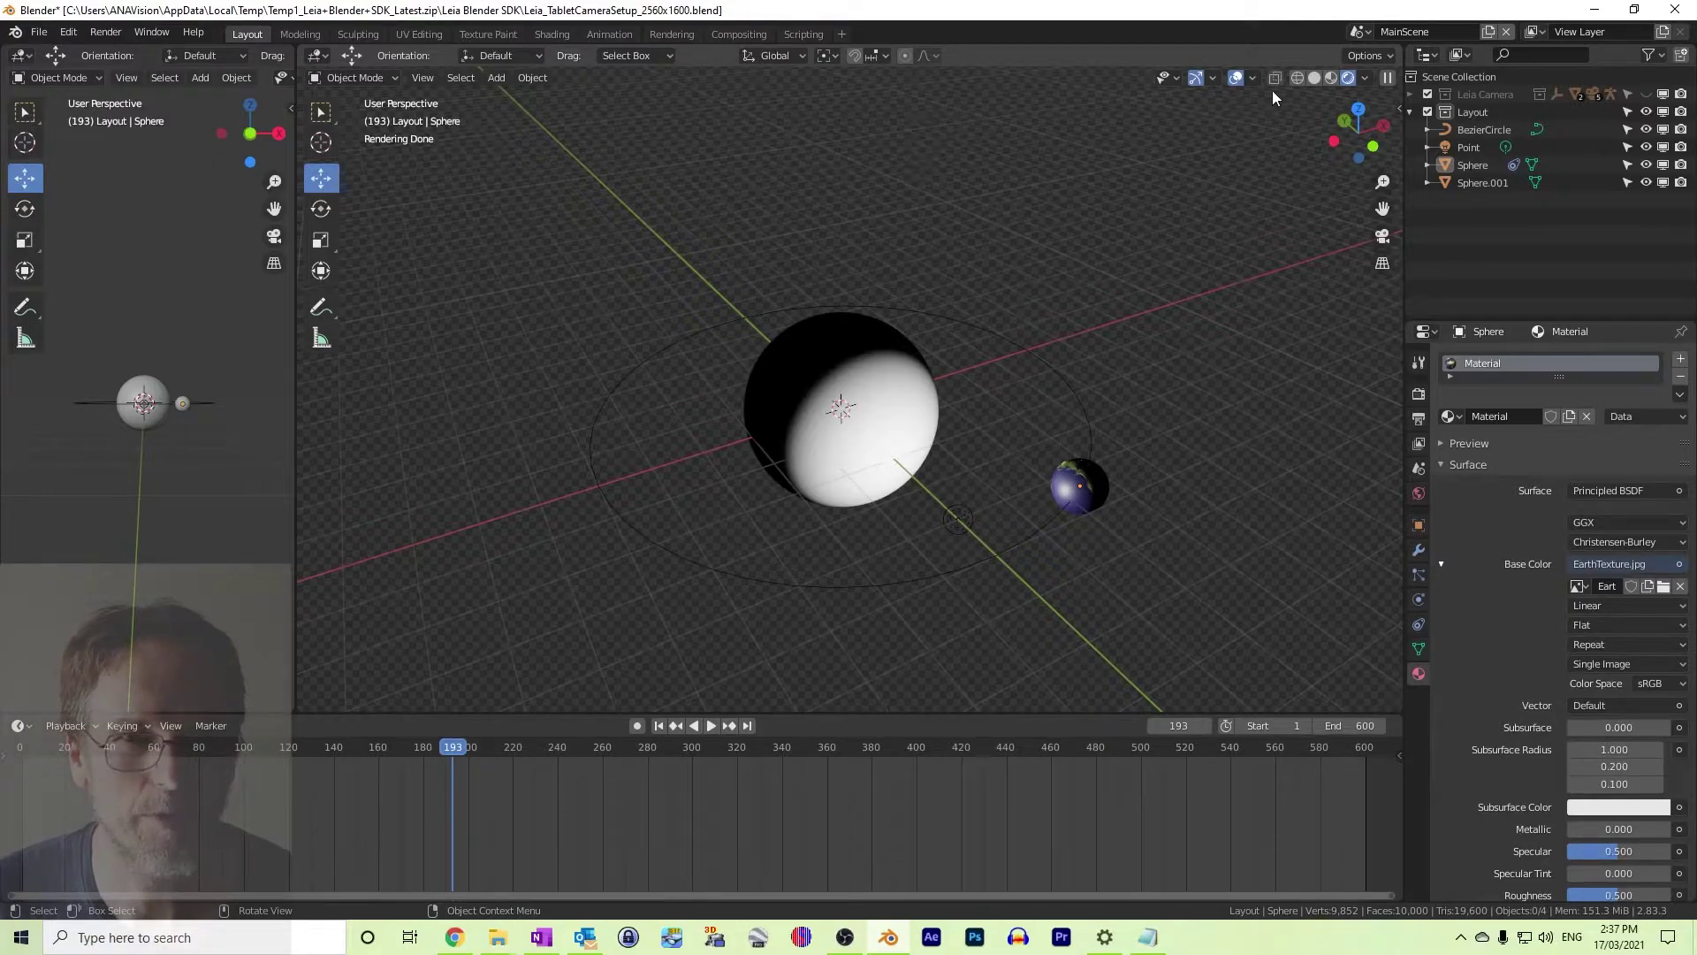
{"action": "left_click", "coordinate": [1313, 77]}
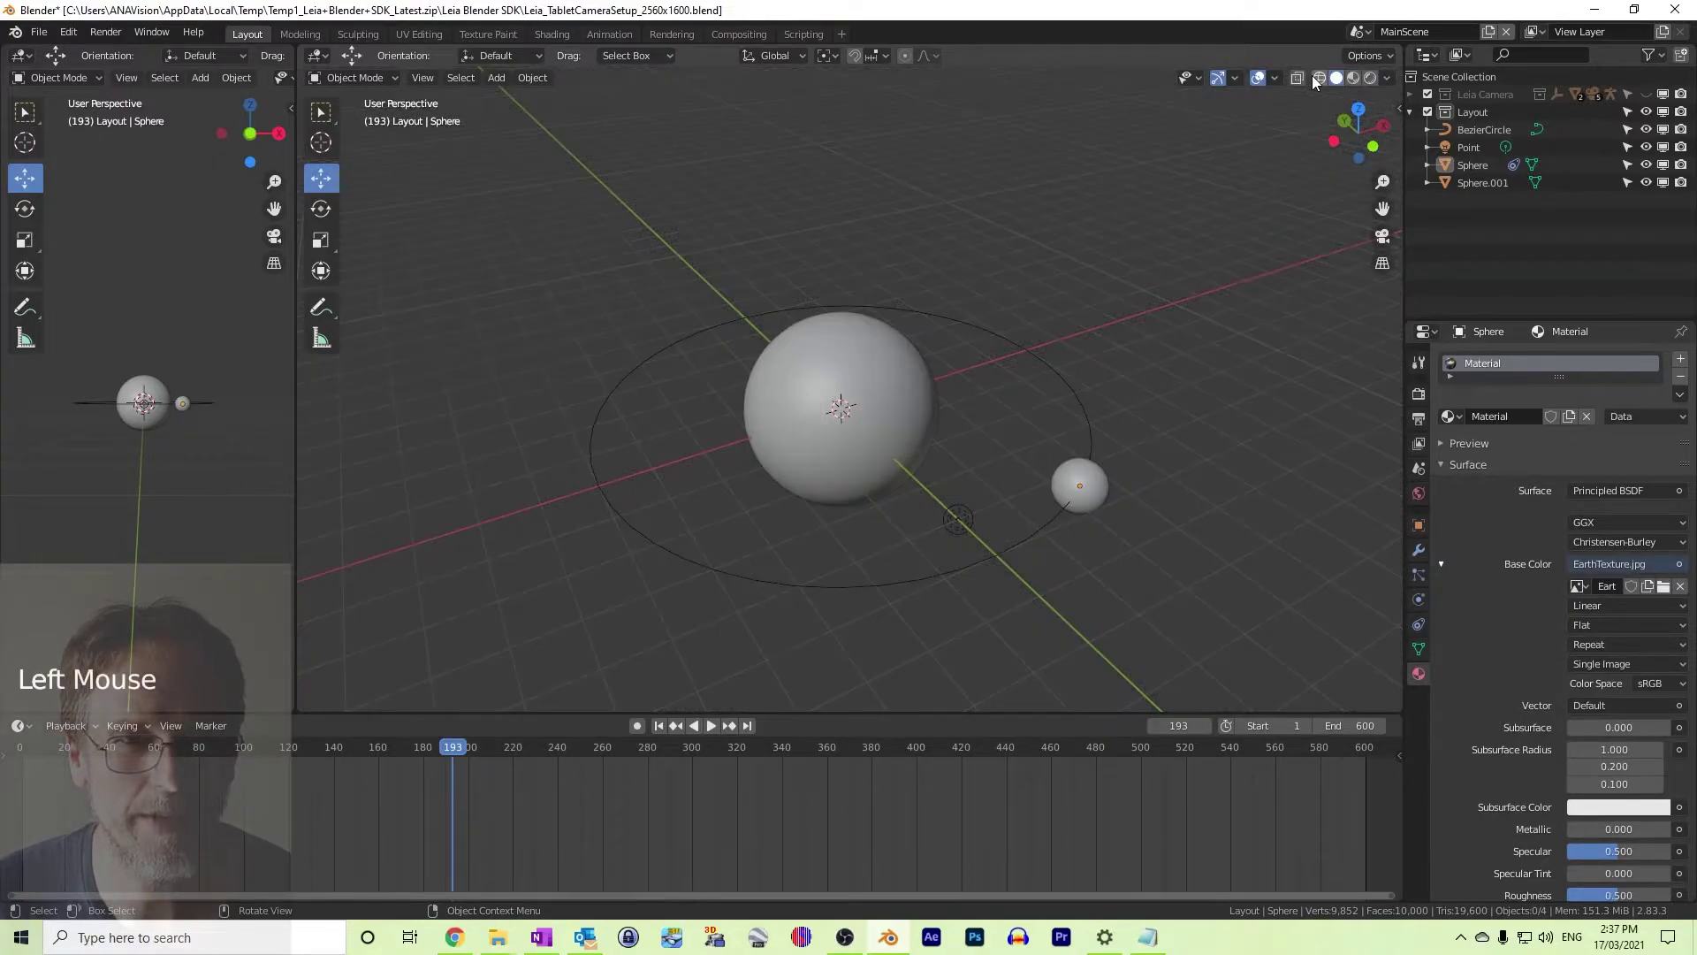
Select Sphere.001, add a new material and set its Base Color to Image Texture
{"action": "left_click", "coordinate": [868, 435]}
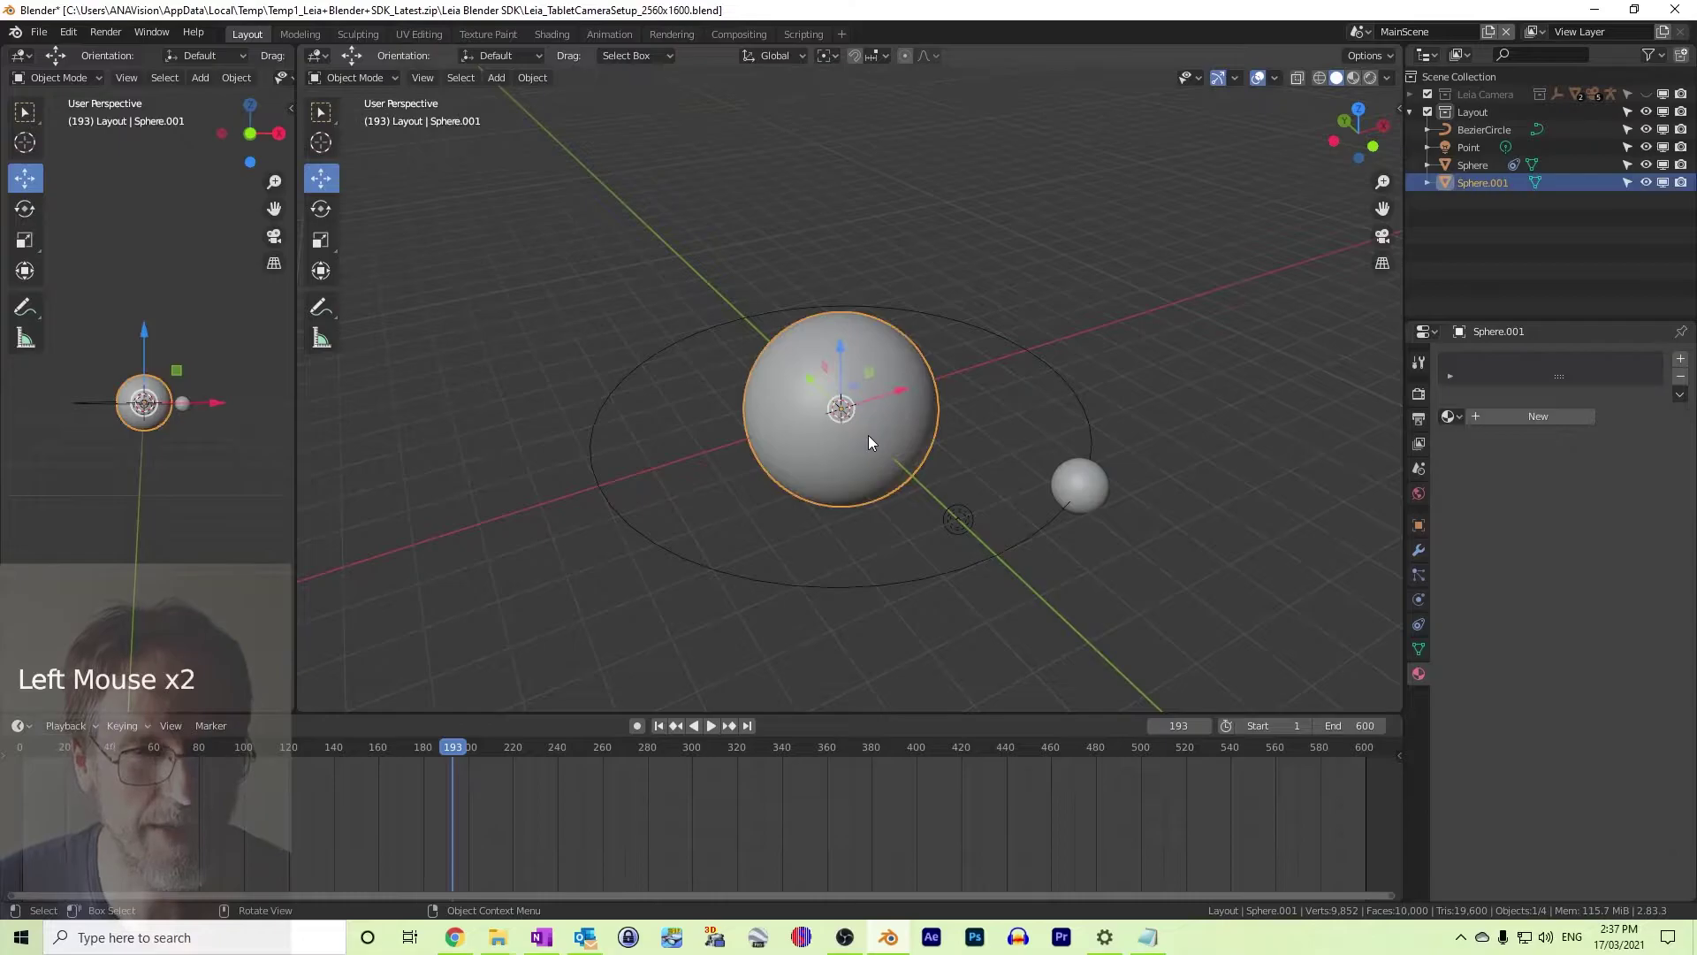
{"action": "left_click", "coordinate": [1477, 415]}
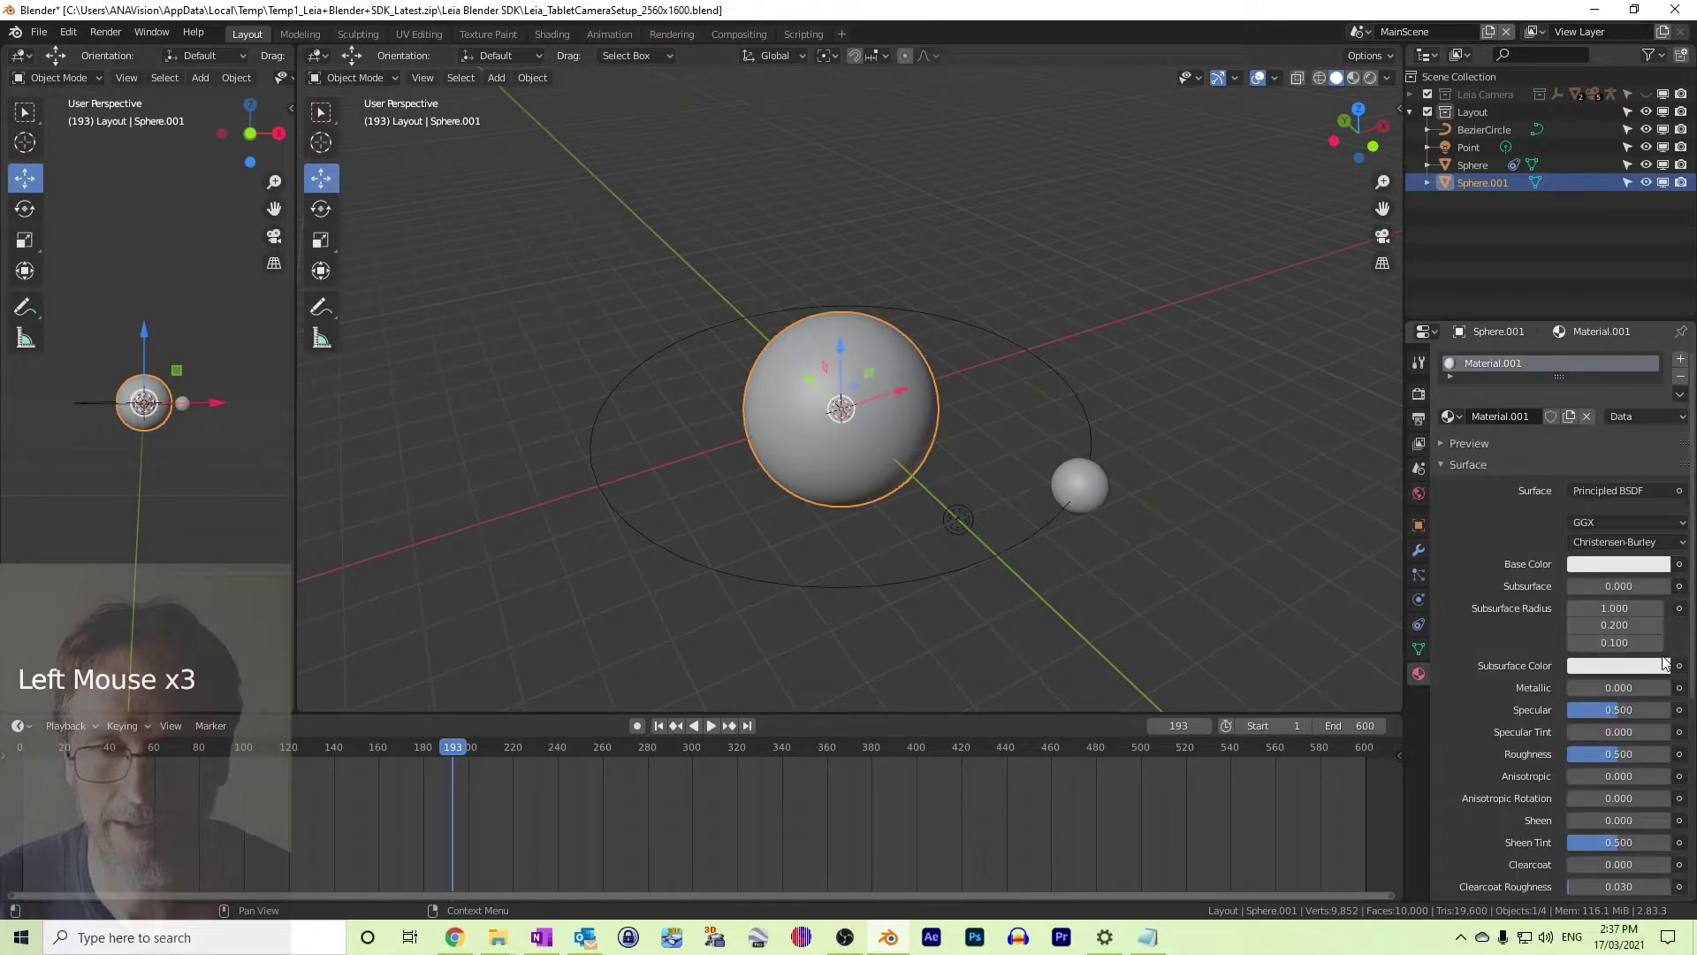
{"action": "left_click", "coordinate": [1678, 564]}
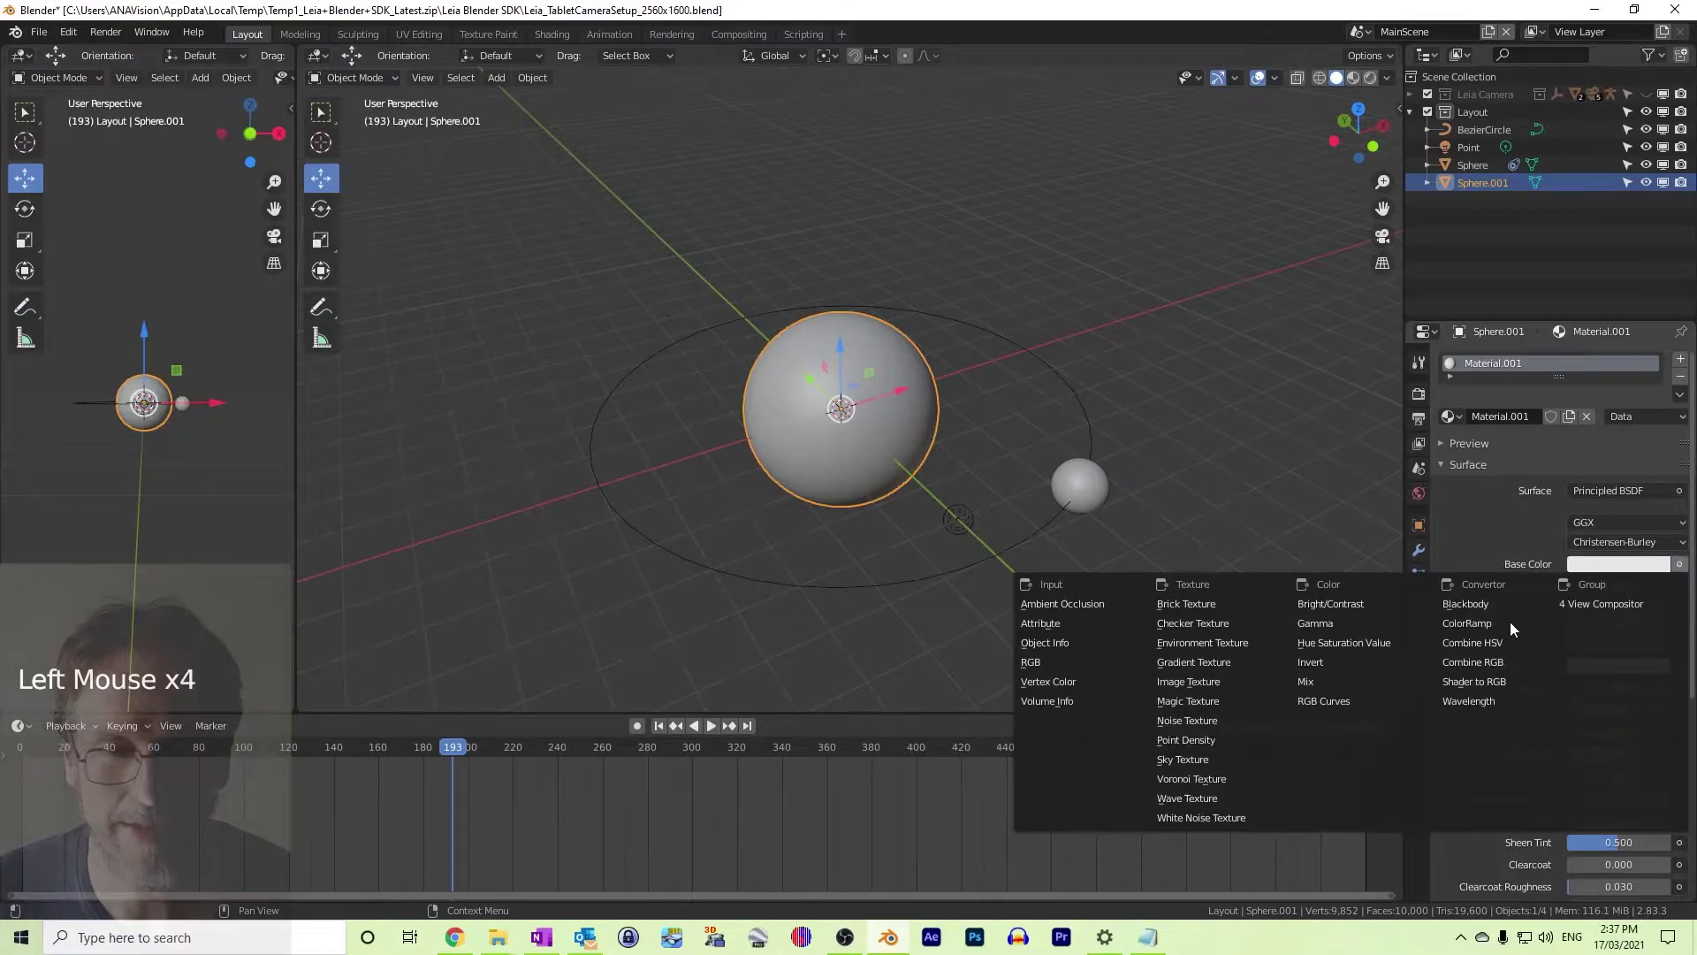
{"action": "left_click", "coordinate": [1206, 682]}
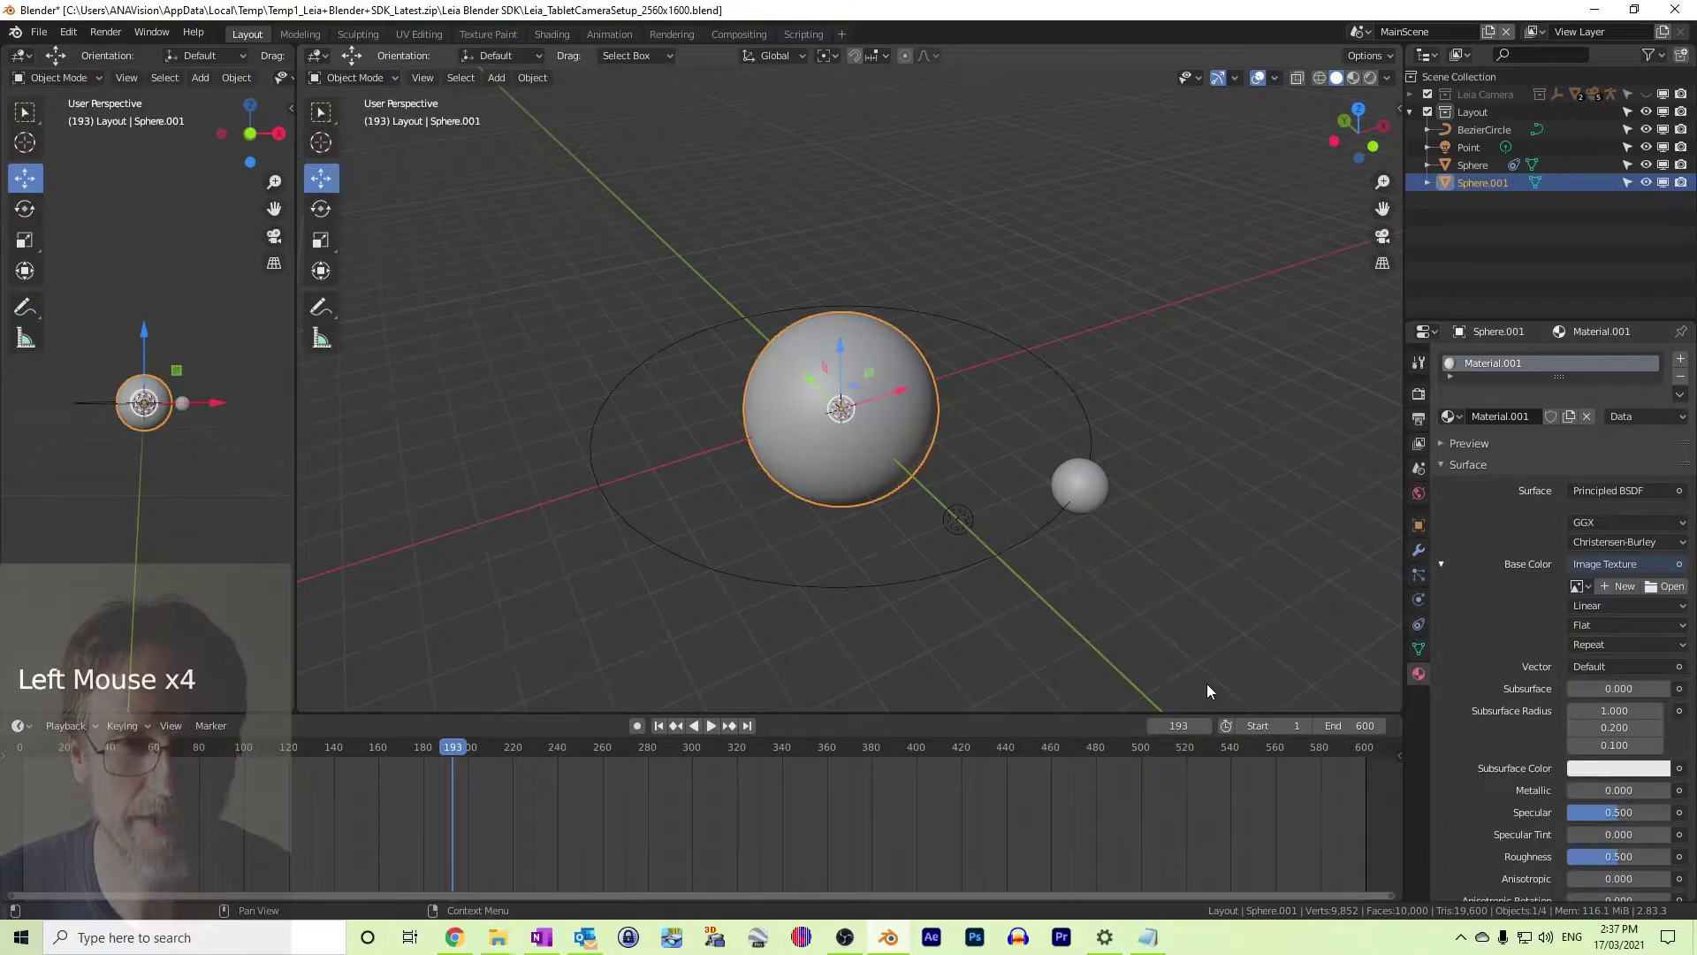
Load SunTexture.mp4 from the Desktop's Blender SDK Tutorial folder as the base colour texture
{"action": "left_click", "coordinate": [1662, 587]}
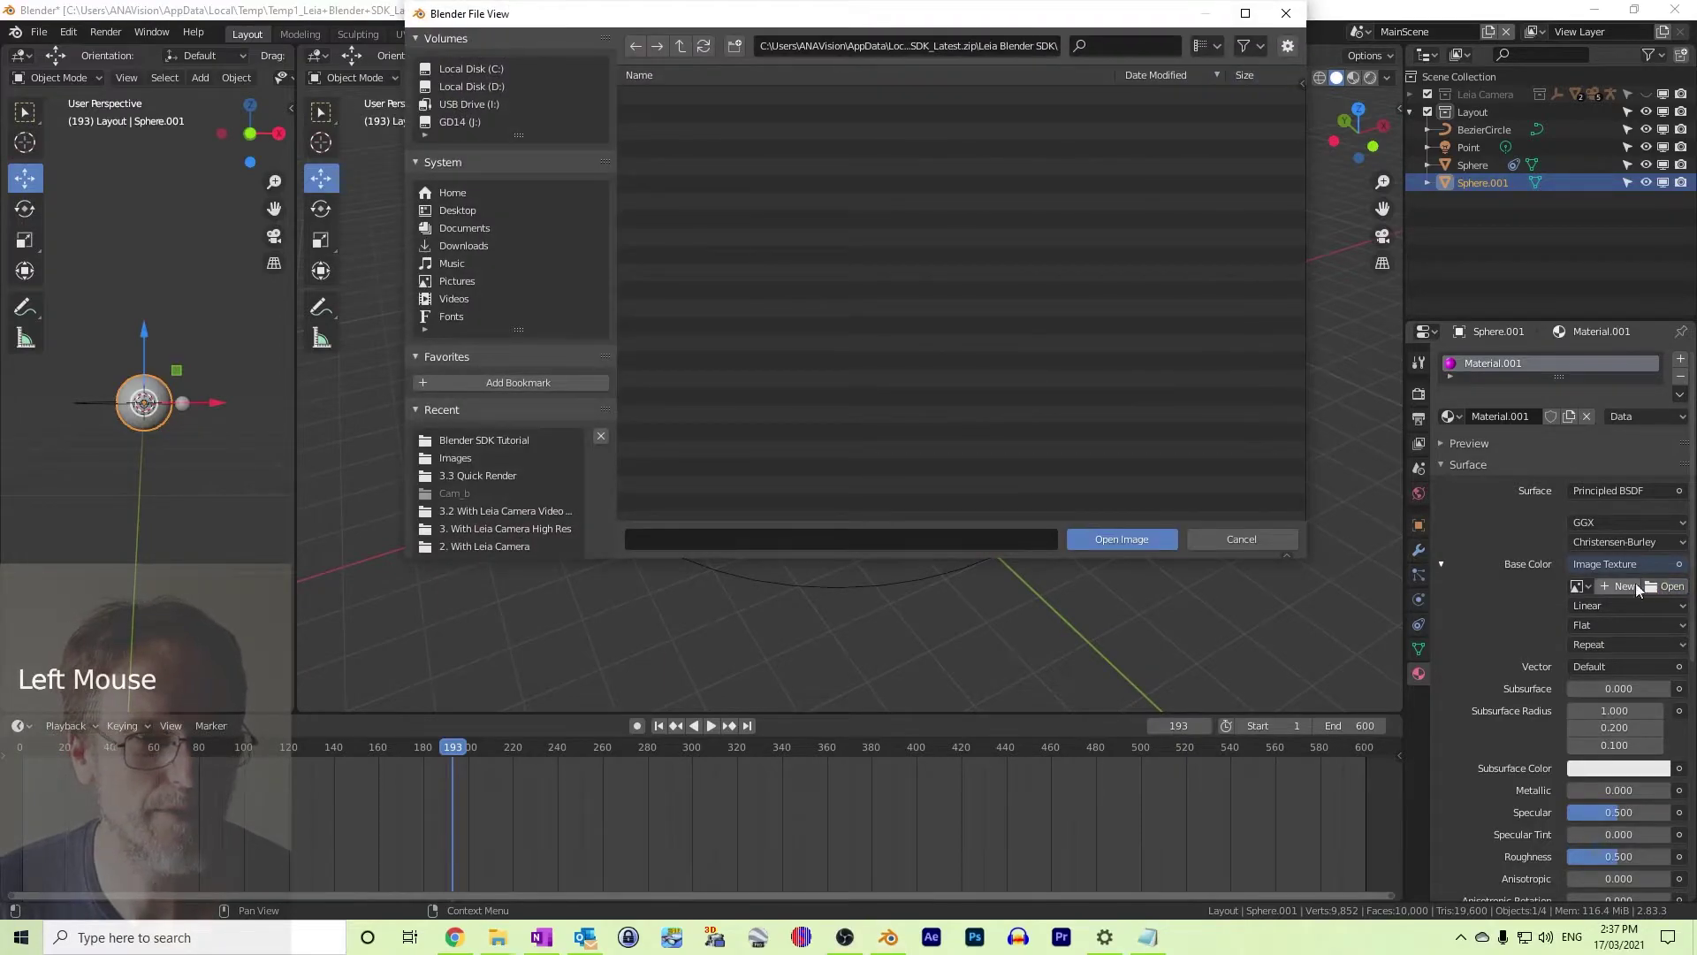
{"action": "left_click", "coordinate": [465, 209]}
{"action": "double_click", "coordinate": [678, 95]}
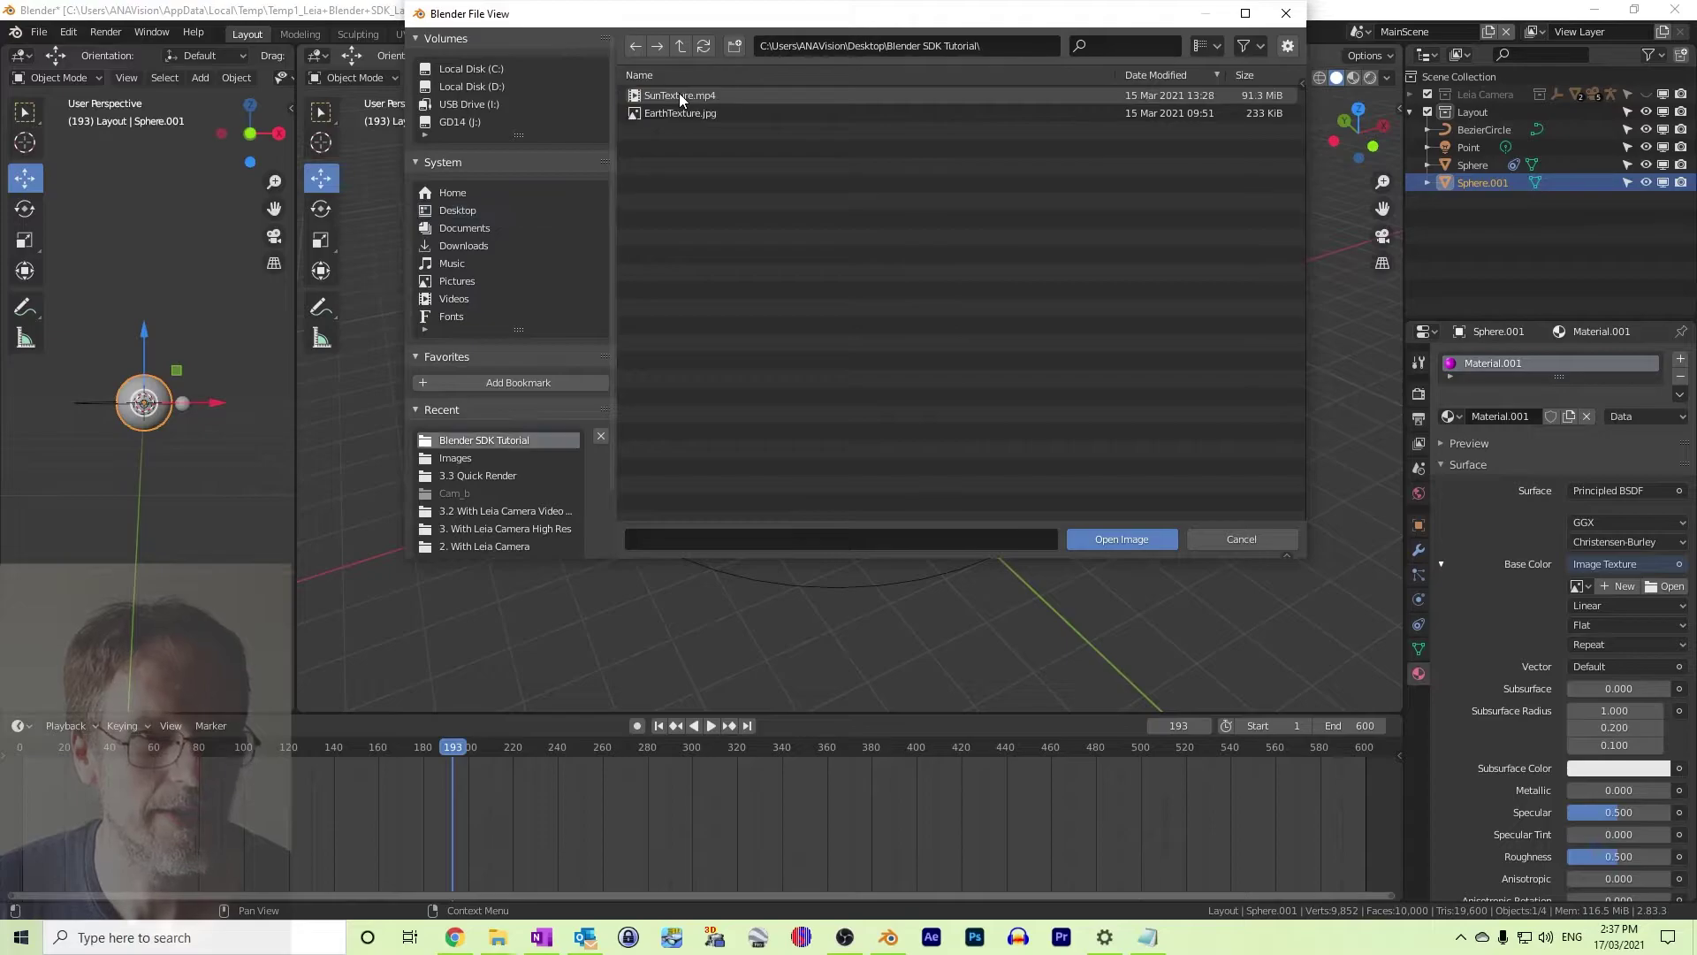
{"action": "left_click", "coordinate": [680, 94]}
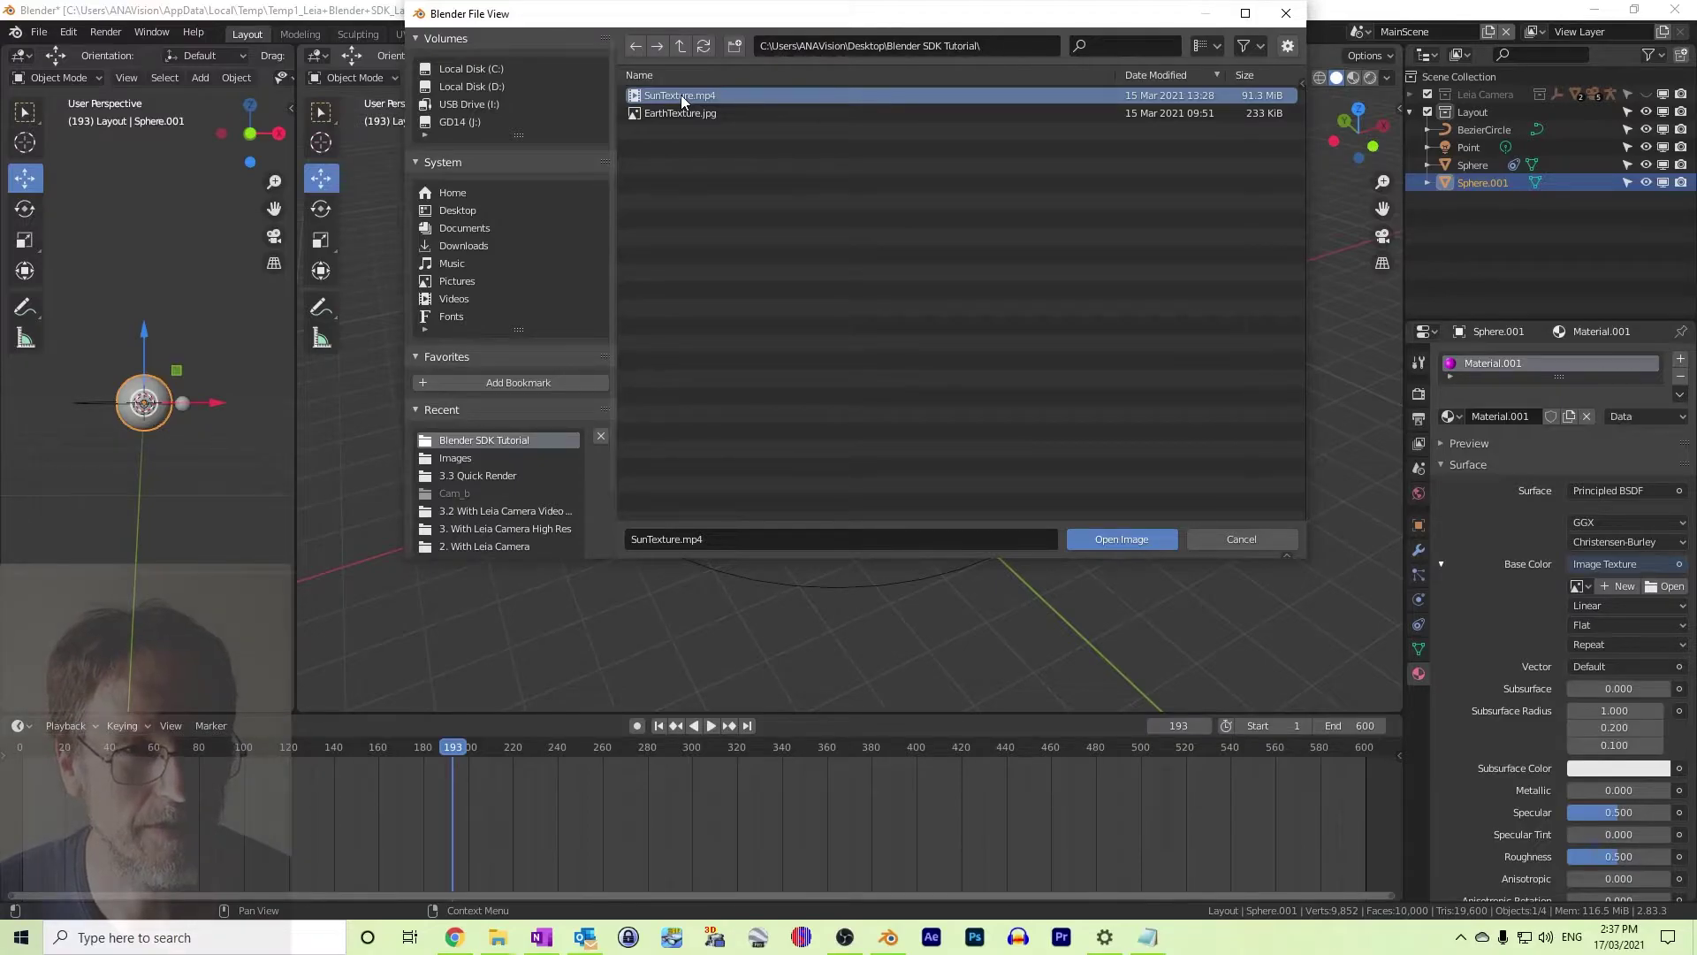
{"action": "double_click", "coordinate": [681, 95]}
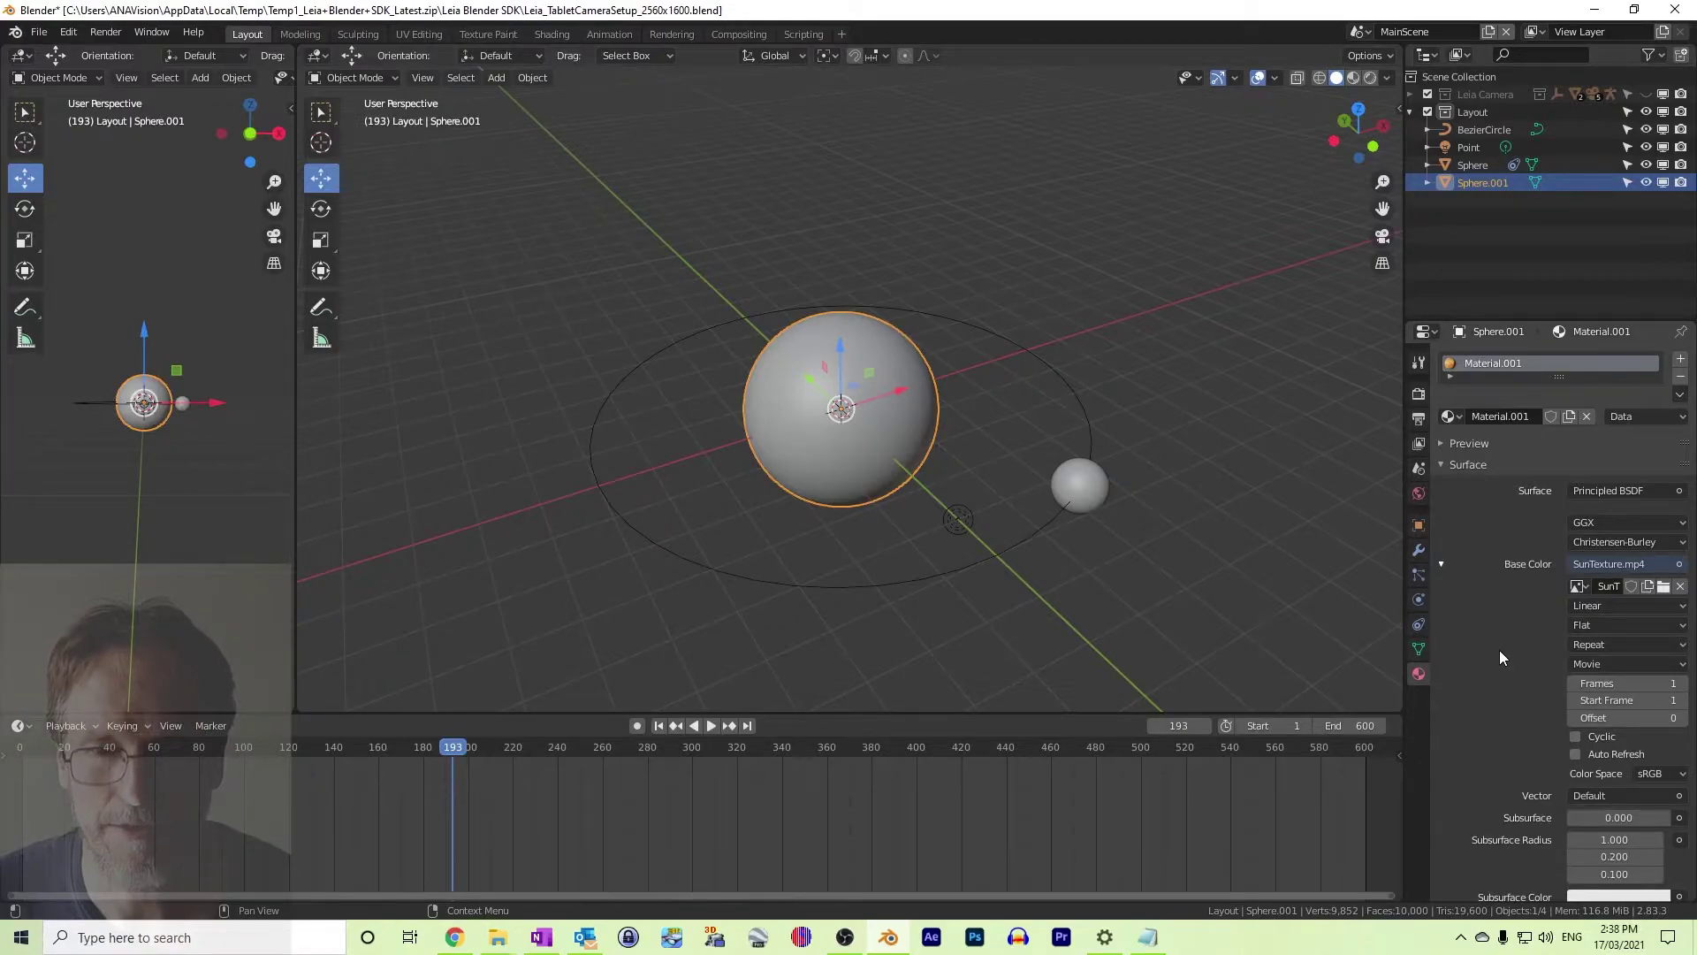
Set the sun's movie texture Frames to 1000 and preview the textured sun and Earth rendered
{"action": "scroll", "coordinate": [1500, 657], "scroll_direction": "down", "scroll_amount": 2}
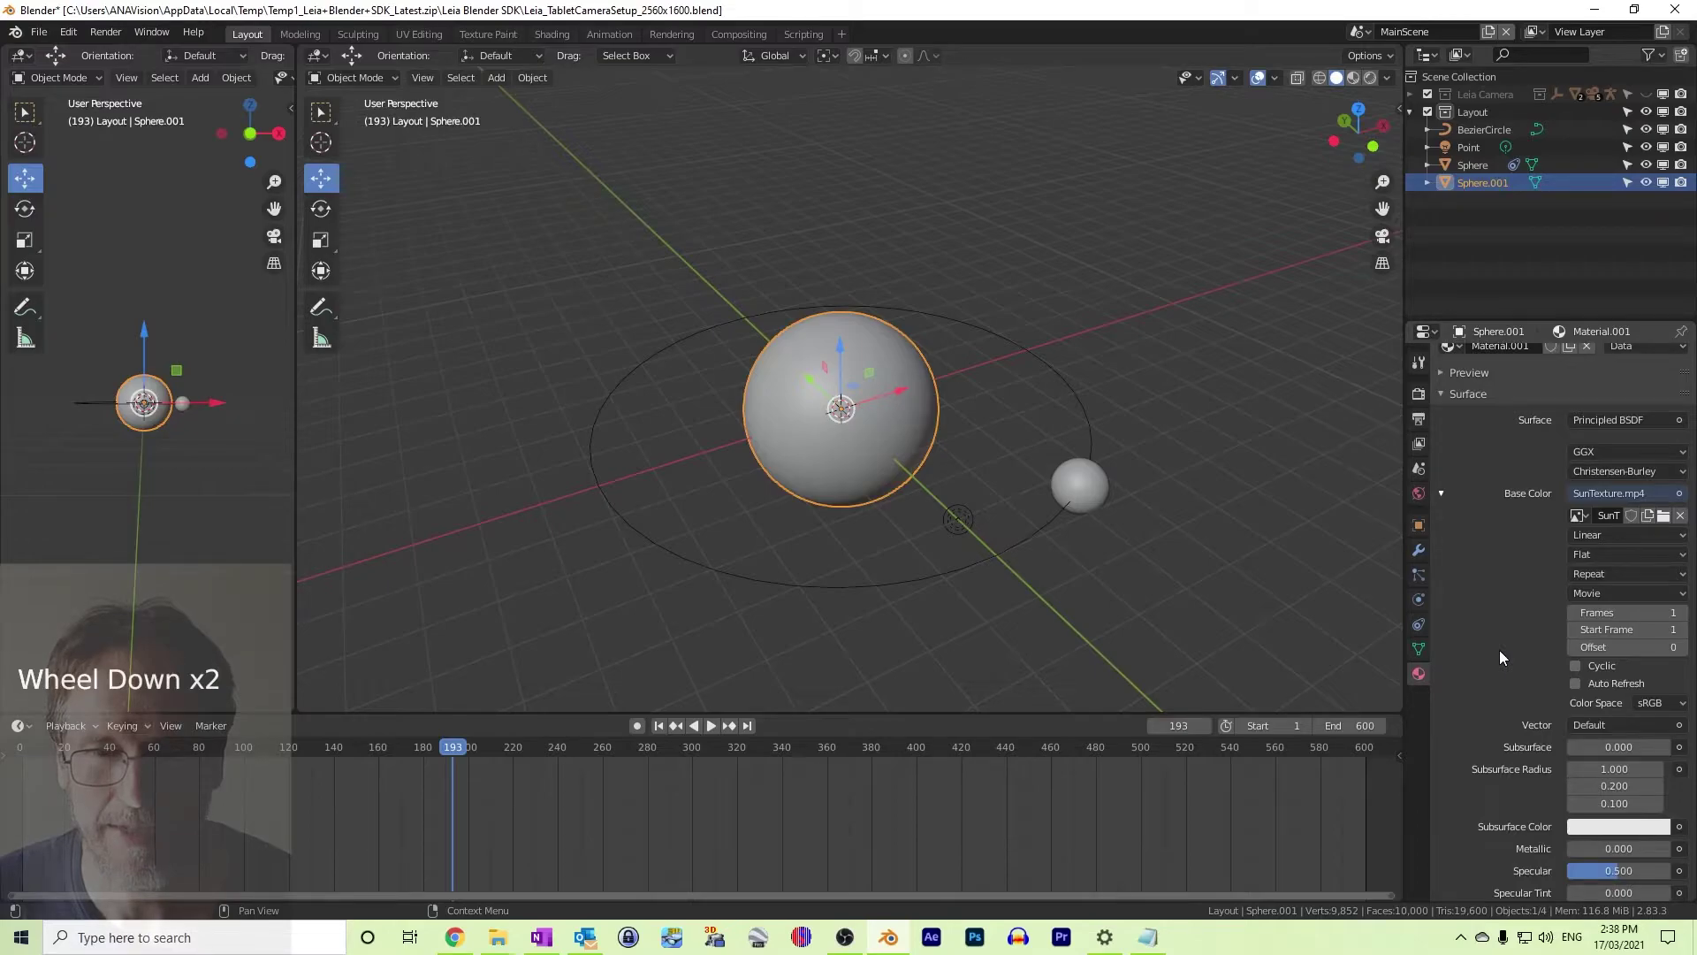
{"action": "scroll", "coordinate": [1500, 656], "scroll_direction": "down", "scroll_amount": 7}
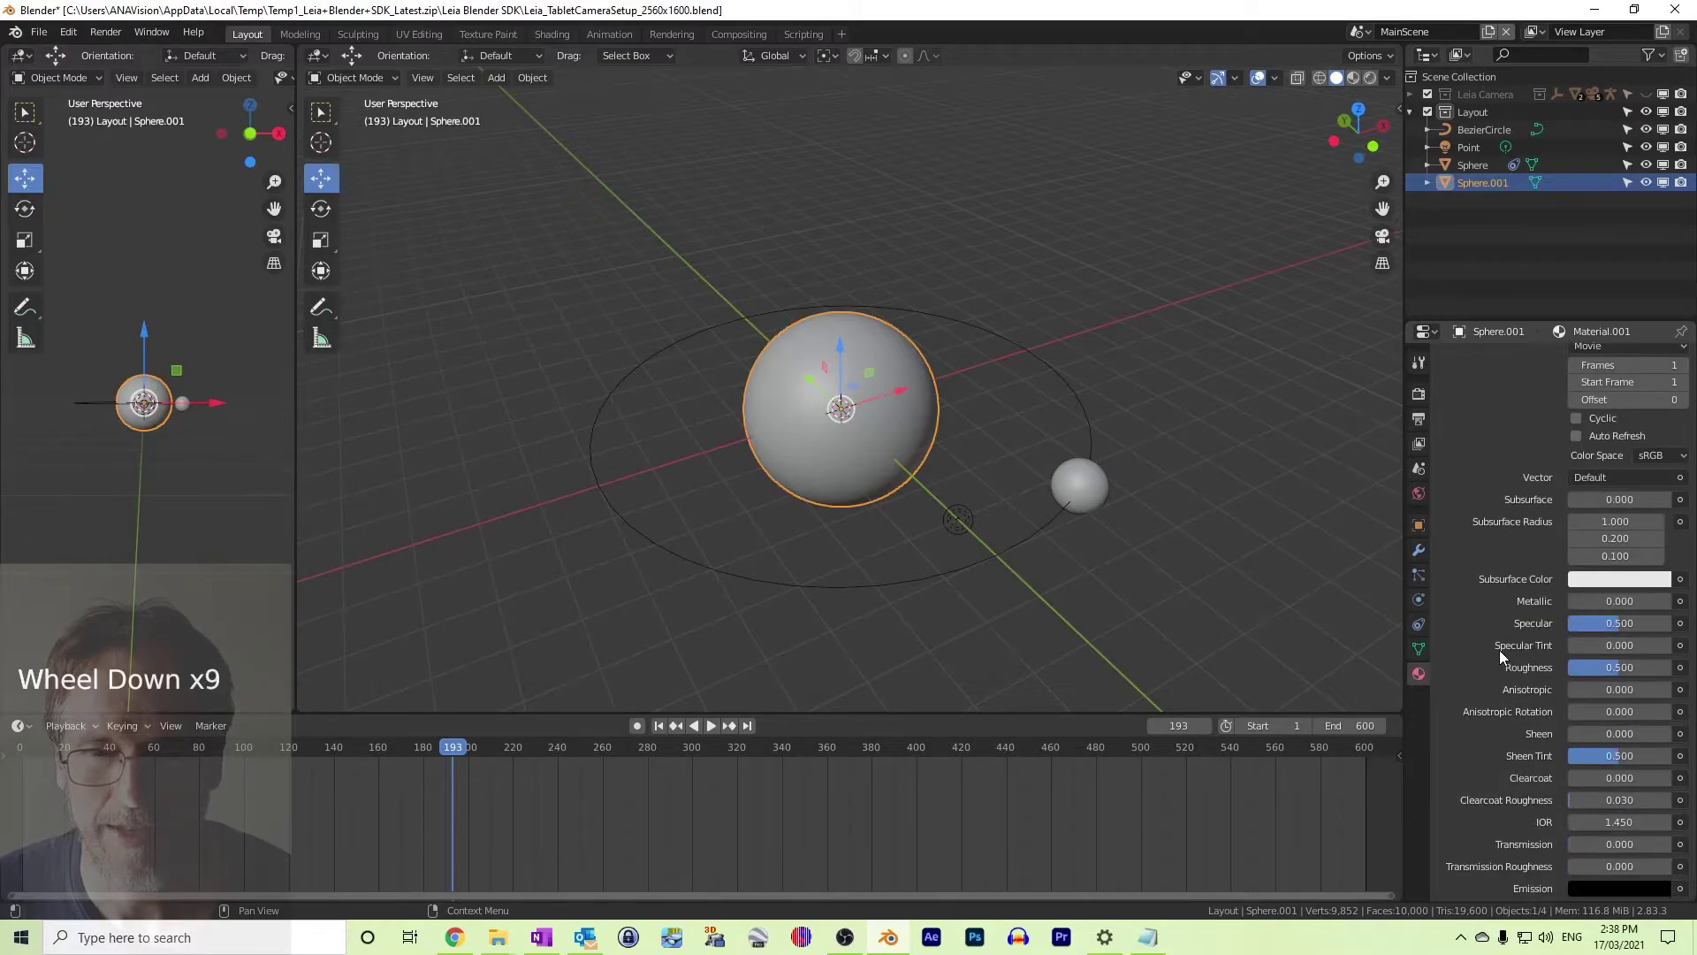
{"action": "scroll", "coordinate": [1500, 656], "scroll_direction": "down", "scroll_amount": 2}
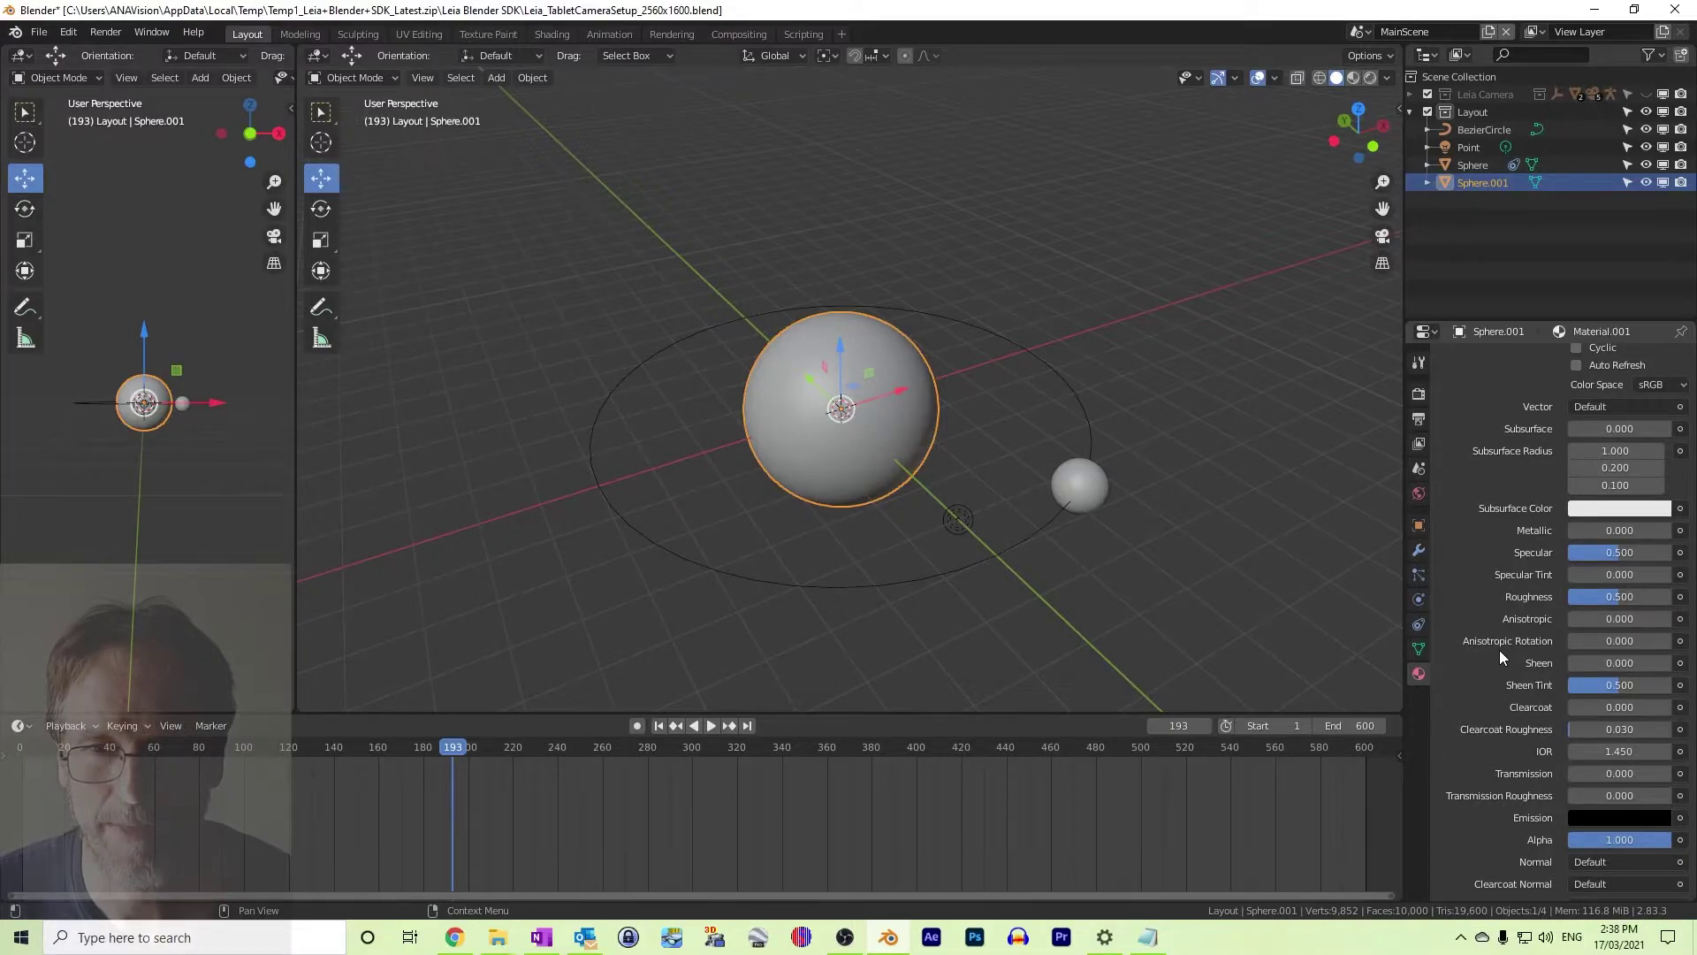
{"action": "scroll", "coordinate": [1499, 650], "scroll_direction": "down", "scroll_amount": 2}
{"action": "scroll", "coordinate": [1499, 650], "scroll_direction": "up", "scroll_amount": 8}
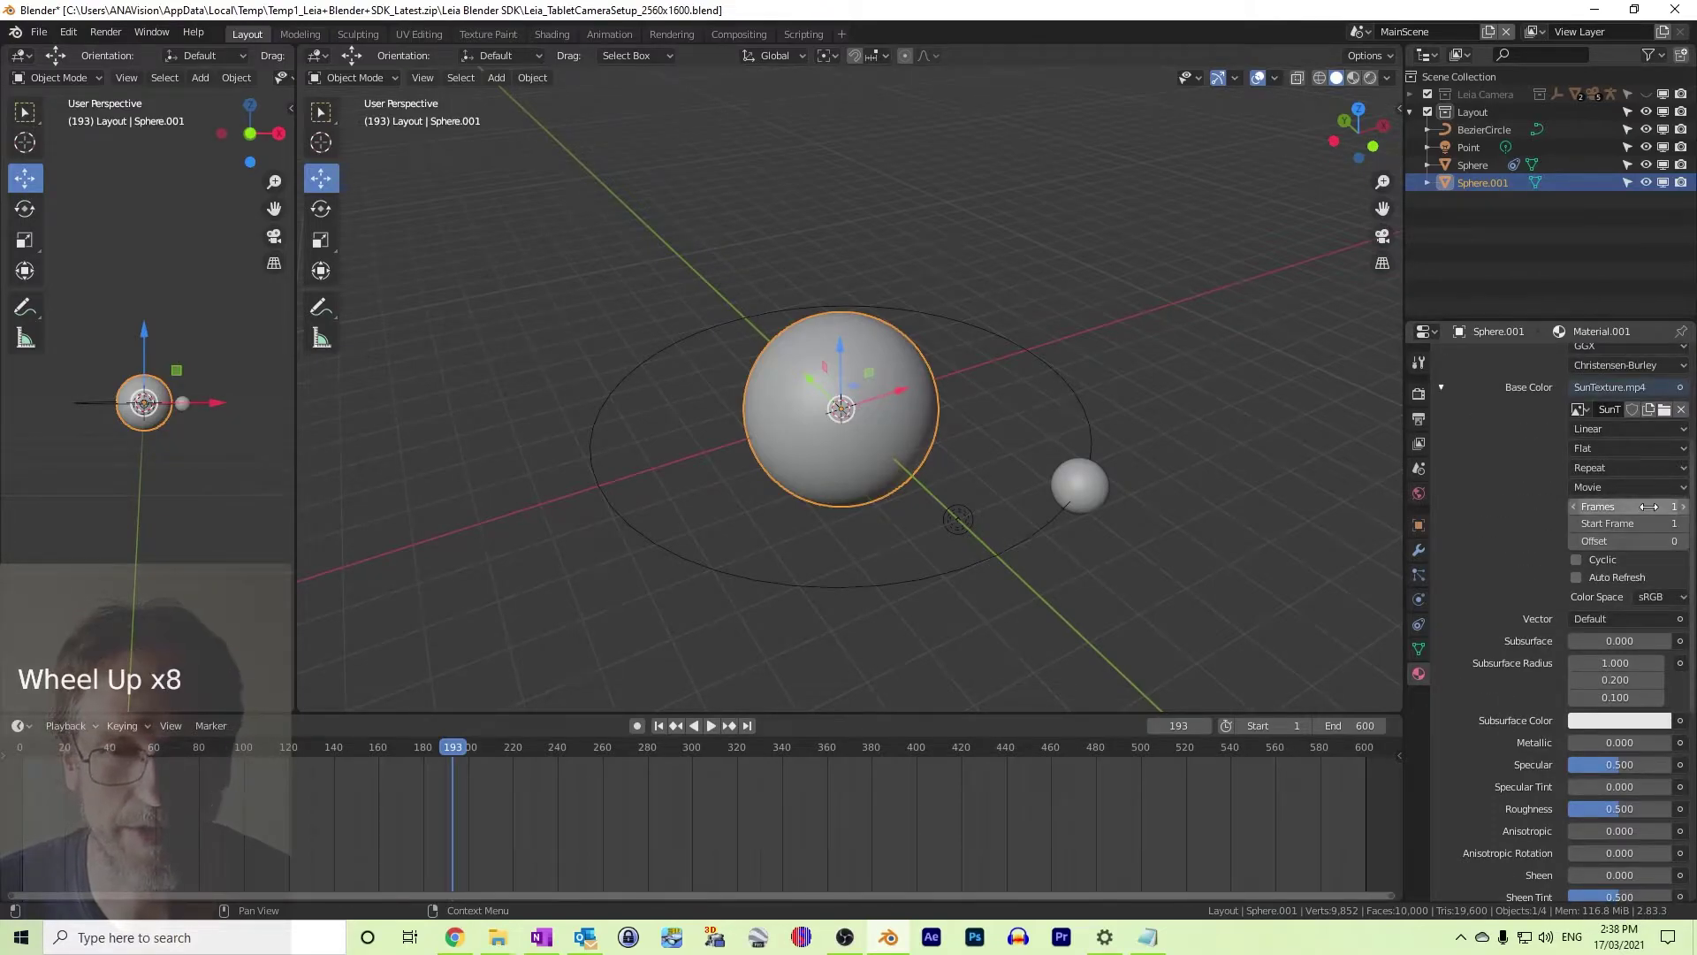
{"action": "left_click", "coordinate": [1661, 506]}
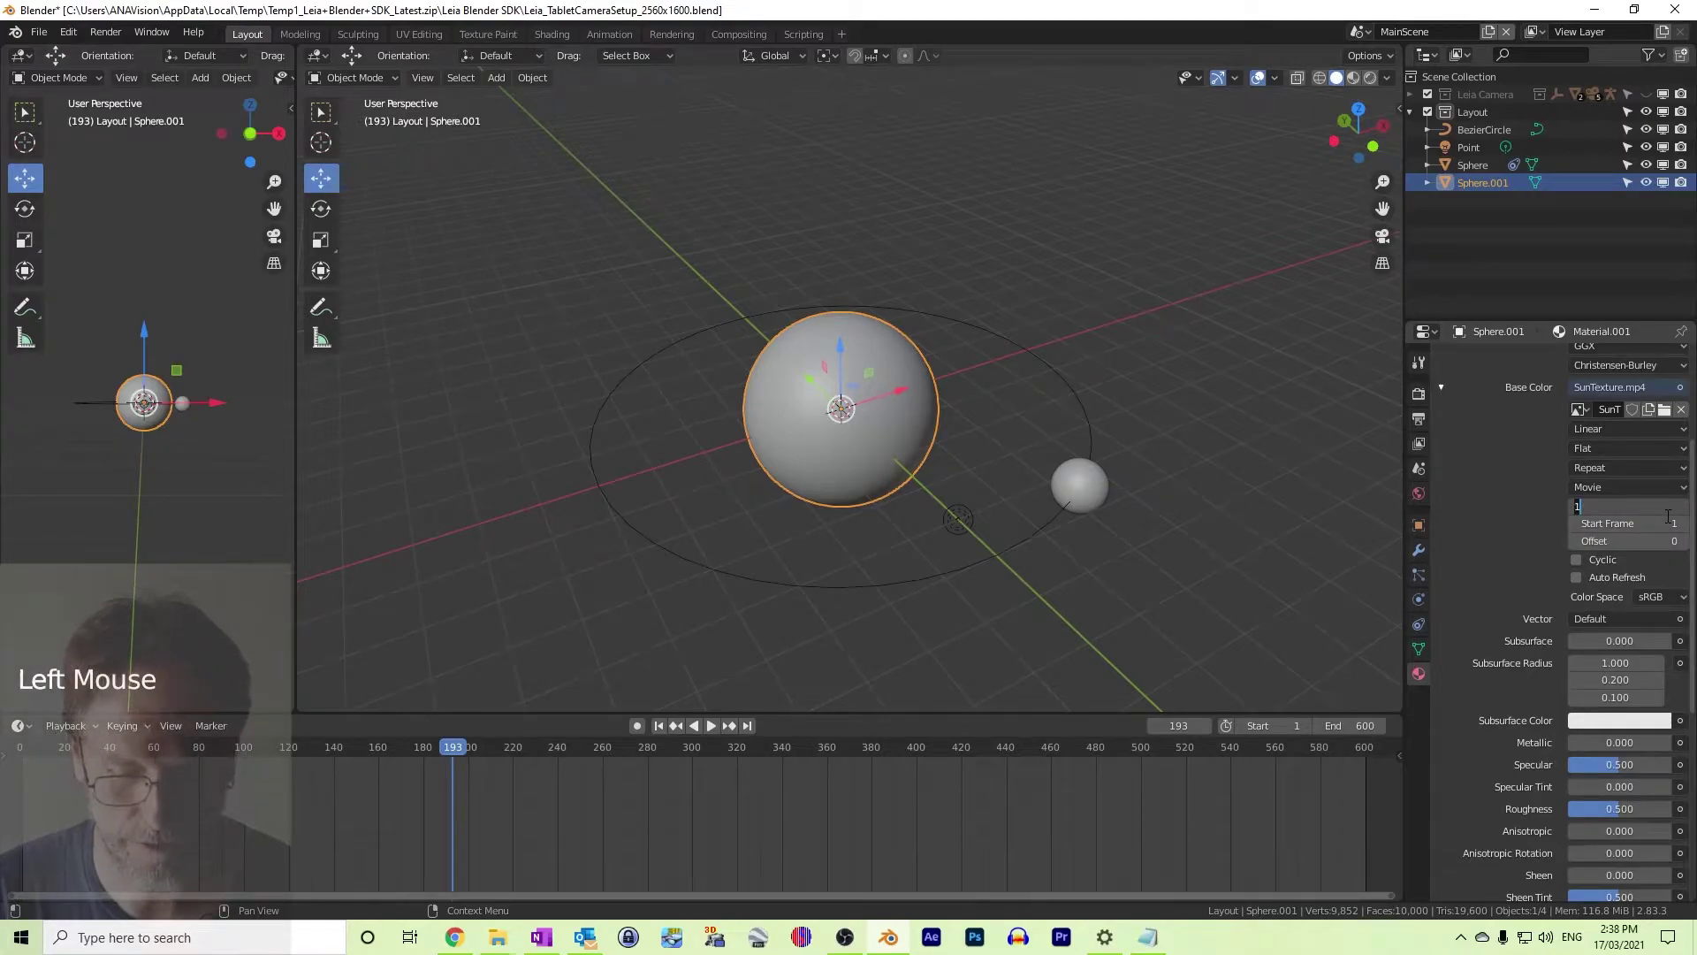
{"action": "type", "text": "1000"}
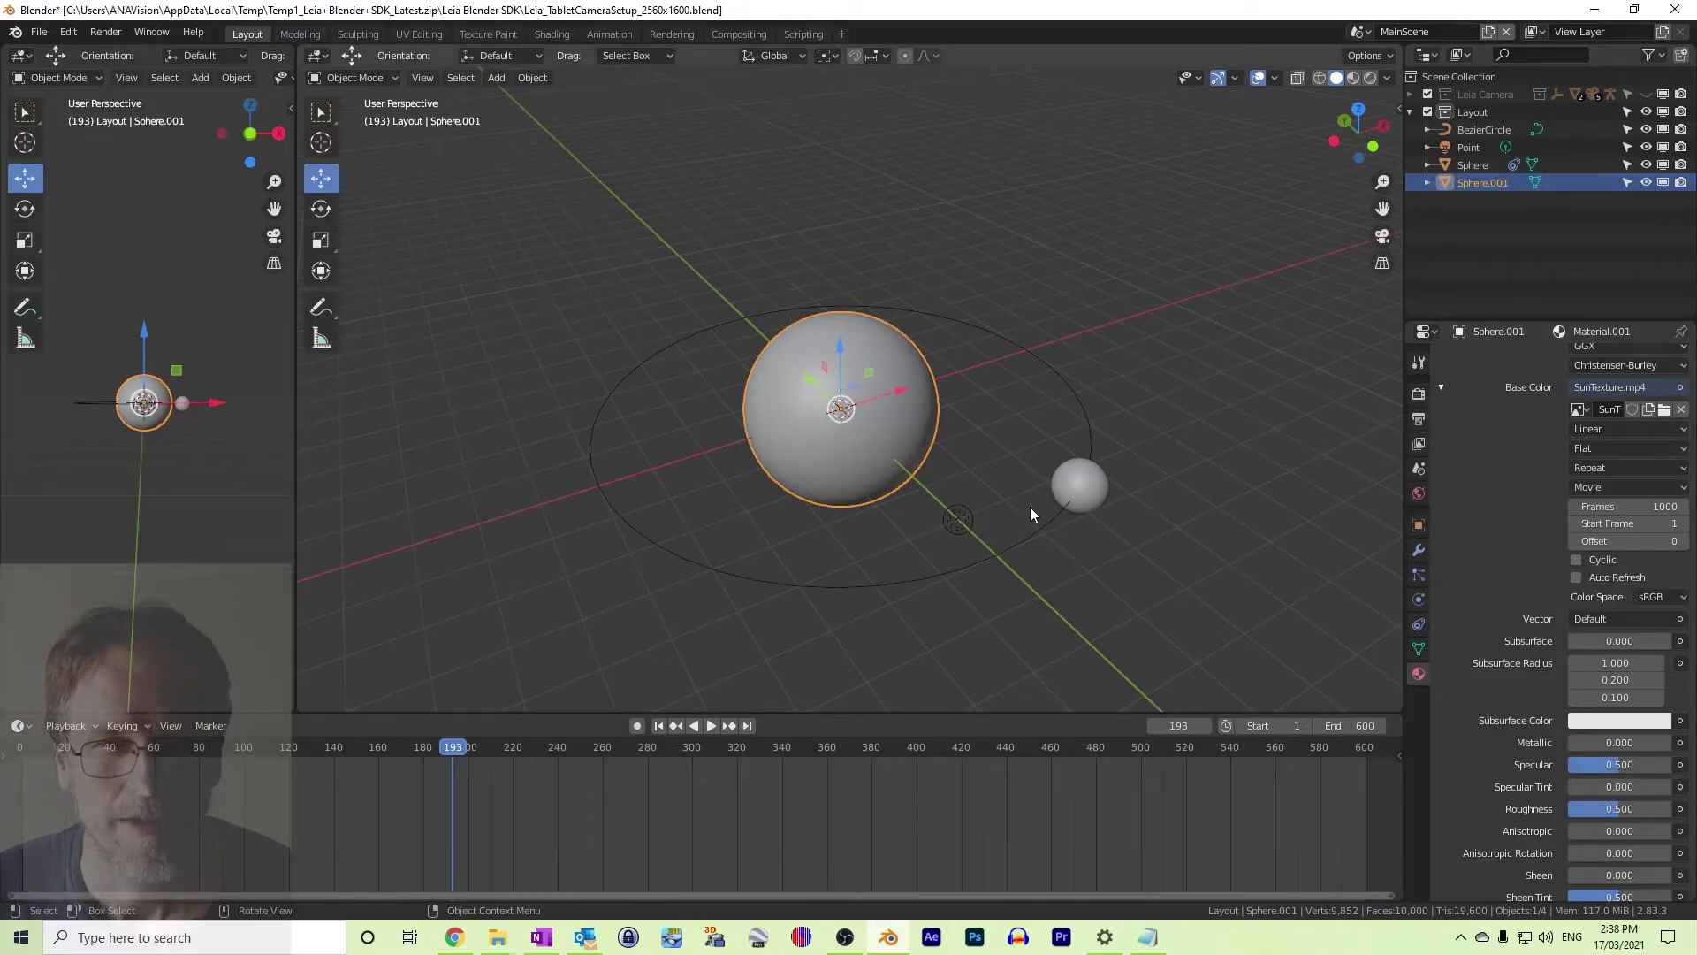
{"action": "left_click", "coordinate": [1370, 77]}
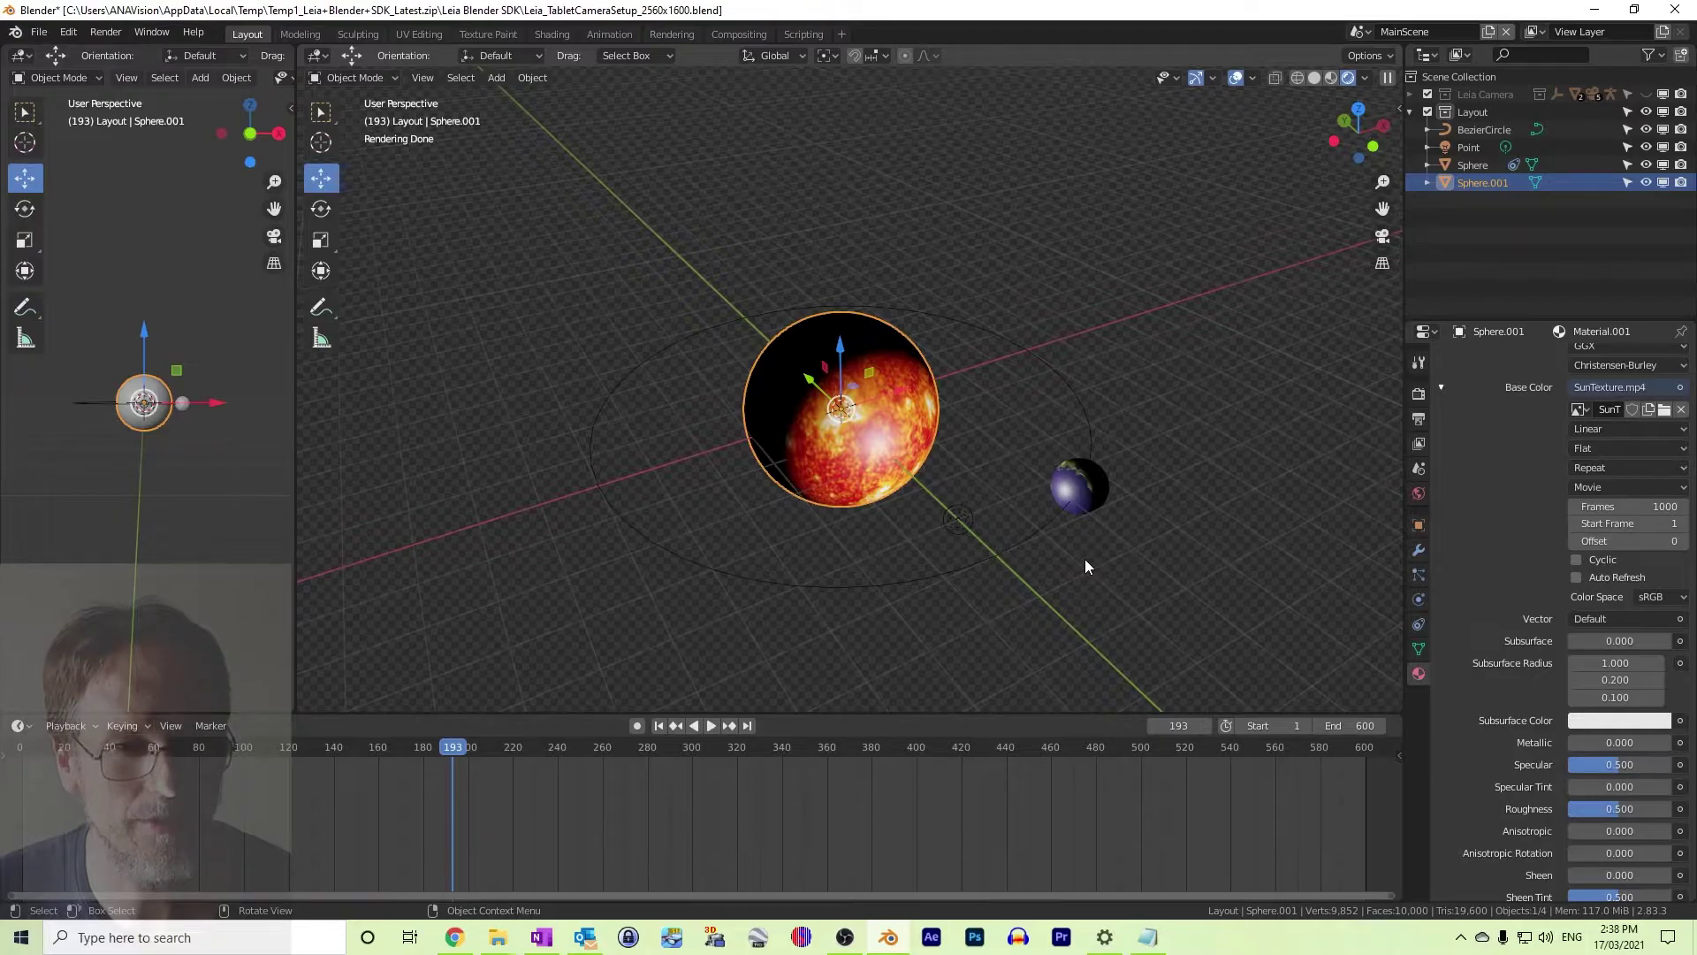
{"action": "mouse_move", "coordinate": [1110, 592]}
{"action": "middle_mouse_down"}
{"action": "mouse_move", "coordinate": [1087, 576]}
{"action": "mouse_move", "coordinate": [1101, 585]}
{"action": "middle_mouse_up"}
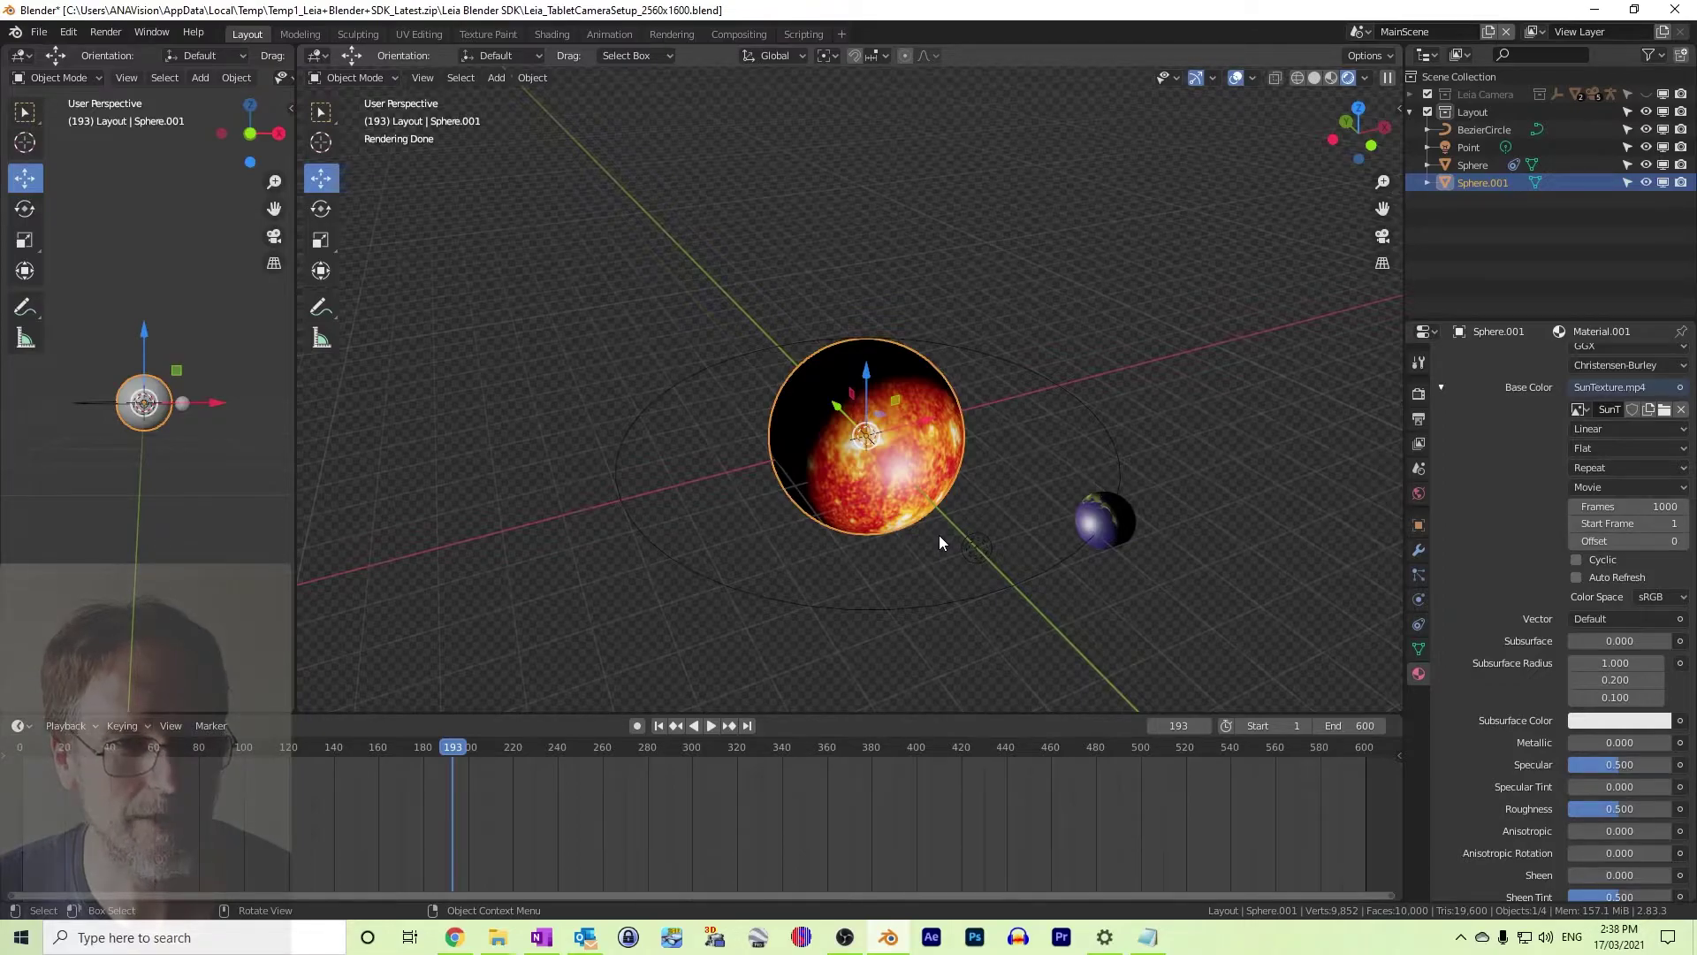
Return to Solid shading and add a point light with a 2.25 m radius
{"action": "left_click", "coordinate": [1312, 78]}
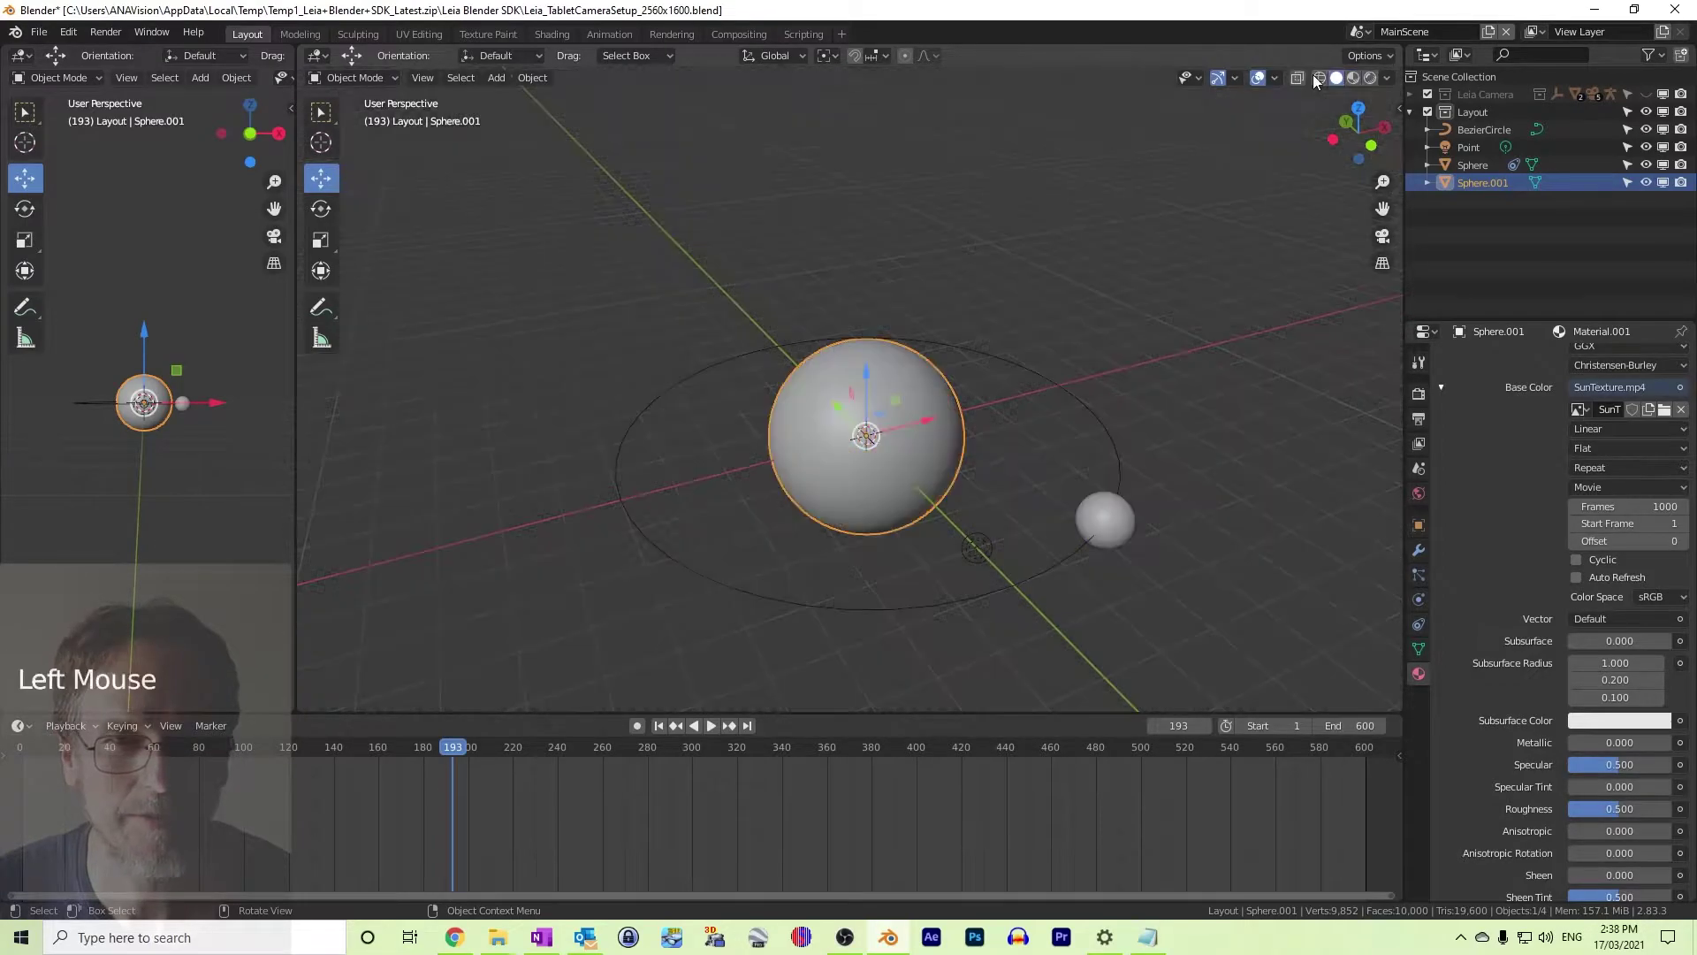
{"action": "left_click", "coordinate": [500, 77]}
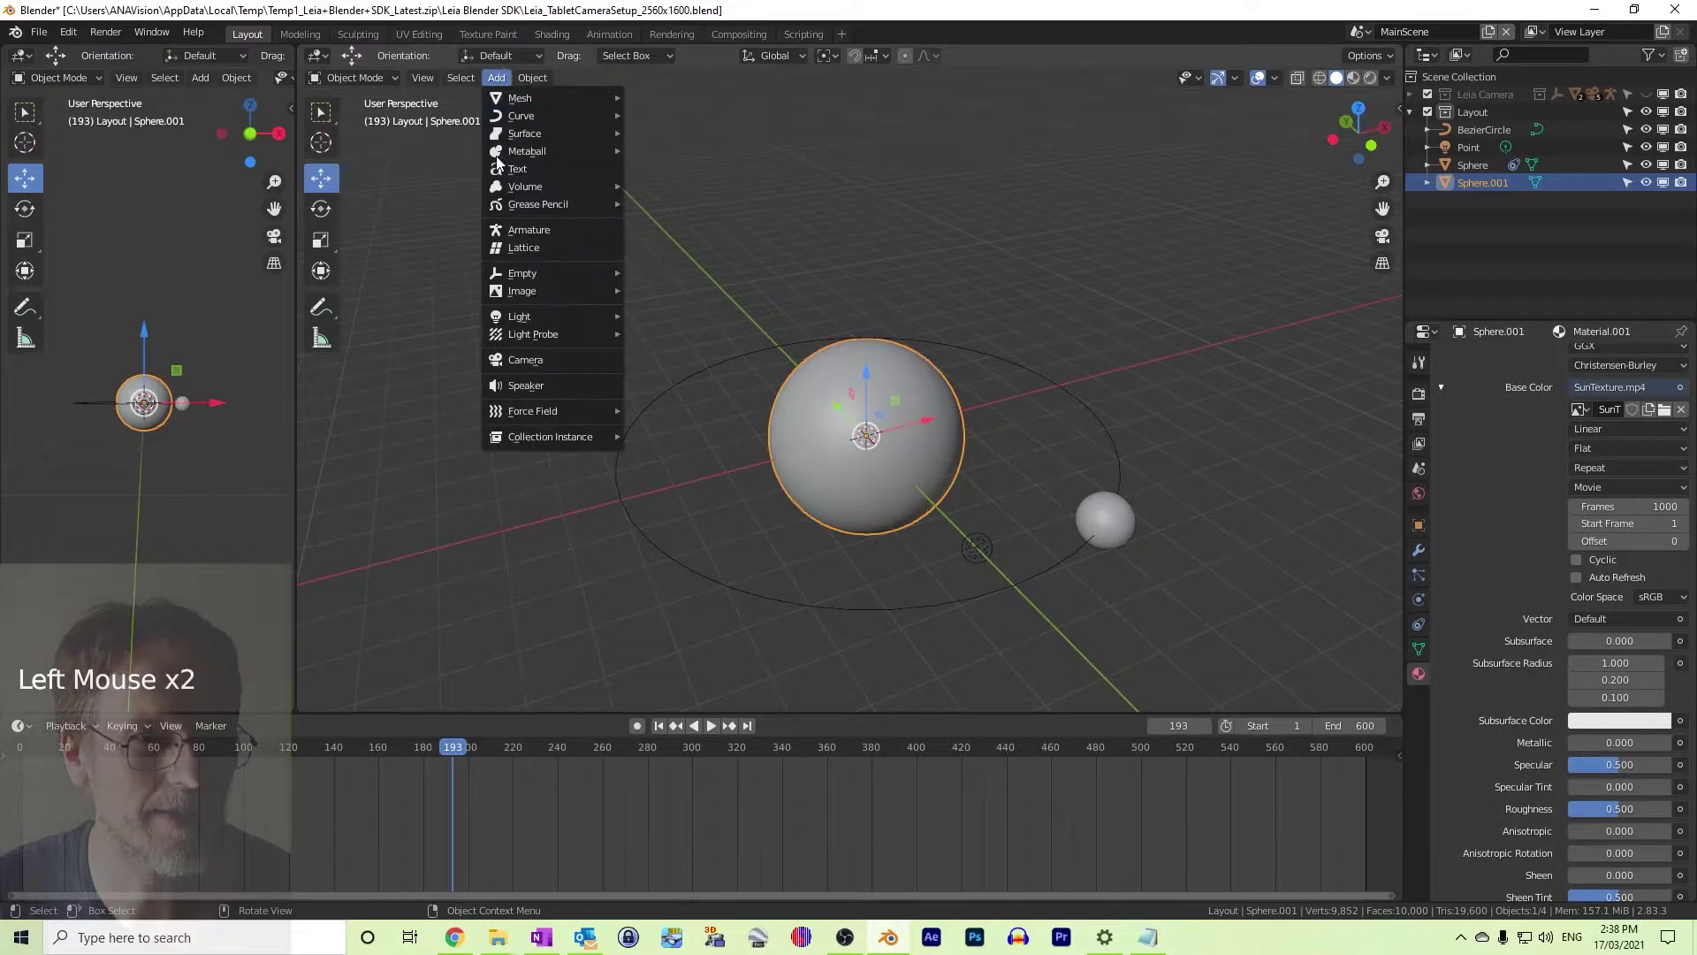
{"action": "mouse_move", "coordinate": [518, 320]}
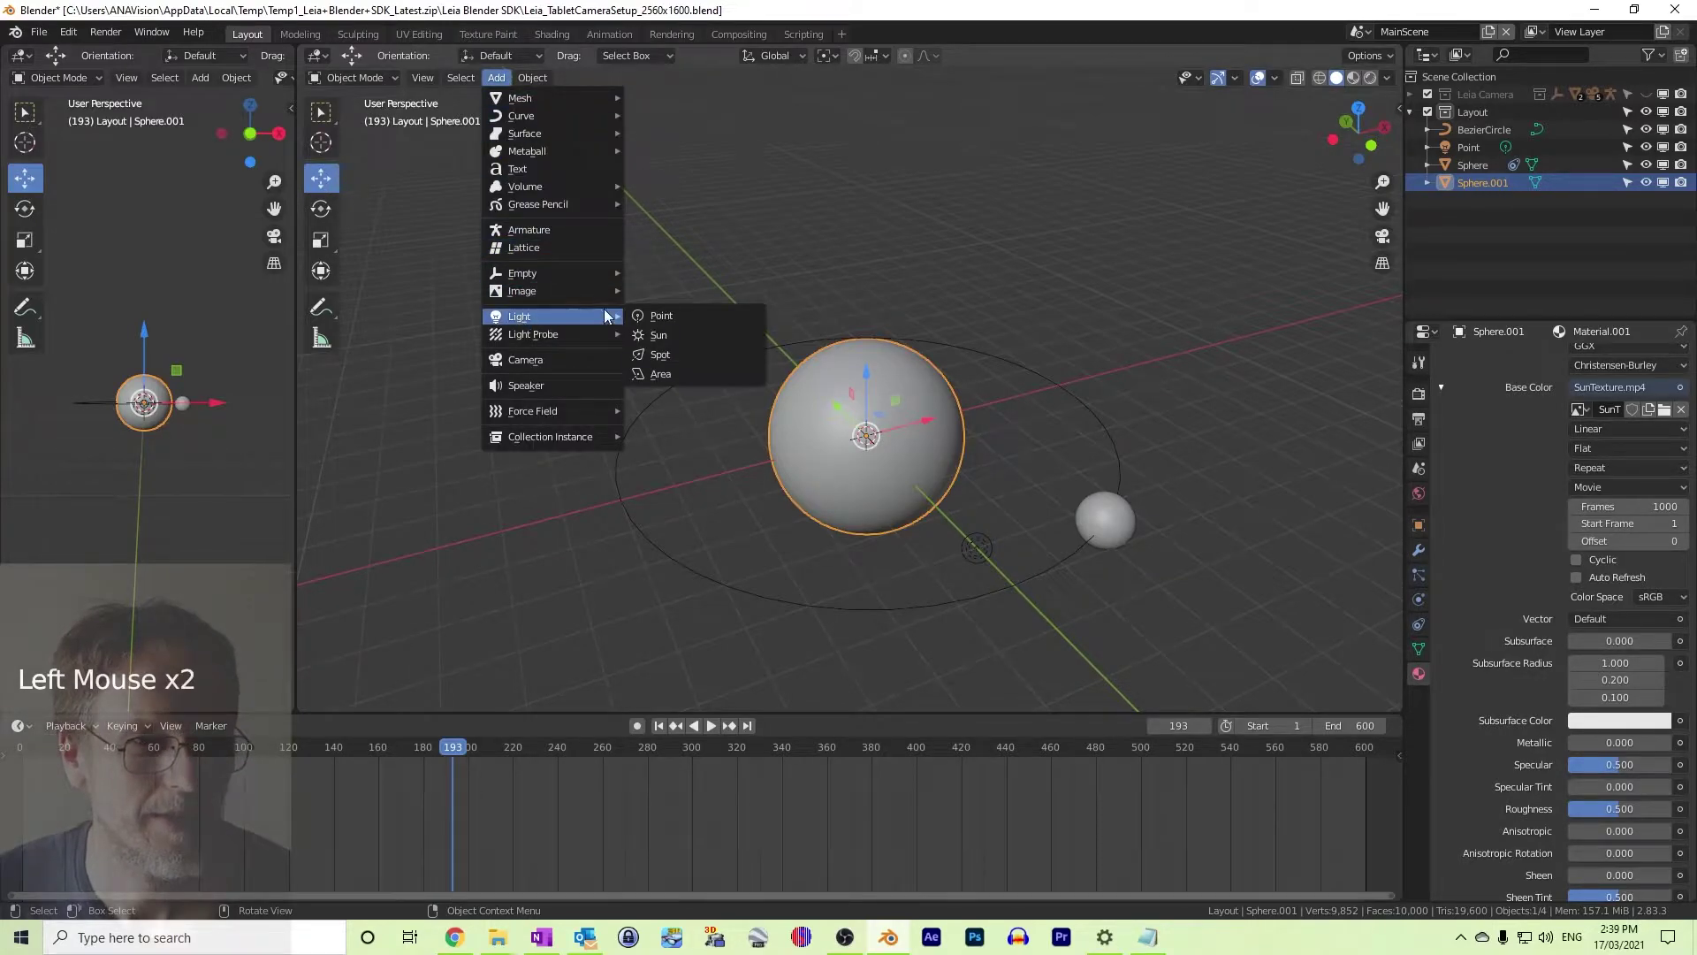
{"action": "left_click", "coordinate": [654, 316]}
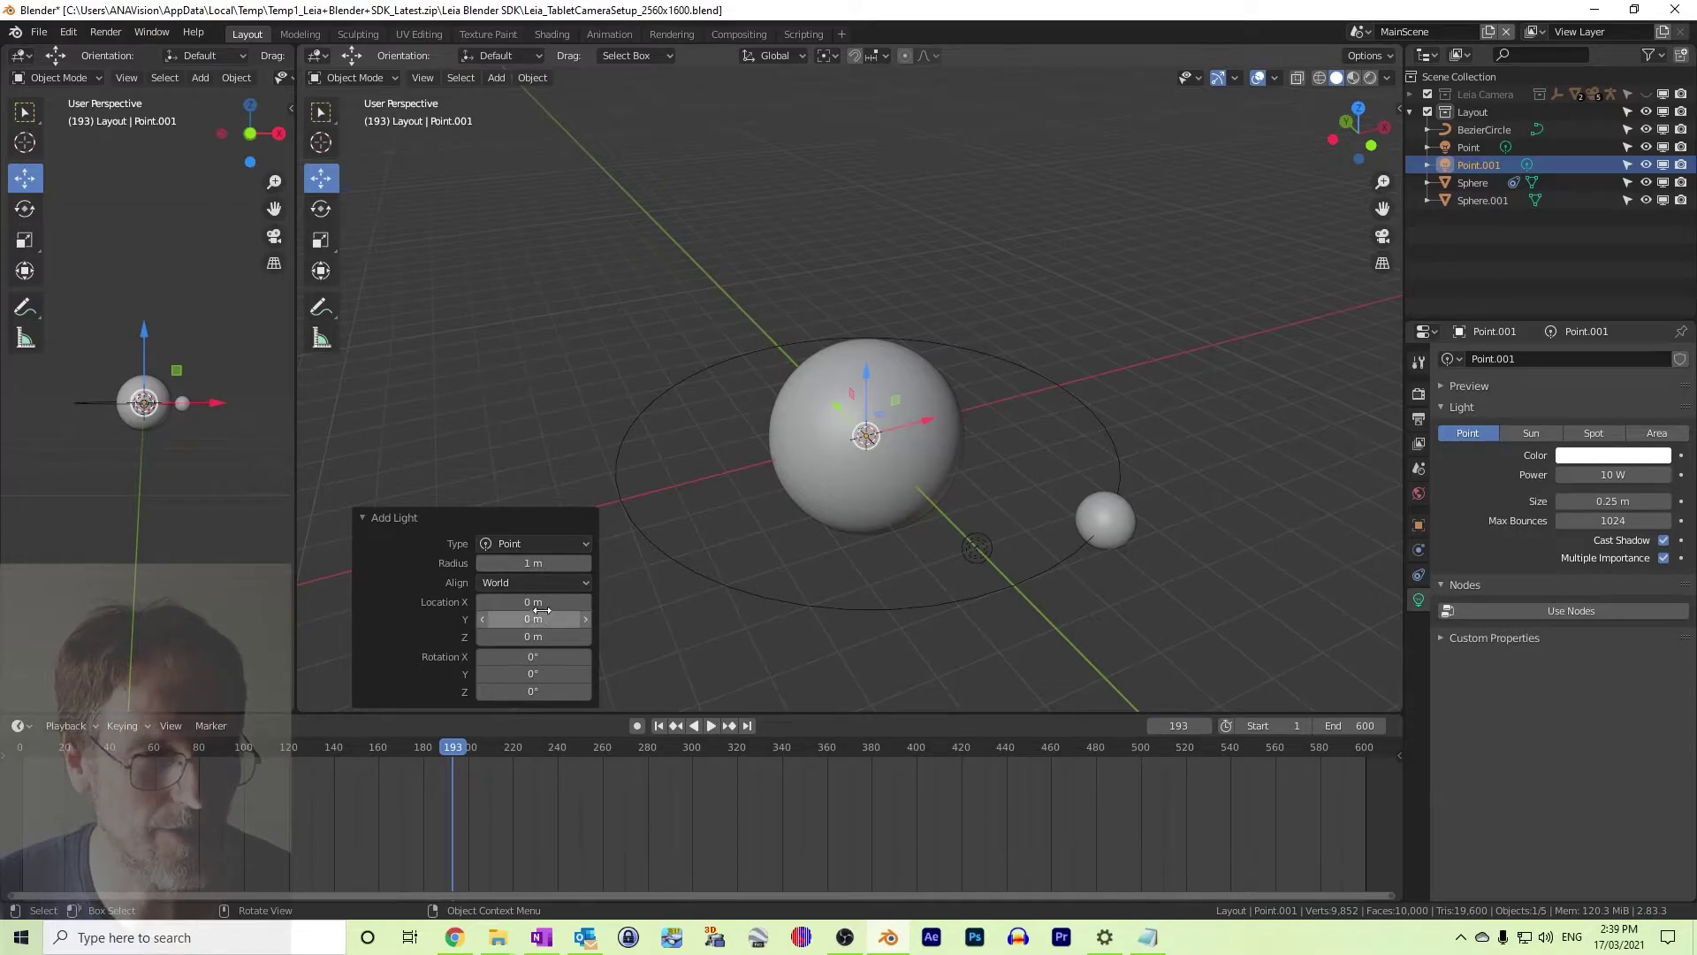
{"action": "left_click", "coordinate": [537, 563]}
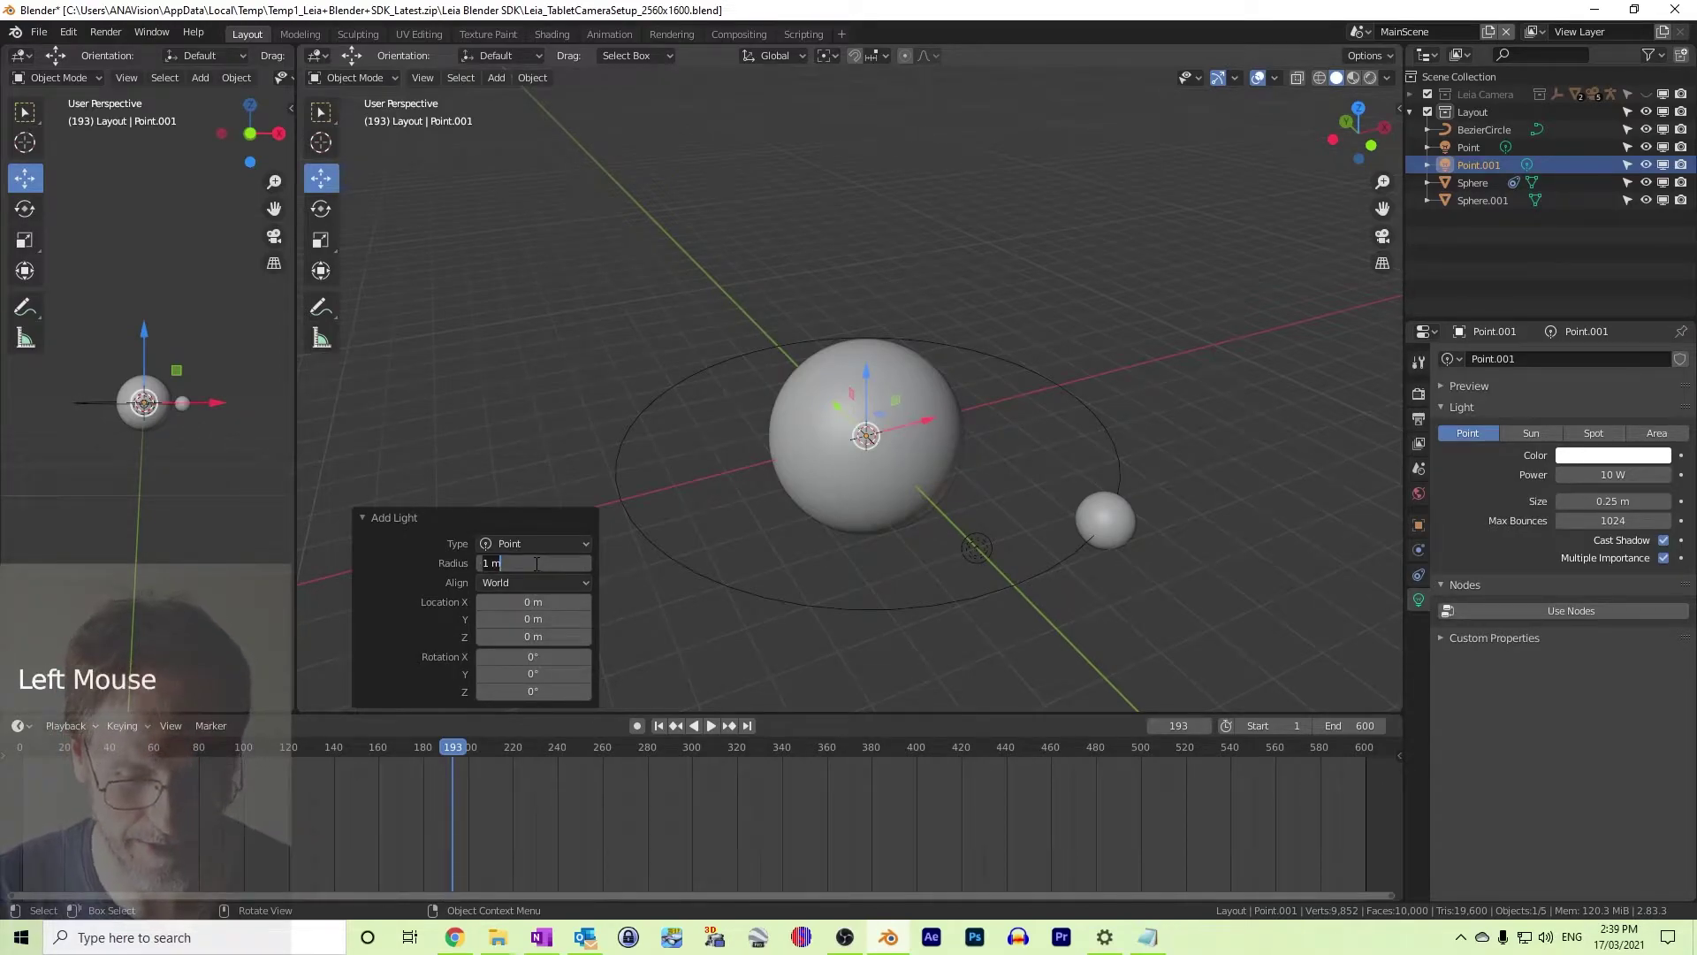
{"action": "type", "text": "2.25"}
{"action": "key", "text": "Return"}
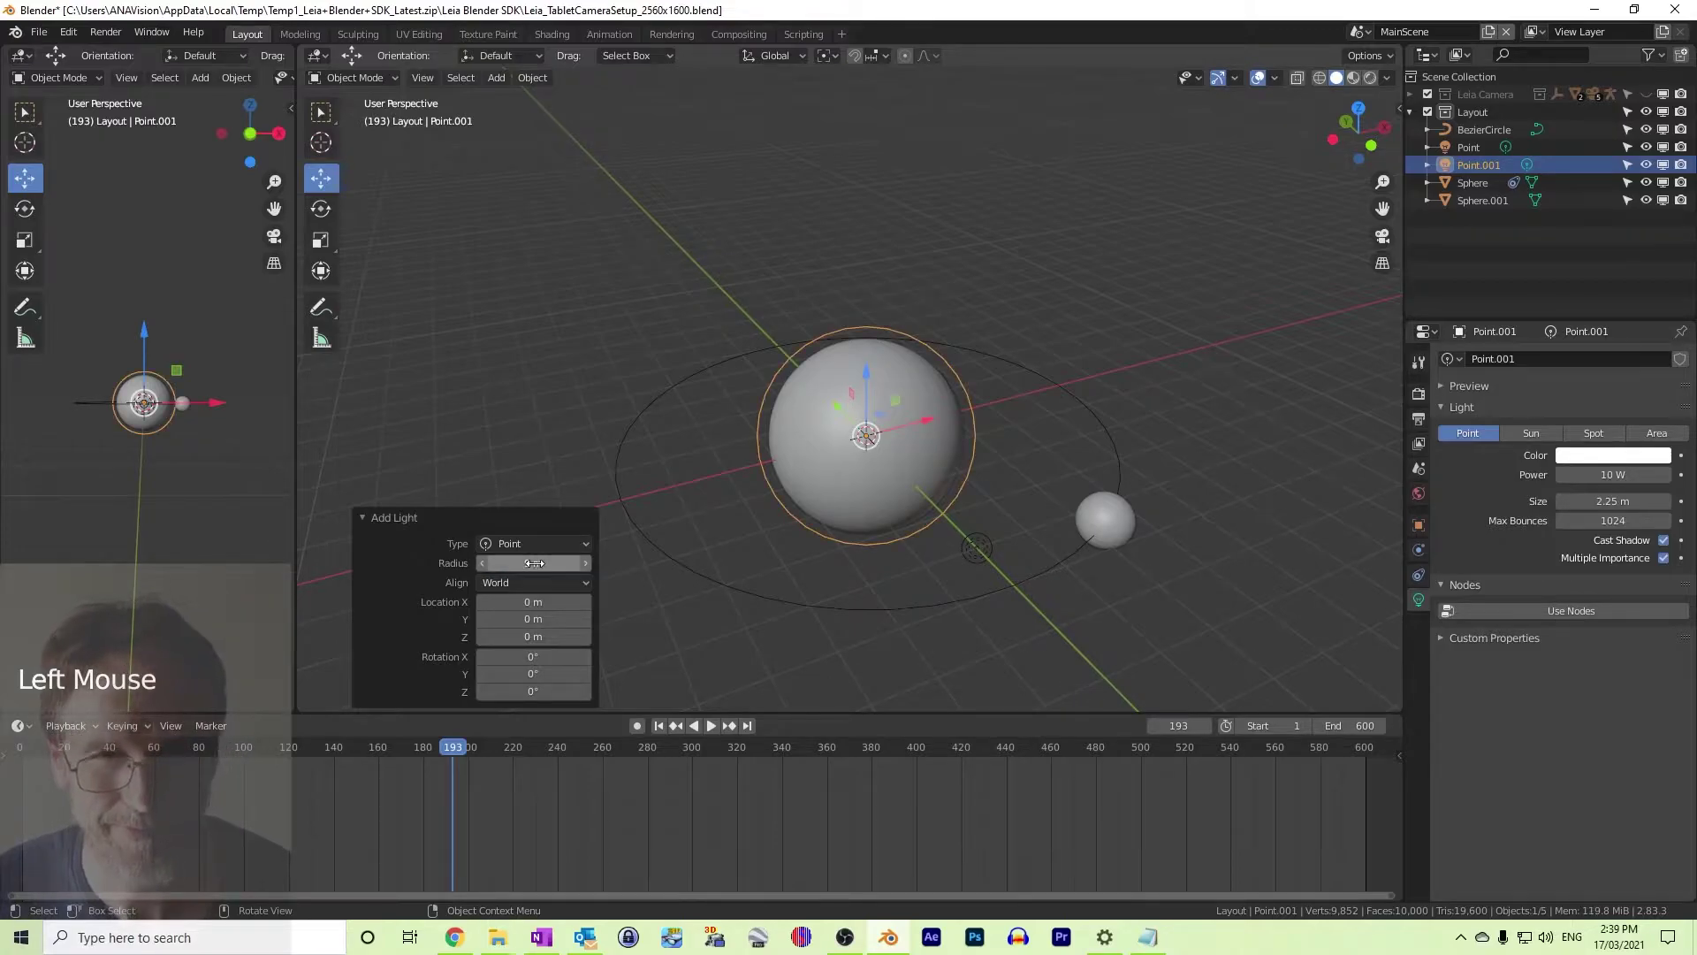
Give the point light 1000 W of power and select the central sun sphere
{"action": "left_click", "coordinate": [1613, 475]}
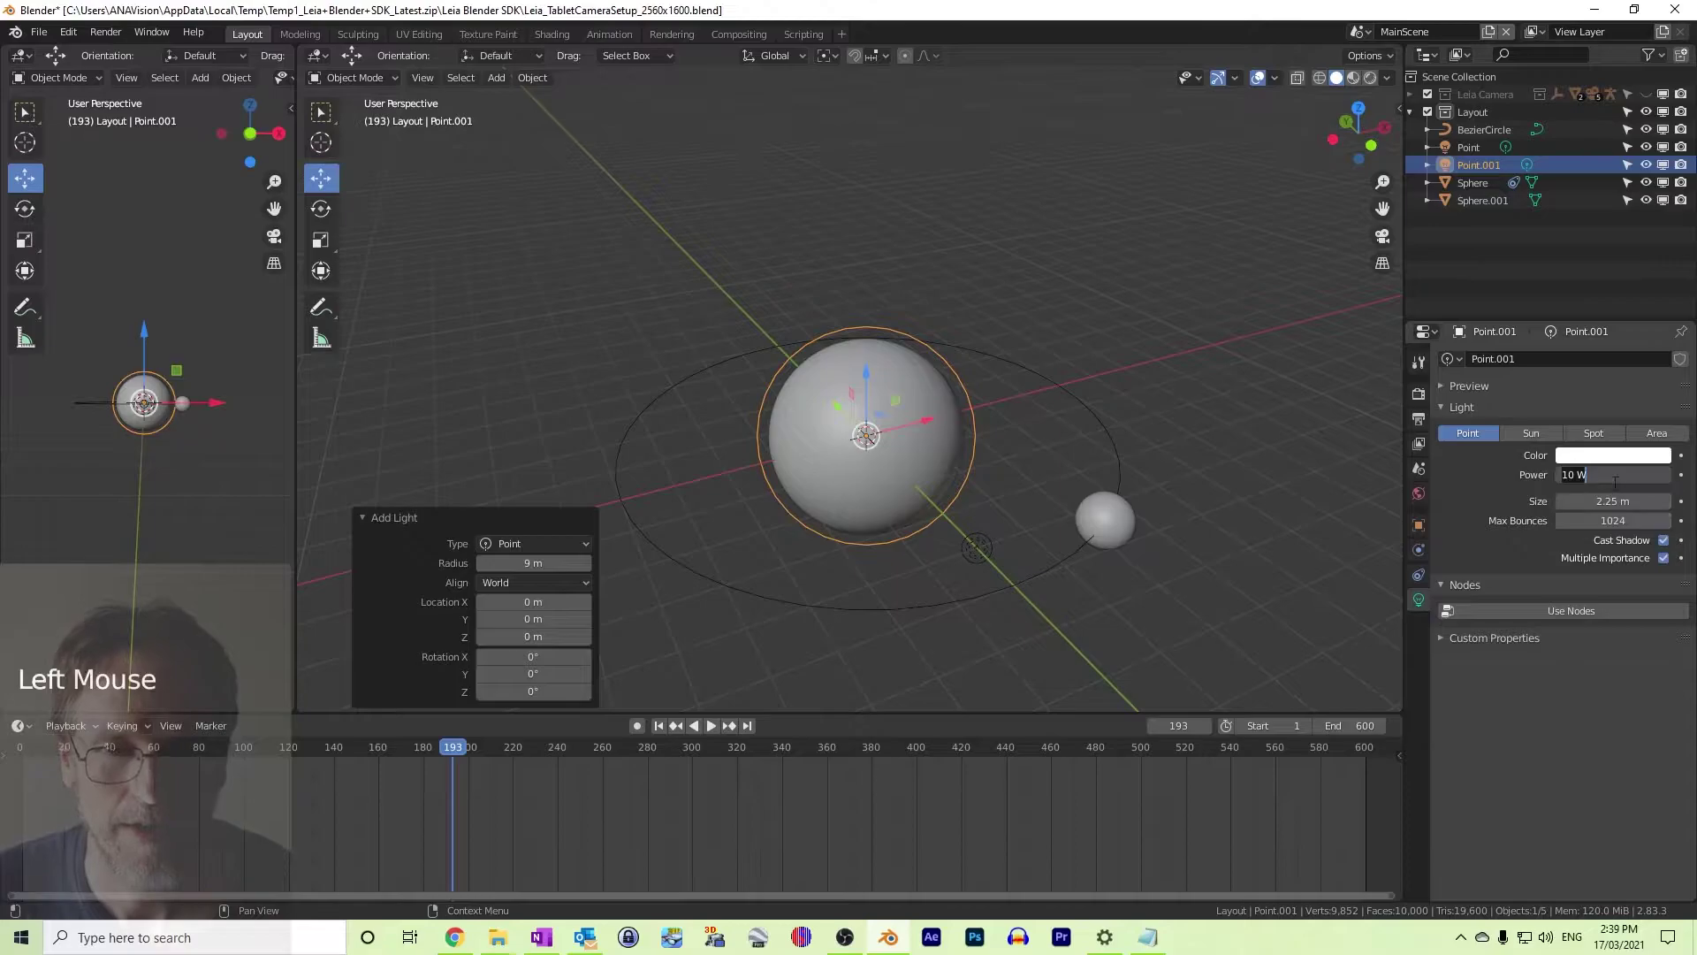
{"action": "type", "text": "1"}
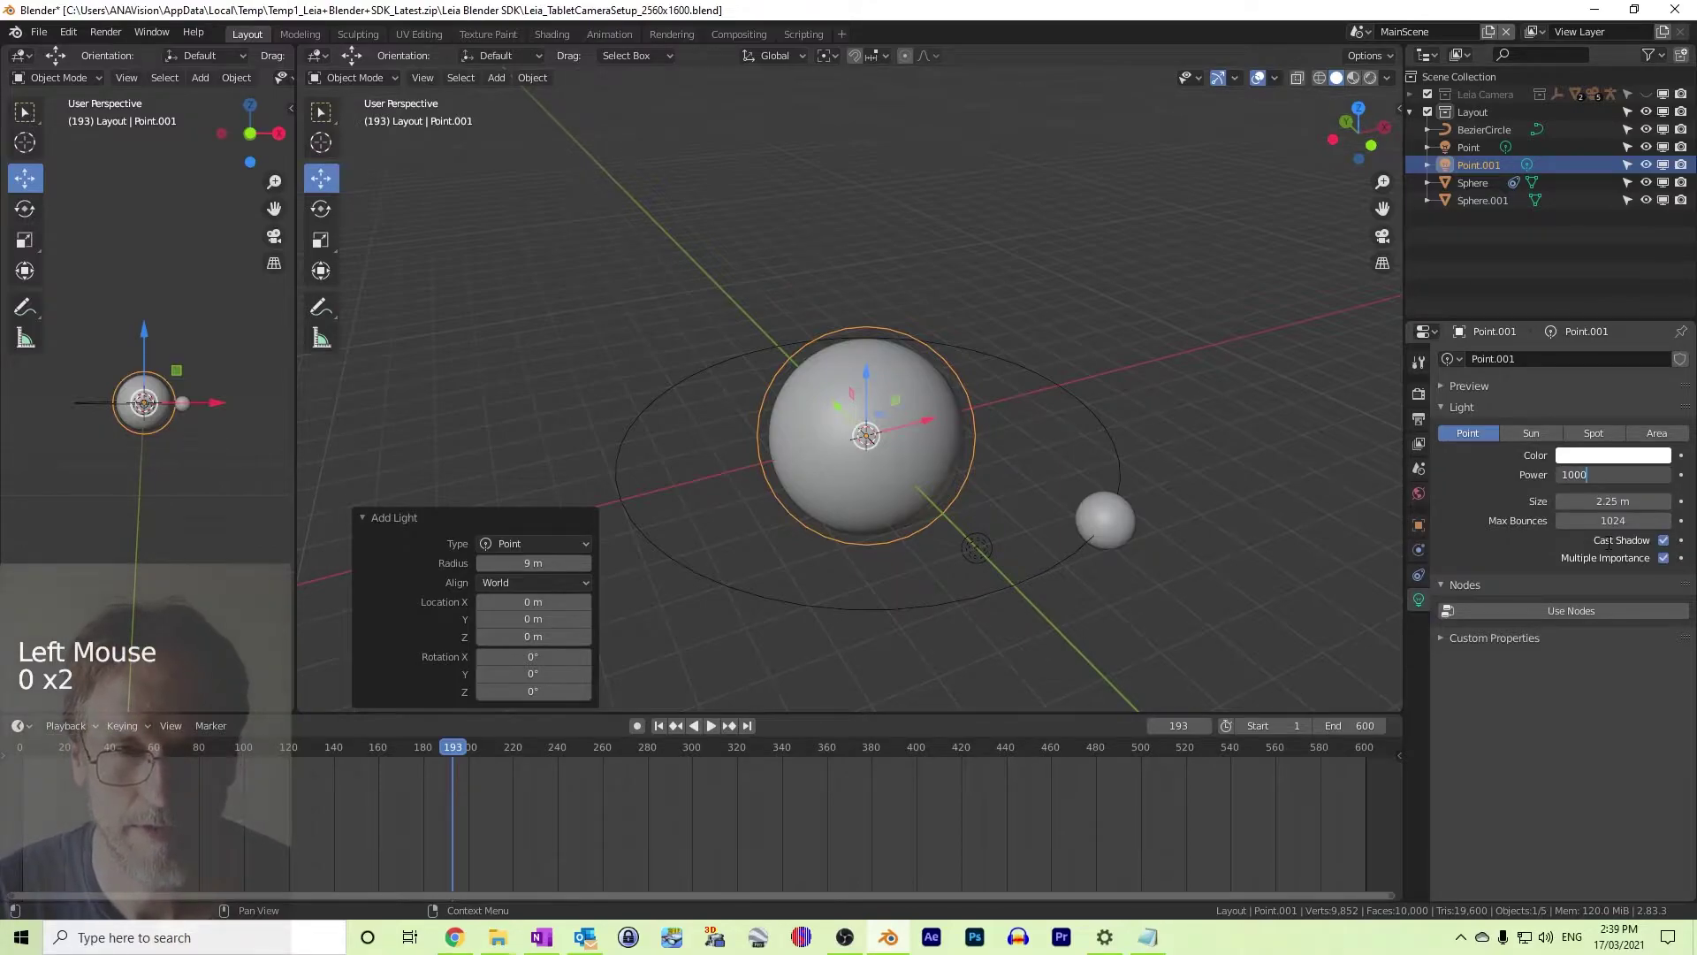
{"action": "key", "text": "Return"}
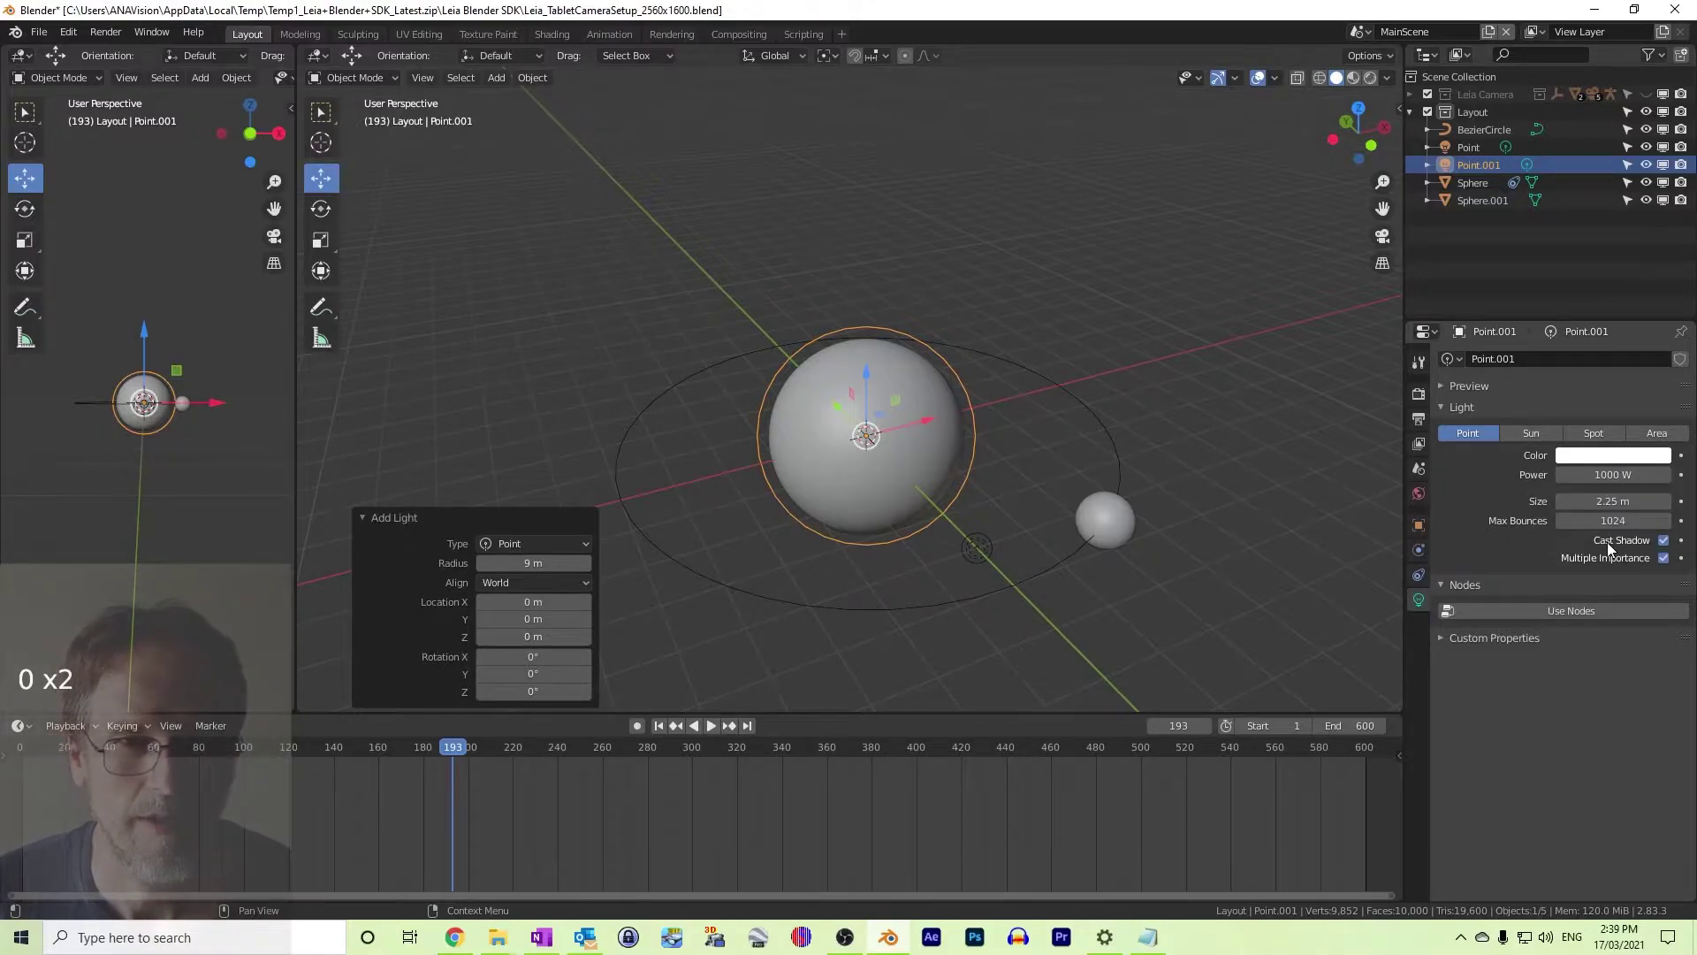
{"action": "left_click", "coordinate": [926, 452]}
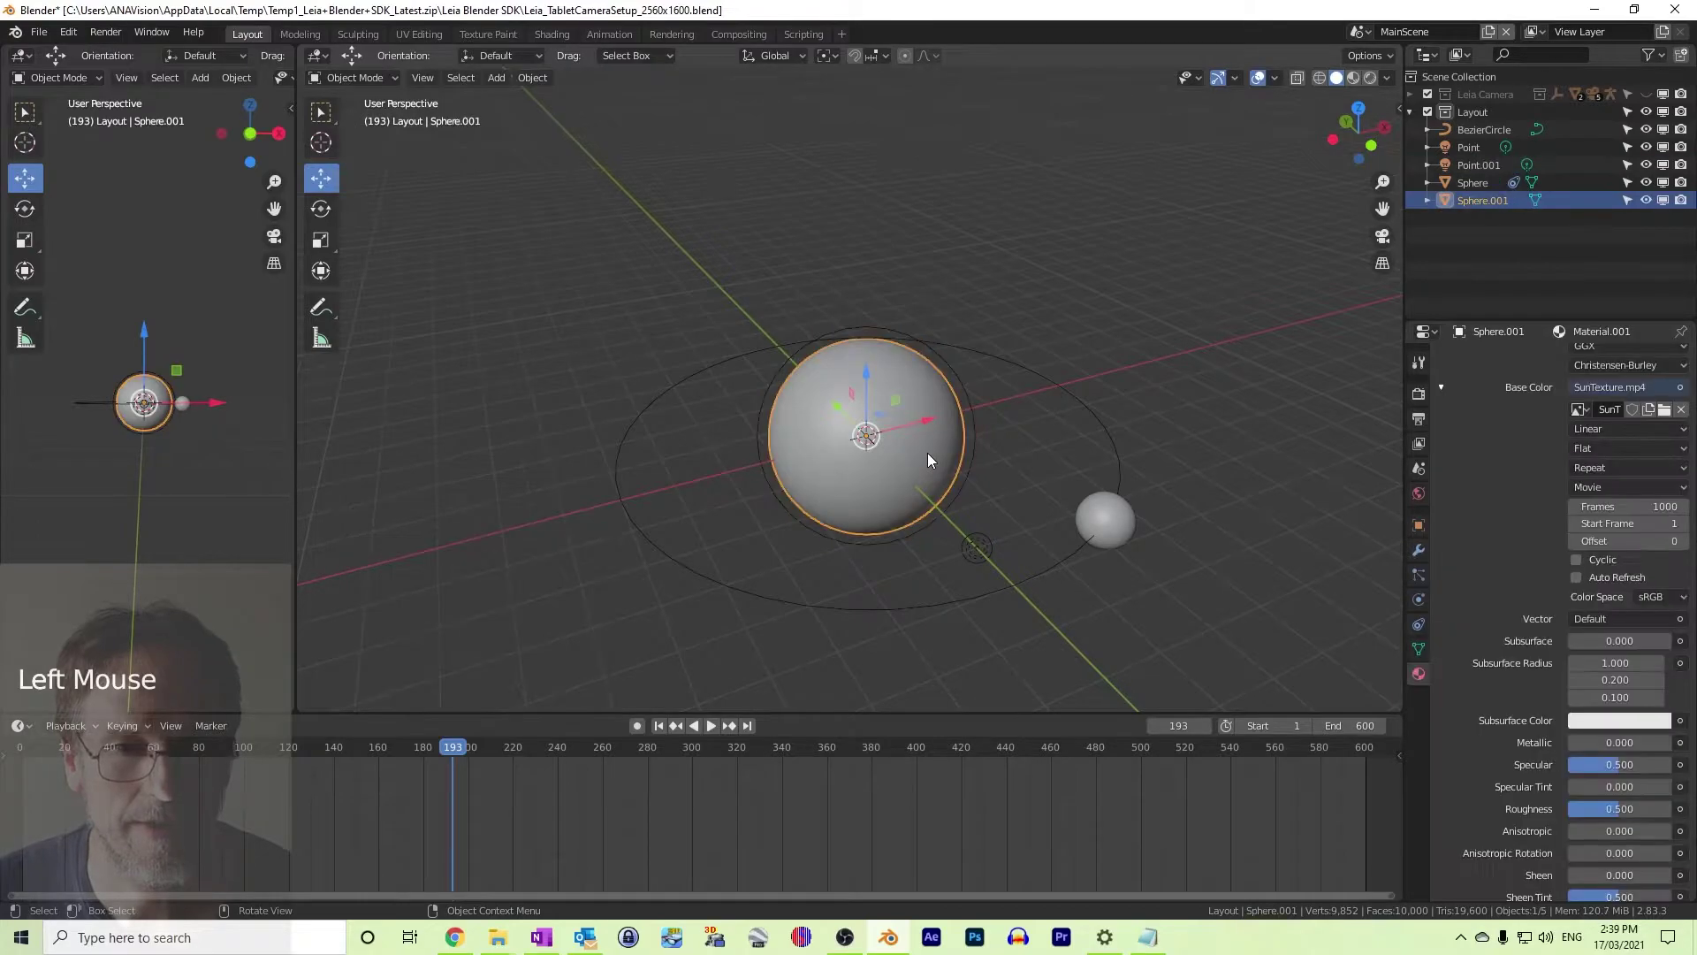
Set Transmission to 0.1 on the sun sphere's Material.001
{"action": "scroll", "coordinate": [1524, 637], "scroll_direction": "down", "scroll_amount": 7}
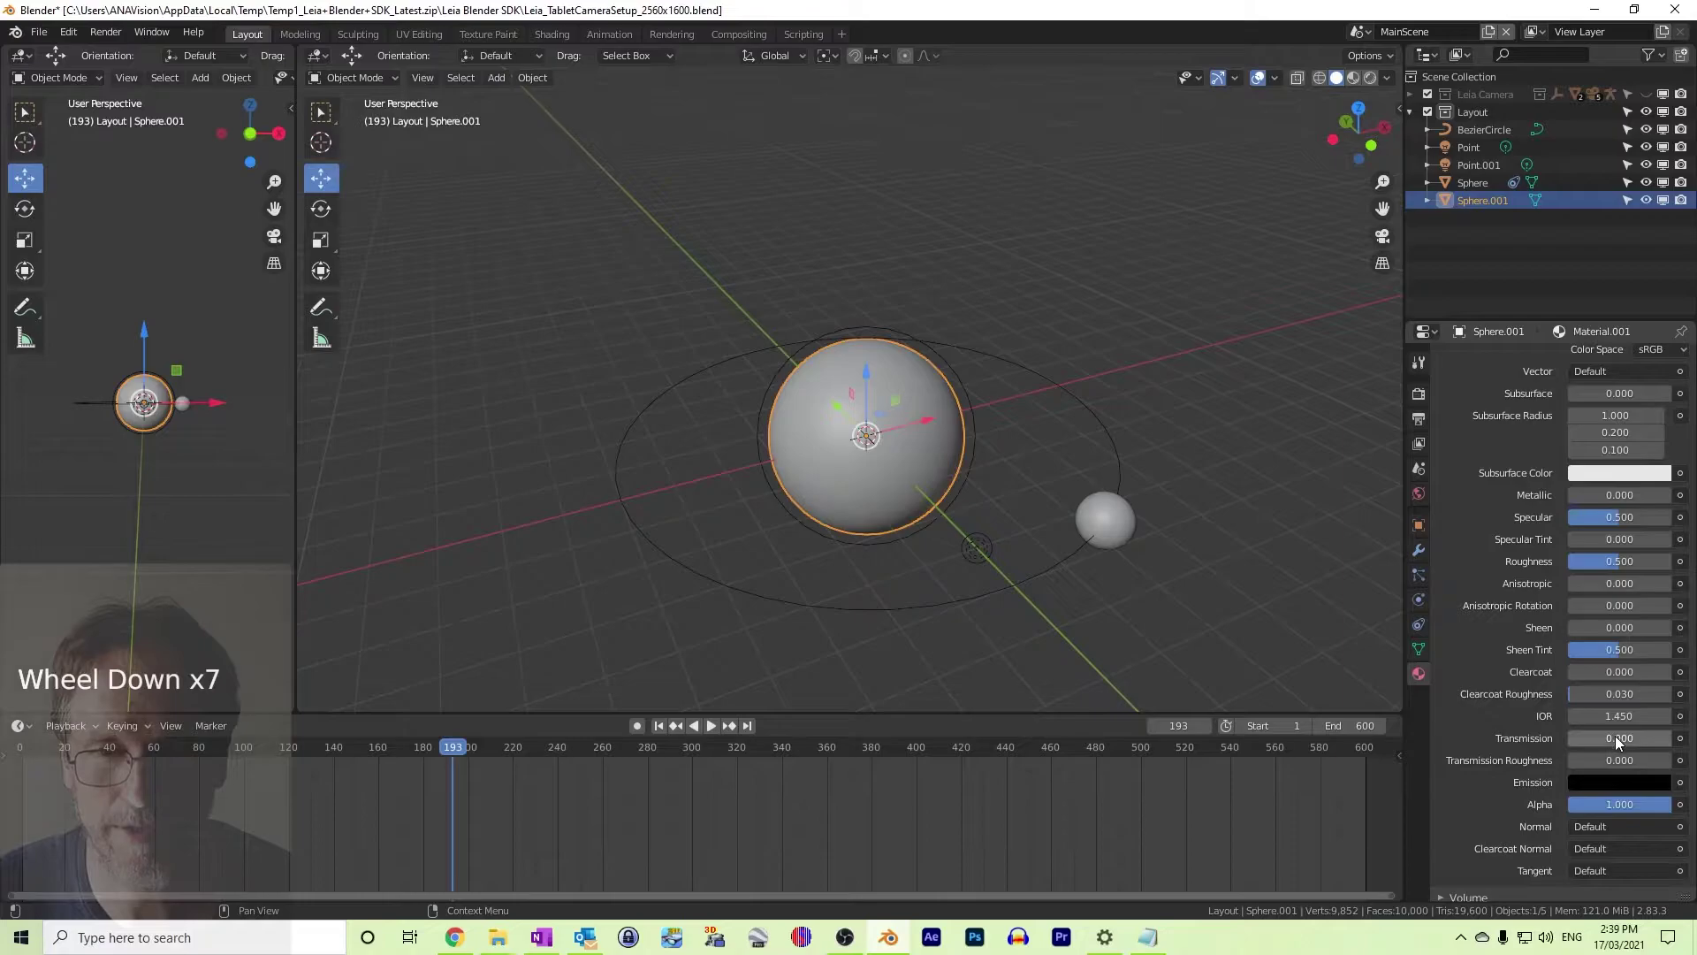
{"action": "left_click", "coordinate": [1614, 735]}
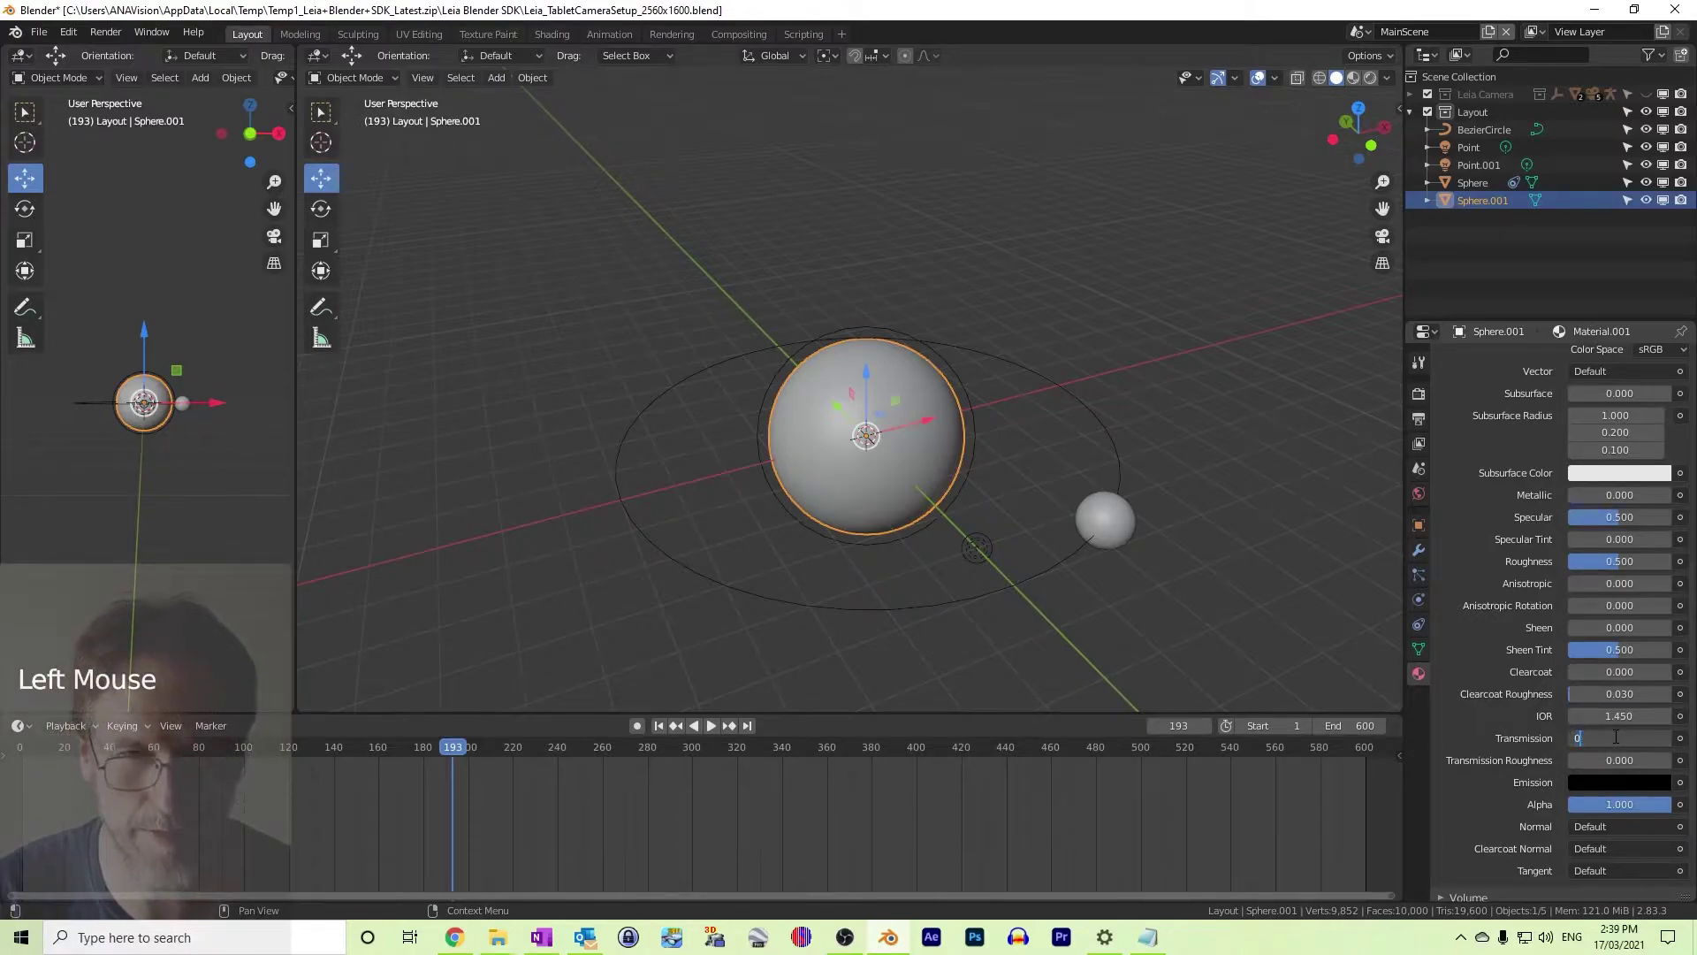
{"action": "type", "text": "0.1"}
{"action": "key", "text": "Return"}
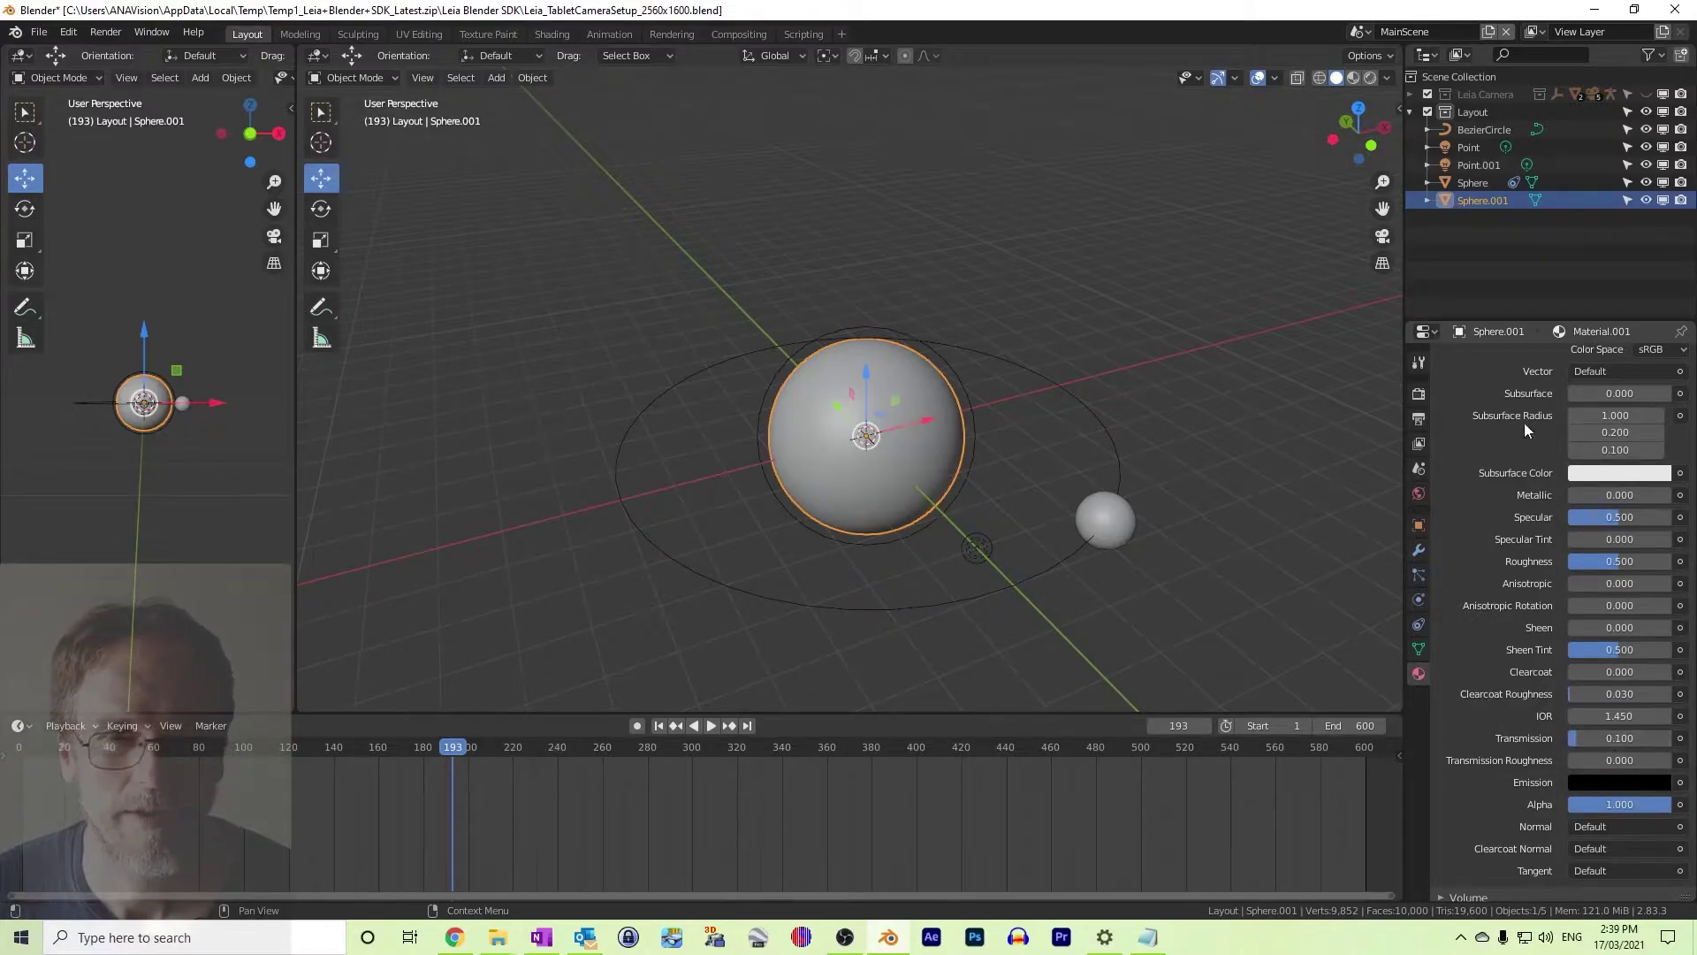
{"action": "left_click", "coordinate": [1371, 78]}
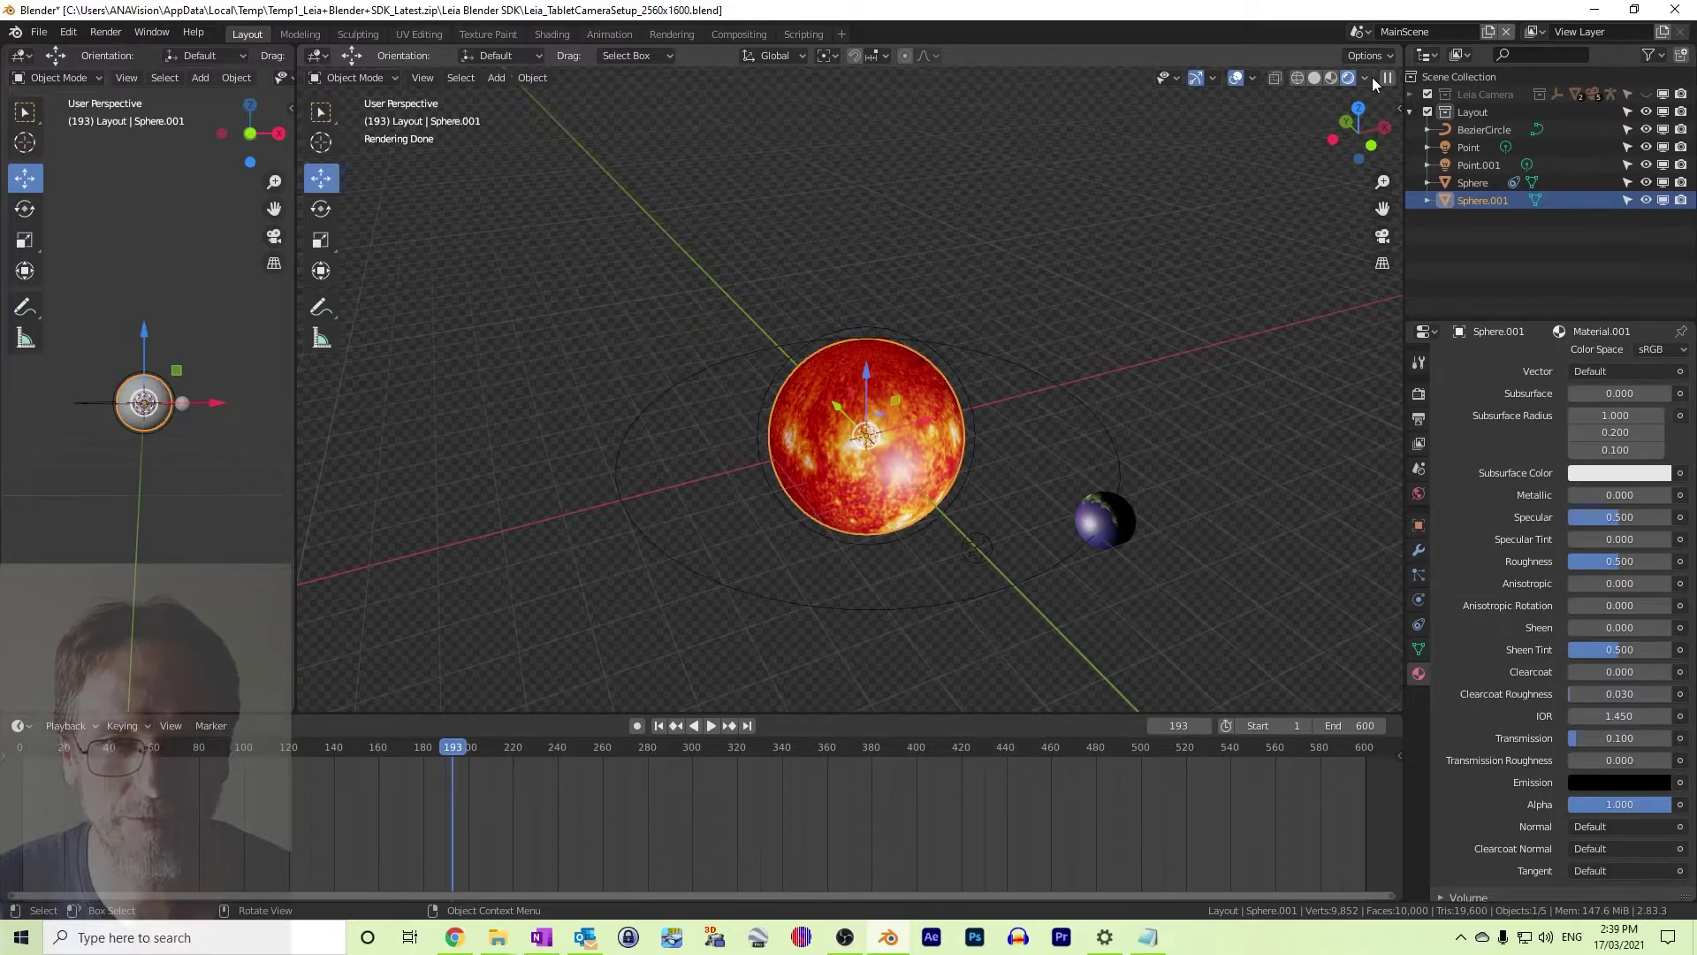
{"action": "left_click", "coordinate": [1315, 78]}
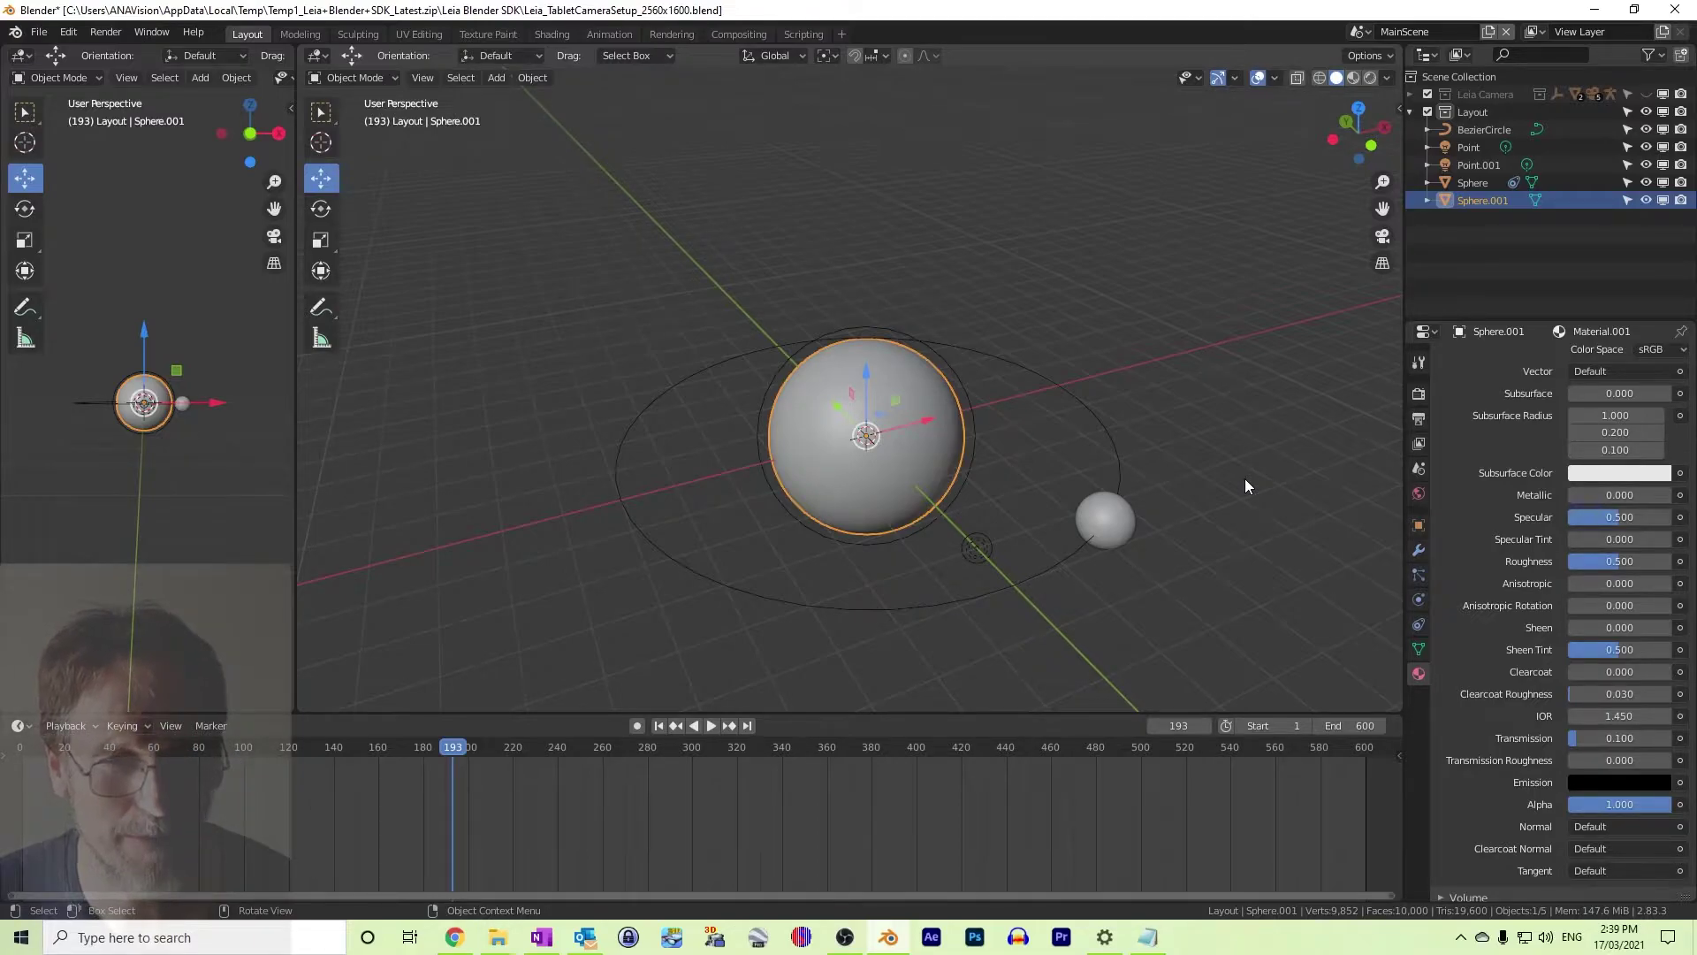
{"action": "left_click", "coordinate": [902, 475]}
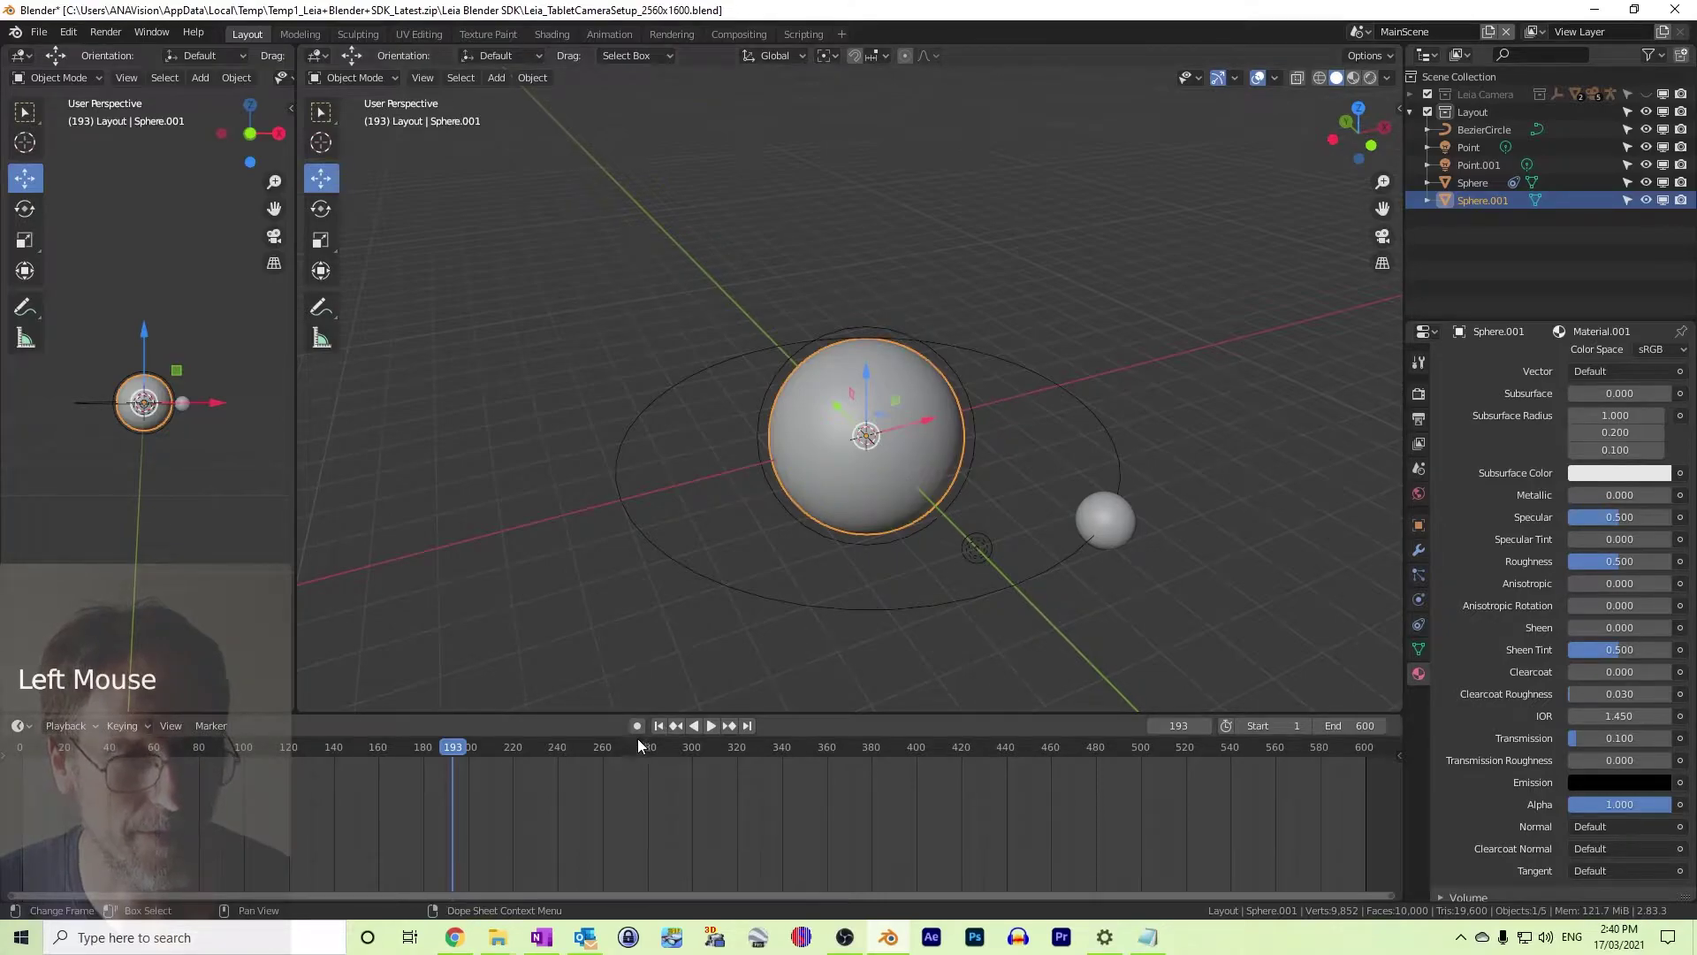
At frame 1, enable Auto Keying and keyframe the sun's rotation
{"action": "left_click", "coordinate": [658, 726]}
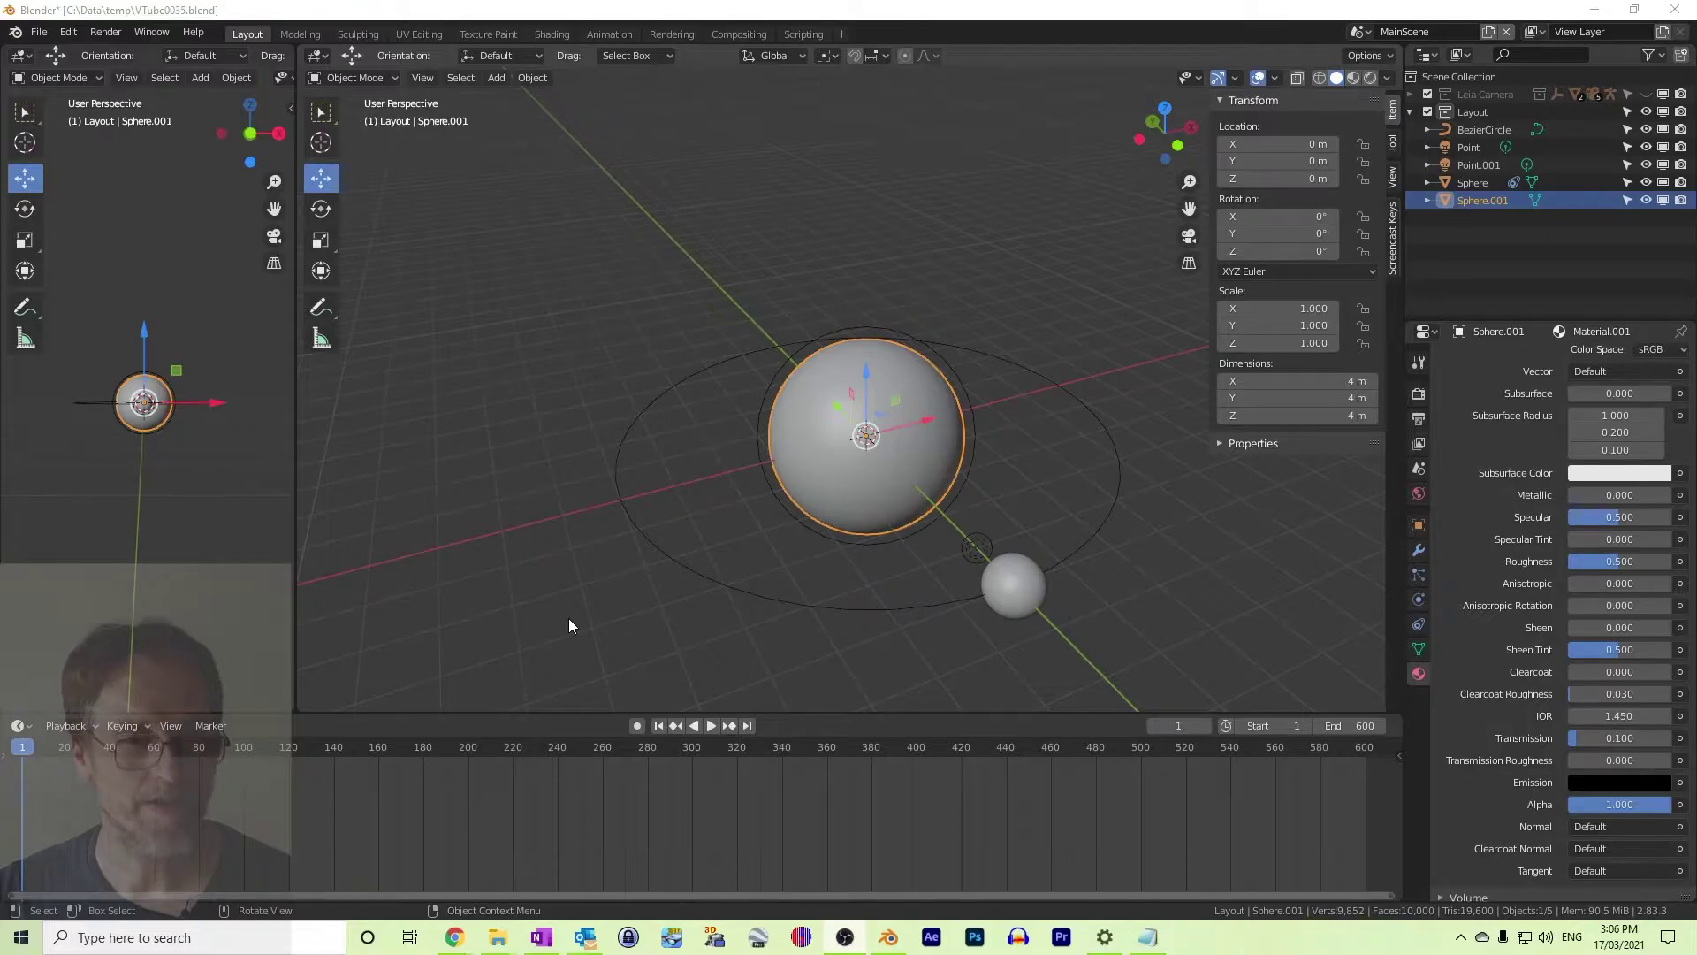
{"action": "left_click", "coordinate": [637, 724]}
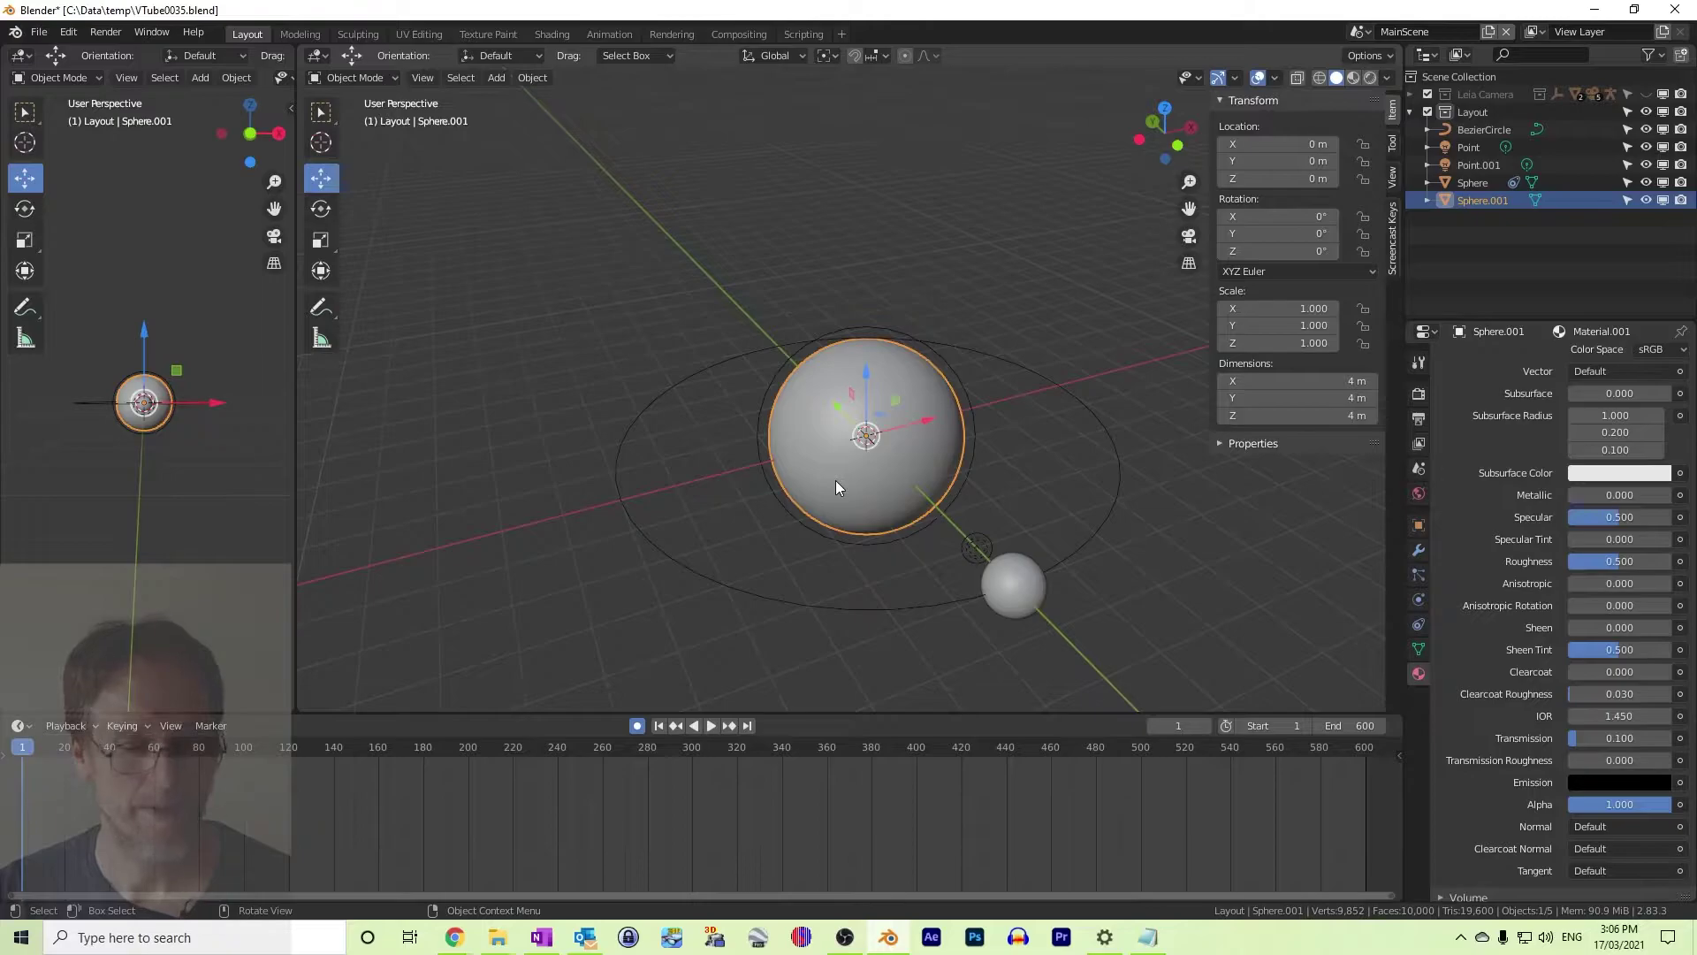
{"action": "key", "text": "i"}
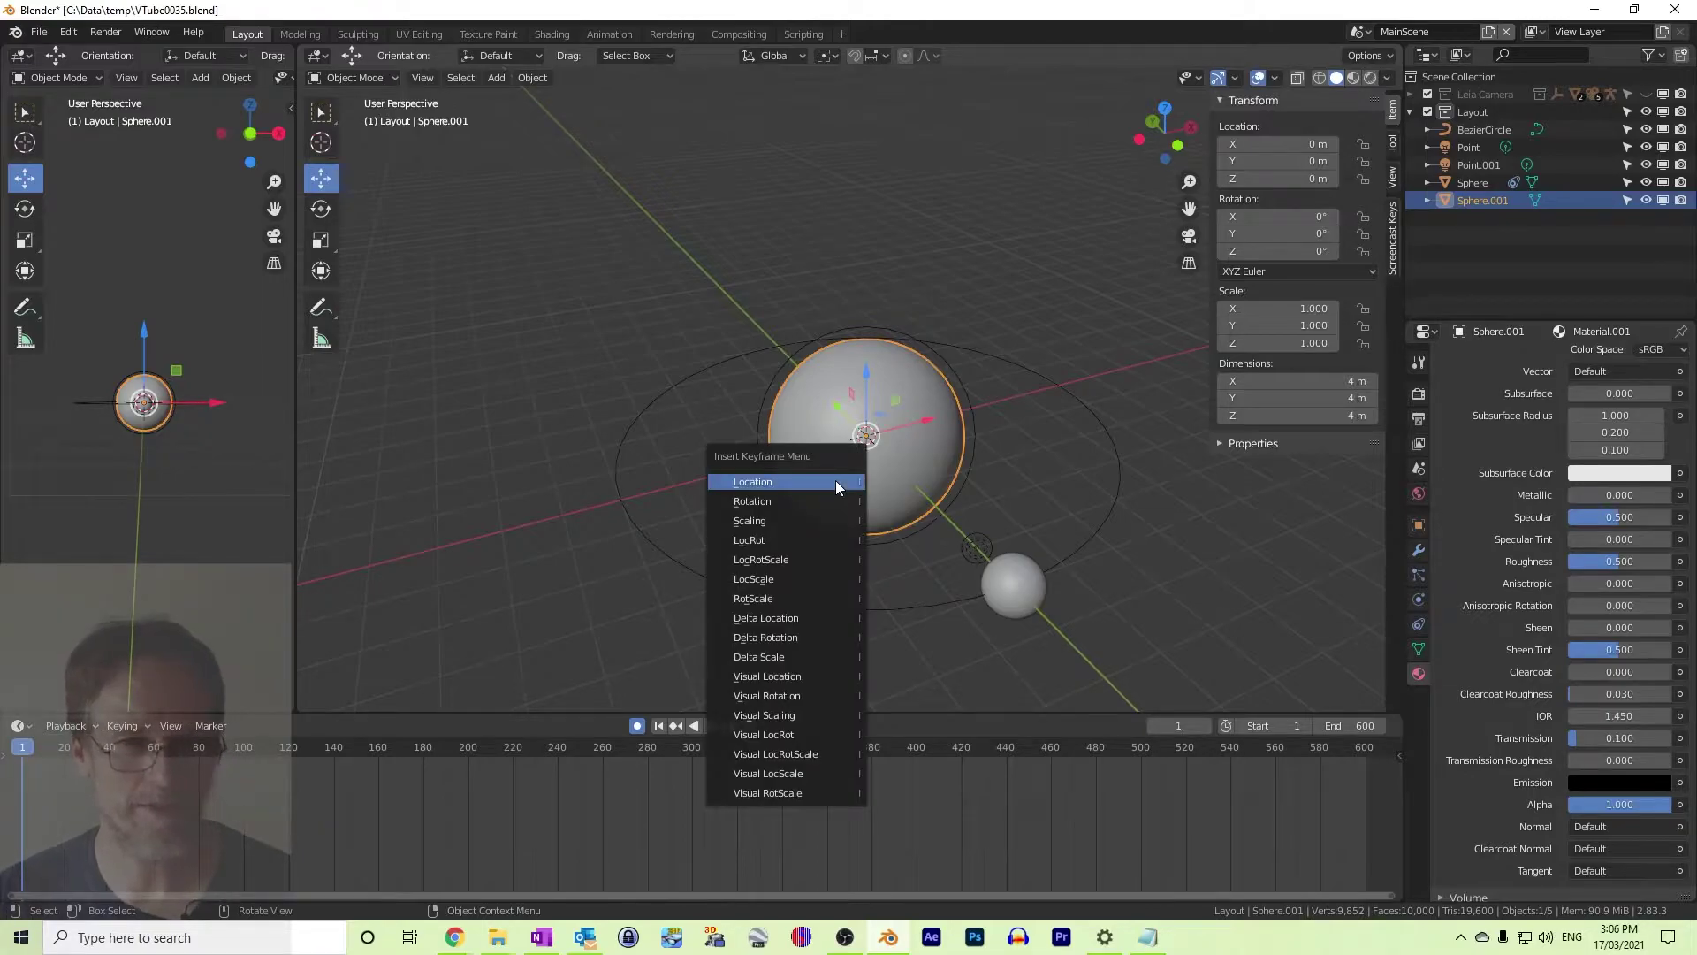
{"action": "left_click", "coordinate": [823, 502]}
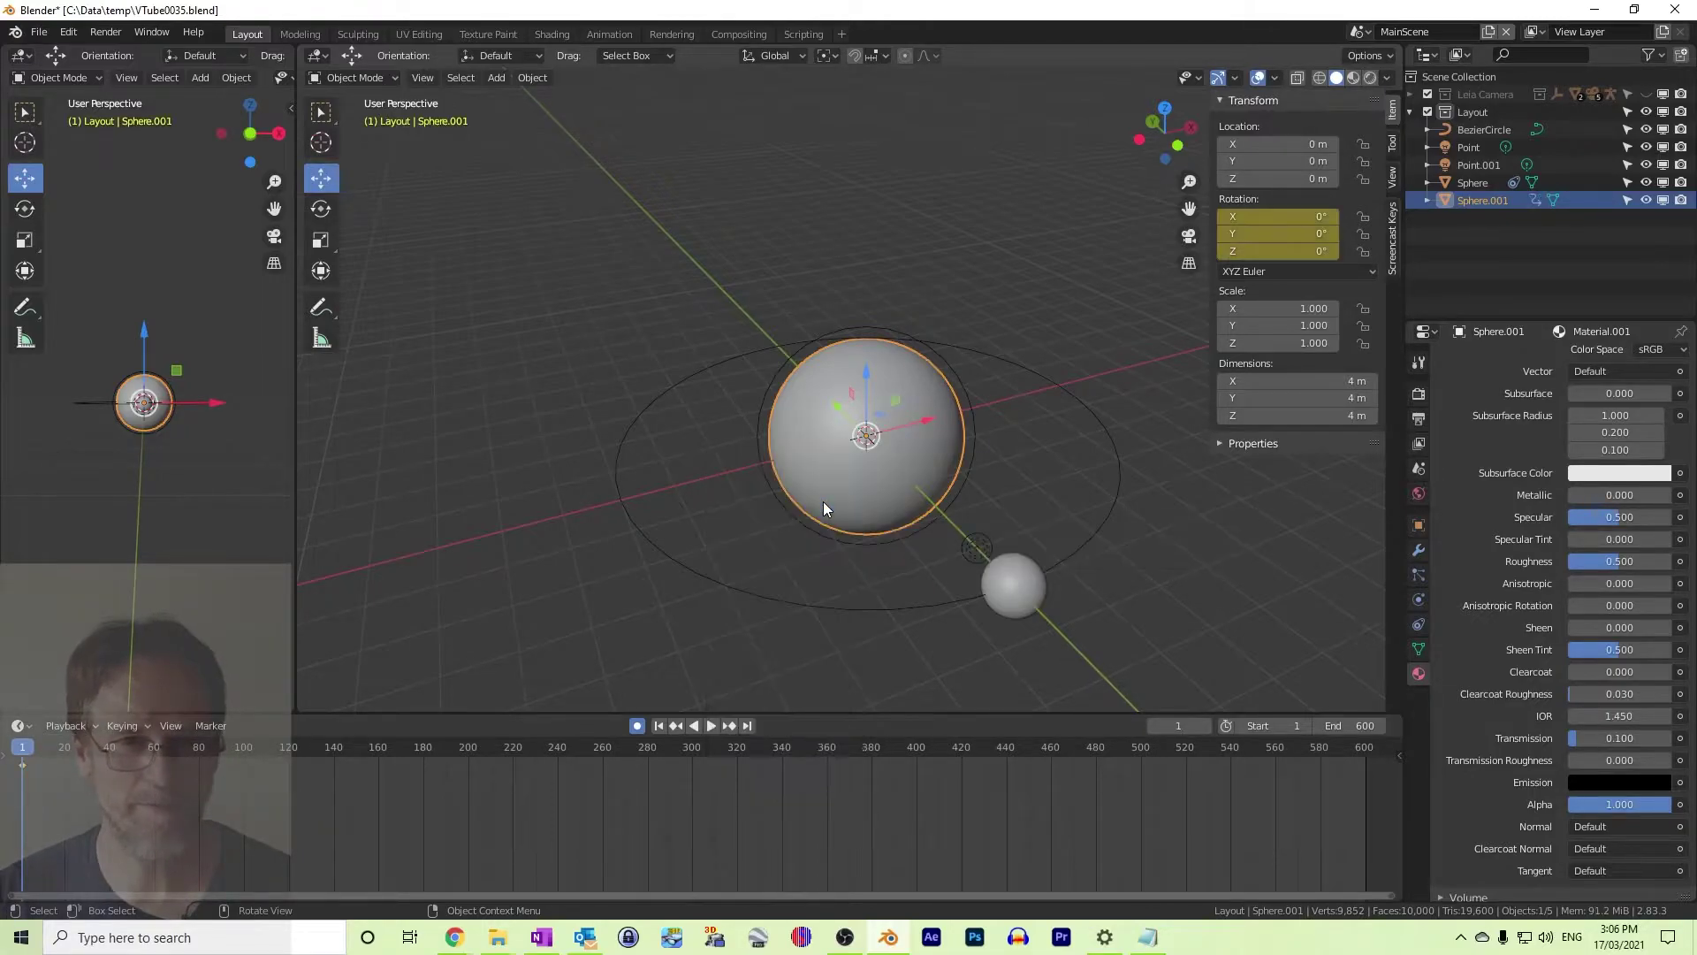
At frame 600, set the sun's Z rotation to 360° and keyframe it, then select the small planet
{"action": "left_click", "coordinate": [747, 725]}
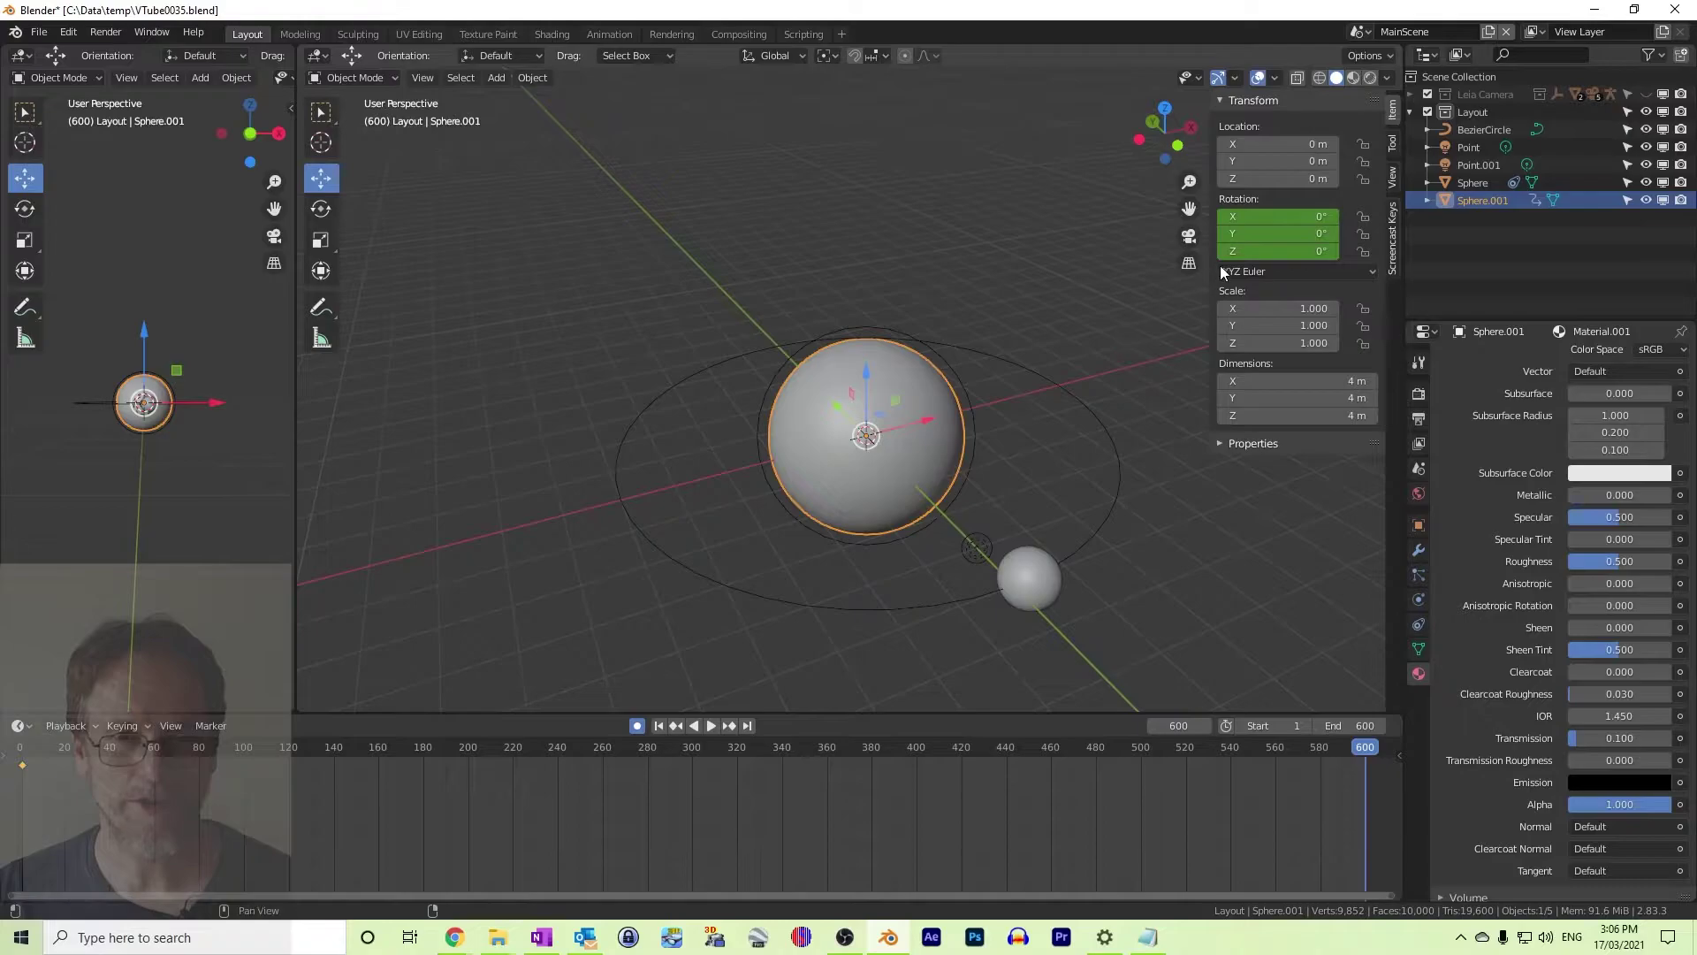
{"action": "left_click", "coordinate": [1292, 252]}
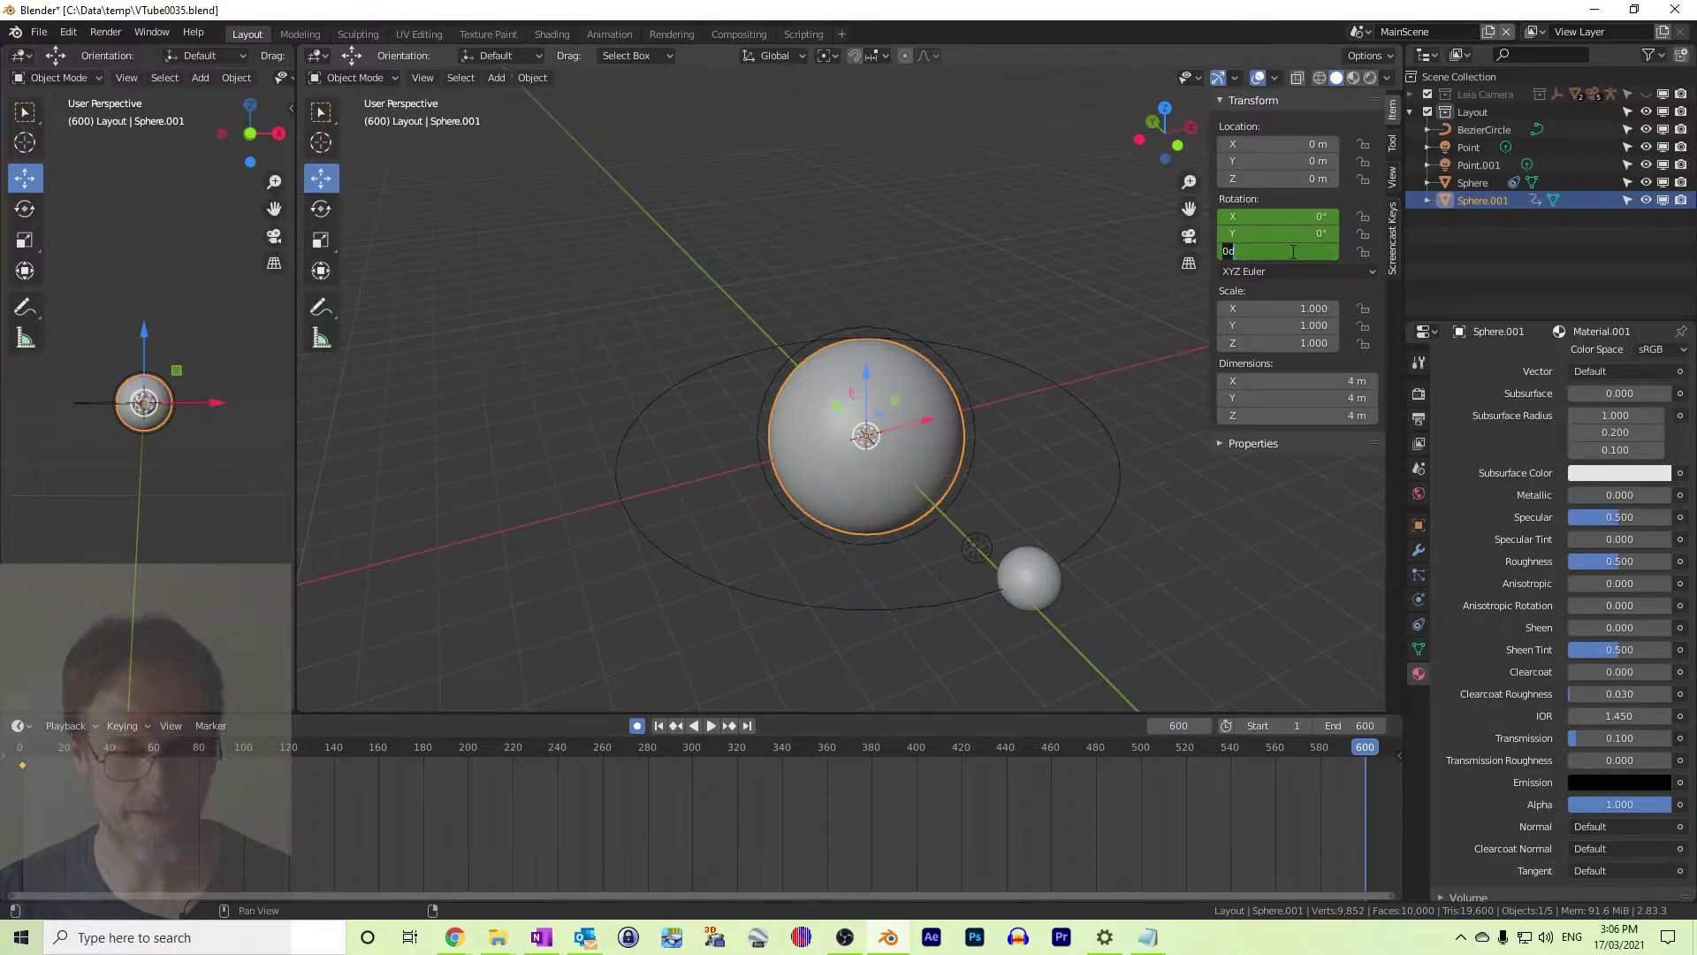
{"action": "type", "text": "36"}
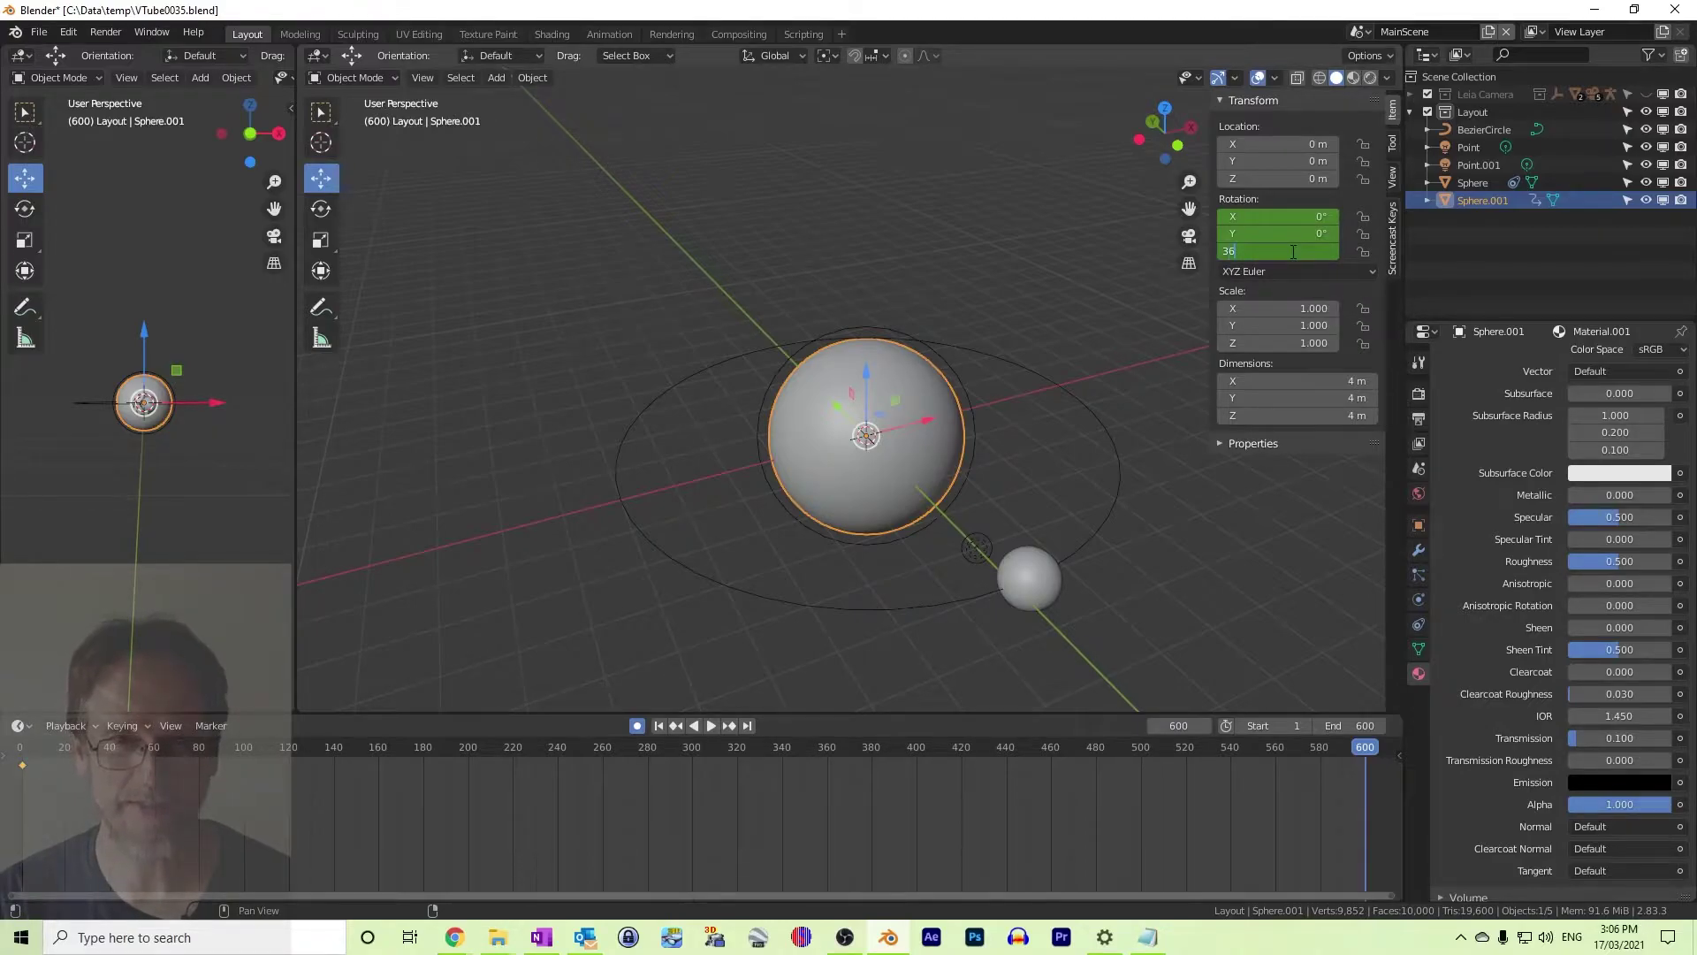
{"action": "key", "text": "Return"}
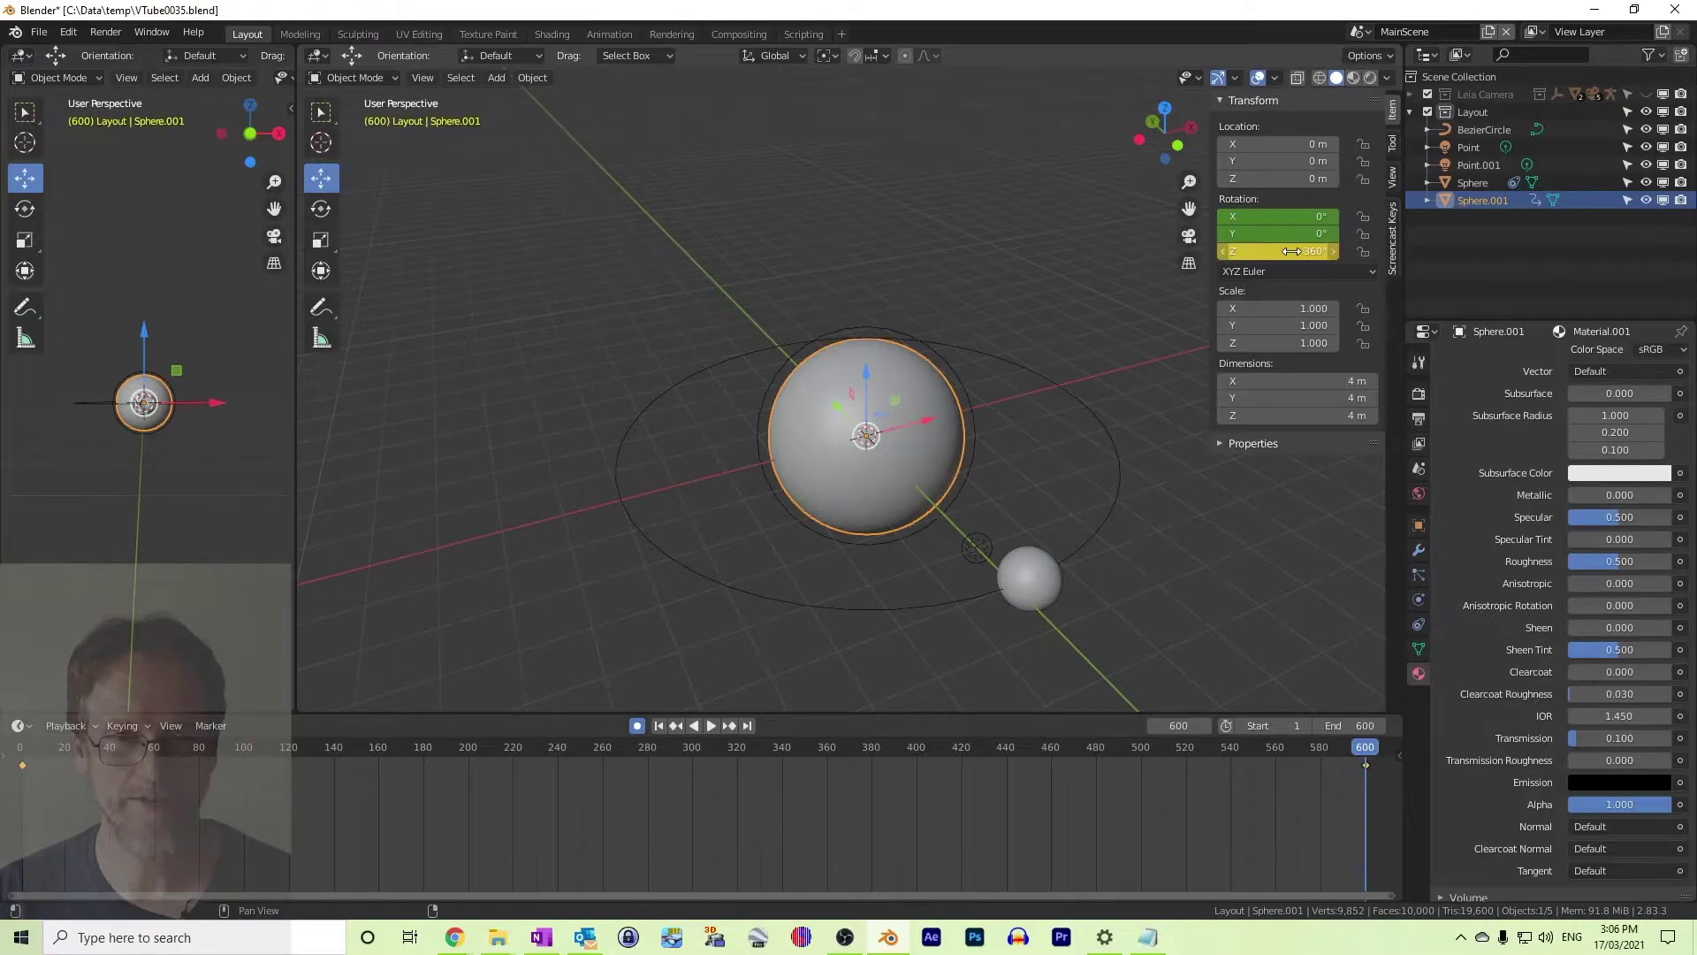
{"action": "key", "text": "i"}
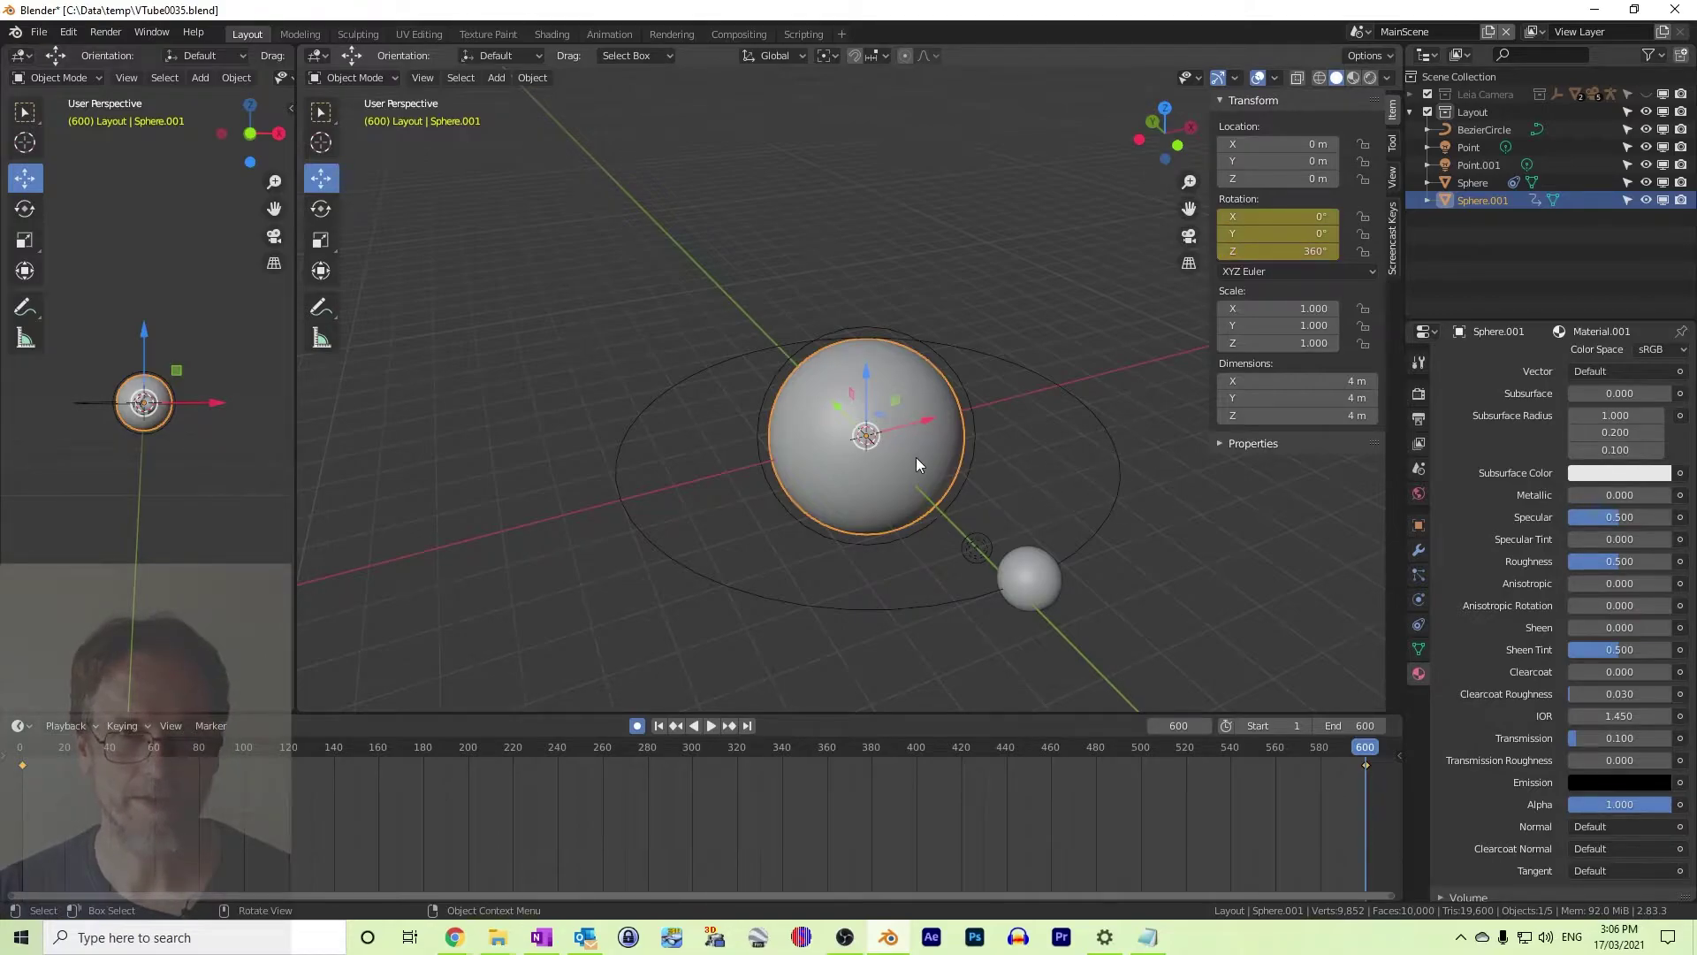
{"action": "key", "text": "i"}
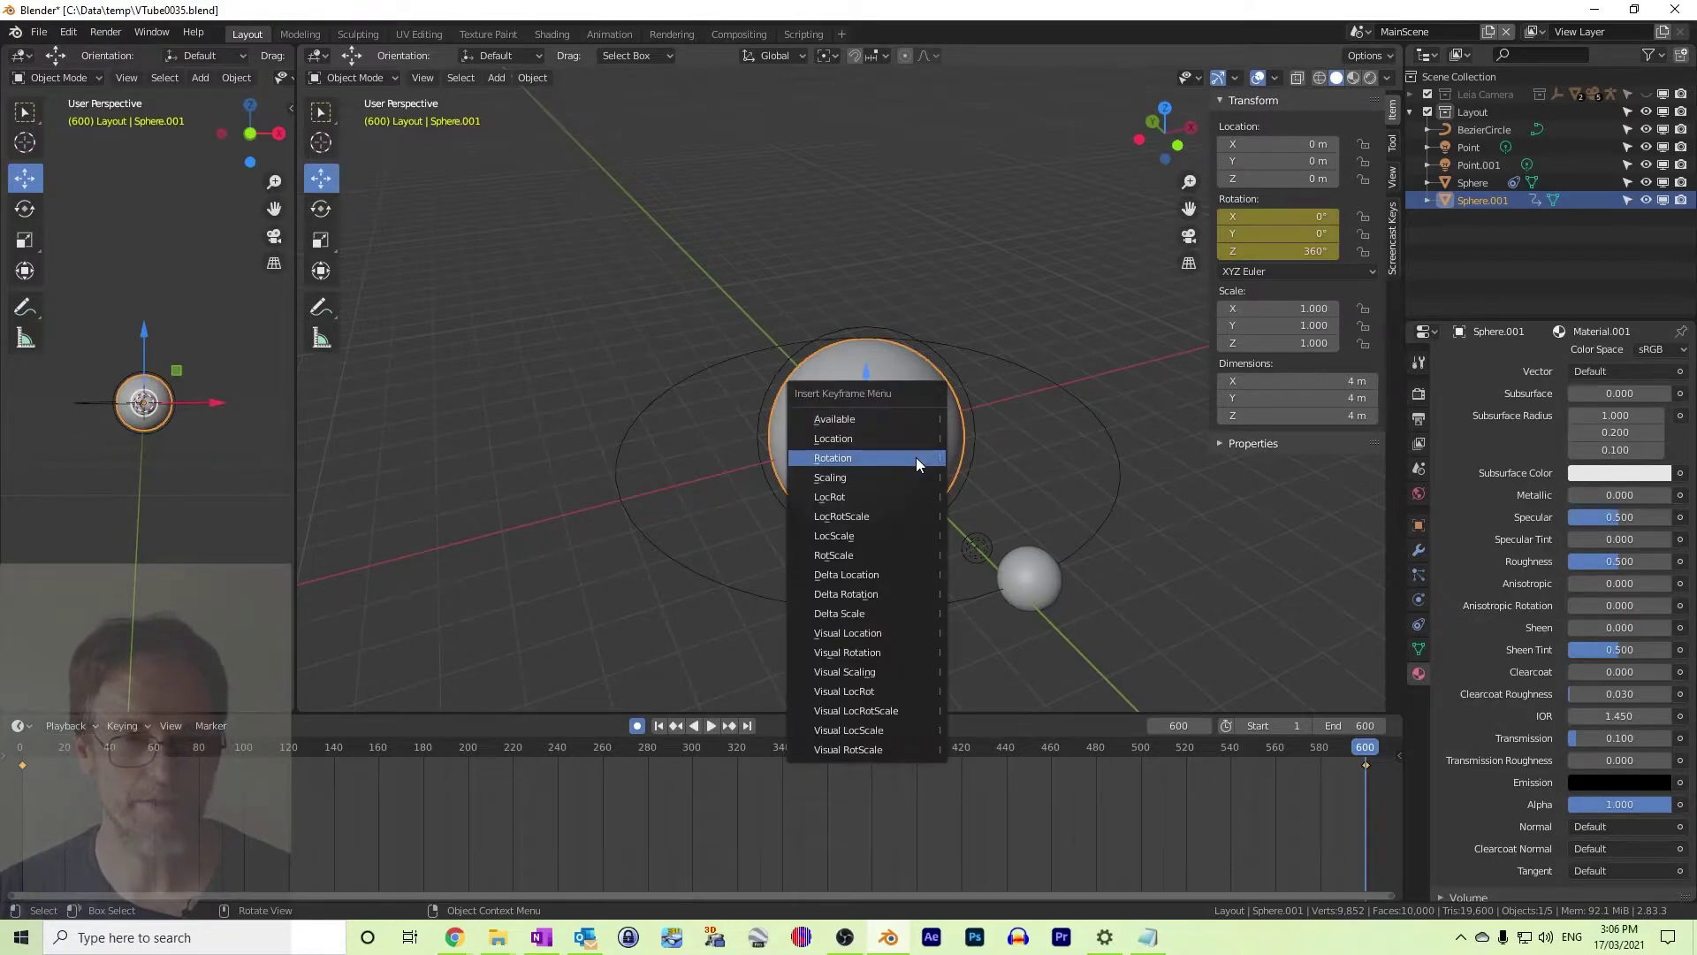
{"action": "left_click", "coordinate": [916, 458]}
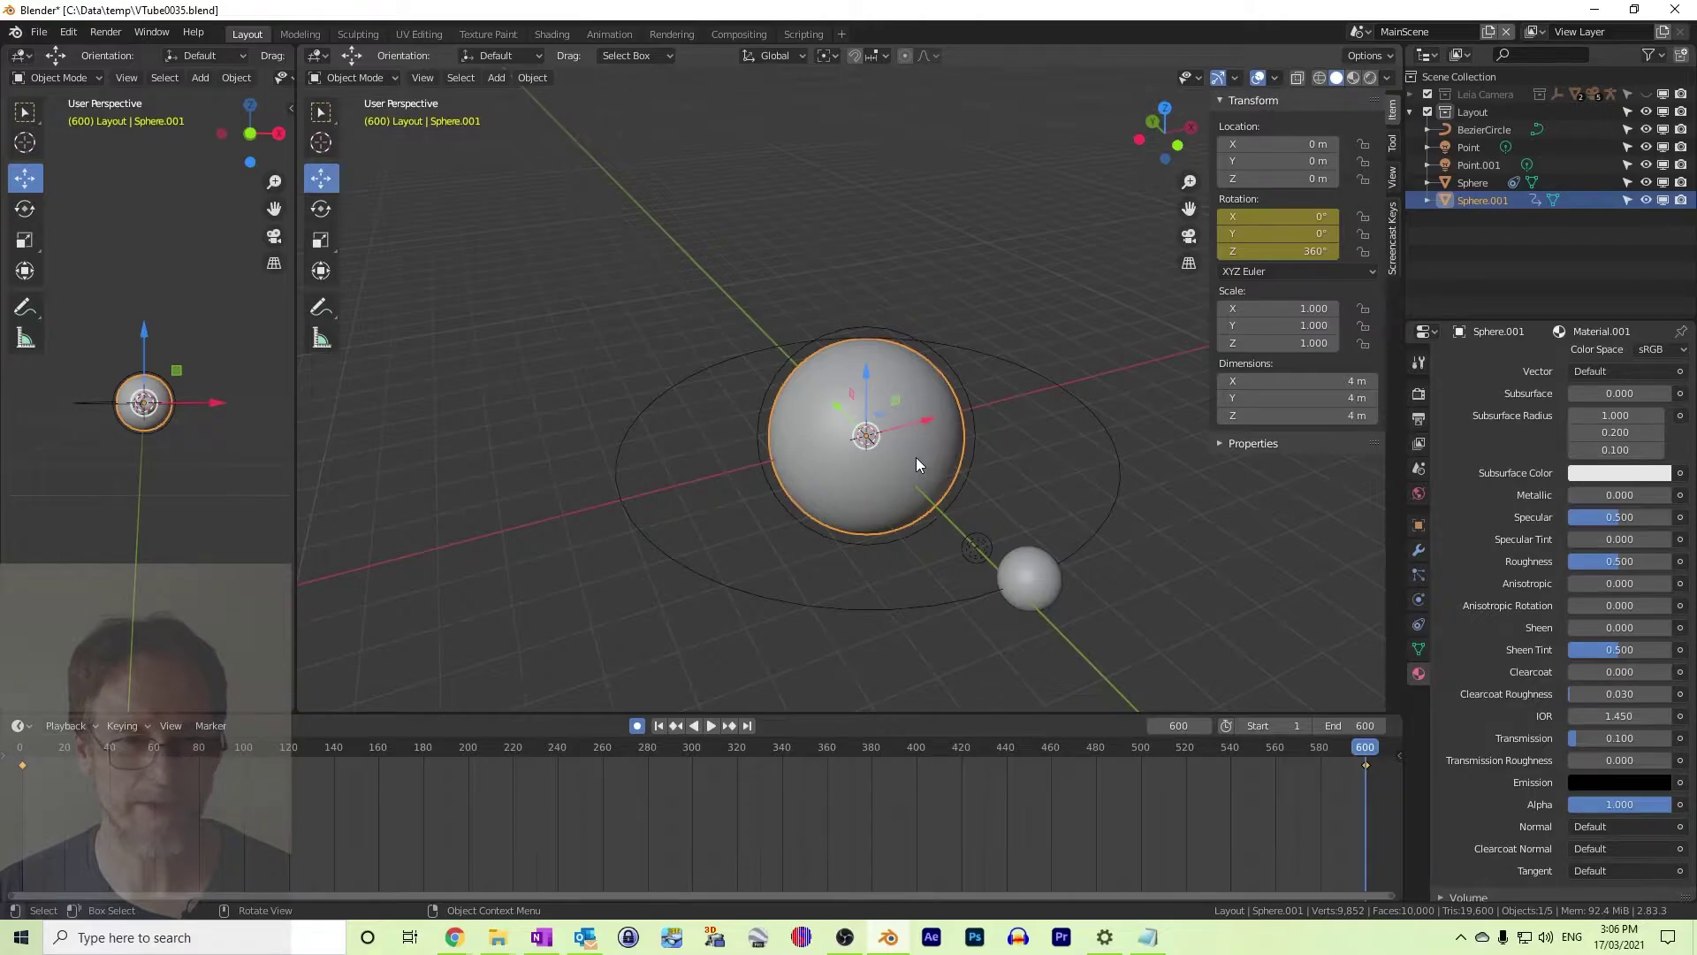
{"action": "left_click", "coordinate": [1028, 577]}
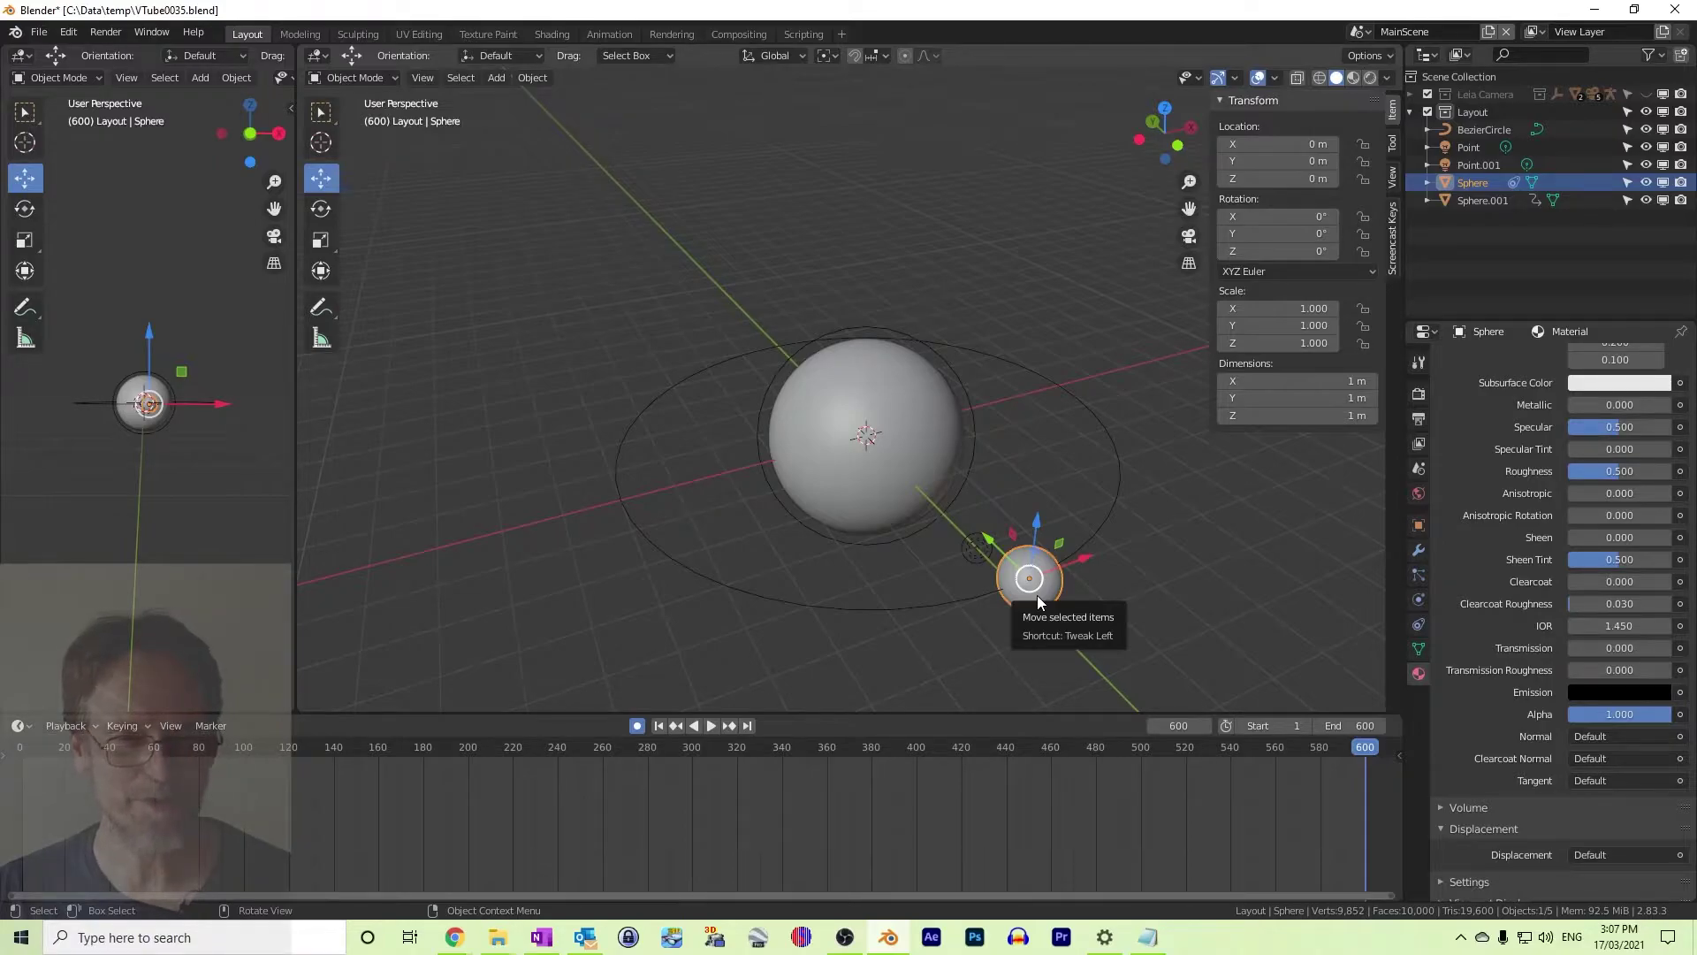
Keyframe the planet's rotation at frame 1
{"action": "left_click", "coordinate": [659, 724]}
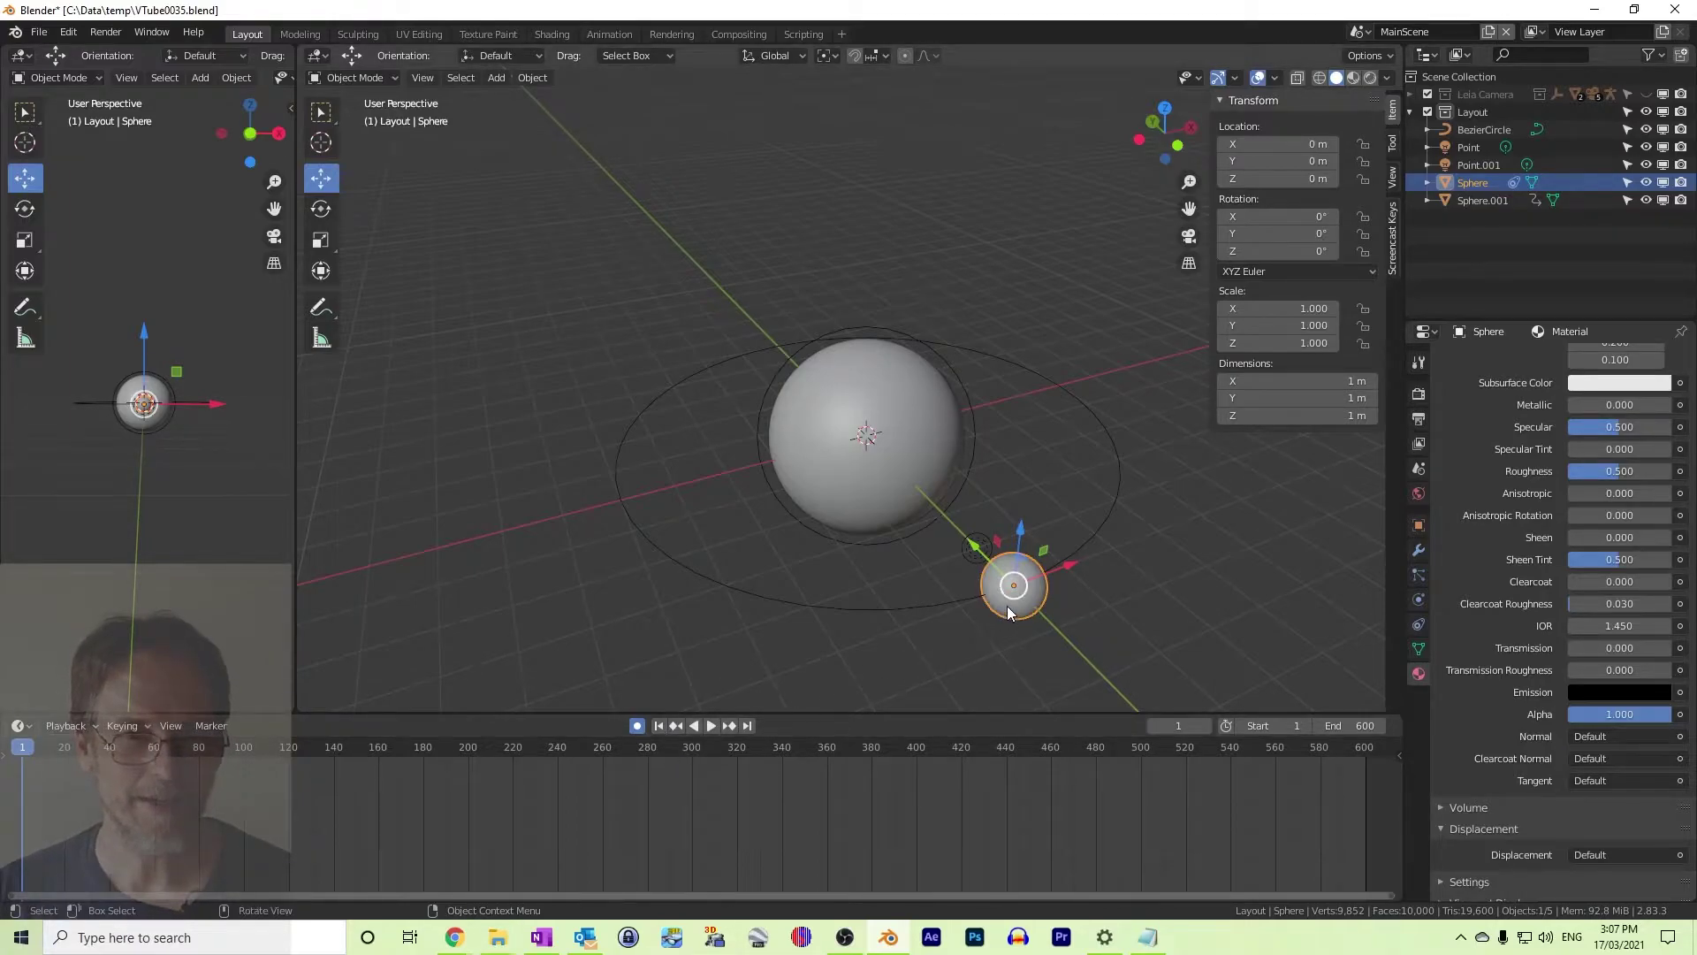
{"action": "key", "text": "i"}
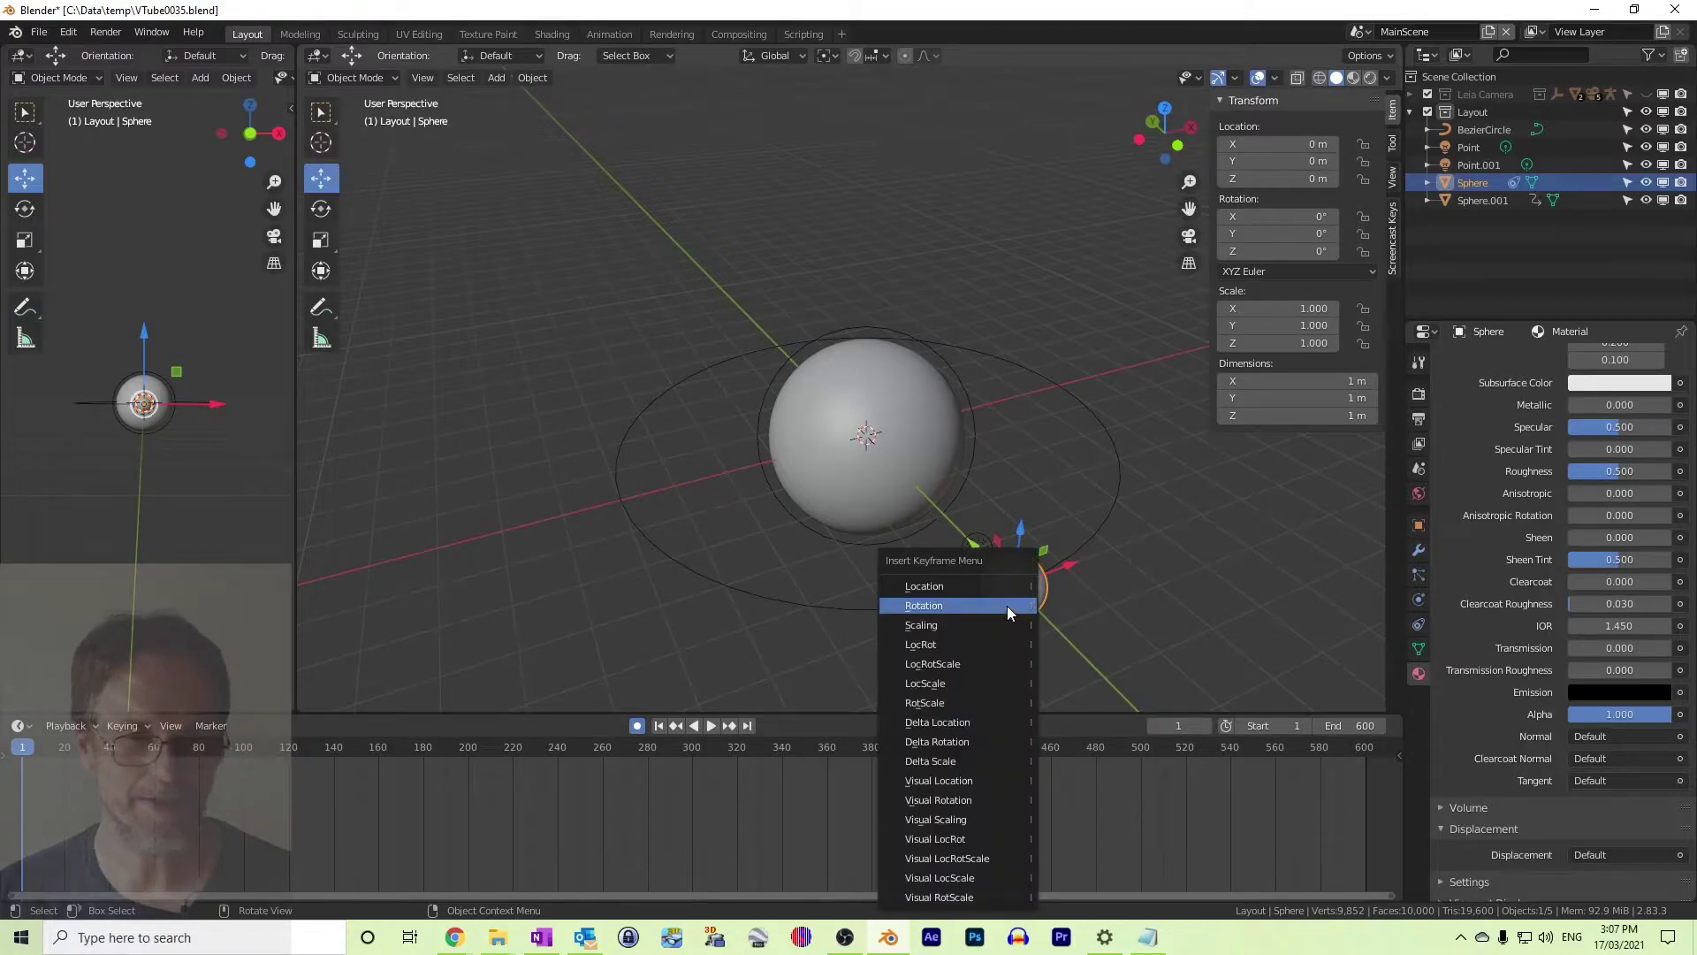
{"action": "left_click", "coordinate": [1008, 609]}
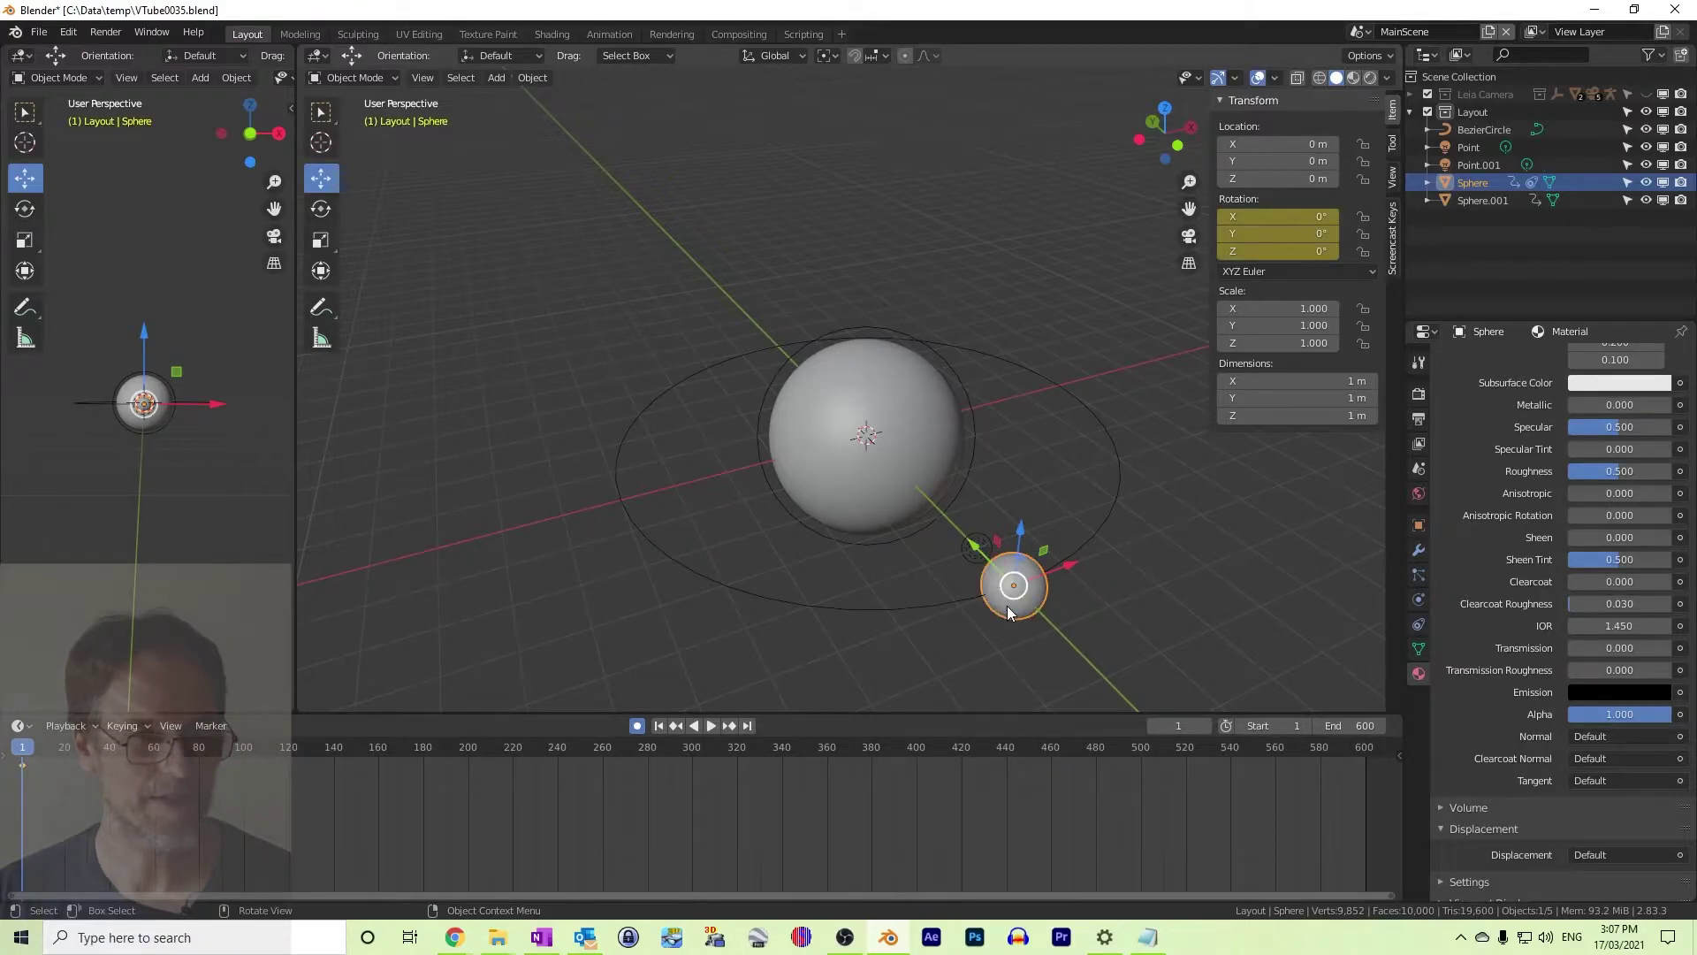
Set the planet's Z rotation to -1800° at frame 600 and keyframe it
{"action": "left_click", "coordinate": [747, 725]}
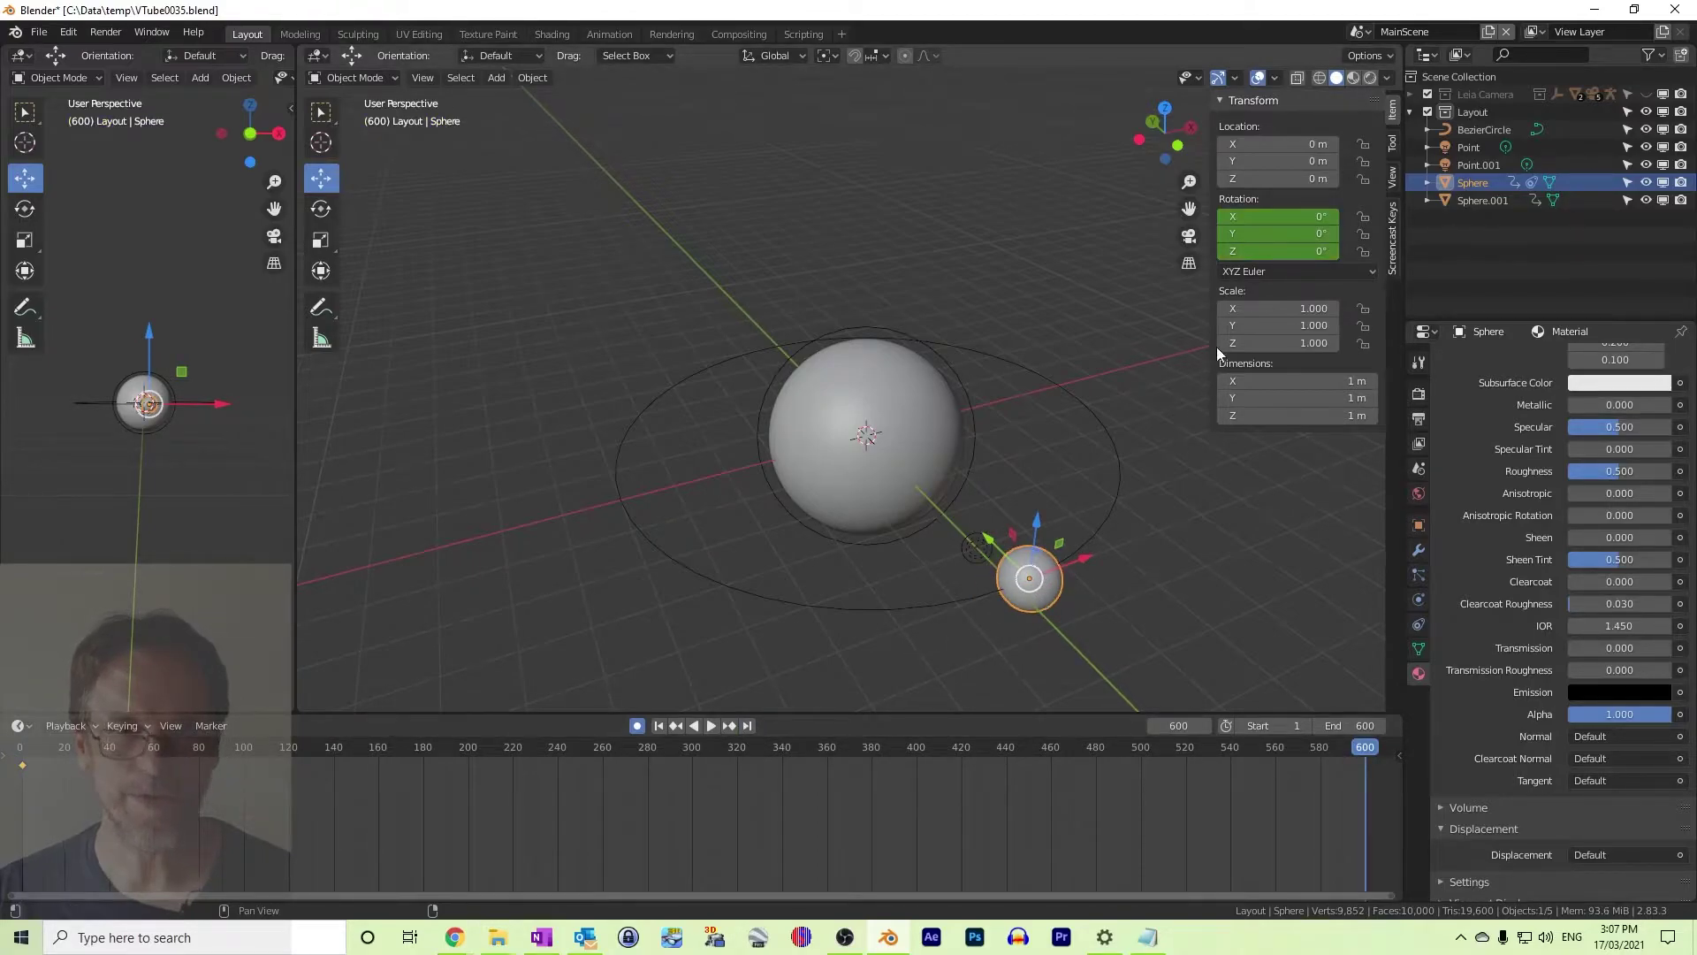
{"action": "left_click", "coordinate": [1297, 254]}
{"action": "key", "text": "BackSpace"}
{"action": "type", "text": "-18"}
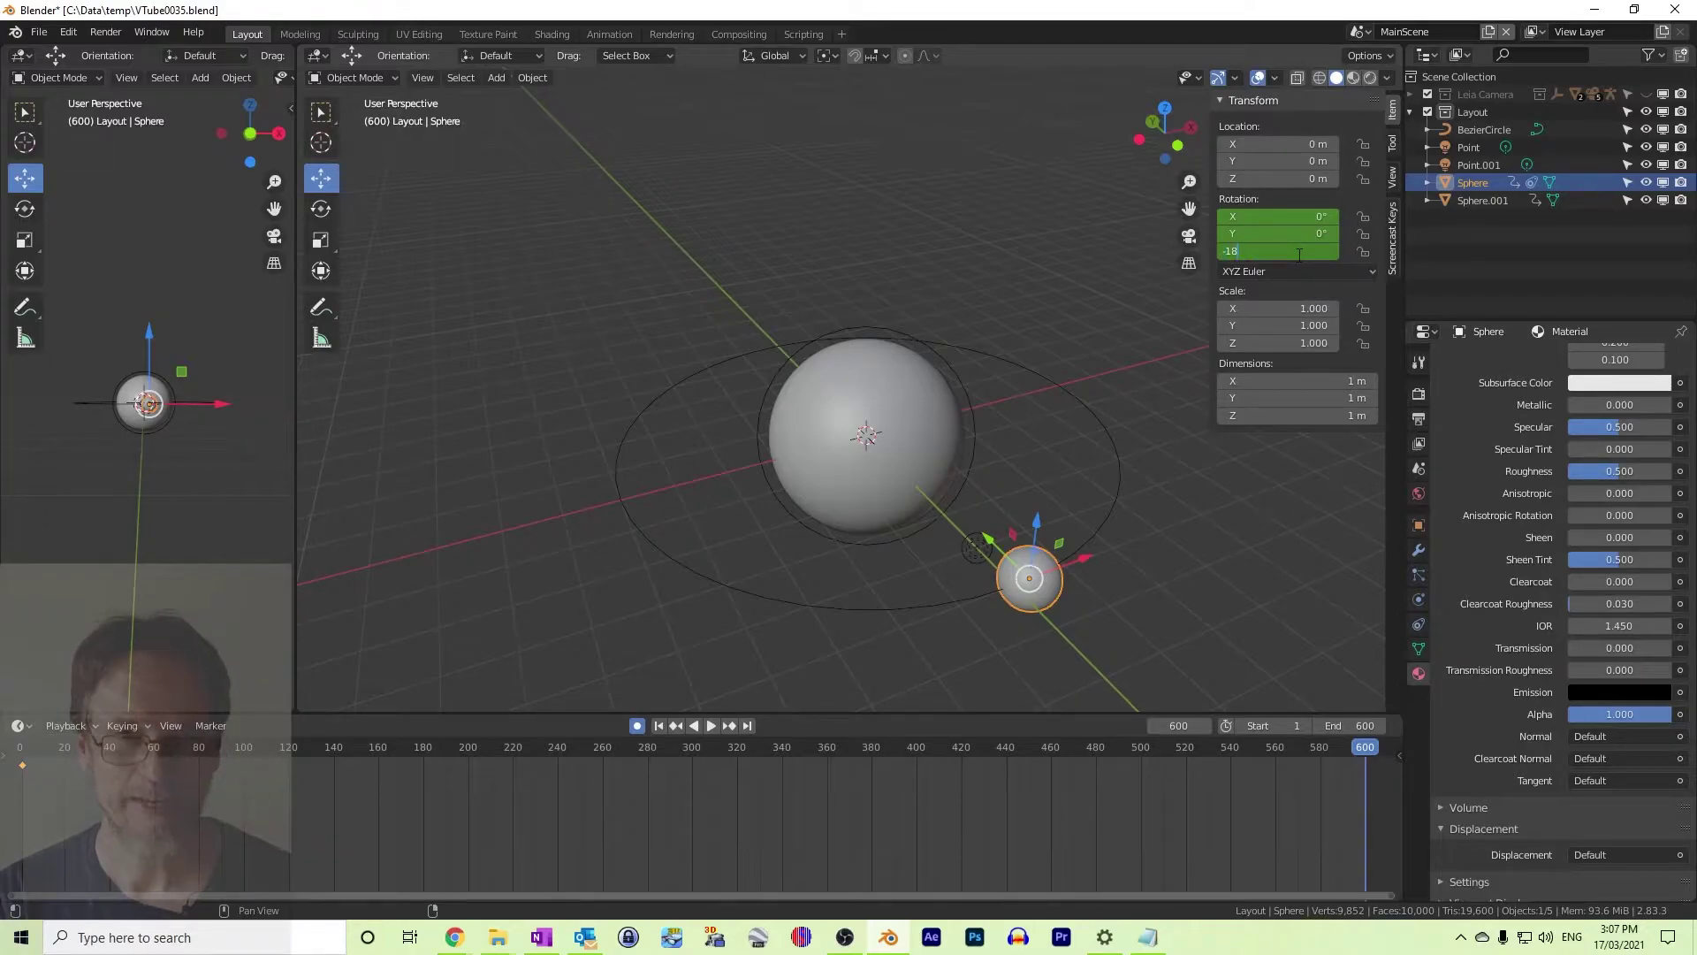
{"action": "type", "text": "00"}
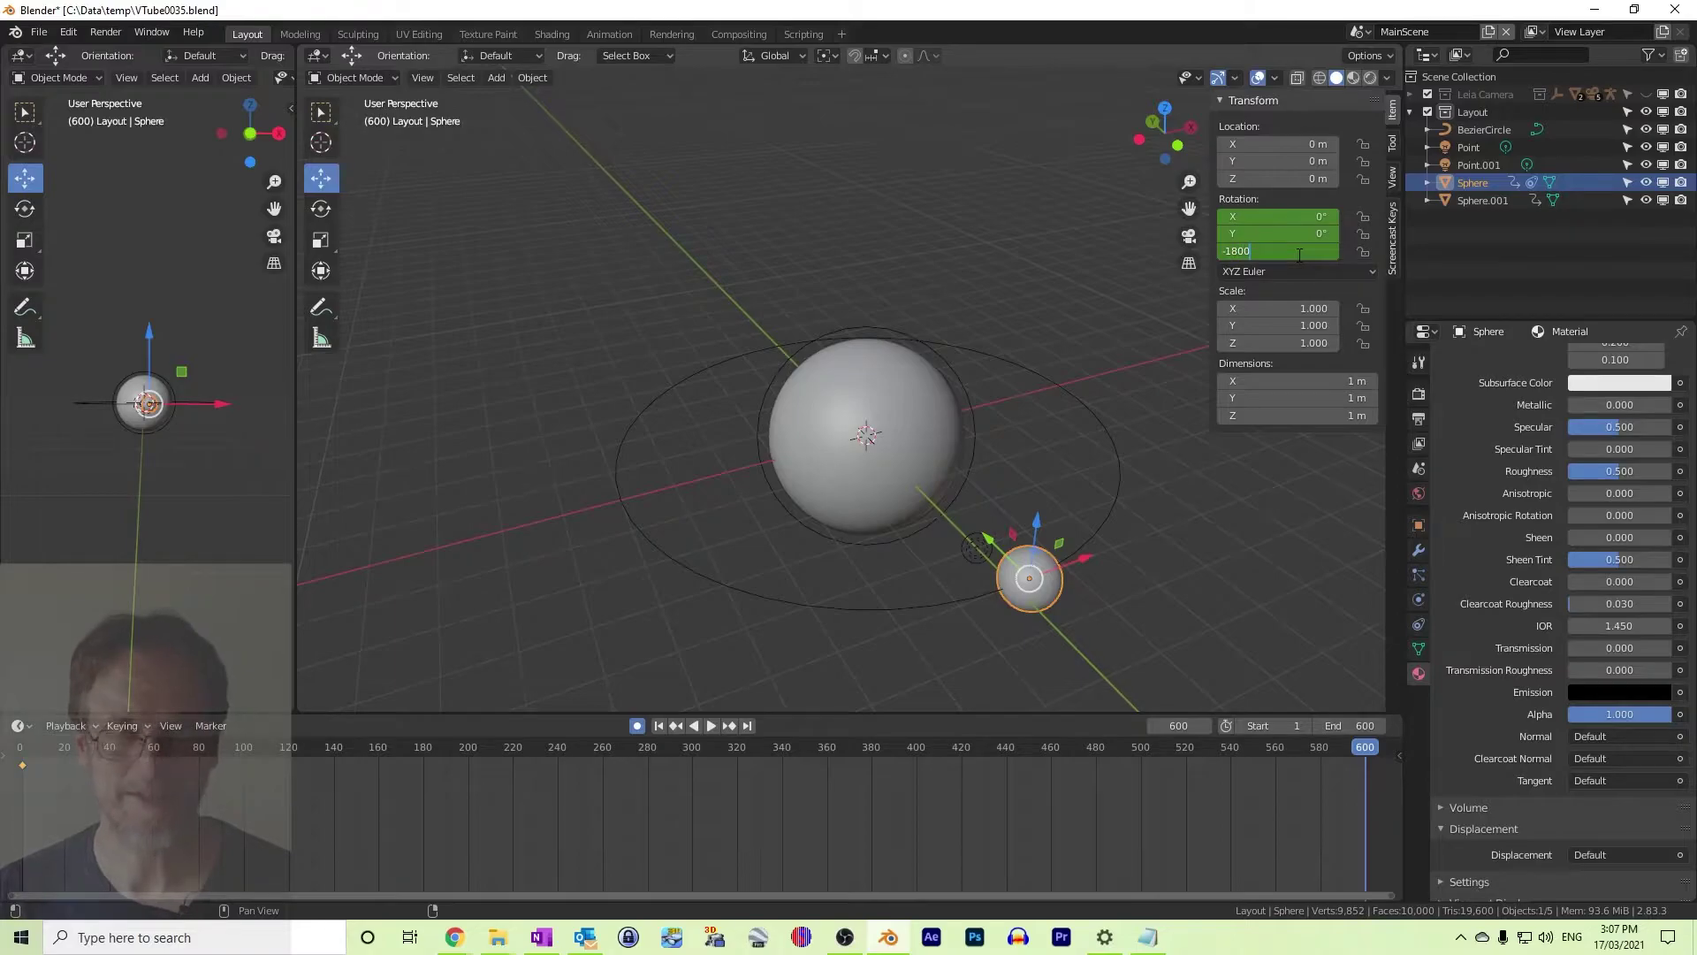
{"action": "key", "text": "Return"}
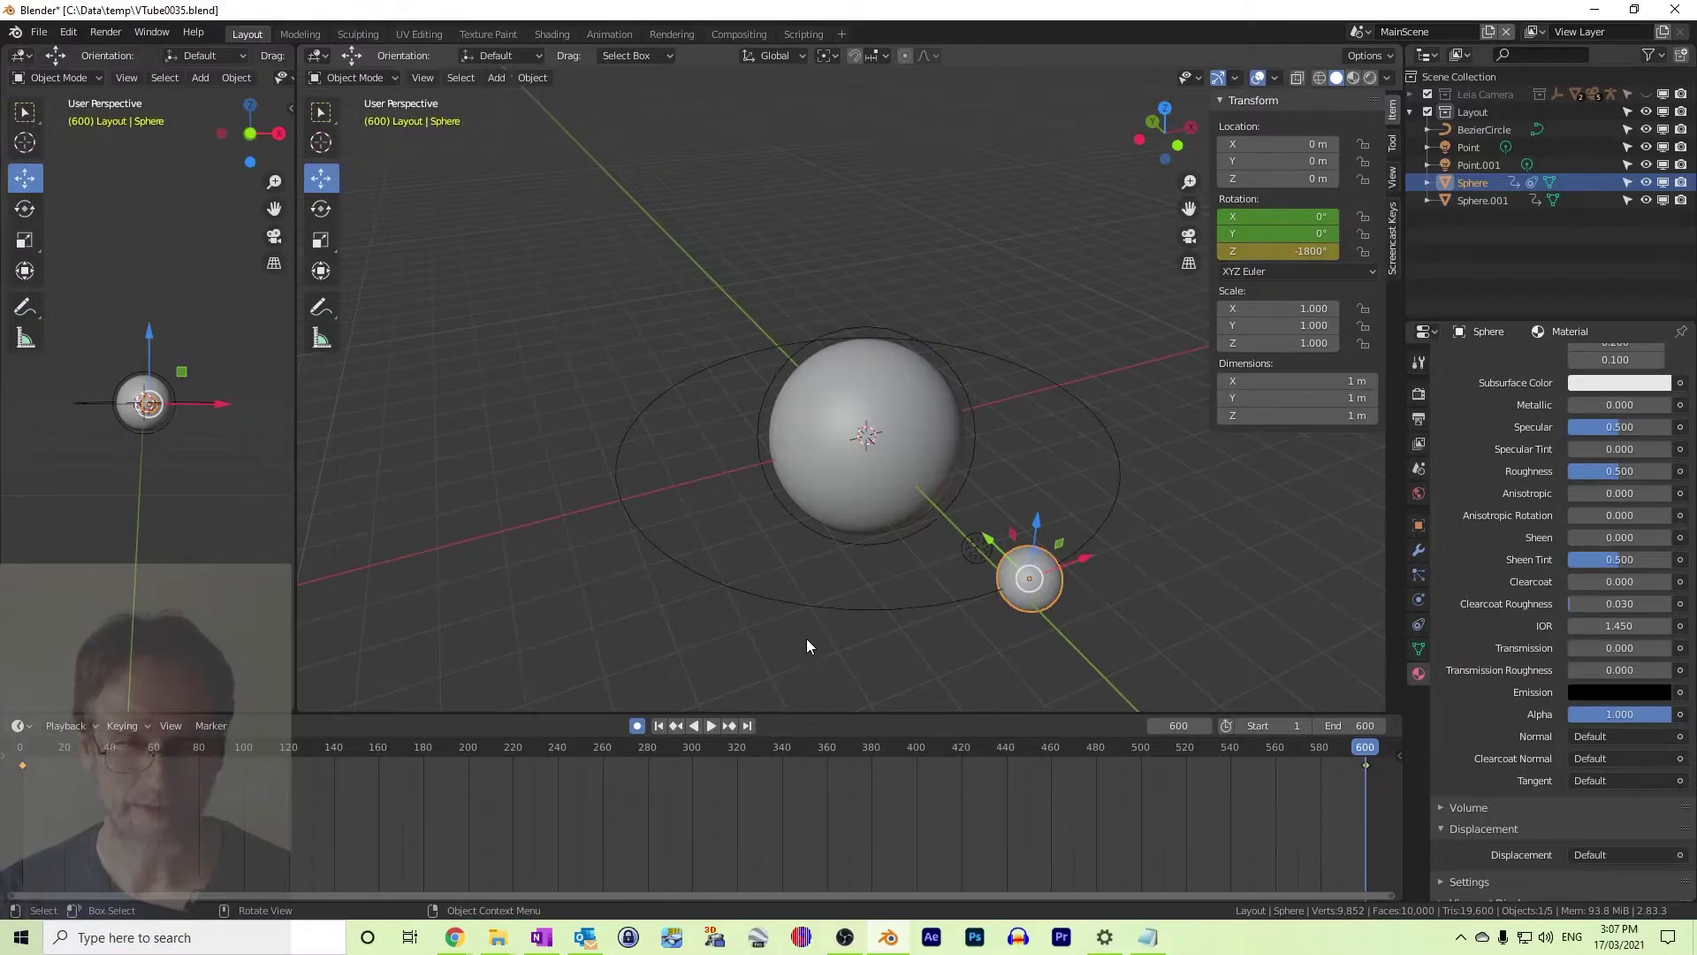
{"action": "key", "text": "i"}
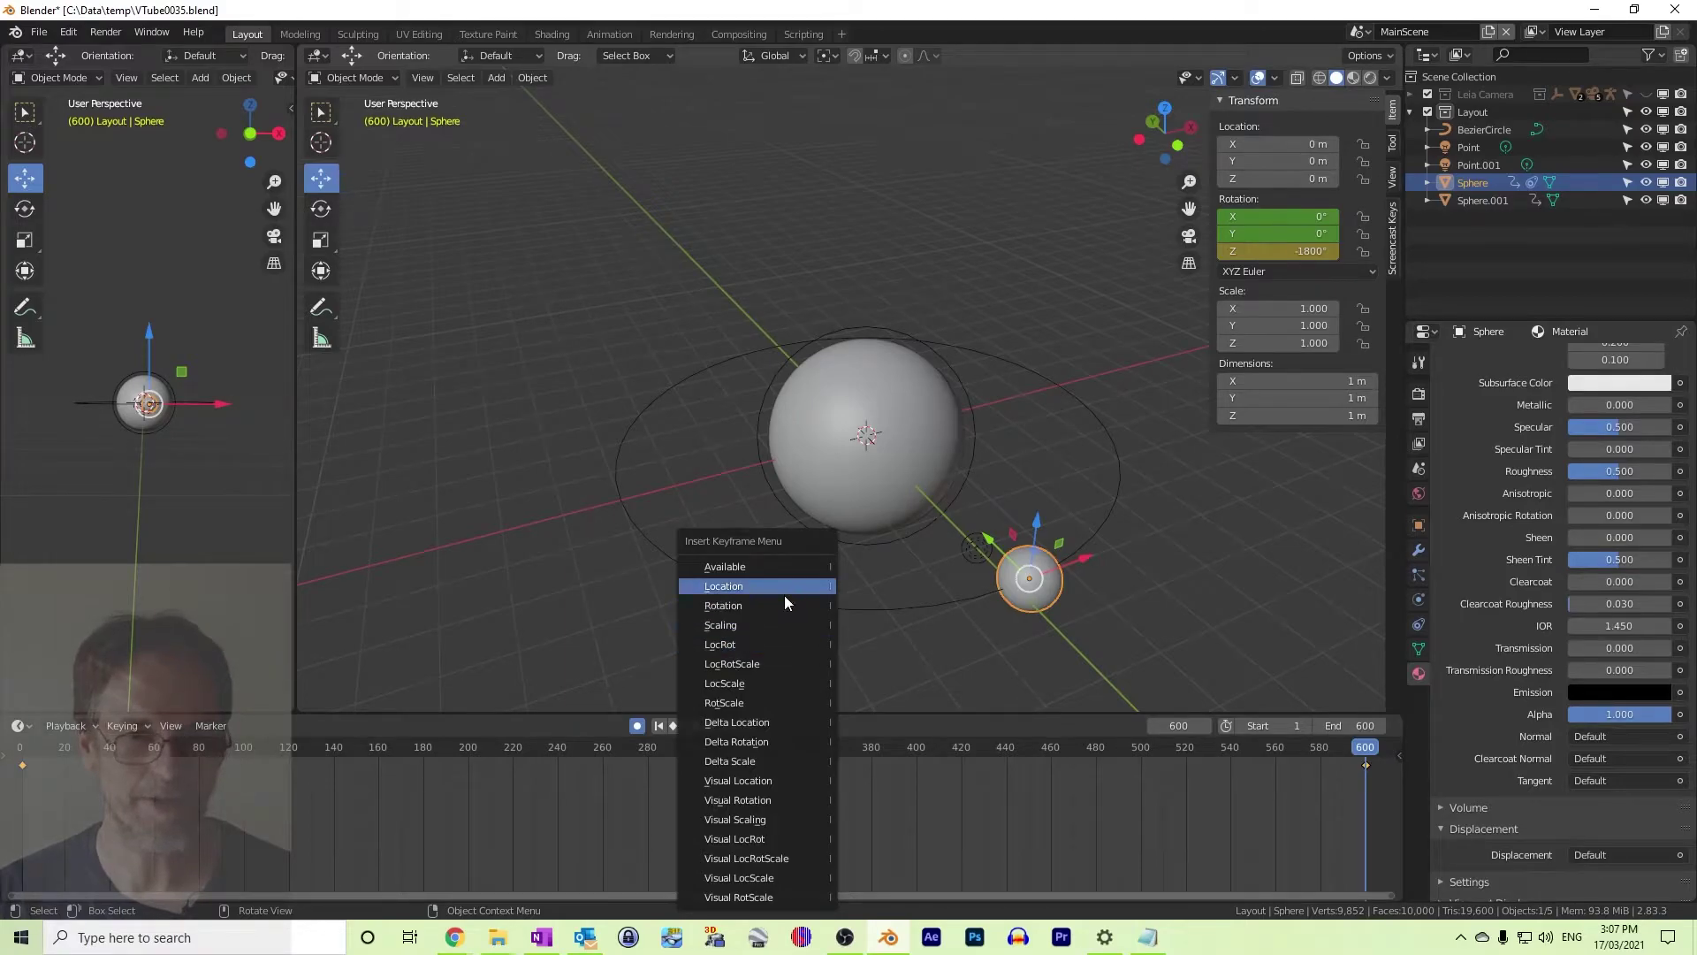
{"action": "left_click", "coordinate": [783, 601]}
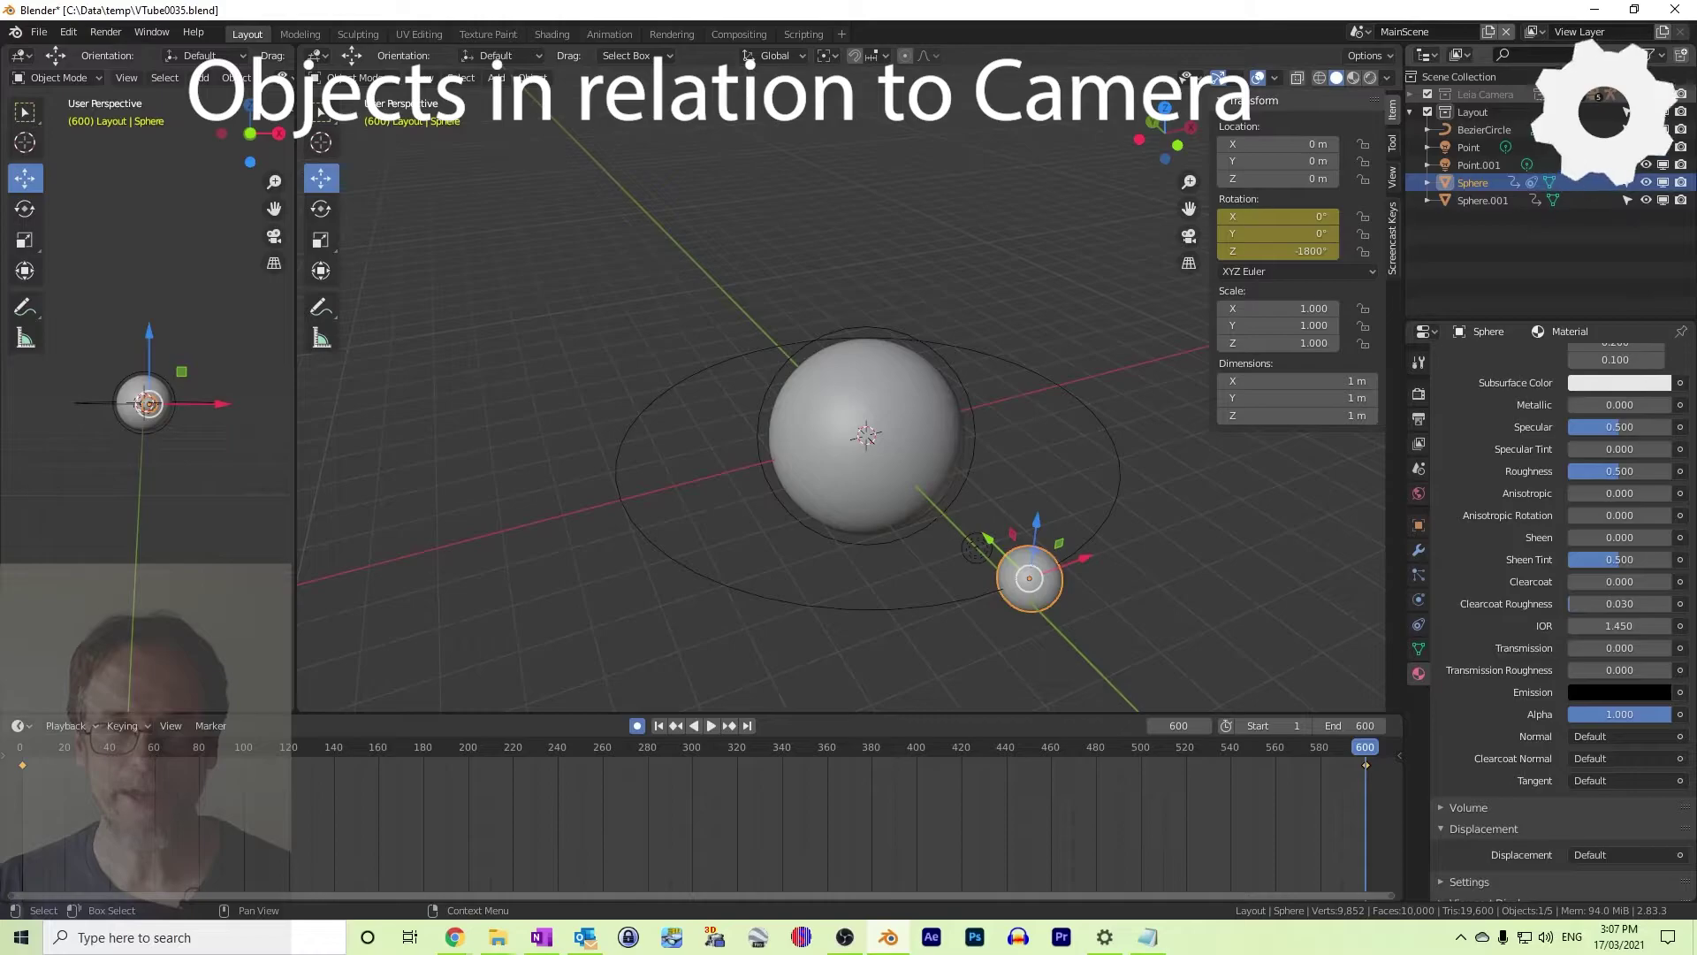
Enable the Leia Camera collection, hide the sidebar, and orbit around to view its frustum
{"action": "left_click", "coordinate": [1427, 94]}
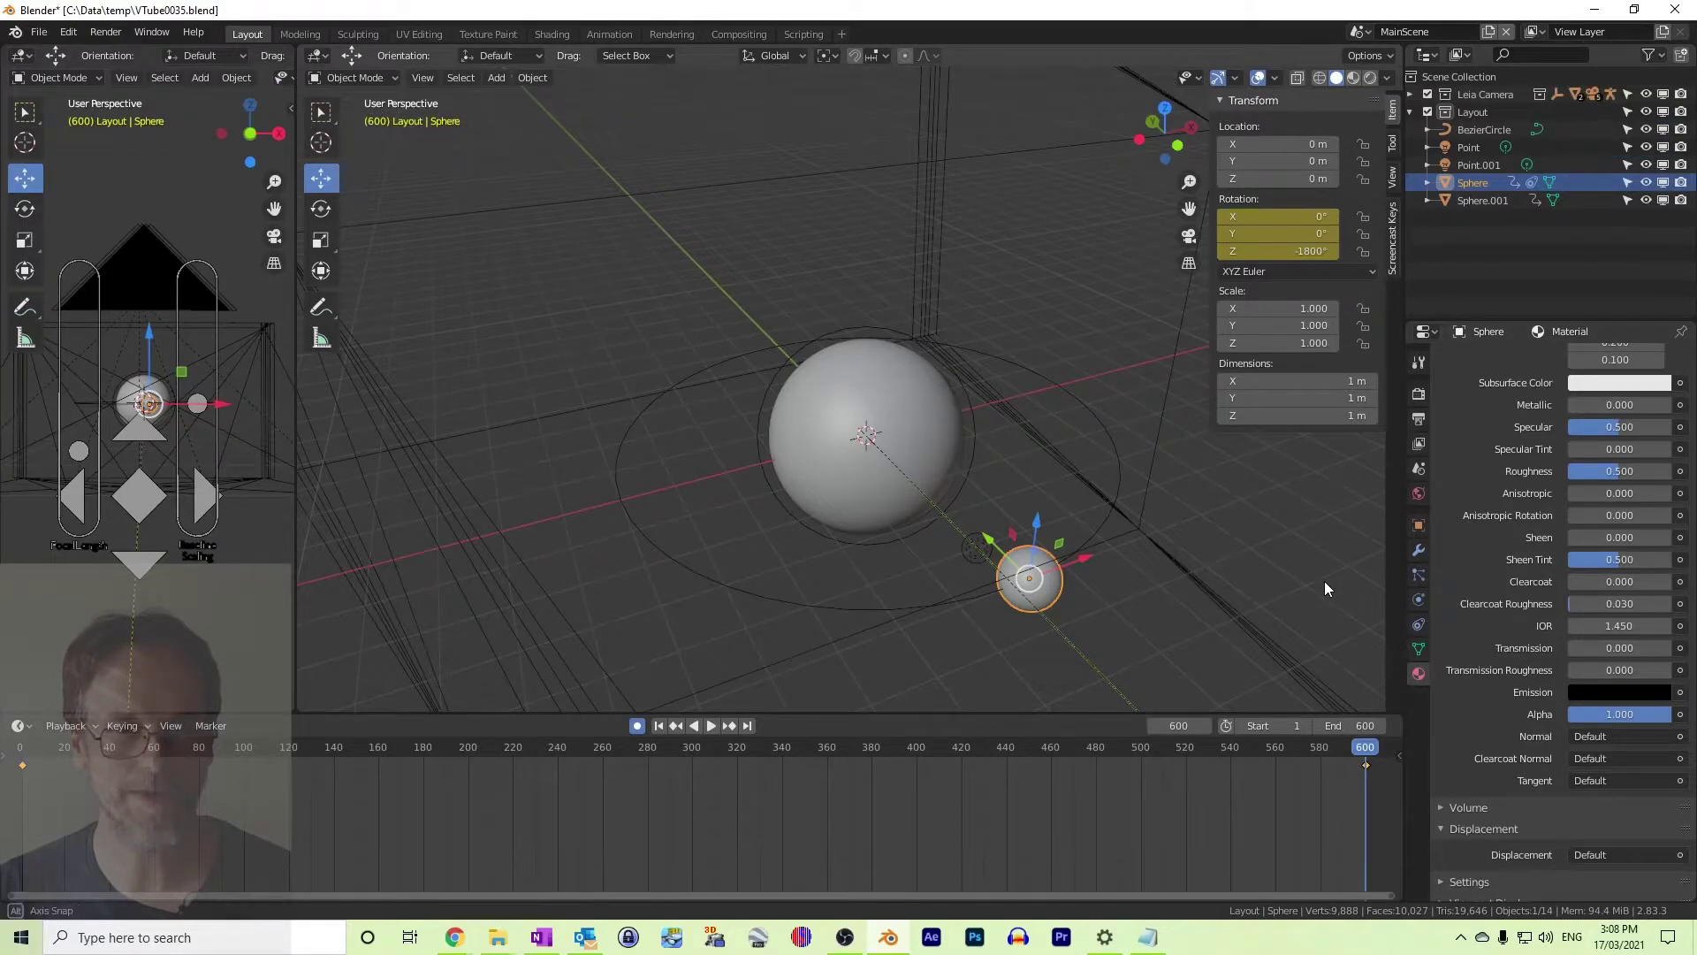
{"action": "middle_click_drag", "start_coordinate": [1324, 581], "coordinate": [1272, 592]}
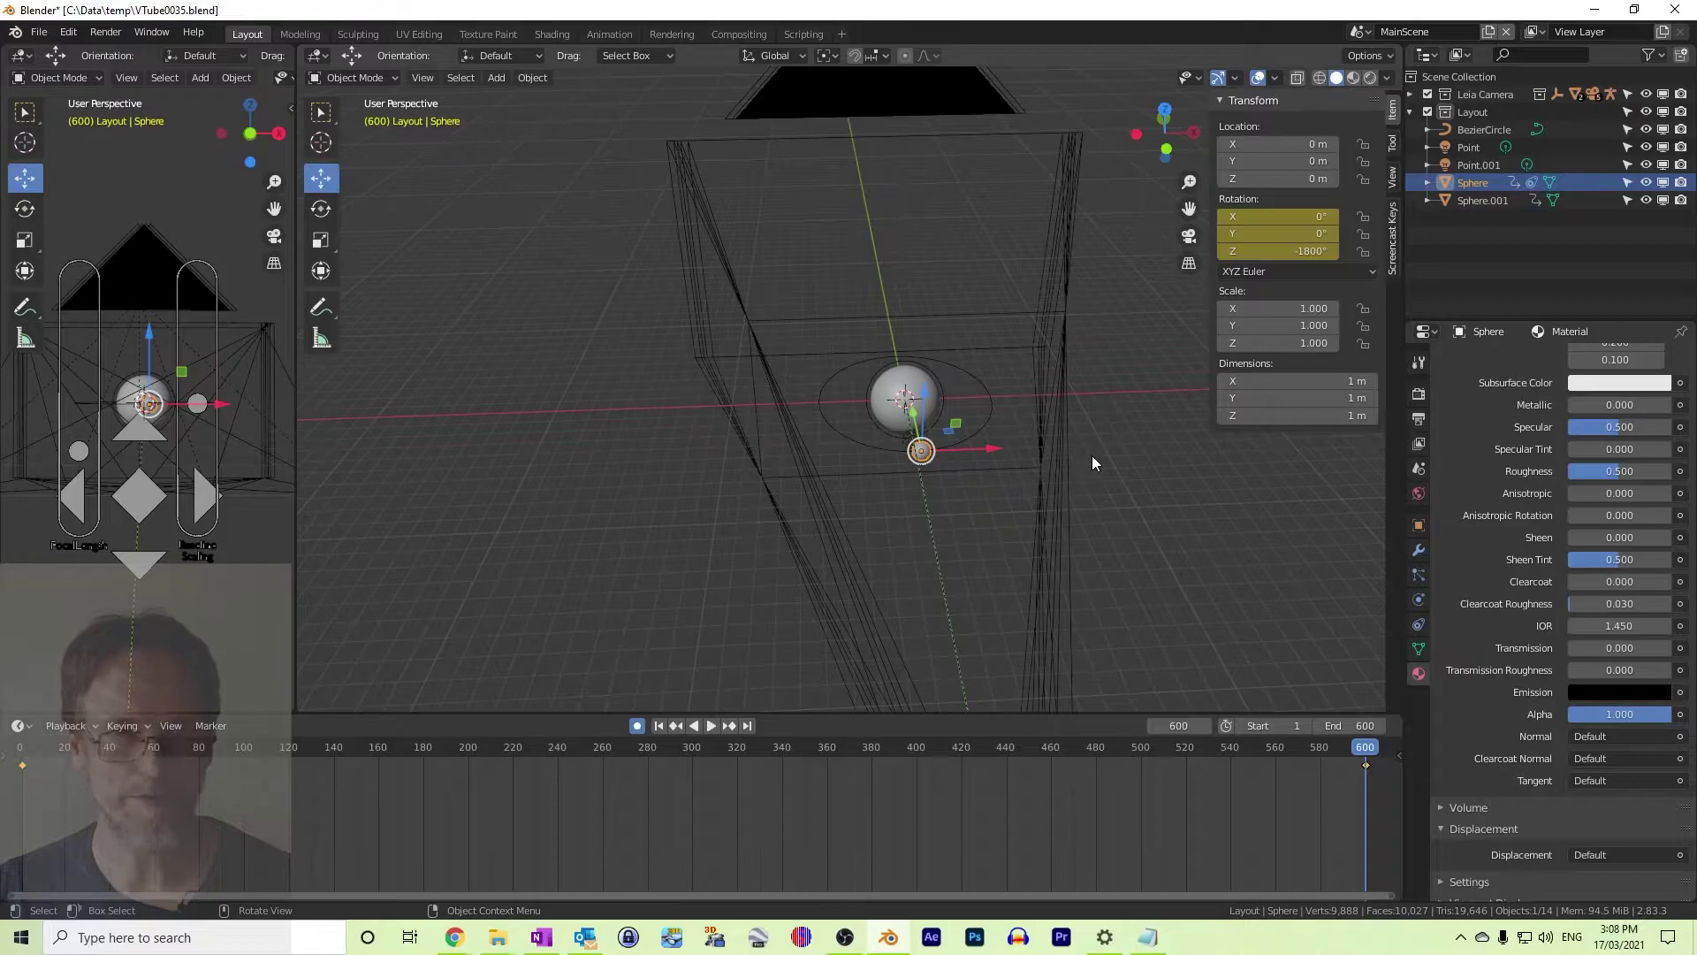
{"action": "key", "text": "n"}
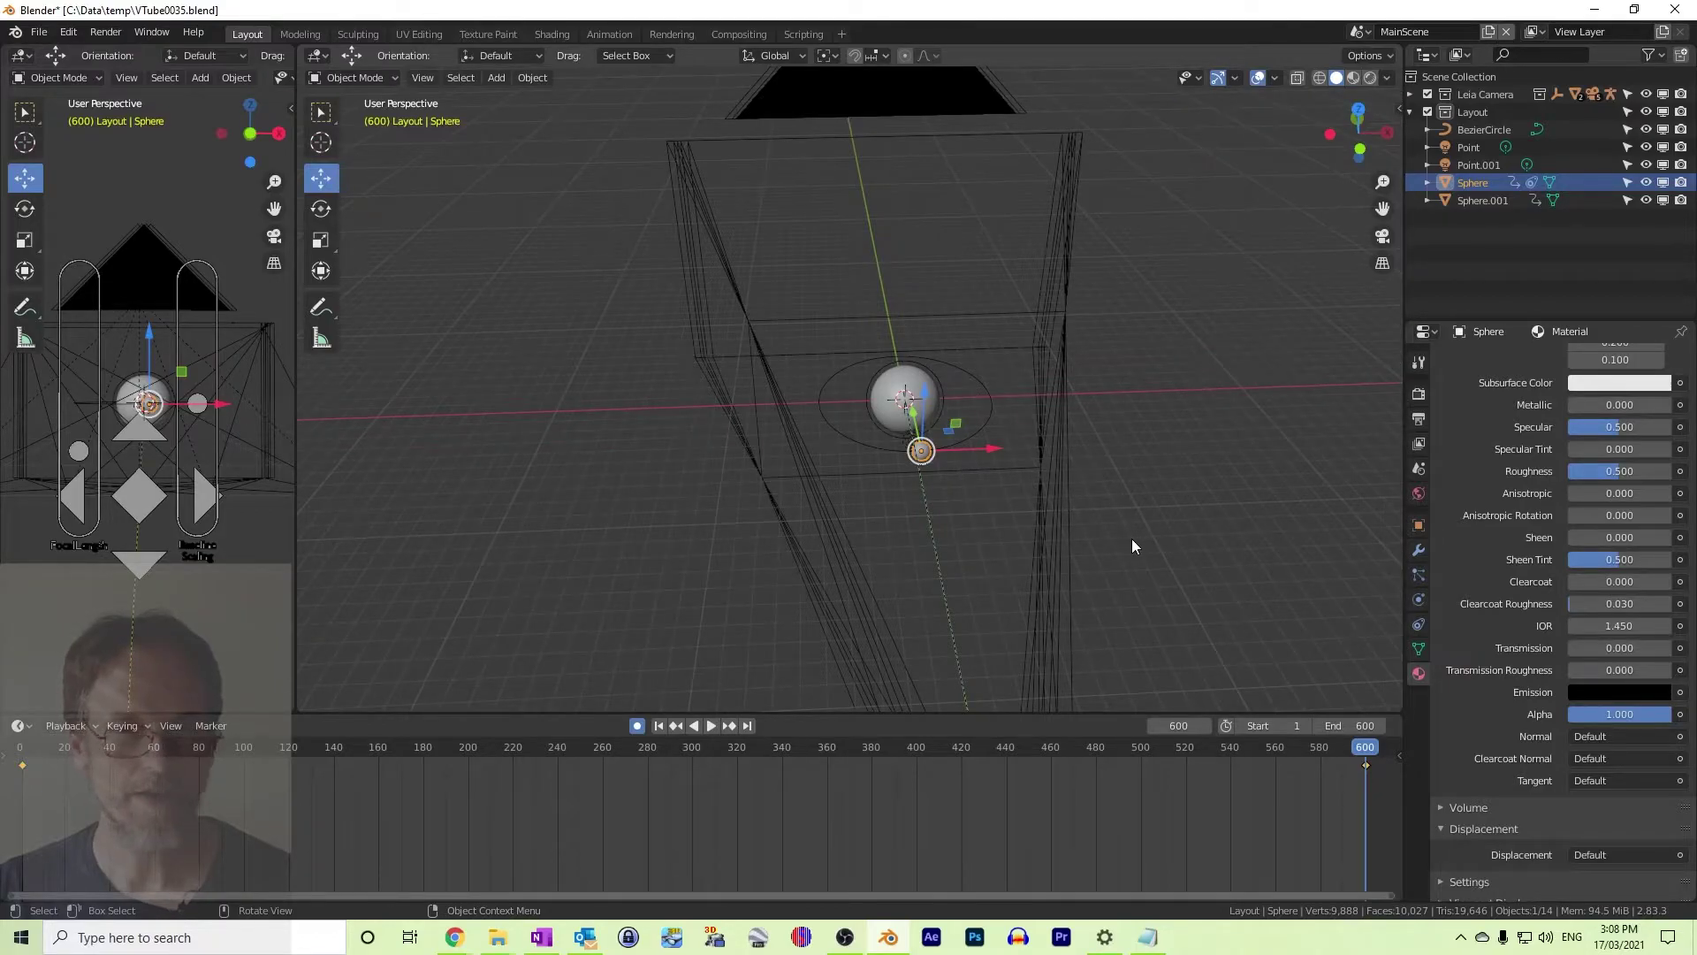
{"action": "middle_click_drag", "start_coordinate": [1159, 509], "coordinate": [1073, 514]}
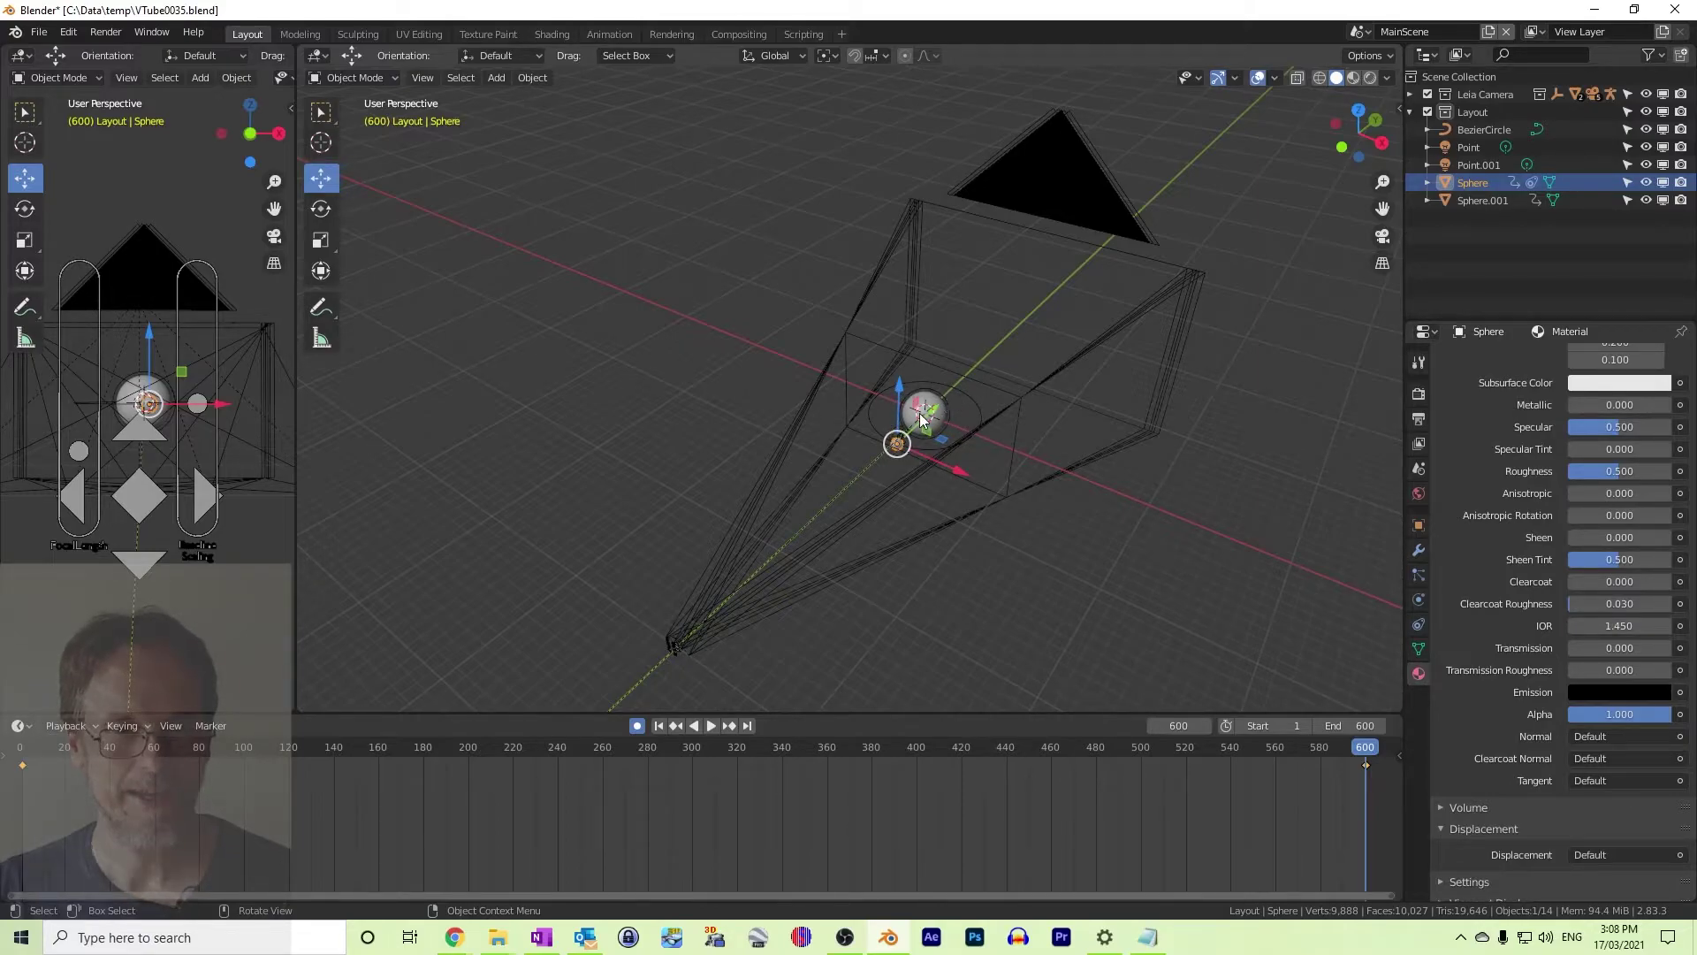
{"action": "scroll", "coordinate": [931, 425], "scroll_direction": "up", "scroll_amount": 4}
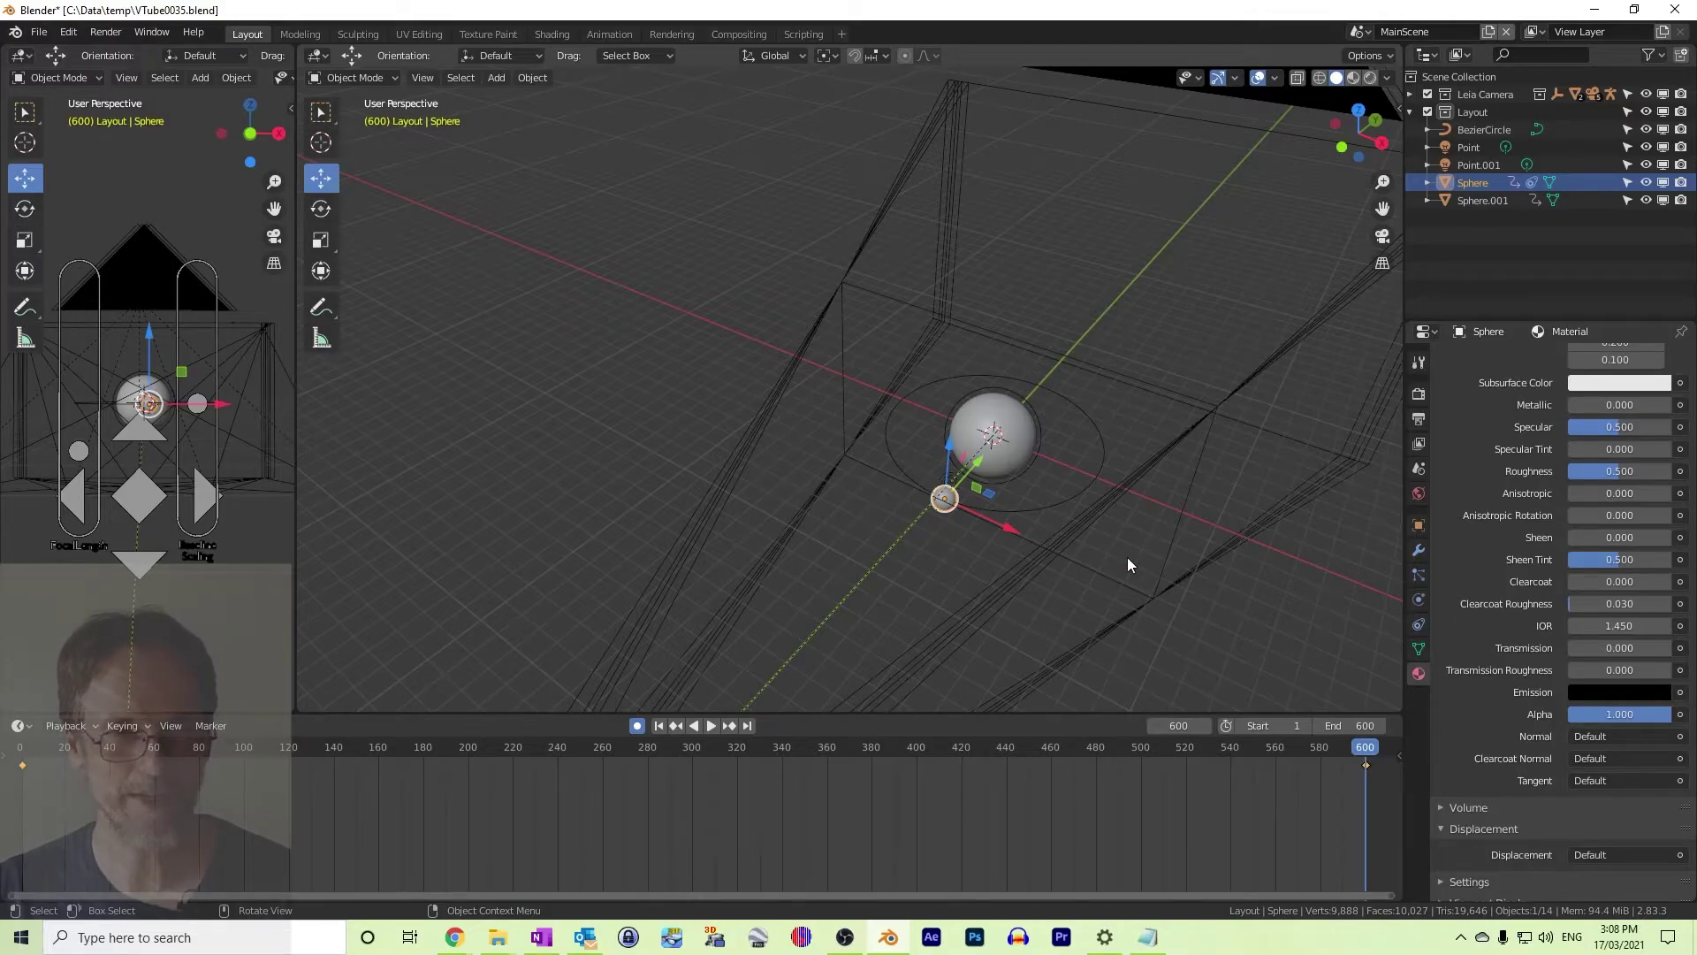
{"action": "scroll", "coordinate": [1128, 561], "scroll_direction": "down", "scroll_amount": 4}
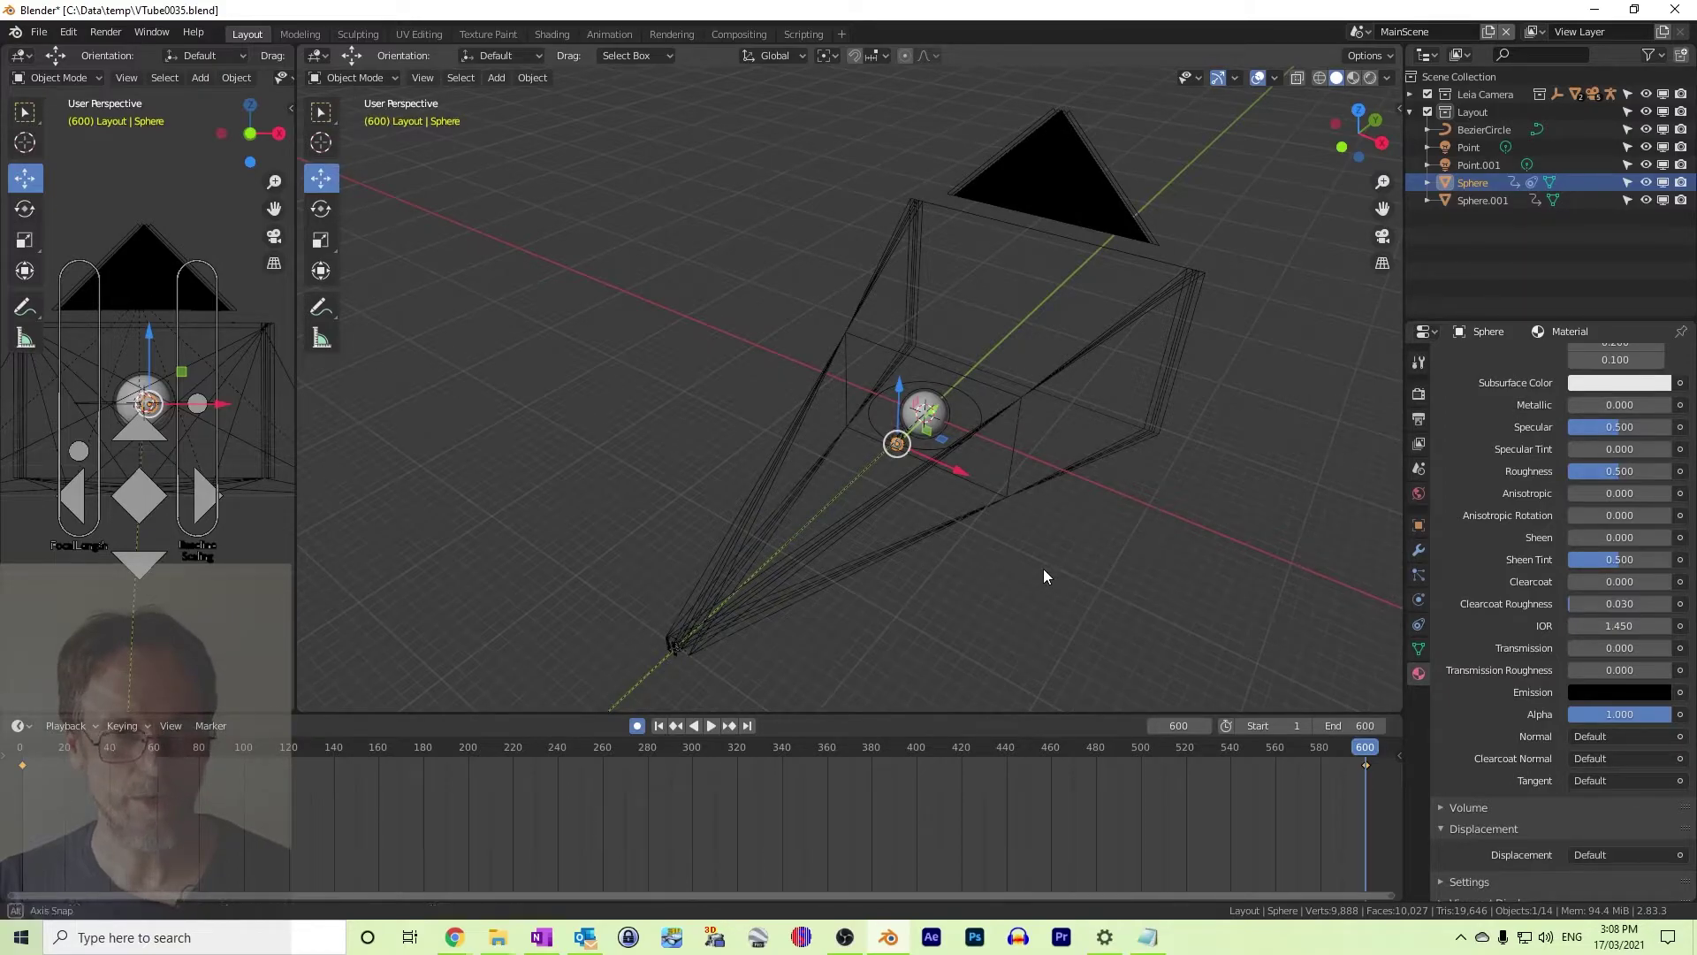
{"action": "middle_click_drag", "start_coordinate": [1044, 571], "coordinate": [1172, 592]}
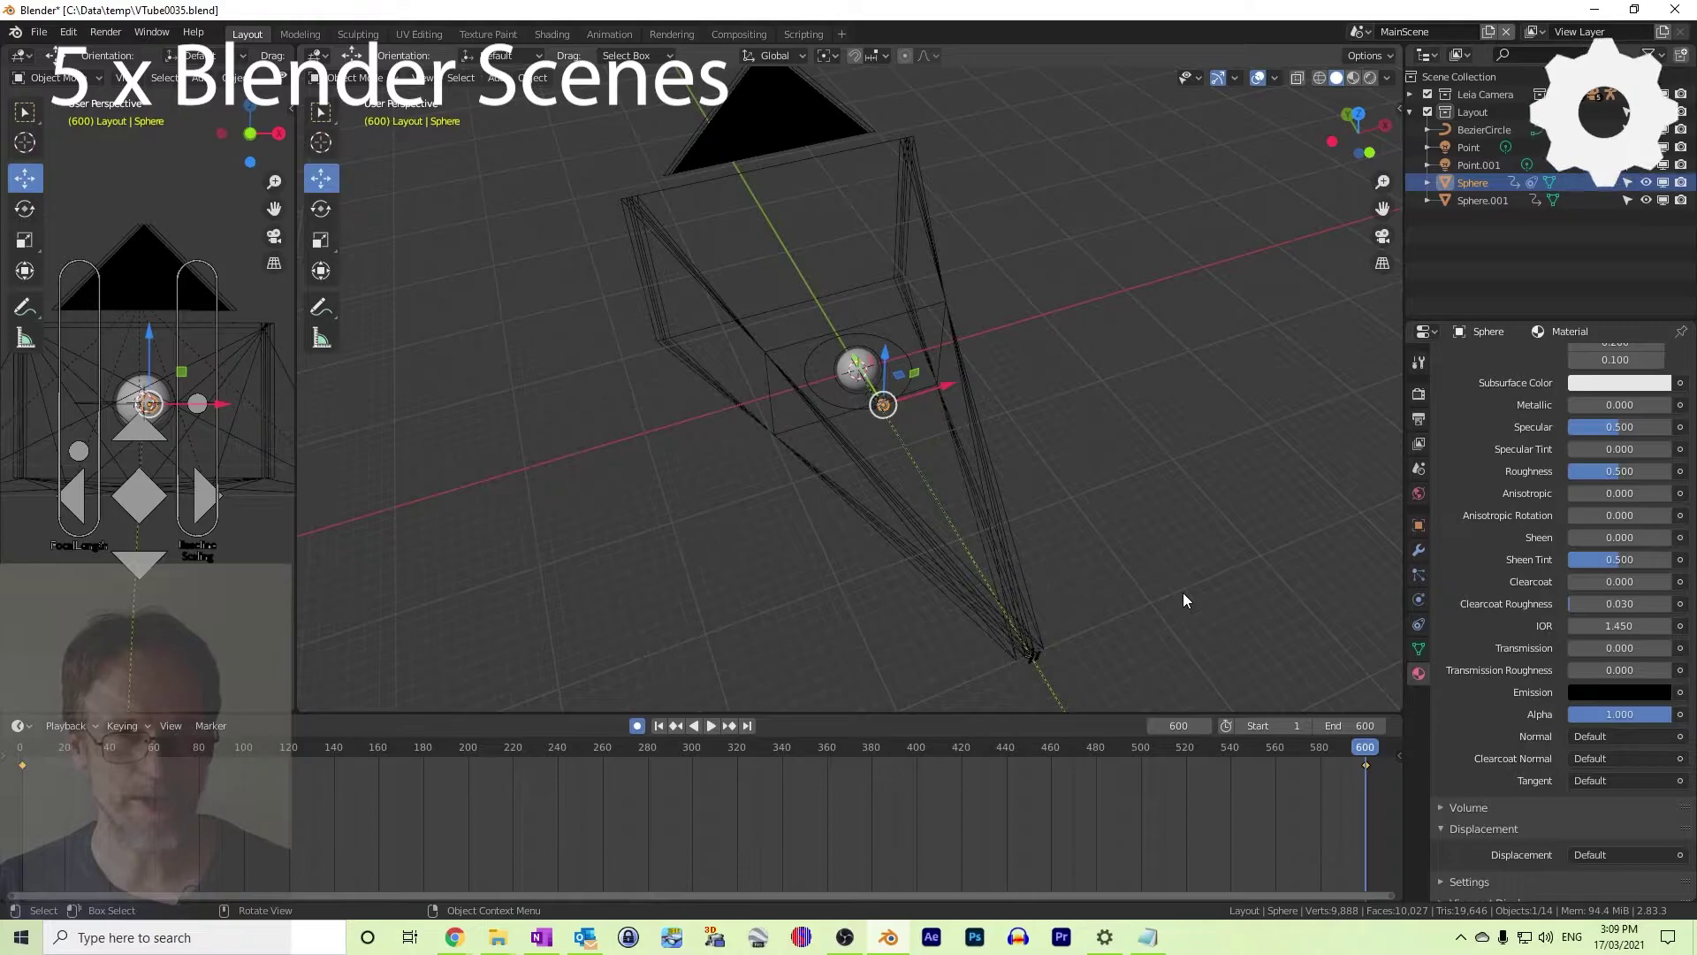
Enter camera view, check the scene list (Camera_a–d, MainScene) keeping MainScene, and select Layout
{"action": "key", "text": "KP_0"}
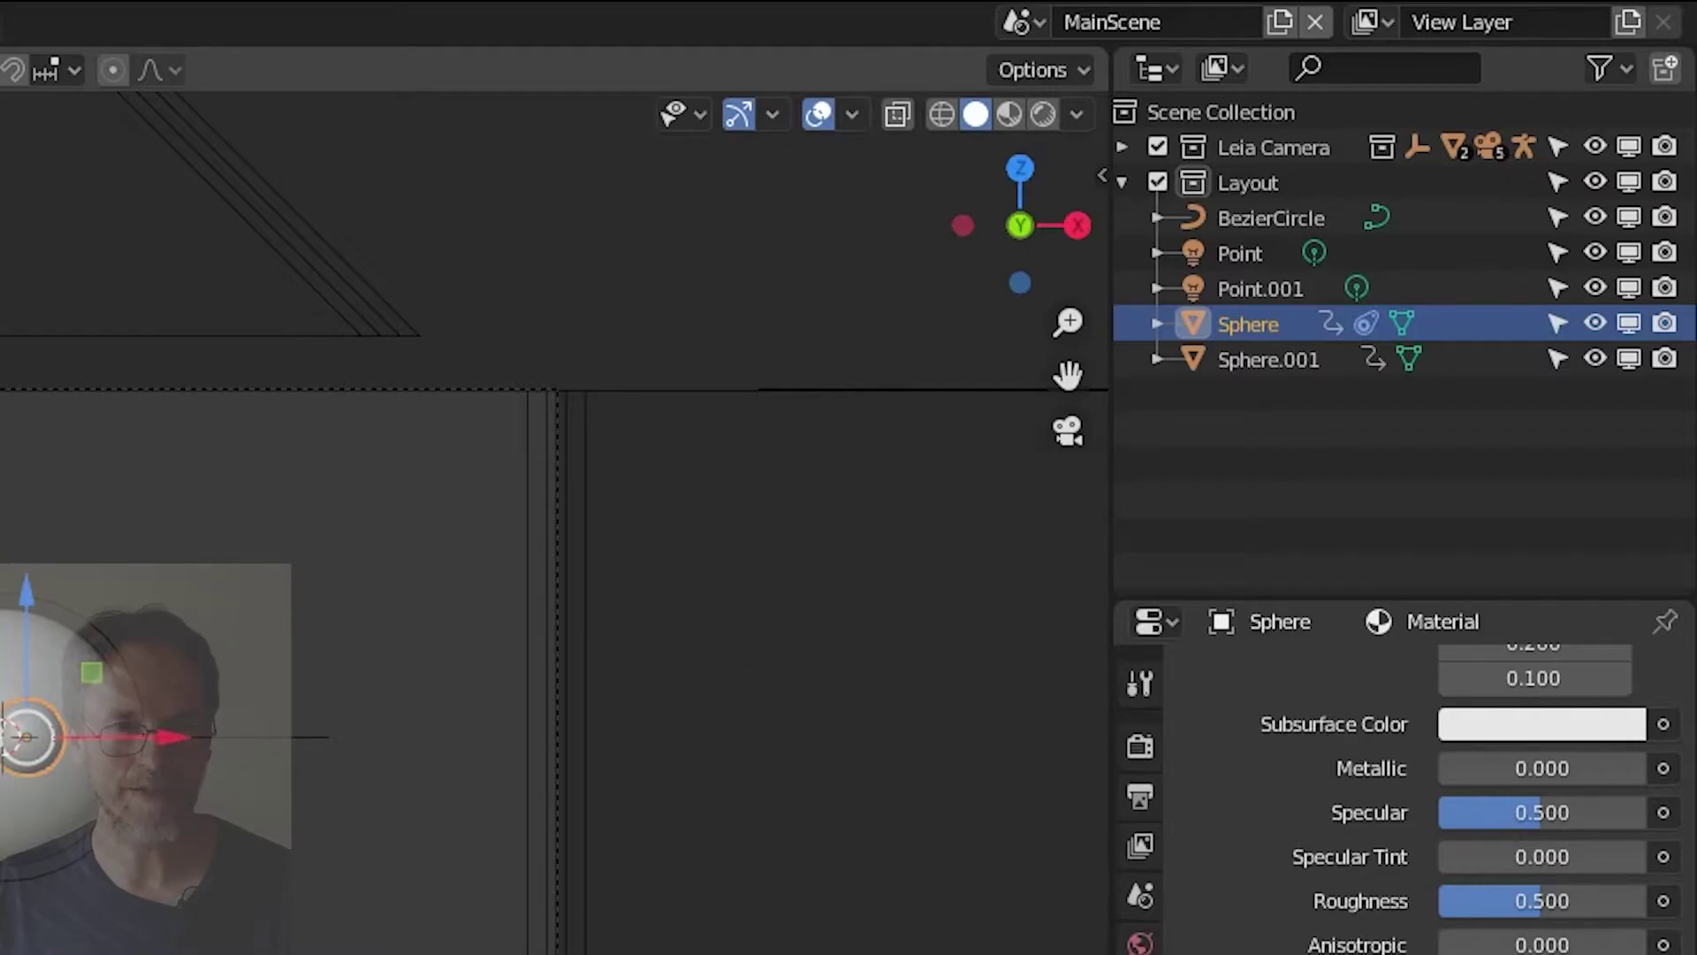
{"action": "left_click", "coordinate": [1038, 22]}
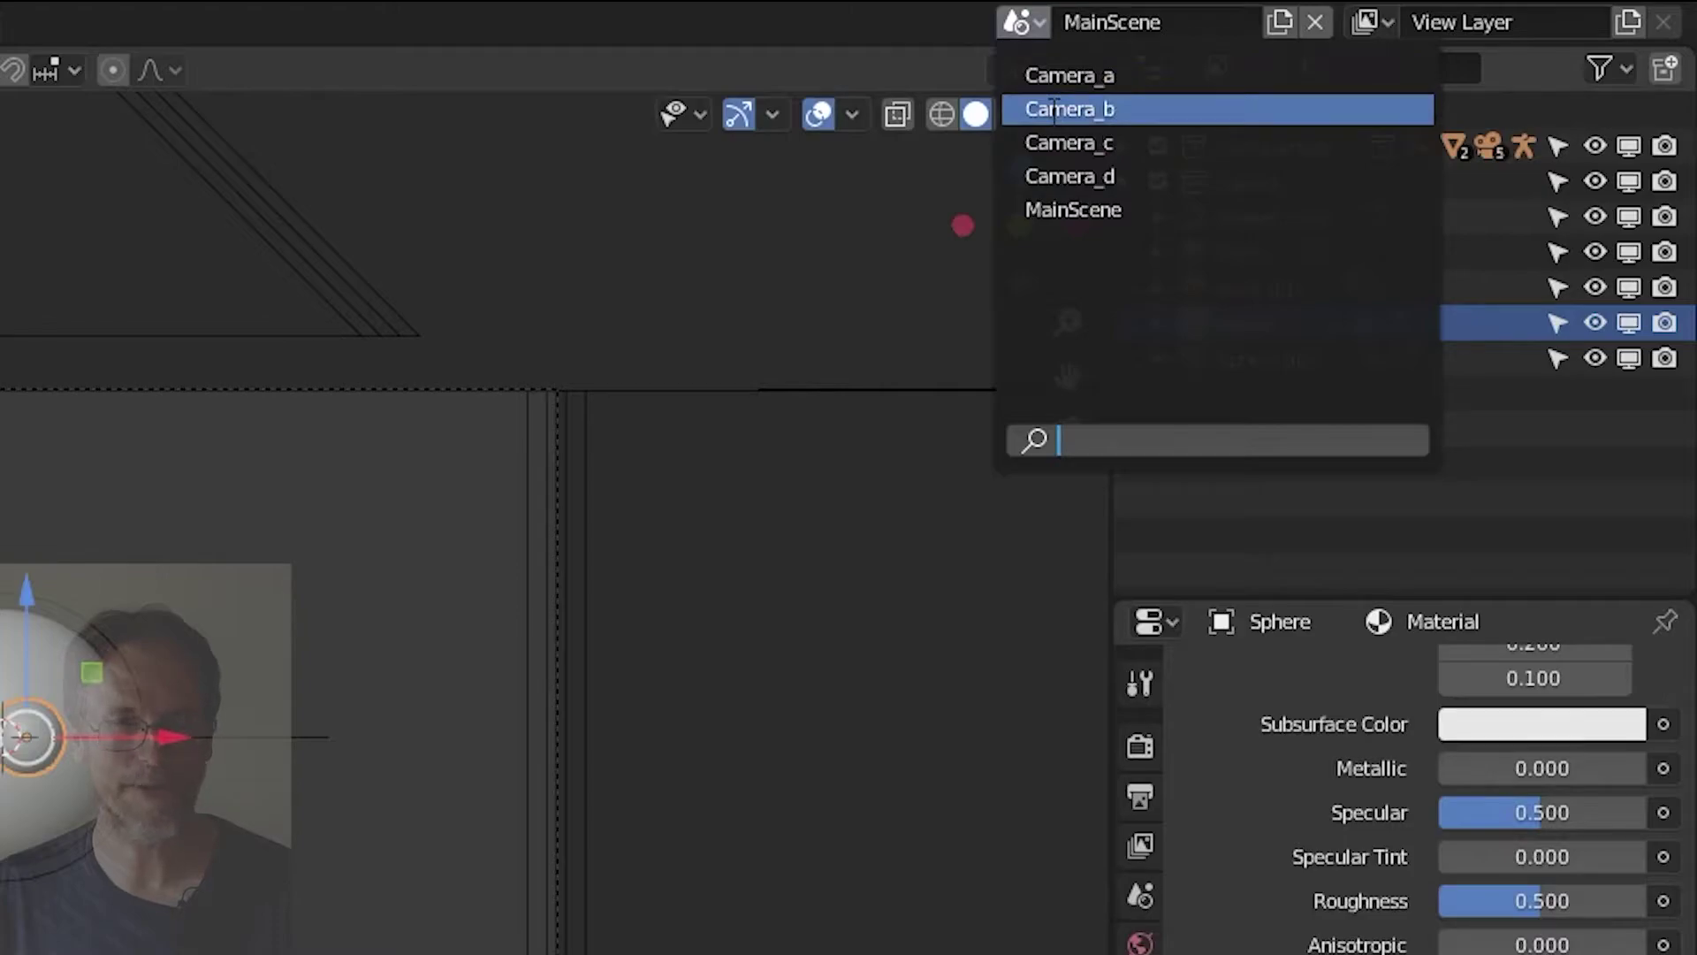
{"action": "left_click", "coordinate": [1053, 212]}
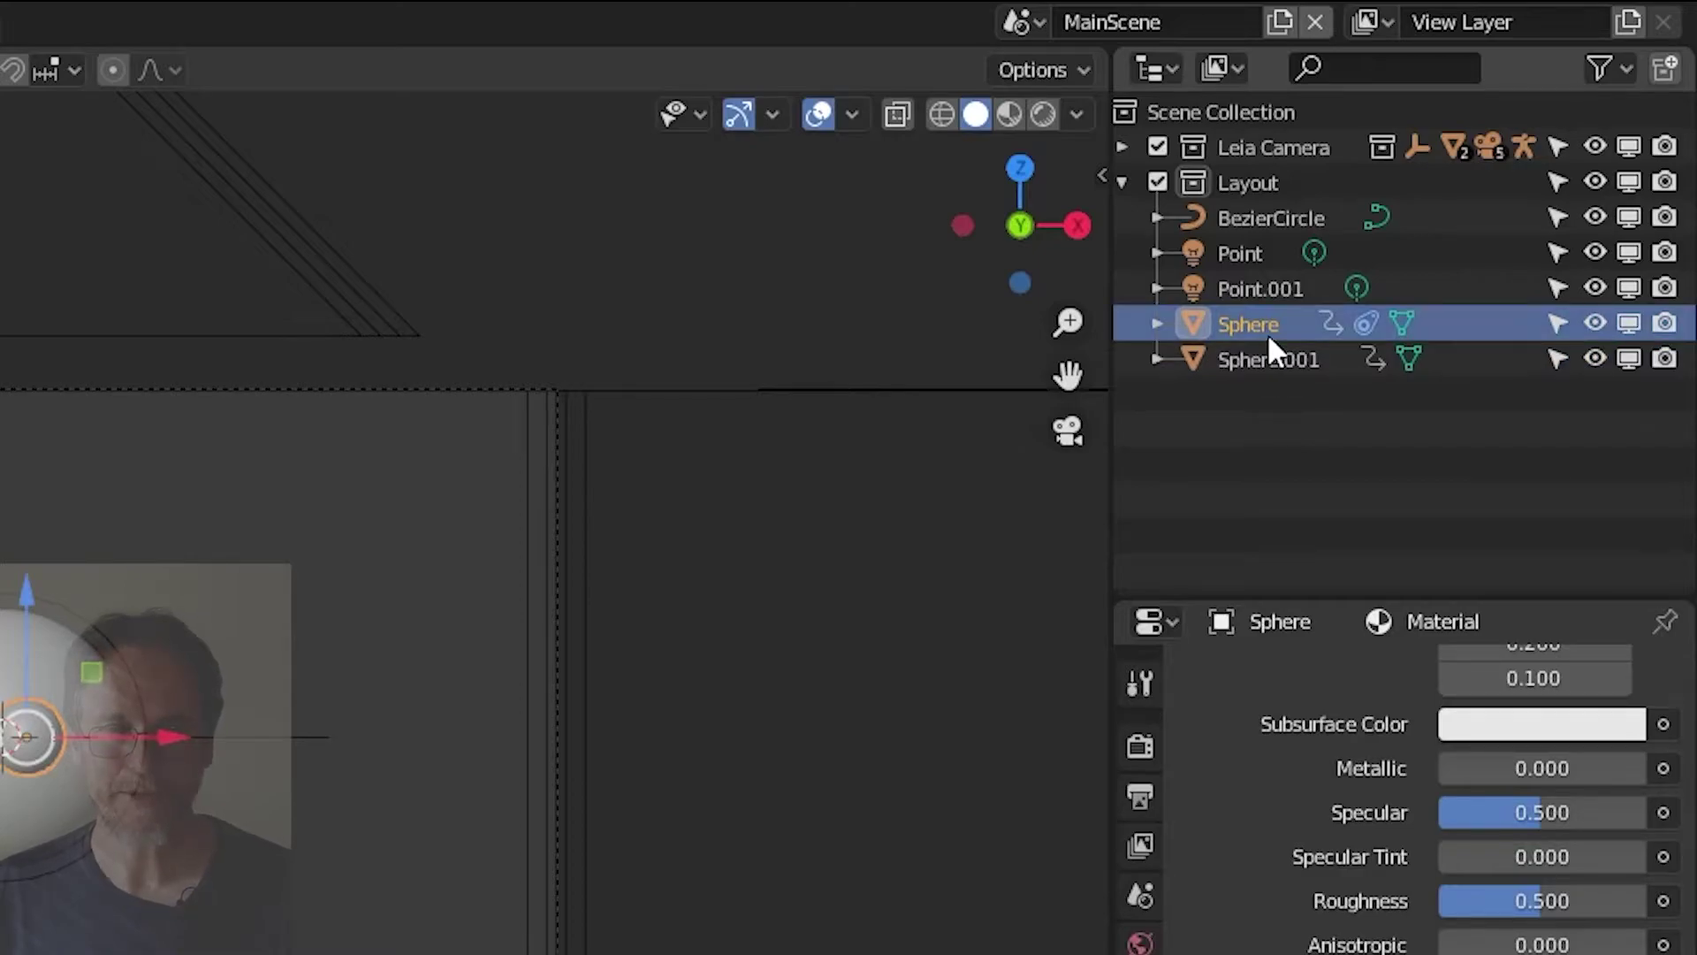
{"action": "left_click", "coordinate": [1249, 182]}
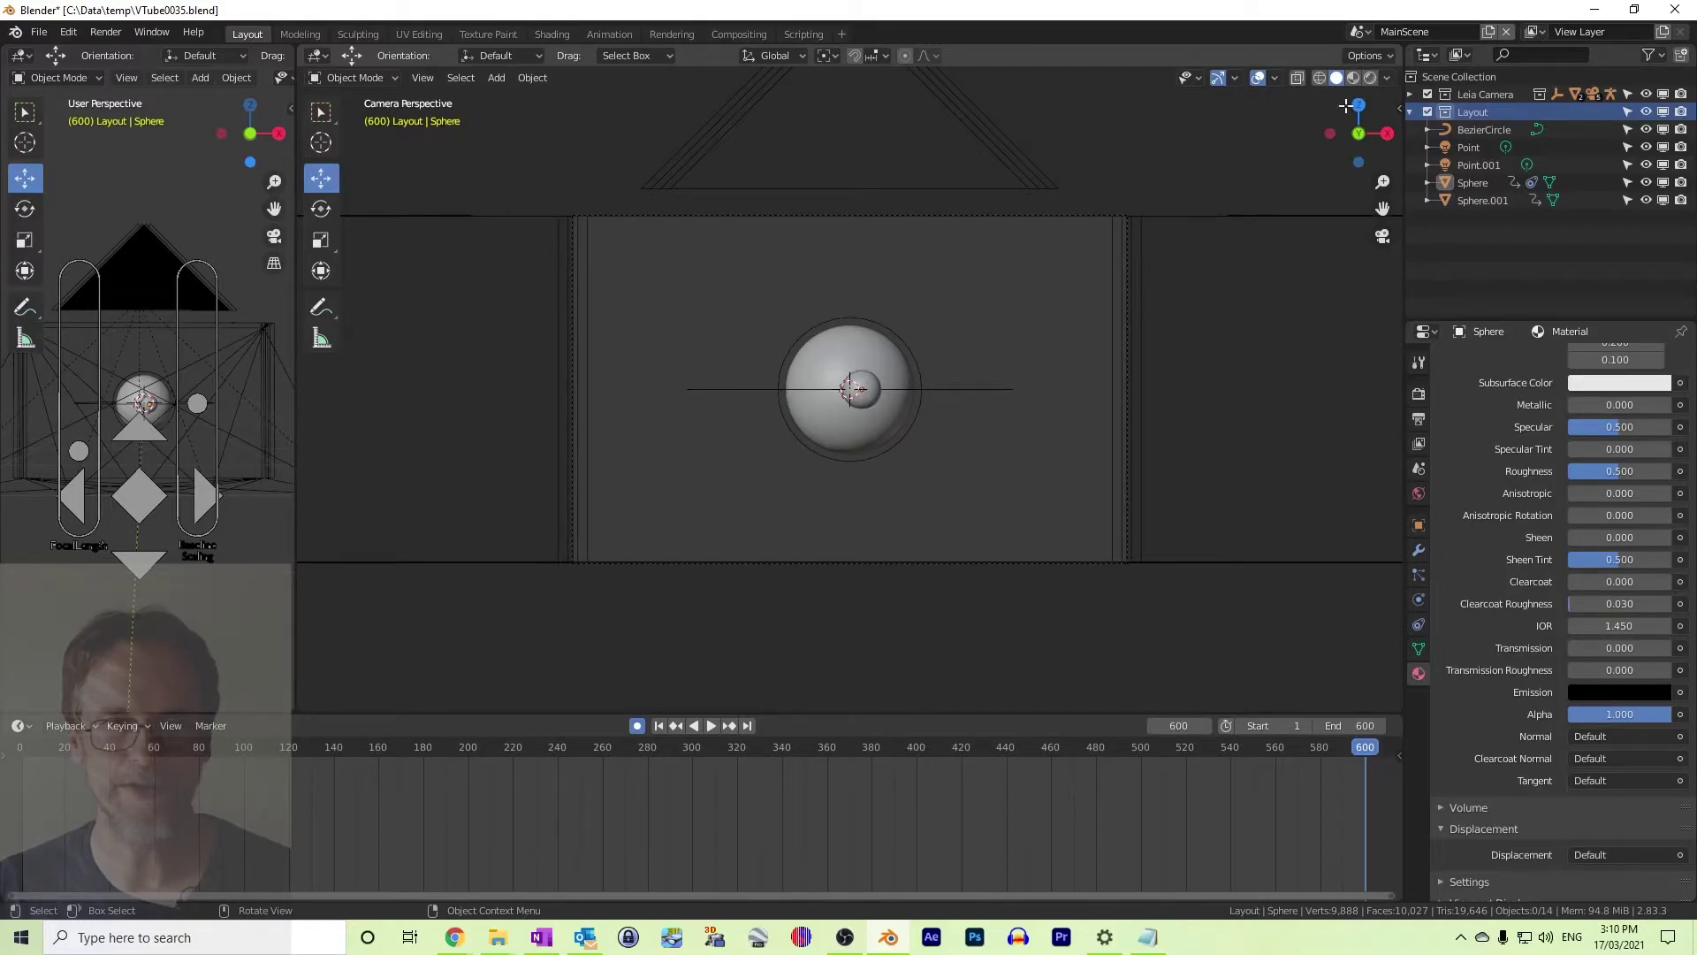
Switch the Leia camera viewport to Rendered shading to show the fiery sun
{"action": "left_click", "coordinate": [1370, 76]}
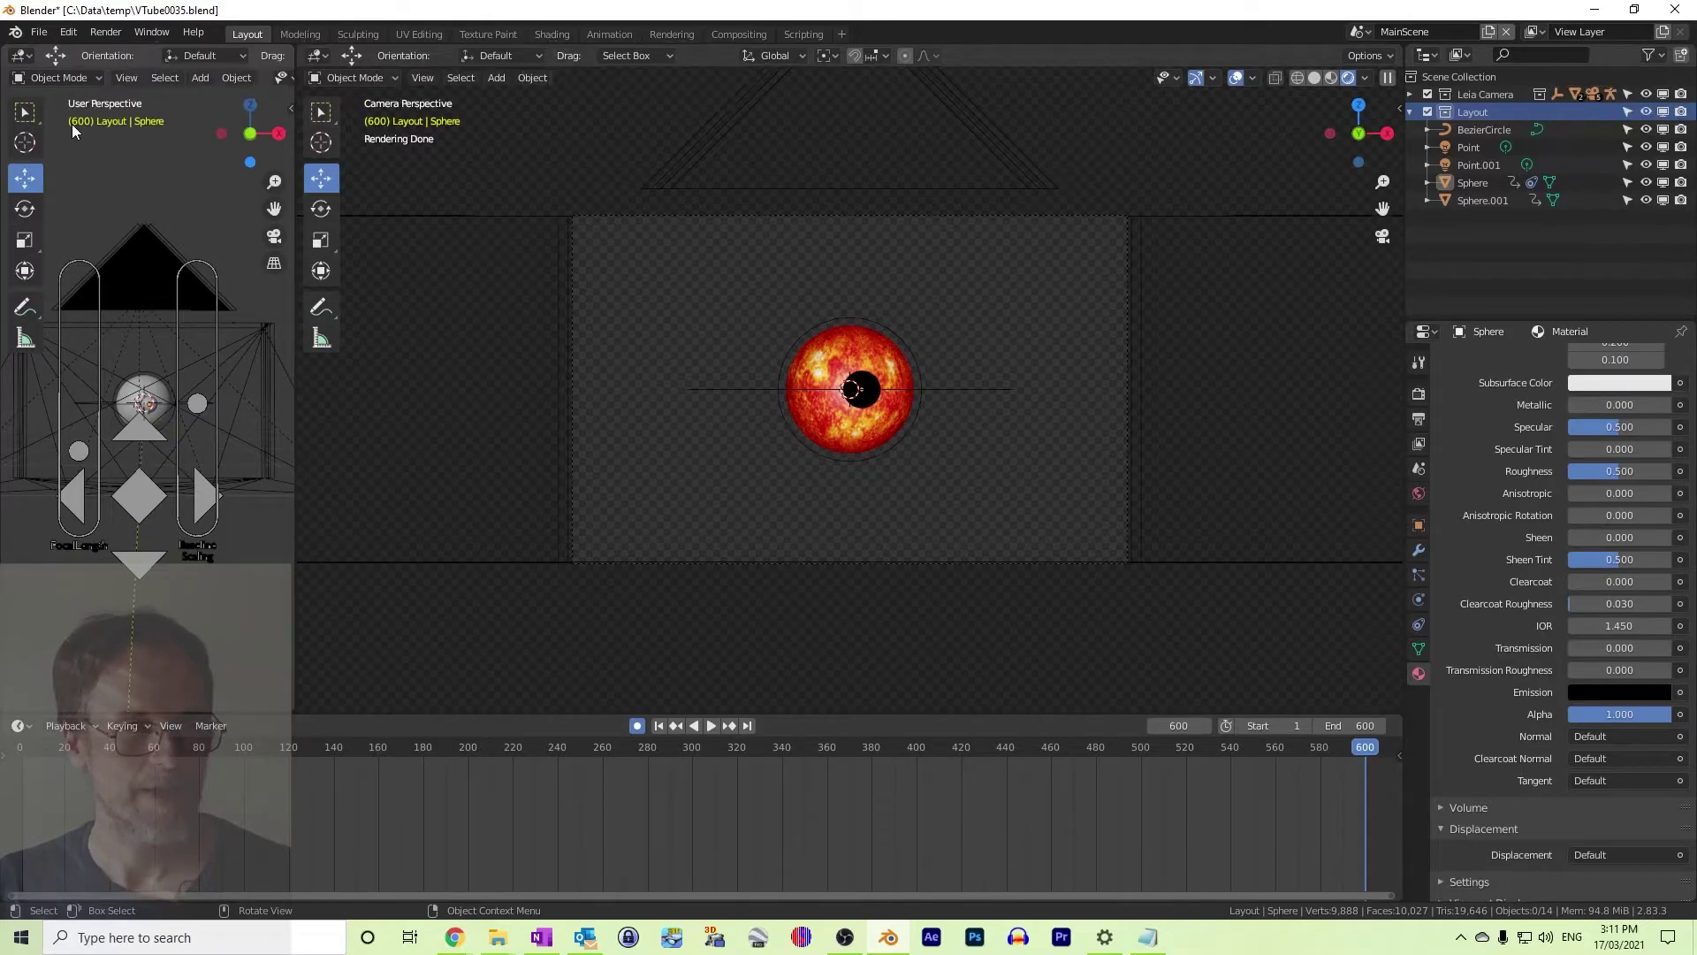
Select the Leia Camera Rig and switch it into Pose Mode
{"action": "left_click", "coordinate": [99, 77]}
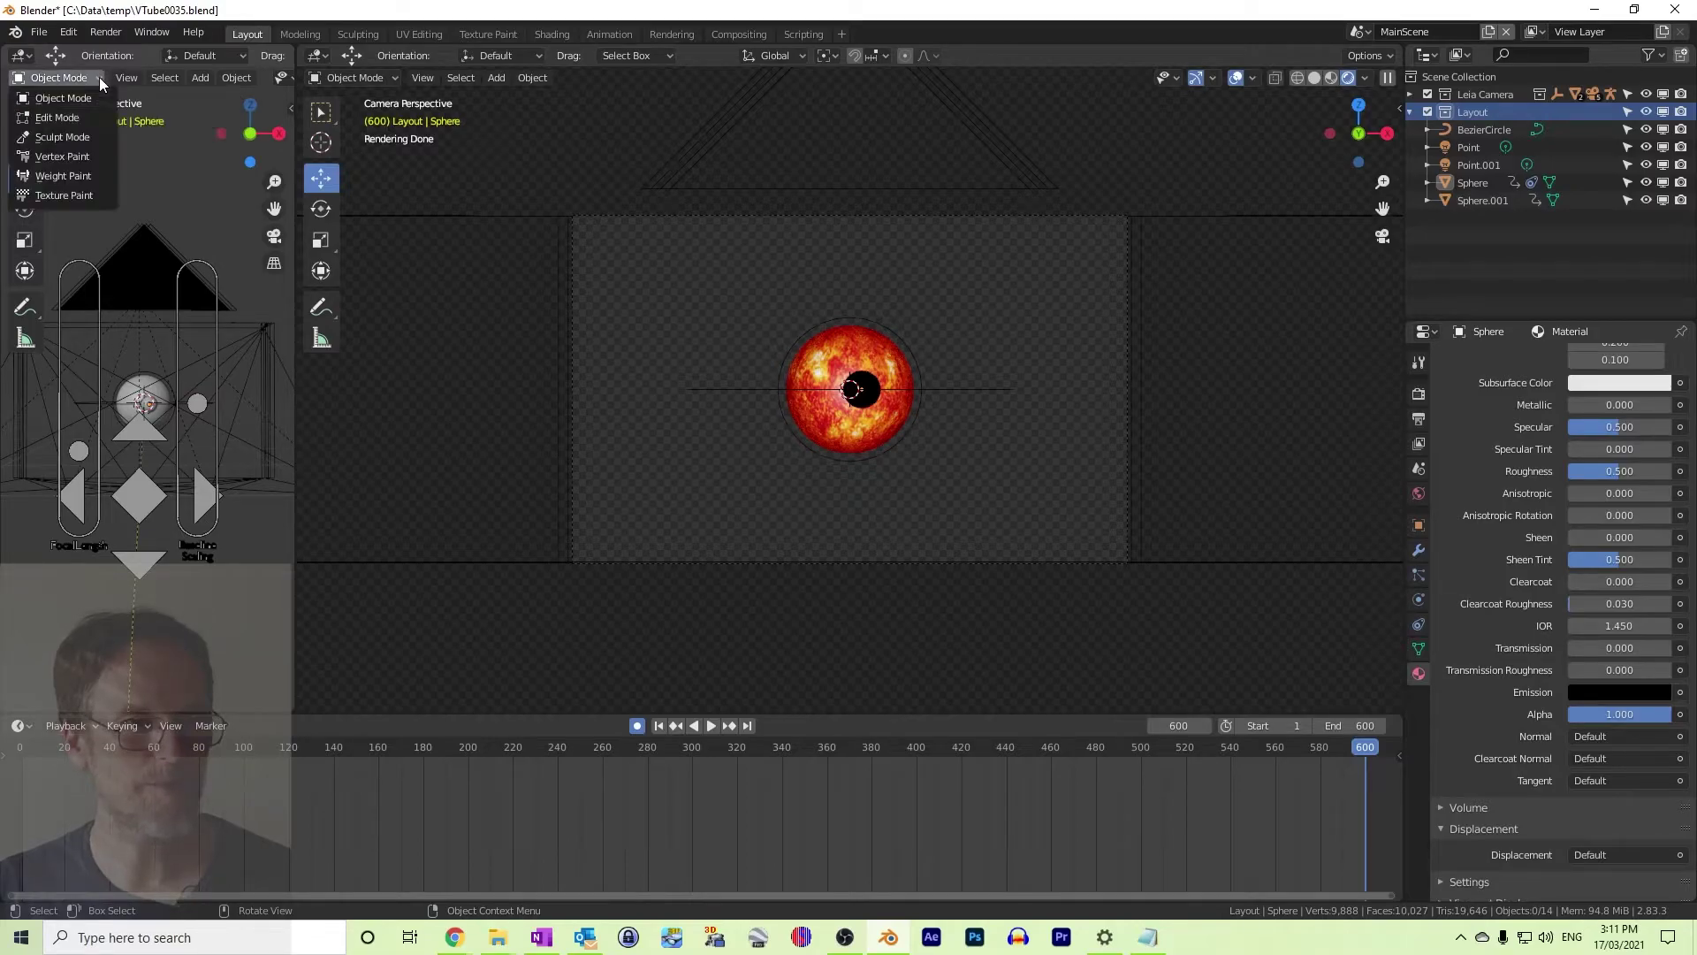
{"action": "left_click", "coordinate": [99, 98]}
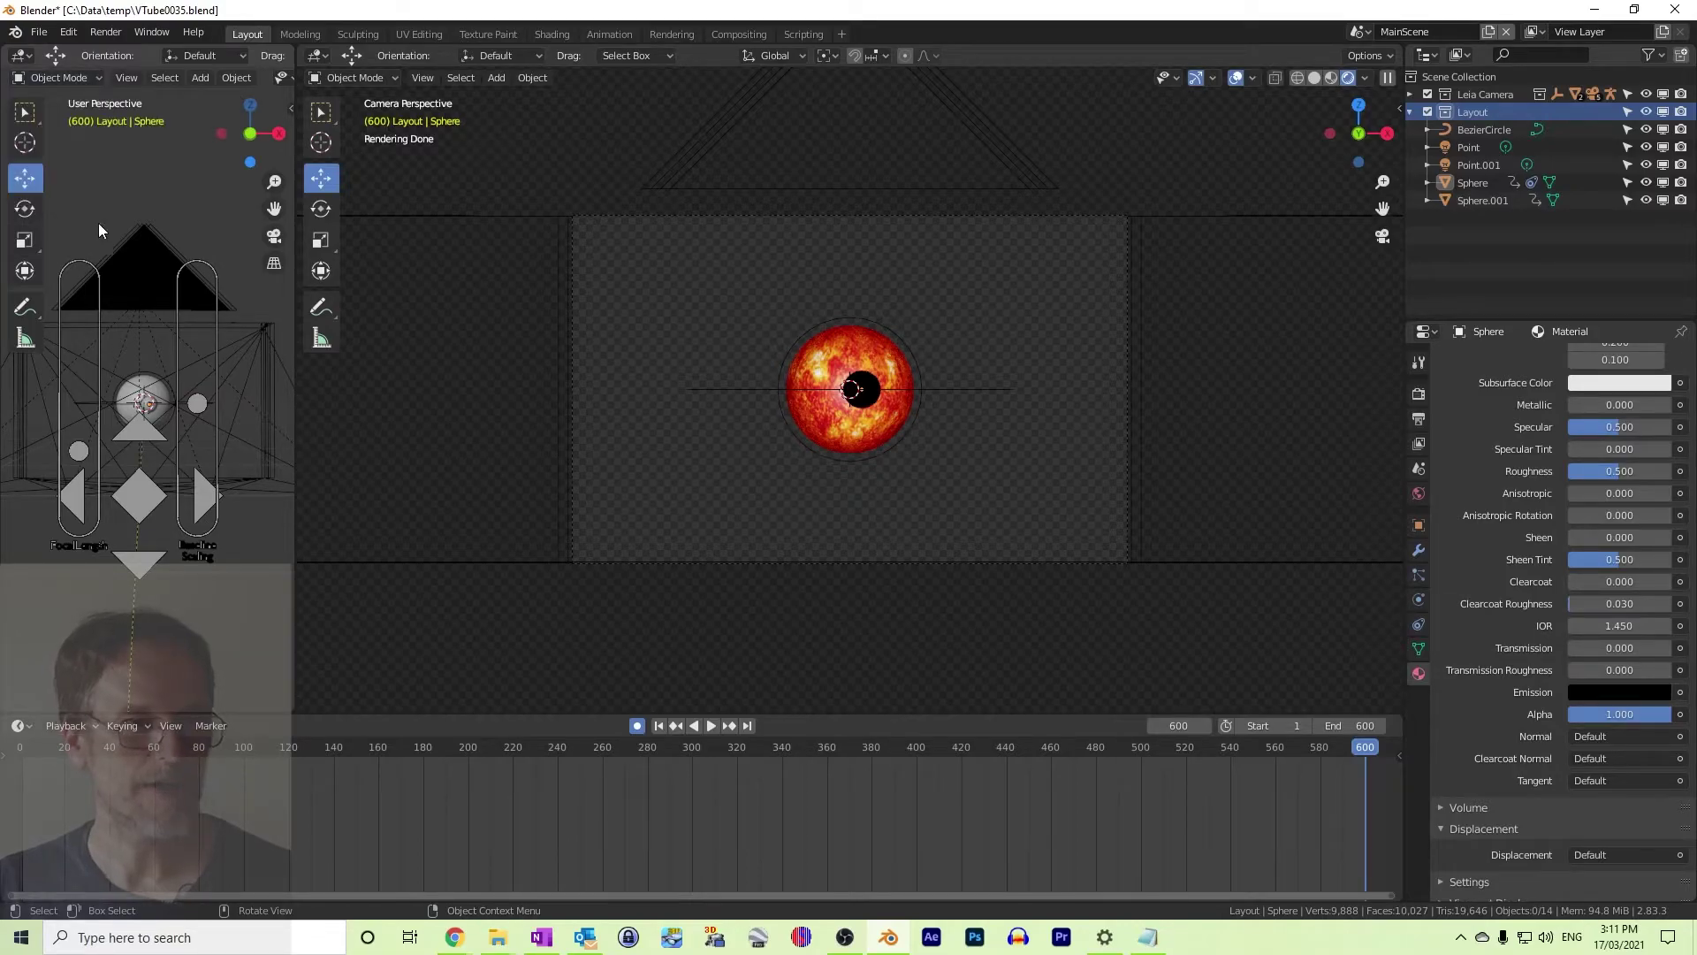
{"action": "left_click", "coordinate": [98, 320]}
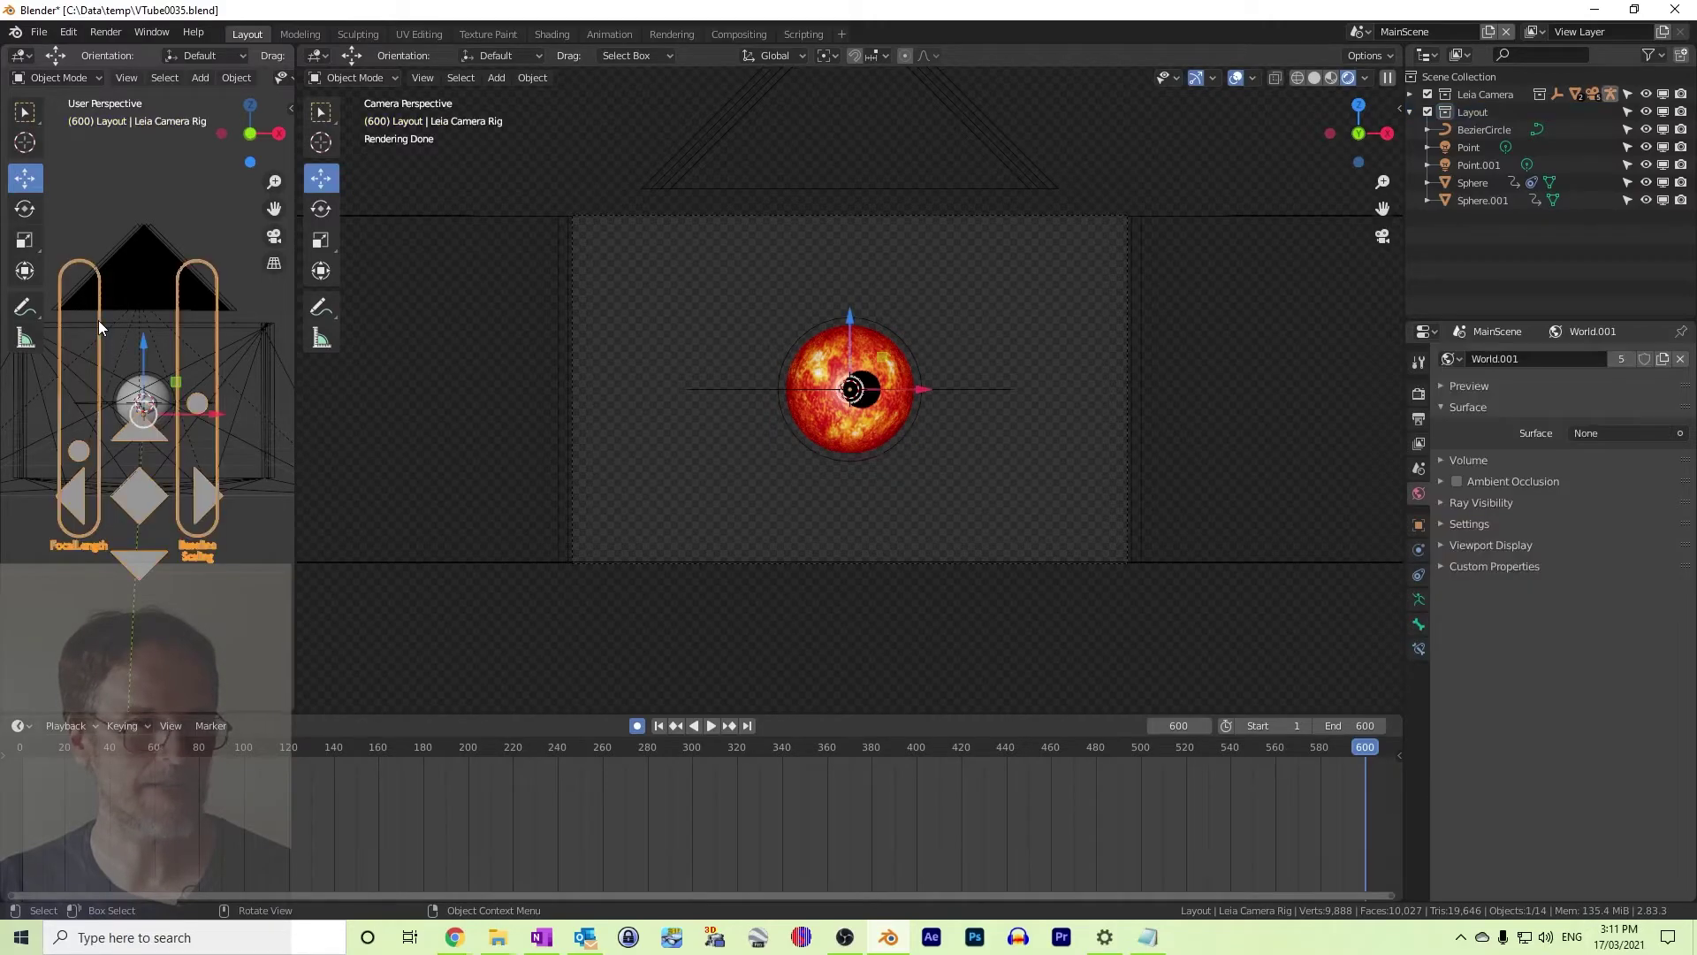
{"action": "left_click", "coordinate": [97, 78]}
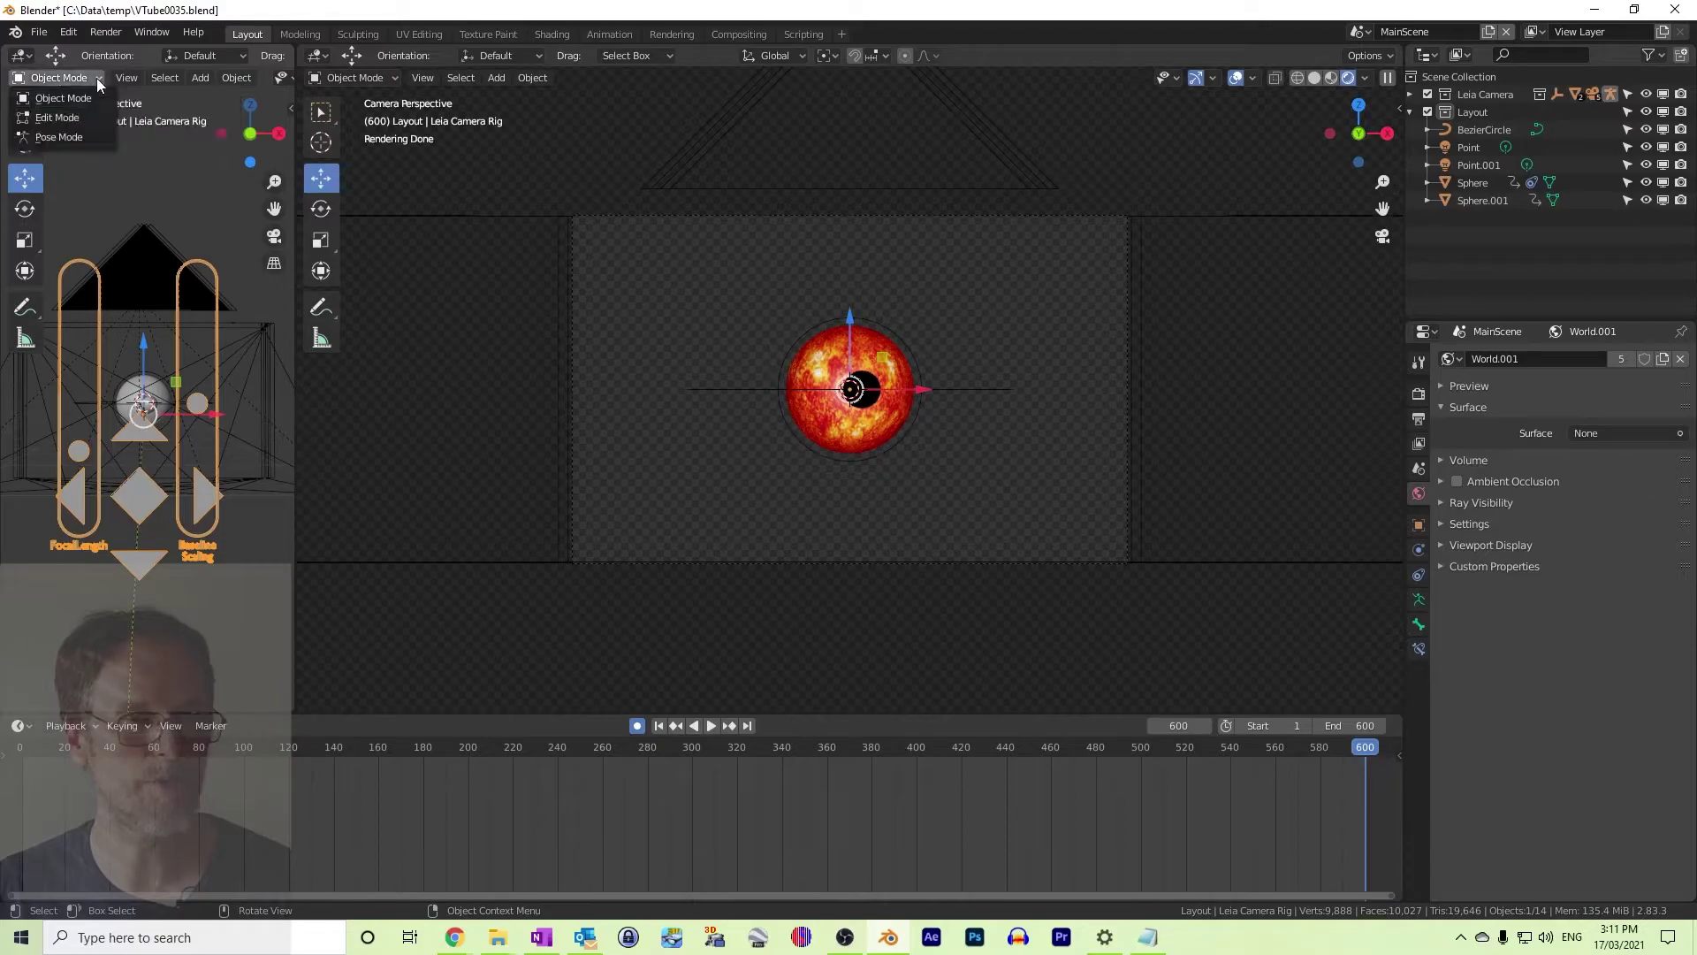
{"action": "left_click", "coordinate": [71, 137]}
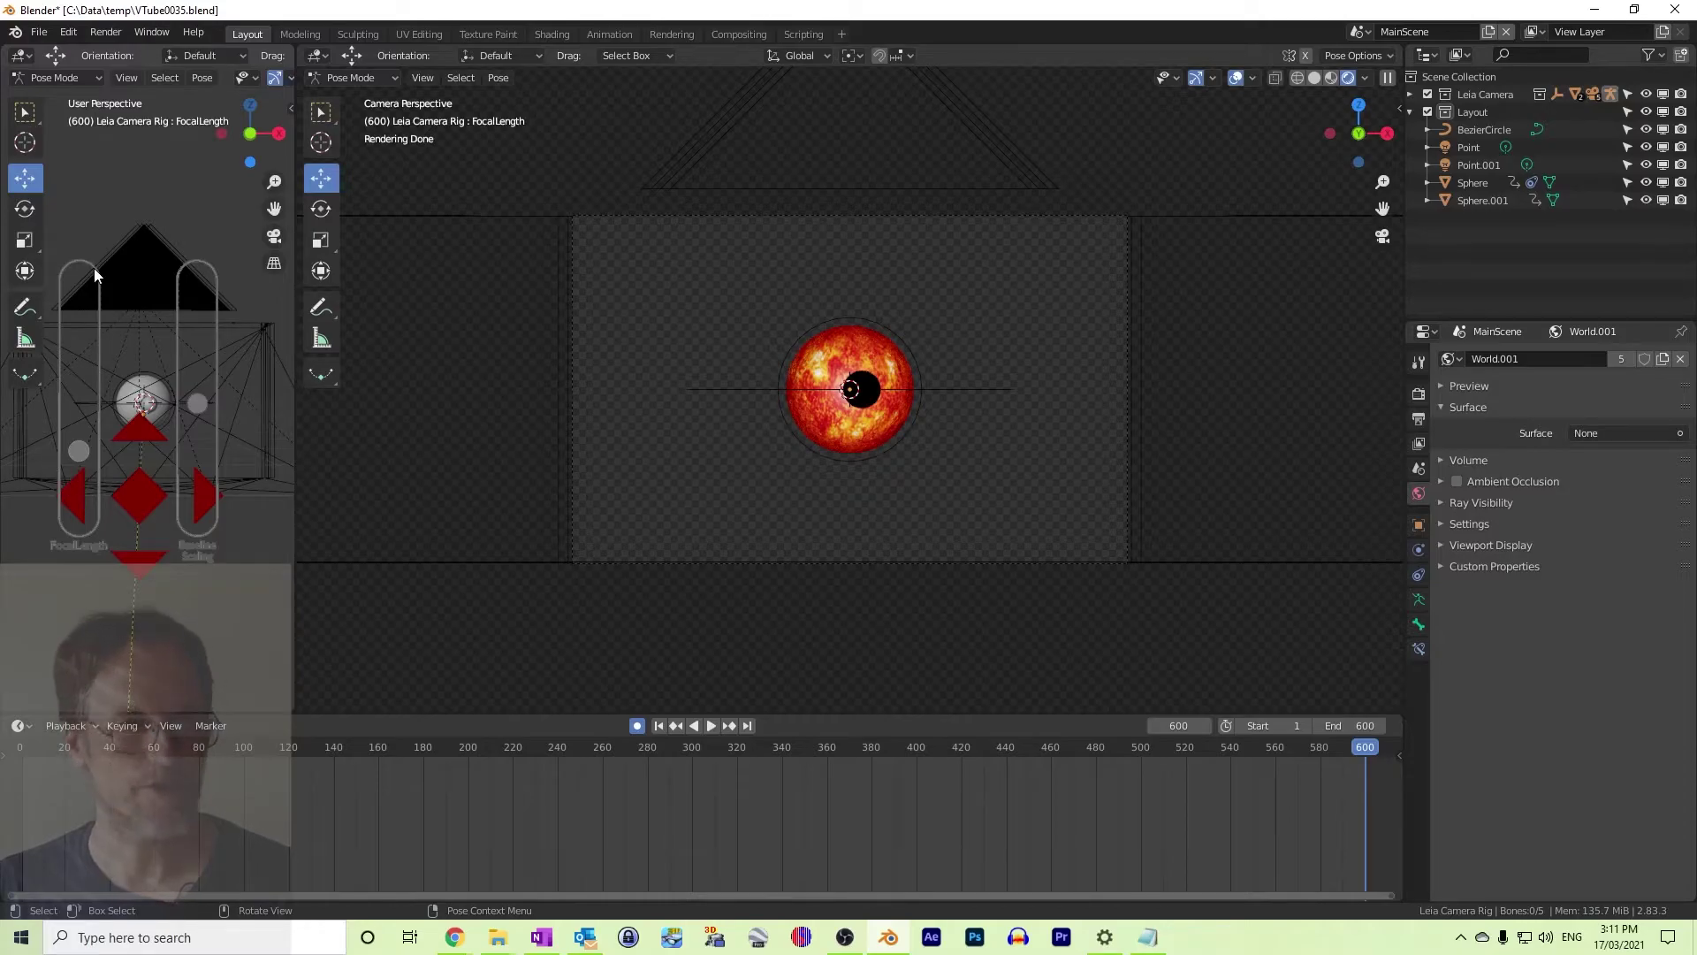
Drag the FocalLength bone upward to enlarge the sun, then undo the last raise
{"action": "left_click", "coordinate": [79, 451]}
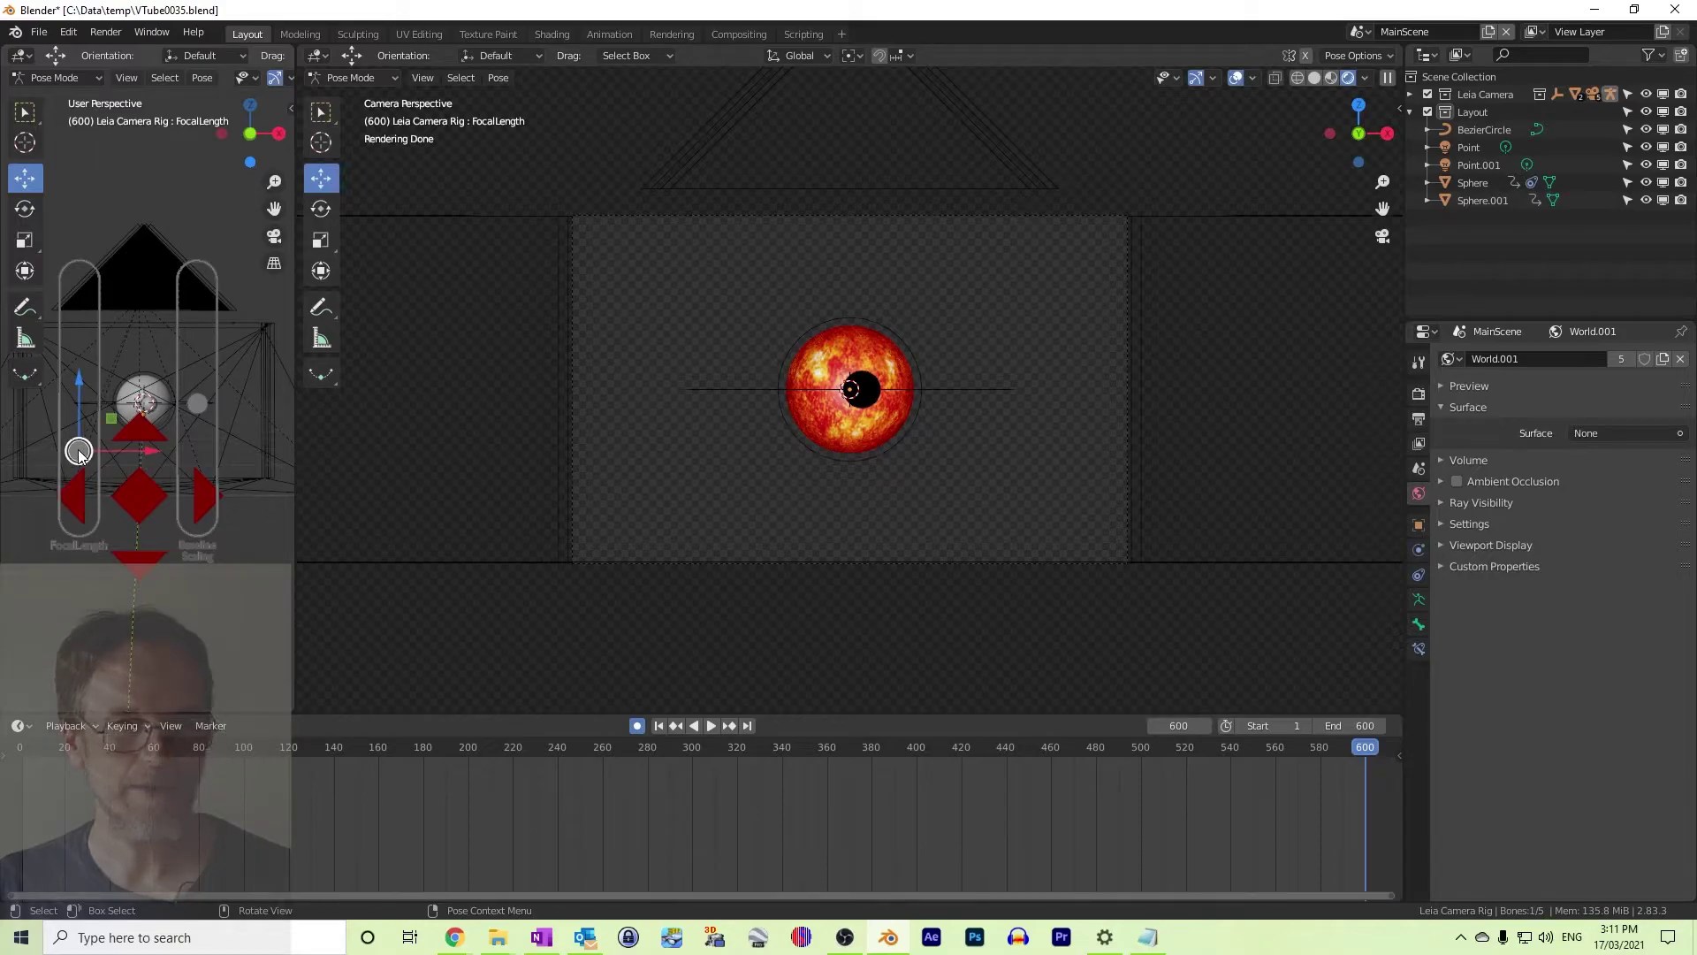
{"action": "mouse_move", "coordinate": [80, 451]}
{"action": "left_mouse_down"}
{"action": "mouse_move", "coordinate": [79, 311]}
{"action": "mouse_move", "coordinate": [67, 473]}
{"action": "mouse_move", "coordinate": [67, 300]}
{"action": "mouse_move", "coordinate": [75, 435]}
{"action": "left_mouse_up"}
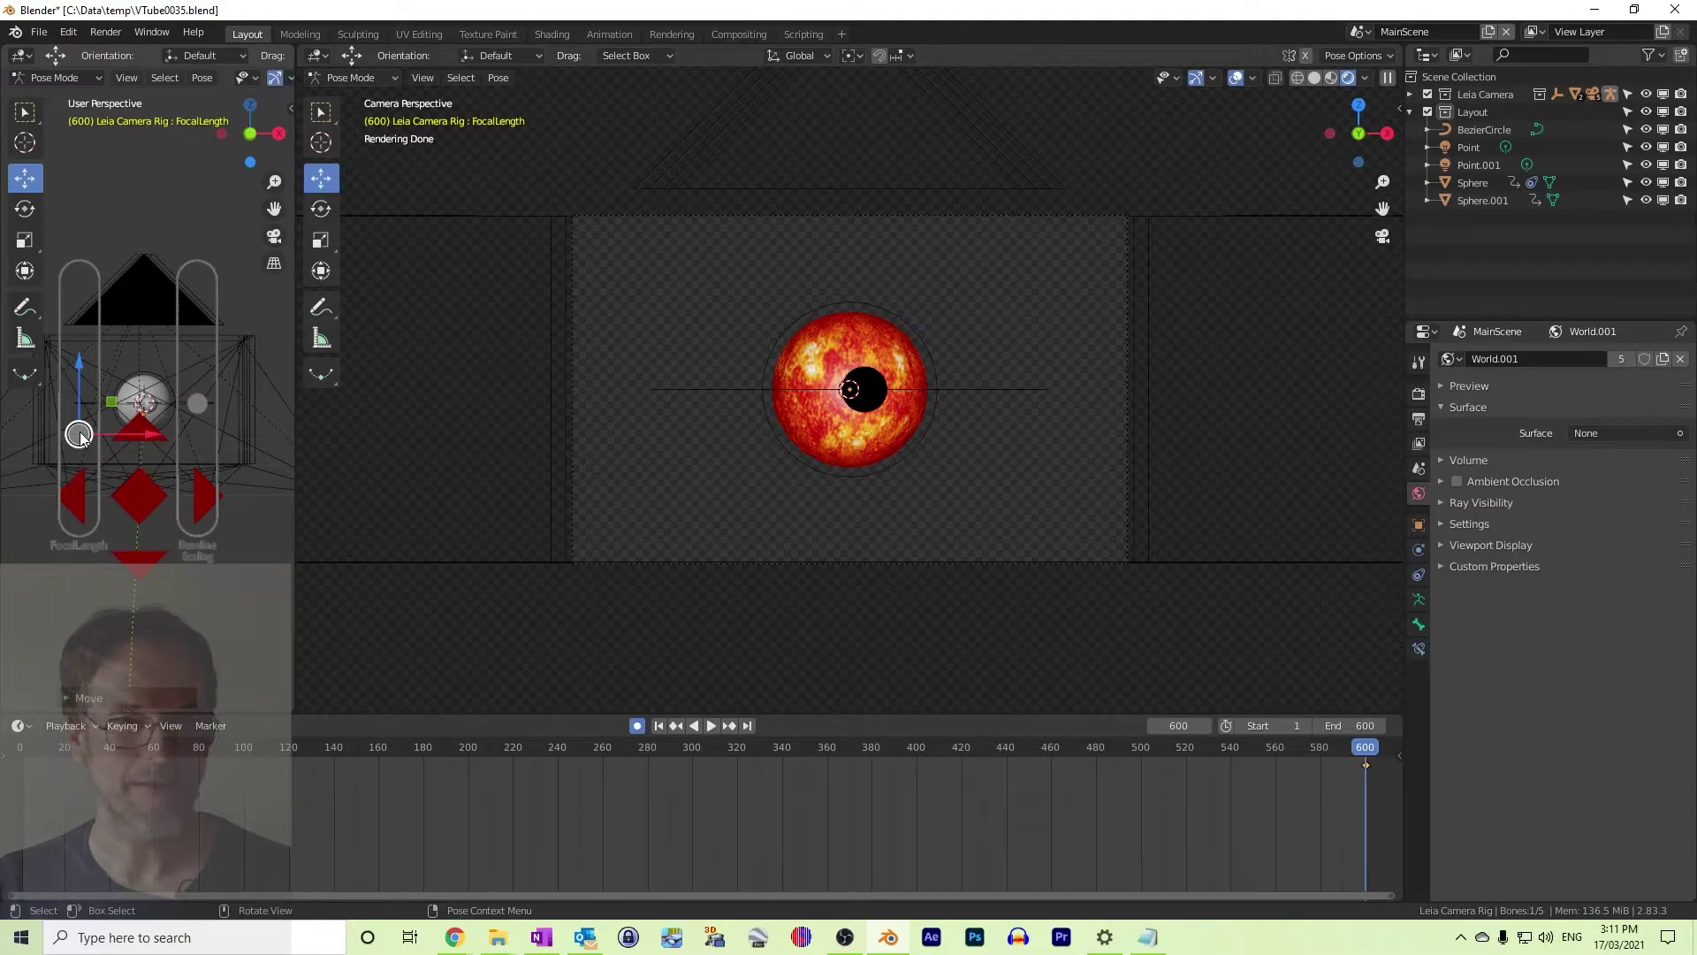
{"action": "left_click_drag", "start_coordinate": [79, 434], "coordinate": [80, 391]}
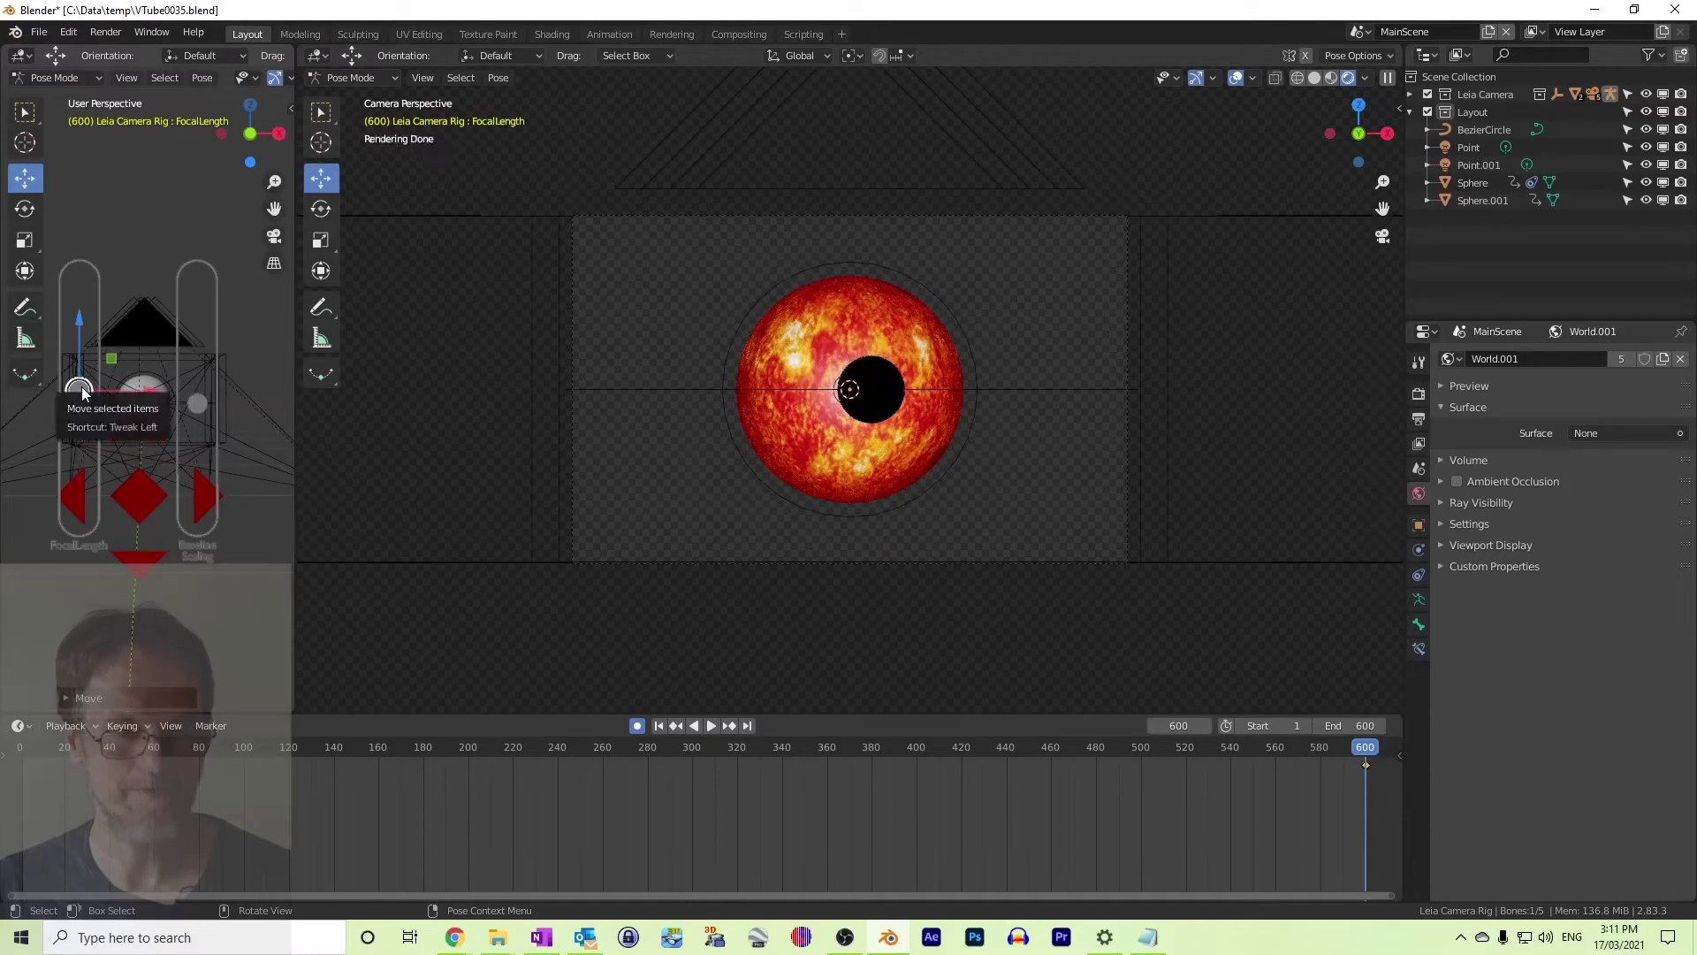
{"action": "key", "text": "ctrl+z"}
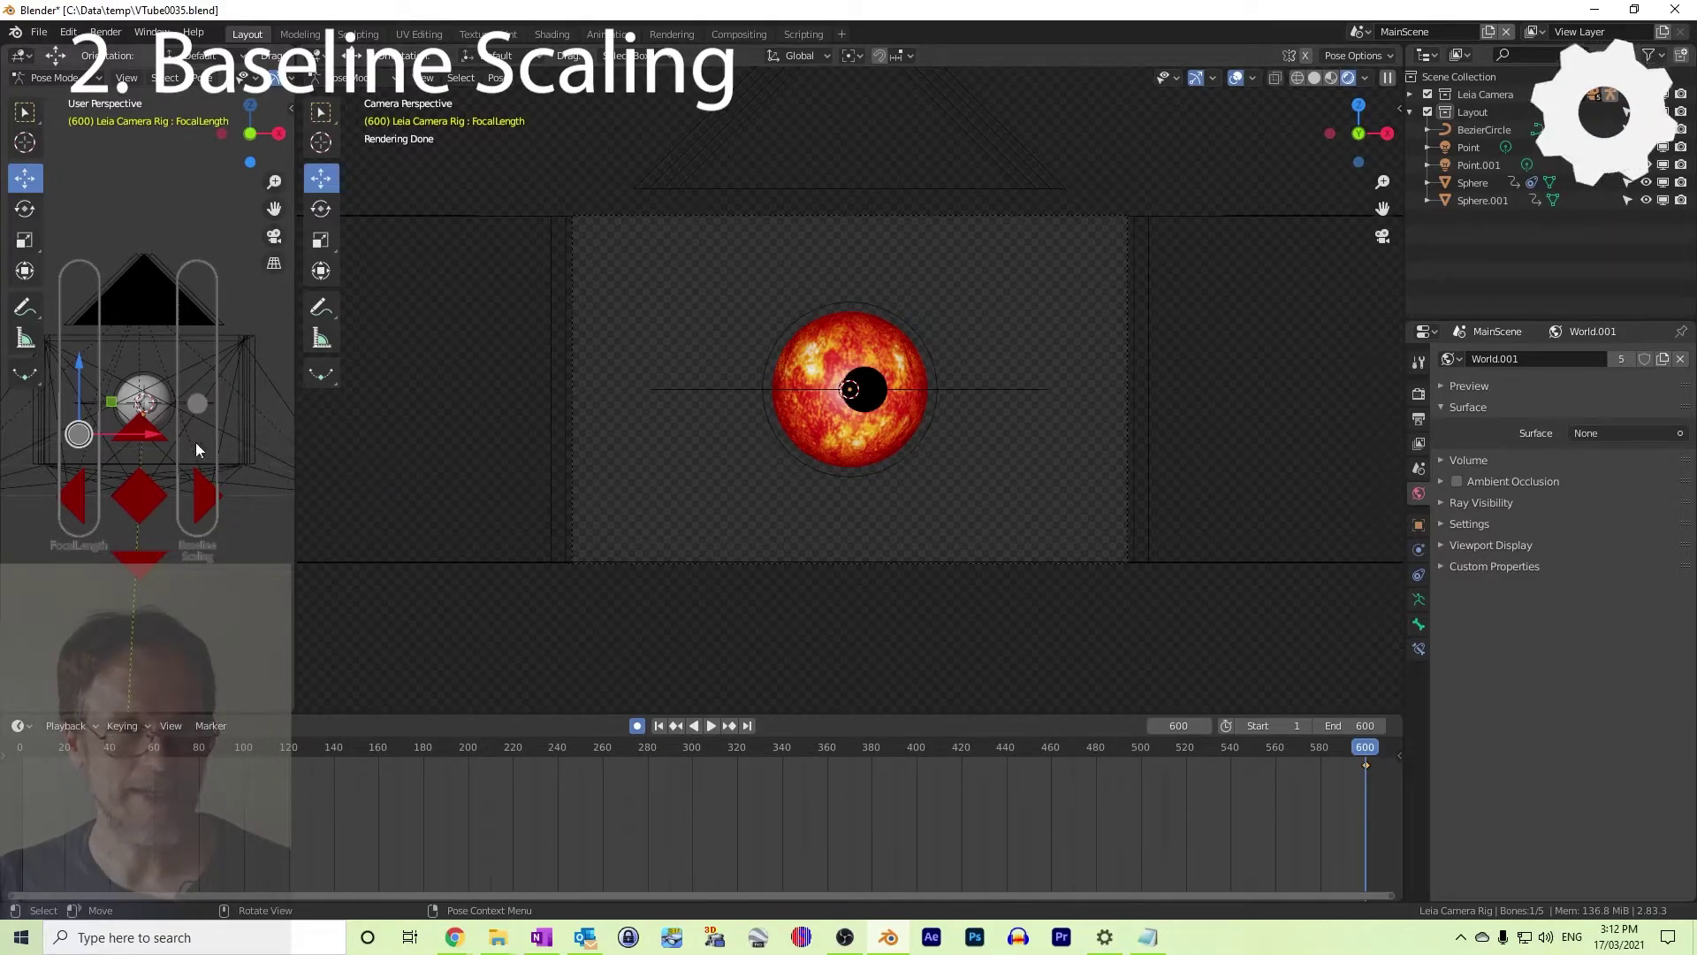
{"action": "left_click", "coordinate": [197, 404]}
{"action": "left_click_drag", "start_coordinate": [198, 404], "coordinate": [202, 450]}
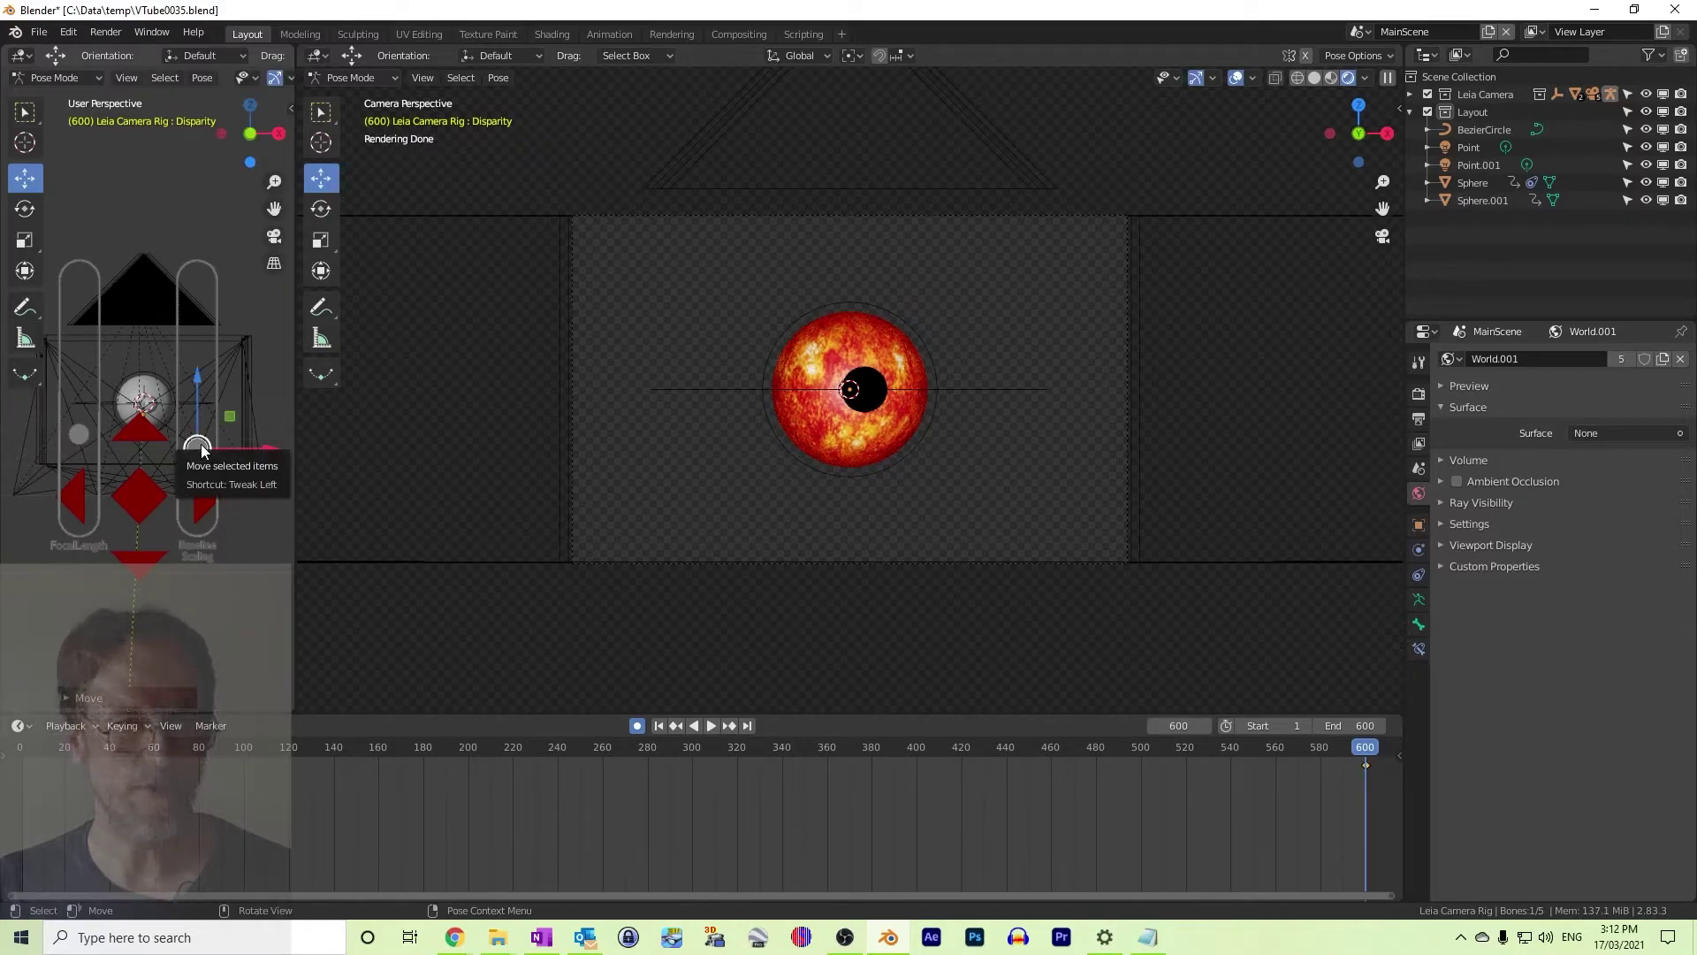
{"action": "key", "text": "ctrl"}
{"action": "key", "text": "ctrl+z"}
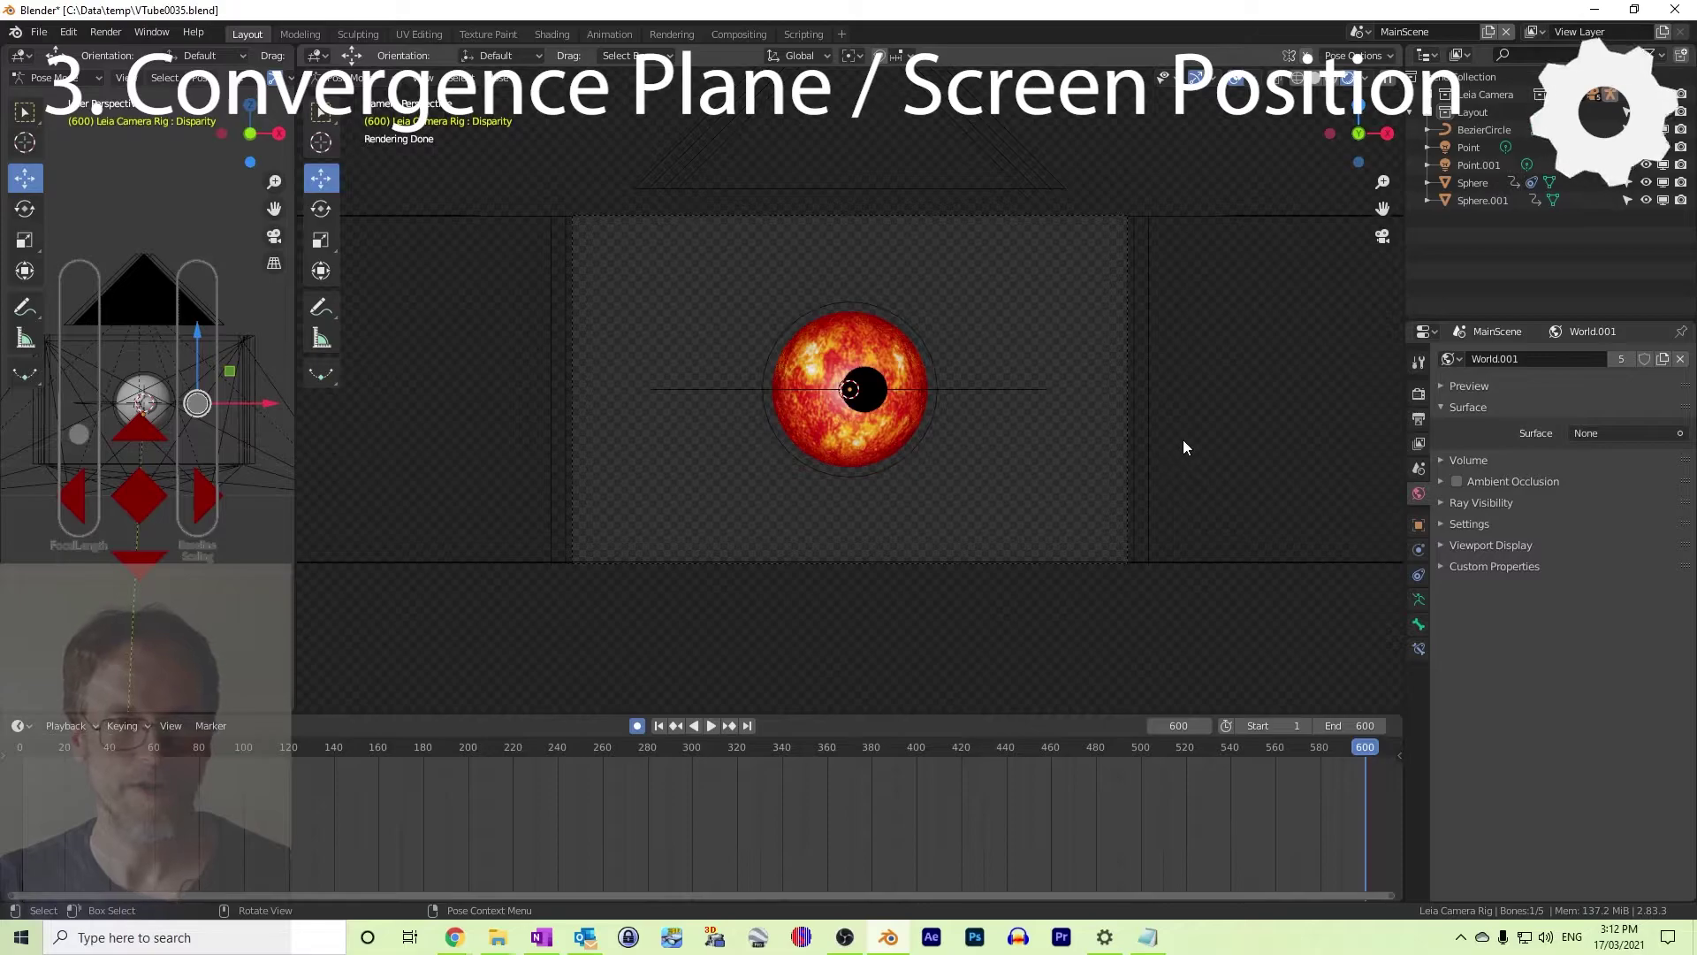
Orbit out of camera view, return the rig to Object Mode, and select the Focus object inside the sun
{"action": "middle_click_drag", "start_coordinate": [1191, 470], "coordinate": [1095, 644]}
{"action": "scroll", "coordinate": [1195, 472], "scroll_direction": "up", "scroll_amount": 2}
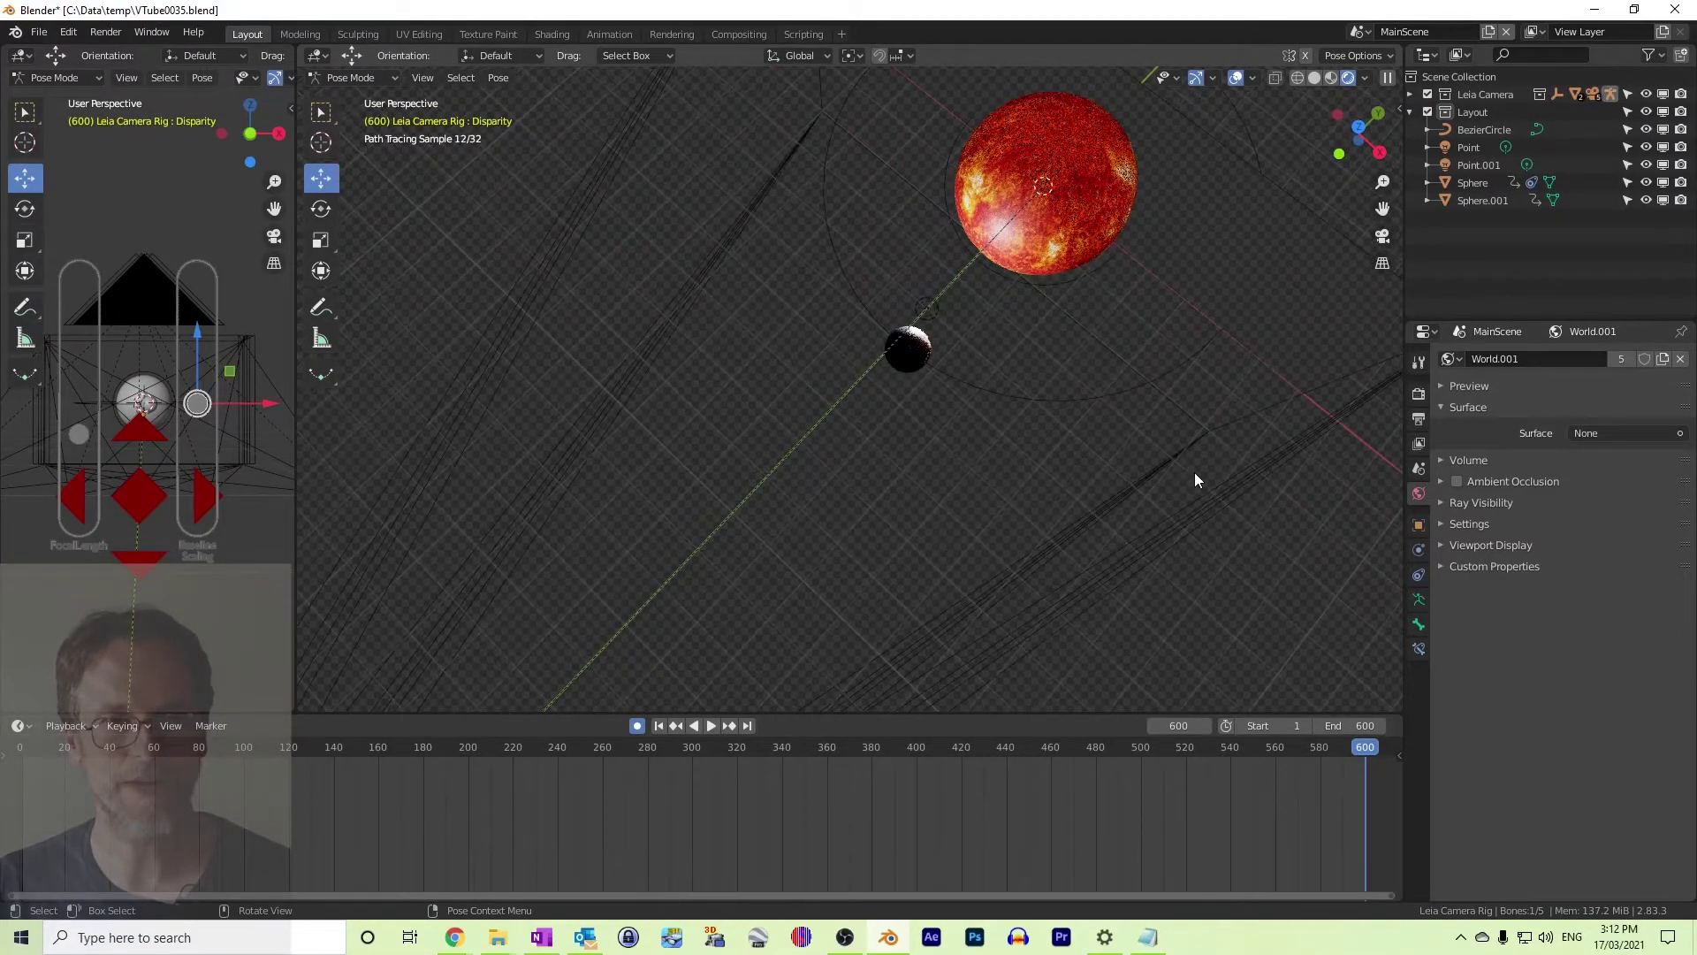
{"action": "scroll", "coordinate": [1195, 472], "scroll_direction": "down", "scroll_amount": 2}
{"action": "middle_click_drag", "start_coordinate": [1195, 472], "coordinate": [1216, 394]}
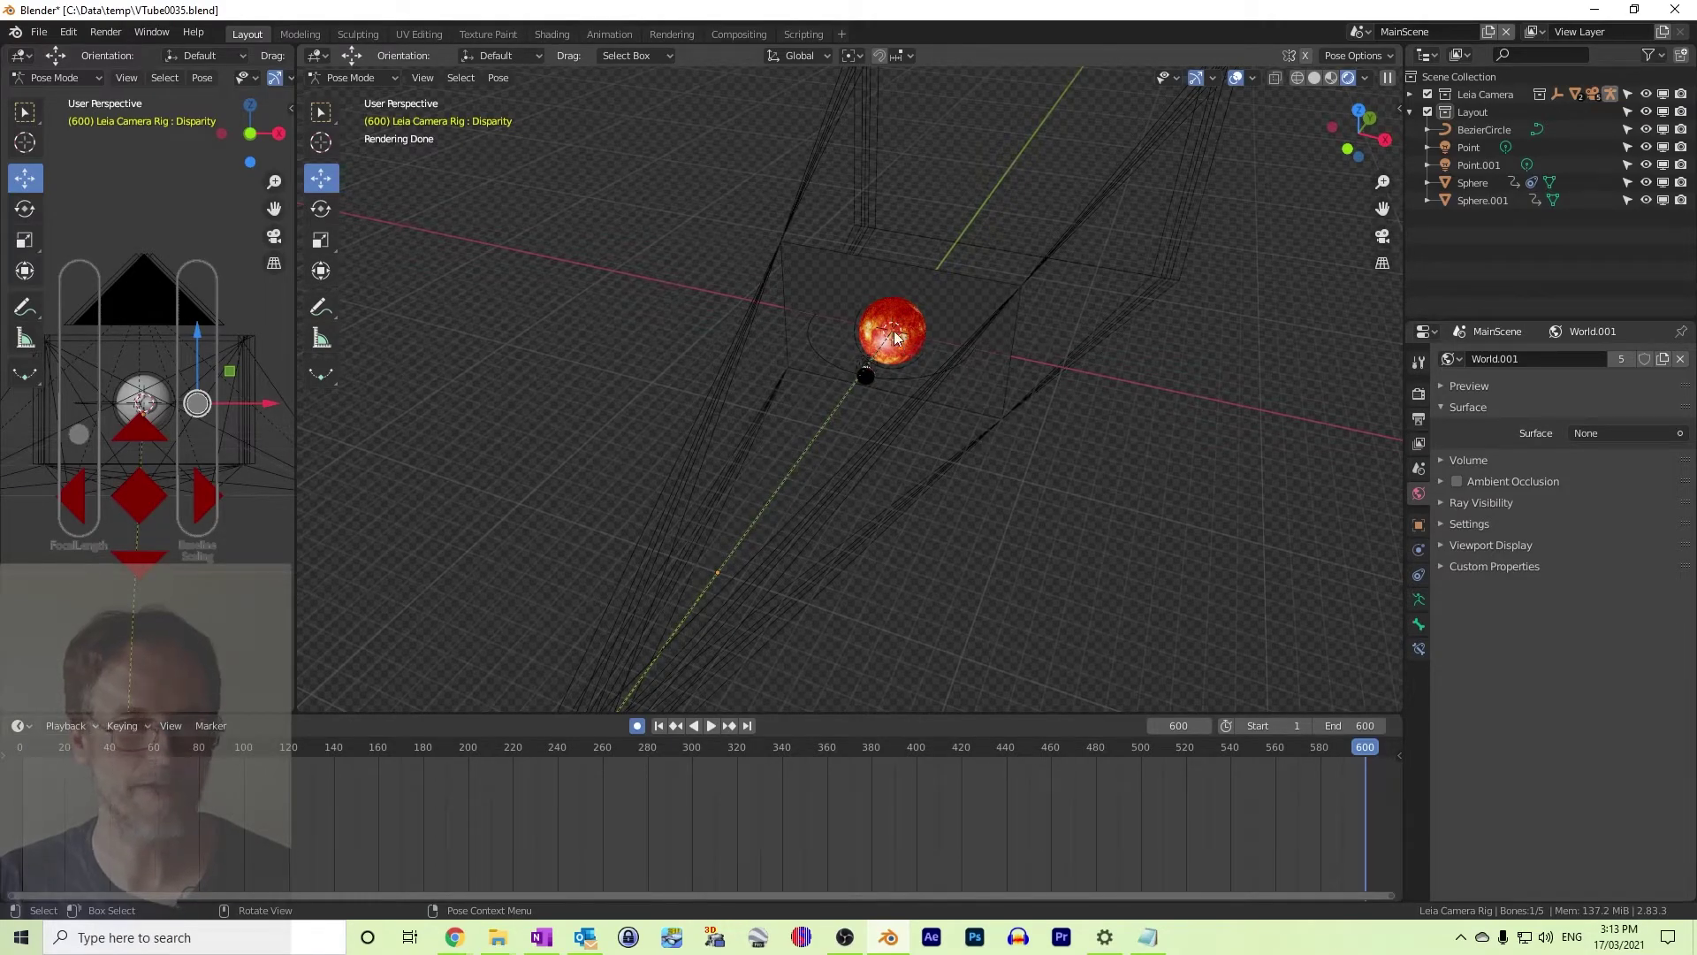
{"action": "left_click", "coordinate": [391, 80]}
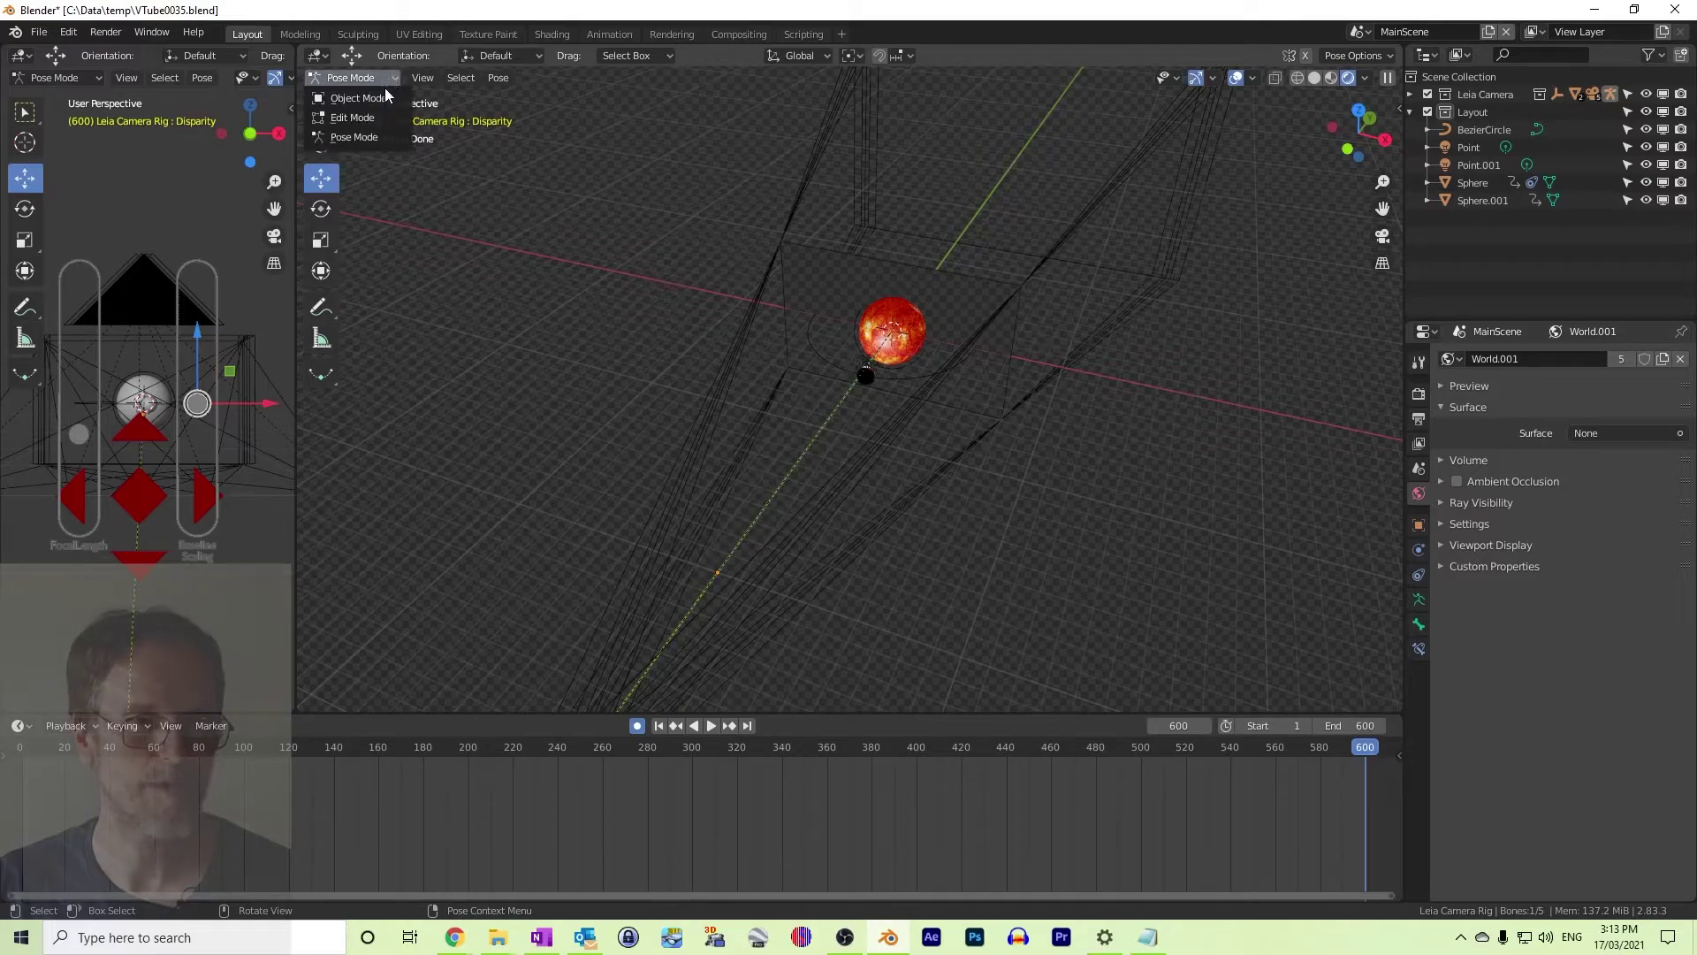
{"action": "left_click", "coordinate": [384, 94]}
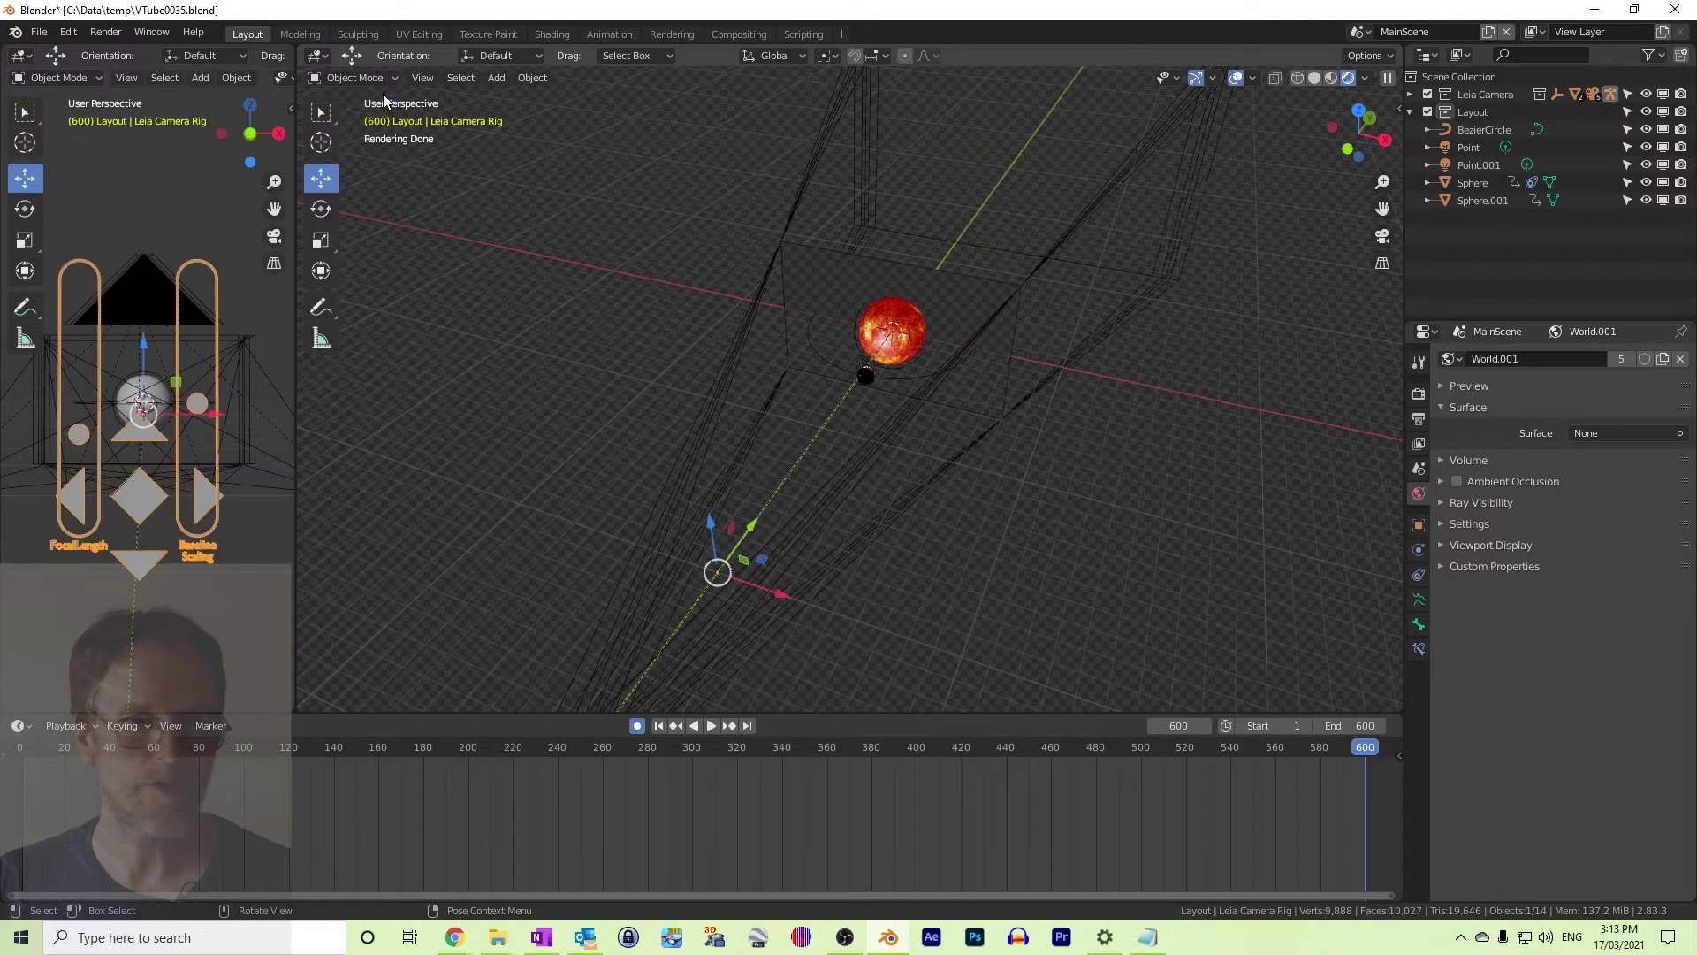
{"action": "left_click", "coordinate": [905, 338]}
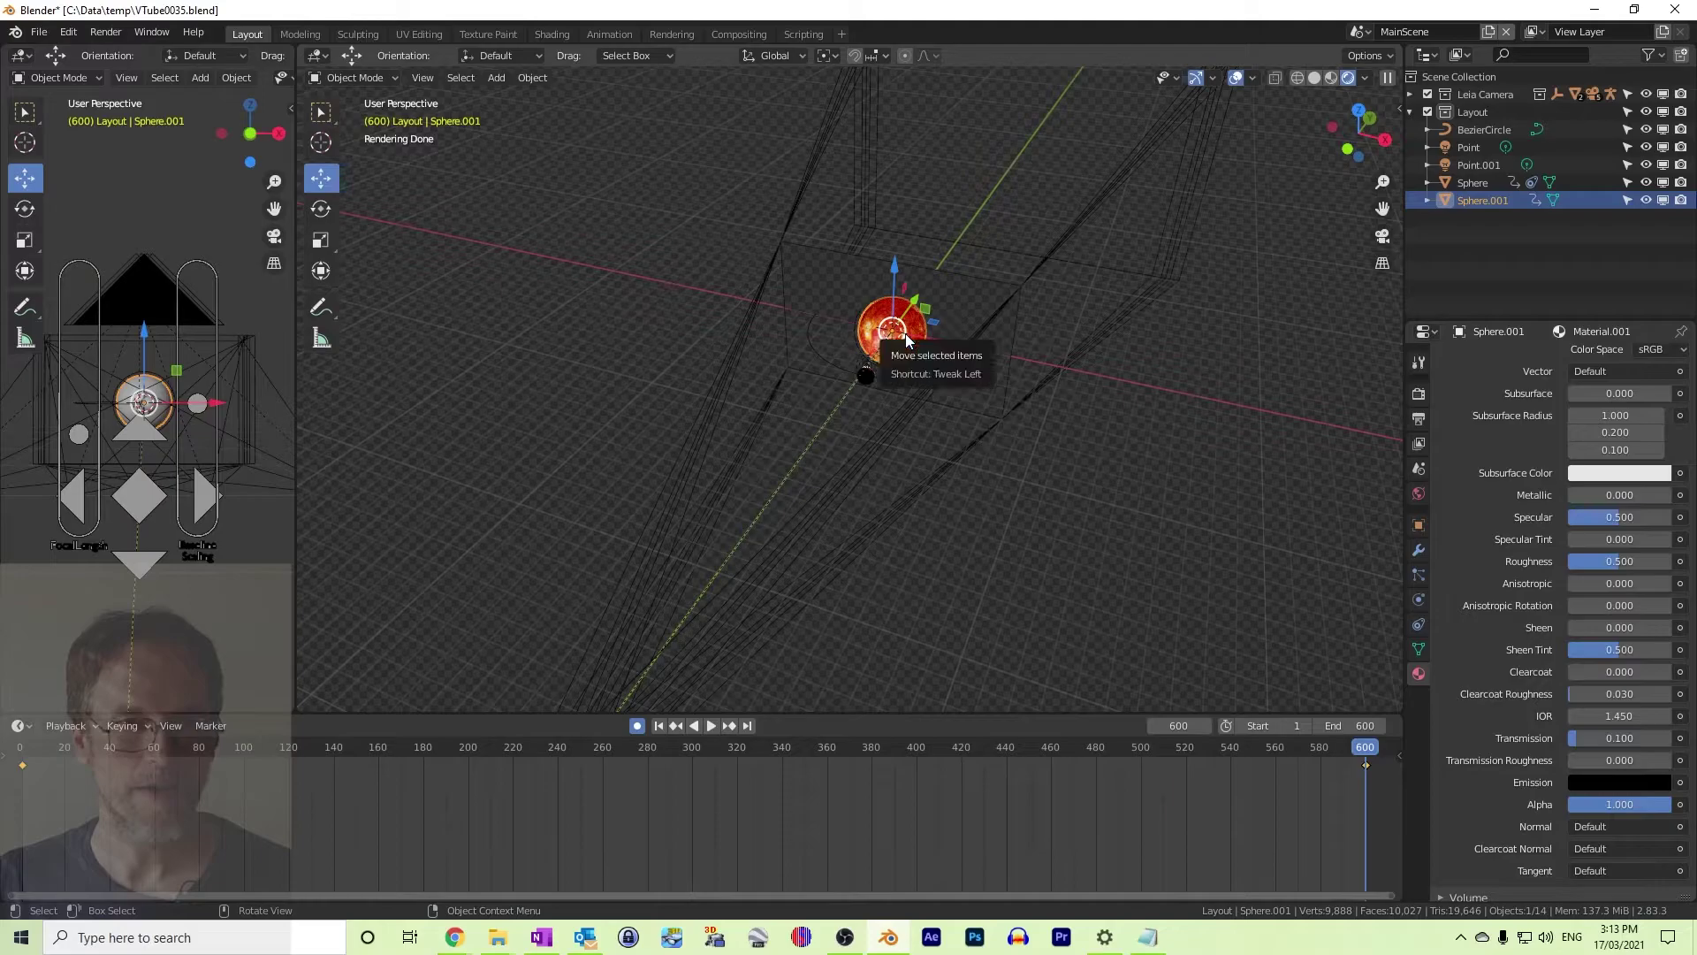
{"action": "left_click", "coordinate": [901, 340]}
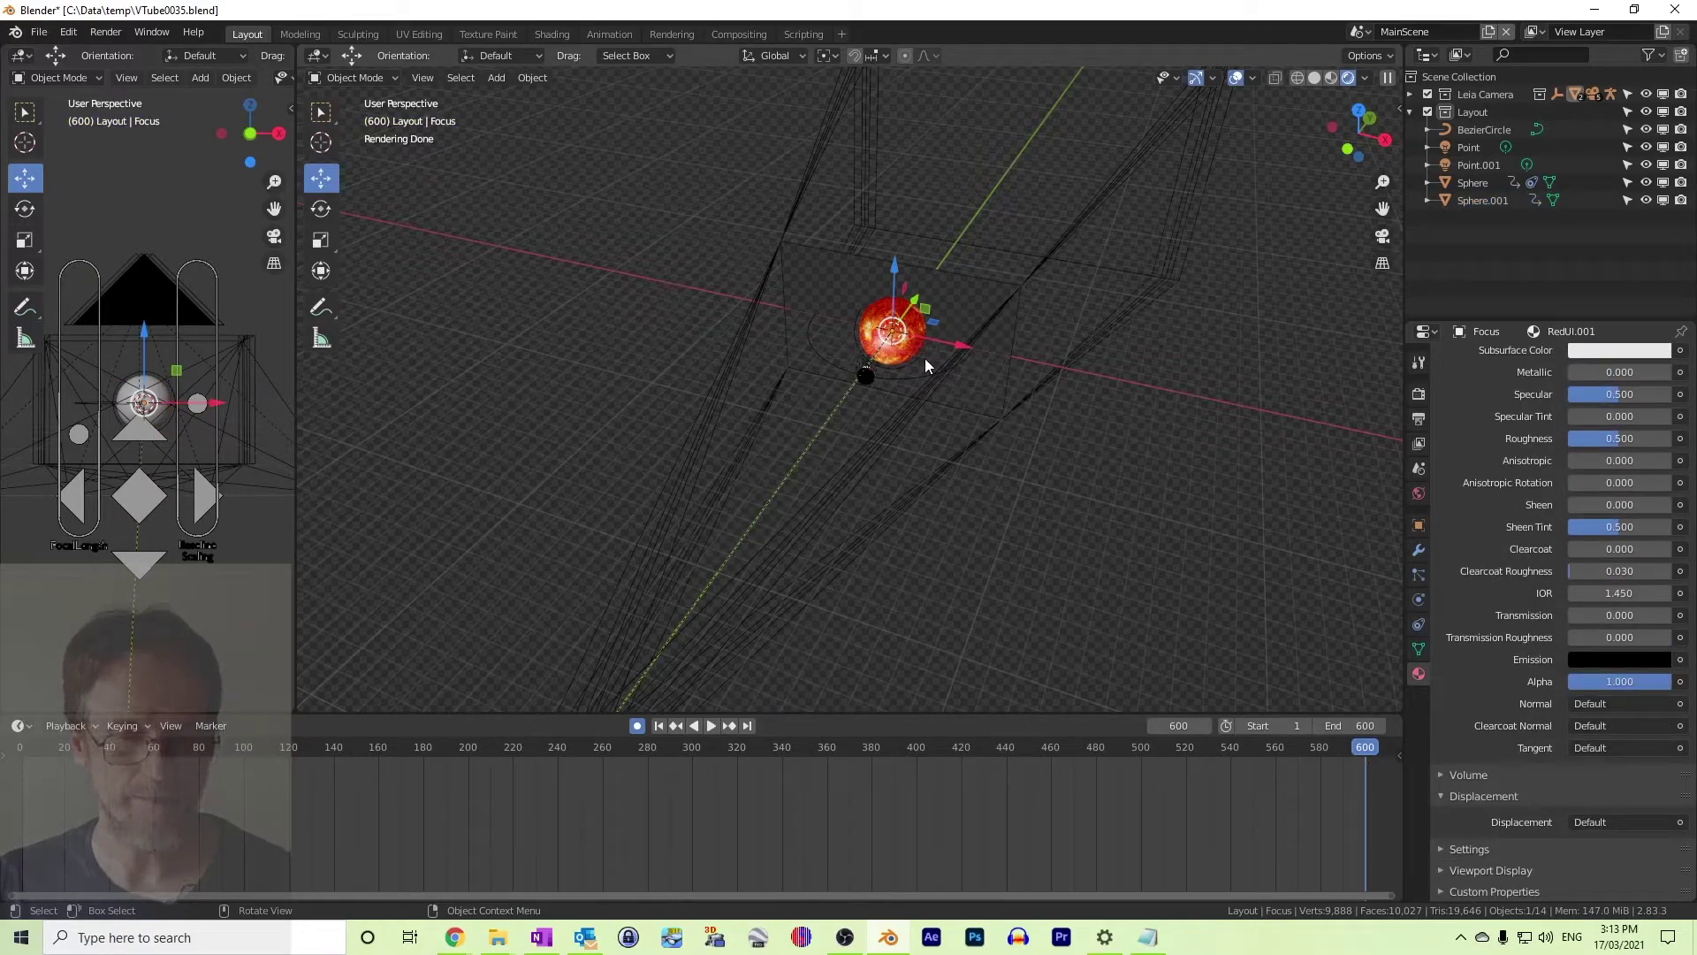
Start moving the Focus object along global Y, then cancel so it stays on the sun
{"action": "key", "text": "g"}
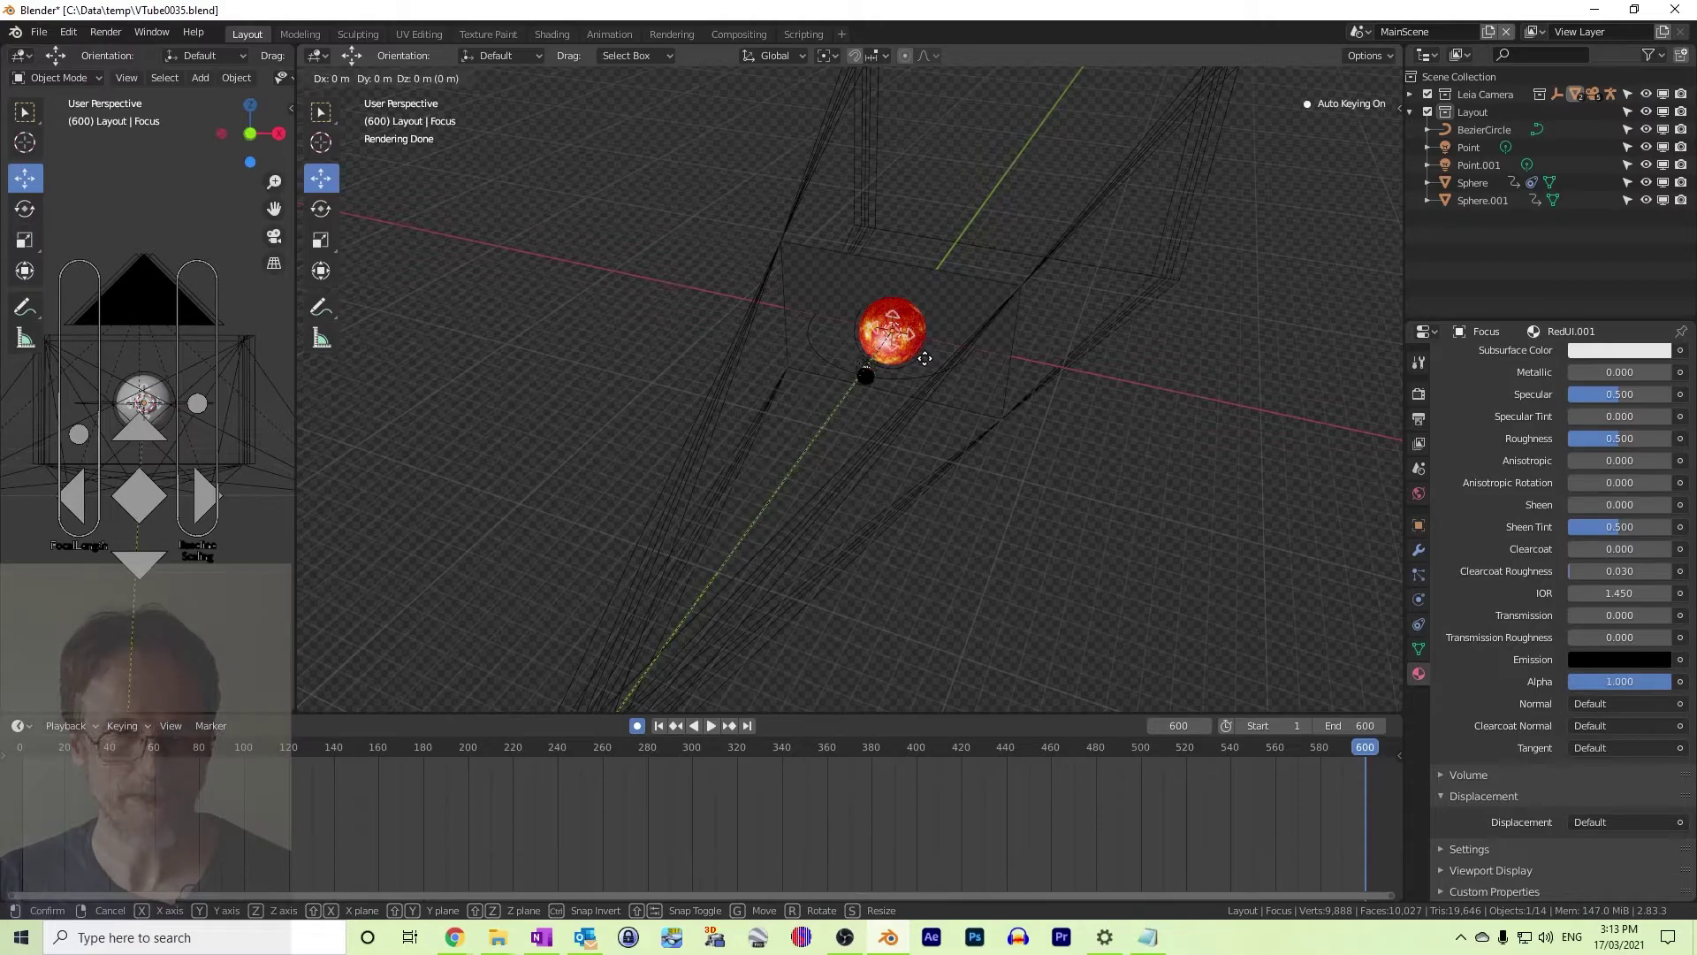
{"action": "key", "text": "y"}
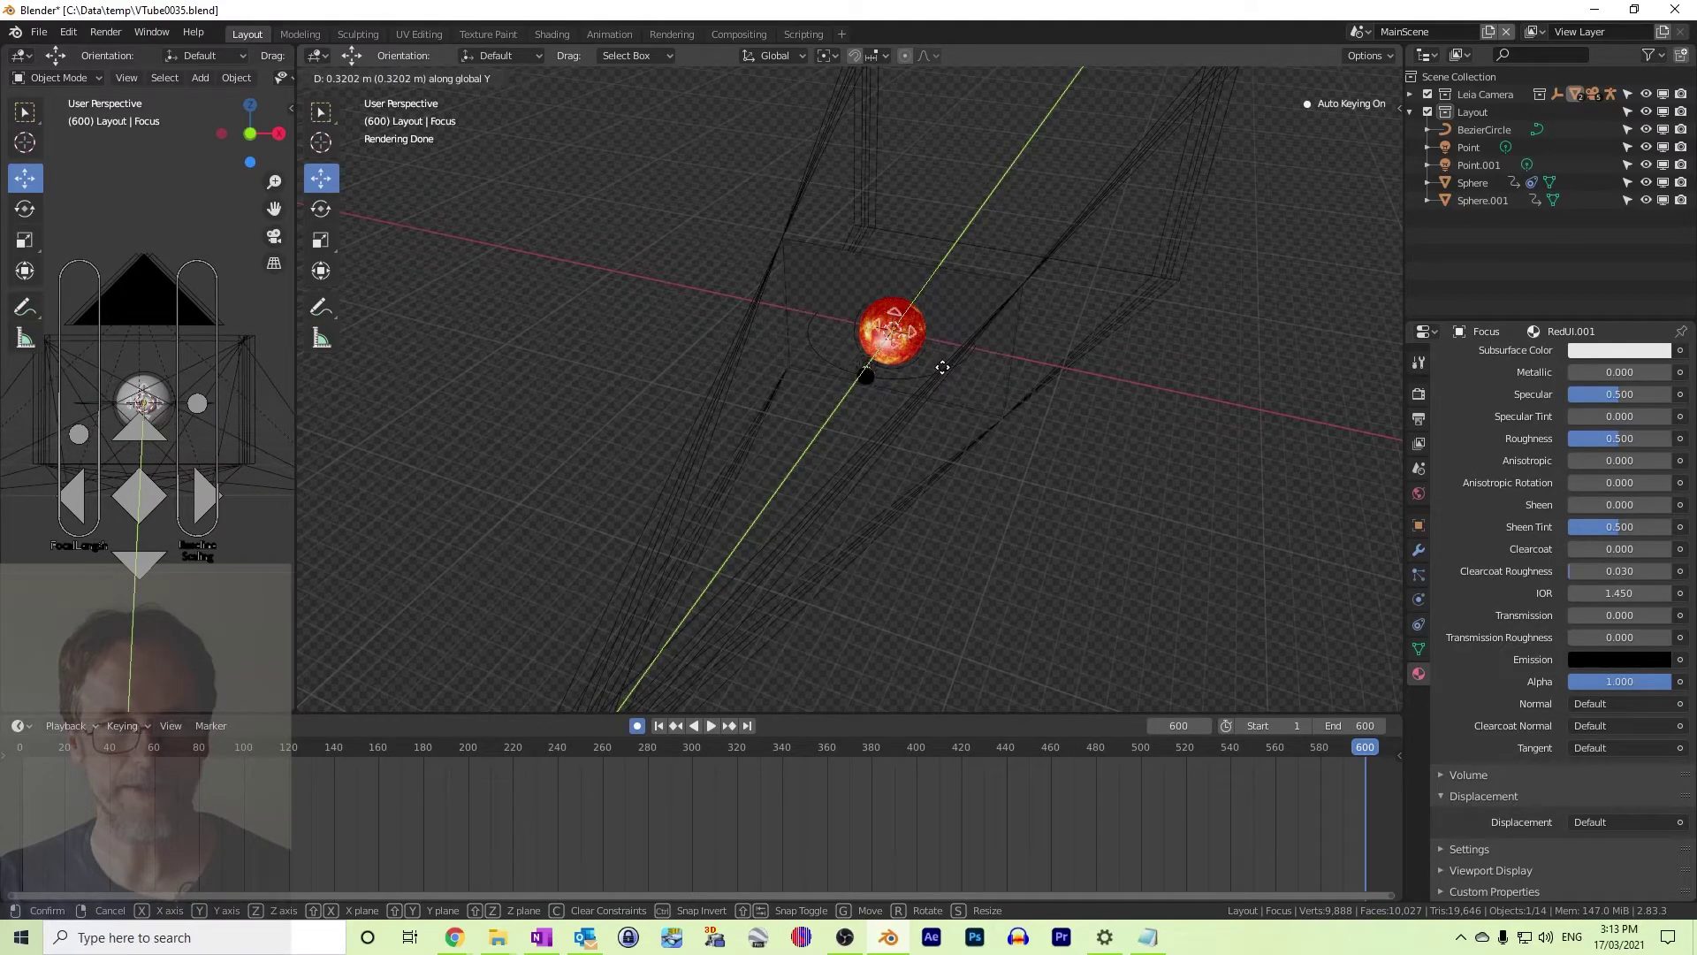
{"action": "right_click", "coordinate": [986, 301]}
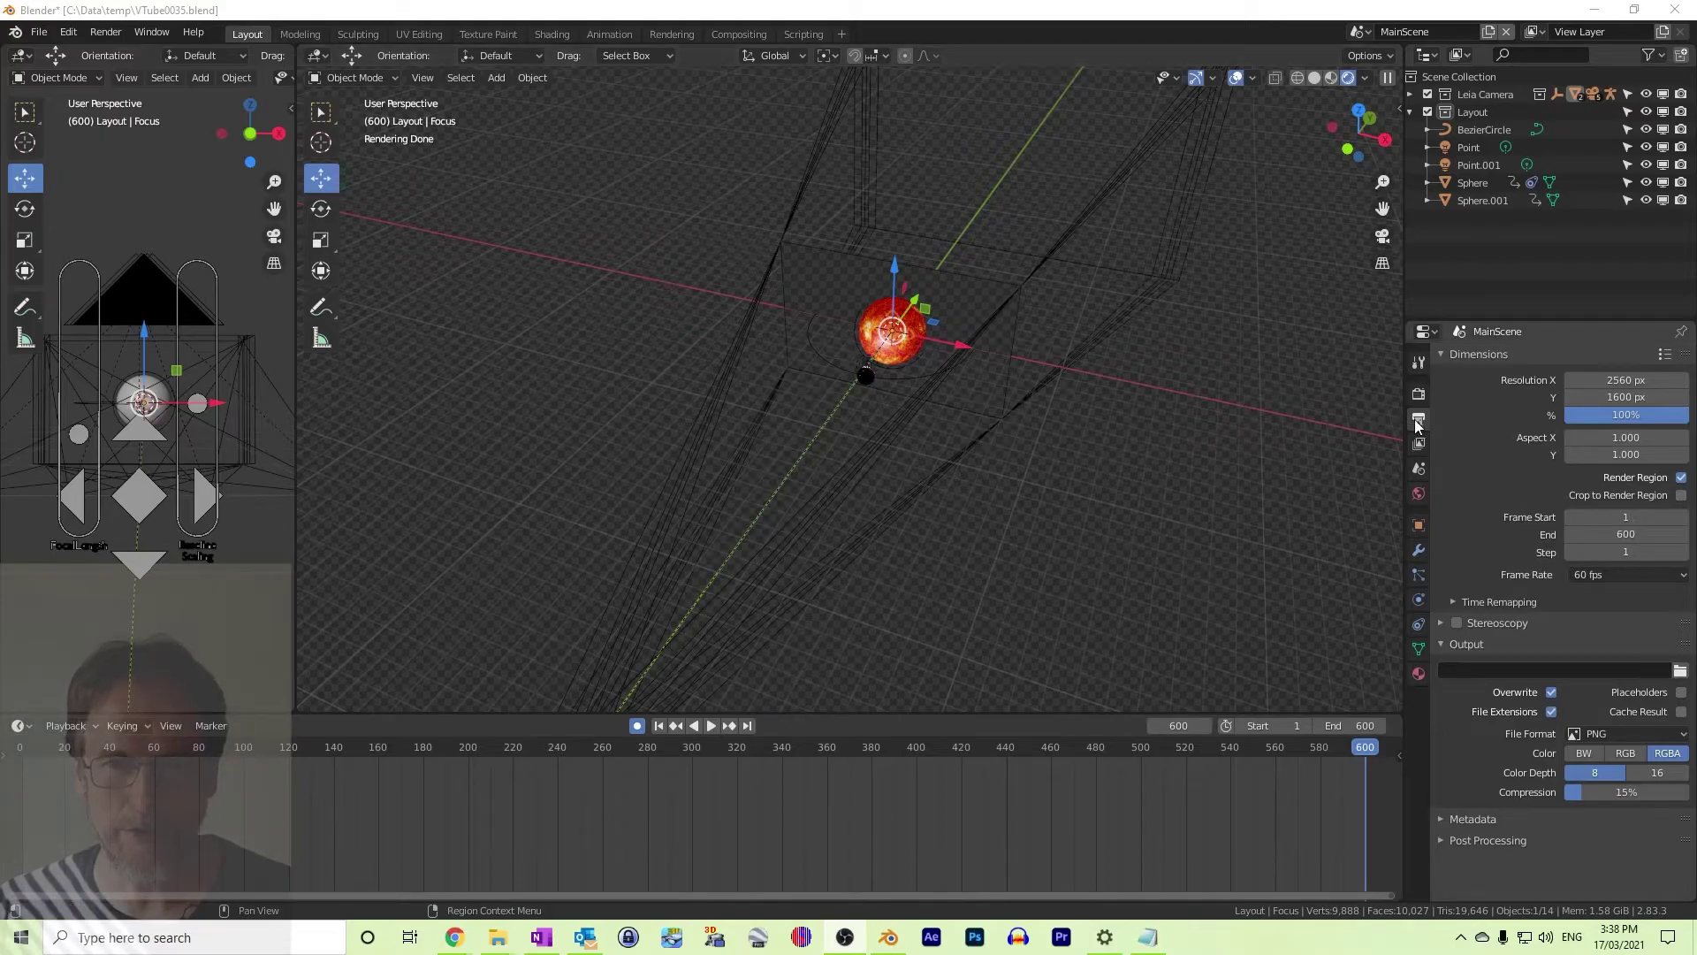
Change the output File Format to FFmpeg video
{"action": "left_click", "coordinate": [1443, 645]}
{"action": "left_click", "coordinate": [1444, 645]}
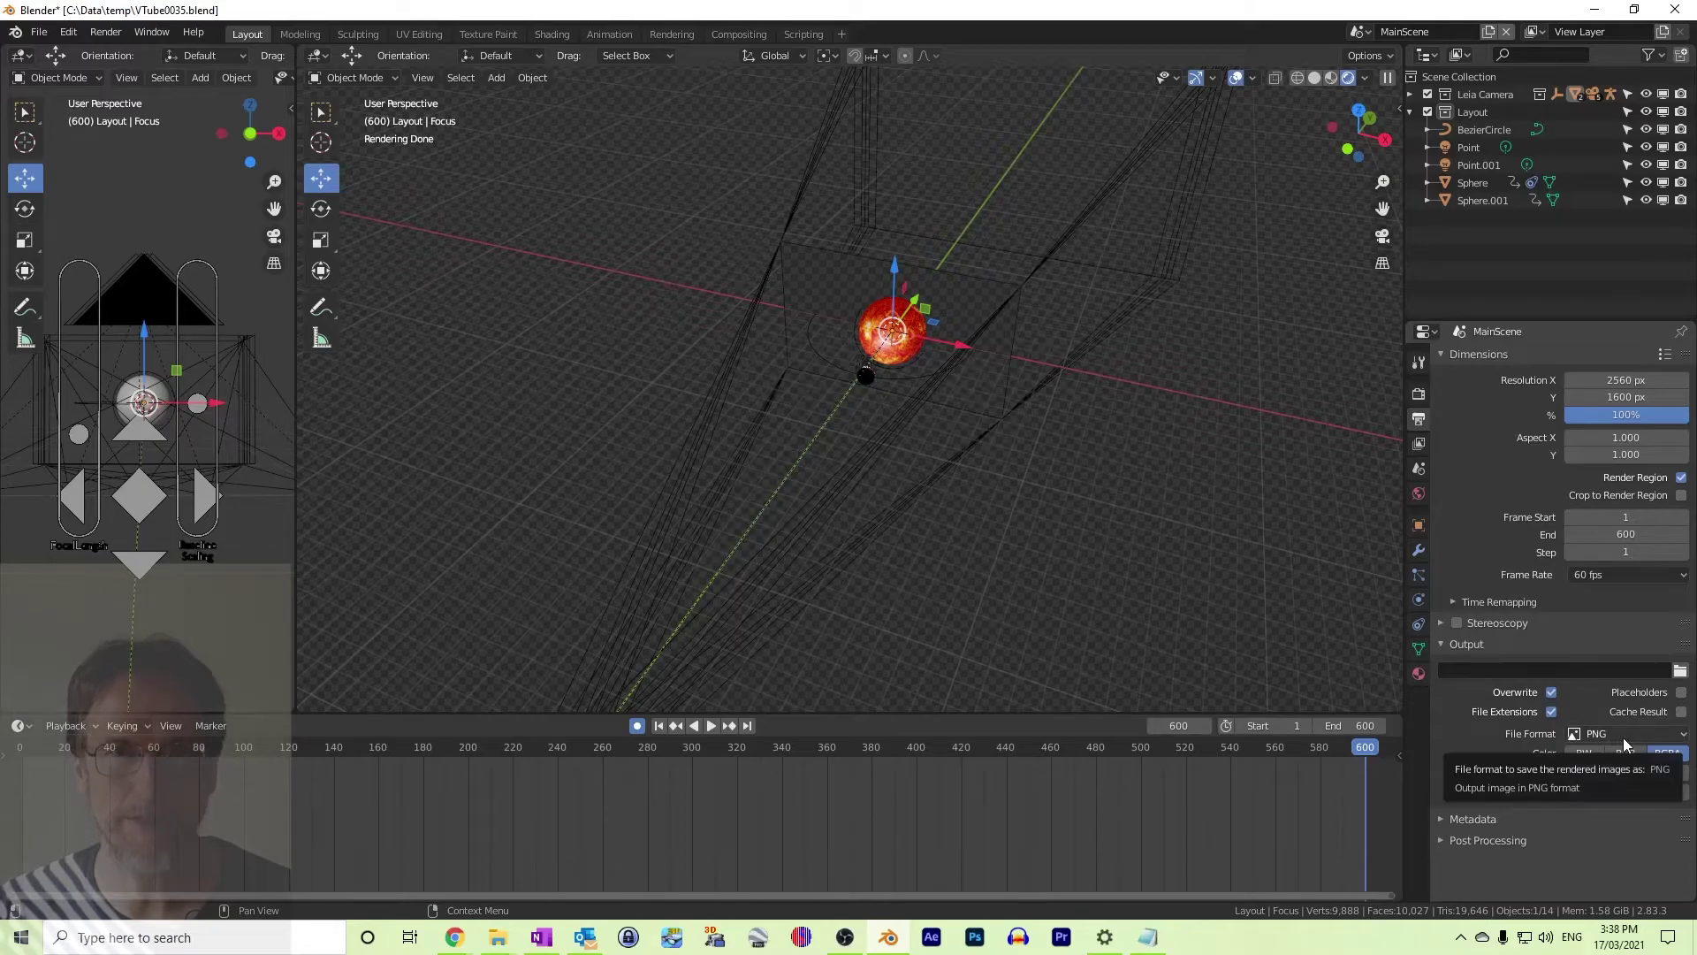
{"action": "left_click", "coordinate": [1682, 739]}
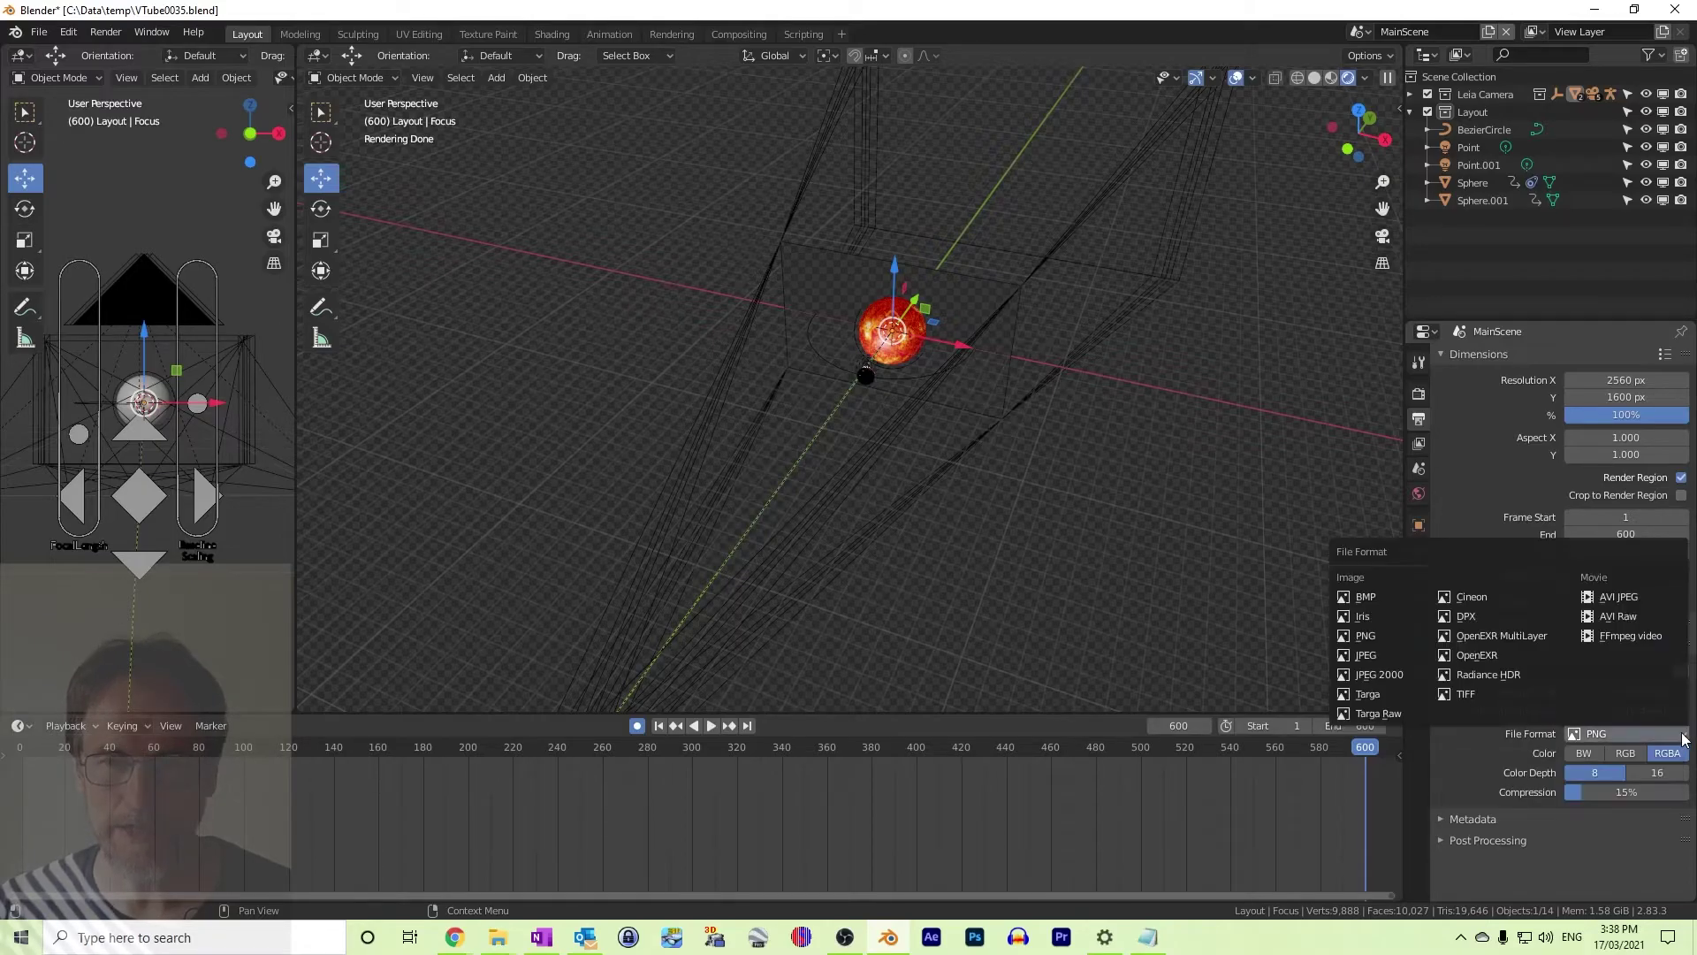
{"action": "left_click", "coordinate": [1632, 636]}
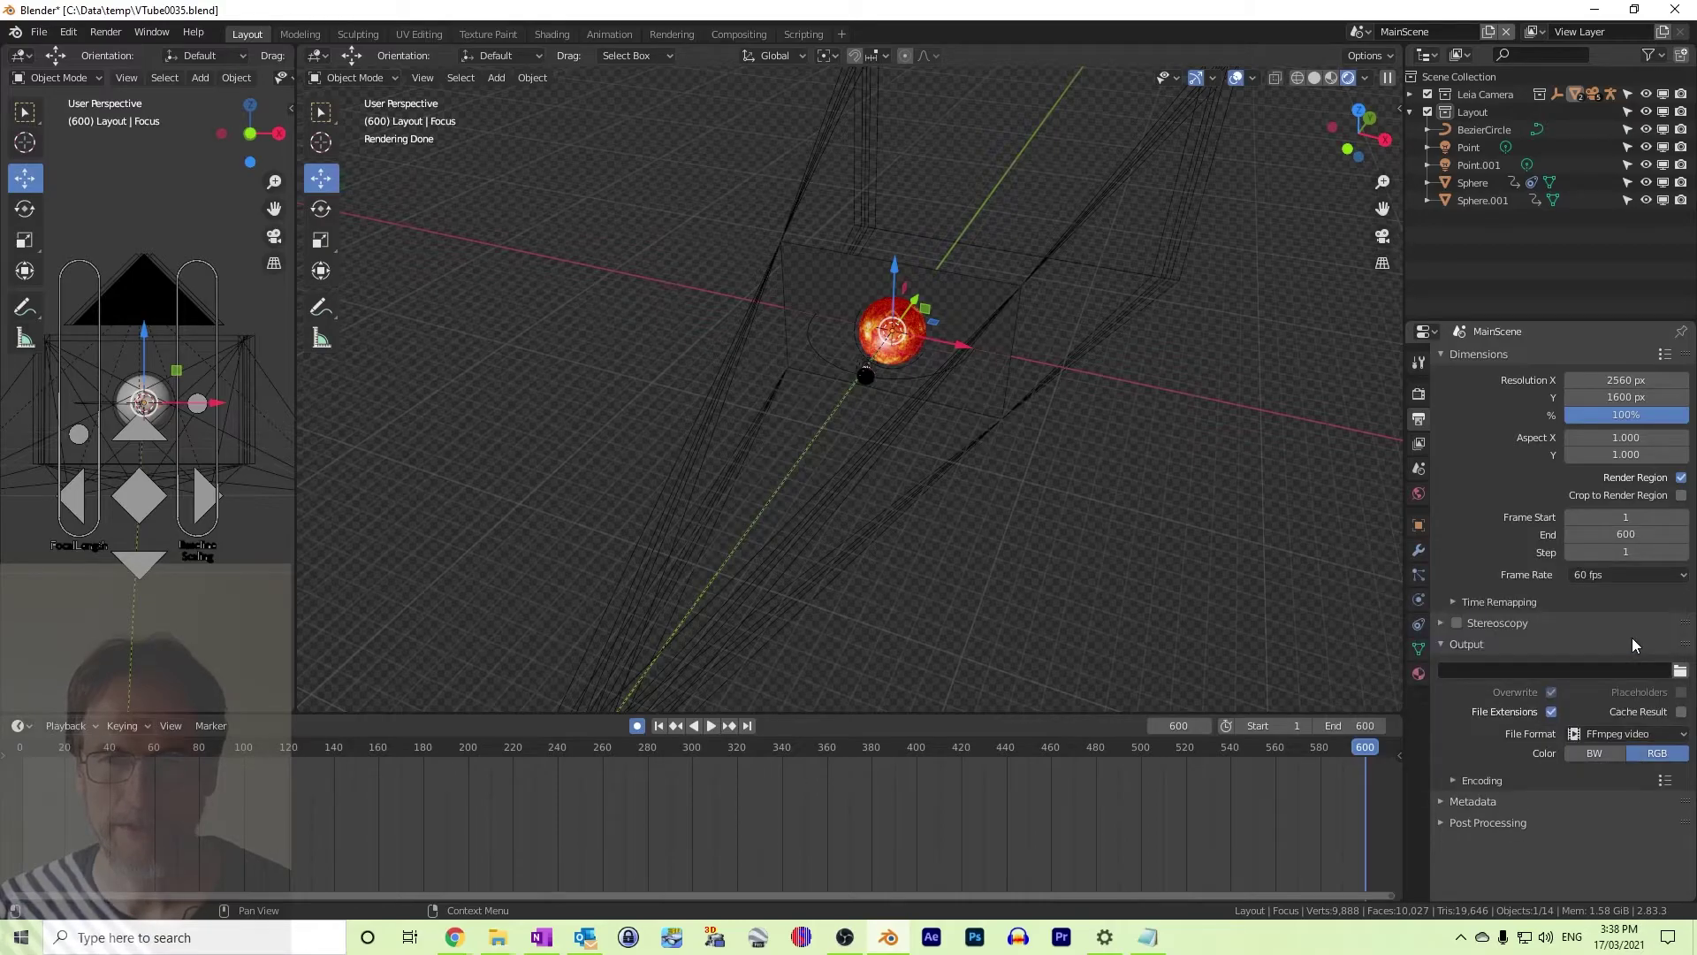
Set the Encoding container to MPEG-4 and output quality to Perceptually lossless
{"action": "left_click", "coordinate": [1453, 780]}
{"action": "scroll", "coordinate": [1462, 774], "scroll_direction": "down", "scroll_amount": 4}
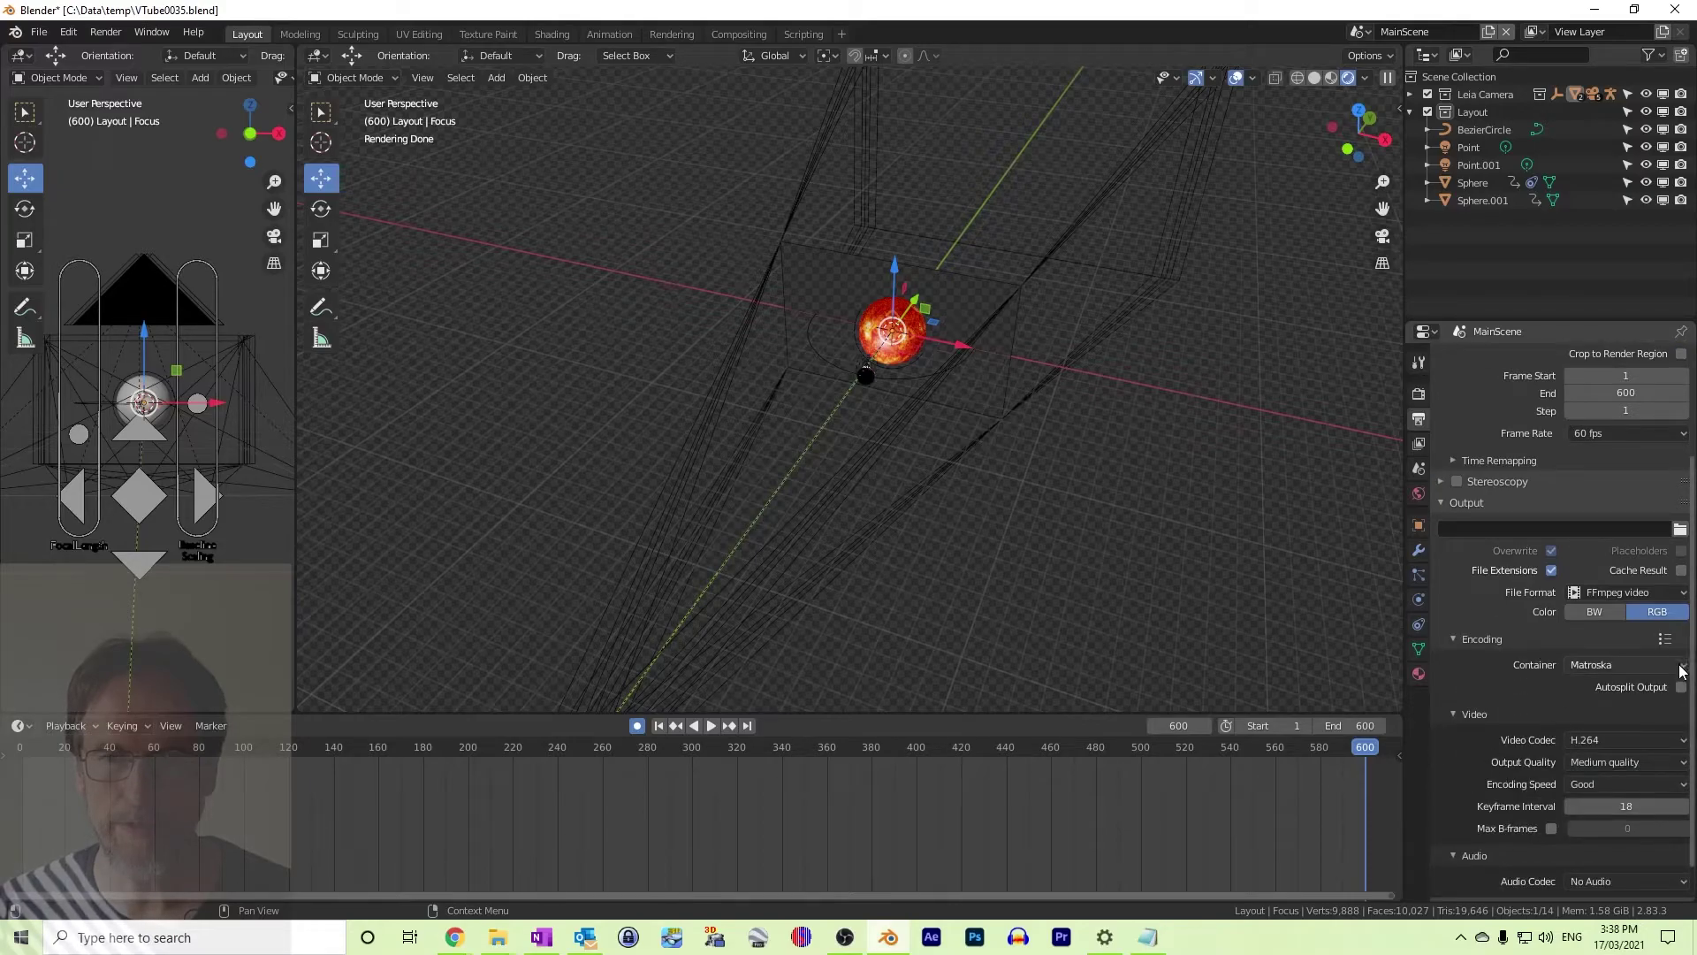
{"action": "left_click", "coordinate": [1680, 667]}
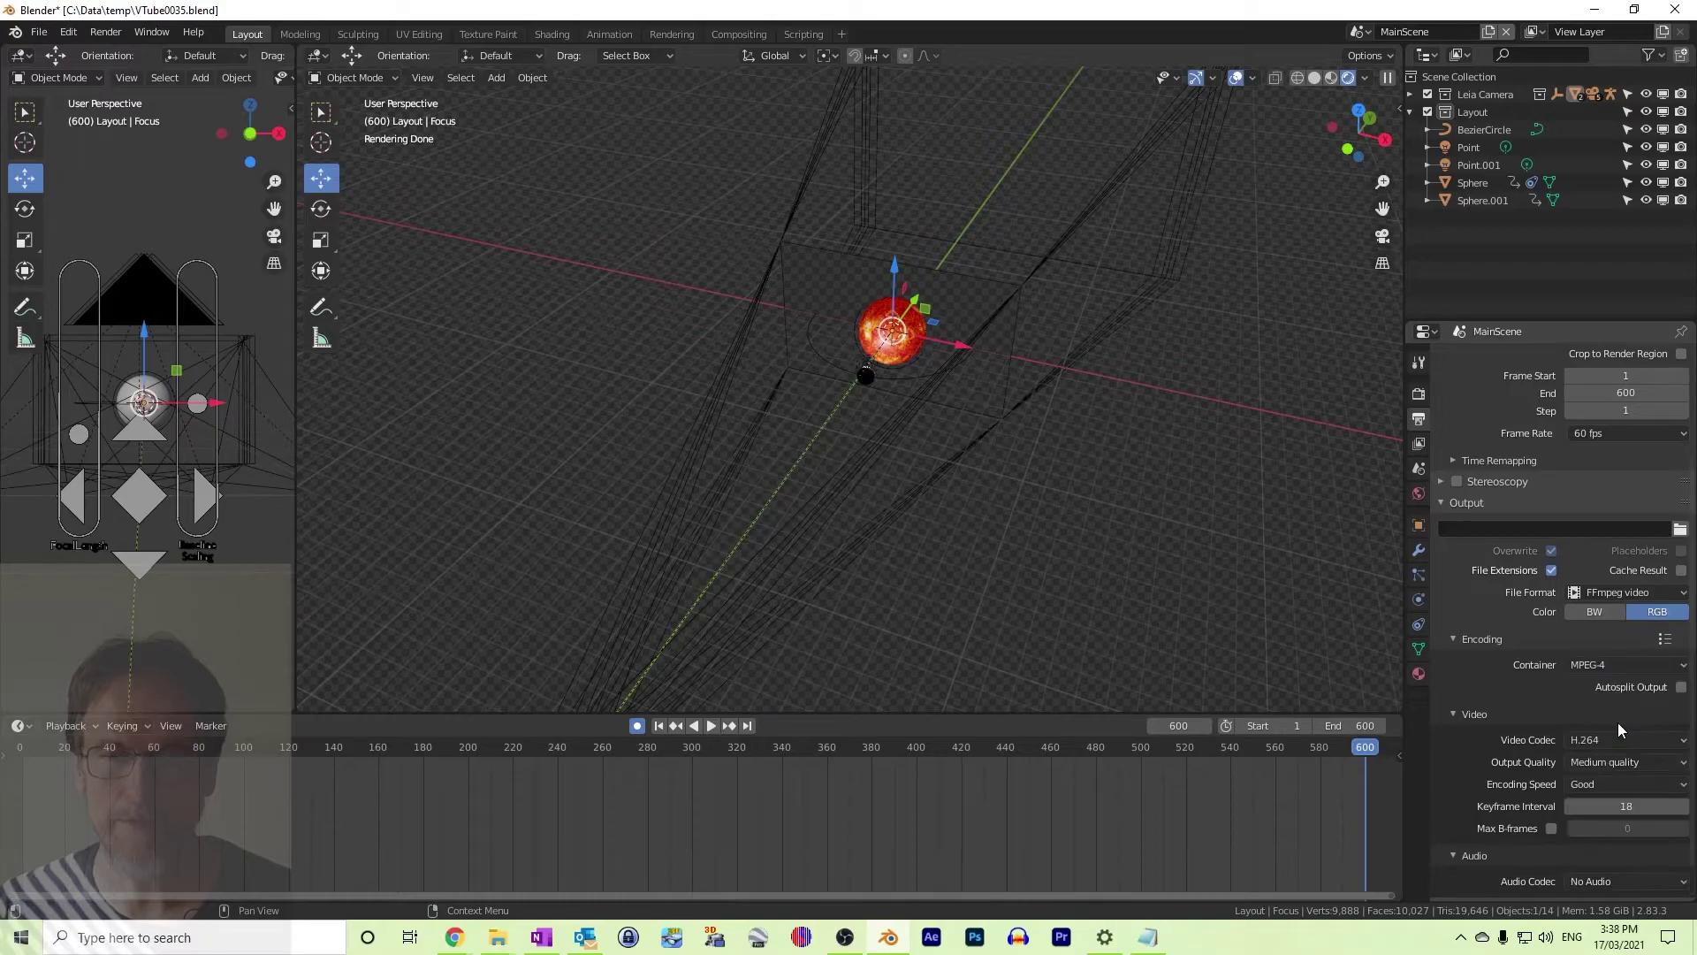
{"action": "left_click", "coordinate": [1618, 723]}
{"action": "scroll", "coordinate": [1552, 702], "scroll_direction": "down", "scroll_amount": 1}
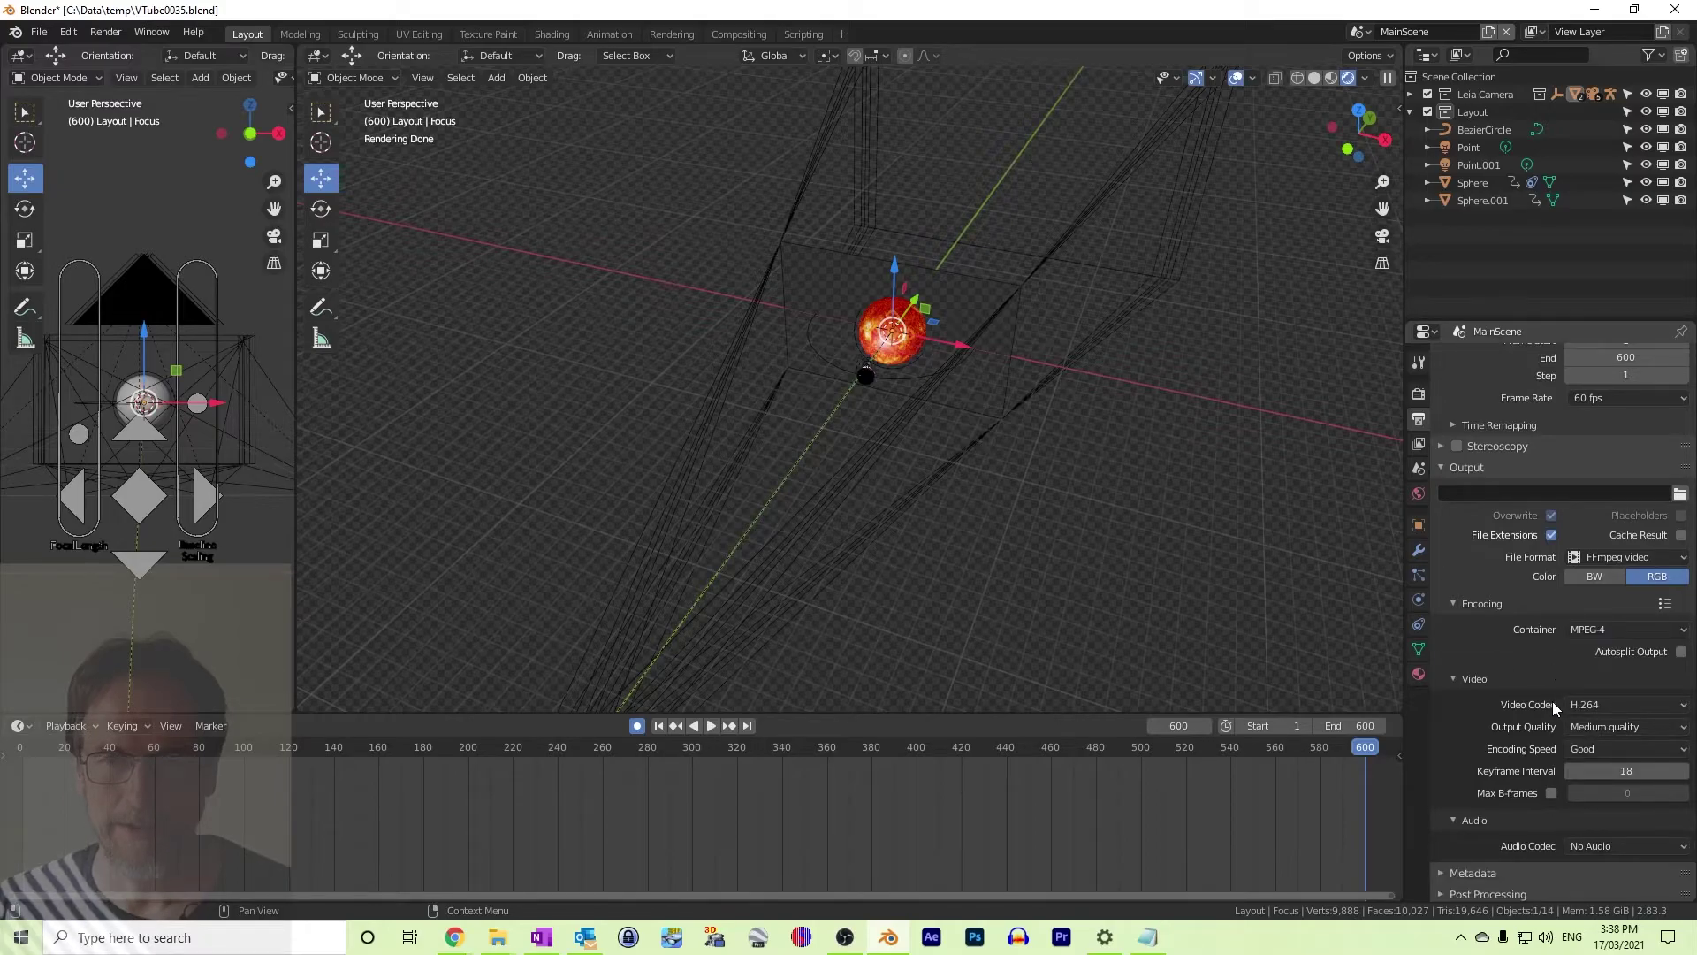
{"action": "left_click", "coordinate": [1682, 733]}
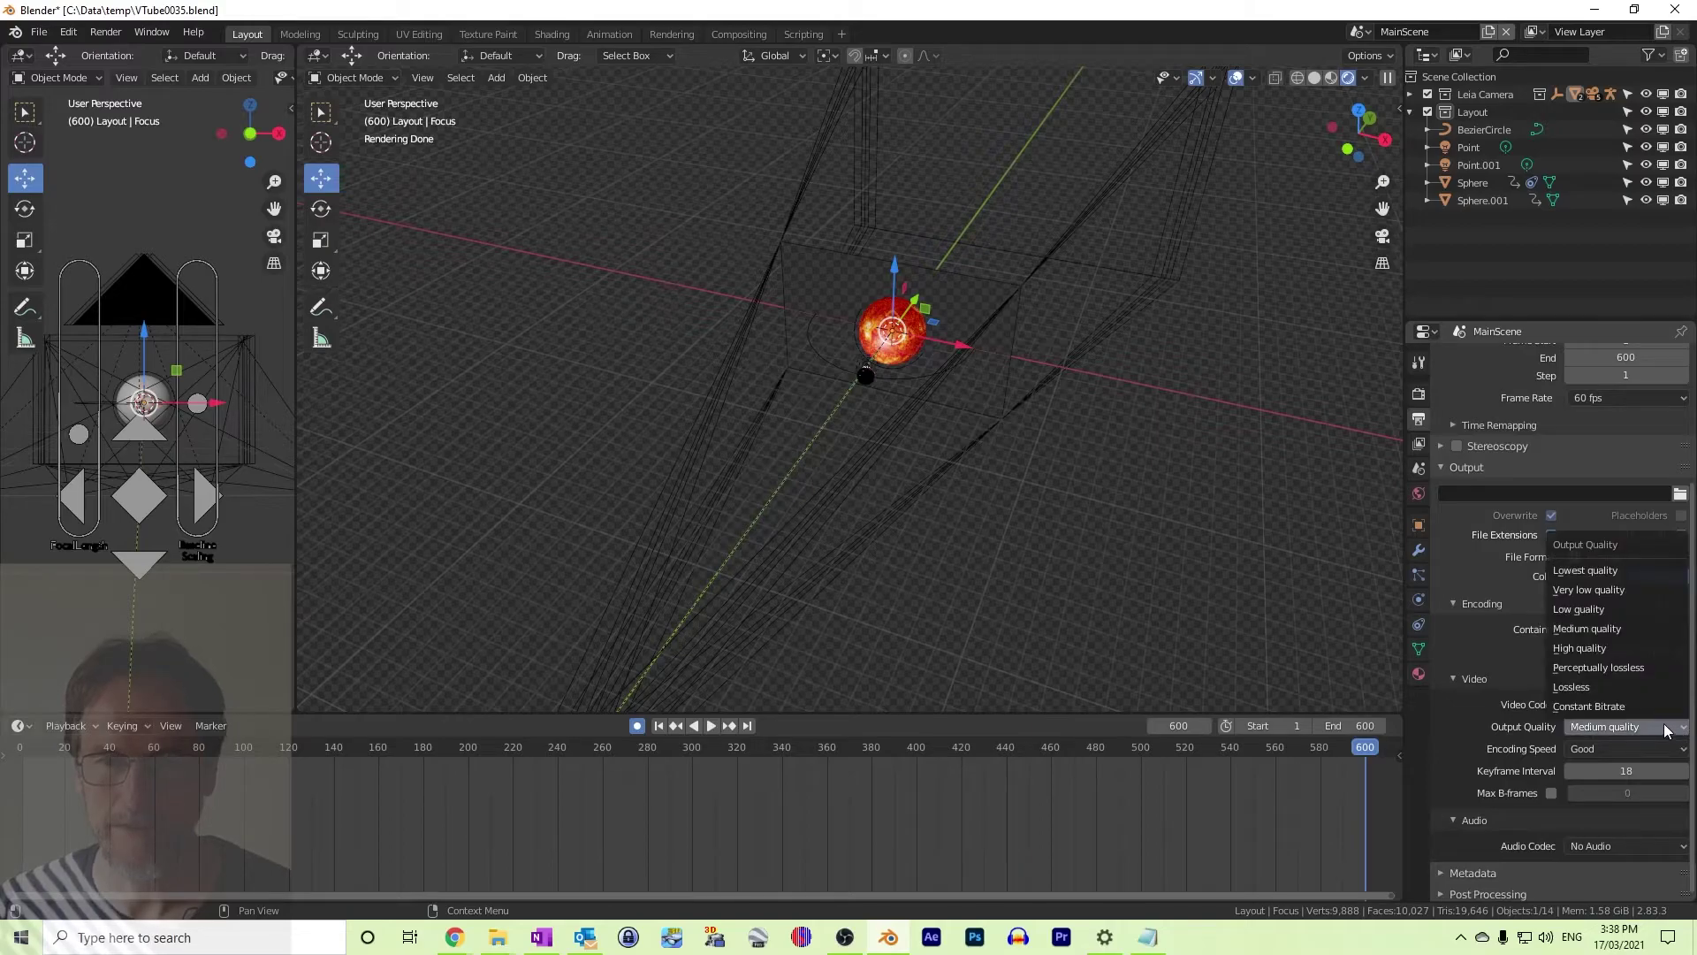
{"action": "left_click", "coordinate": [1614, 666]}
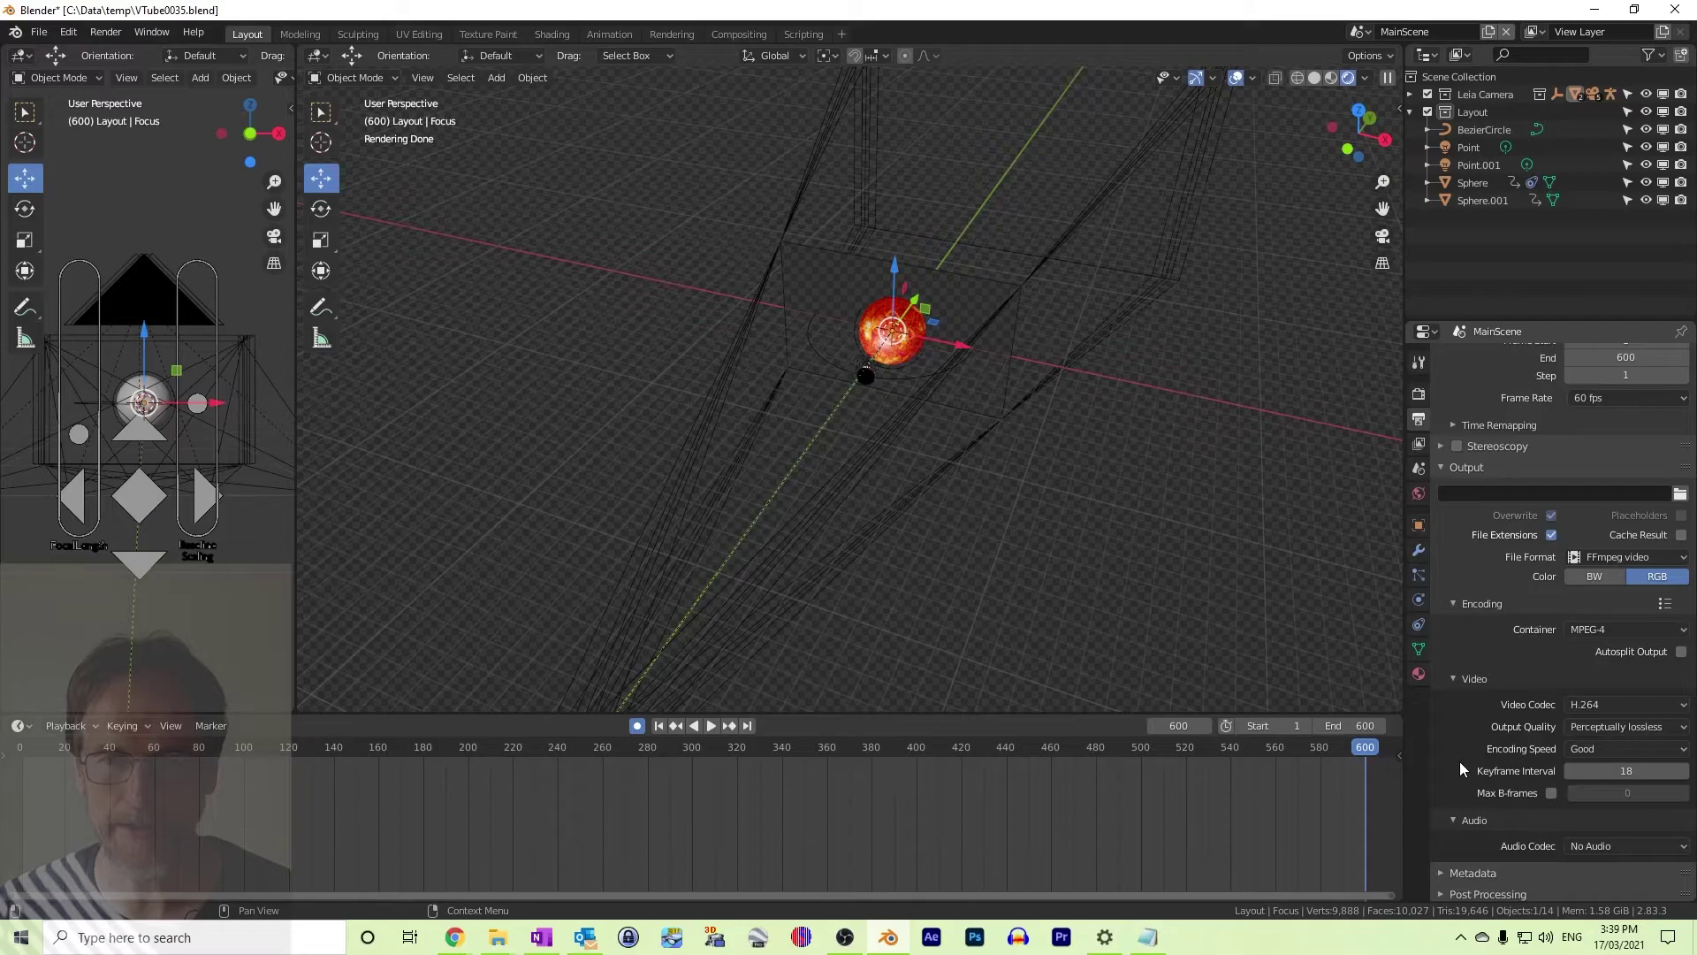
{"action": "scroll", "coordinate": [1497, 719], "scroll_direction": "up", "scroll_amount": 2}
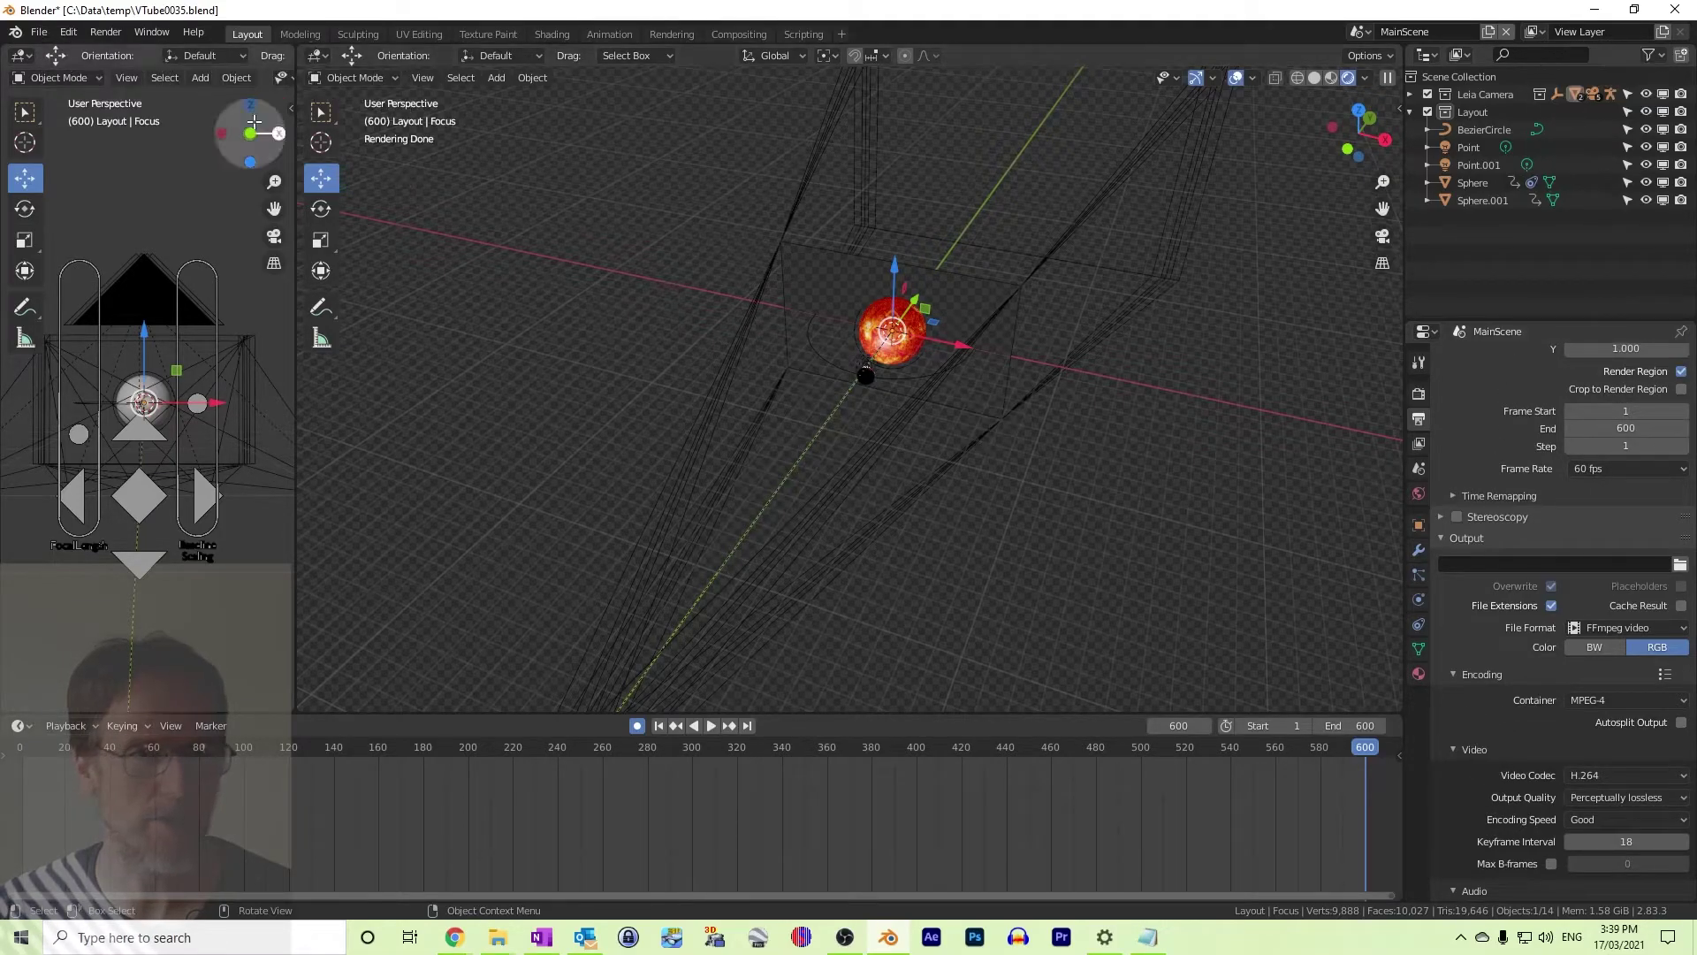
Run Render Animation from the Render menu
{"action": "left_click", "coordinate": [108, 35]}
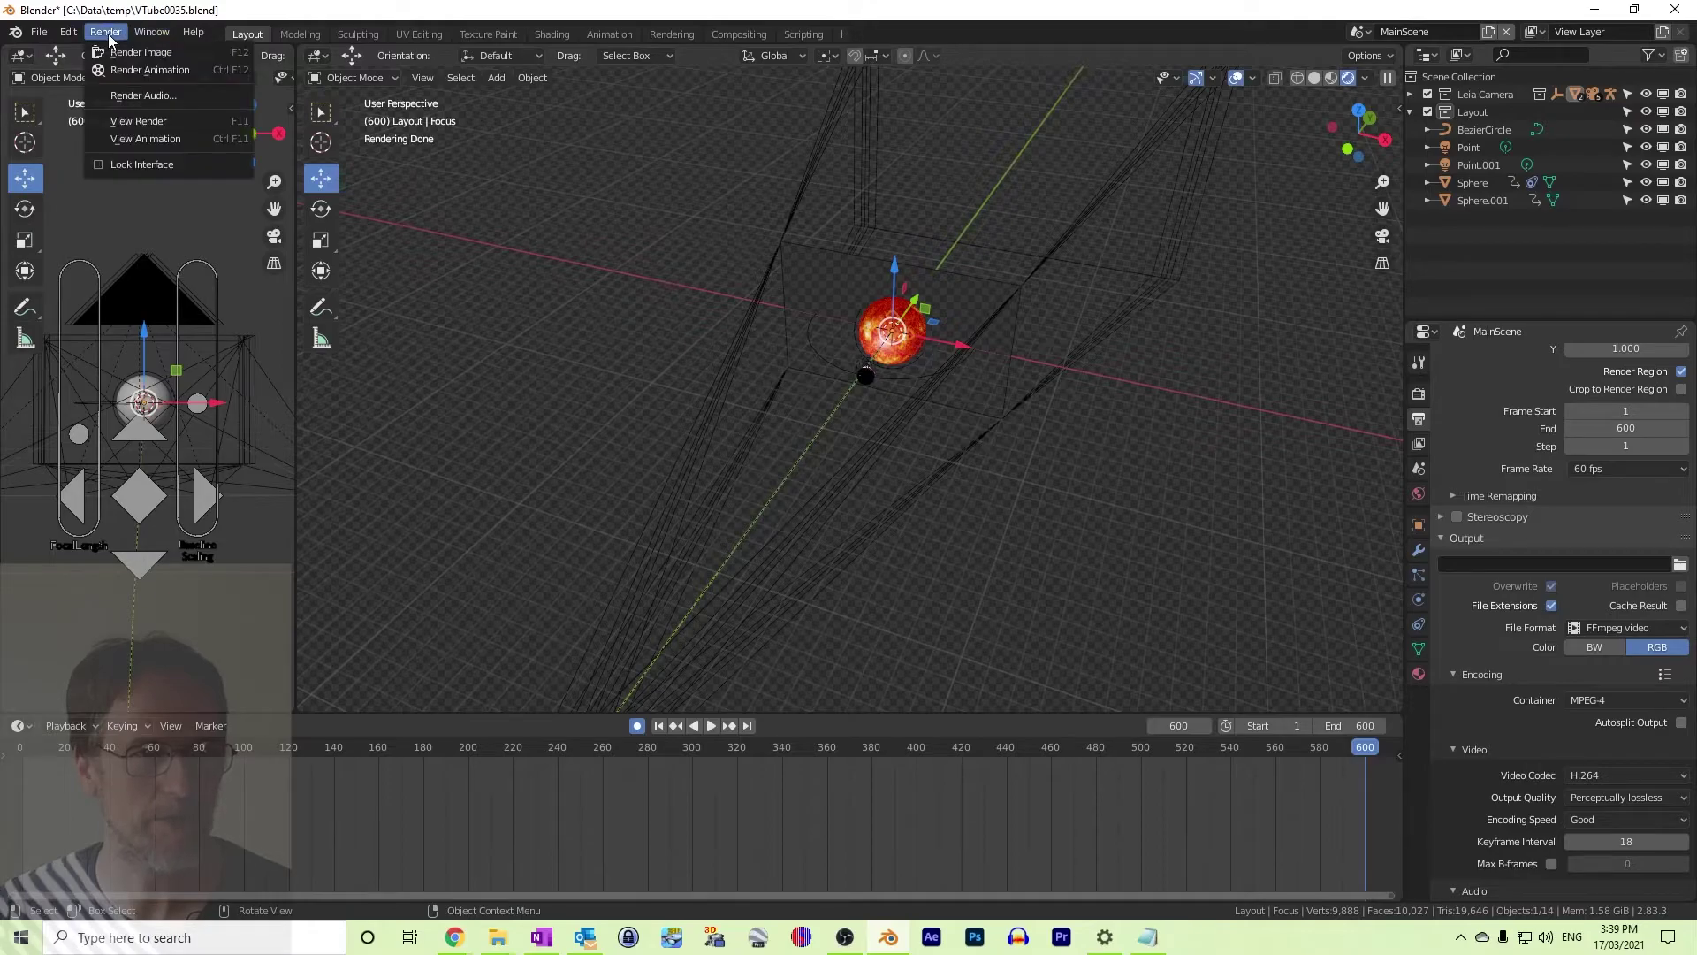
{"action": "left_click", "coordinate": [139, 72]}
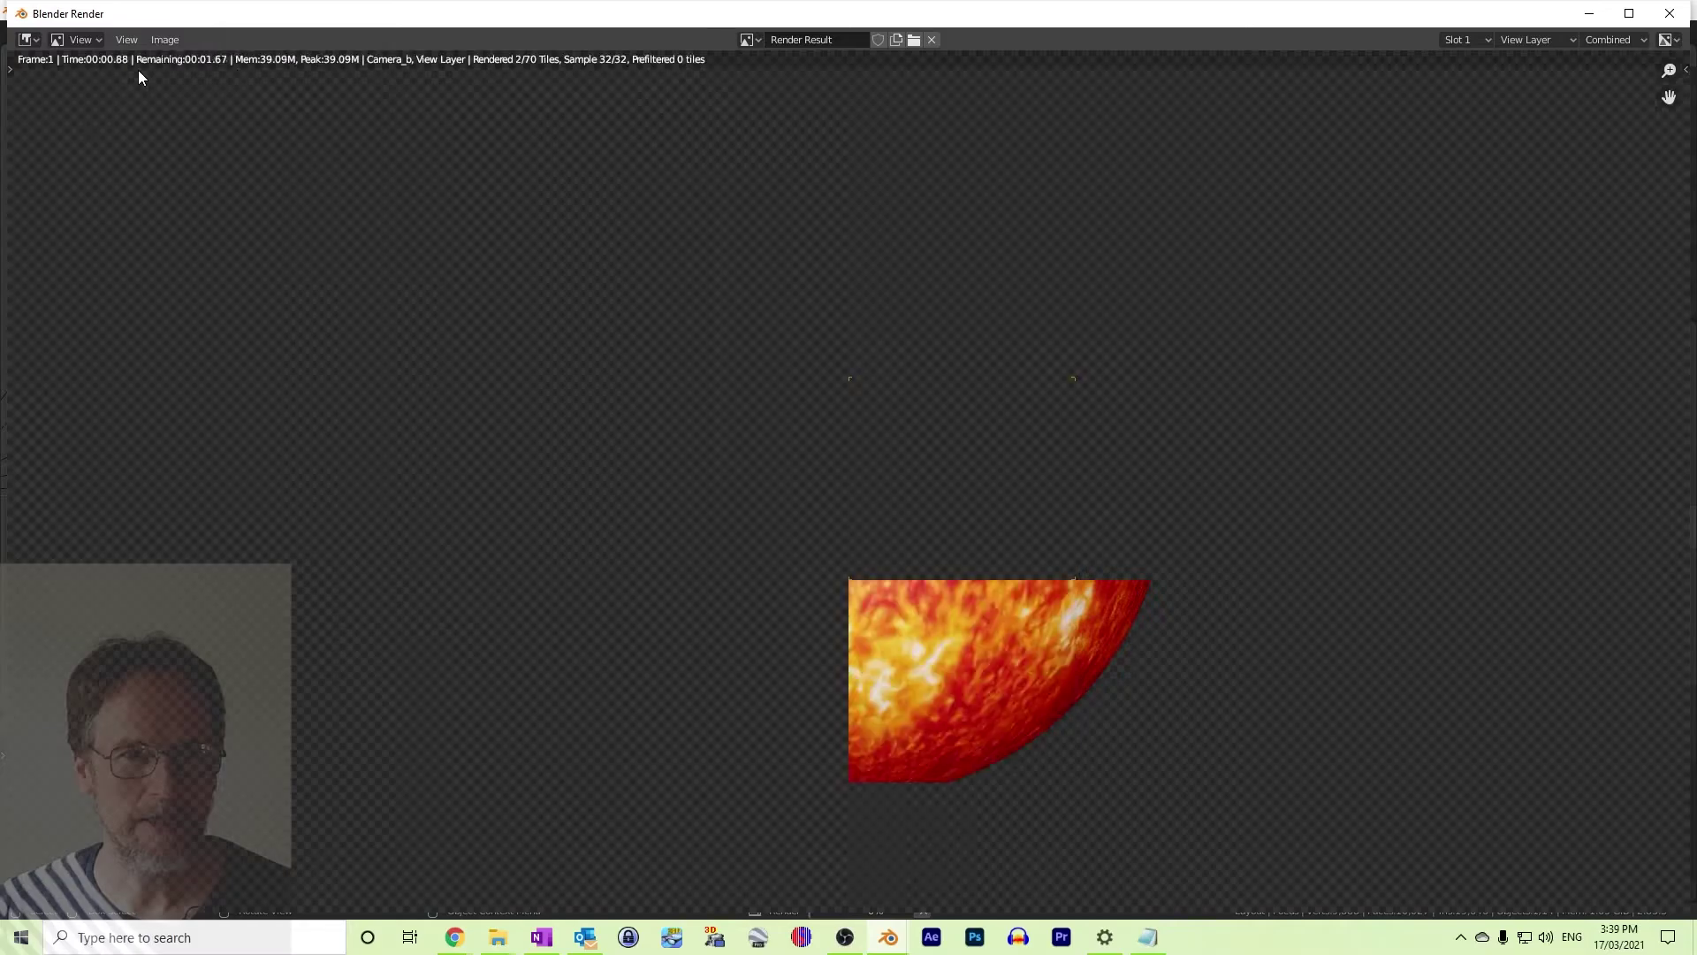
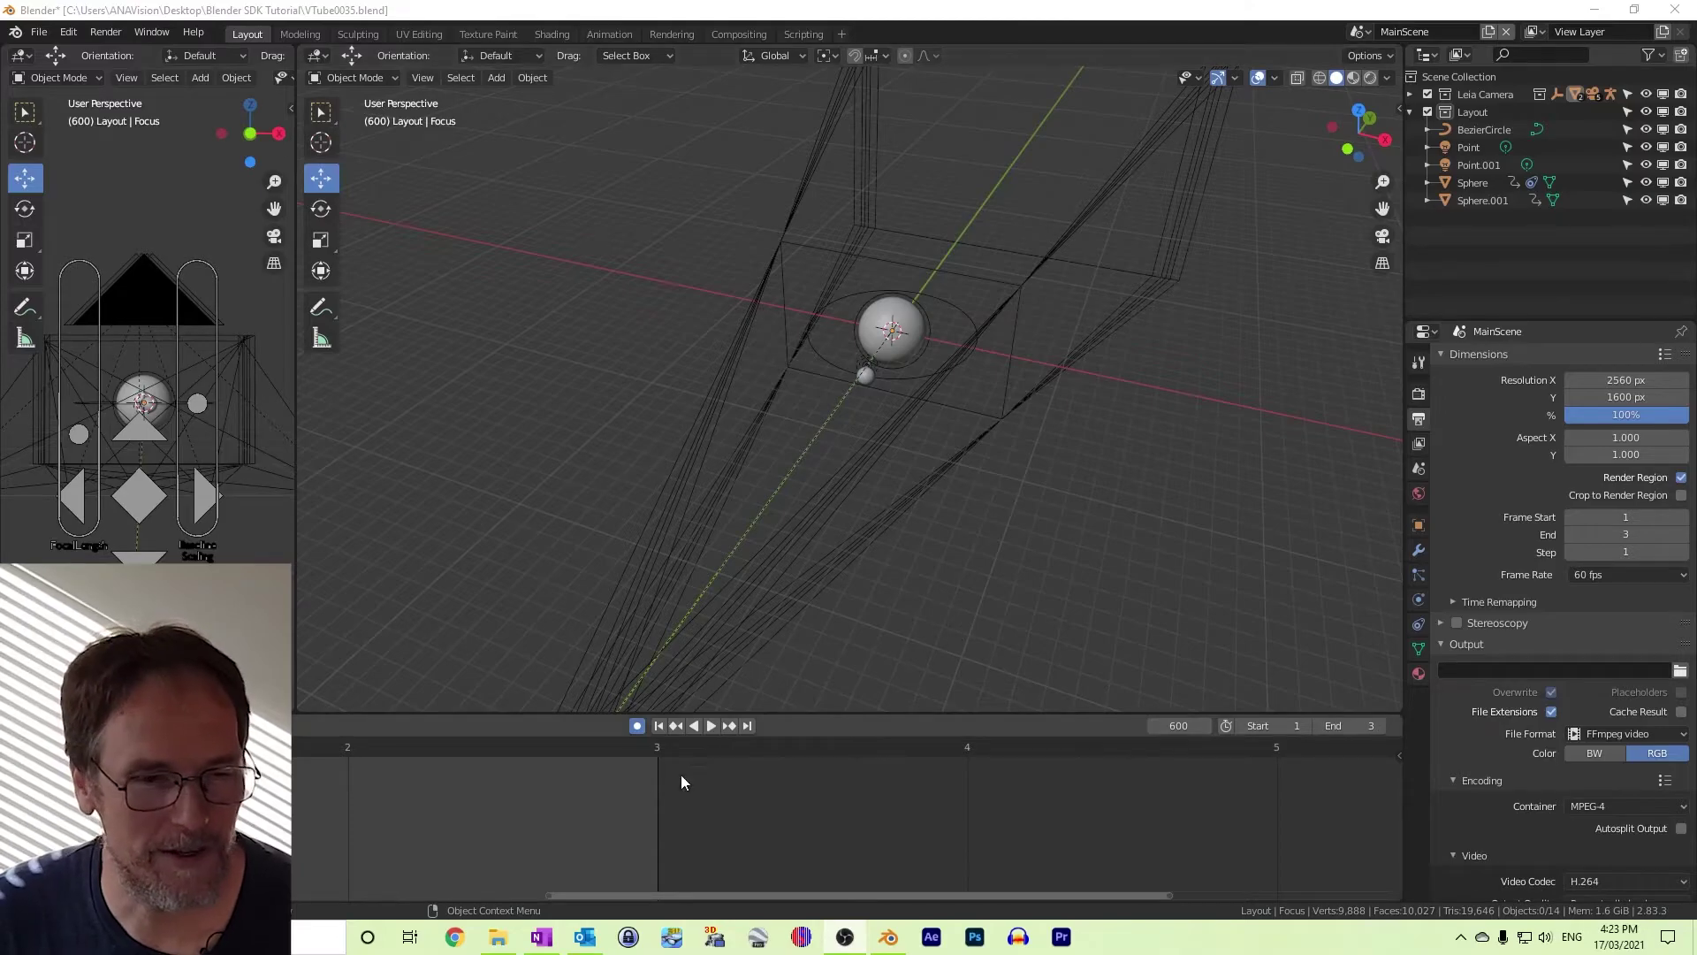
Open the Blender SDK Tutorial folder and preview 0001-0600.mp4 in VLC, then close VLC
{"action": "left_click", "coordinate": [496, 937]}
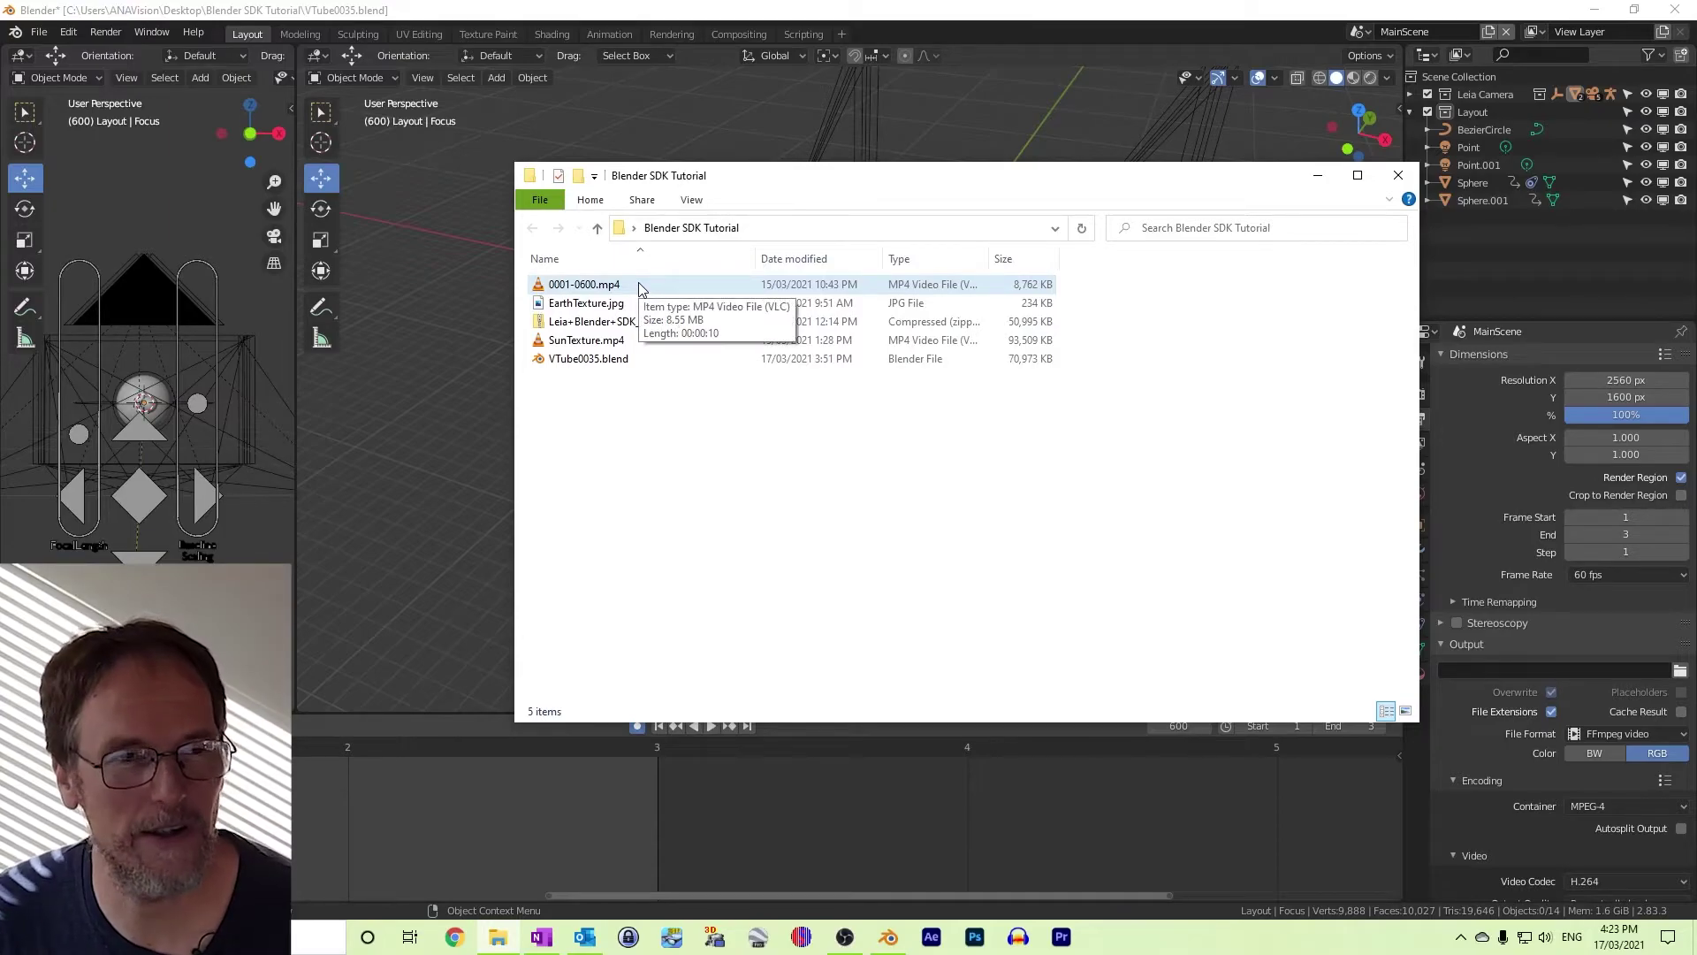
{"action": "left_click", "coordinate": [619, 289]}
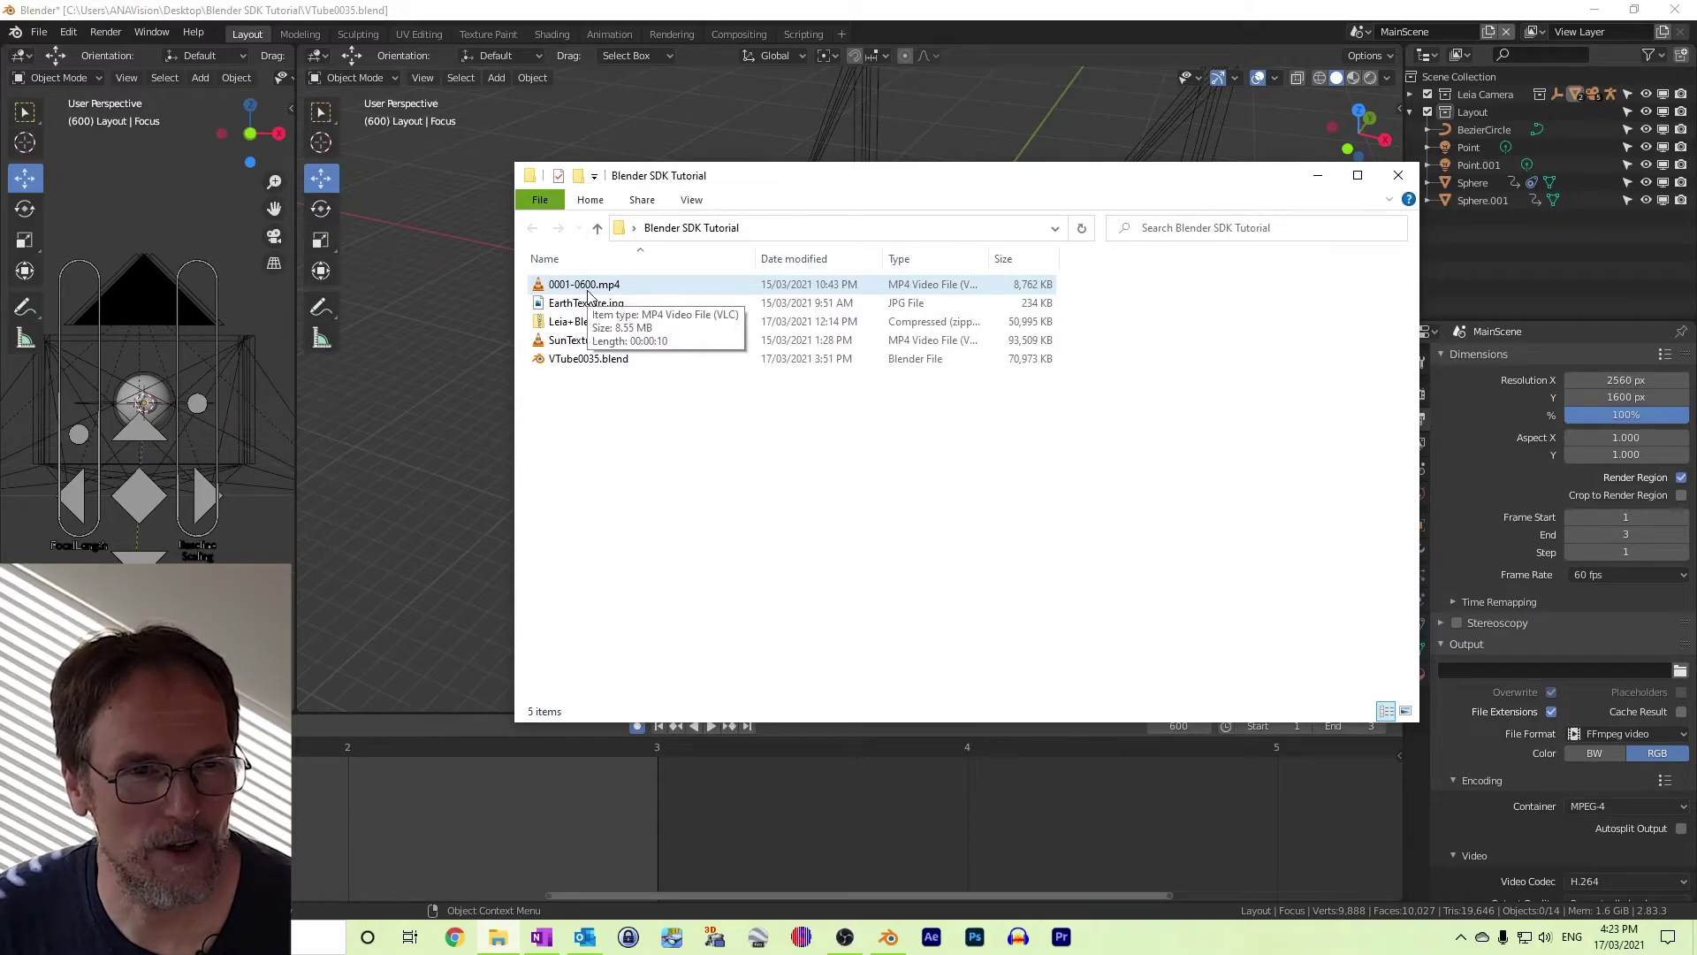
{"action": "left_click", "coordinate": [695, 486]}
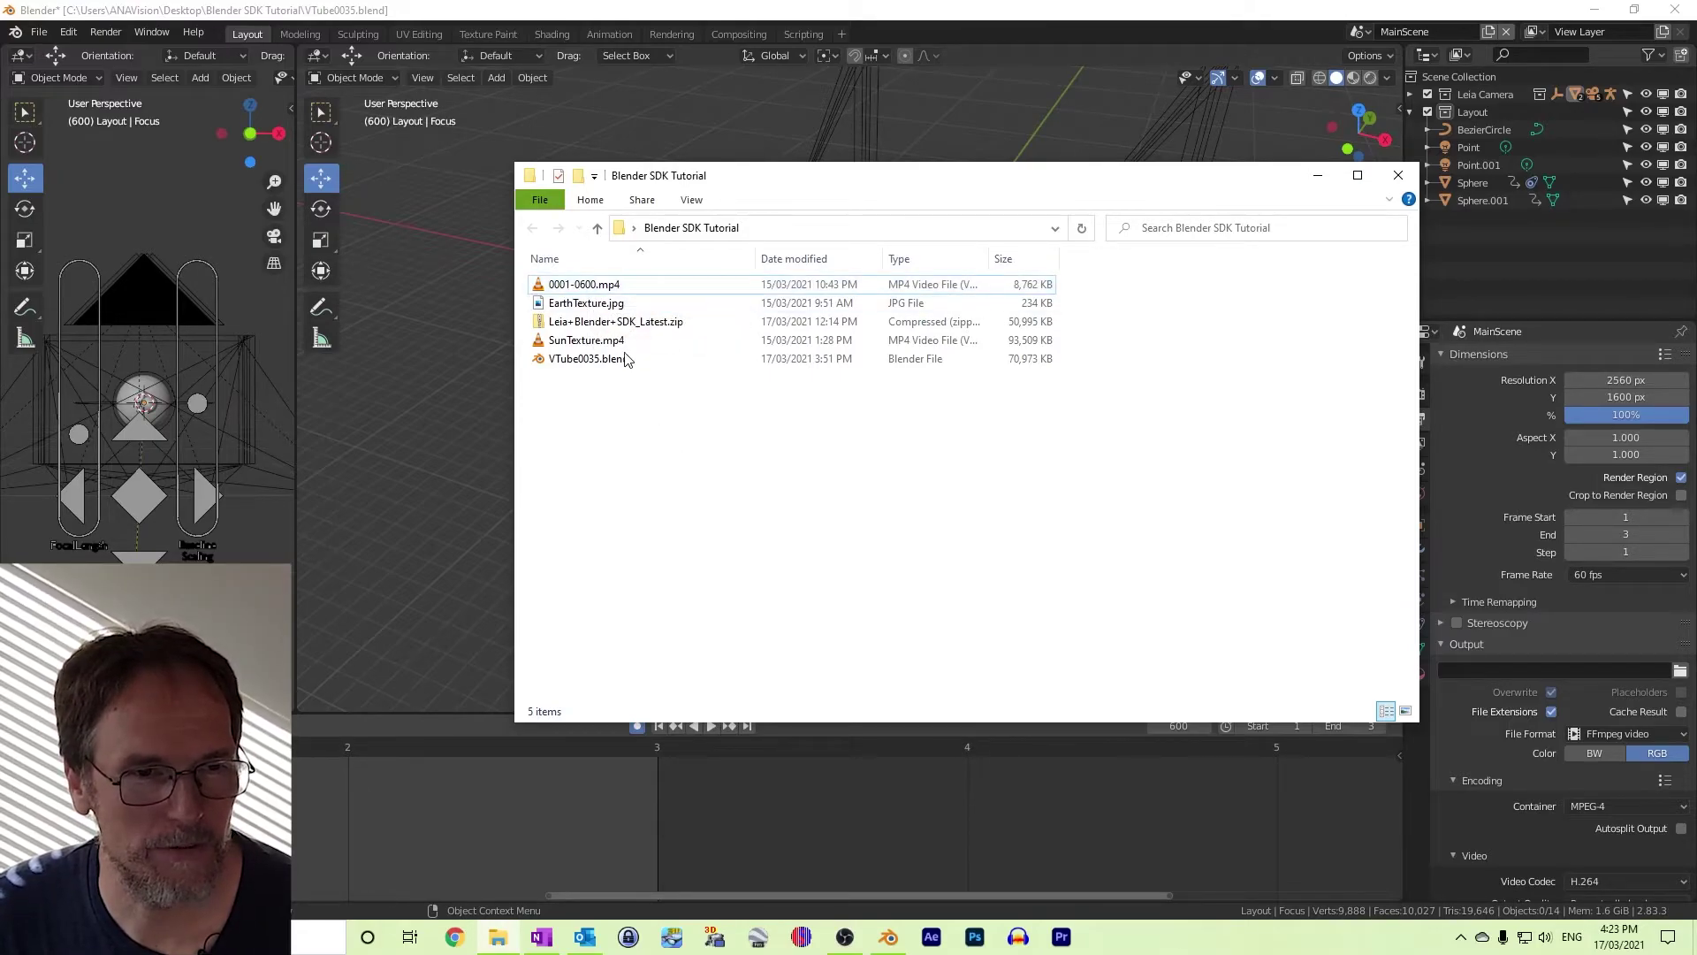
{"action": "double_click", "coordinate": [601, 285]}
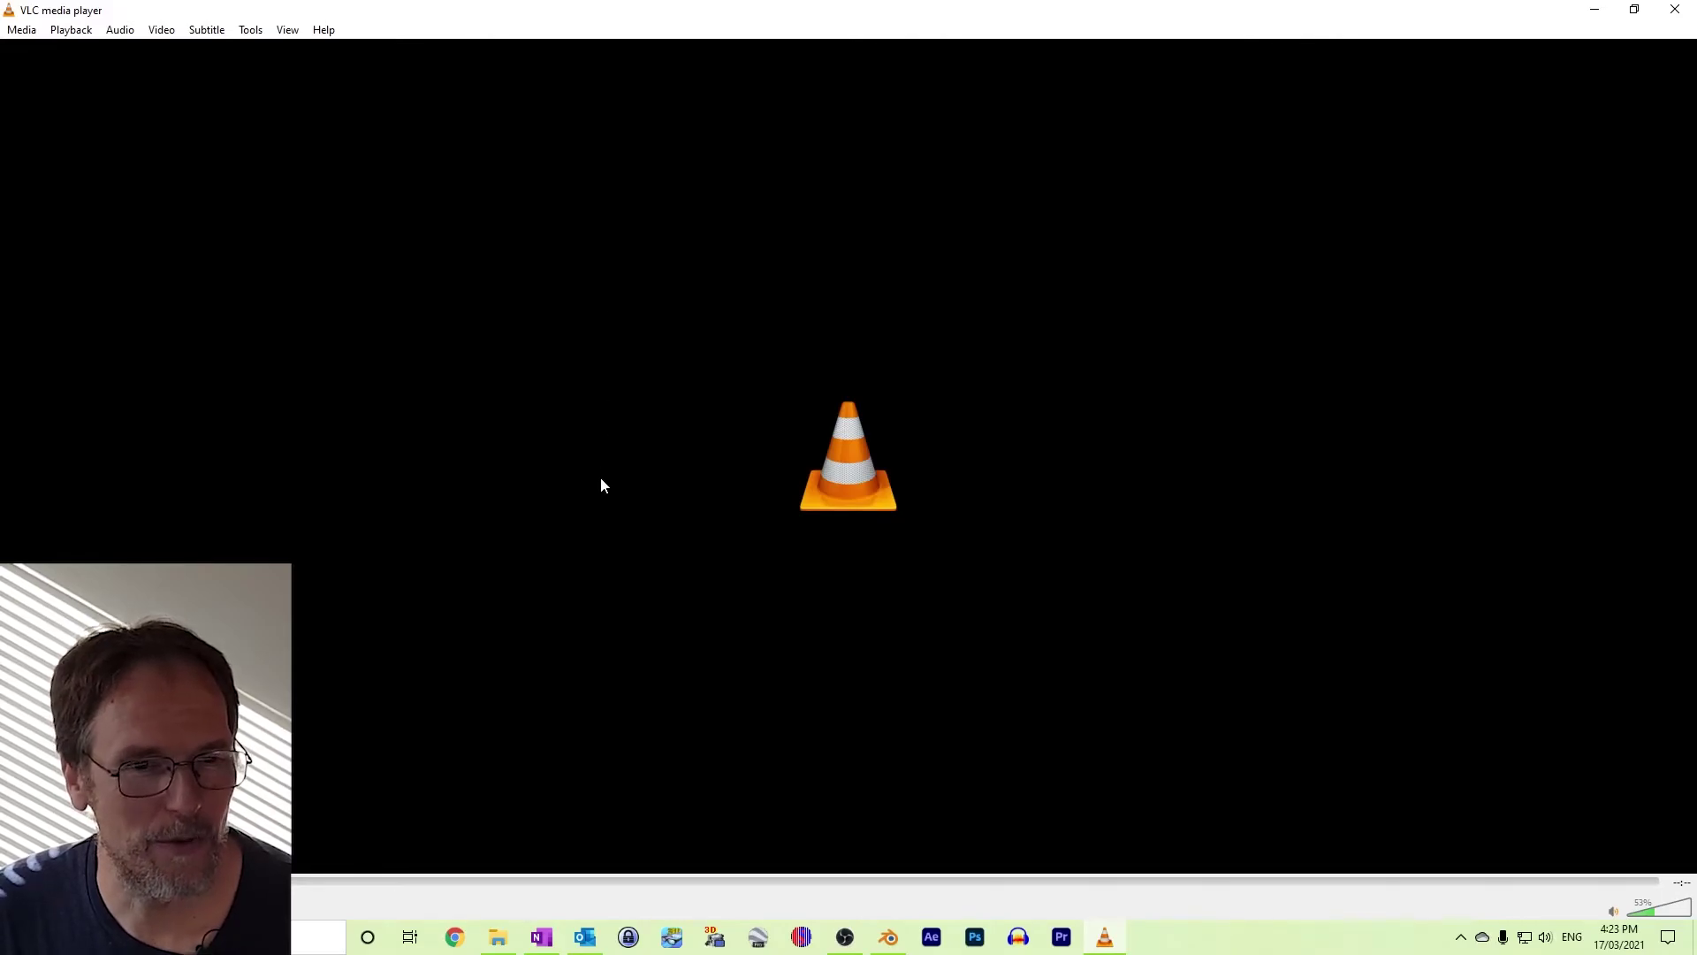
{"action": "left_click", "coordinate": [1673, 13]}
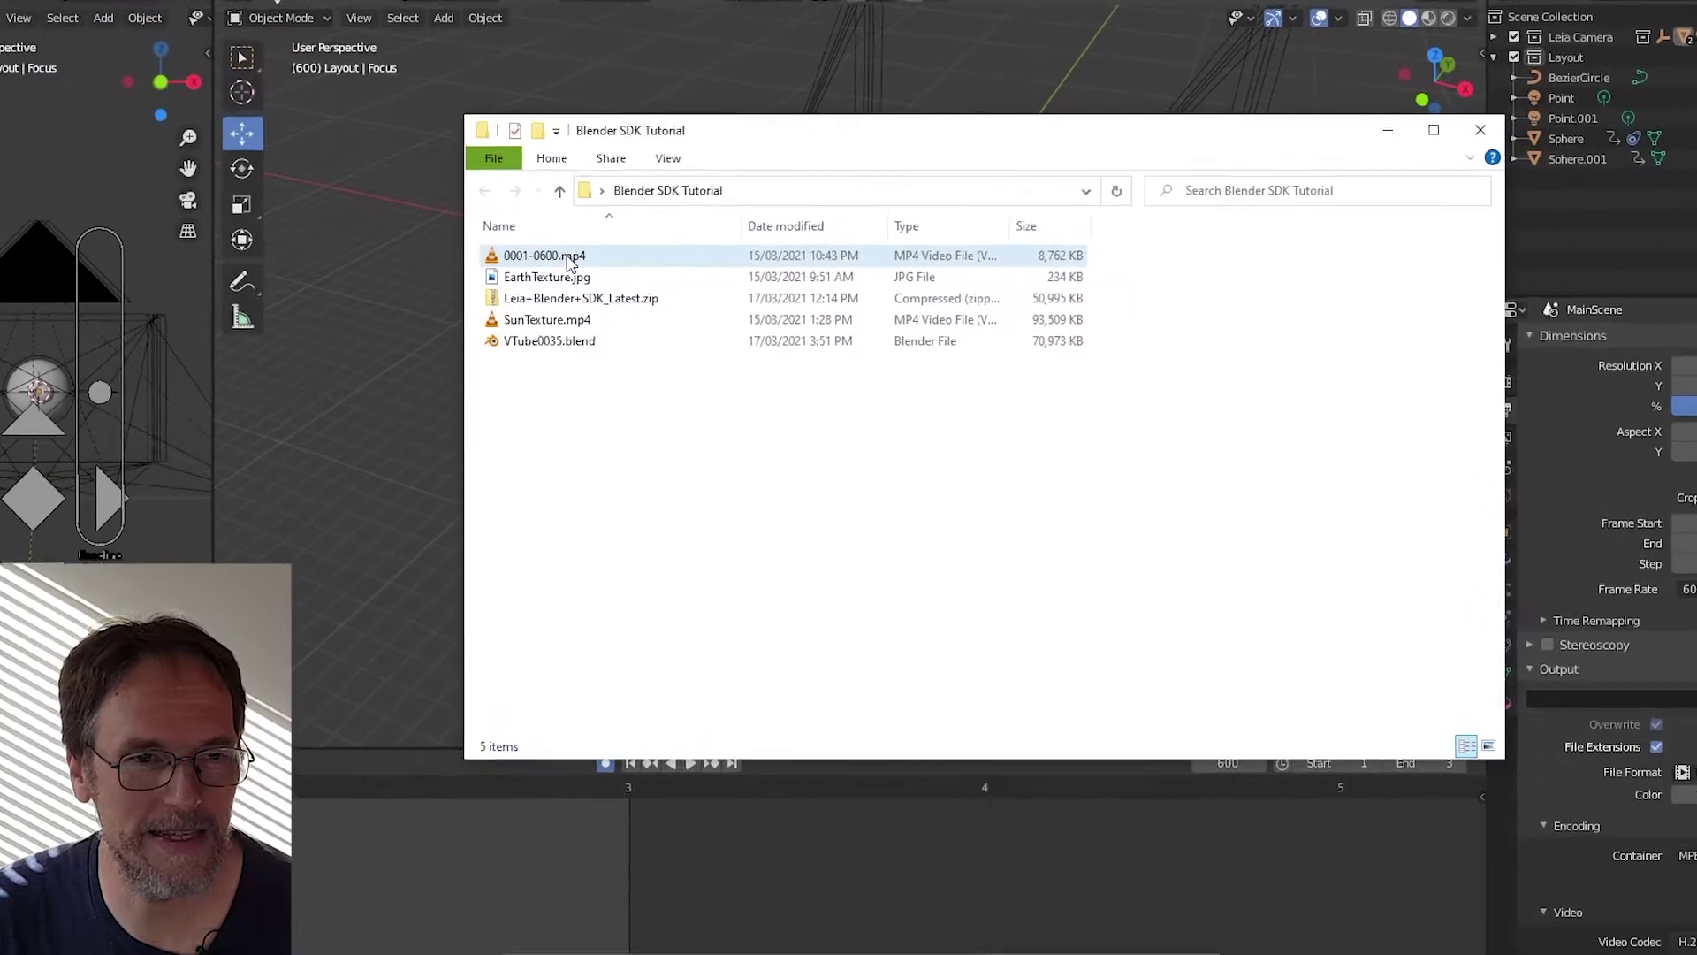
Add the suffix _2x2 to 0001-0600.mp4, making it 0001-0600_2x2.mp4
{"action": "left_click", "coordinate": [605, 288]}
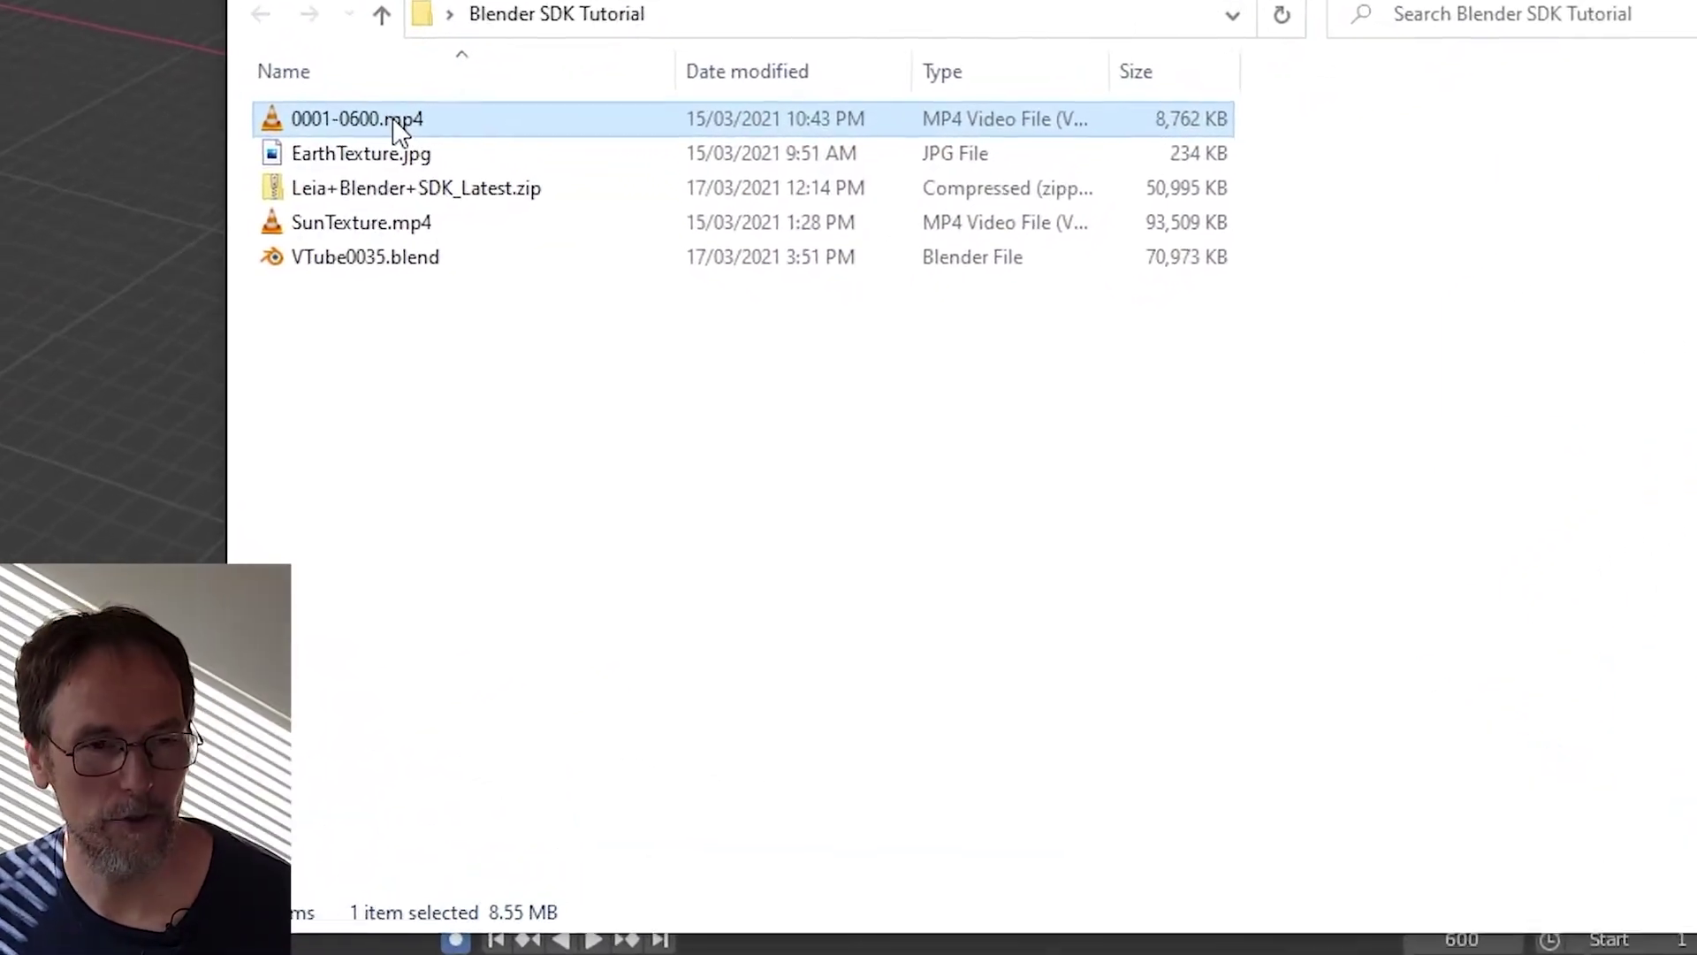
{"action": "left_click", "coordinate": [395, 121]}
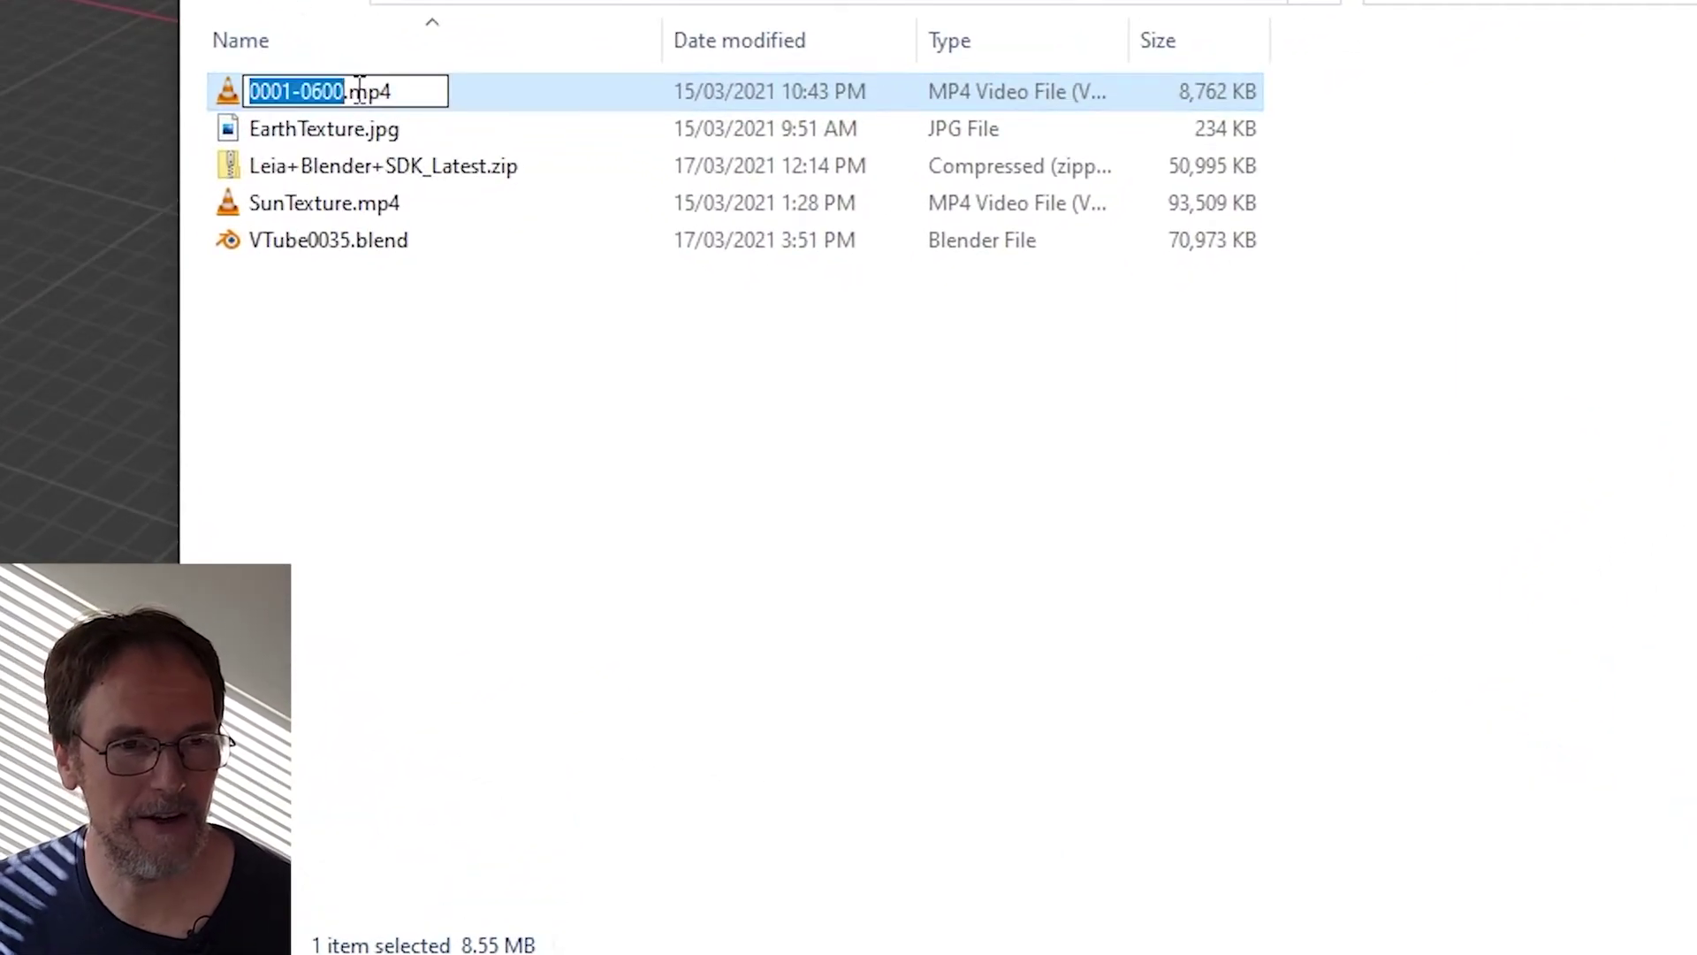
{"action": "left_click", "coordinate": [343, 94]}
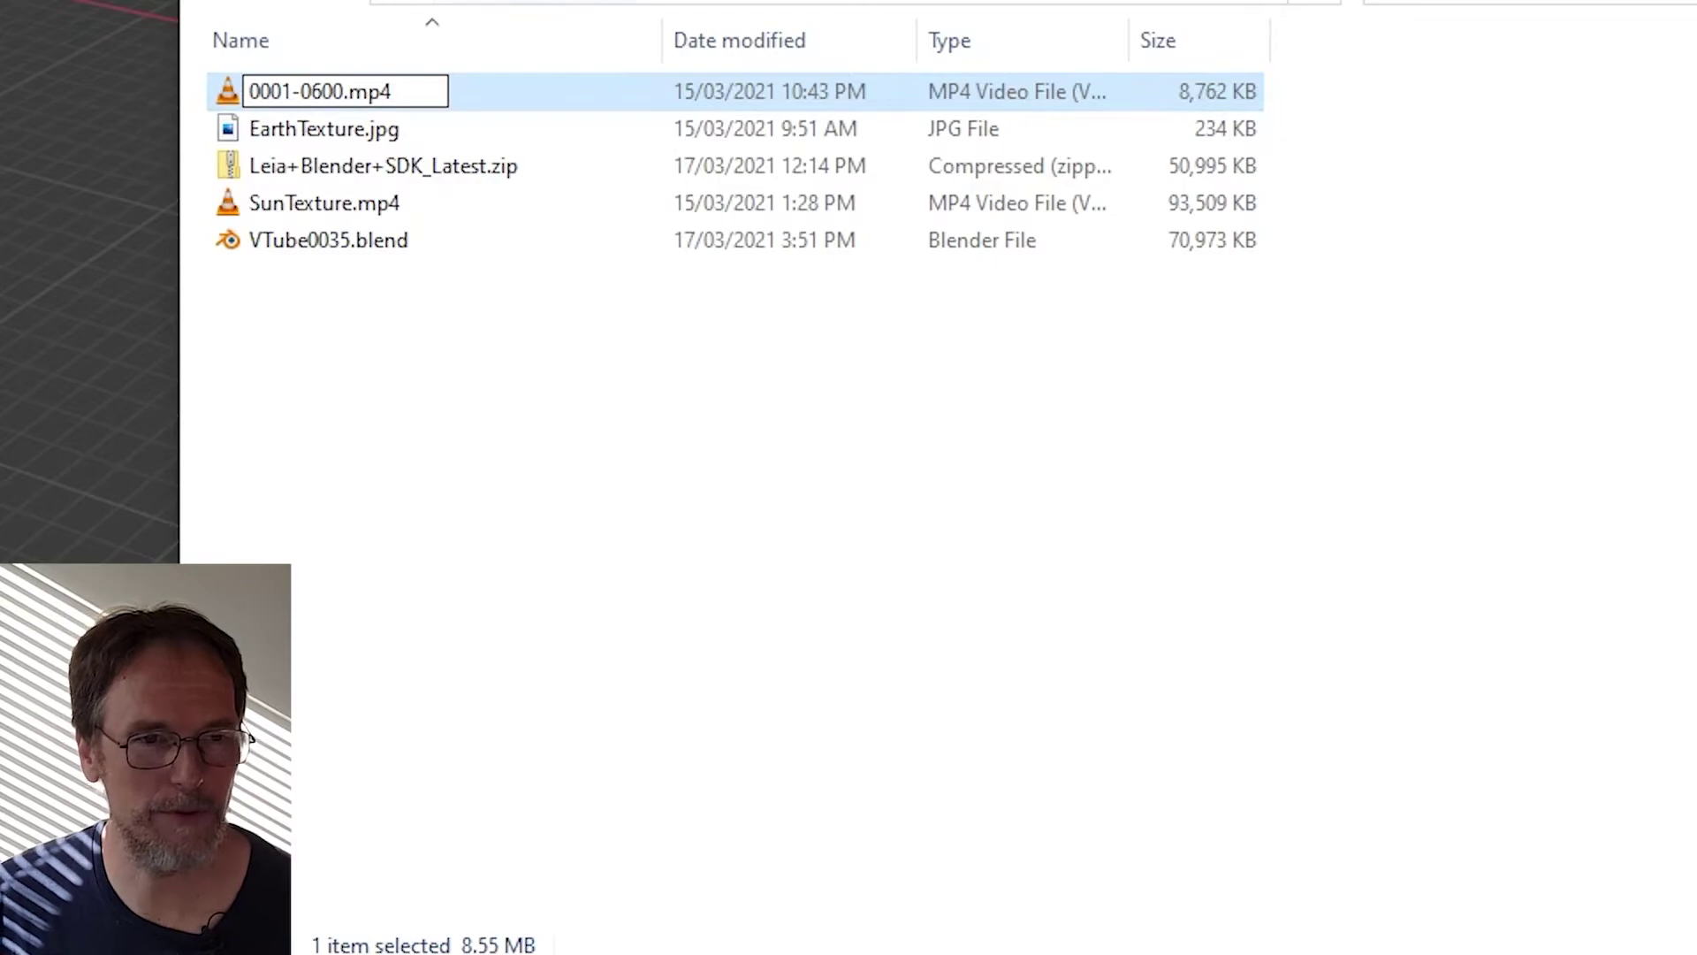
{"action": "type", "text": "_"}
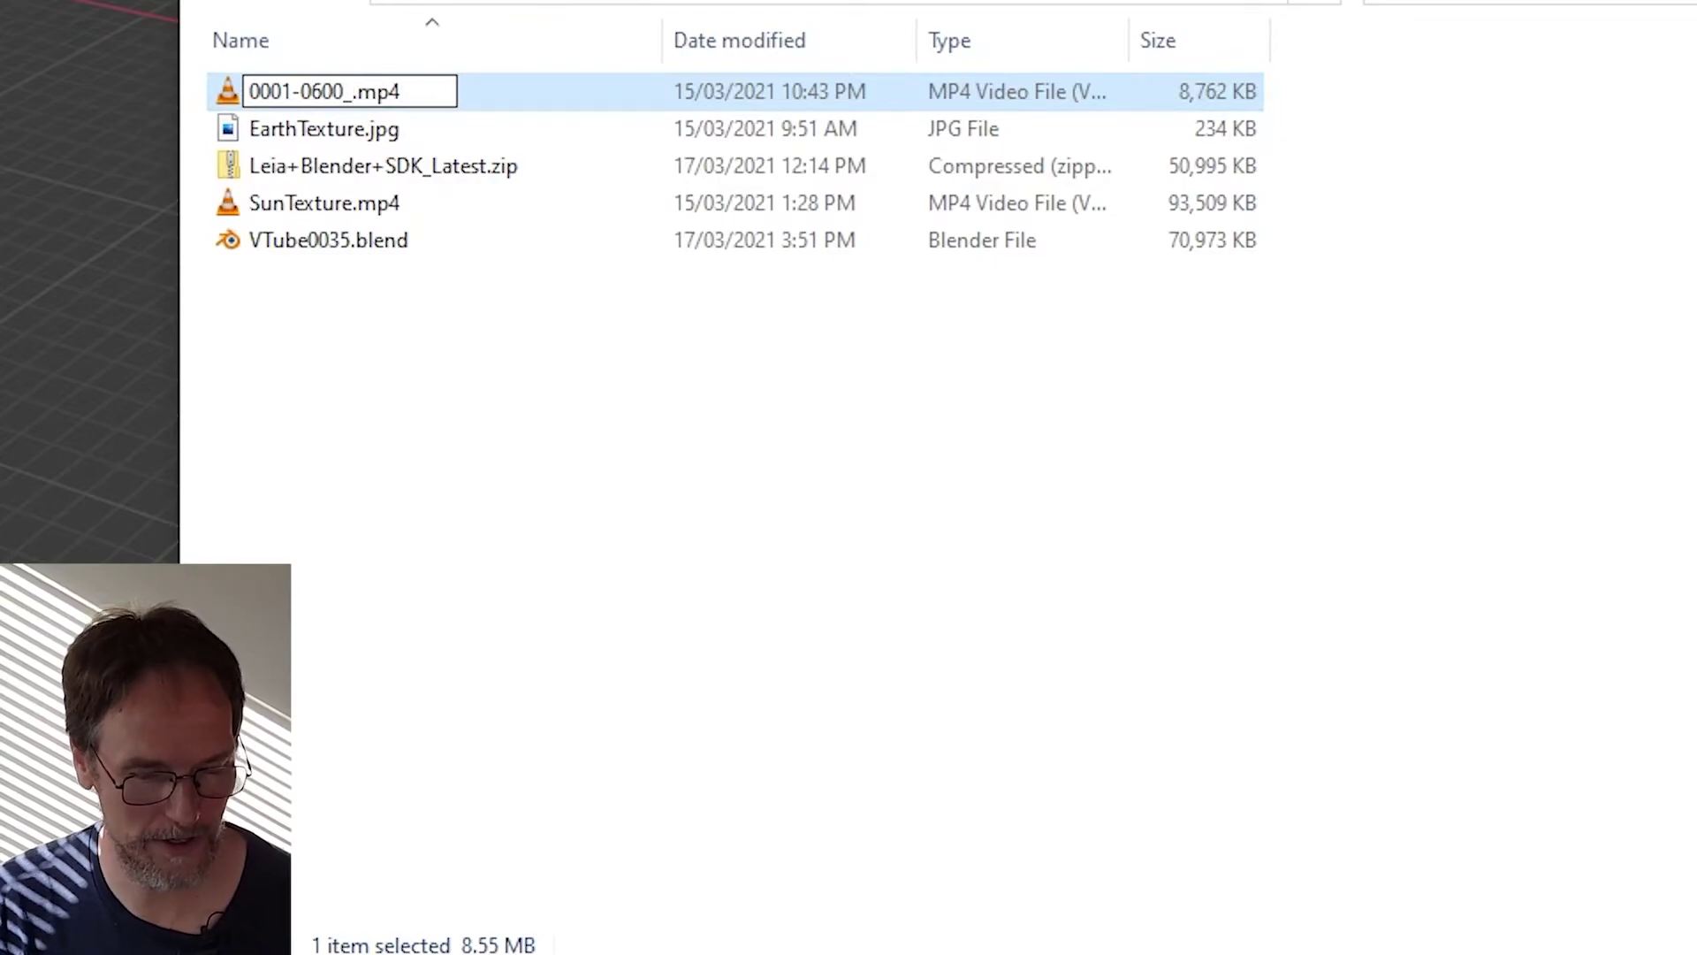
{"action": "type", "text": "2x2"}
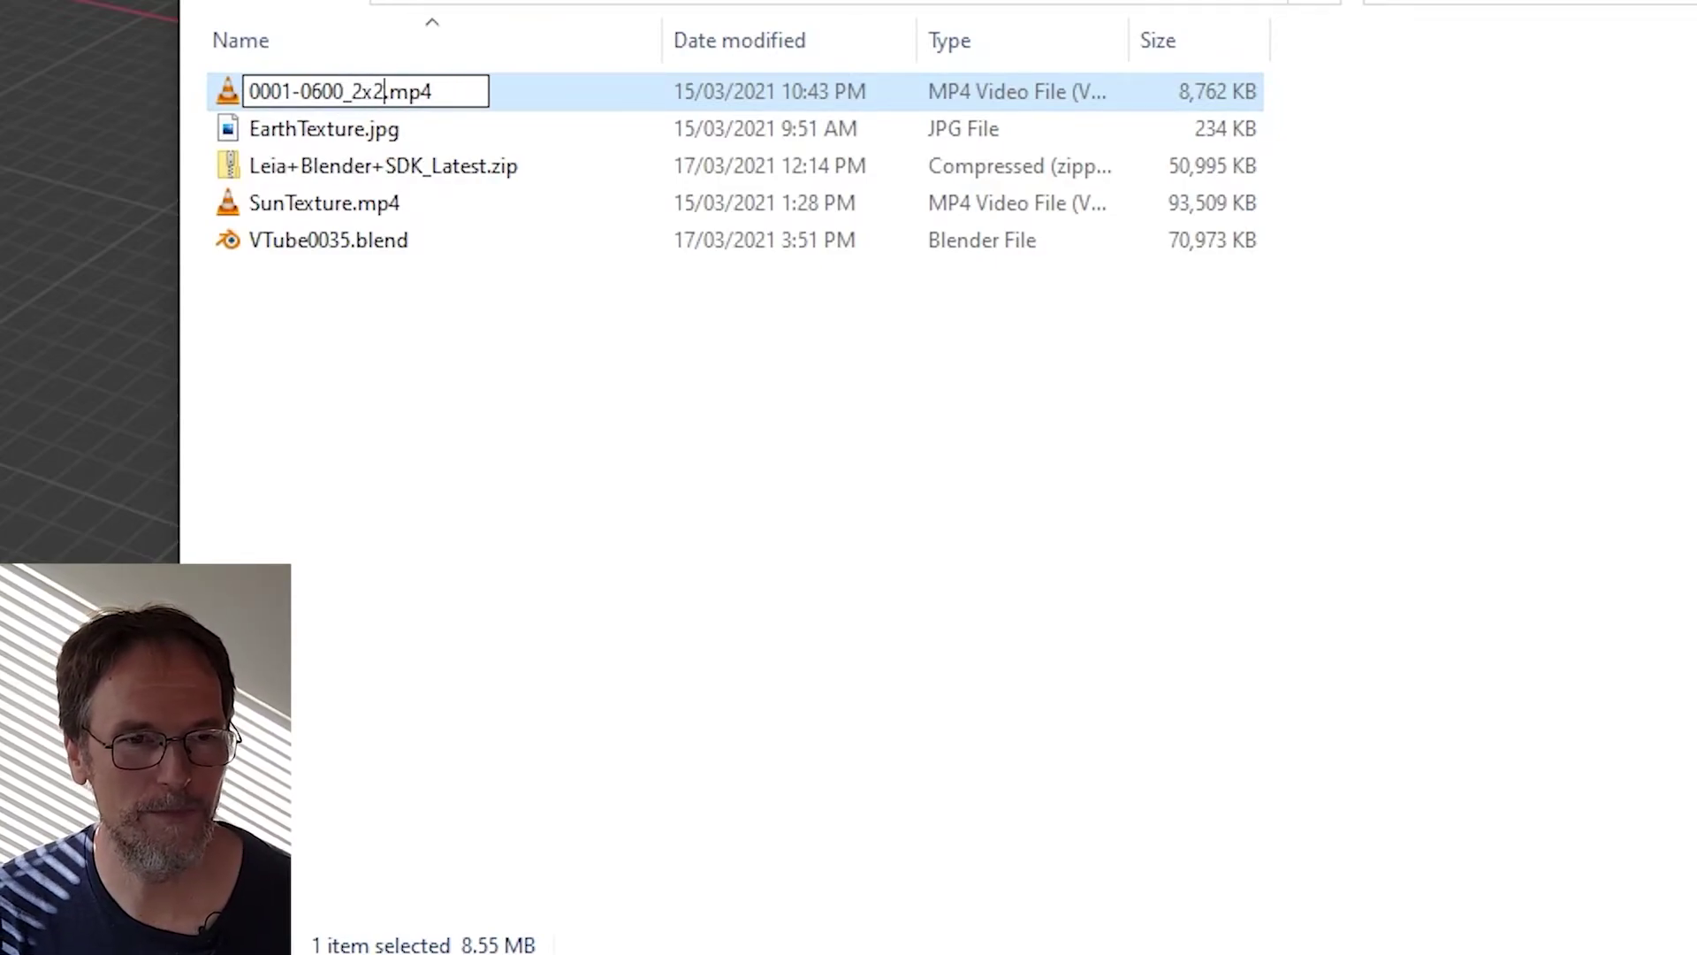
{"action": "key", "text": "Return"}
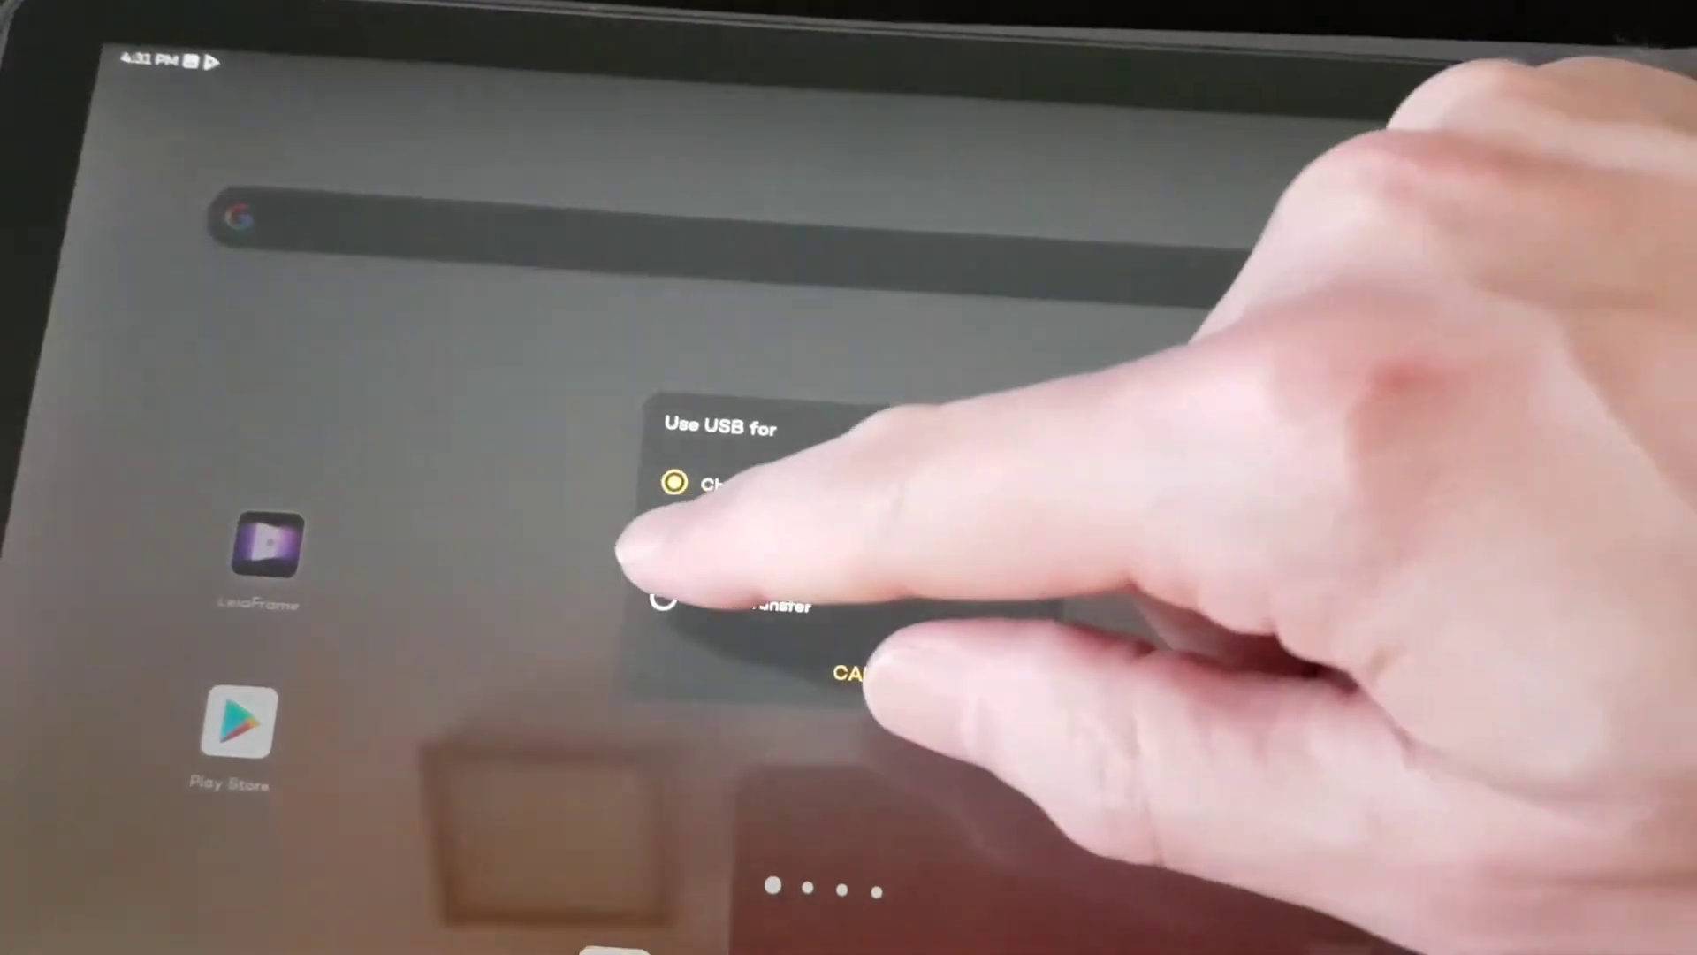
Set the tablet's USB connection to file transfer and arrange This PC beside the tutorial folder
{"action": "left_click", "coordinate": [670, 541]}
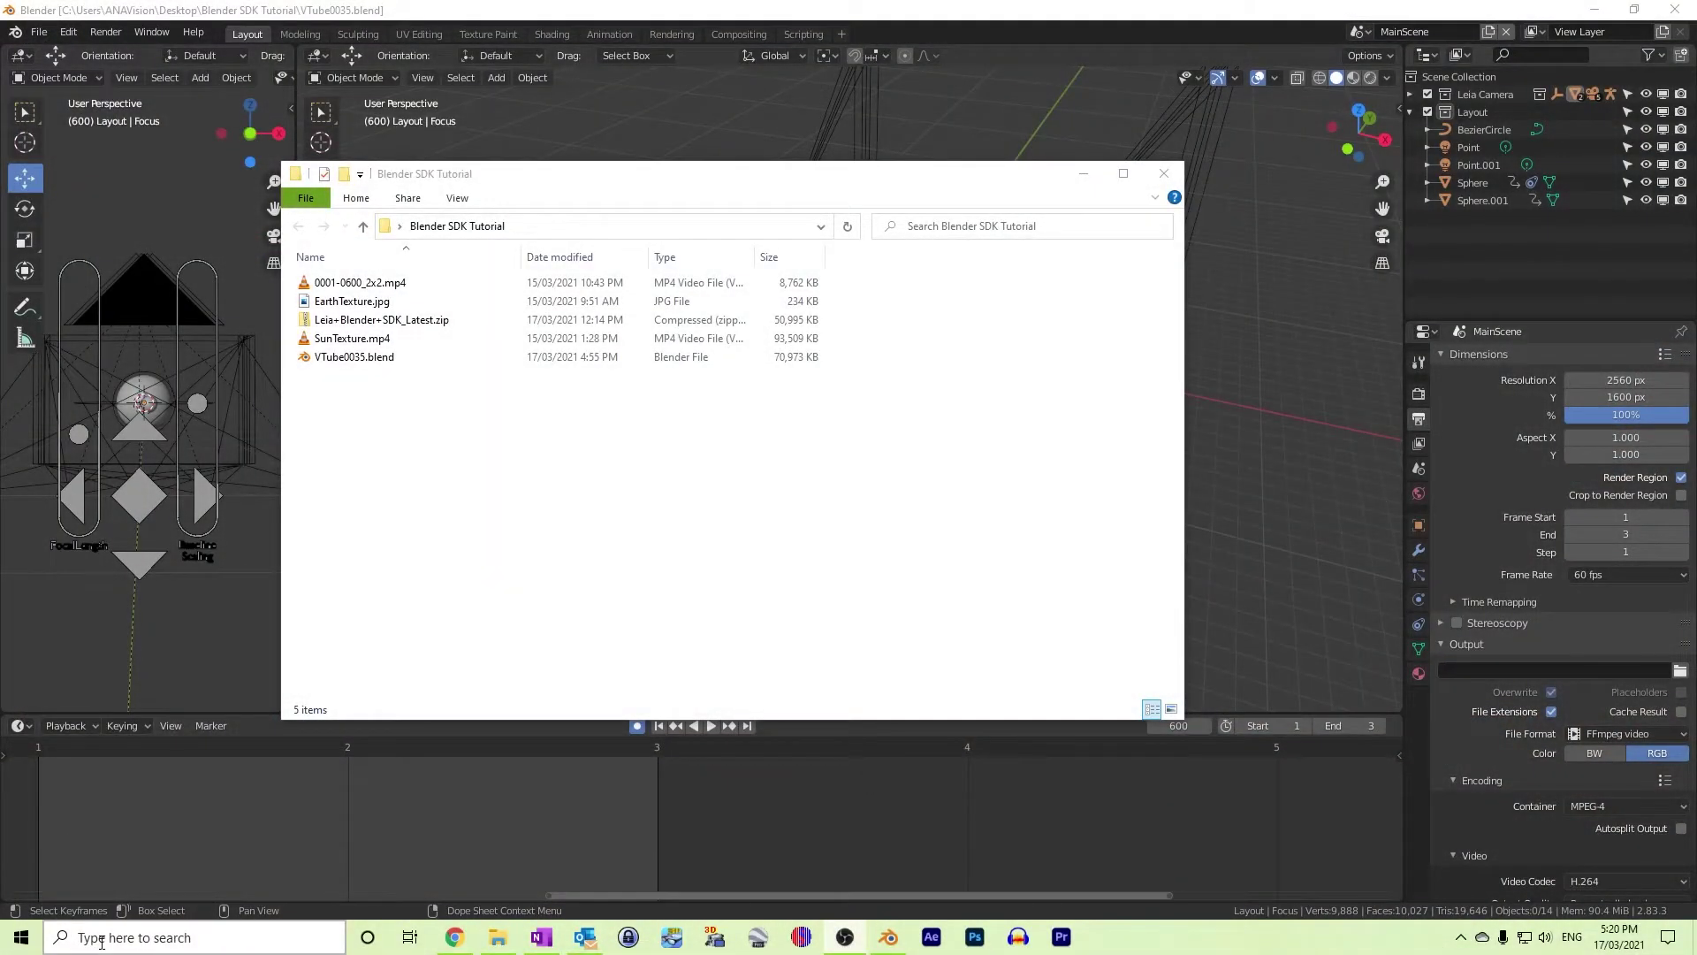
{"action": "left_click", "coordinate": [102, 942]}
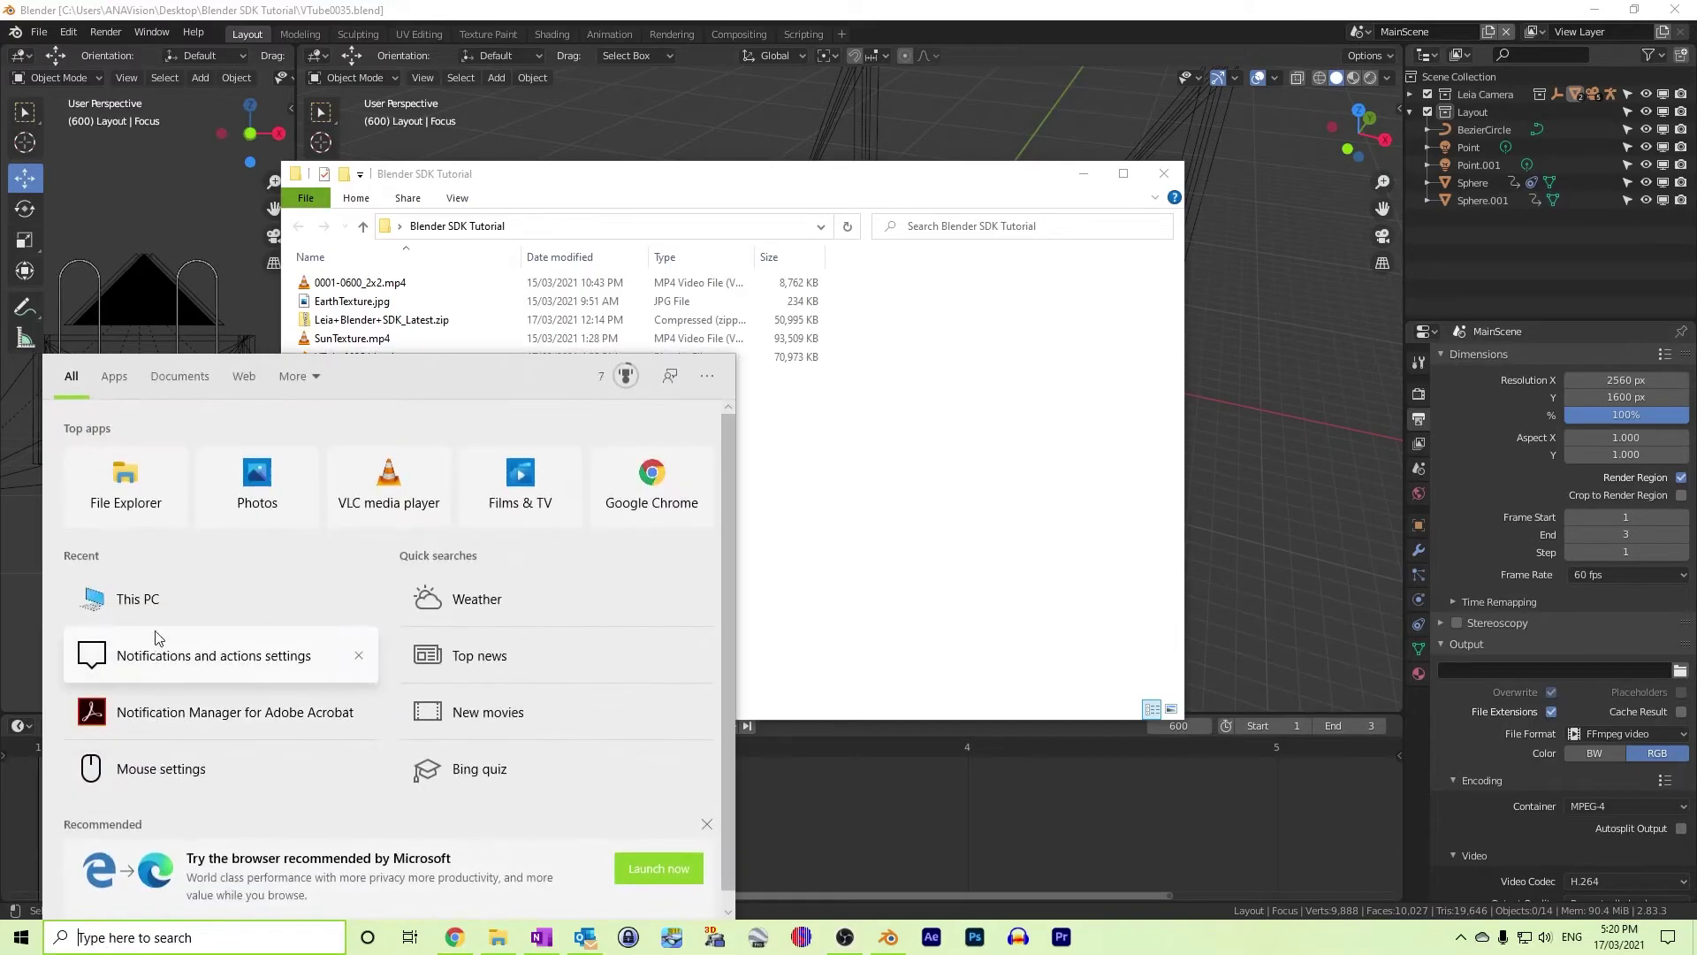
{"action": "left_click", "coordinate": [157, 608]}
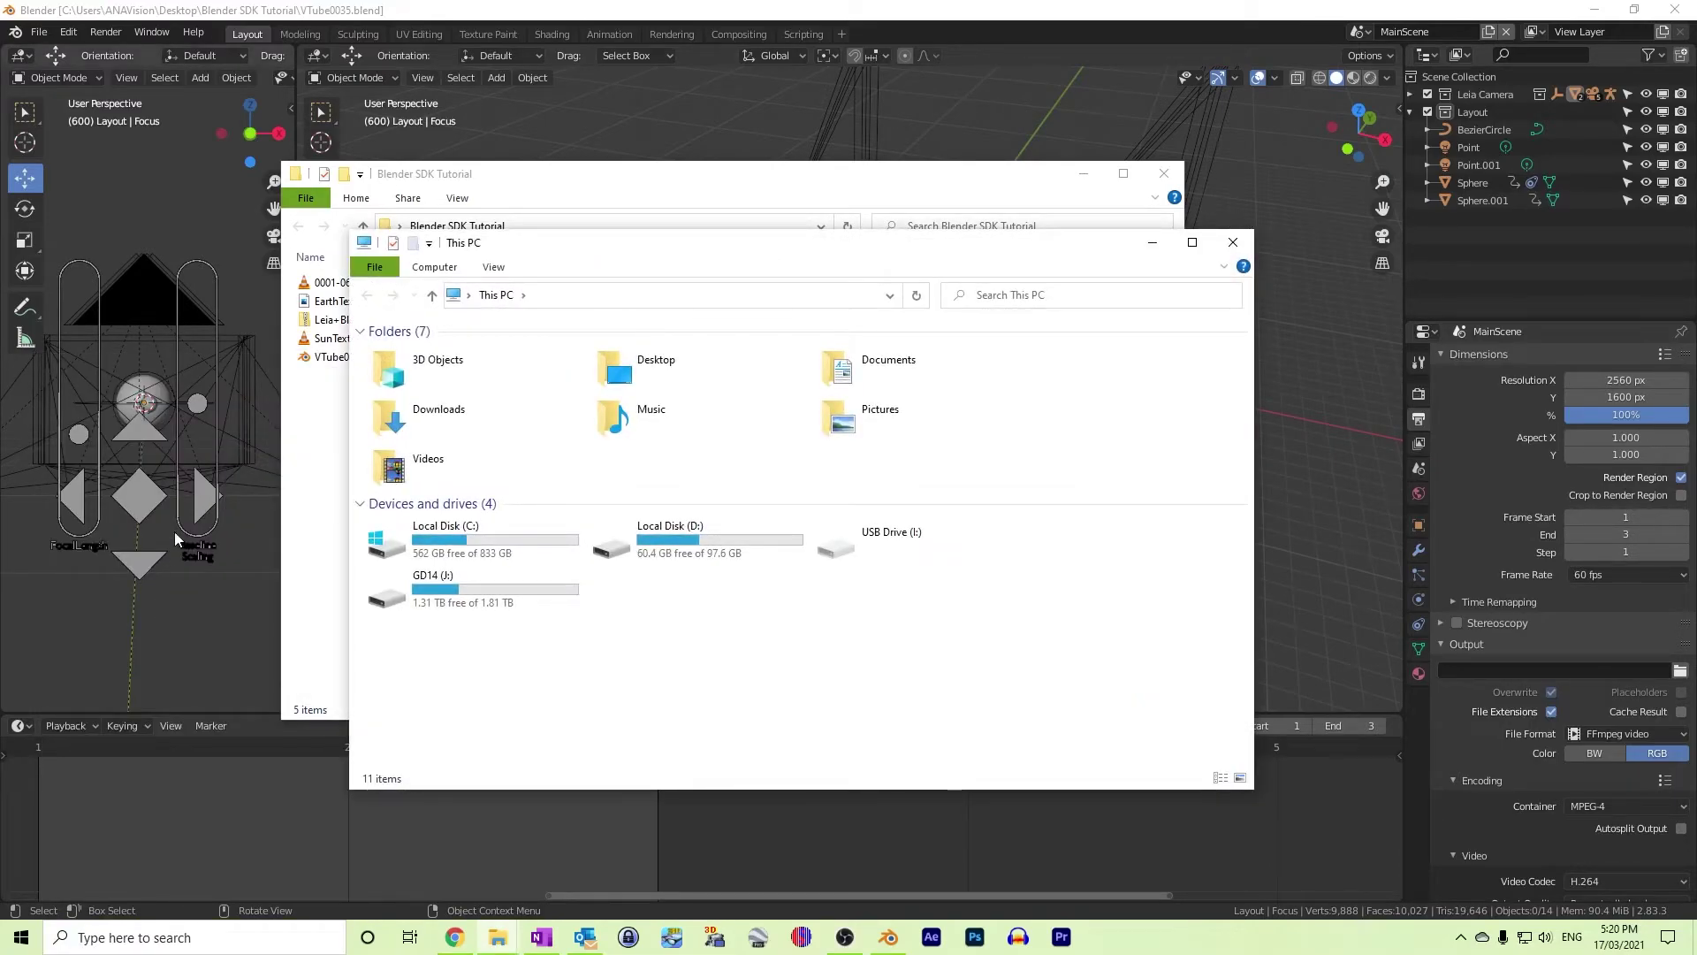
{"action": "left_click_drag", "start_coordinate": [569, 242], "coordinate": [975, 303]}
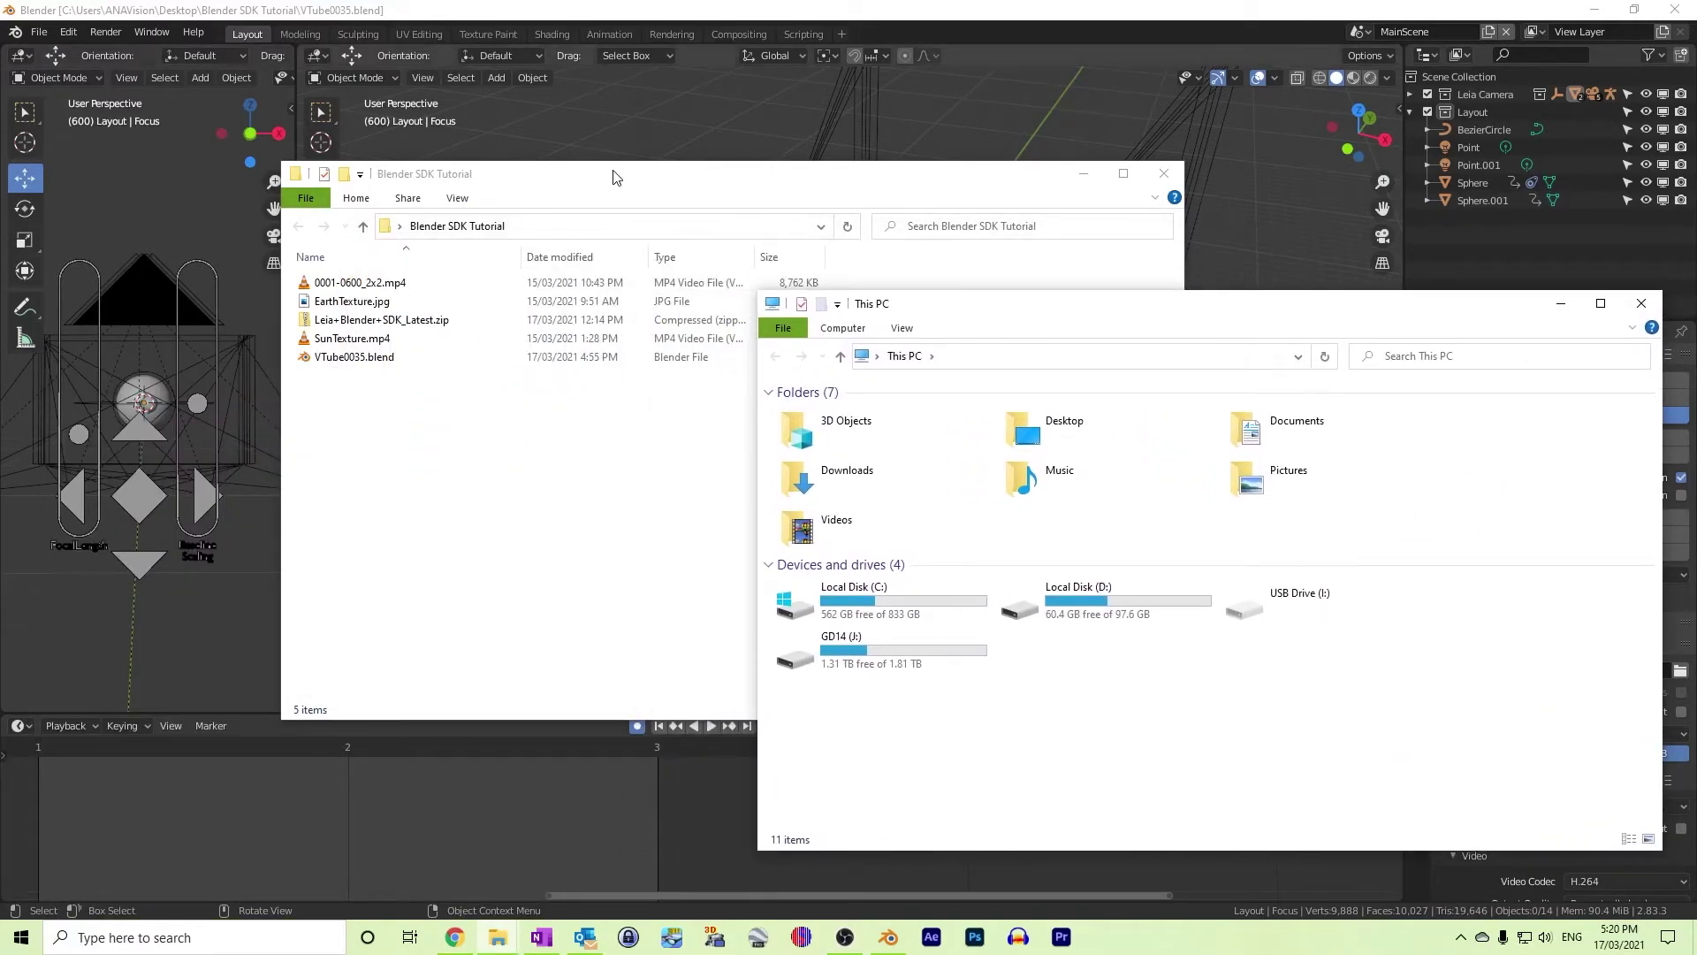
{"action": "left_click_drag", "start_coordinate": [616, 177], "coordinate": [395, 99]}
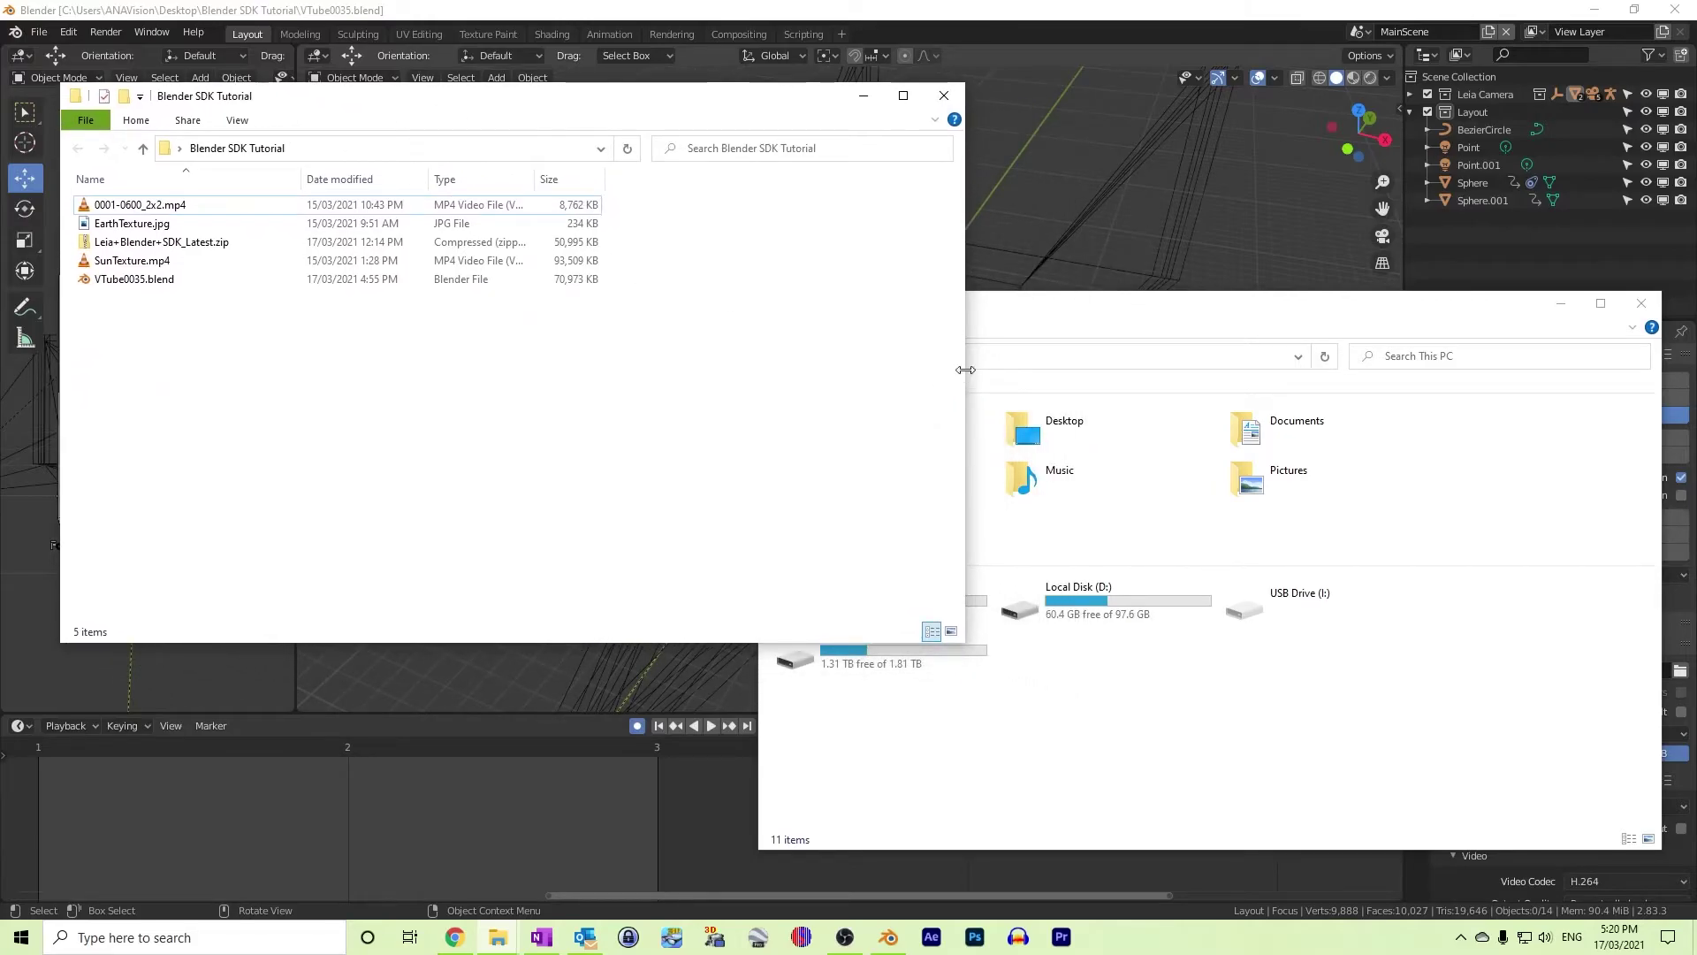
{"action": "left_click_drag", "start_coordinate": [966, 370], "coordinate": [737, 370]}
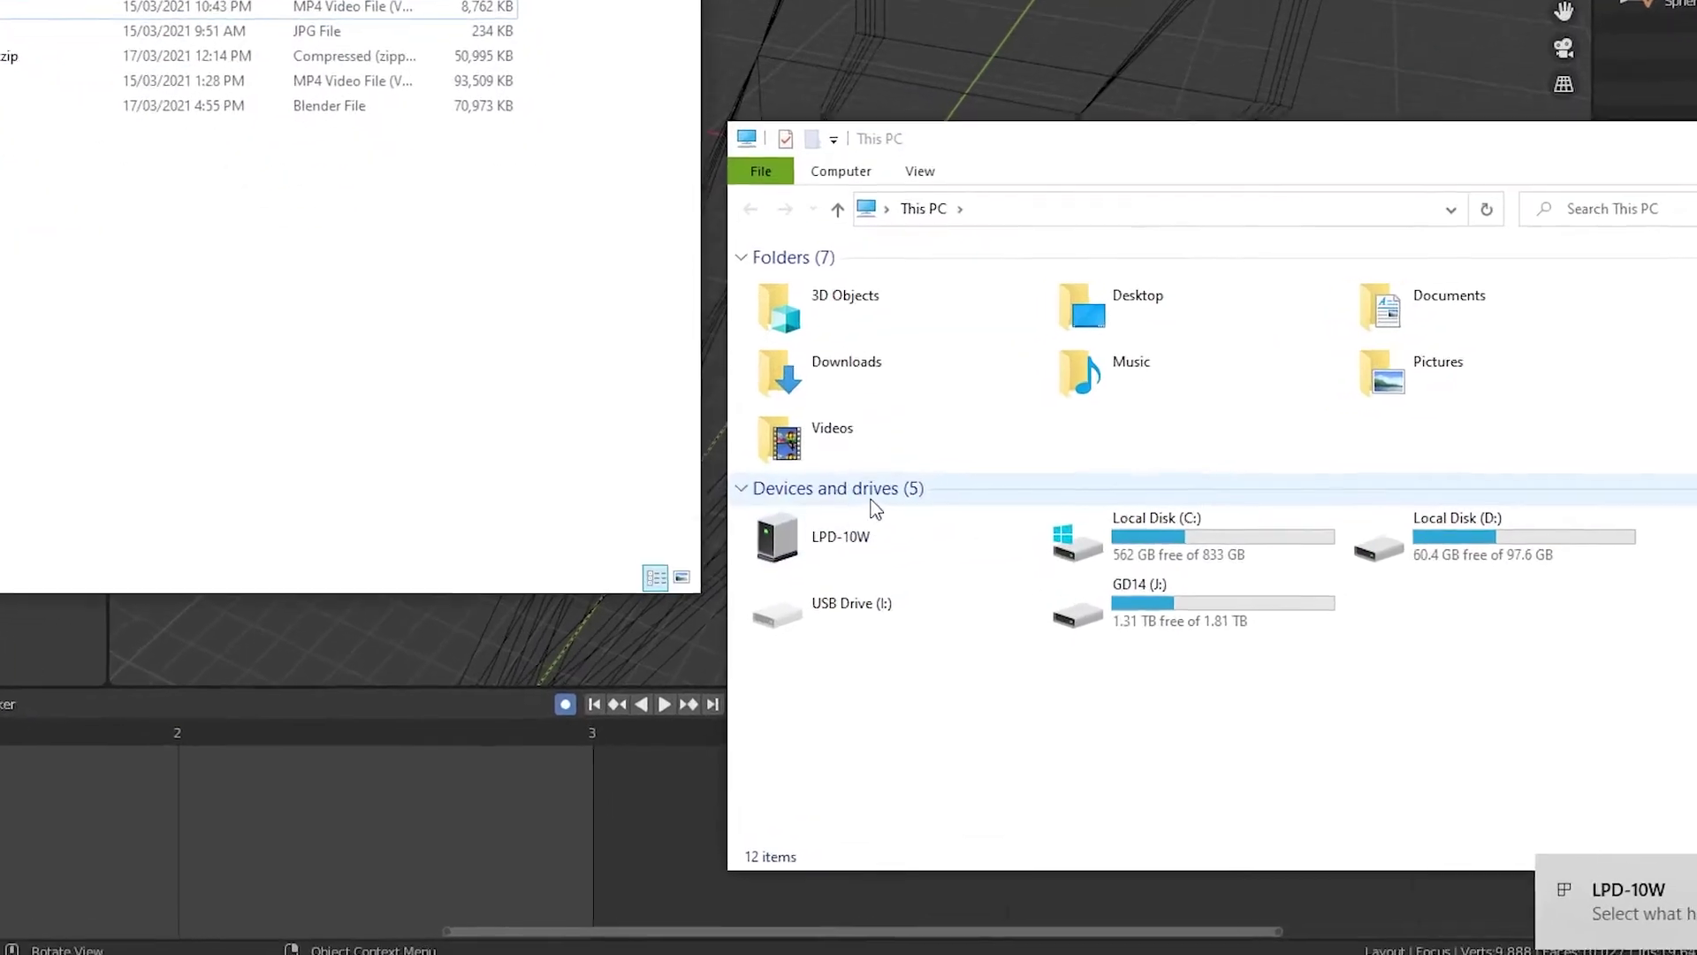
Browse to the Movies folder on the LPD-10W tablet's internal shared storage
{"action": "left_click", "coordinate": [836, 544]}
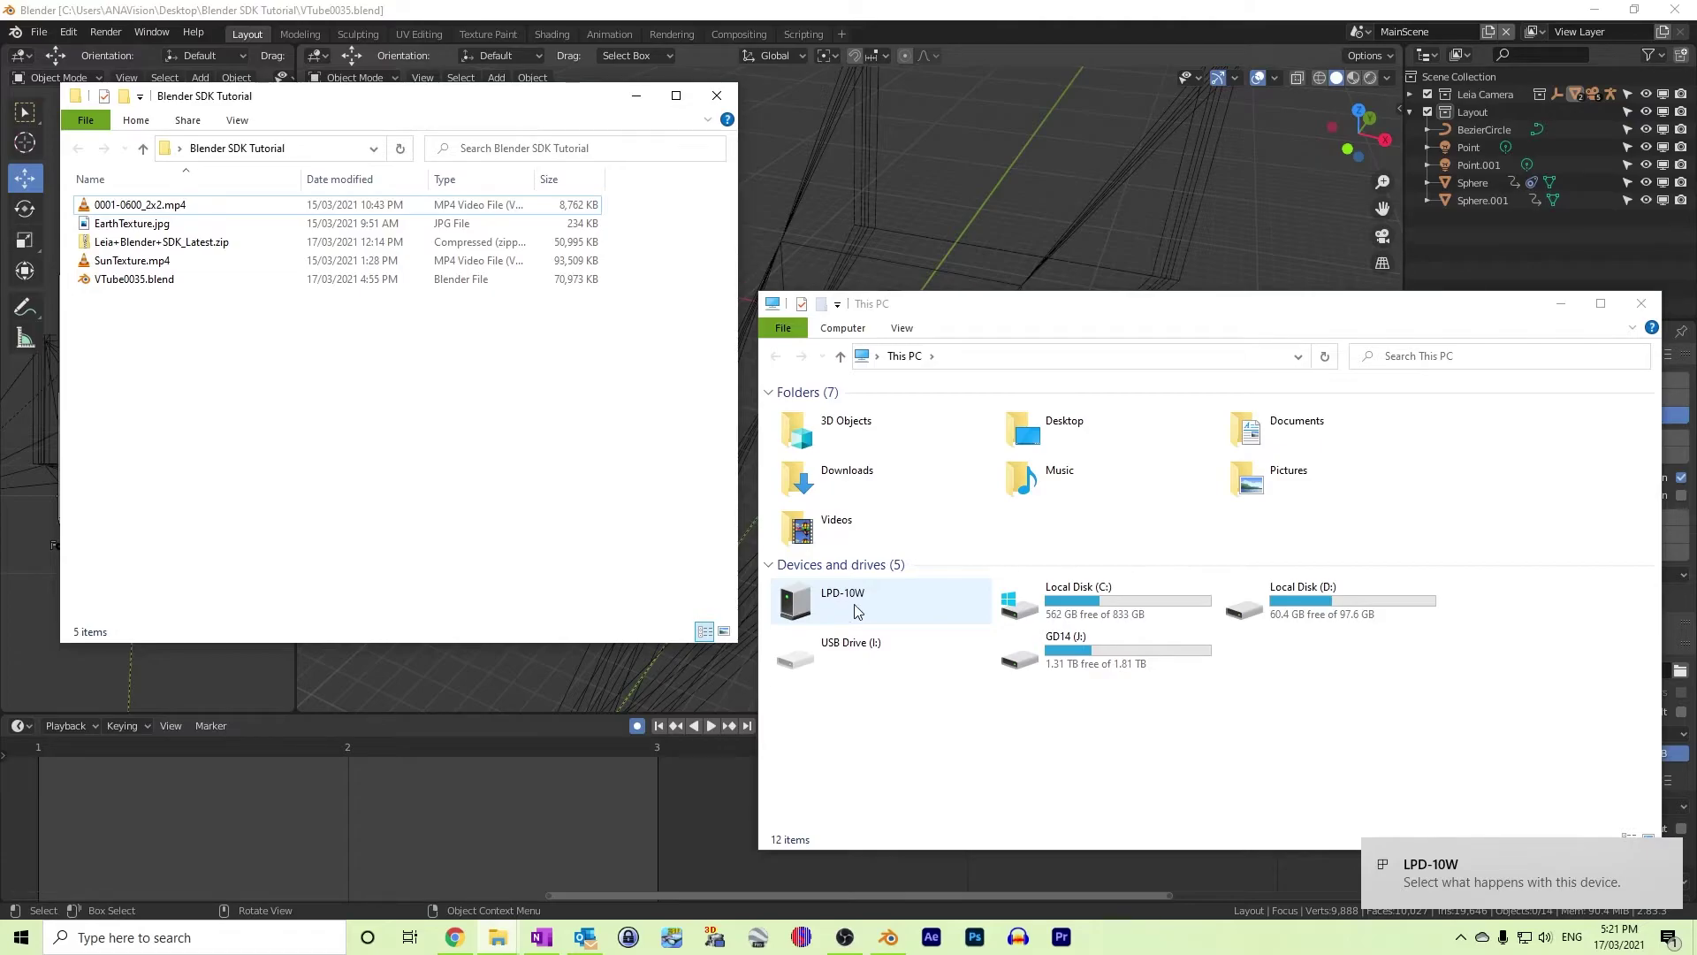
{"action": "double_click", "coordinate": [856, 611]}
{"action": "double_click", "coordinate": [893, 405]}
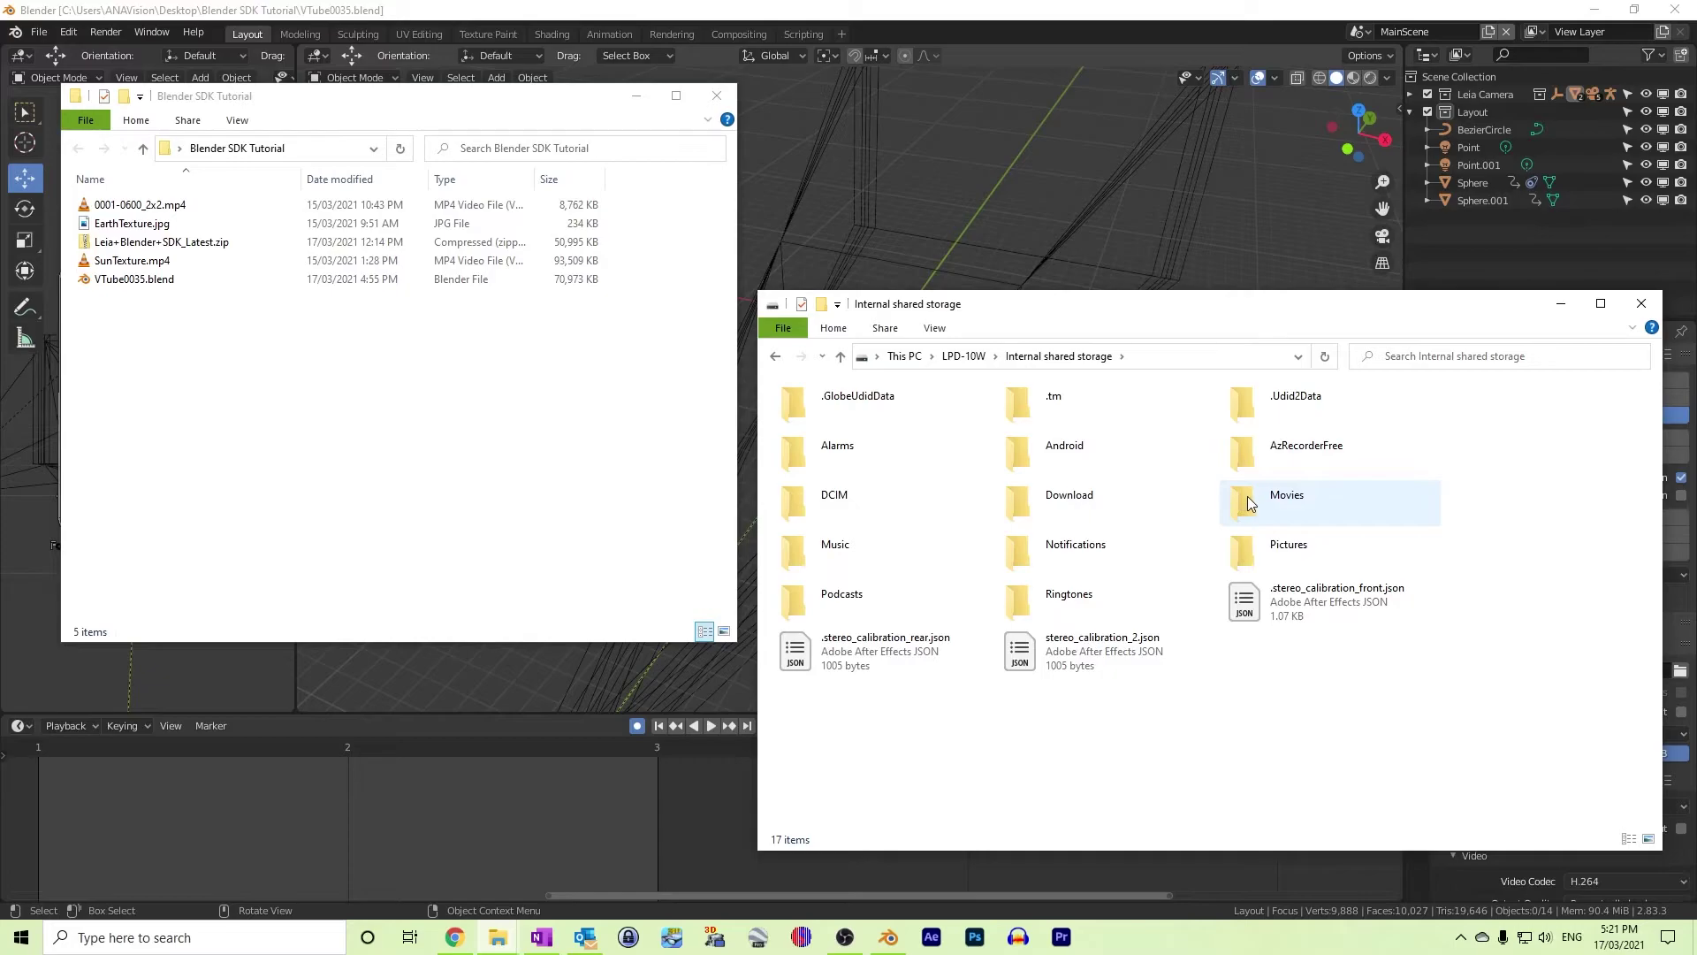
{"action": "double_click", "coordinate": [1250, 503]}
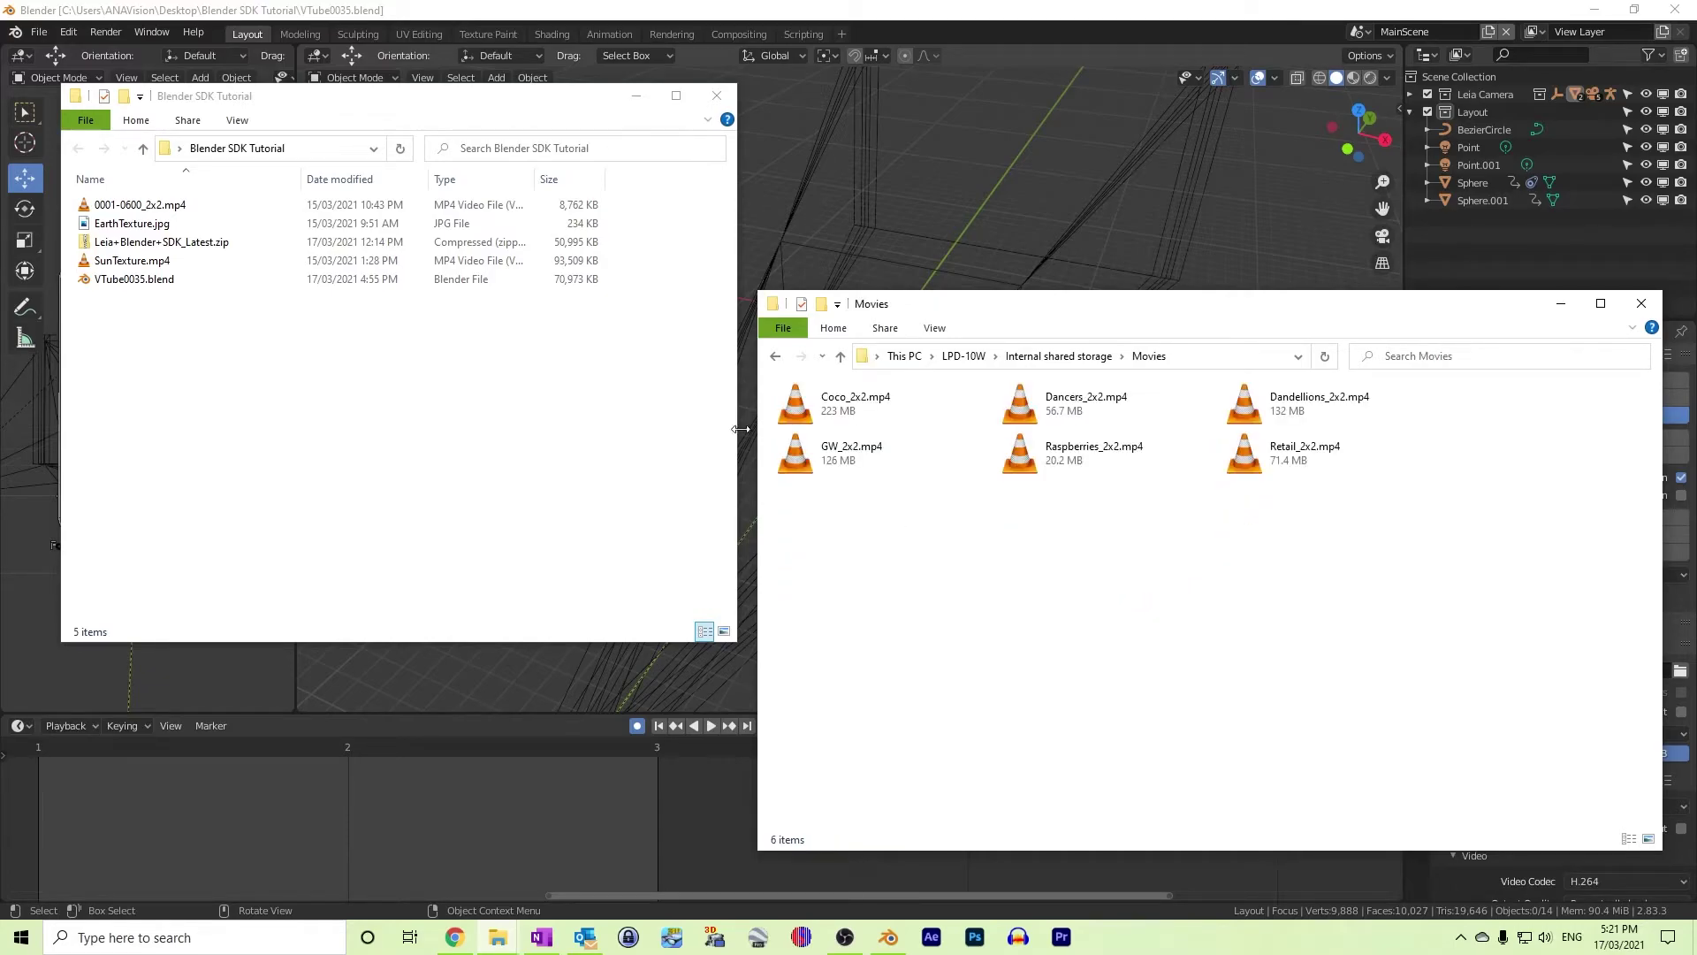
Drag 0001-0600_2x2.mp4 from the Blender SDK Tutorial folder into the tablet's Movies folder
{"action": "left_click", "coordinate": [397, 106]}
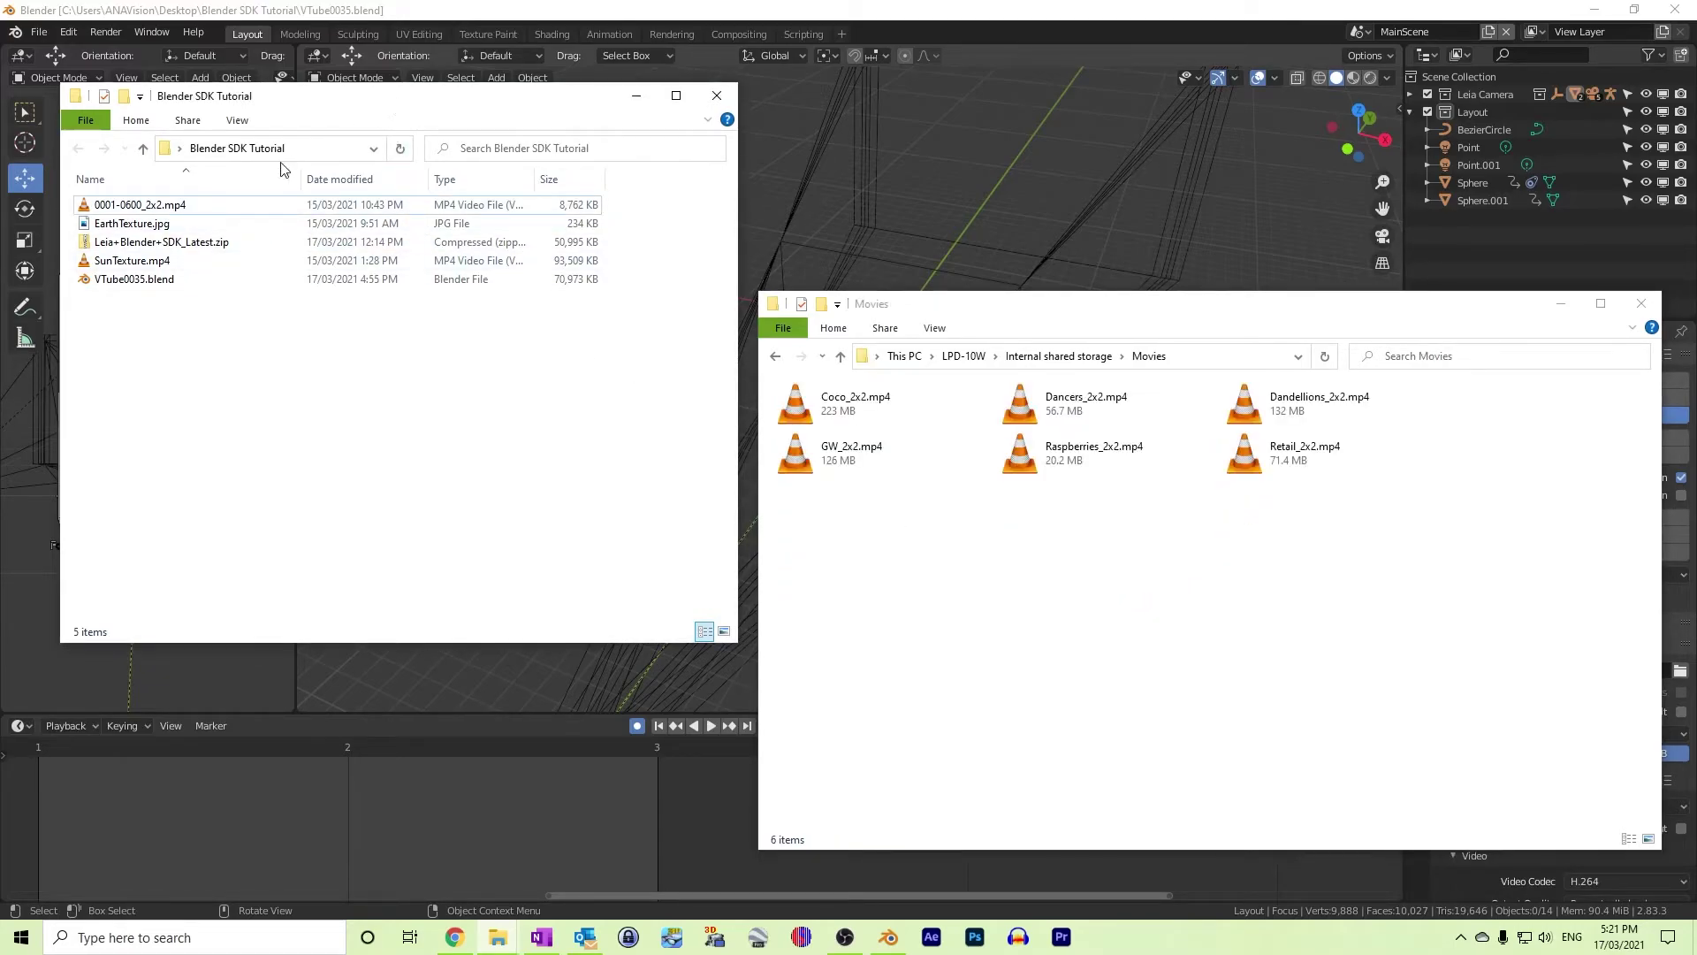
{"action": "left_click", "coordinate": [214, 204]}
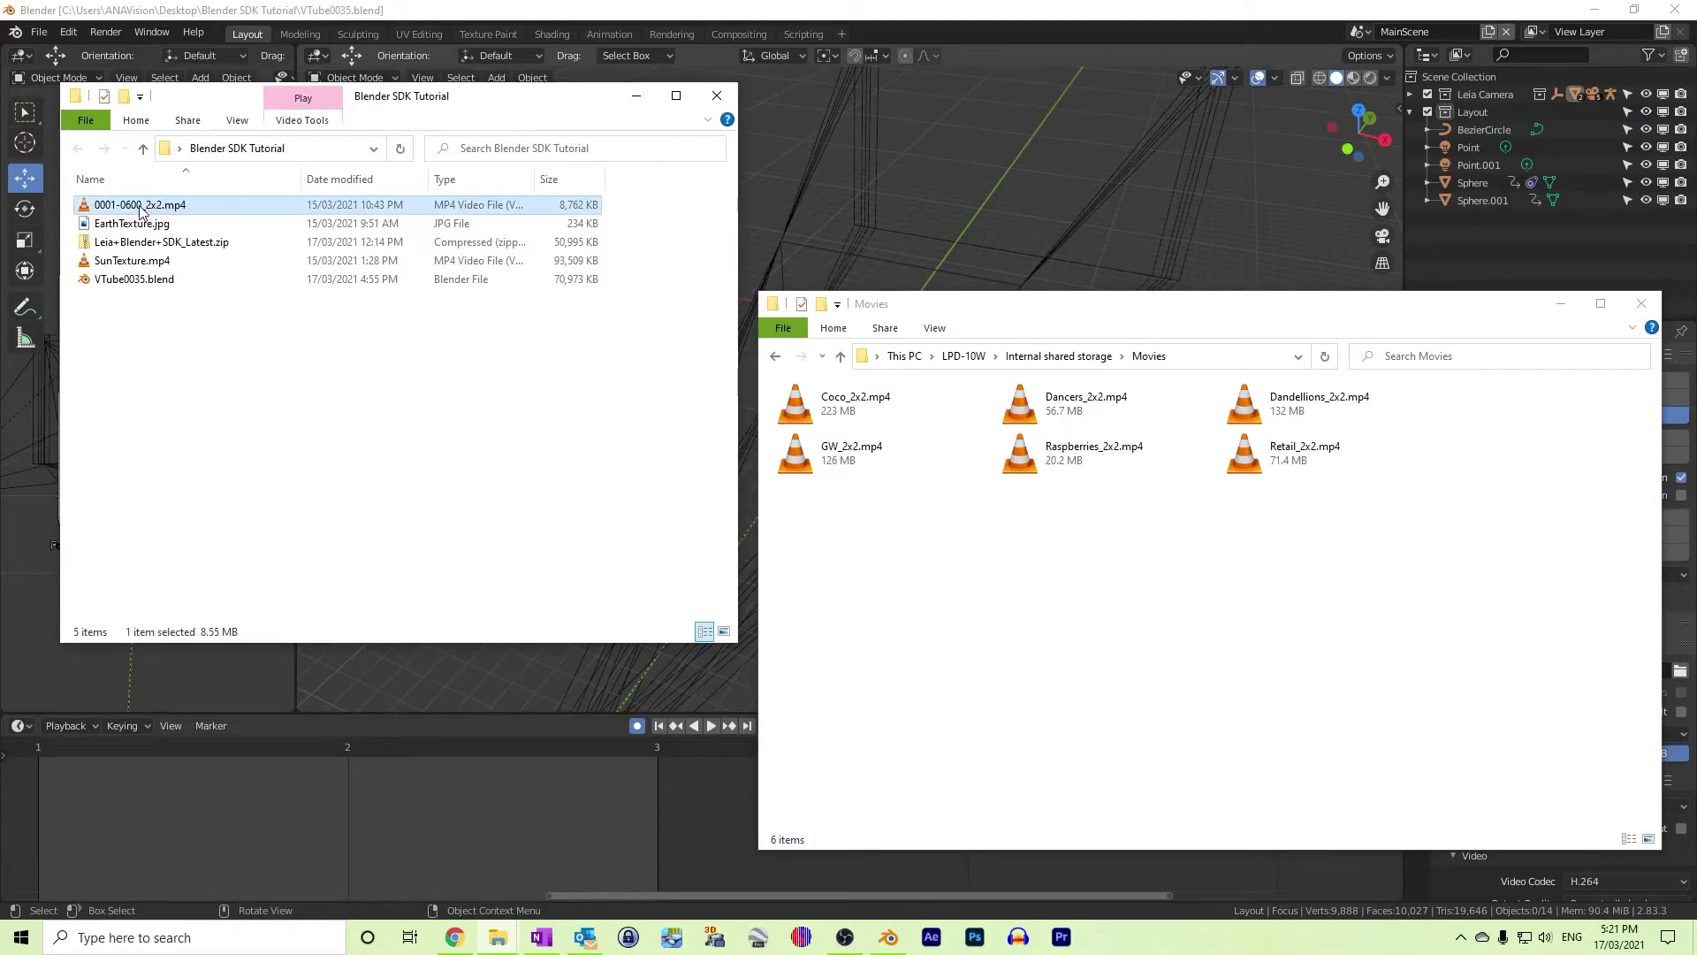
{"action": "left_click_drag", "start_coordinate": [144, 209], "coordinate": [998, 554]}
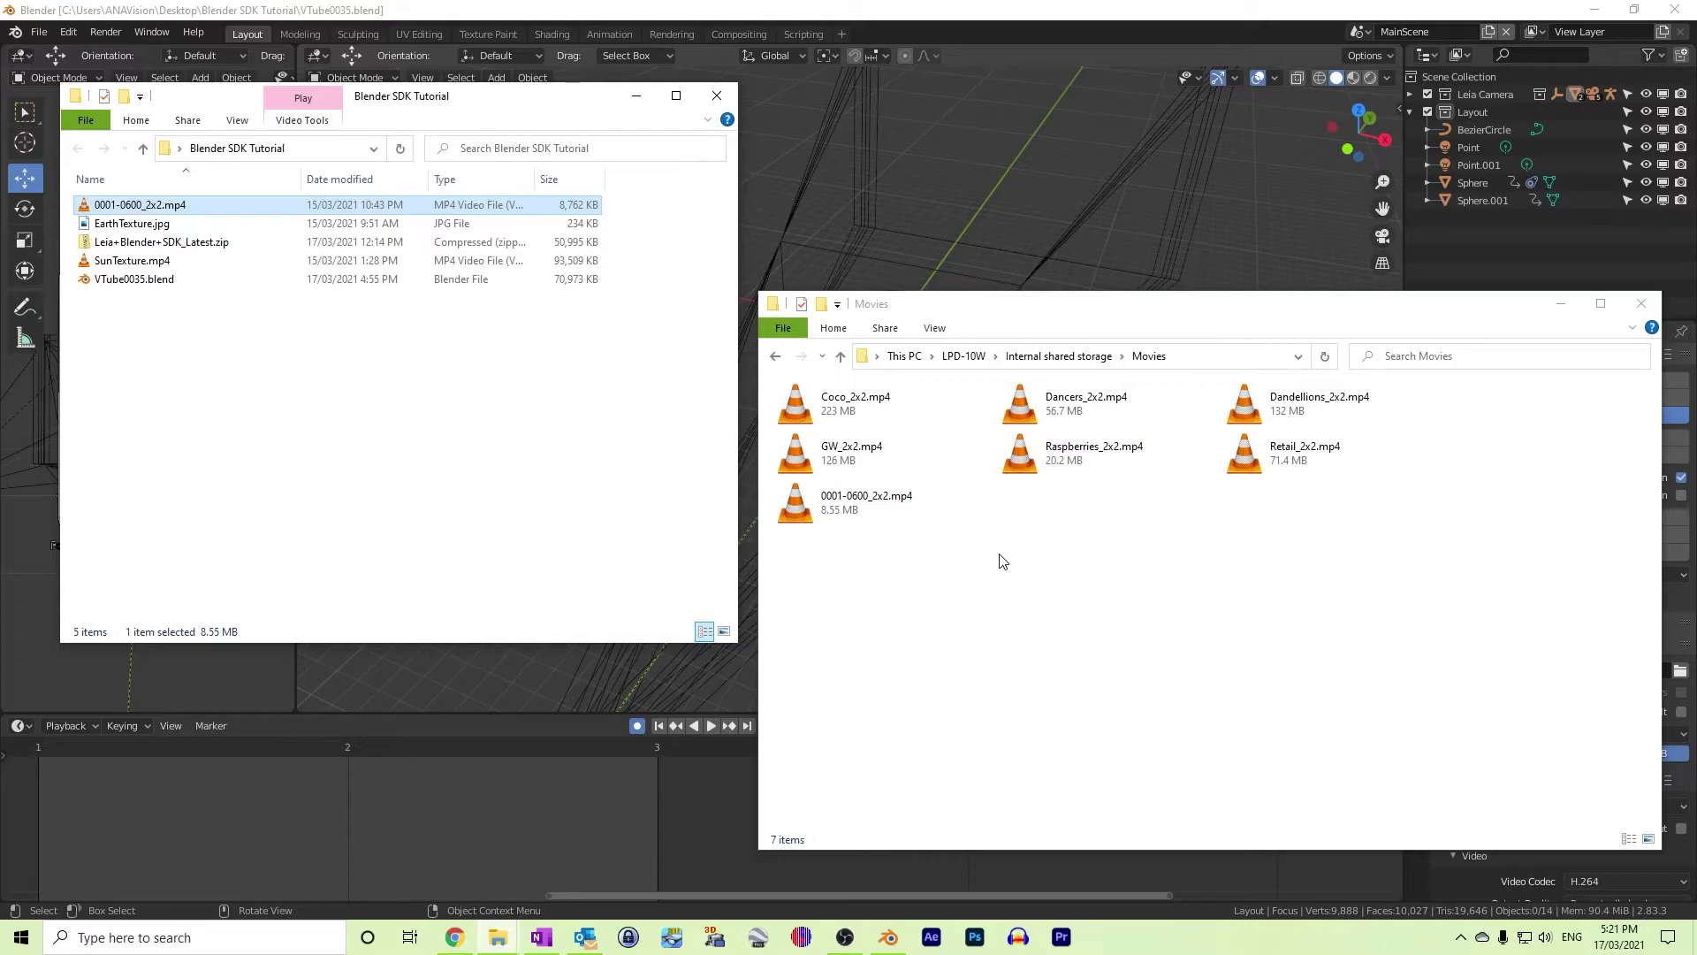
{"action": "left_click", "coordinate": [863, 497]}
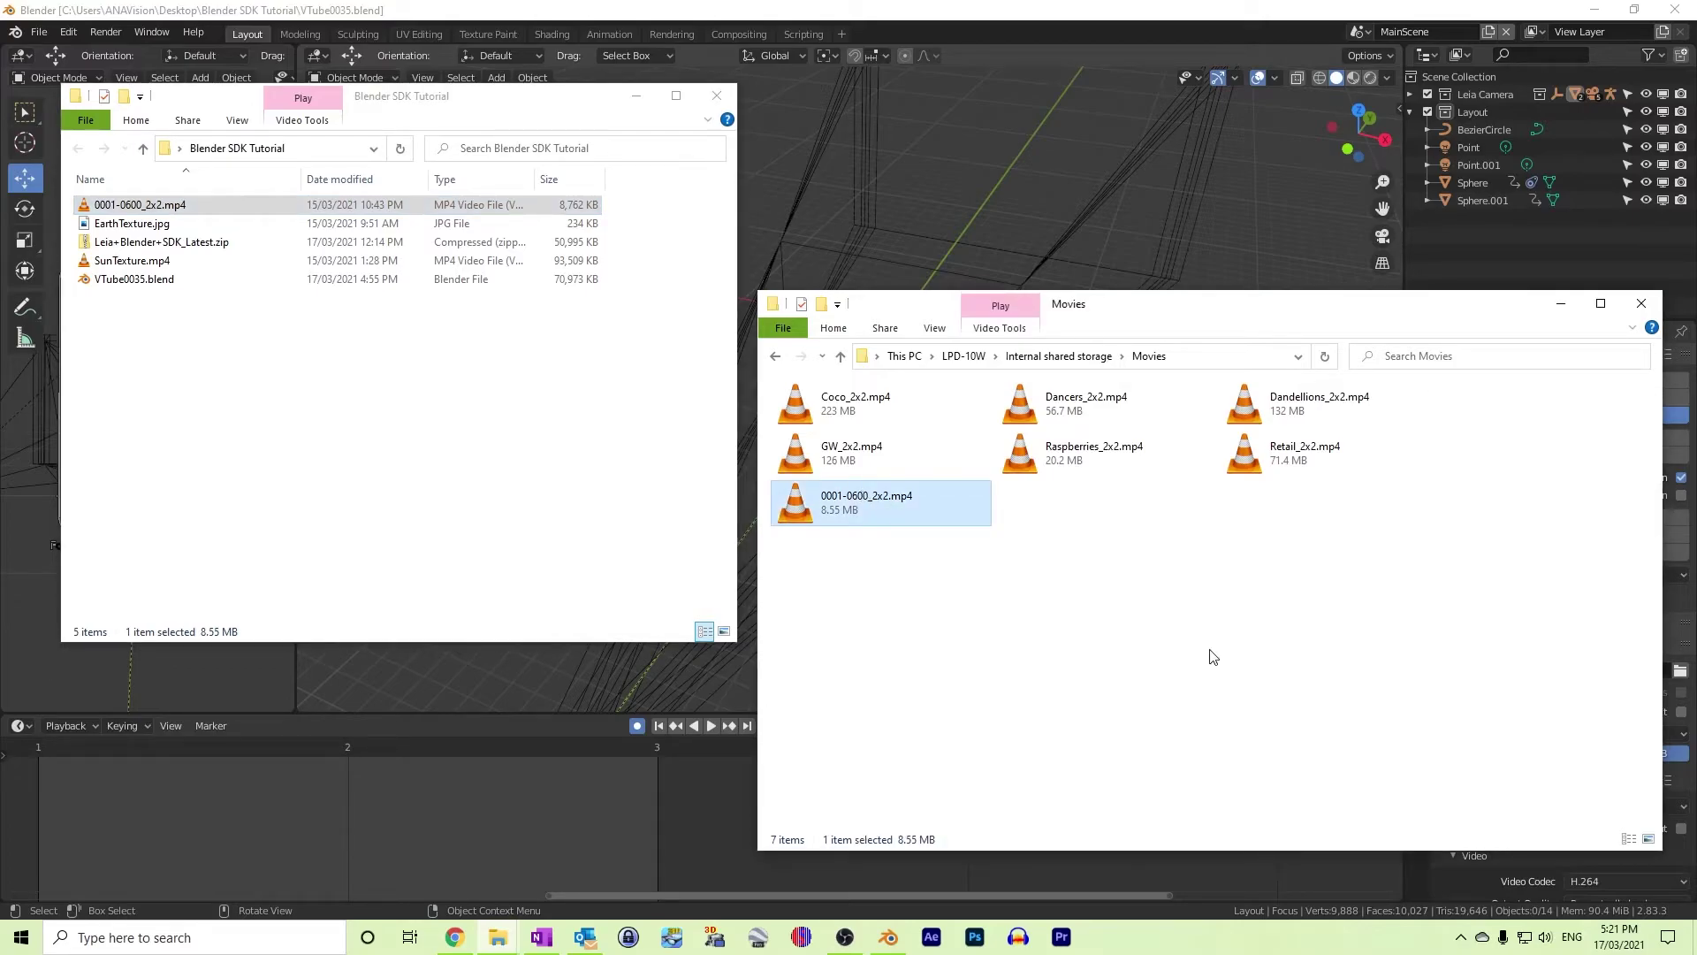
{"action": "left_click", "coordinate": [1161, 592]}
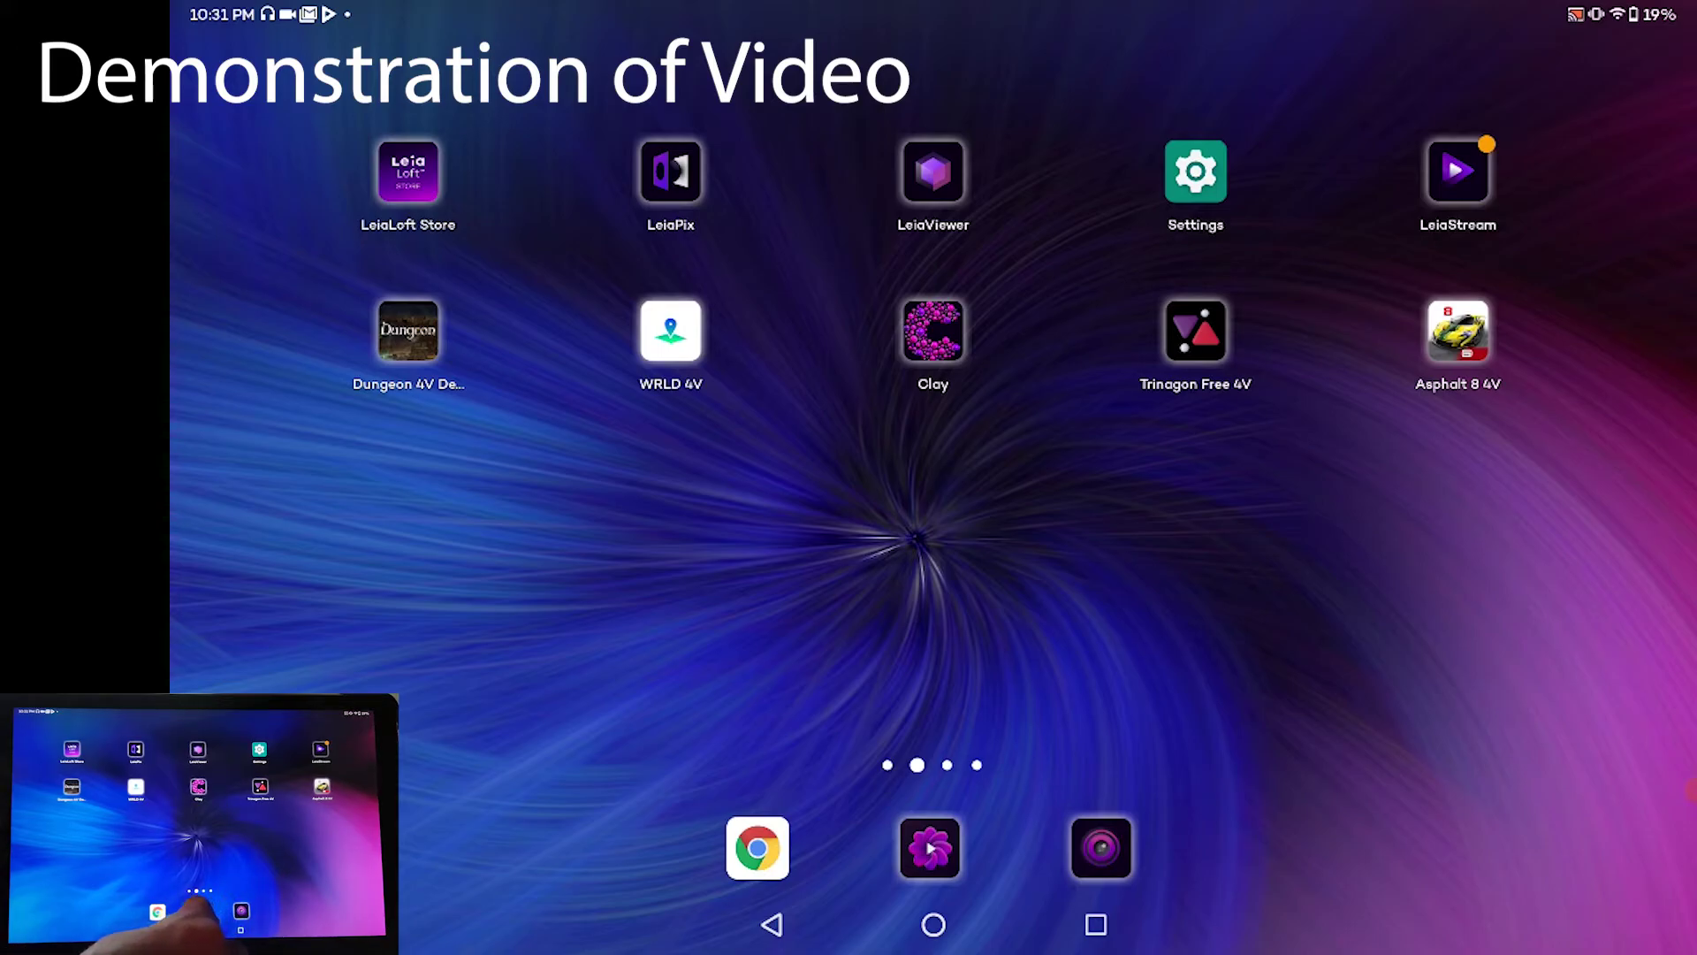
Play the sun video from the Gallery's Movies folder in 3D, then go back Home
{"action": "left_click", "coordinate": [929, 847]}
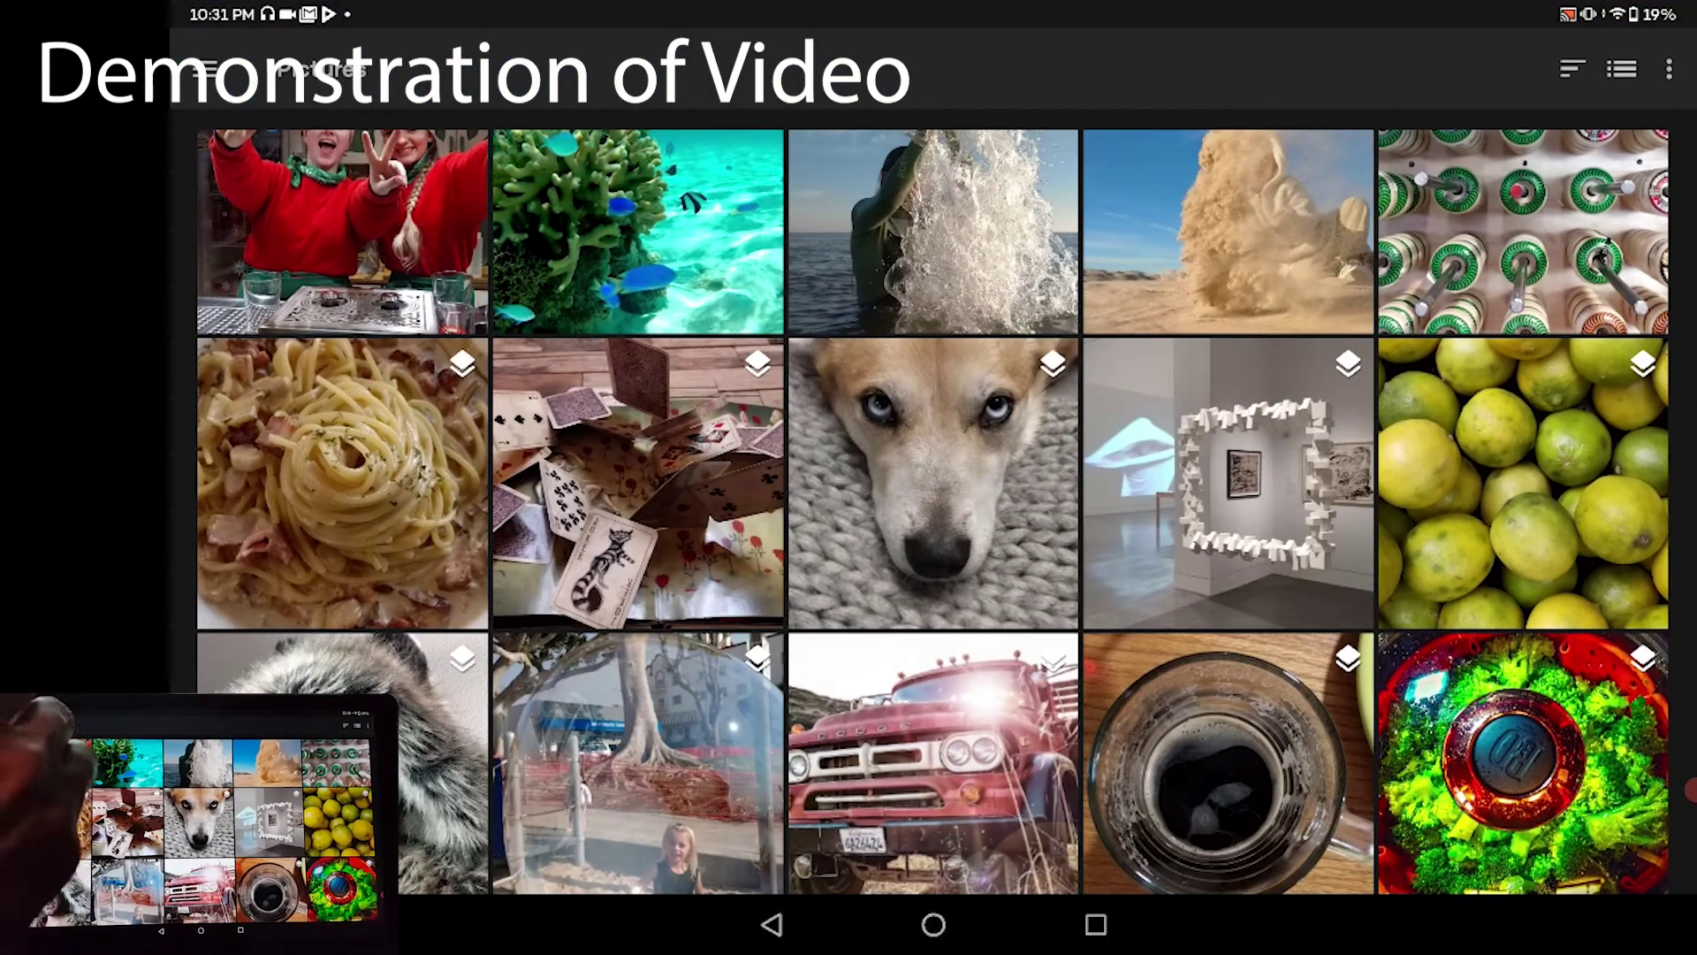
{"action": "left_click", "coordinate": [205, 69]}
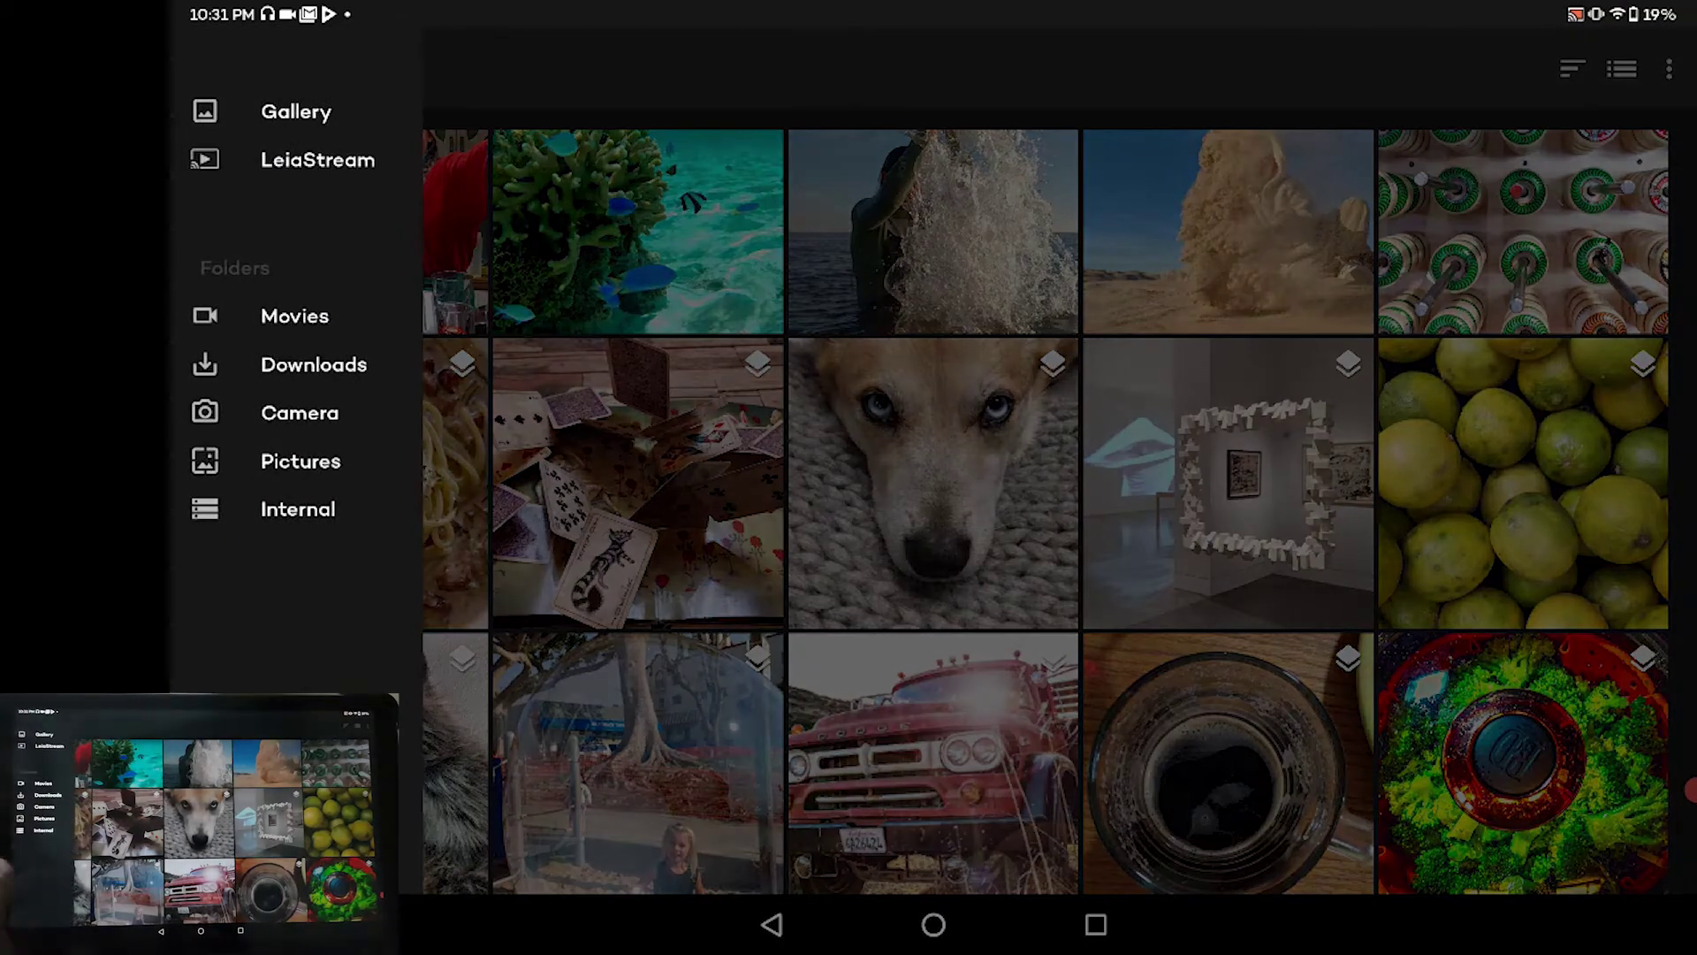
{"action": "left_click", "coordinate": [294, 316]}
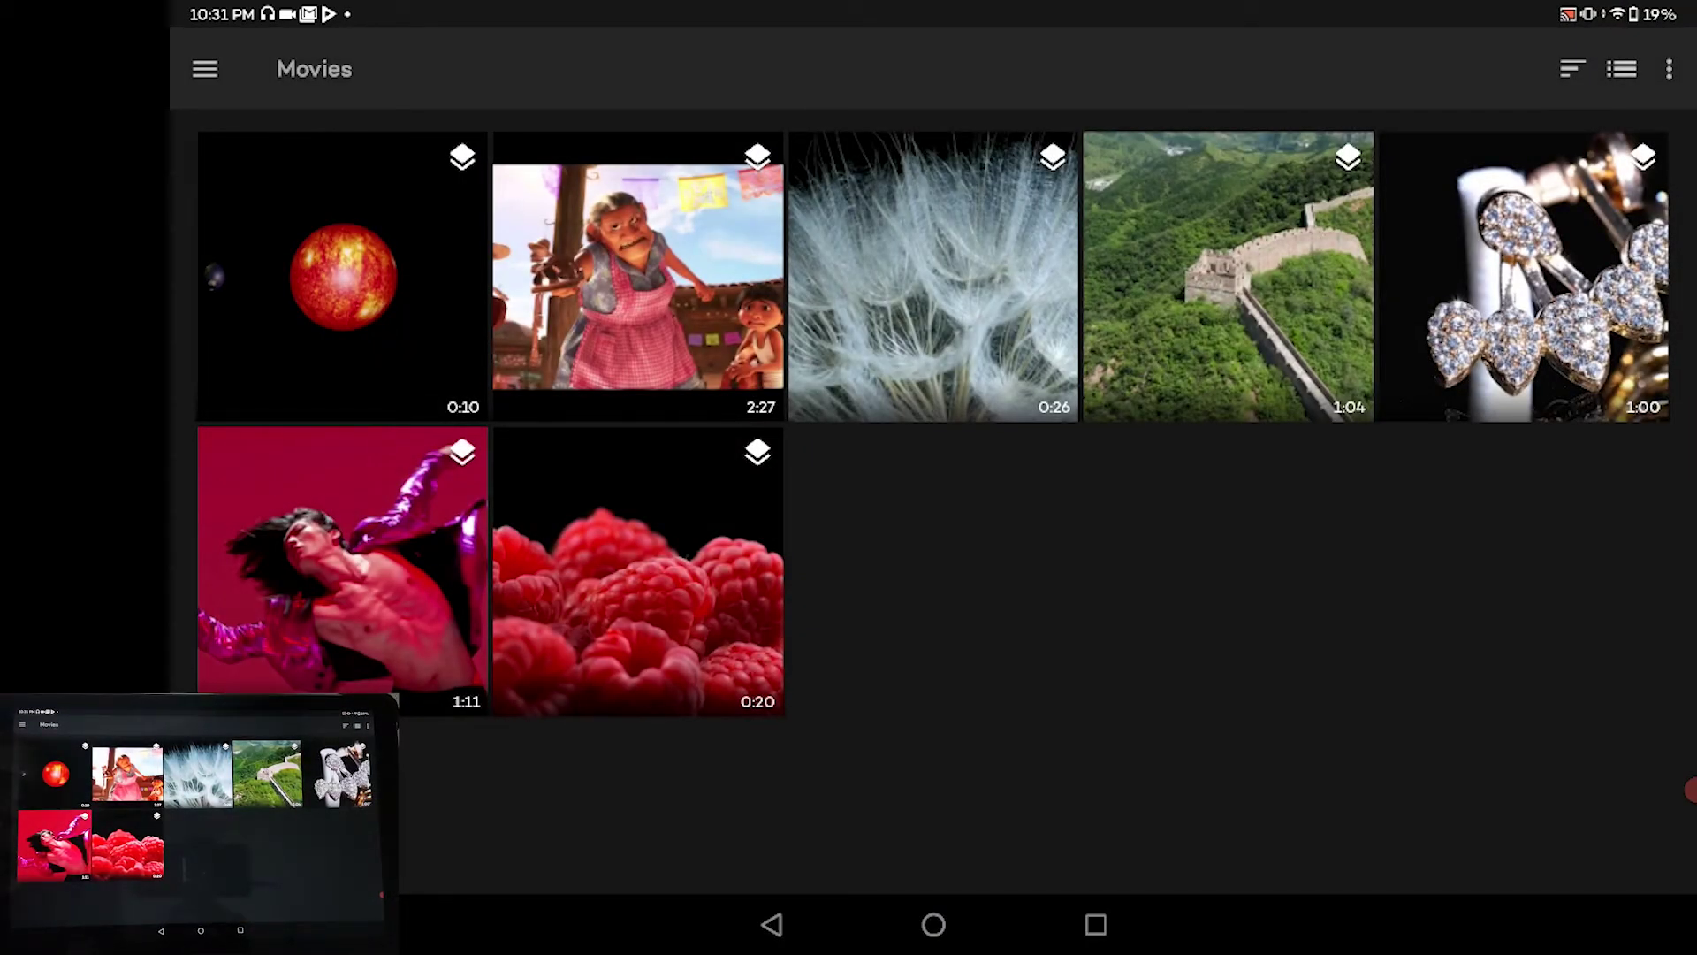
{"action": "left_click", "coordinate": [343, 277]}
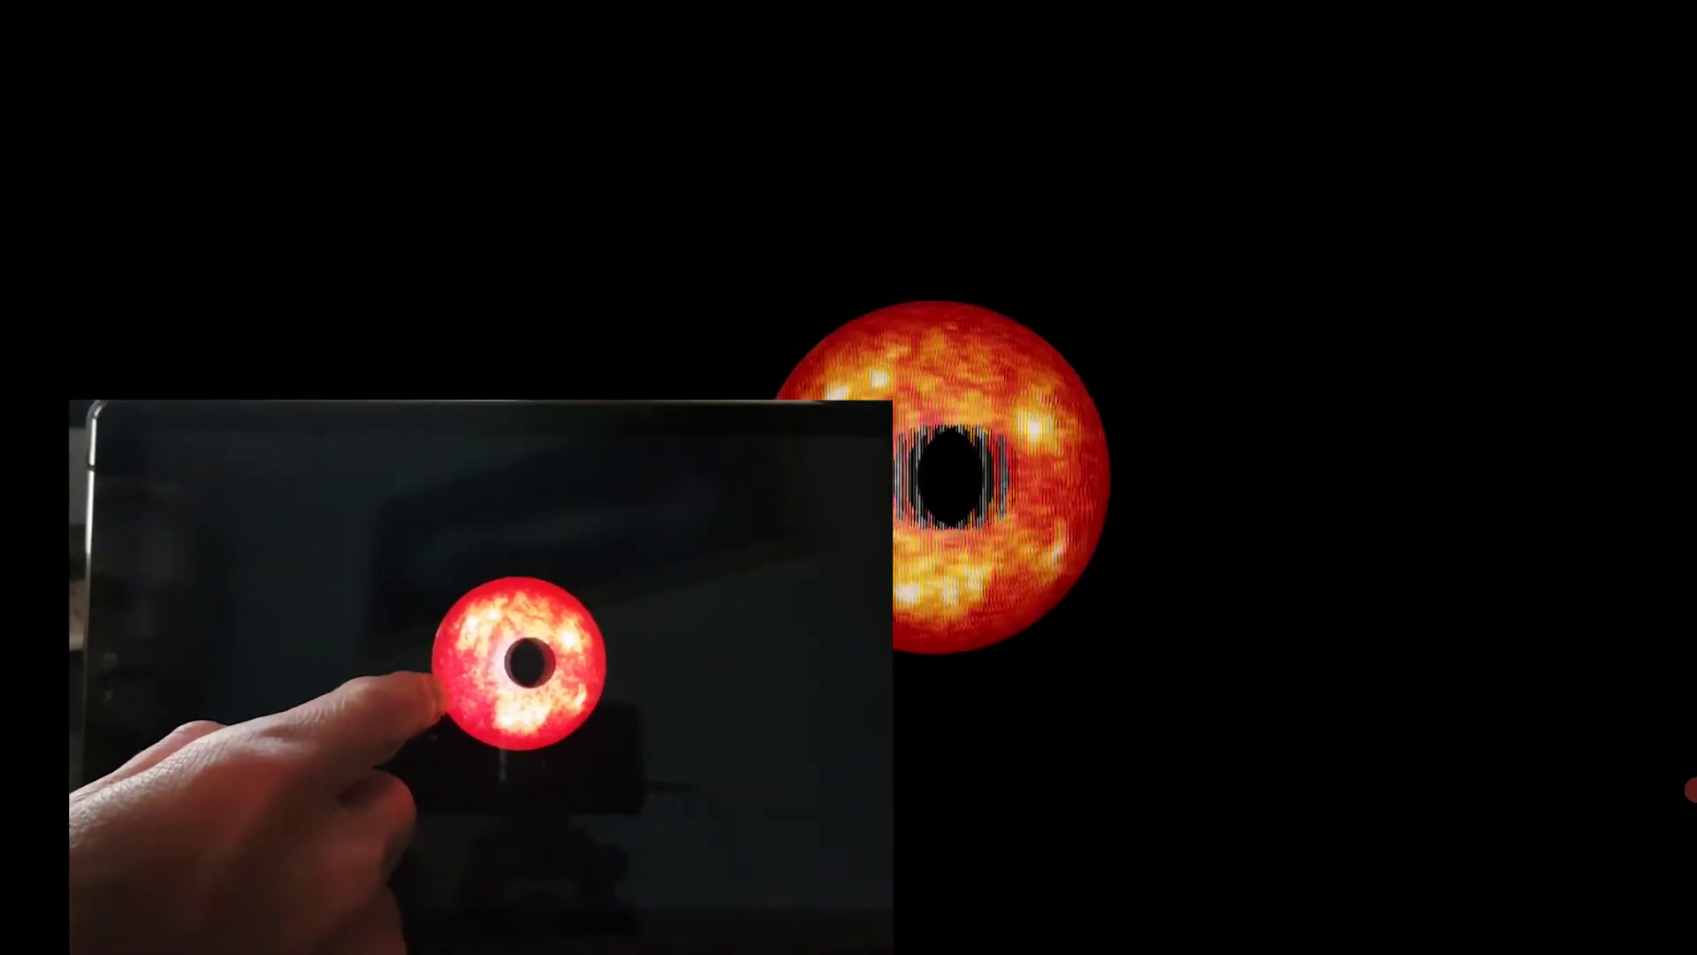
{"action": "left_click", "coordinate": [933, 924]}
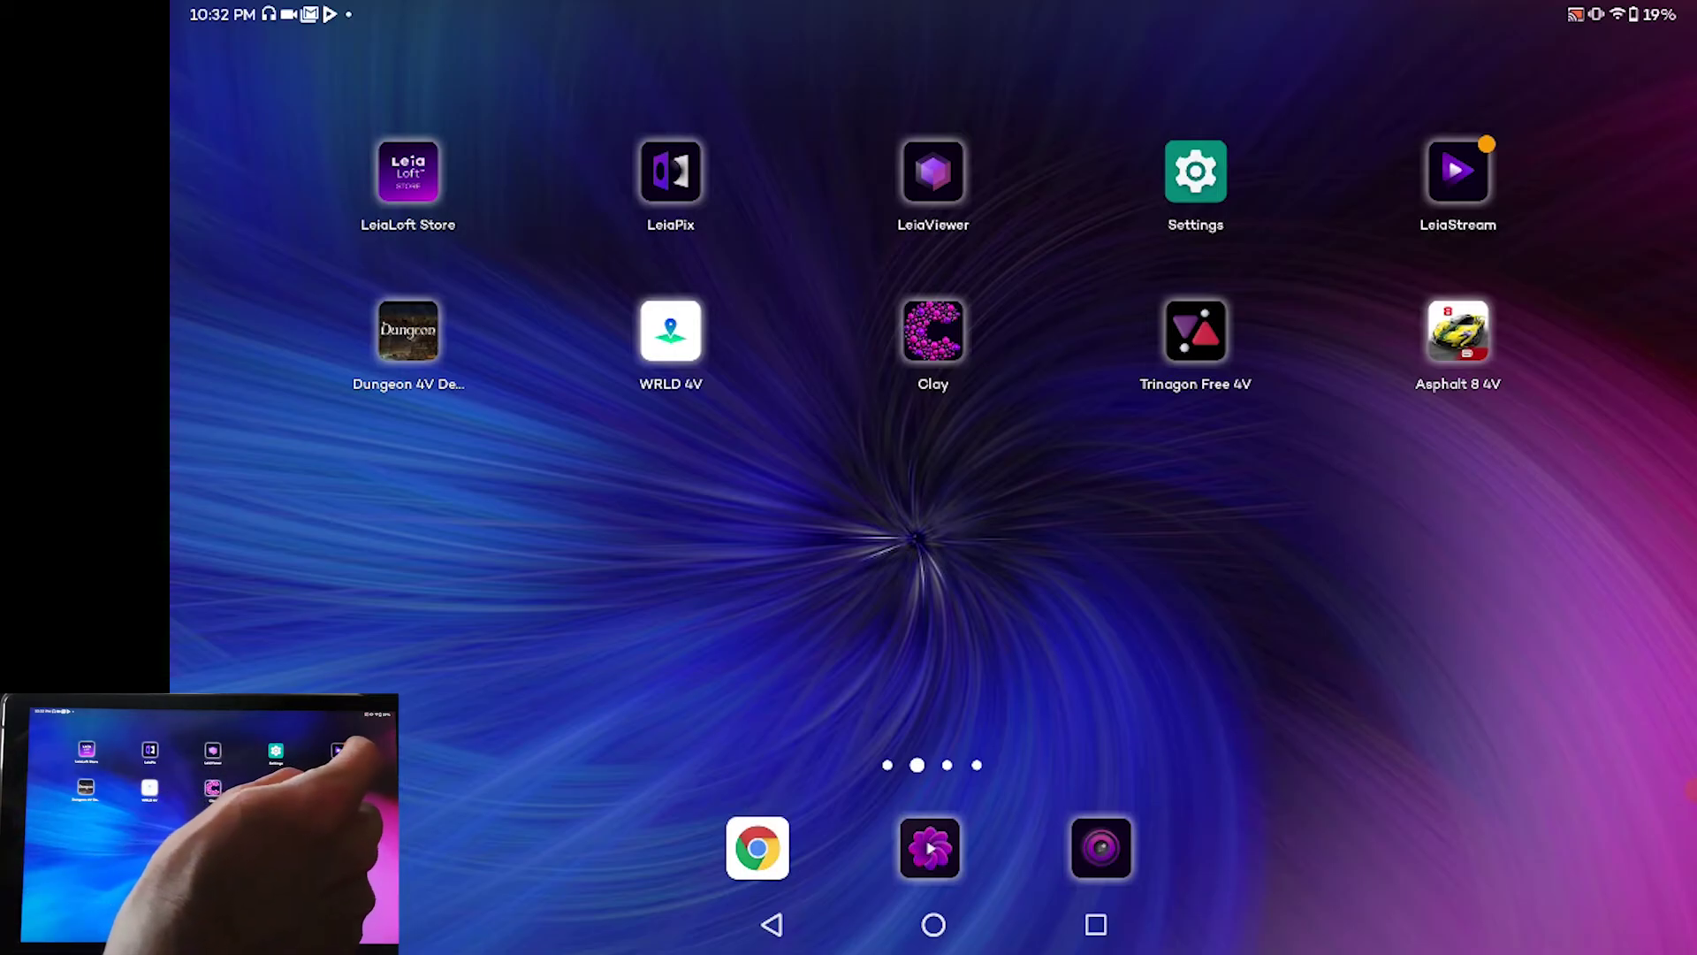
Open LeiaStream's Relaxation category and start 'Earth Dancing around the Sun' full-screen
{"action": "left_click", "coordinate": [1457, 171]}
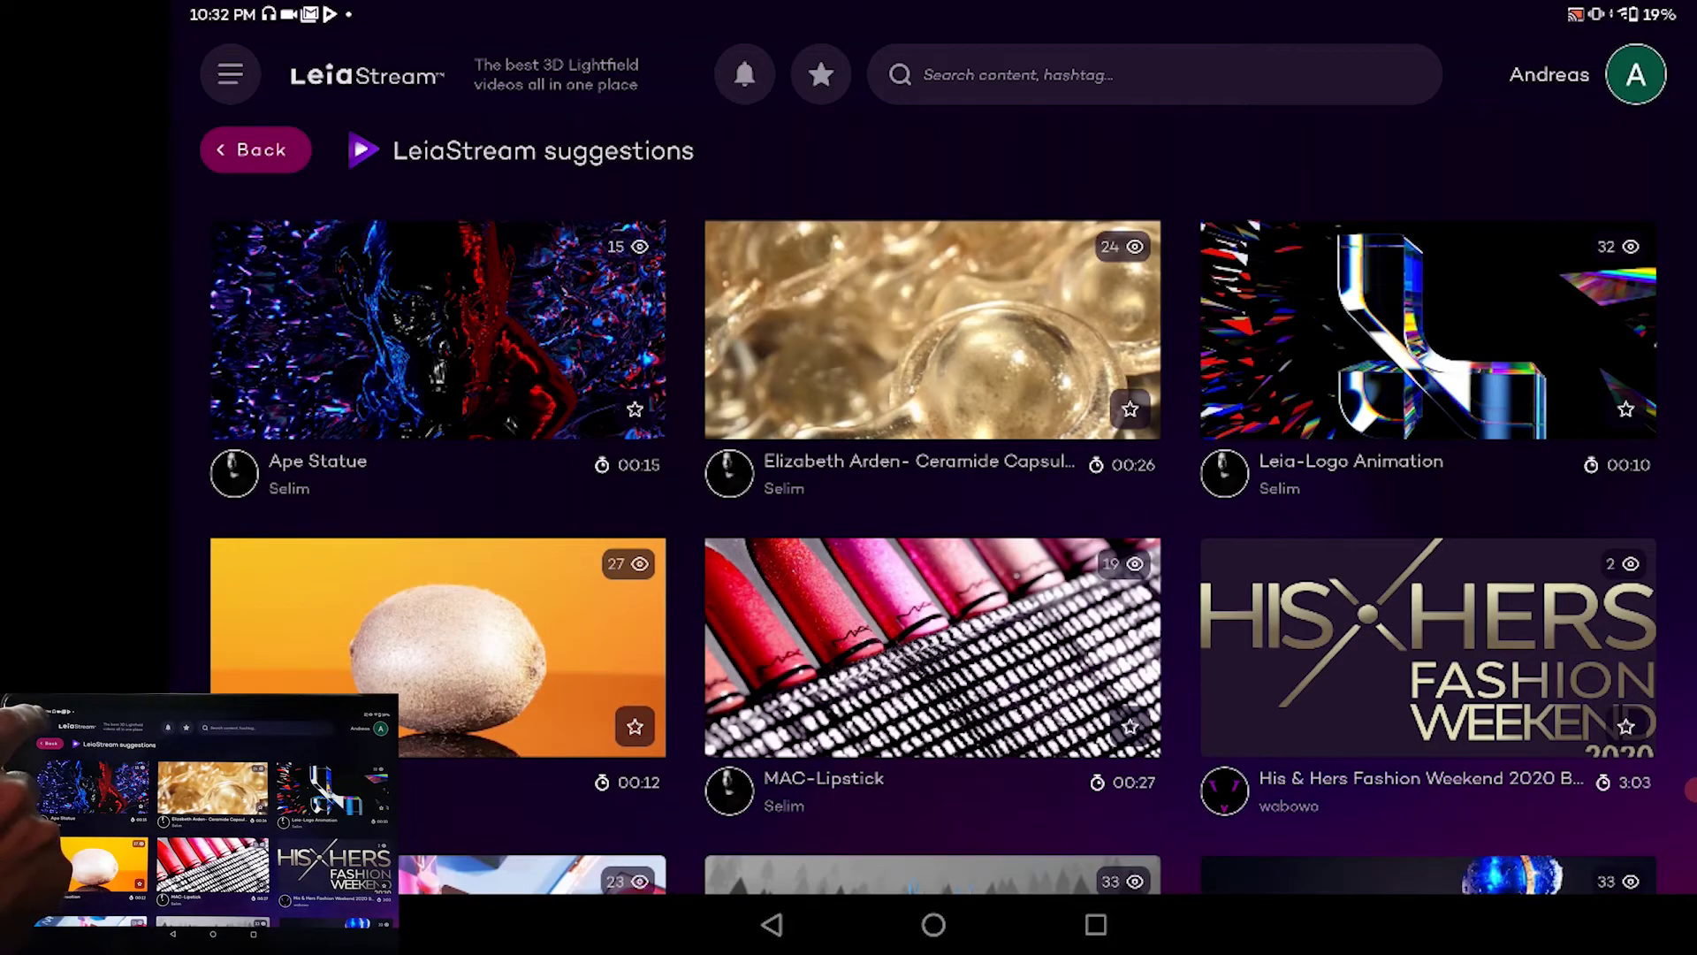
{"action": "left_click", "coordinate": [230, 74]}
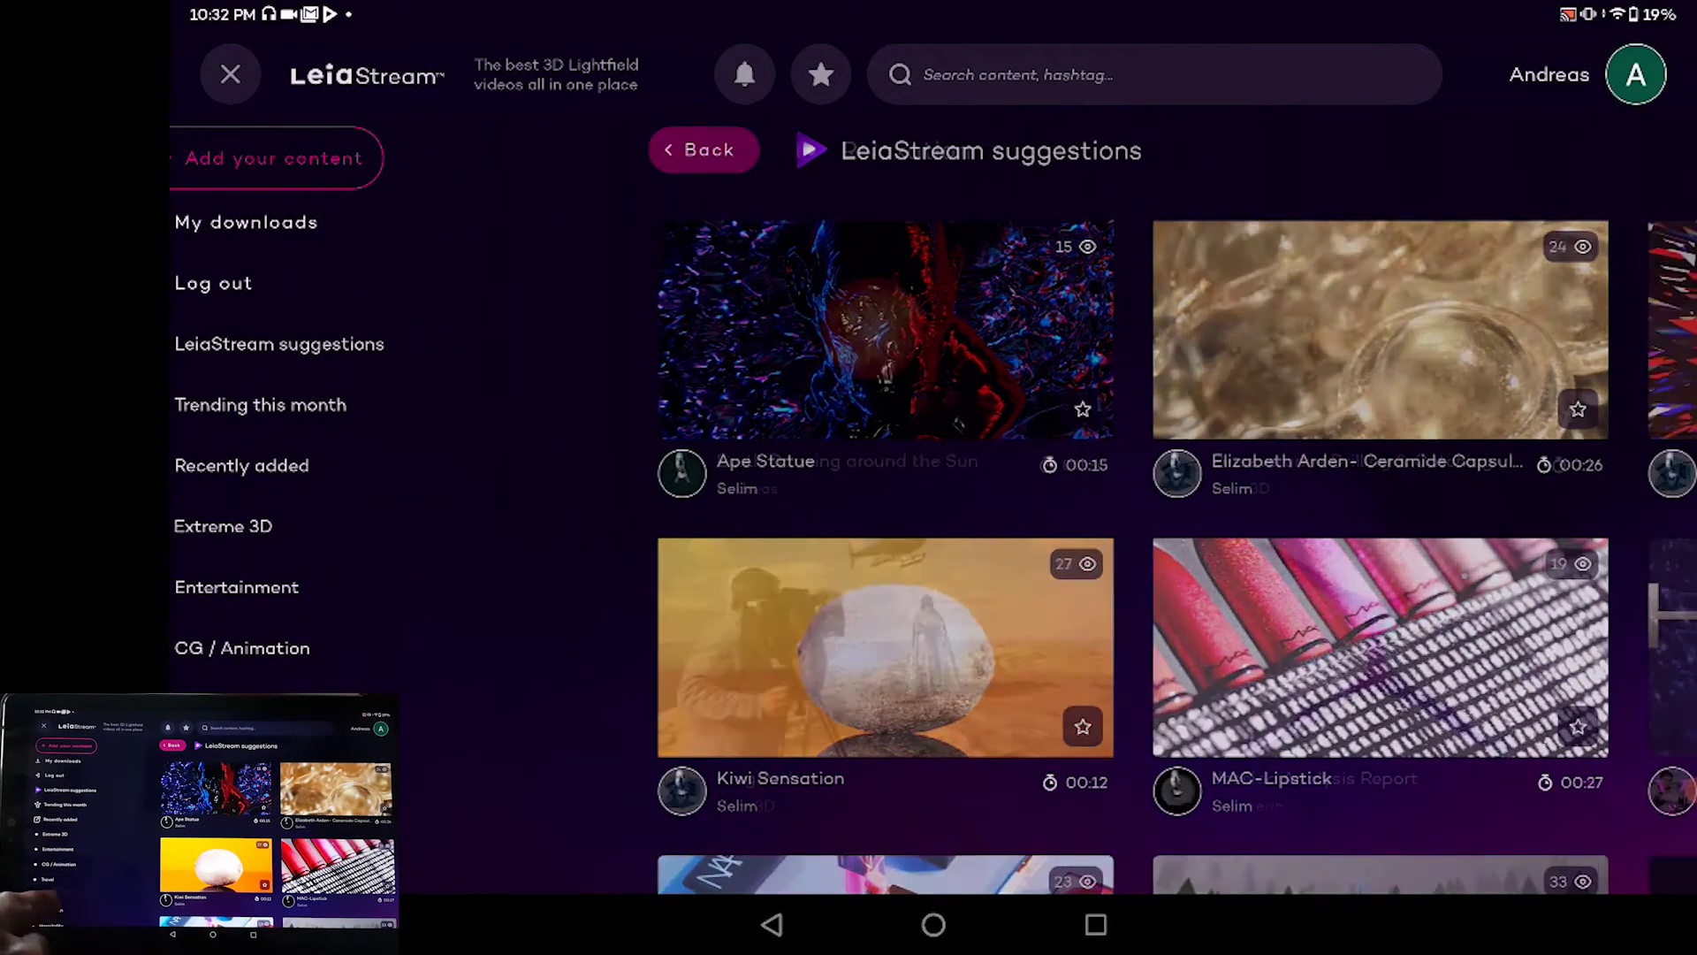
{"action": "left_click", "coordinate": [292, 830]}
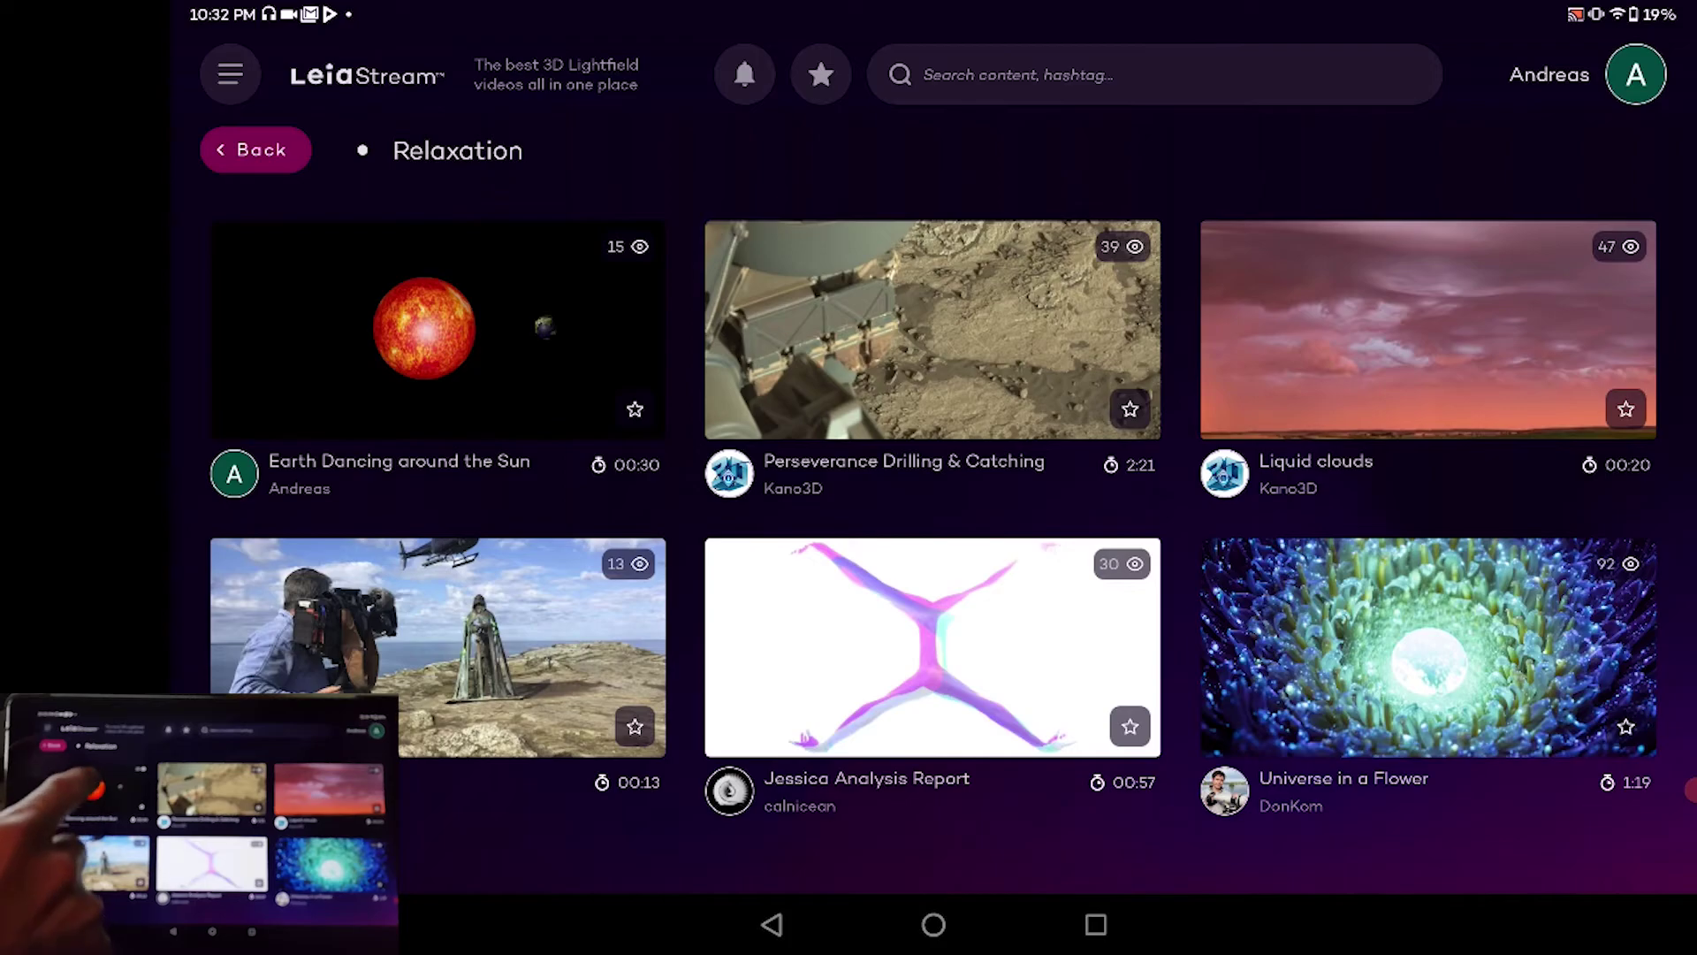
{"action": "left_click", "coordinate": [438, 329]}
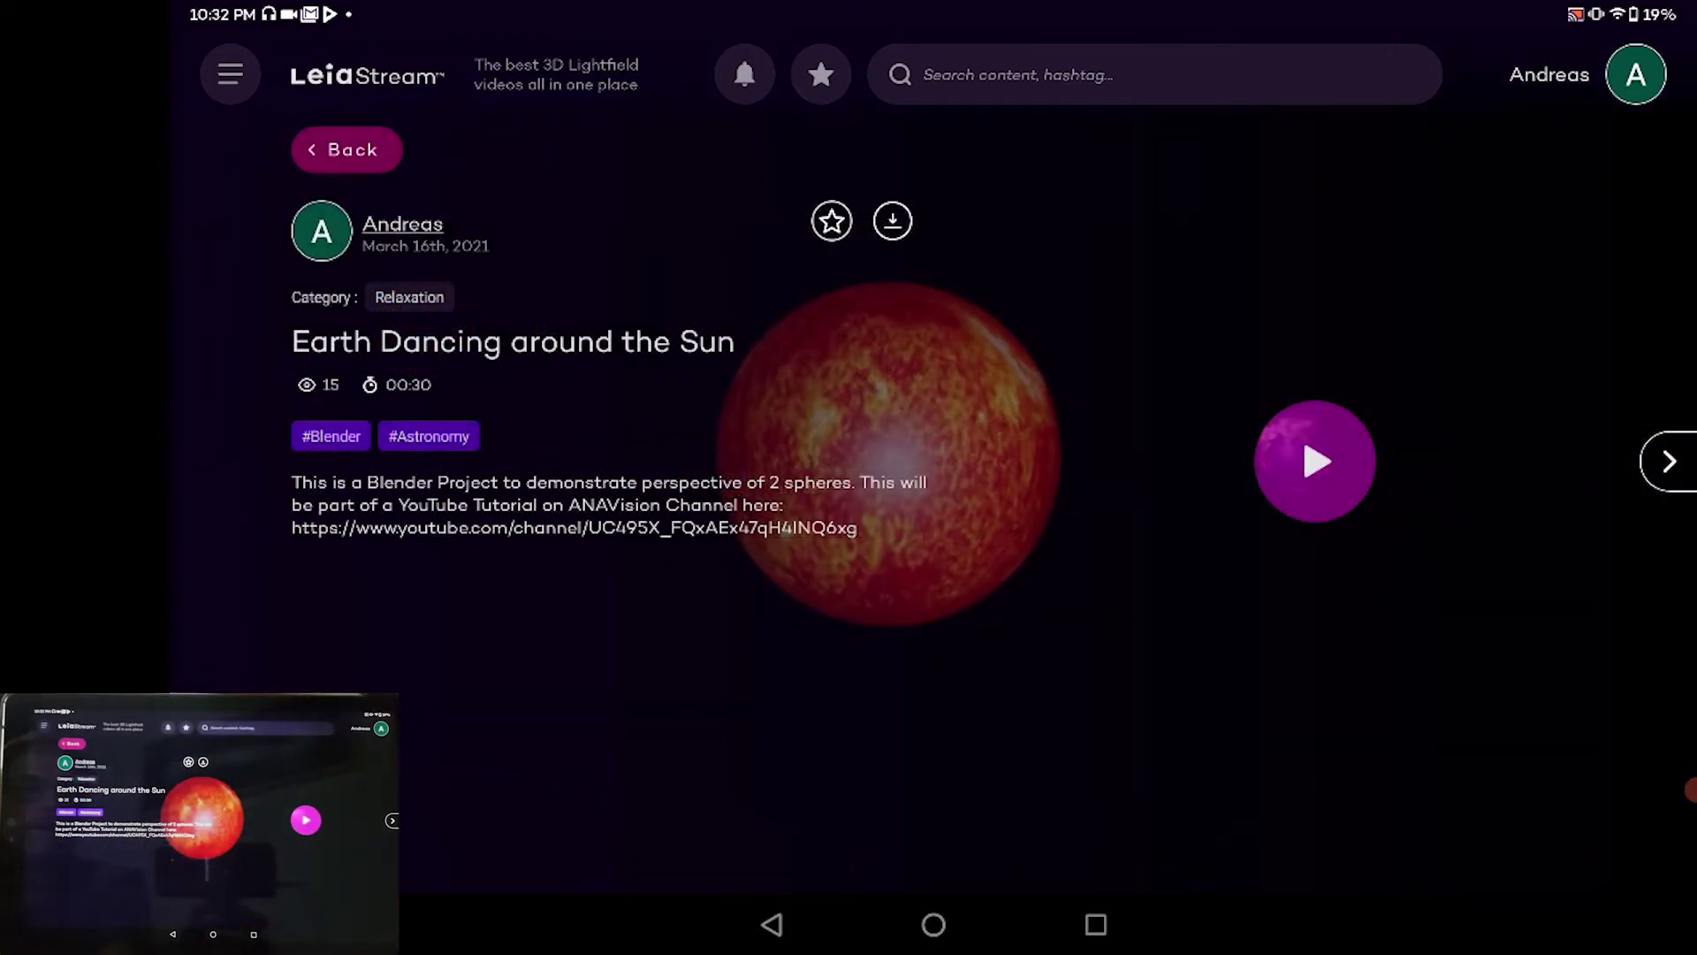
{"action": "left_click", "coordinate": [1315, 460]}
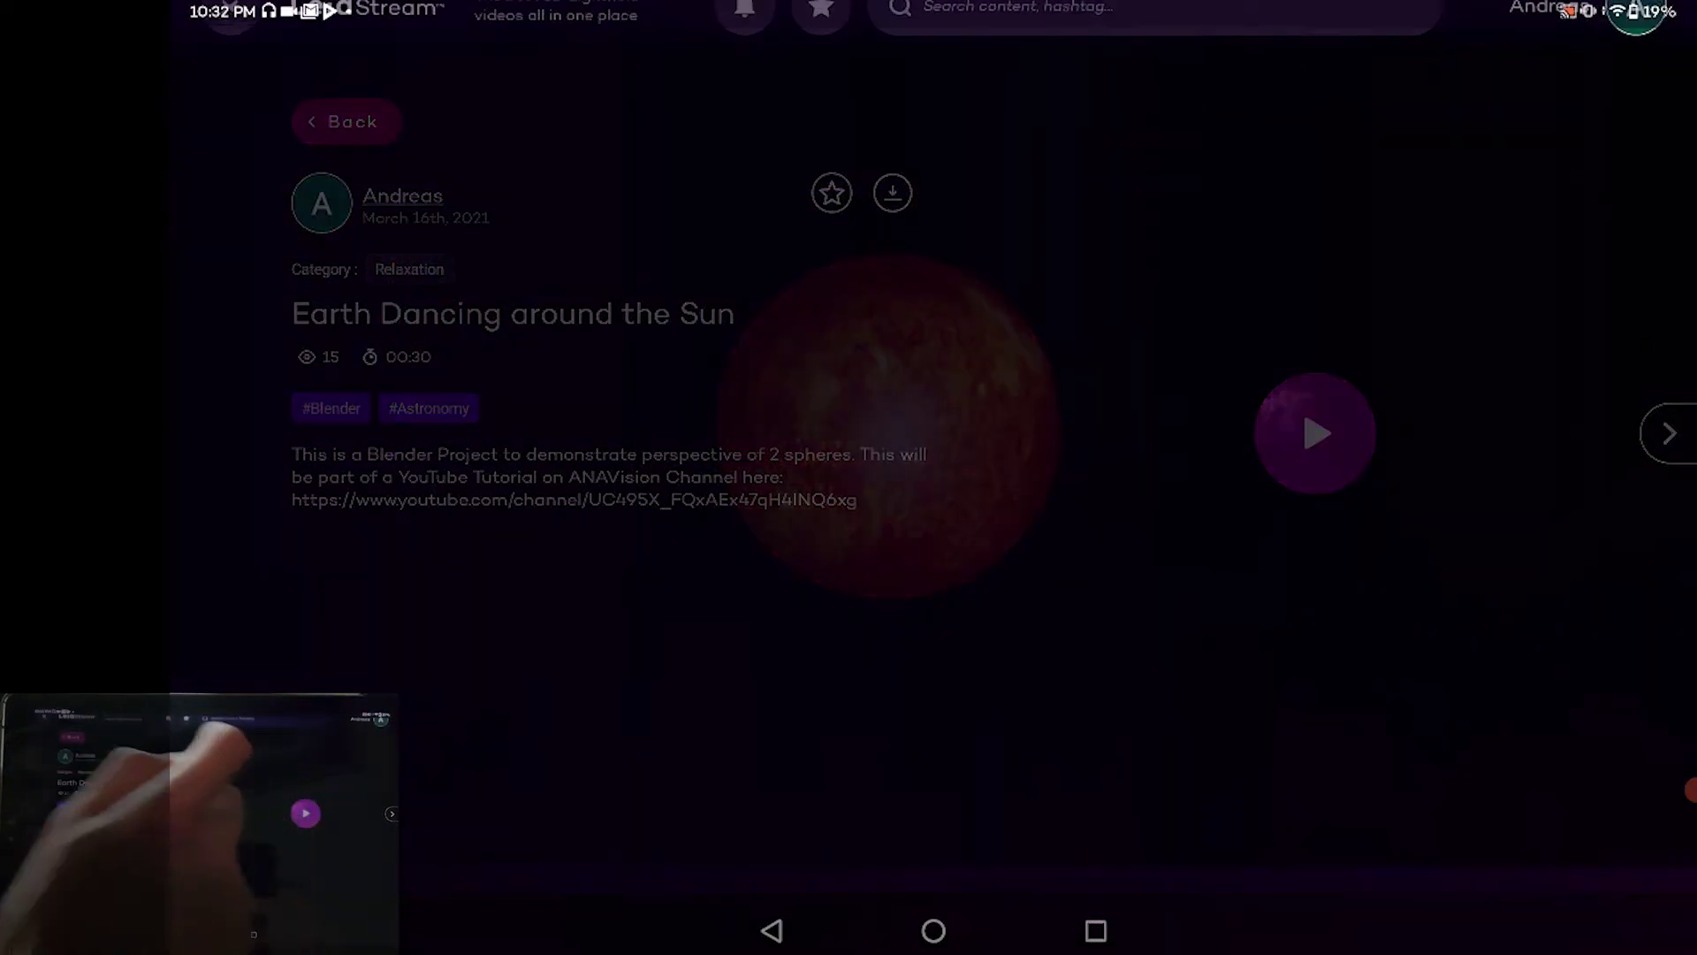